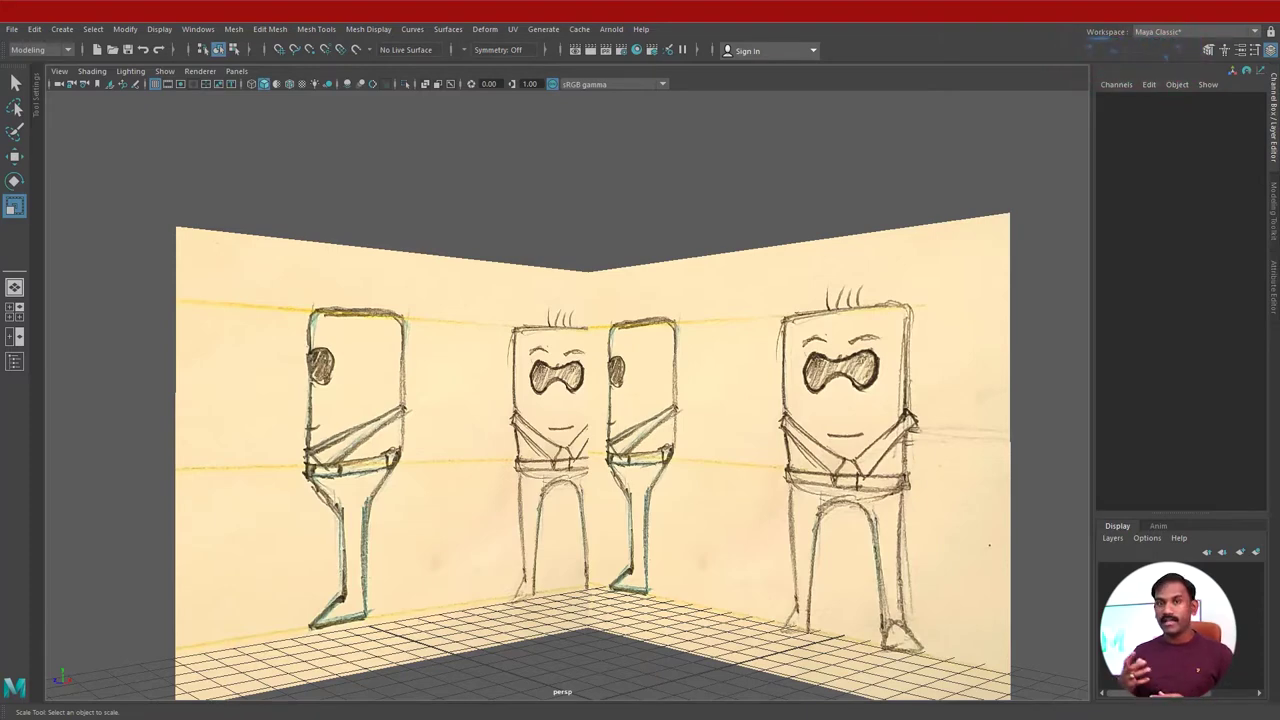
Create a polygon cube and raise it to the sketched head's height, with Translate Y about 8.869.
click(71, 32)
mouse_move(97, 79)
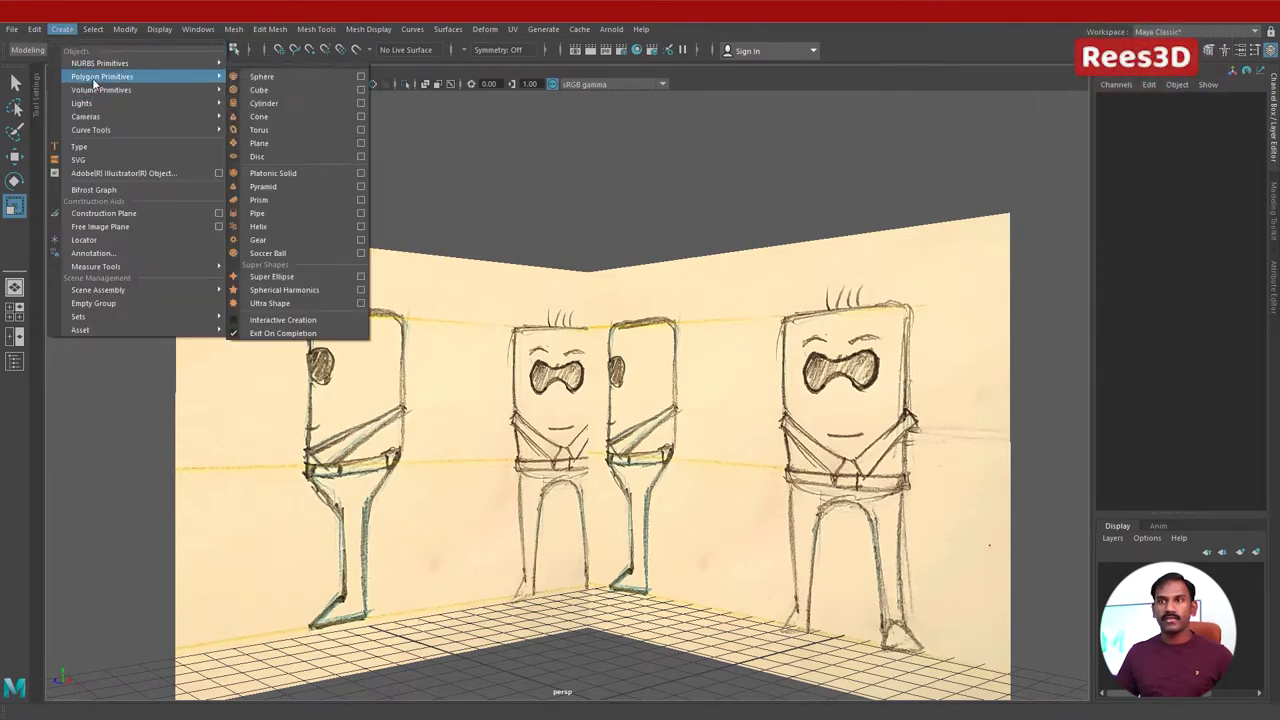
click(262, 91)
key(w)
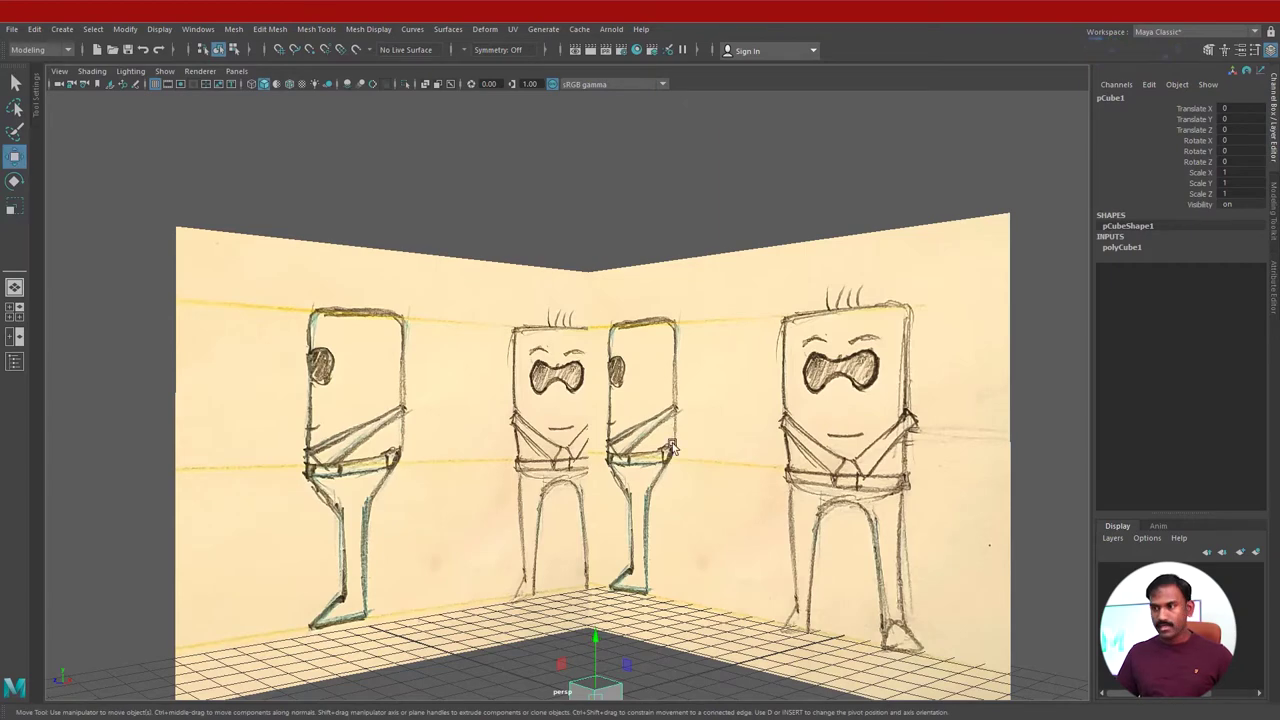
key(space)
drag(822, 614, 832, 470)
Scale the cube uniformly to about 4.637 to match the head width in the front sketch.
key(r)
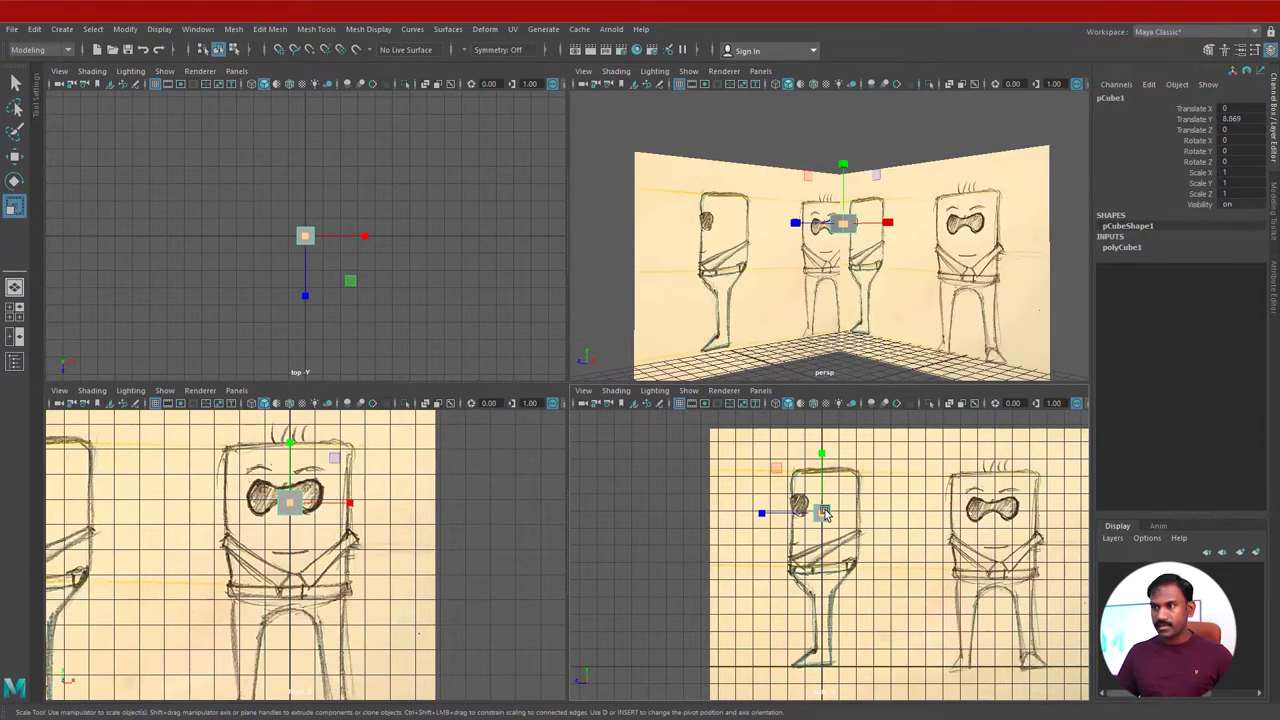
drag(824, 513, 850, 543)
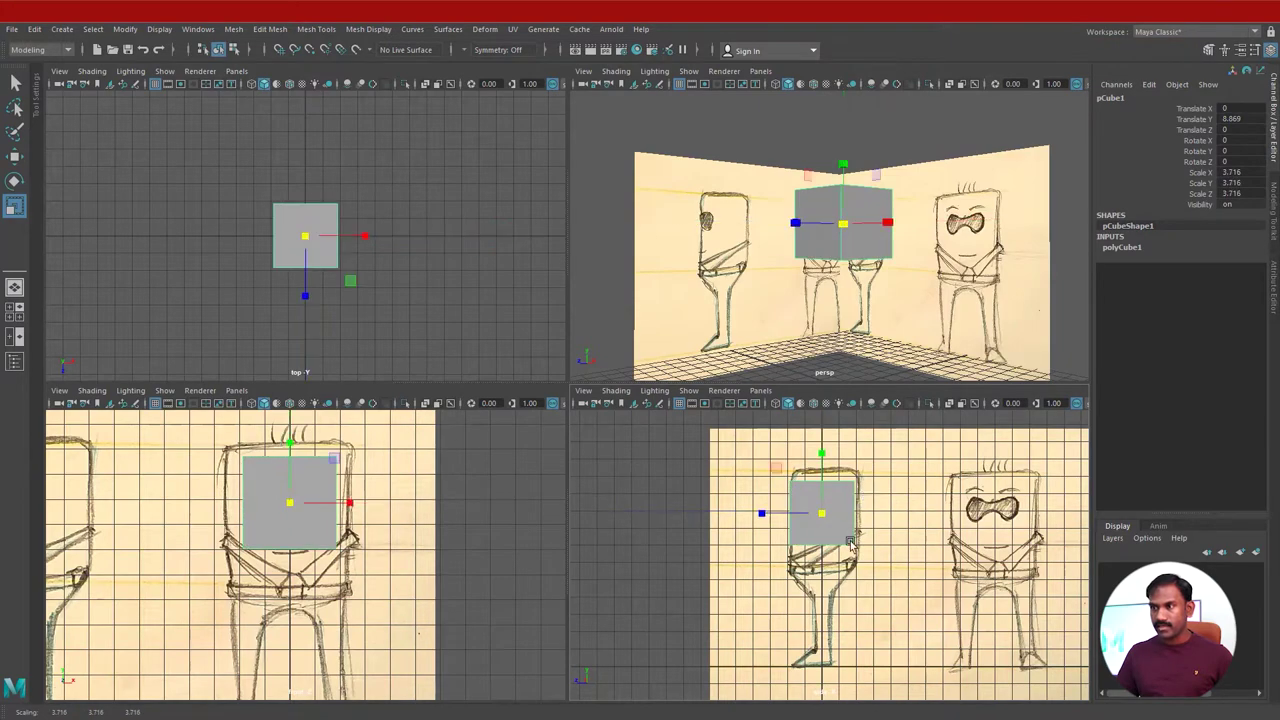
key(space)
key(space)
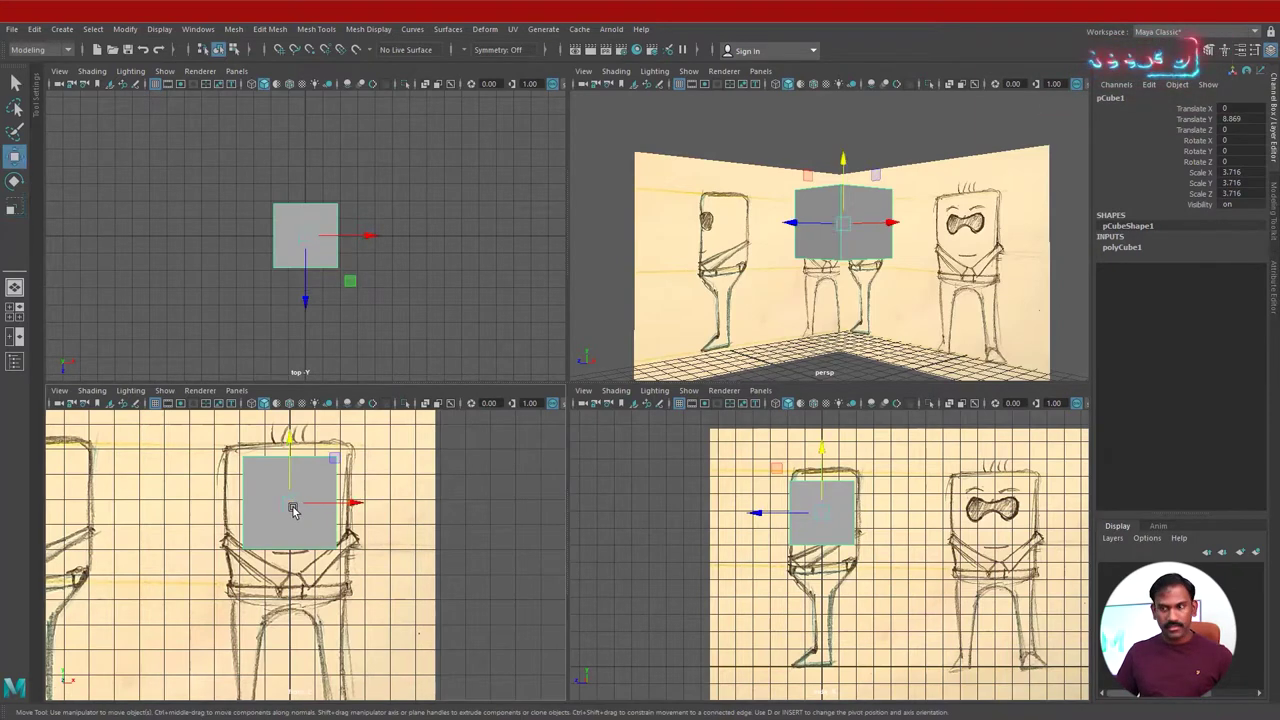
drag(293, 507, 265, 528)
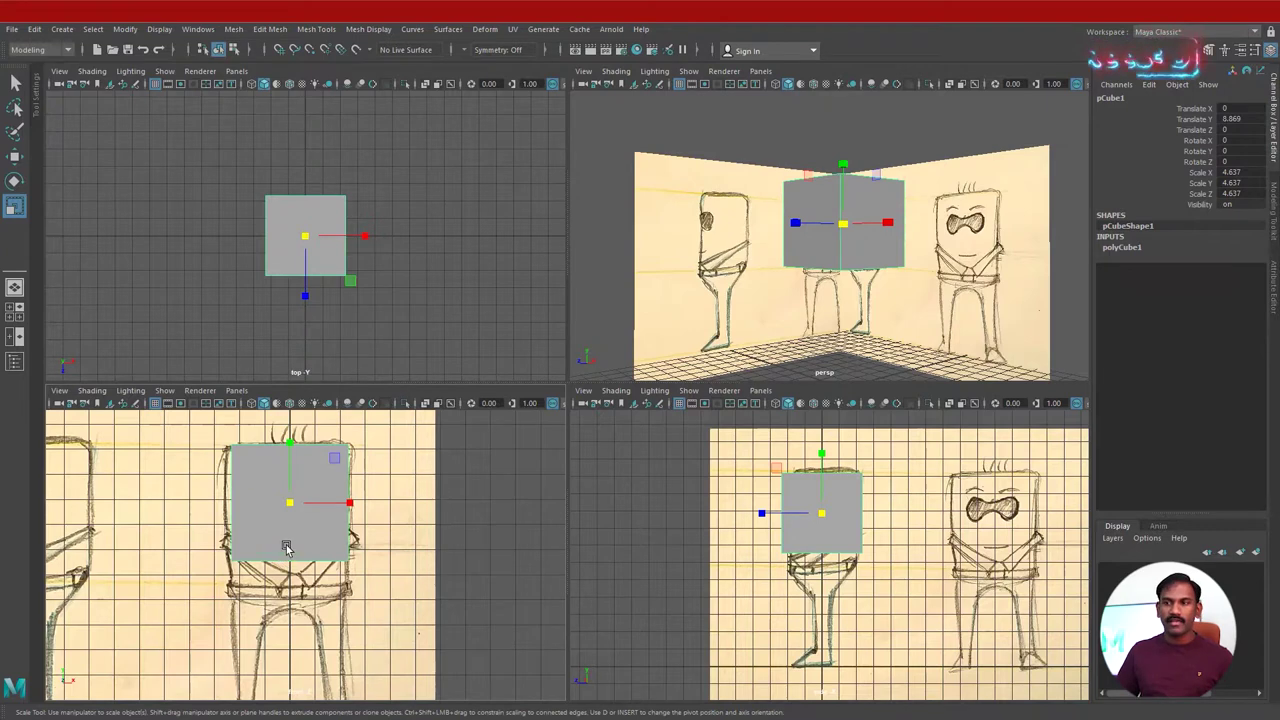
drag(288, 446, 288, 433)
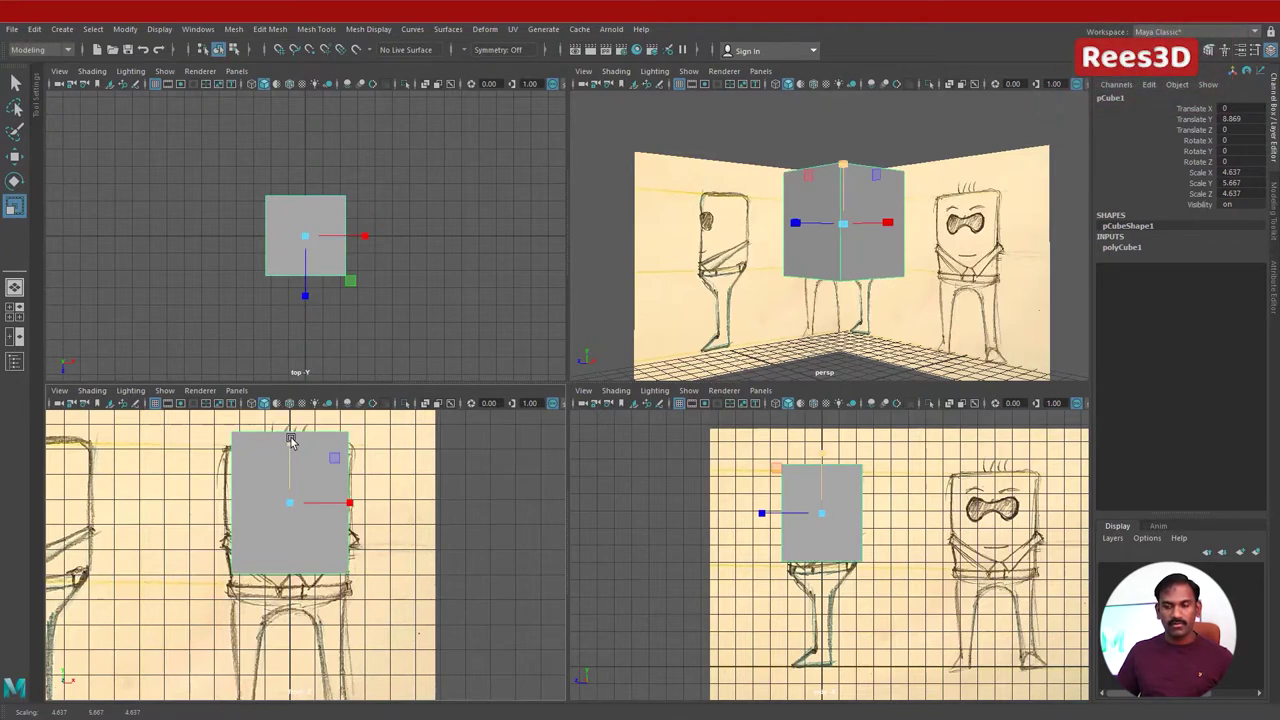
key(ctrl+z)
Move the cube's bottom vertices down to the belt line of the front sketch.
right_drag(285, 478, 213, 339)
drag(399, 625, 398, 625)
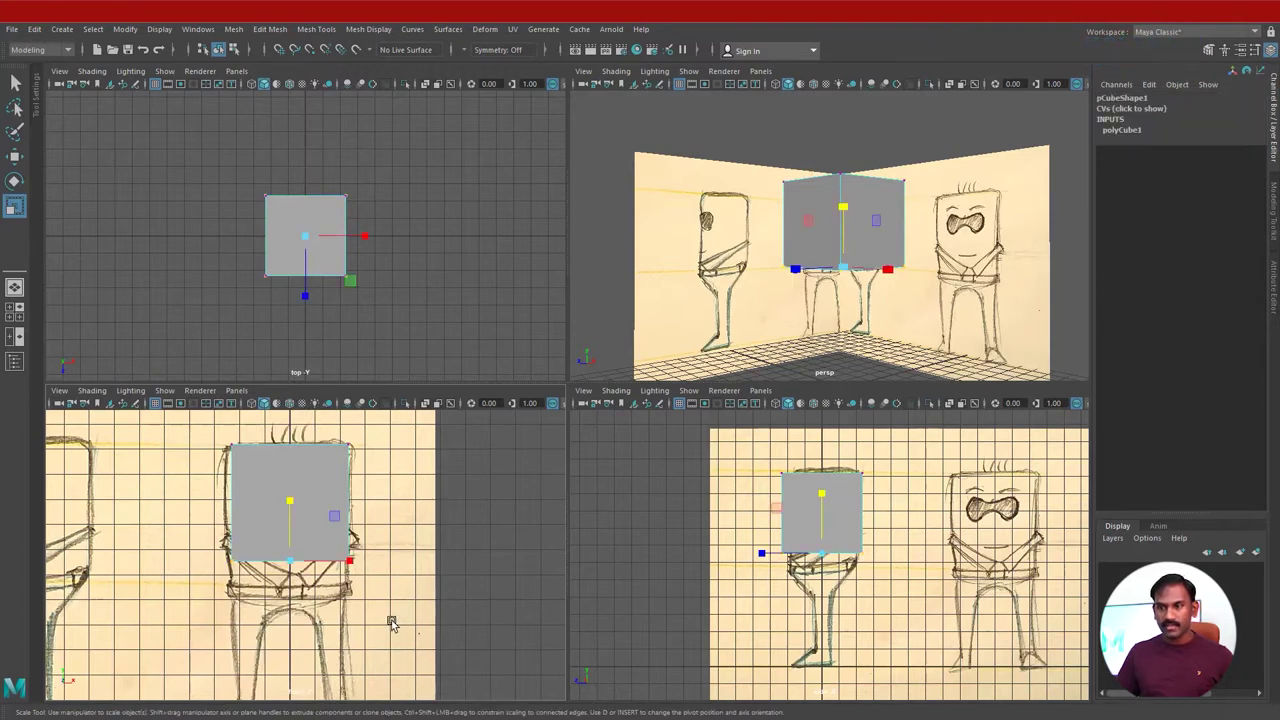
key(w)
drag(289, 507, 283, 540)
alt+right_drag(306, 656, 466, 686)
alt+middle_drag(426, 629, 409, 692)
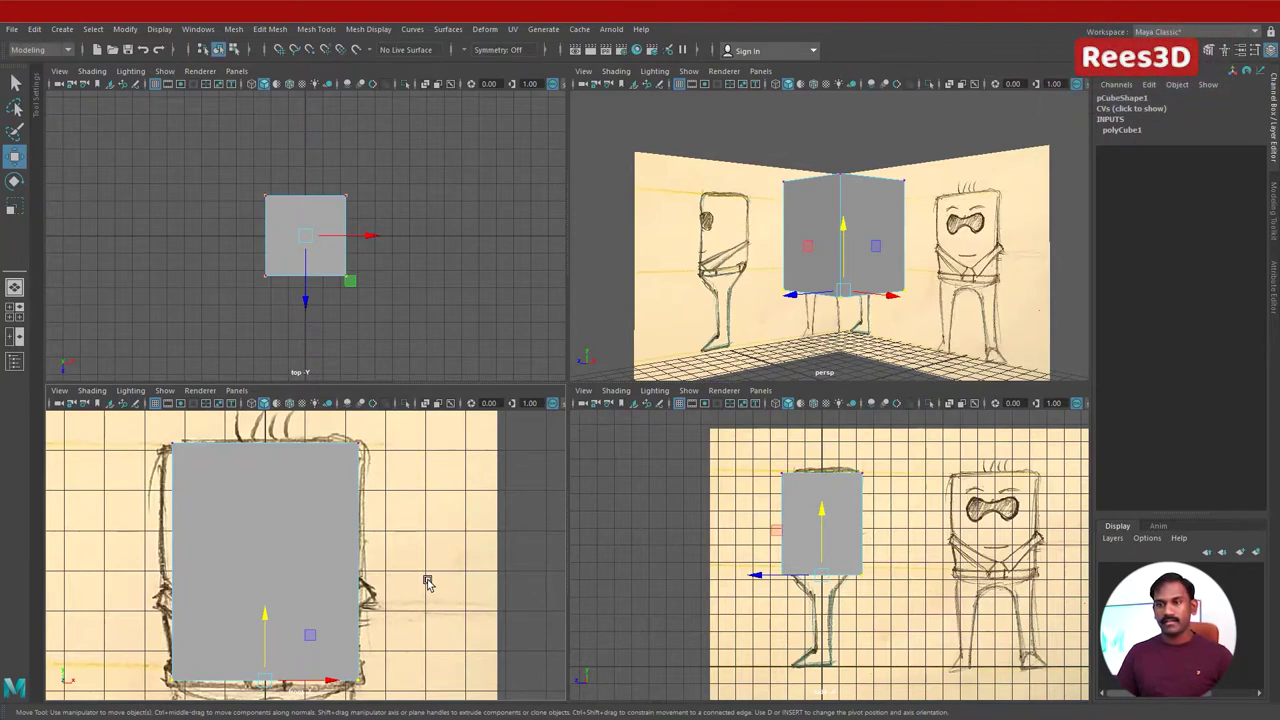
Snap one side's vertices onto the vertical centre line in the front view, leaving only half of the body block.
right_drag(251, 339, 207, 361)
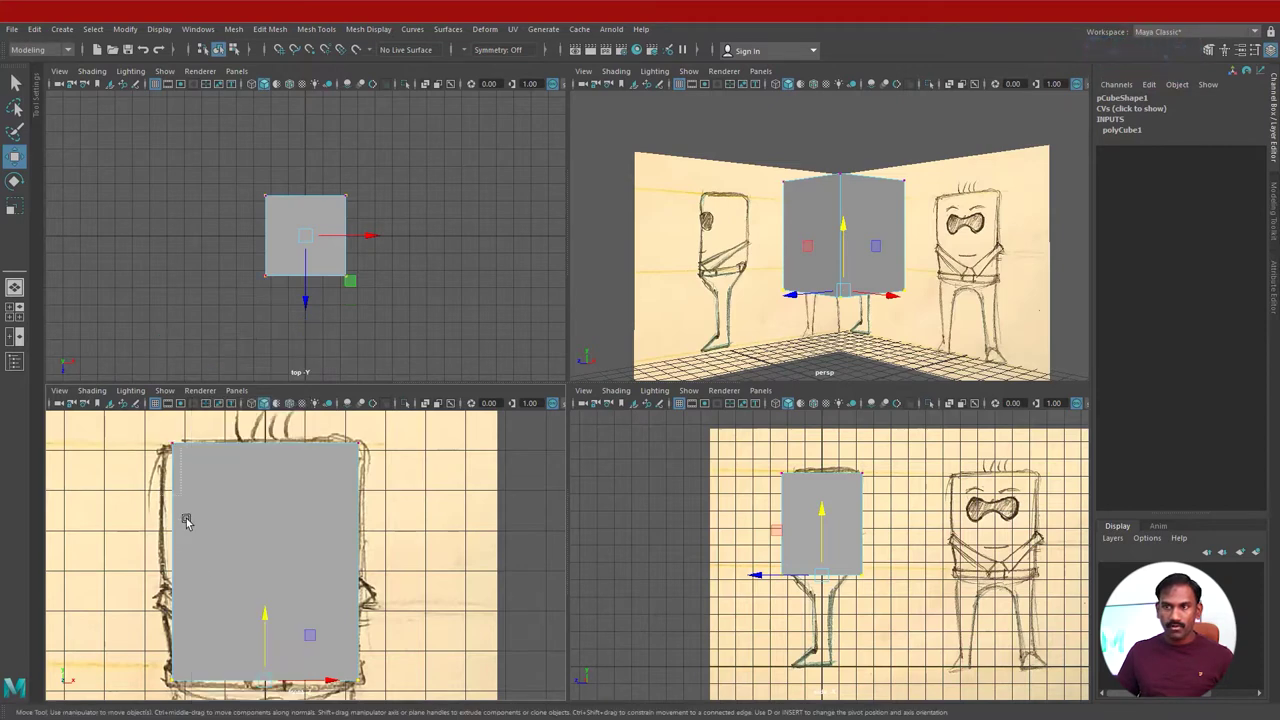
click(195, 682)
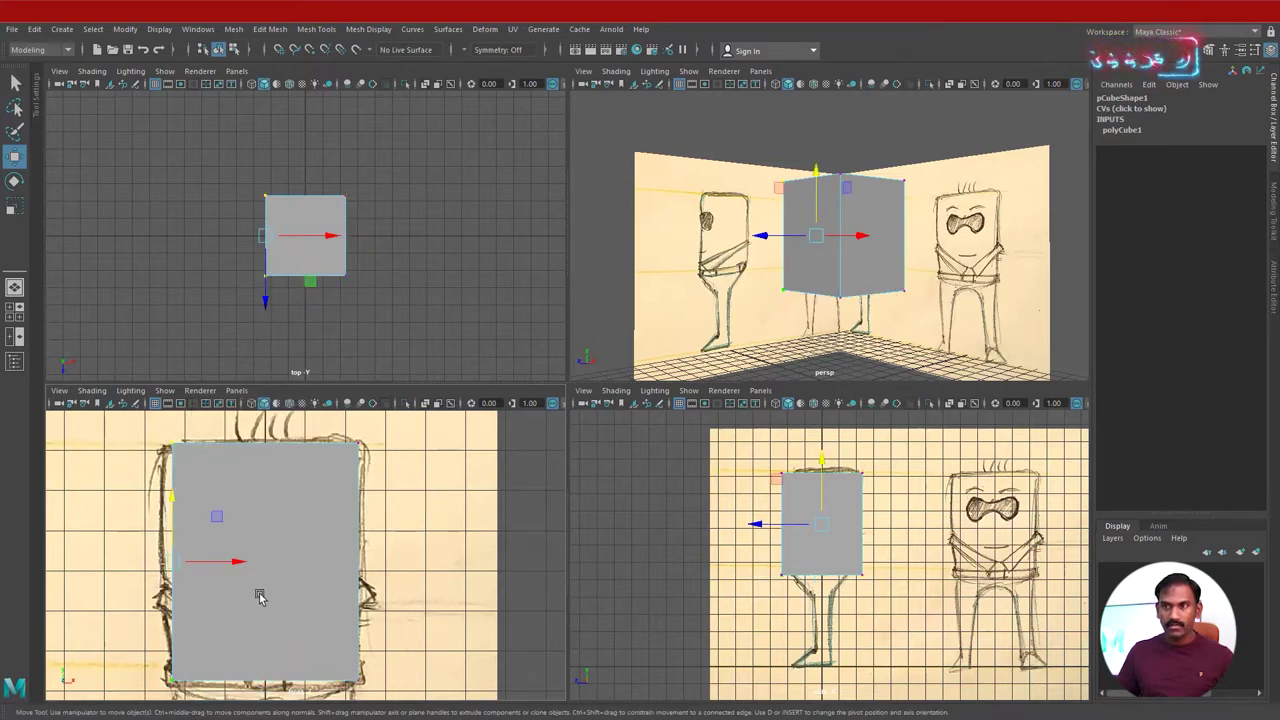
key(4)
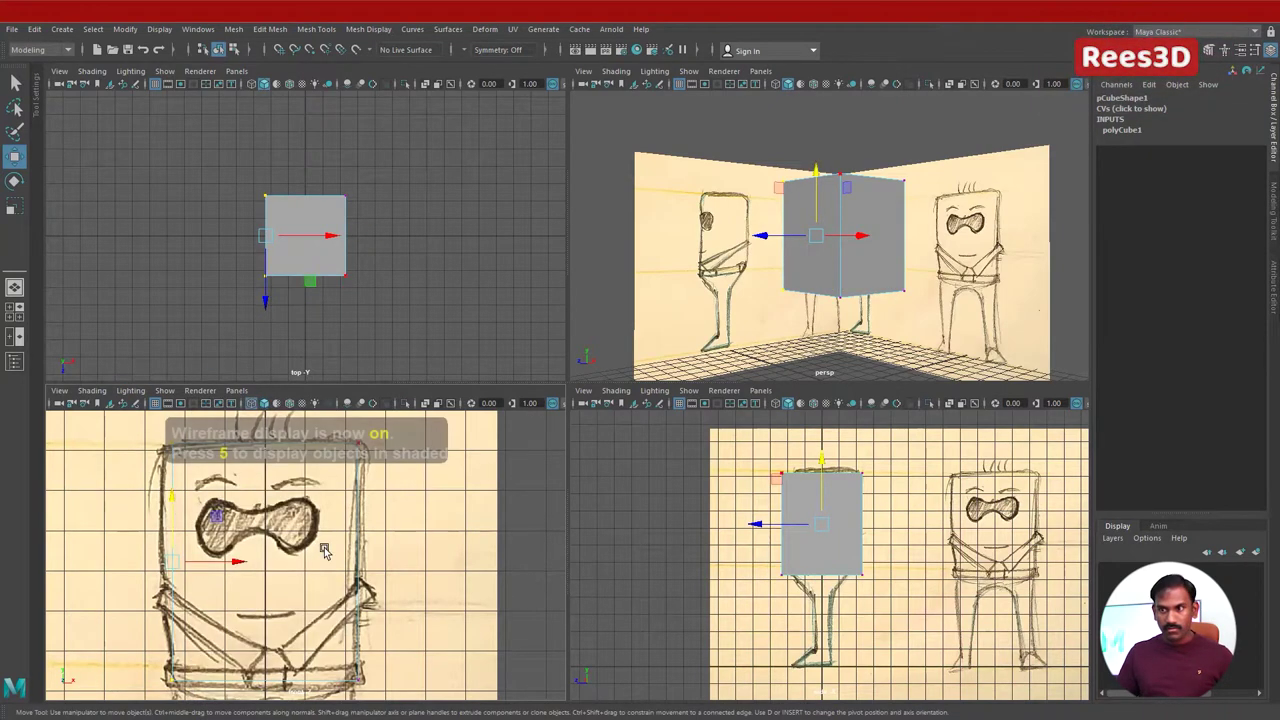
key(space)
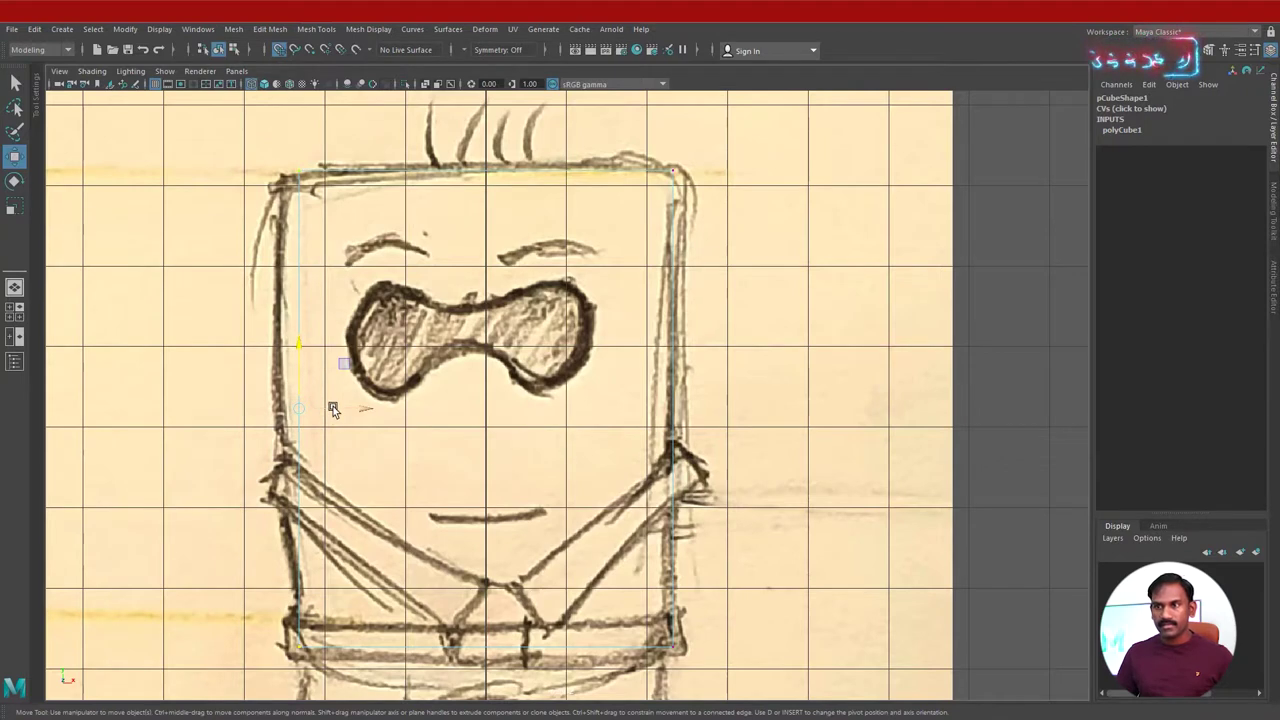
drag(333, 410, 491, 405)
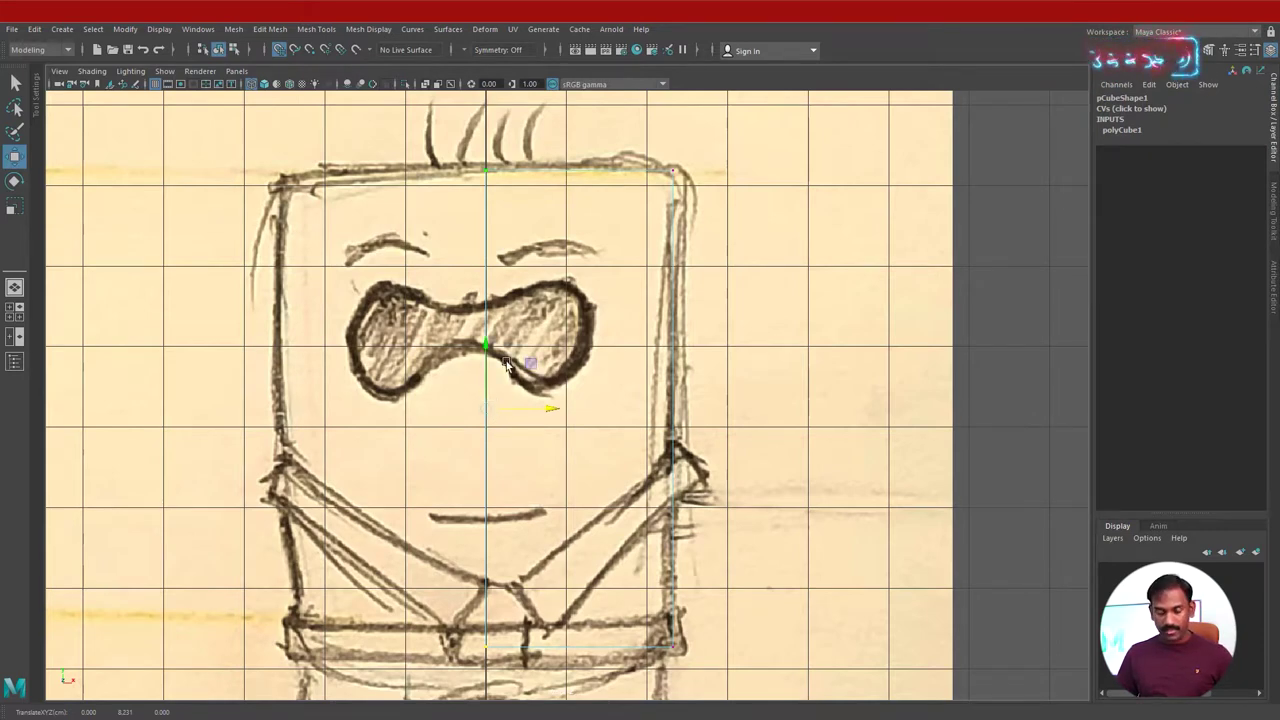
key(5)
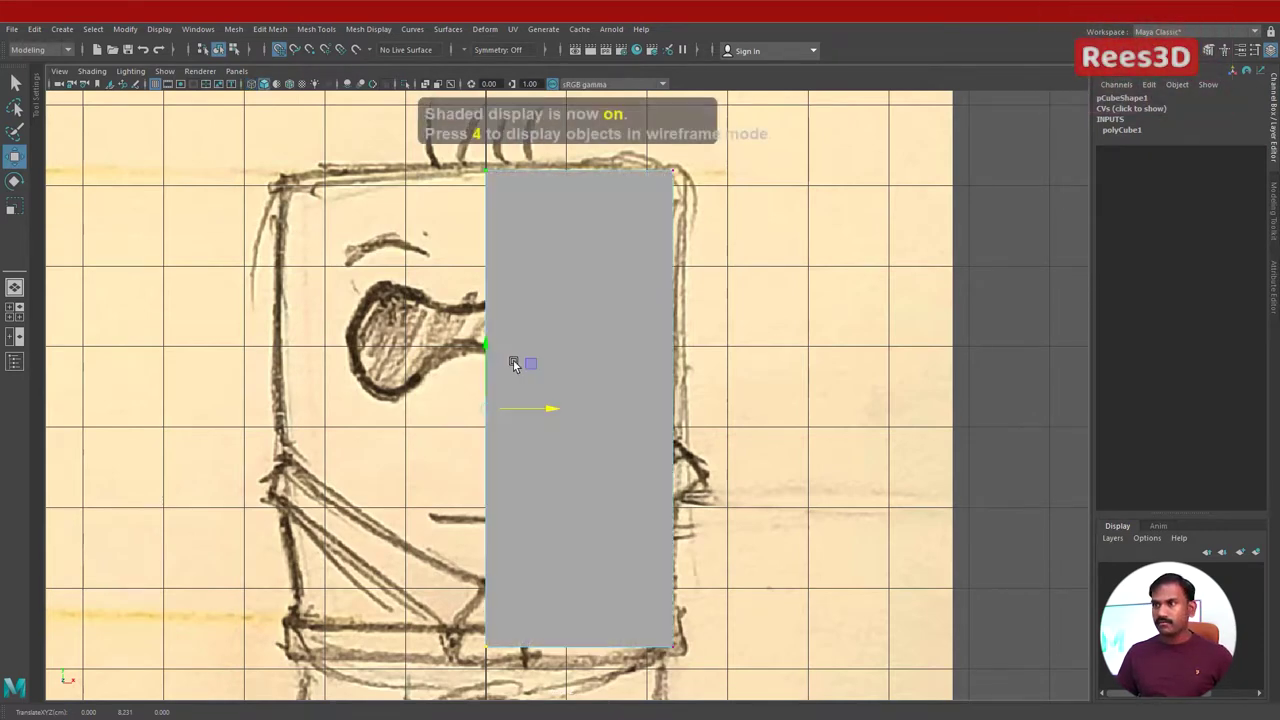
Delete the inner face on the centre line of the half block.
key(space)
key(space)
alt+drag(697, 338, 746, 340)
right_click(707, 323)
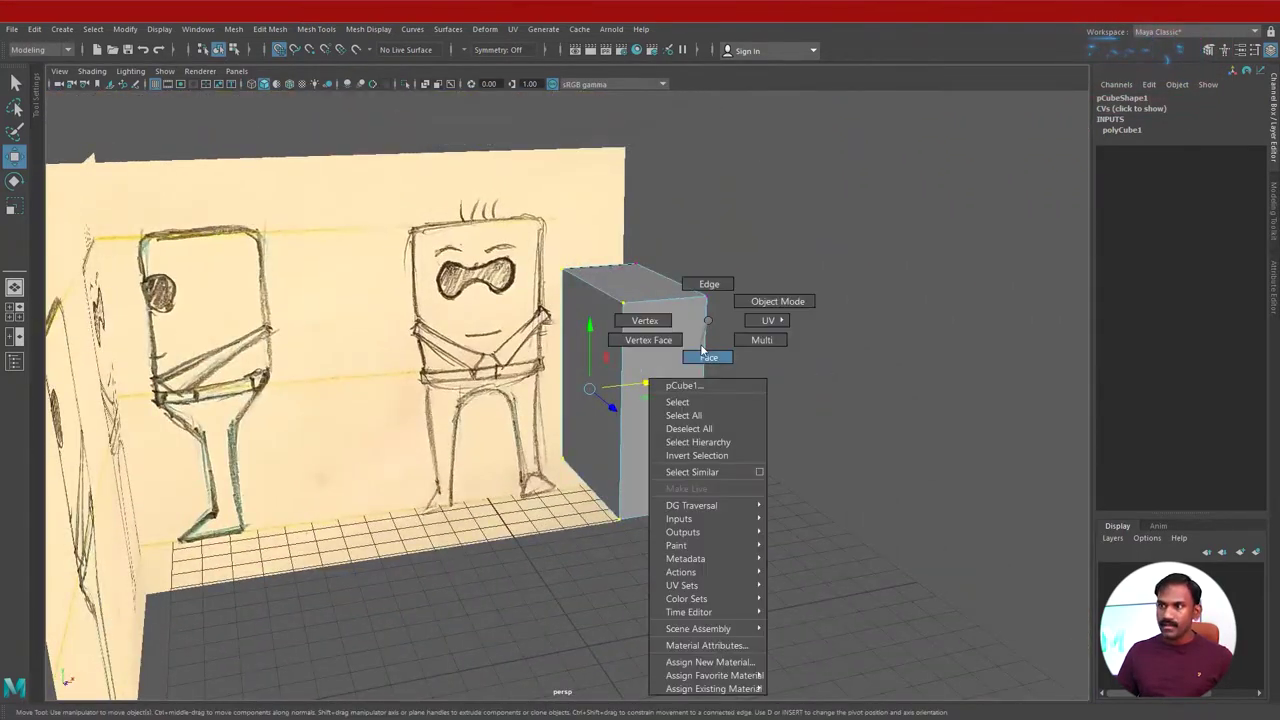
click(705, 355)
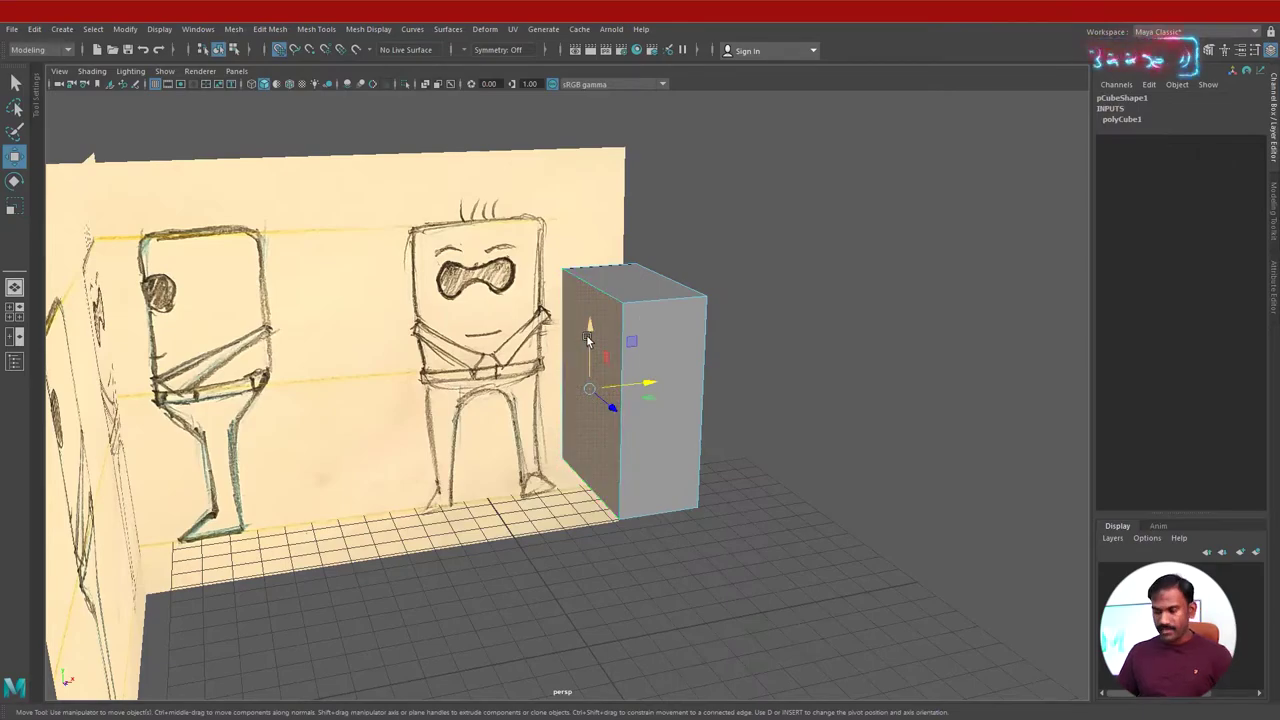
mouse_move(653, 346)
alt+mouse_down()
mouse_move(726, 400)
mouse_move(597, 417)
mouse_move(677, 409)
mouse_move(727, 435)
mouse_move(603, 406)
mouse_move(643, 463)
mouse_move(658, 435)
mouse_move(740, 437)
mouse_move(586, 398)
mouse_move(671, 429)
mouse_move(660, 468)
mouse_move(607, 447)
mouse_move(603, 432)
mouse_move(639, 414)
alt+mouse_up()
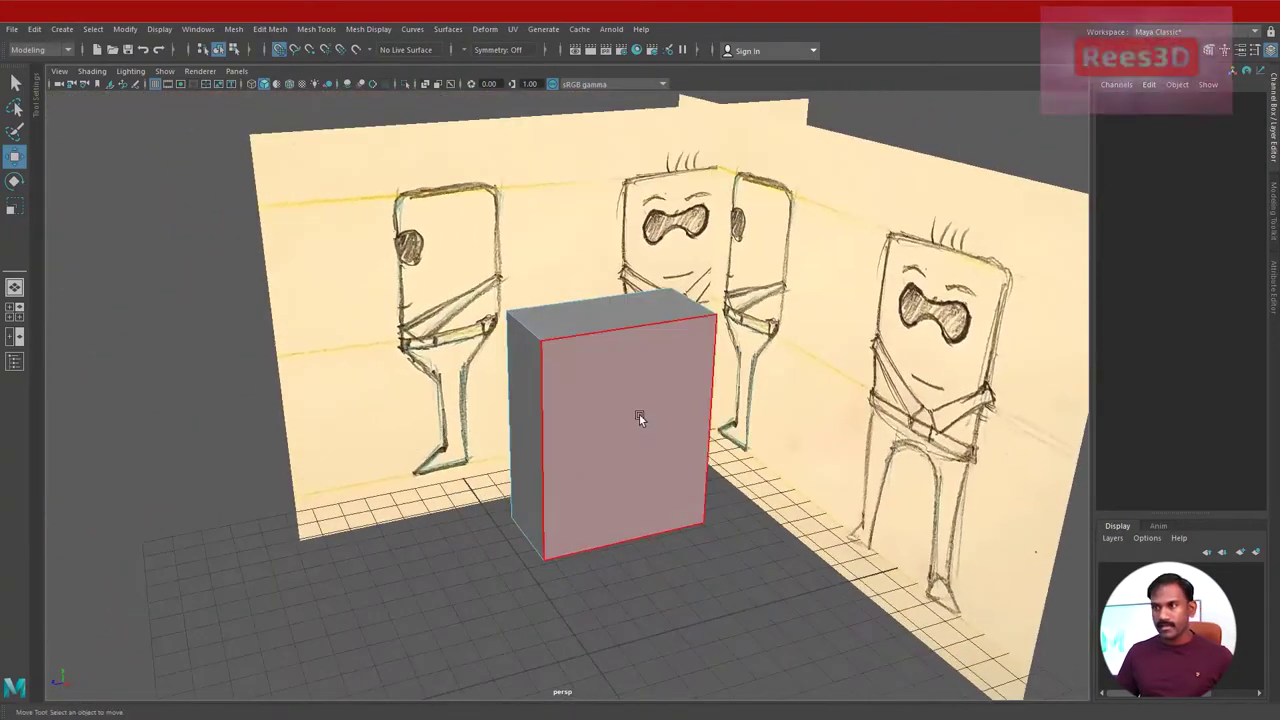
Scale the outer side face inward along Z so the half block tapers slightly in depth.
click(545, 388)
key(r)
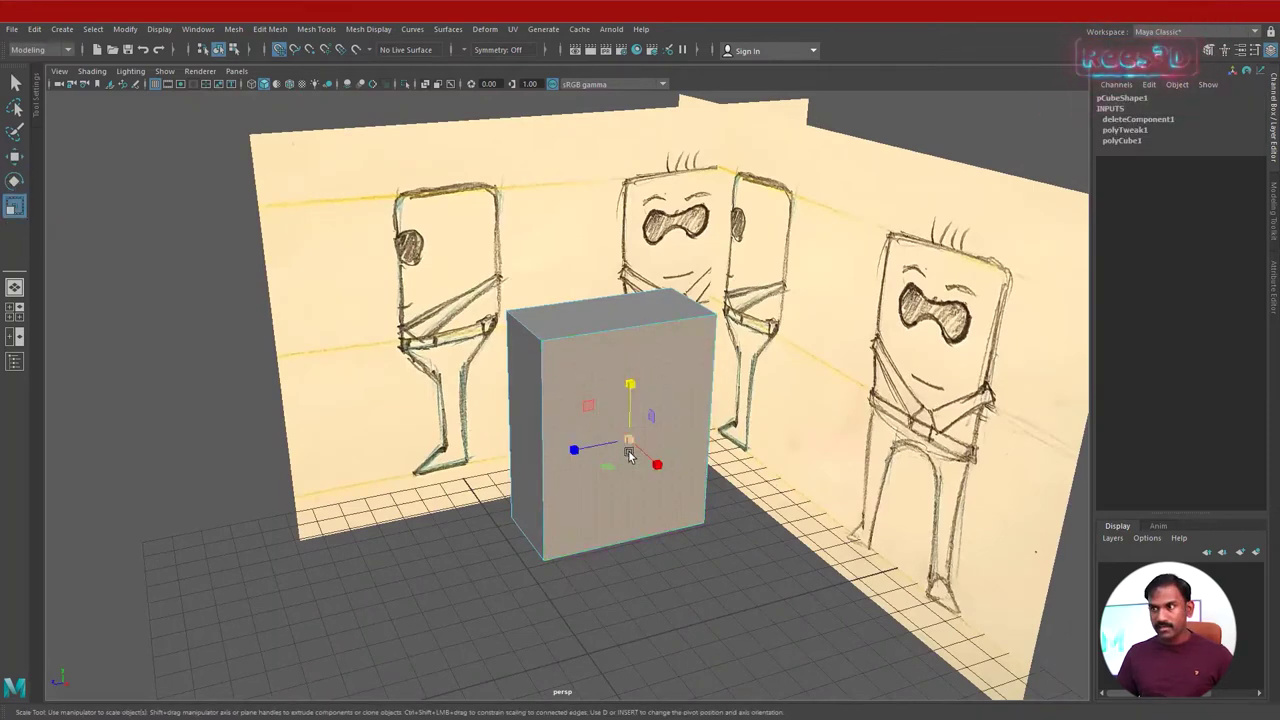
drag(578, 456, 486, 335)
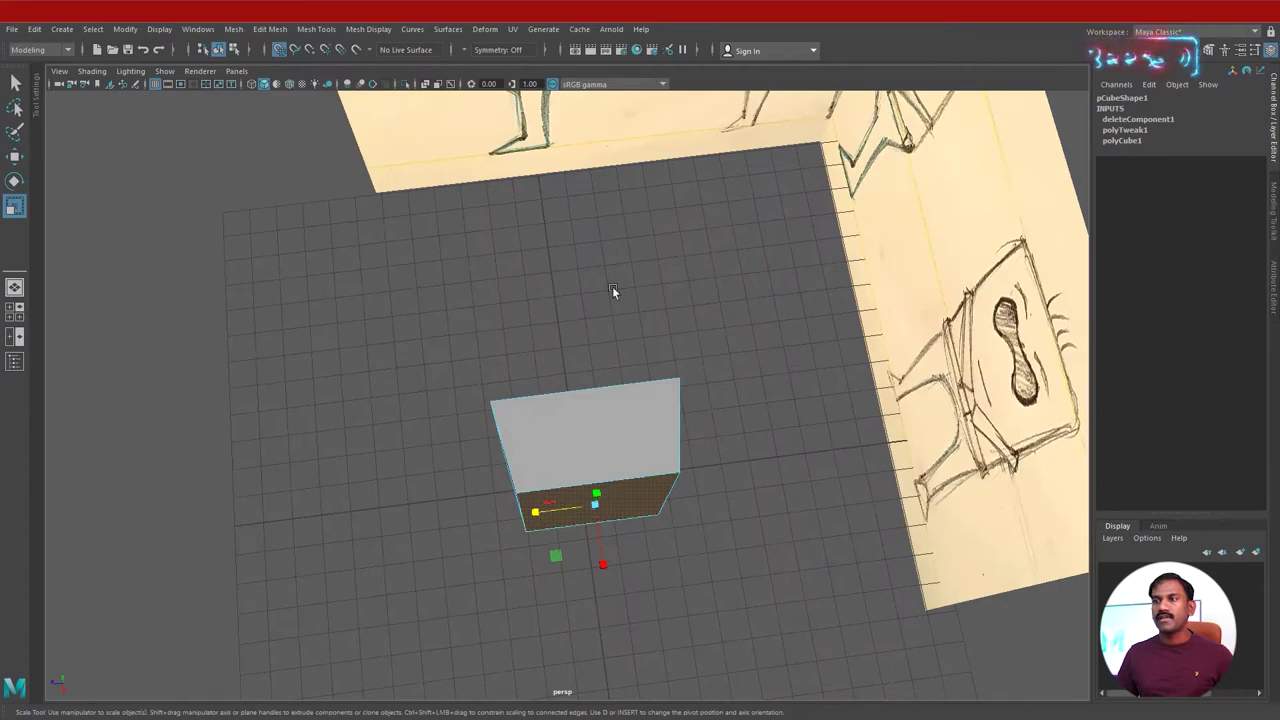
Select the half block's outer edges, leaving out the open centre-line border, and bevel them.
alt+drag(747, 440, 612, 455)
right_drag(601, 337, 607, 308)
alt+drag(654, 446, 658, 386)
click(591, 344)
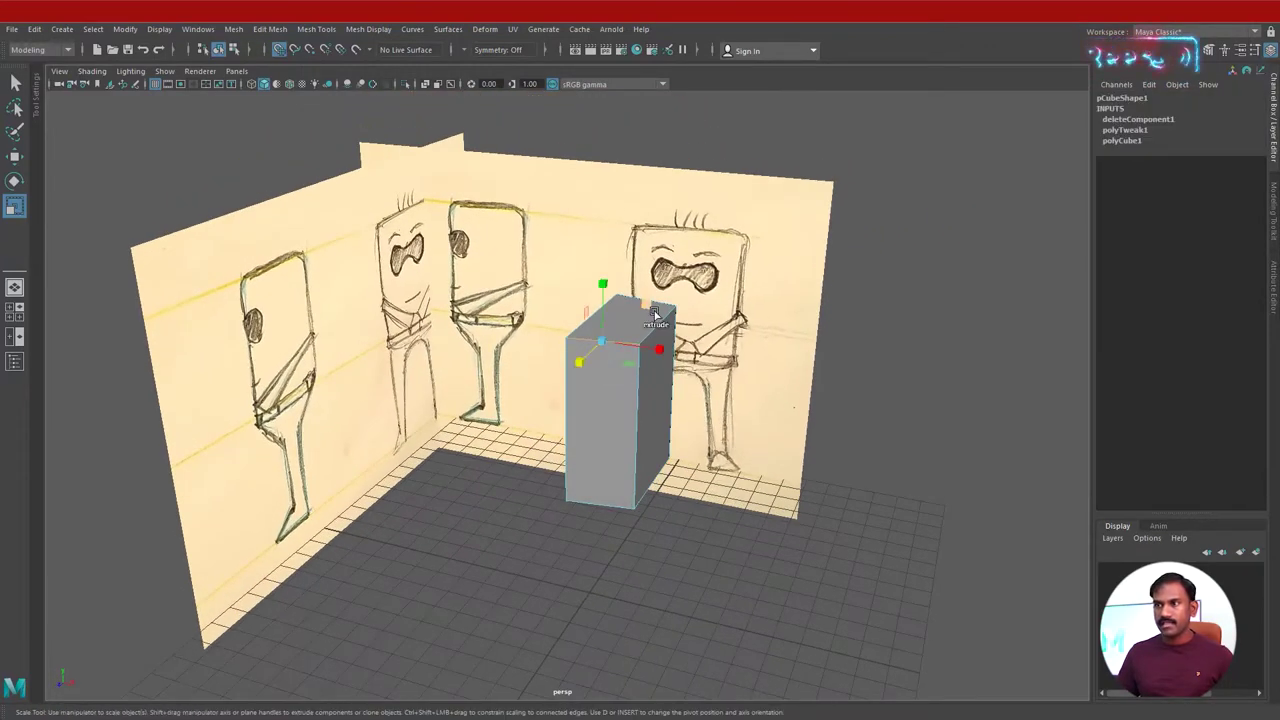
click(668, 312)
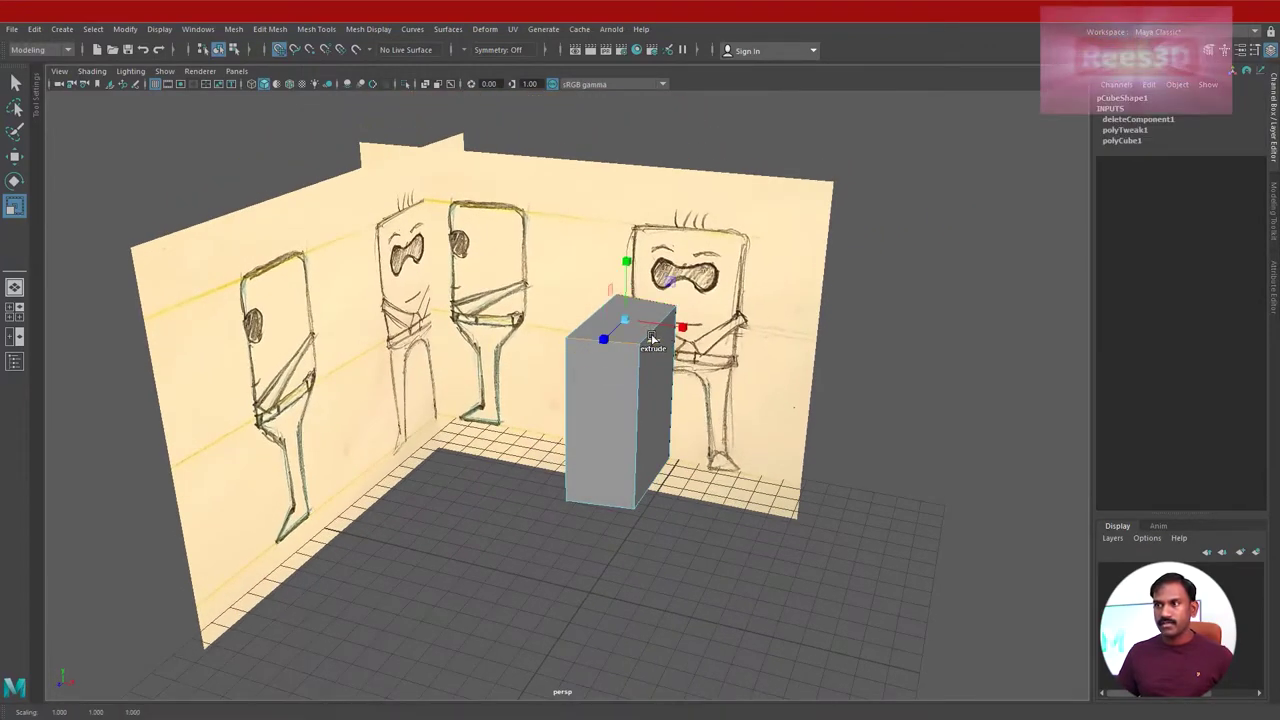
alt+drag(652, 338, 635, 342)
drag(623, 251, 633, 276)
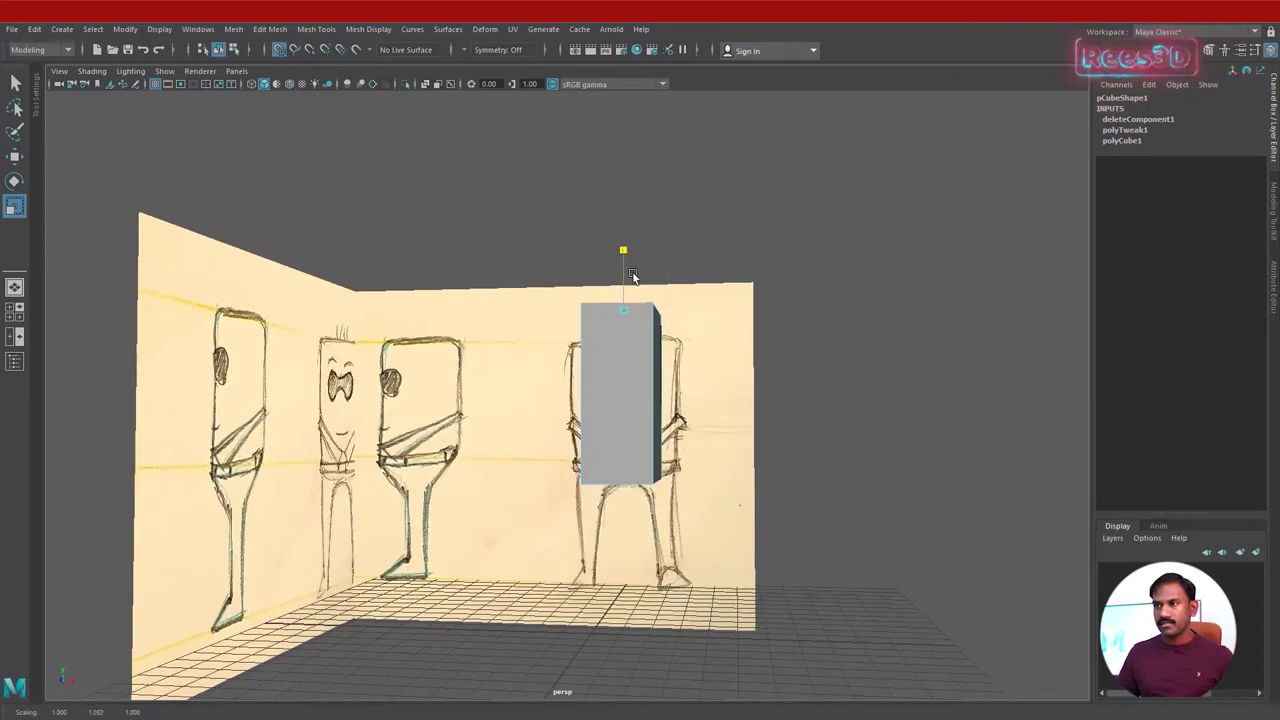
drag(724, 242, 665, 427)
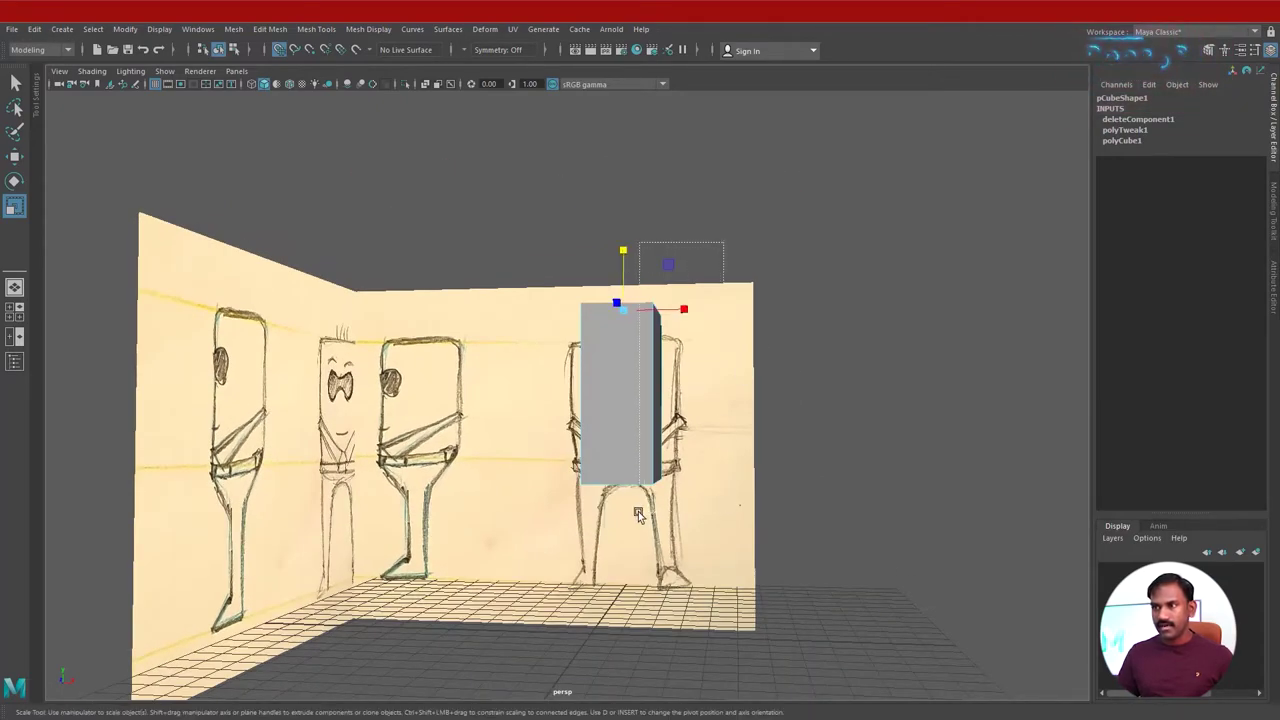
alt+drag(638, 514, 612, 556)
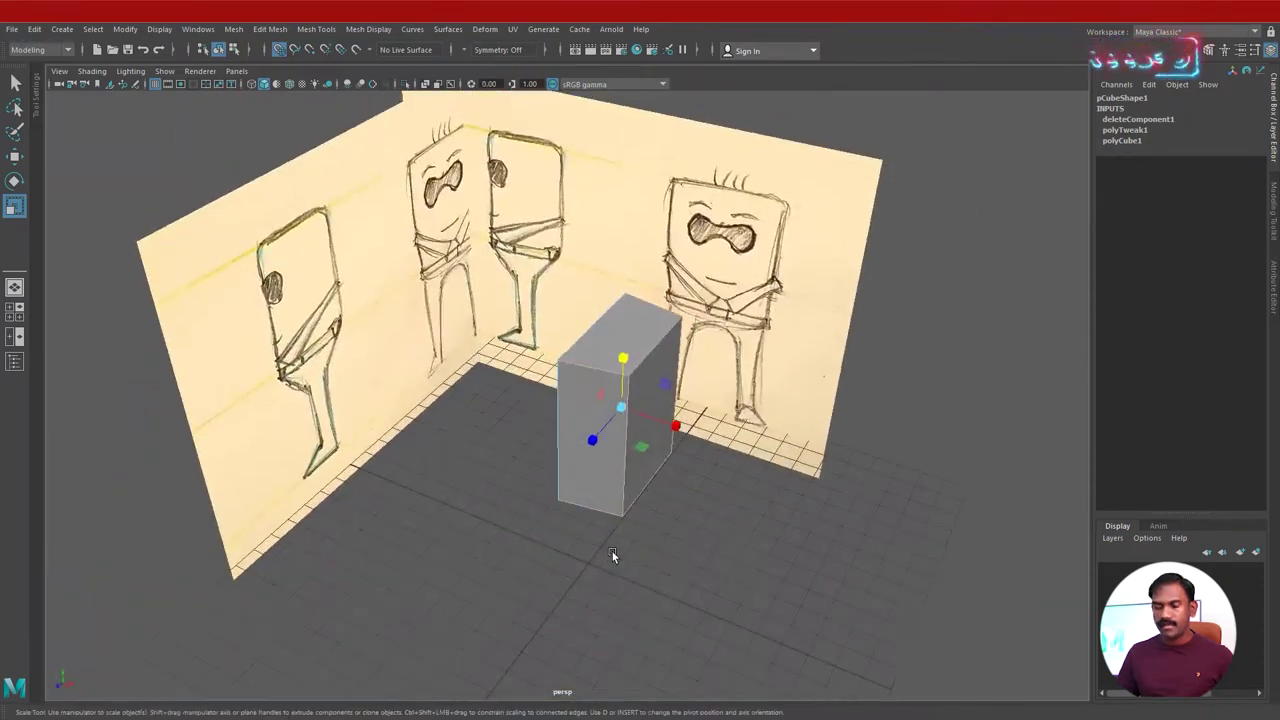
shift+right_click(651, 330)
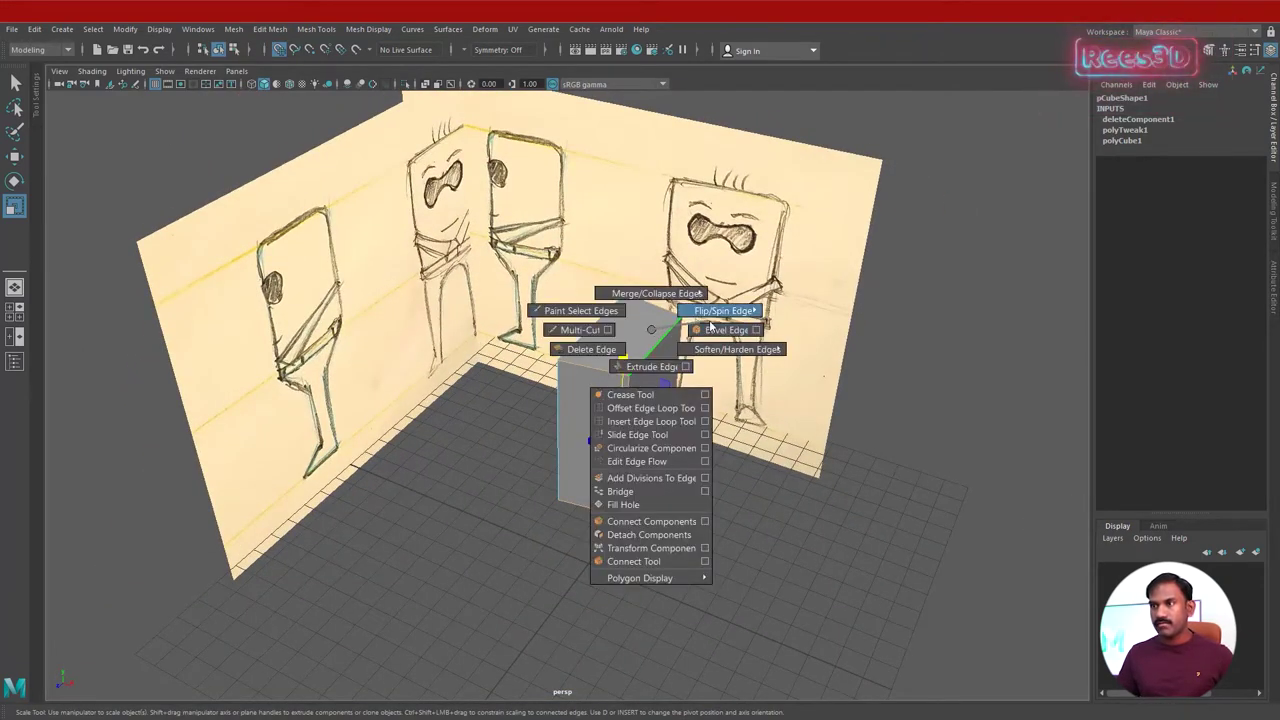
click(710, 329)
alt+drag(684, 425, 648, 414)
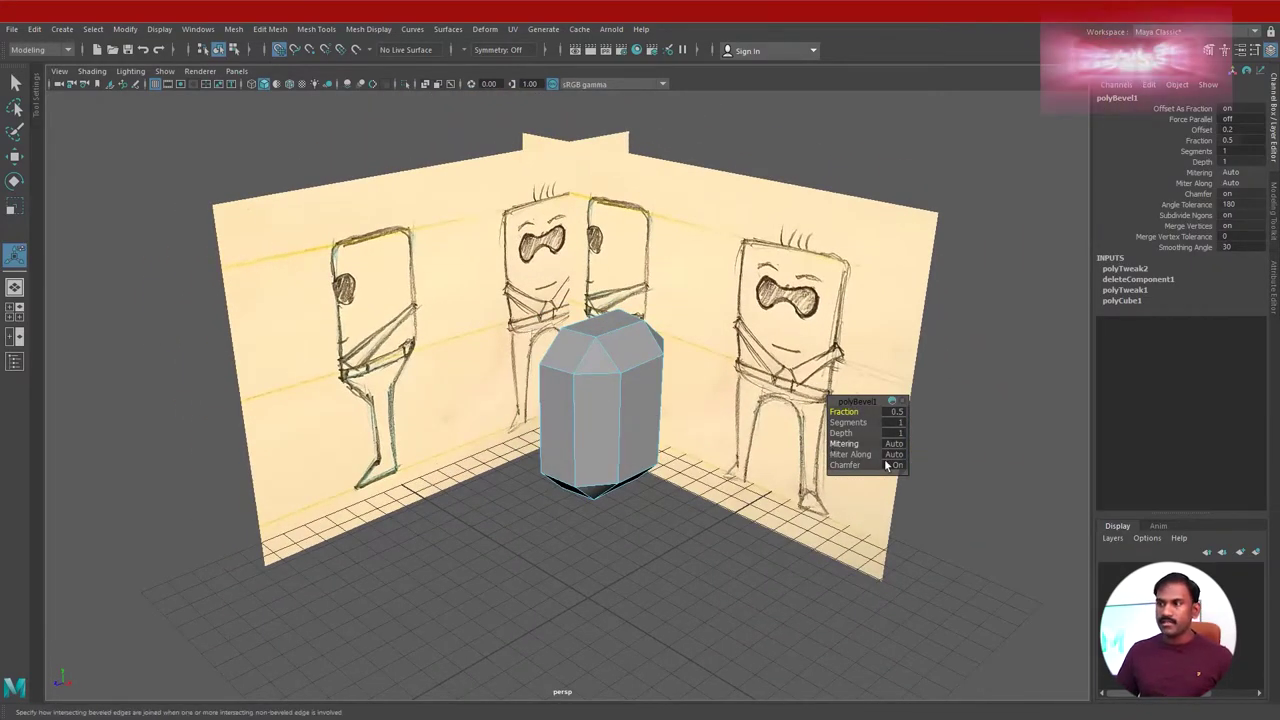
Set the bevel's fraction to 0.2 and its segments to 2.
mouse_move(843, 413)
middle_down()
mouse_move(825, 413)
mouse_move(855, 413)
mouse_move(830, 413)
mouse_move(843, 413)
middle_up()
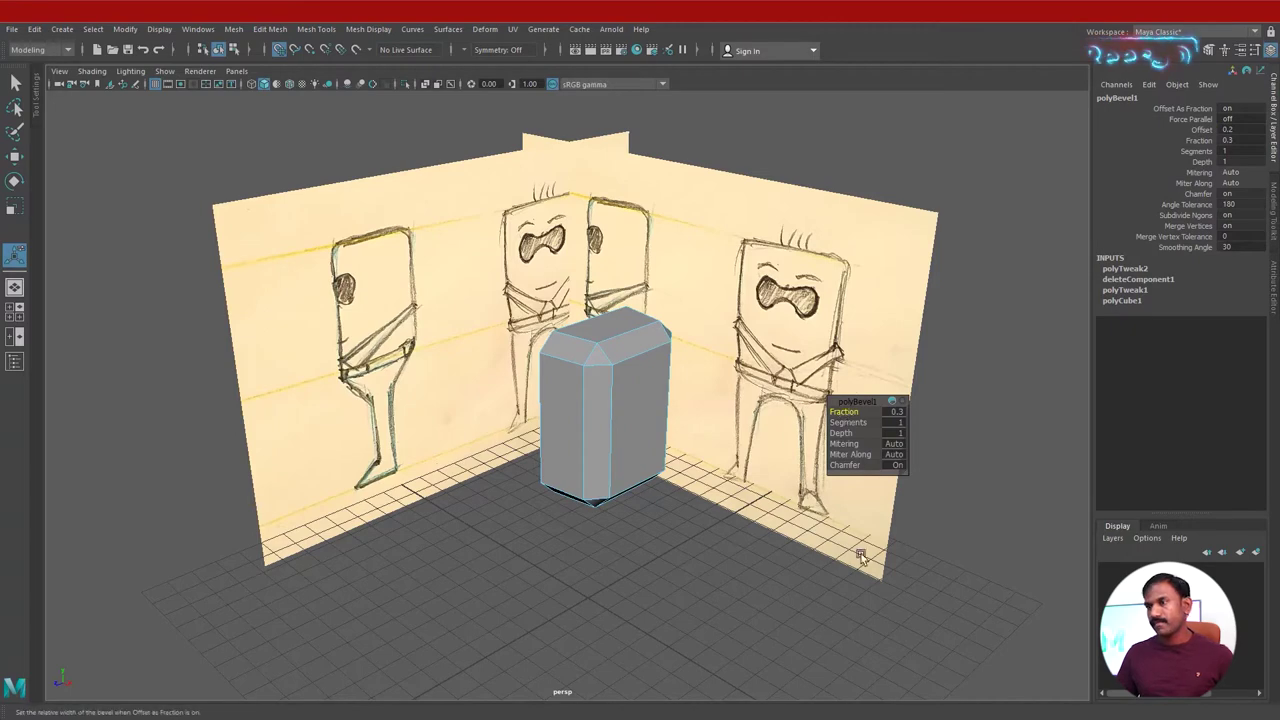
alt+drag(860, 557, 628, 538)
key(space)
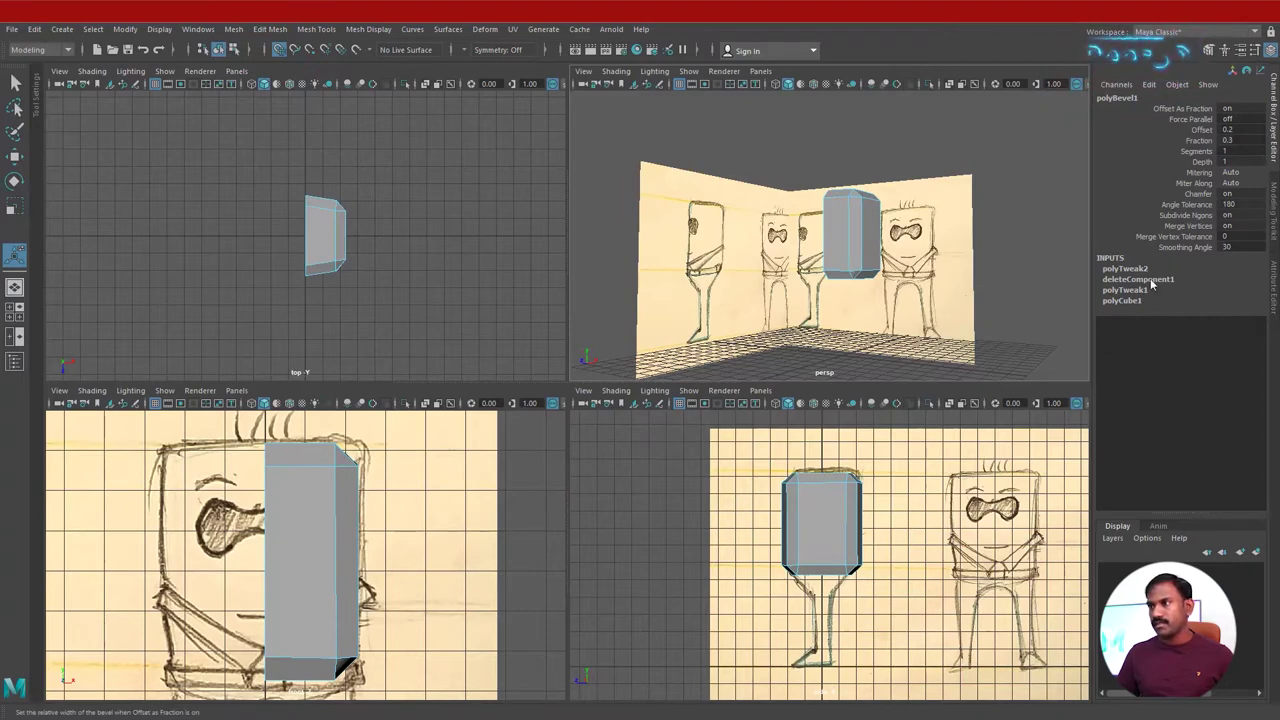
key(t)
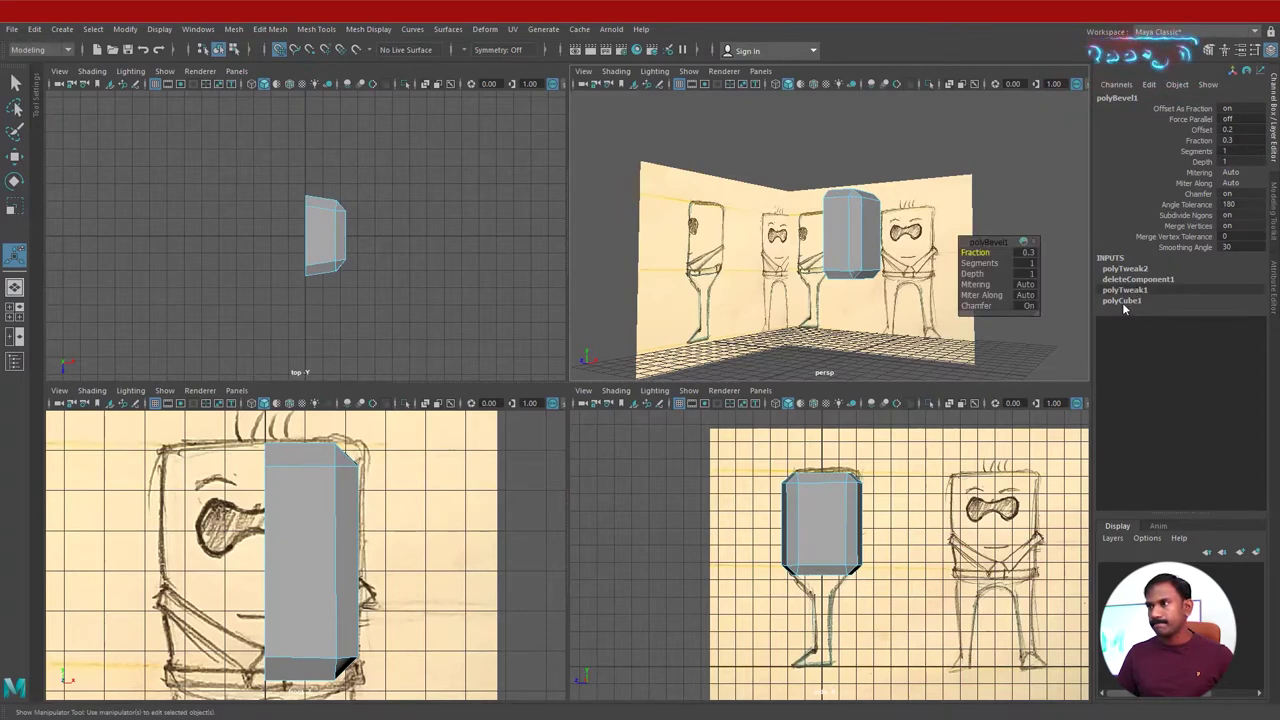
drag(968, 252, 975, 252)
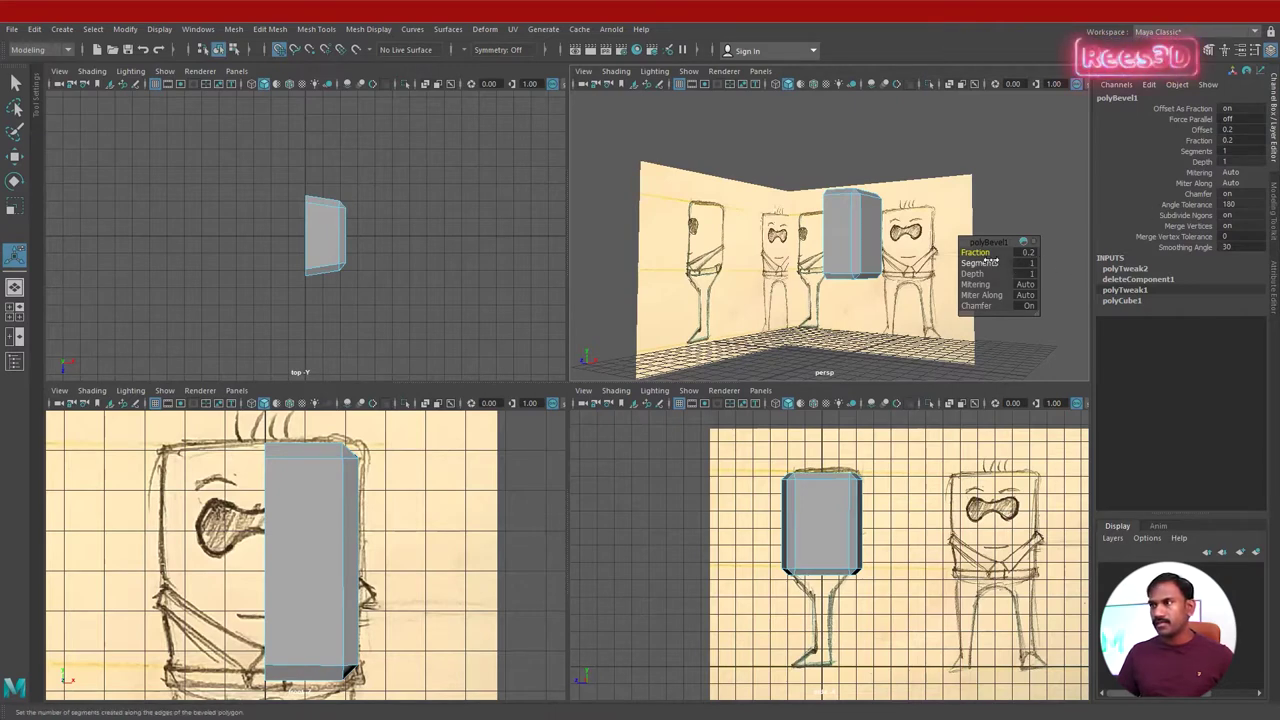
drag(990, 262, 998, 263)
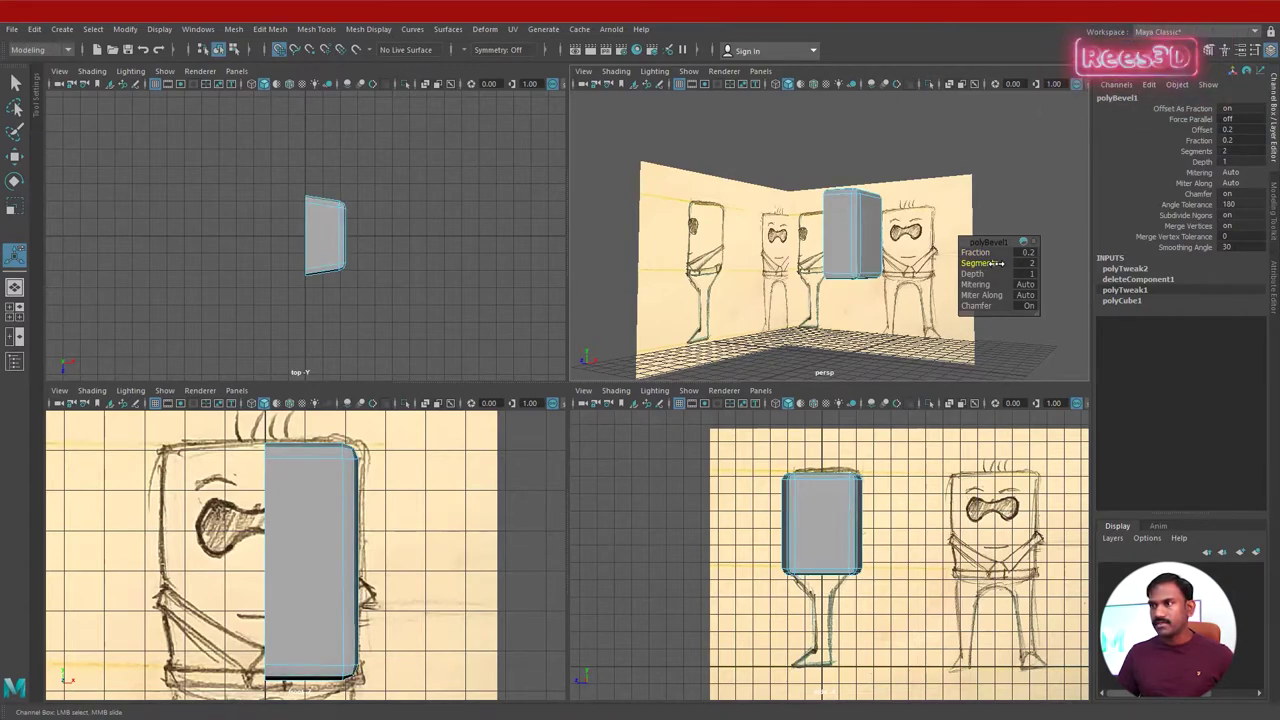
Return the beveled half block to object mode and preview it smoothed in the perspective view.
alt+drag(840, 200, 752, 229)
alt+right_drag(752, 229, 897, 246)
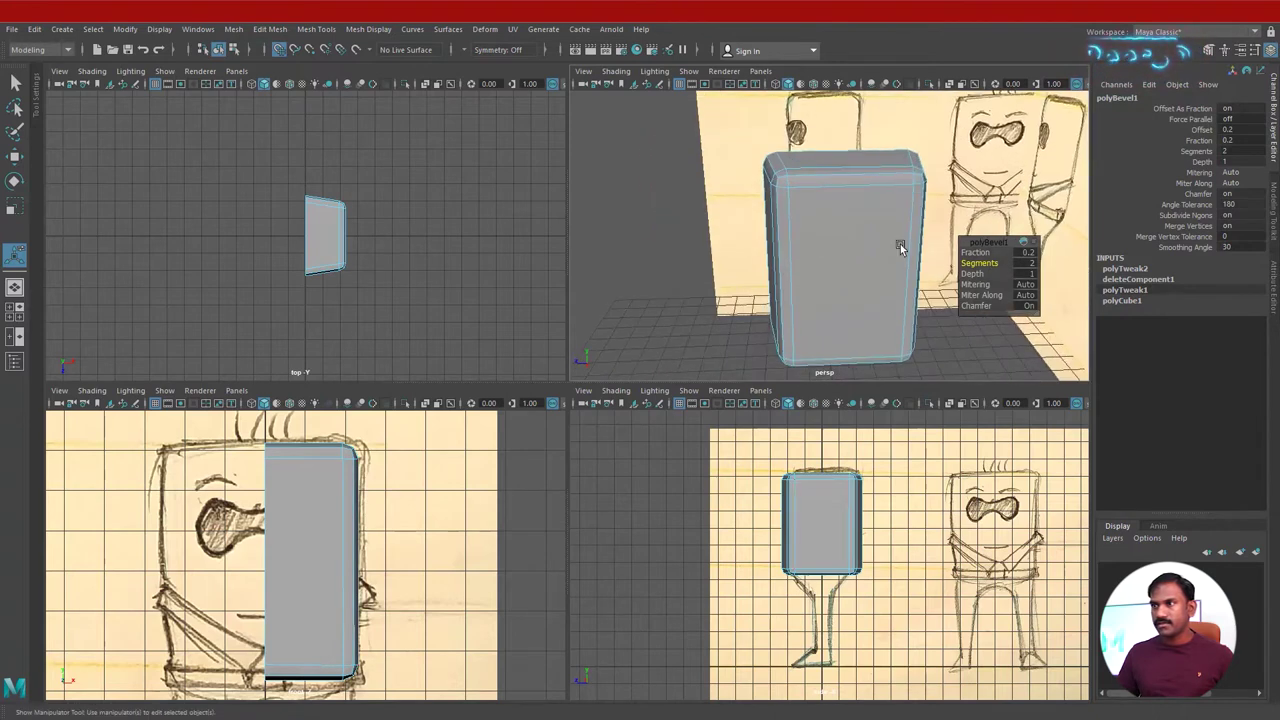
alt+drag(805, 238, 812, 279)
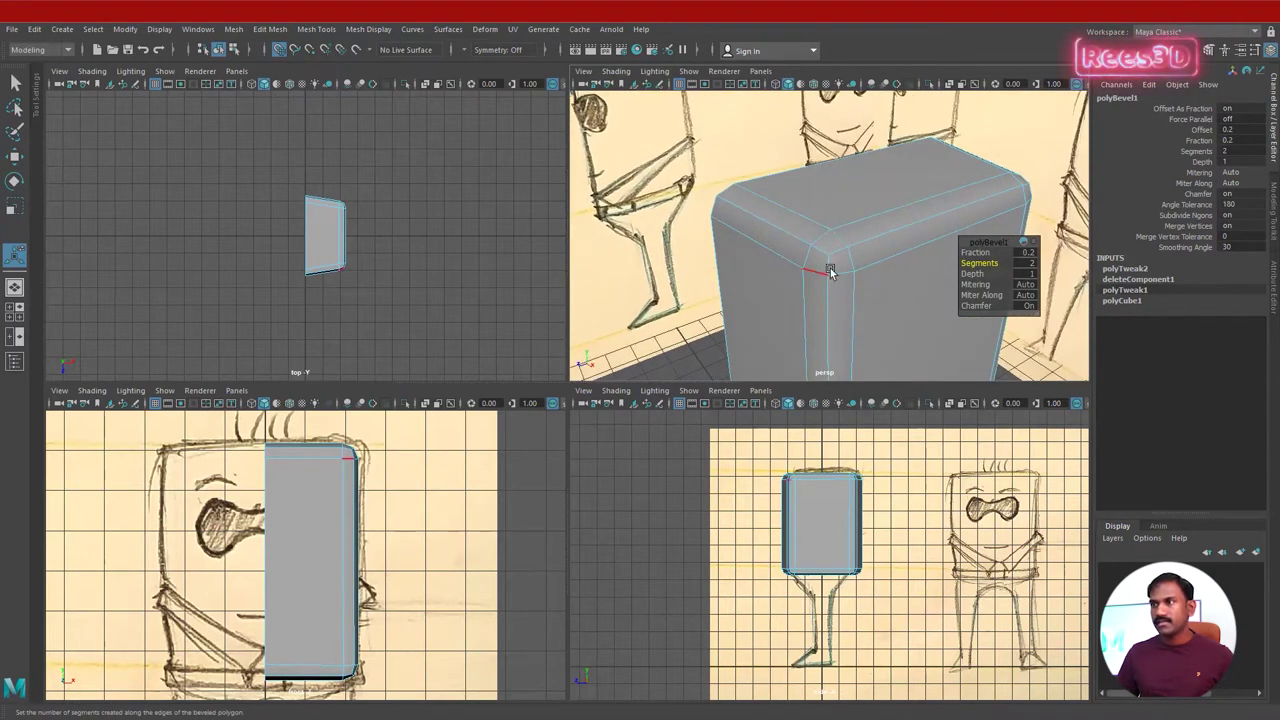
mouse_move(846, 271)
alt+mouse_down()
mouse_move(875, 288)
mouse_move(806, 323)
mouse_move(737, 283)
mouse_move(846, 277)
mouse_move(817, 277)
mouse_move(883, 251)
mouse_move(880, 203)
mouse_move(828, 267)
mouse_move(845, 280)
mouse_move(862, 268)
alt+mouse_up()
right_drag(862, 268, 853, 335)
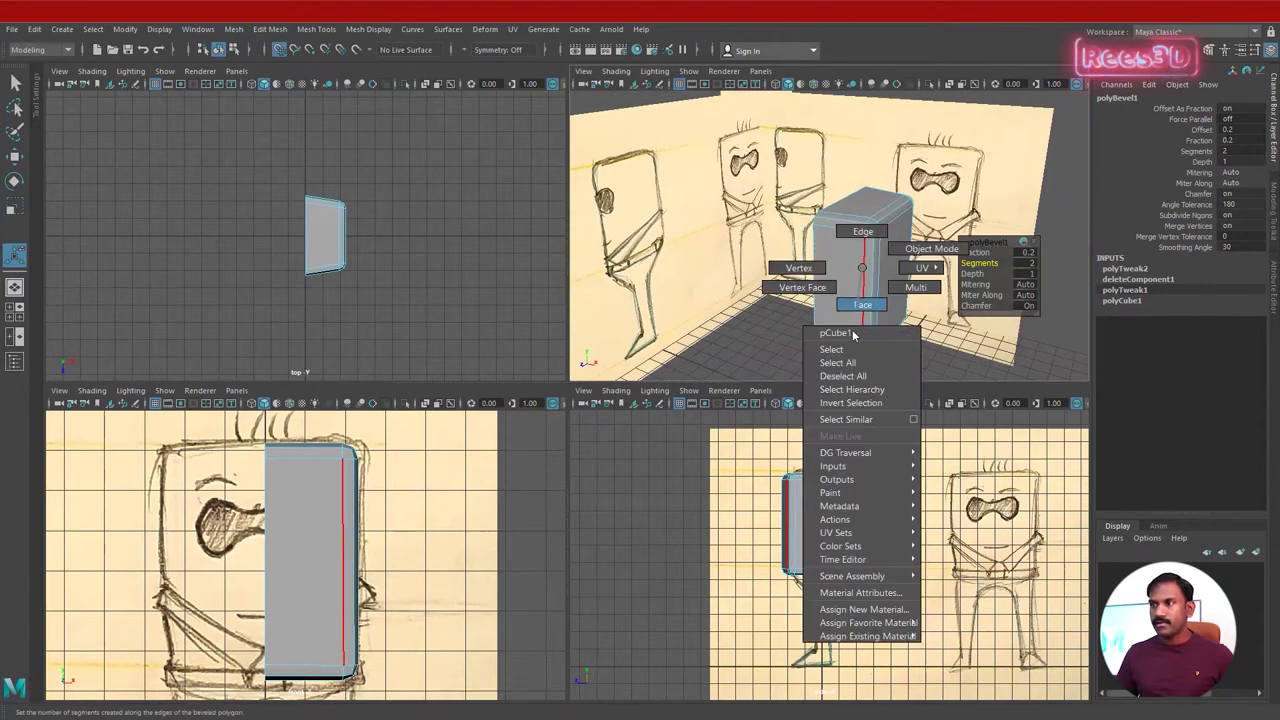
click(853, 335)
click(918, 368)
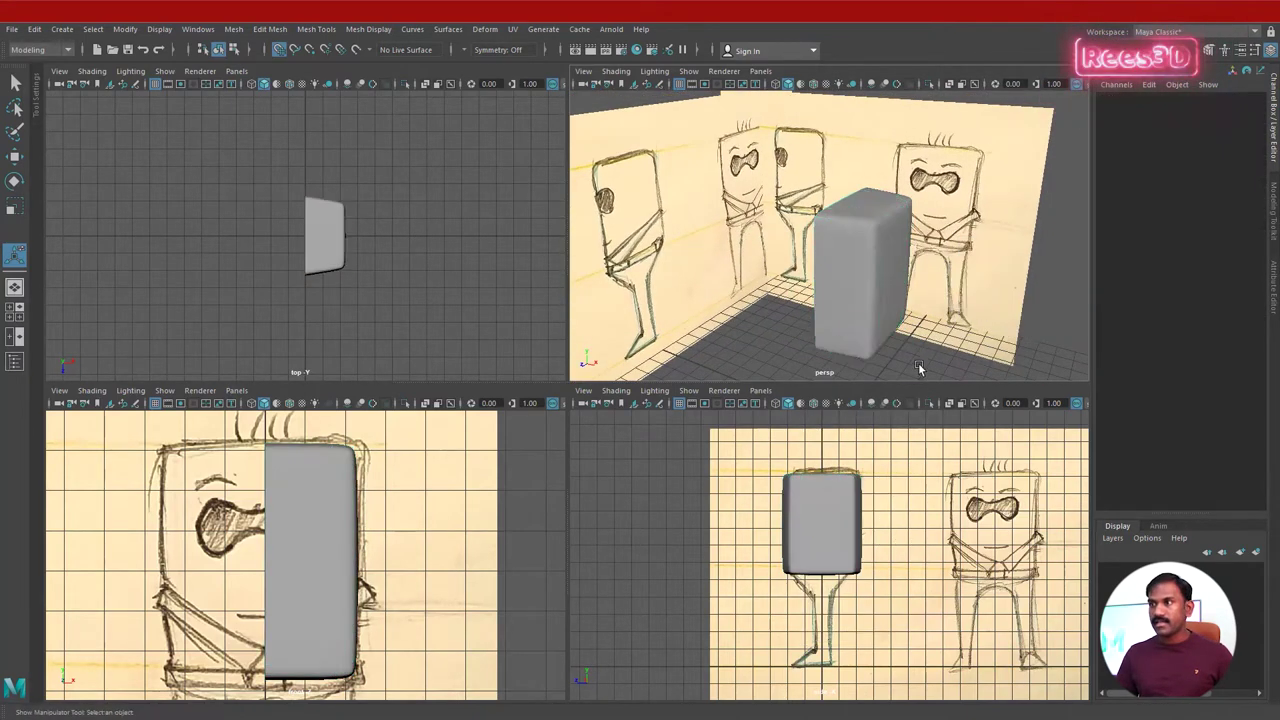
mouse_move(865, 322)
alt+mouse_down()
mouse_move(749, 300)
mouse_move(820, 286)
mouse_move(851, 263)
mouse_move(880, 277)
mouse_move(820, 304)
alt+mouse_up()
Select the half block and compare its smoothed and unsmoothed display in the side view, ending unsmoothed.
click(833, 517)
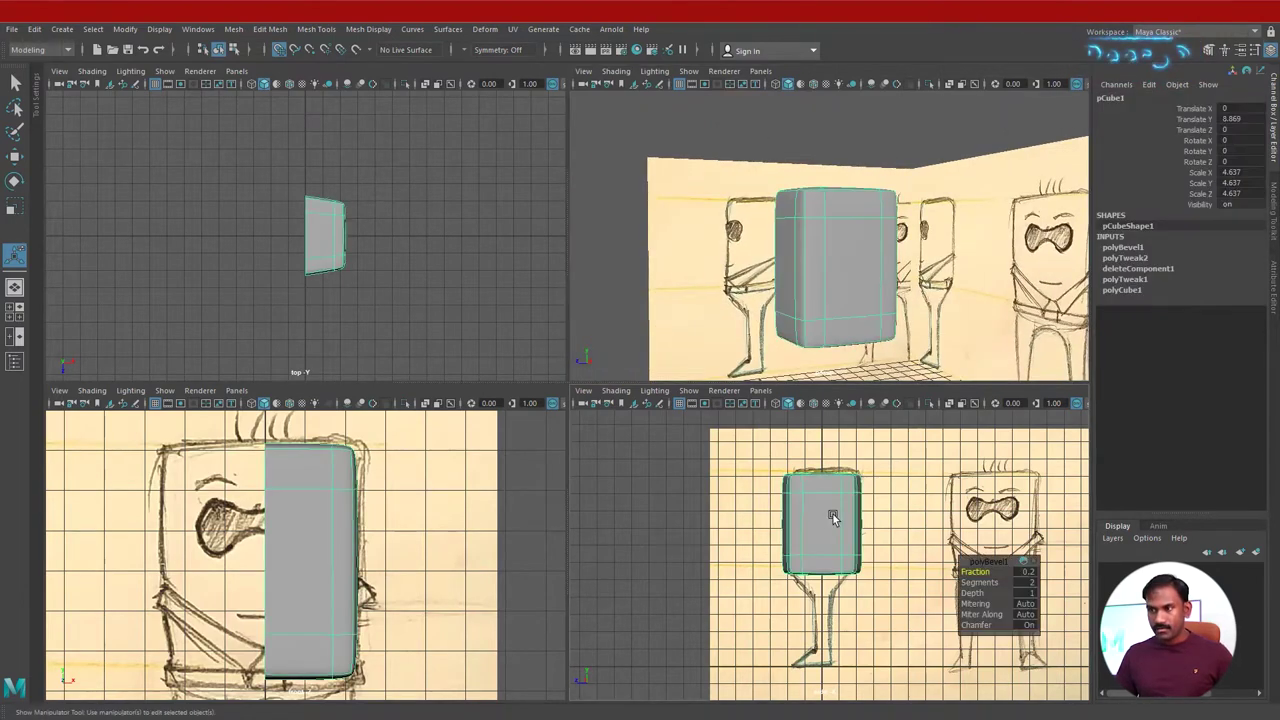
alt+right_drag(823, 526, 880, 543)
key(1)
alt+middle_drag(888, 540, 874, 491)
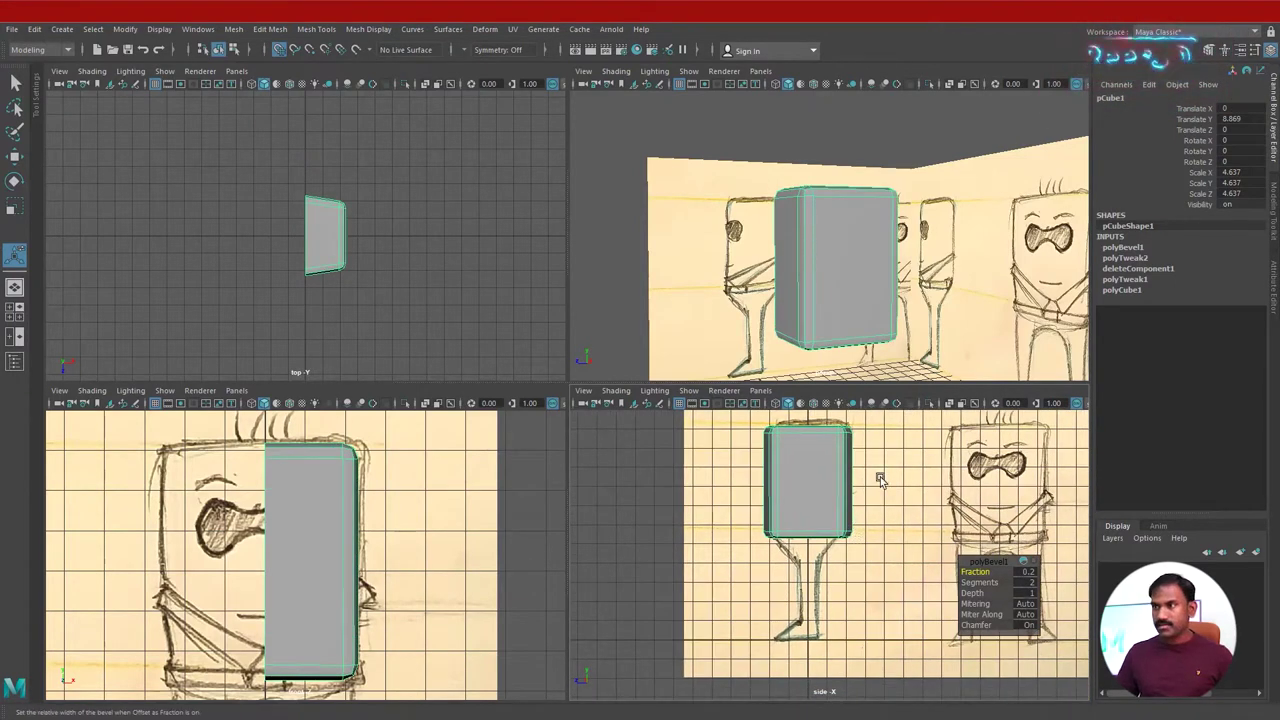
key(3)
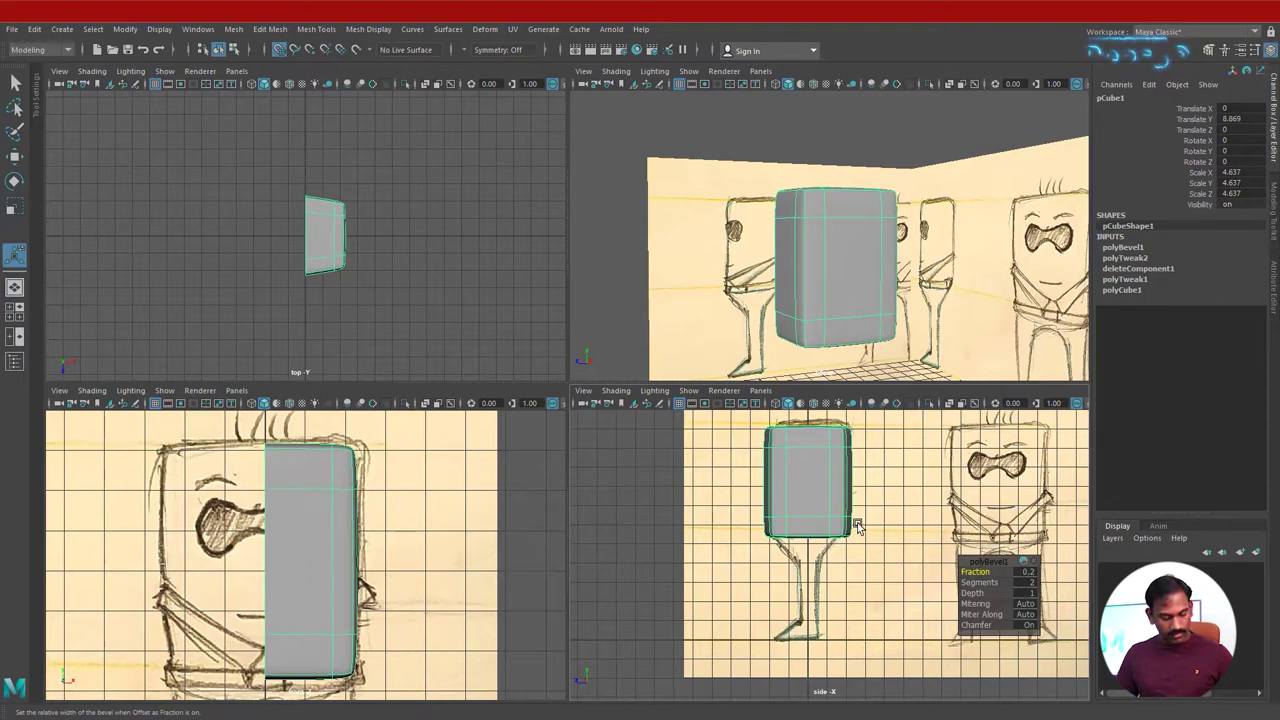
key(1)
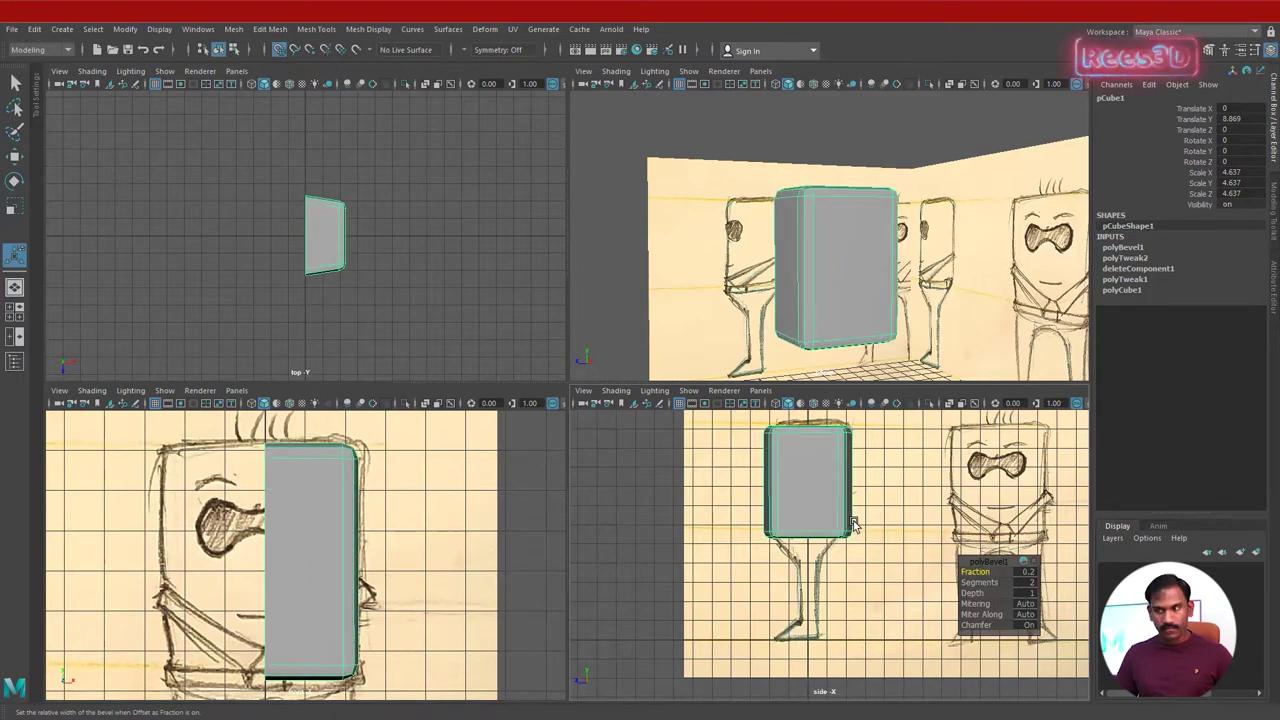
Scale the half block's bottom vertices inward along Z to match the side reference's waist, using wireframe display in an enlarged side view.
key(4)
key(space)
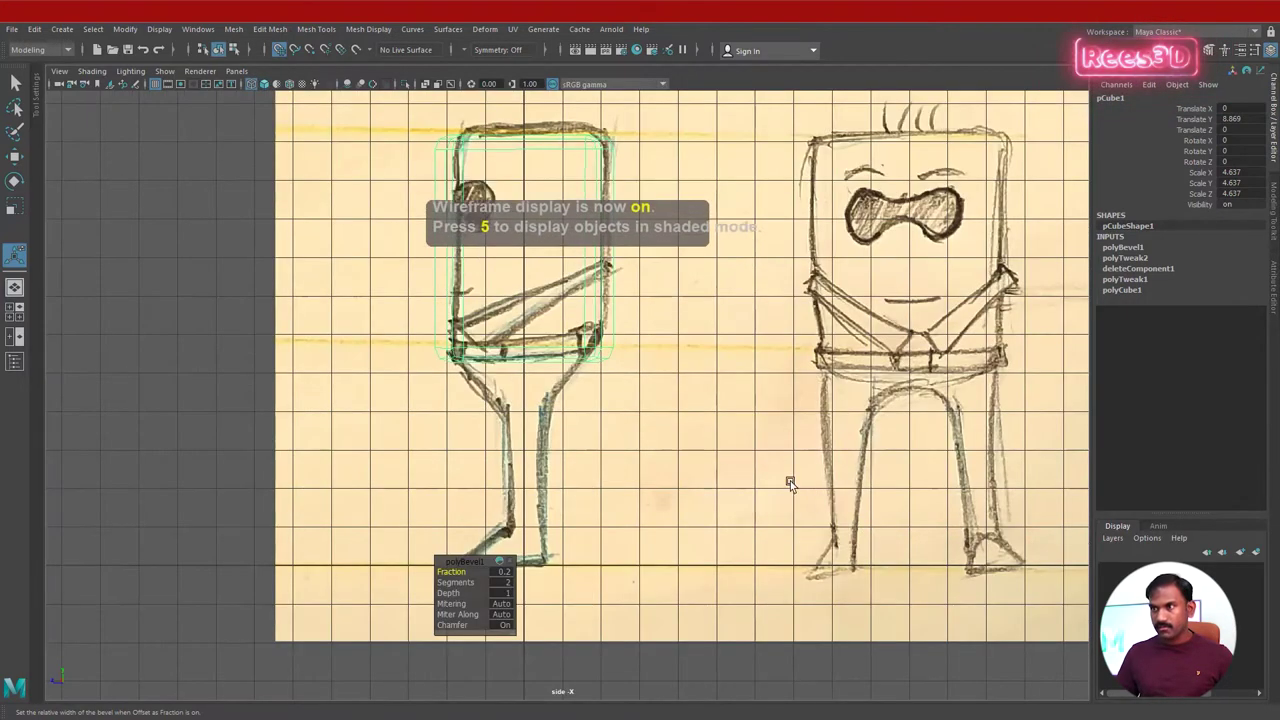
scroll(714, 329, up, 6)
right_click(651, 367)
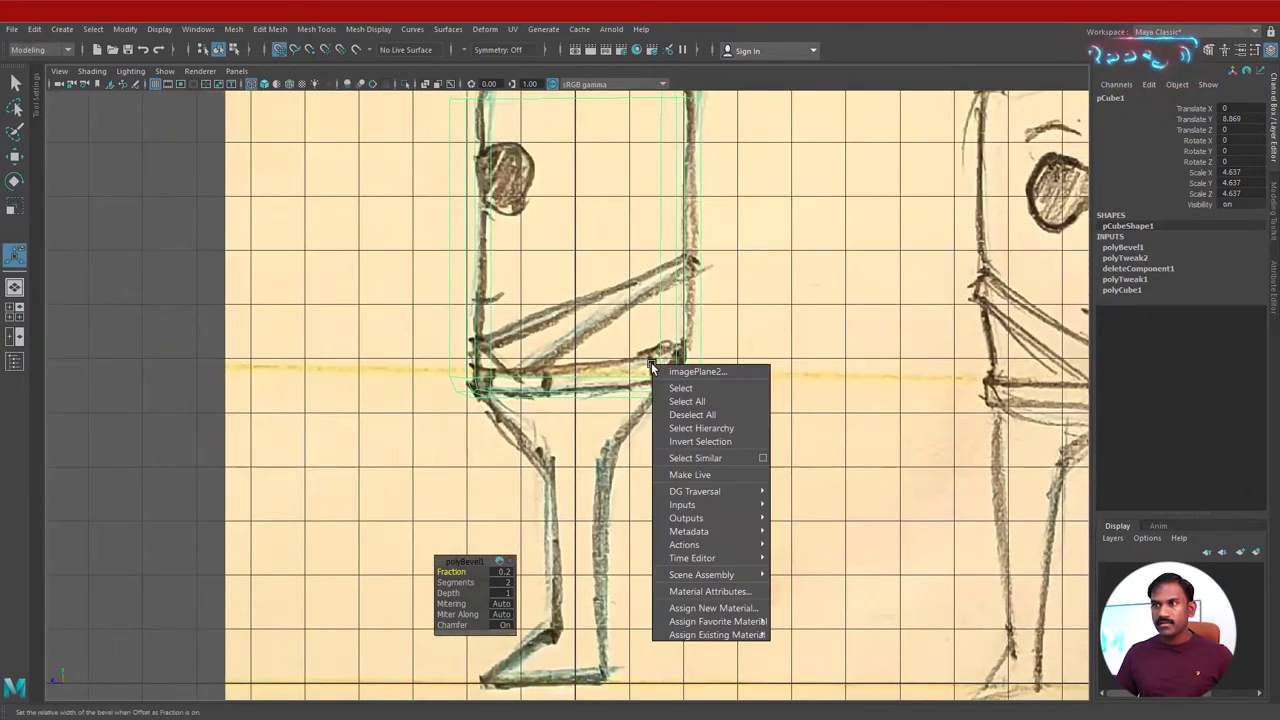
click(609, 369)
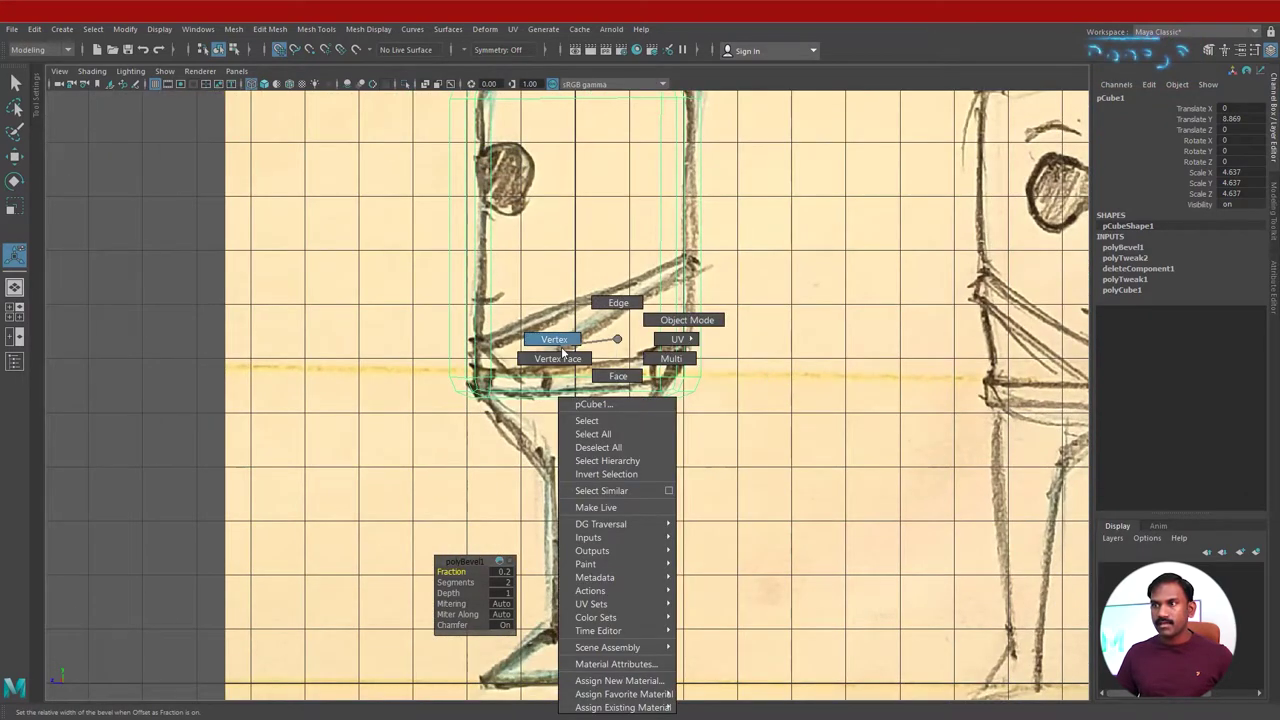
click(556, 340)
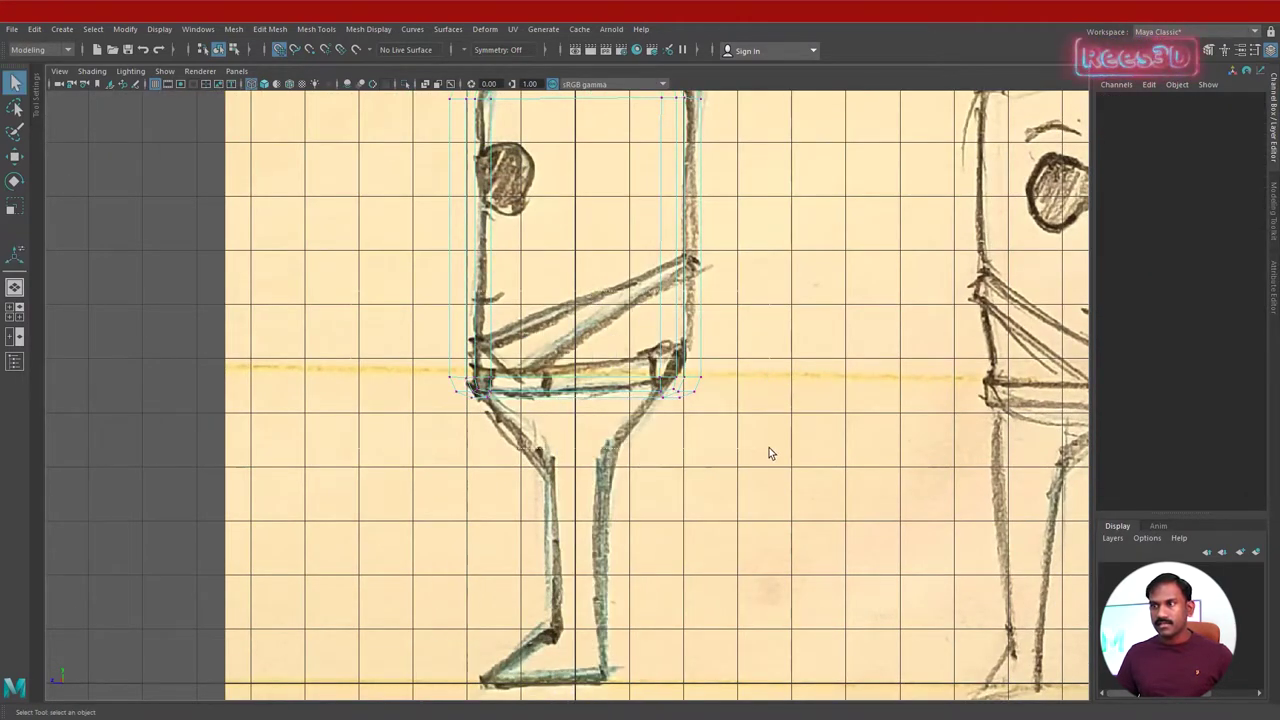
drag(769, 453, 430, 357)
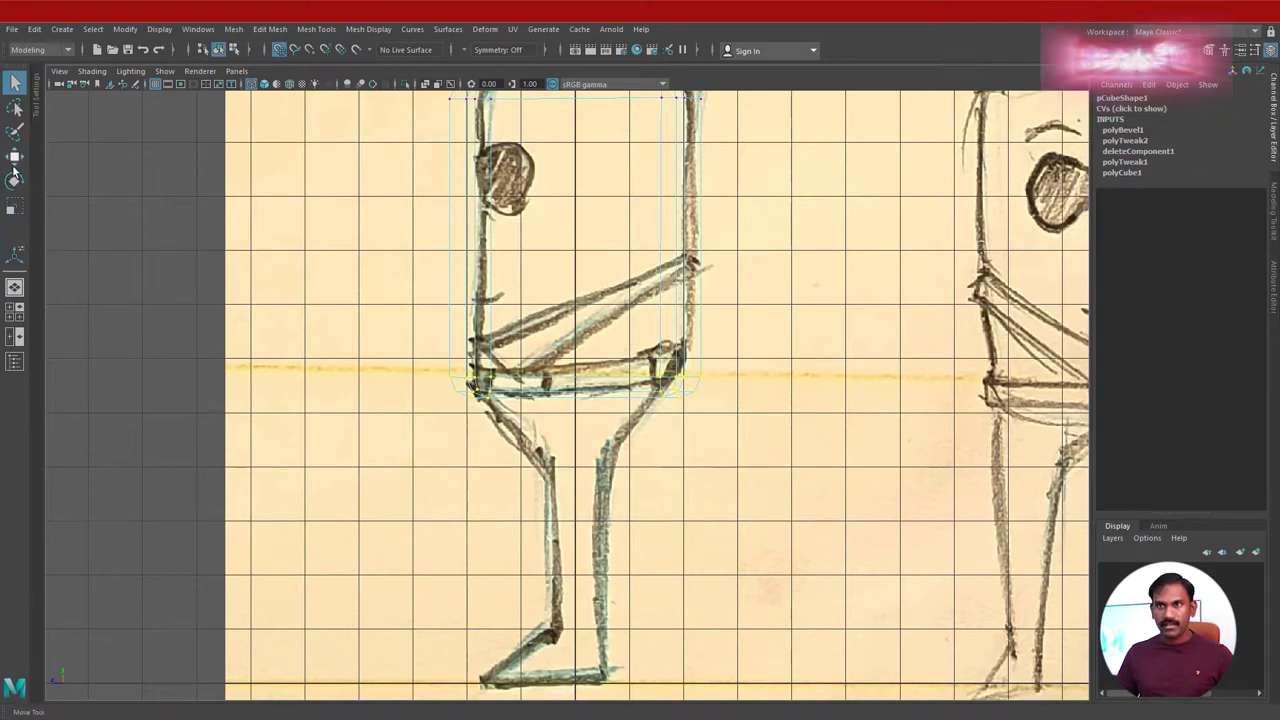
click(14, 207)
drag(515, 384, 557, 395)
Move the upper front and upper back corner vertices onto the head outline of the side reference.
alt+middle_drag(648, 332, 638, 485)
scroll(592, 354, up, 1)
click(476, 230)
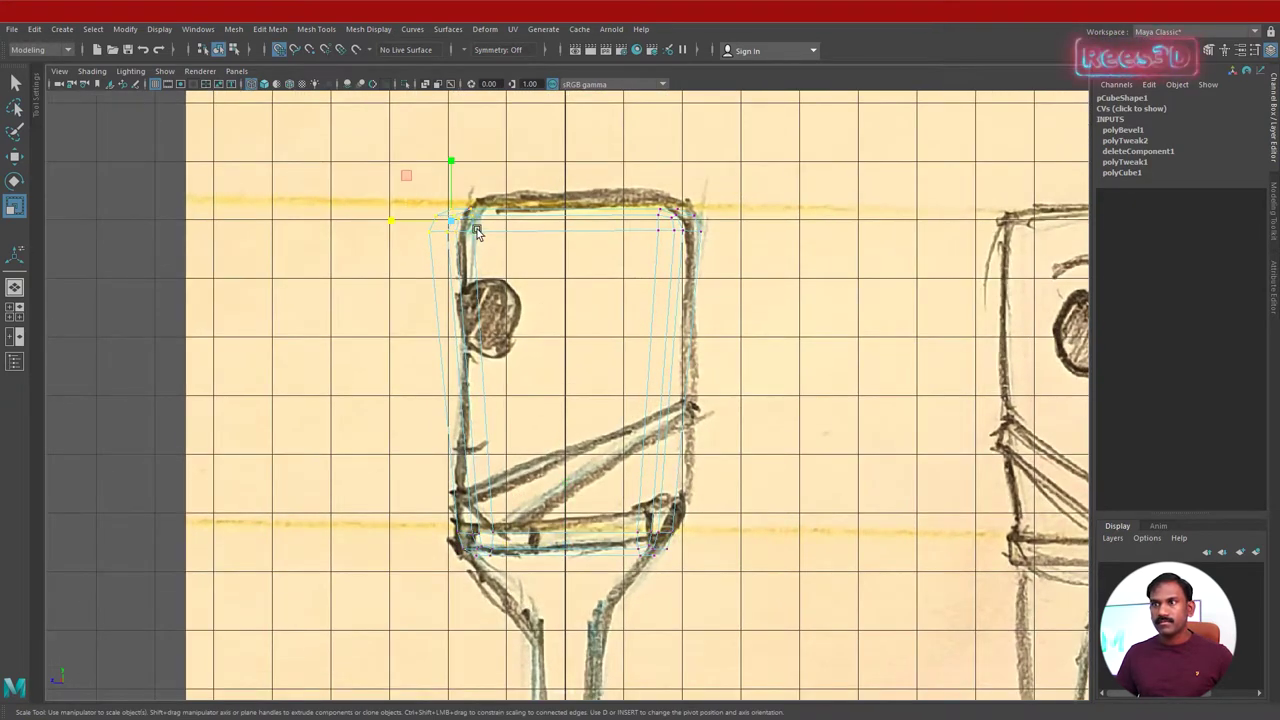
click(14, 156)
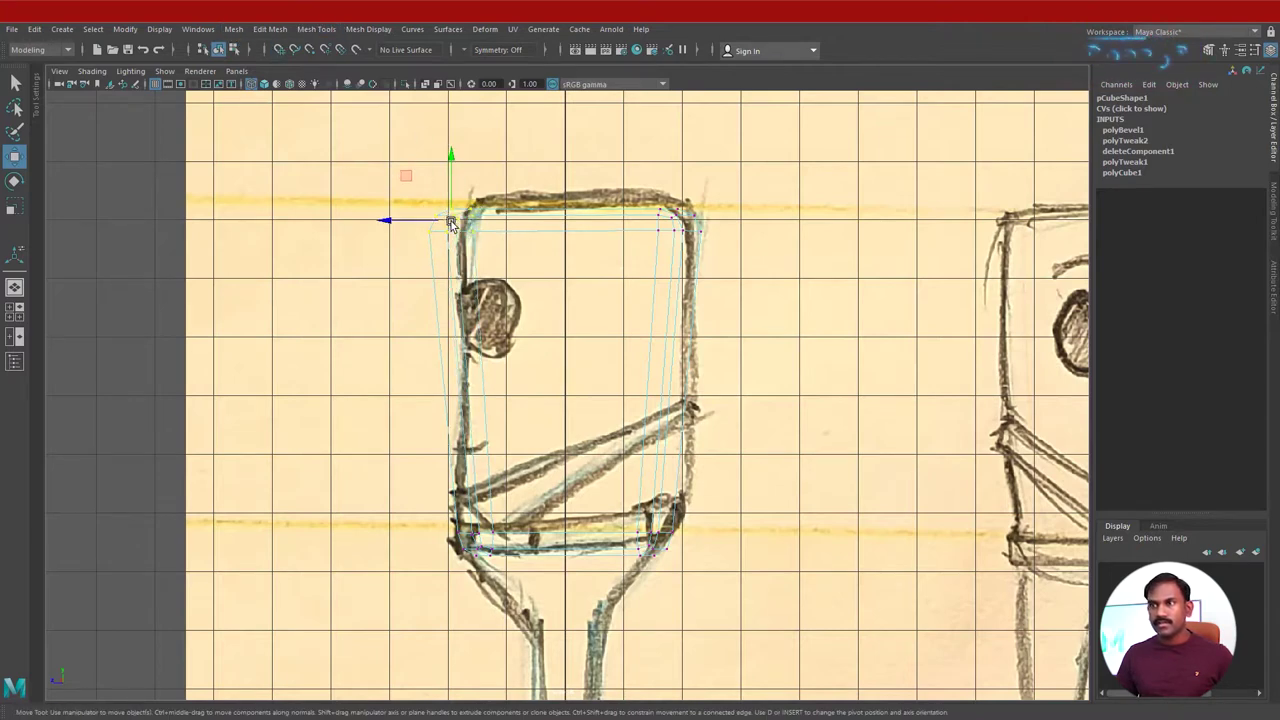
drag(451, 224, 480, 208)
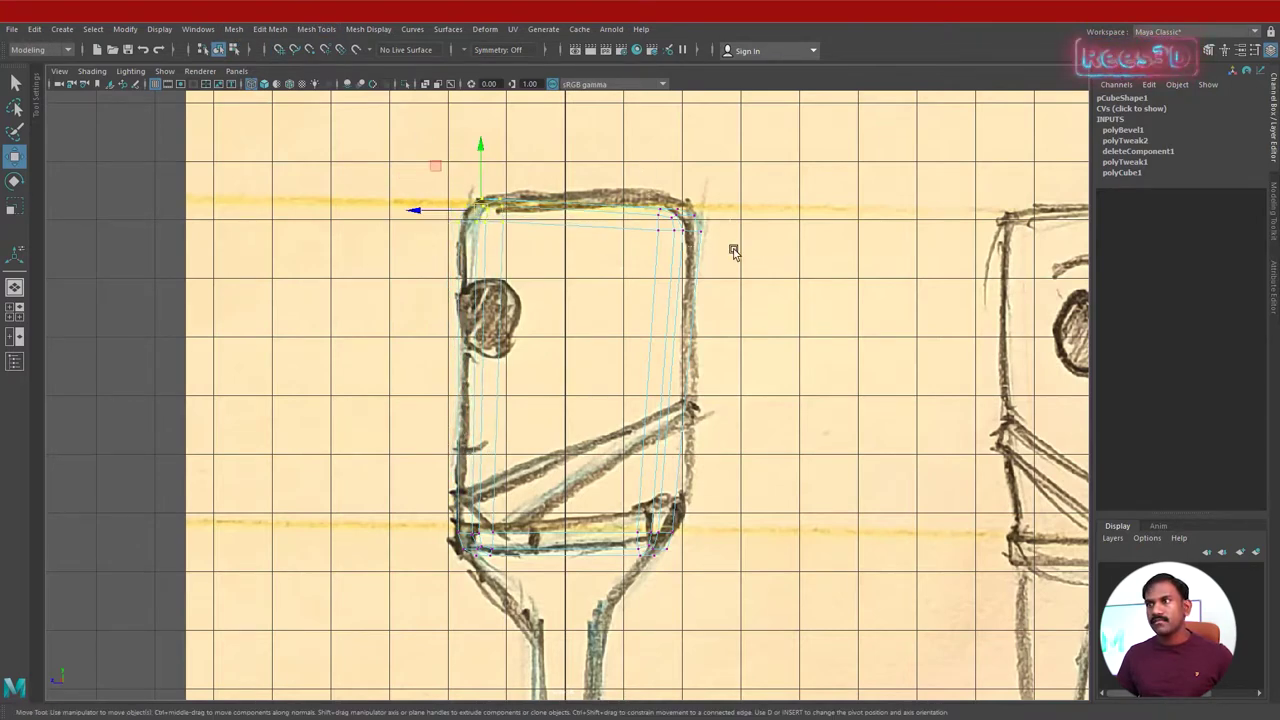
mouse_move(738, 254)
mouse_down()
mouse_move(645, 195)
mouse_move(678, 208)
mouse_up()
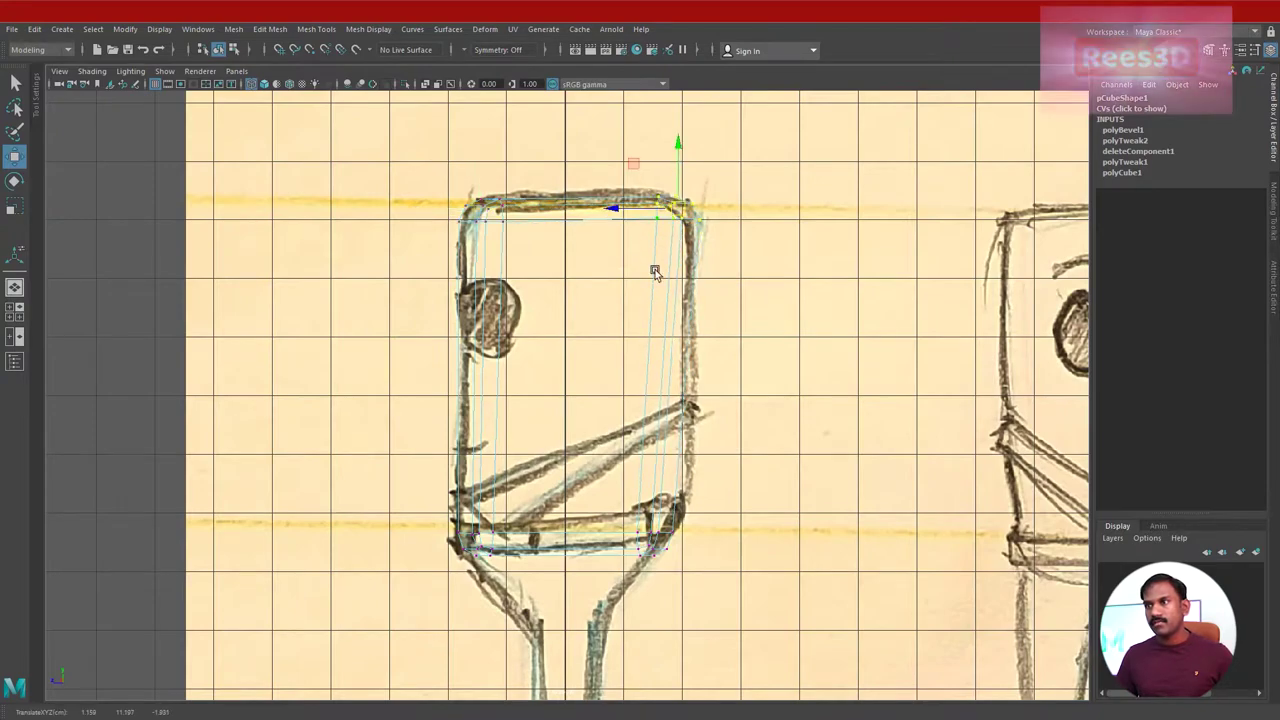
Mirror the half block in object mode across the world X axis in the negative direction, merging border vertices.
key(space)
key(space)
alt+drag(750, 350, 698, 368)
key(F8)
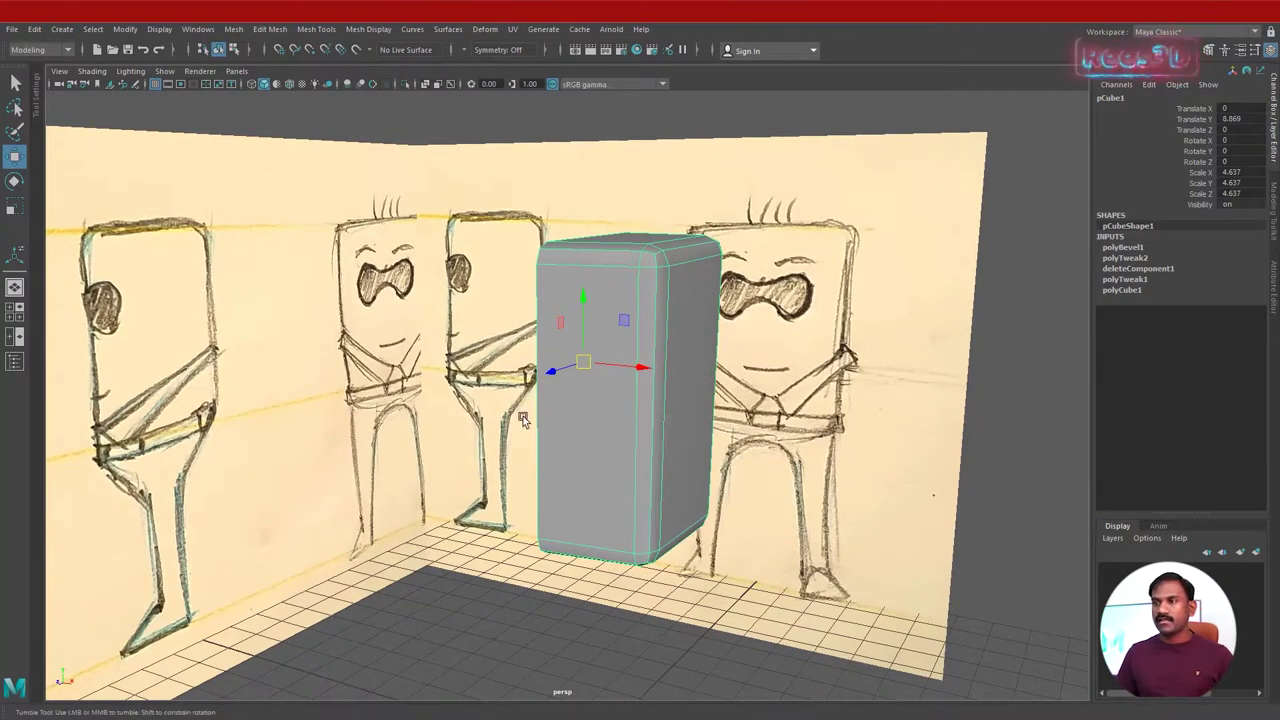
mouse_move(488, 406)
alt+mouse_down()
mouse_move(522, 425)
mouse_move(488, 425)
alt+mouse_up()
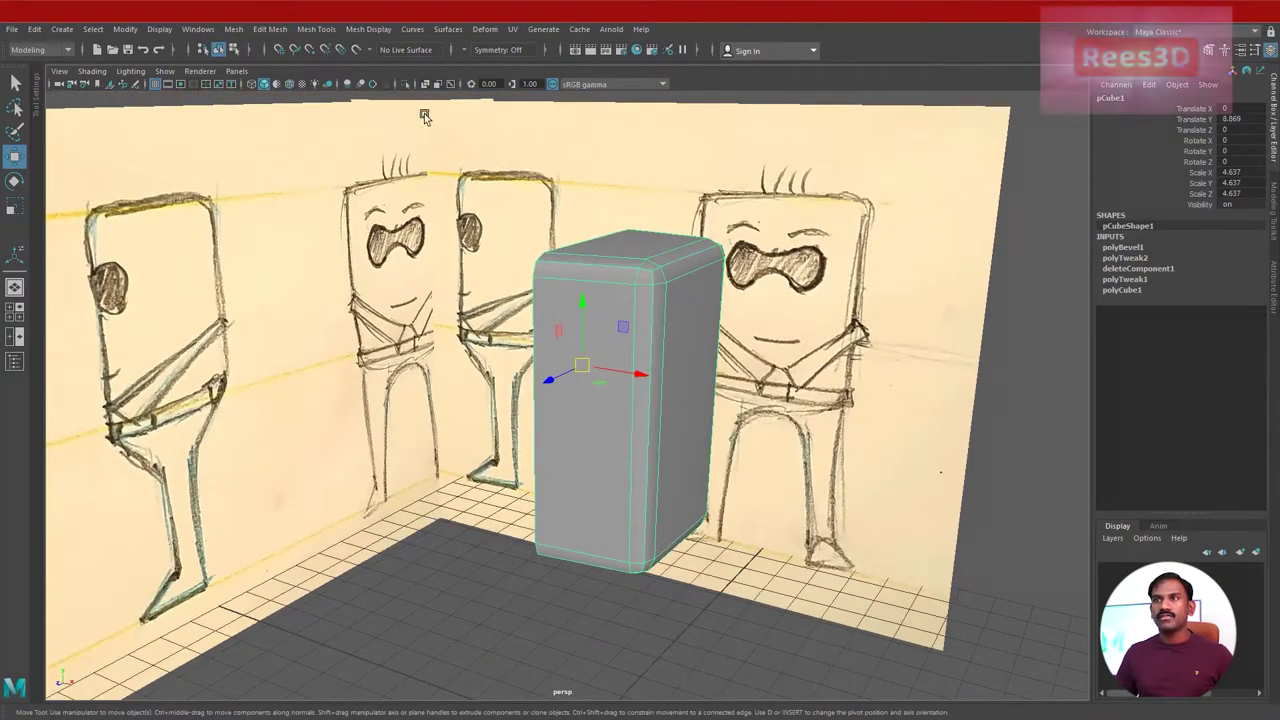
click(232, 30)
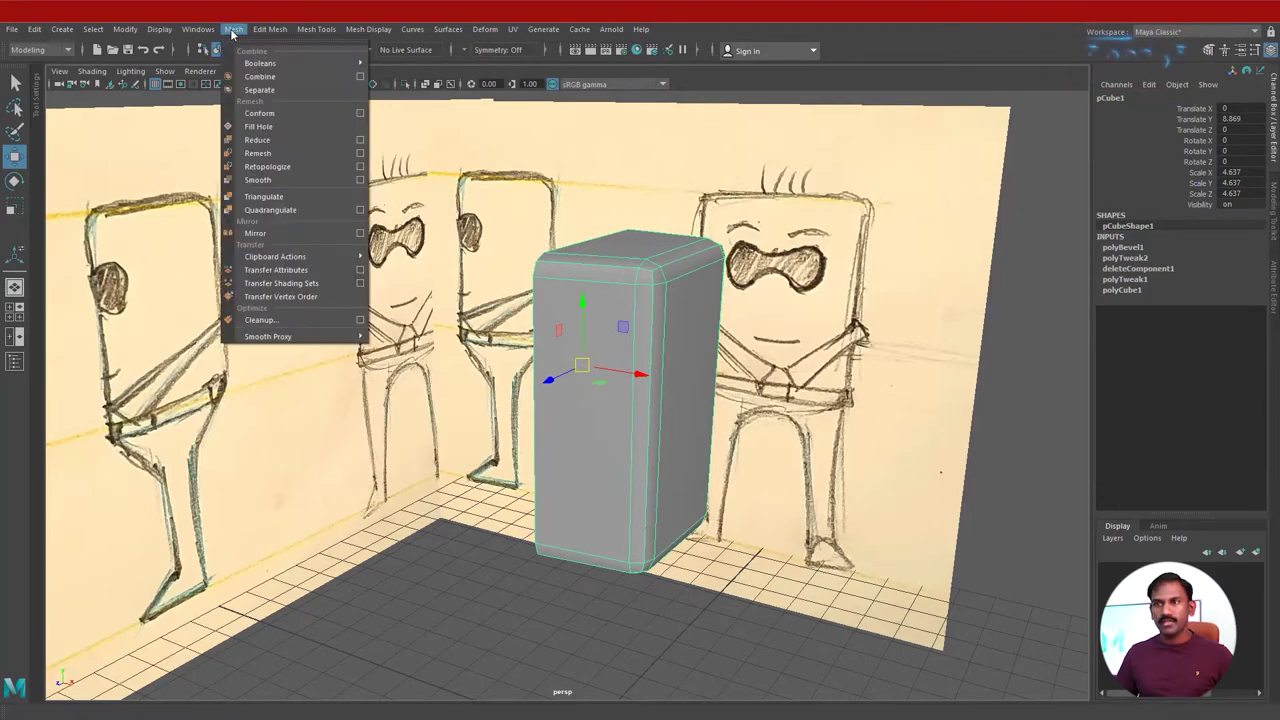
click(360, 233)
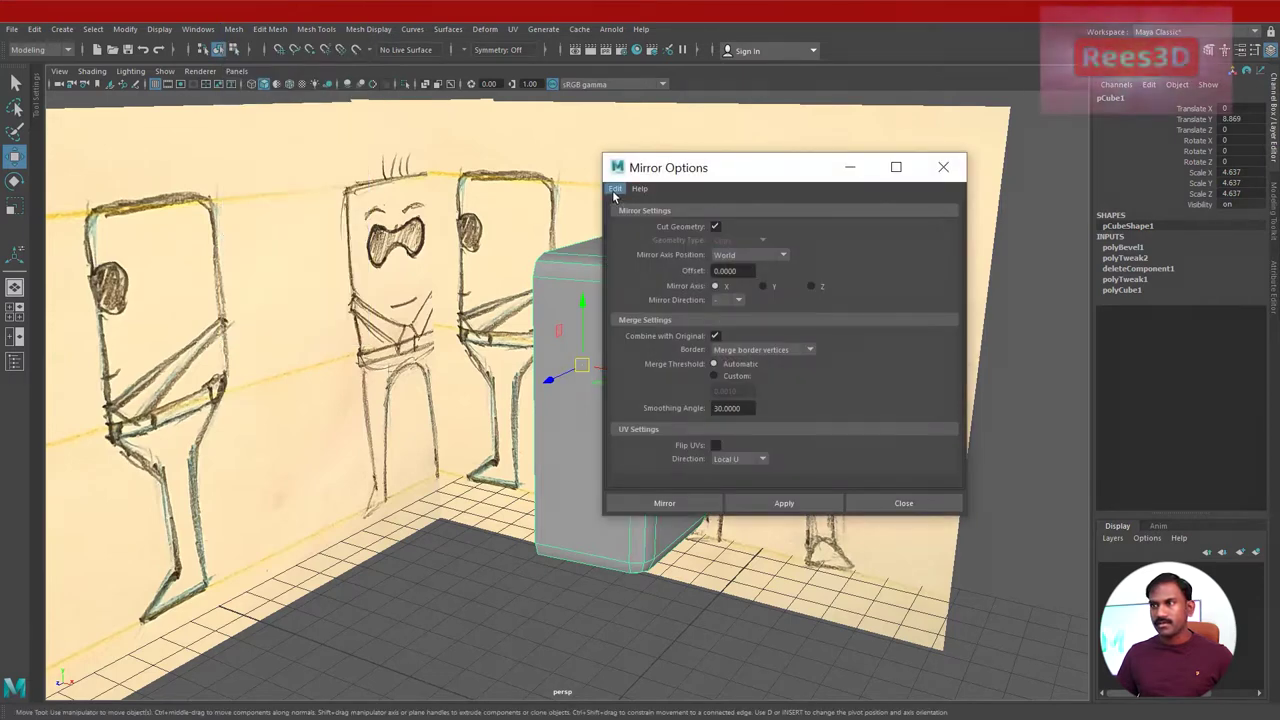
drag(767, 177, 884, 114)
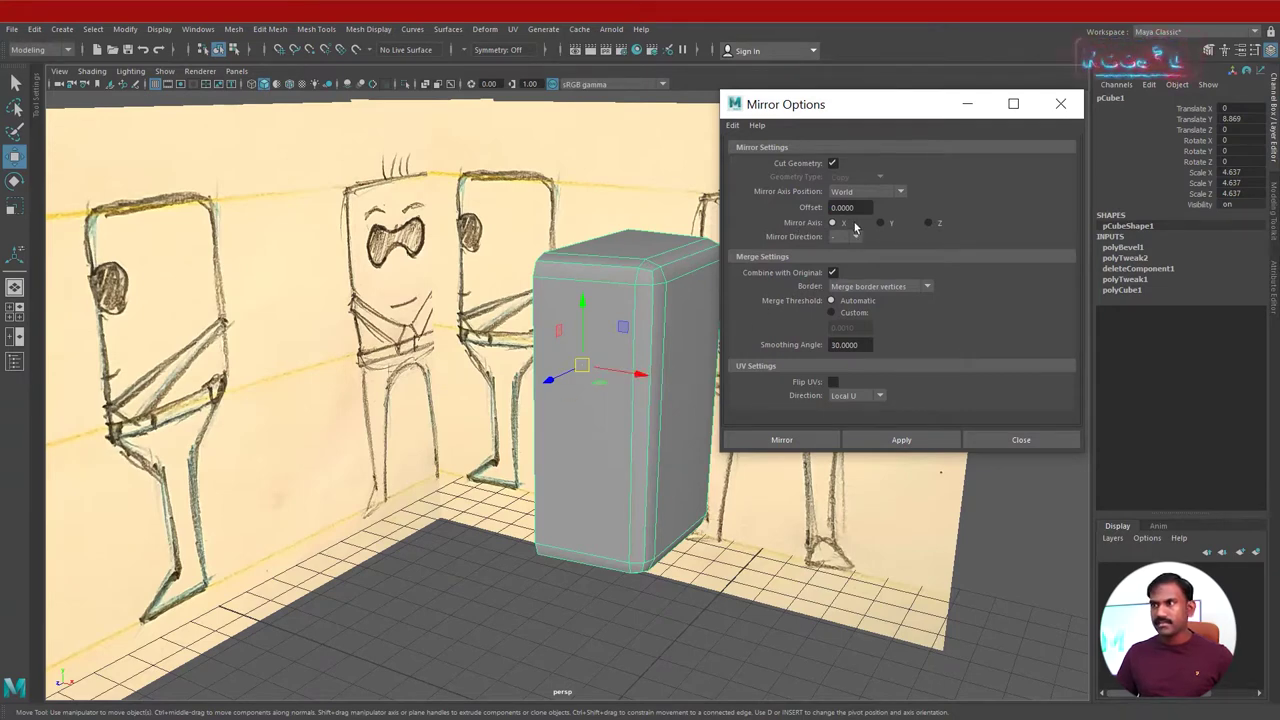
click(786, 446)
Return the mirrored body to object mode and turn on its smooth mesh preview.
alt+drag(683, 506, 637, 294)
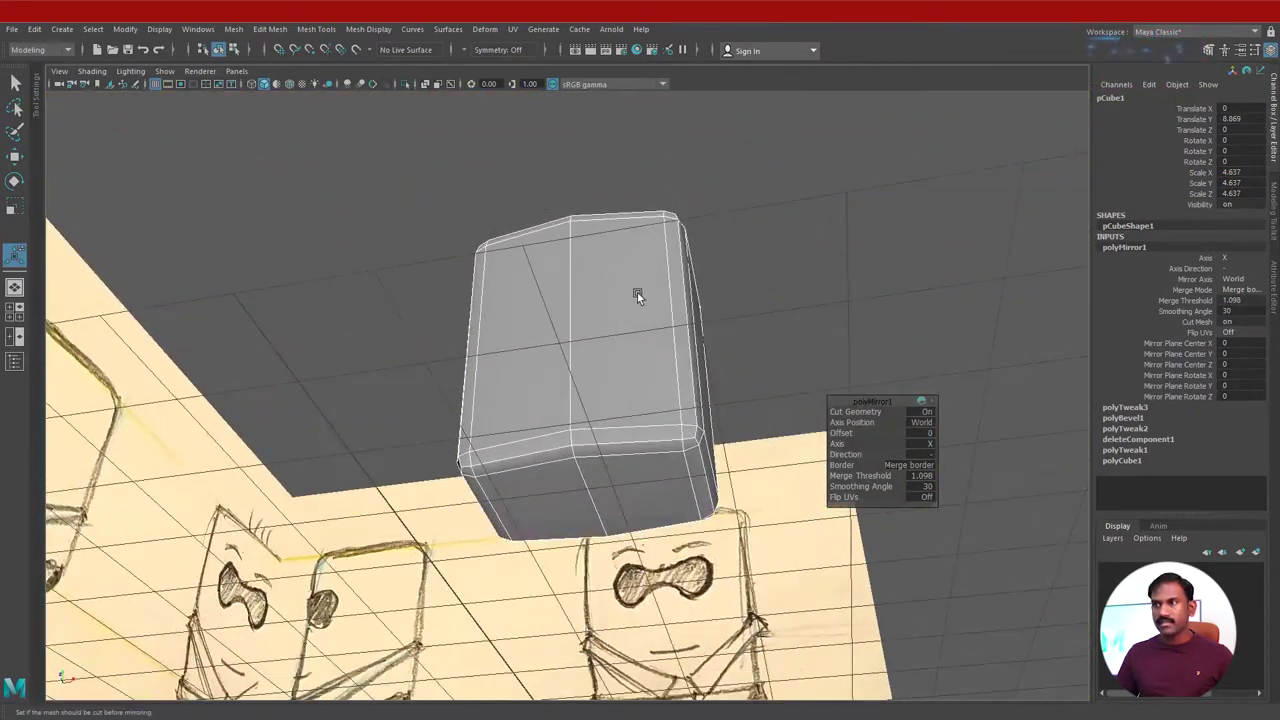
right_drag(637, 294, 617, 374)
click(791, 274)
click(644, 362)
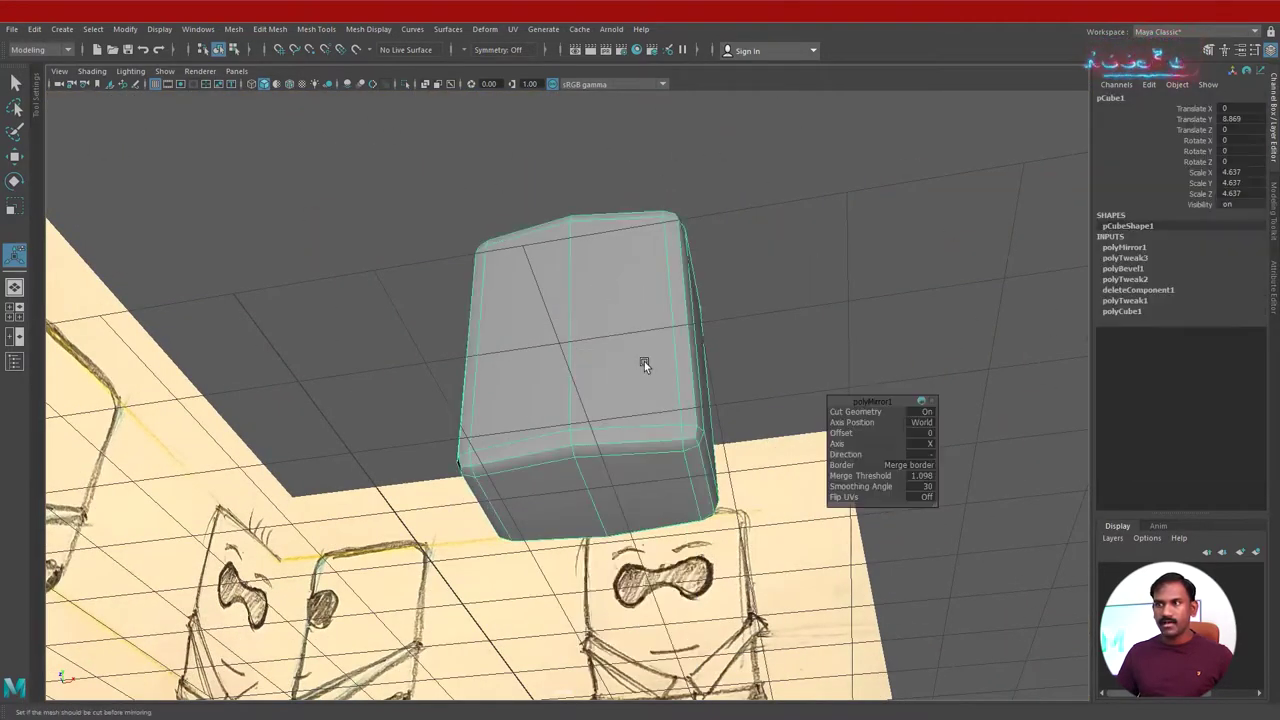
alt+drag(644, 362, 648, 450)
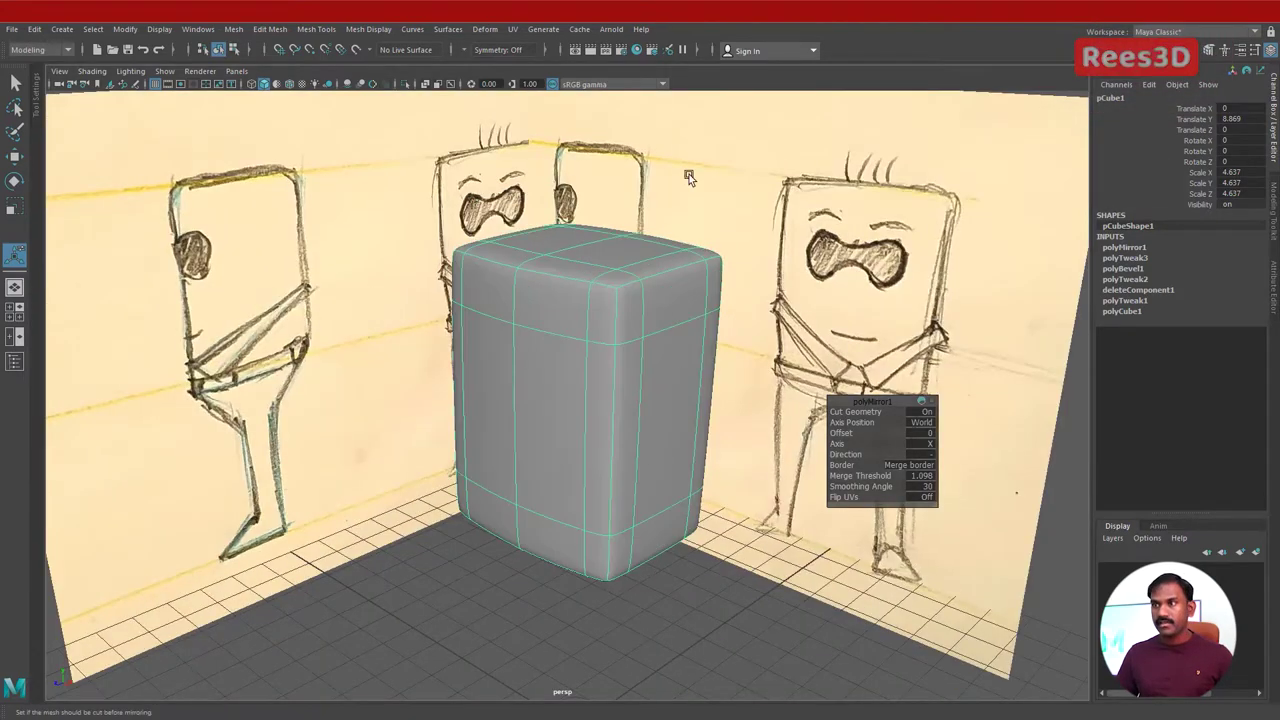
Deselect the smoothed body and examine its overall shape from above, below and the sides.
mouse_move(689, 174)
alt+right_down()
mouse_move(802, 292)
mouse_move(636, 319)
alt+right_up()
click(636, 319)
mouse_move(620, 380)
alt+mouse_down()
mouse_move(714, 391)
mouse_move(764, 381)
mouse_move(586, 383)
mouse_move(674, 409)
mouse_move(706, 478)
mouse_move(563, 429)
mouse_move(622, 400)
mouse_move(608, 397)
mouse_move(566, 443)
mouse_move(528, 432)
mouse_move(618, 419)
alt+mouse_up()
mouse_move(577, 479)
alt+mouse_down()
mouse_move(640, 443)
mouse_move(596, 357)
alt+mouse_up()
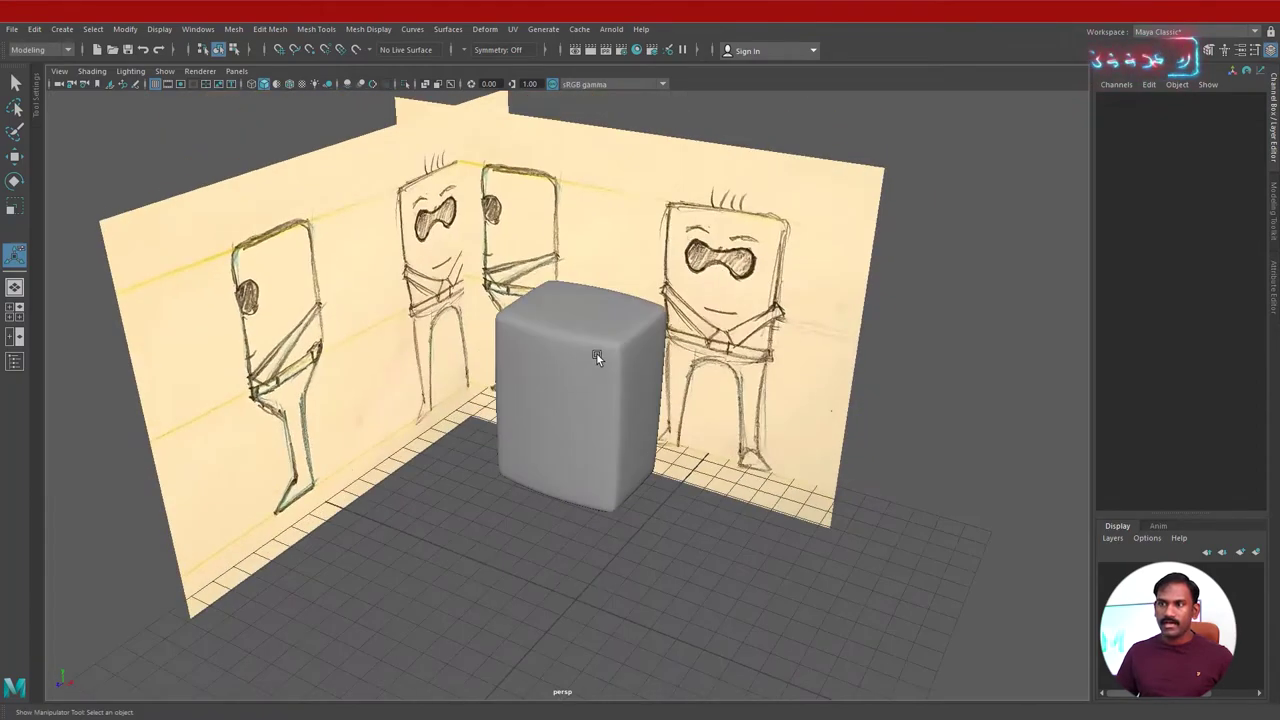
mouse_move(578, 438)
alt+mouse_down()
mouse_move(606, 449)
mouse_move(595, 418)
alt+mouse_up()
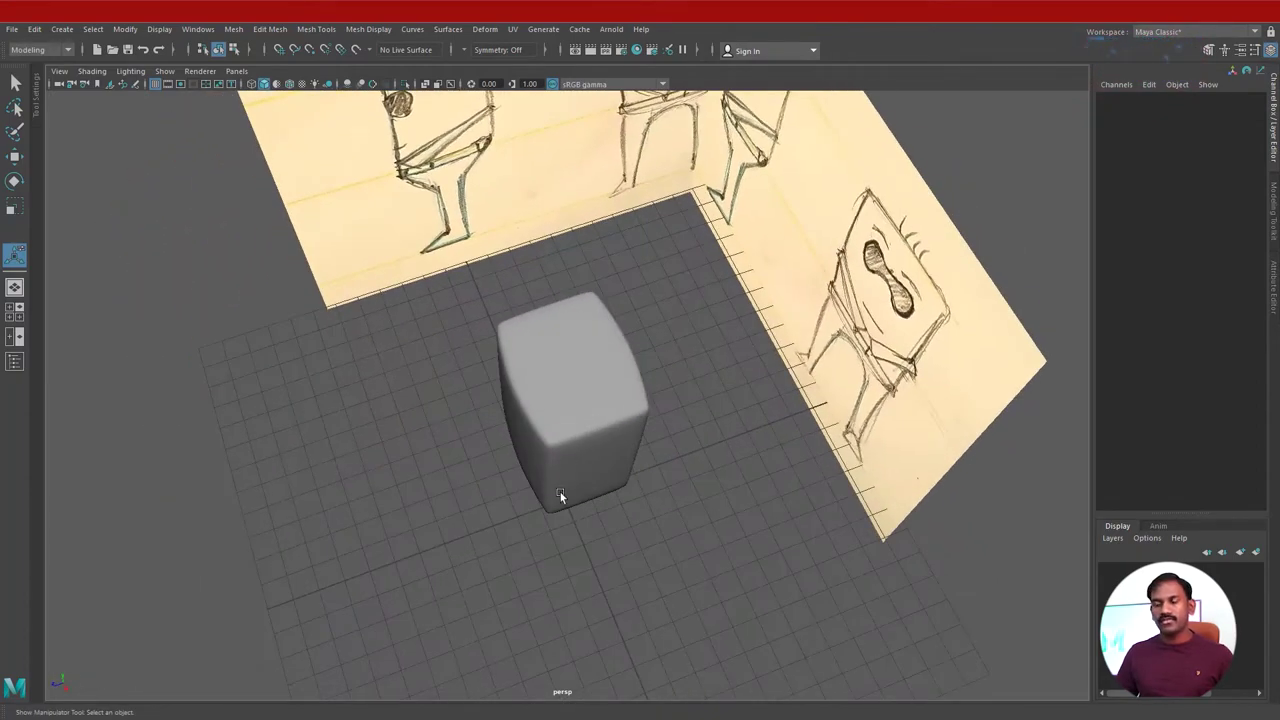
mouse_move(571, 490)
alt+mouse_down()
mouse_move(760, 423)
mouse_move(566, 437)
mouse_move(621, 370)
mouse_move(586, 253)
mouse_move(504, 326)
alt+mouse_up()
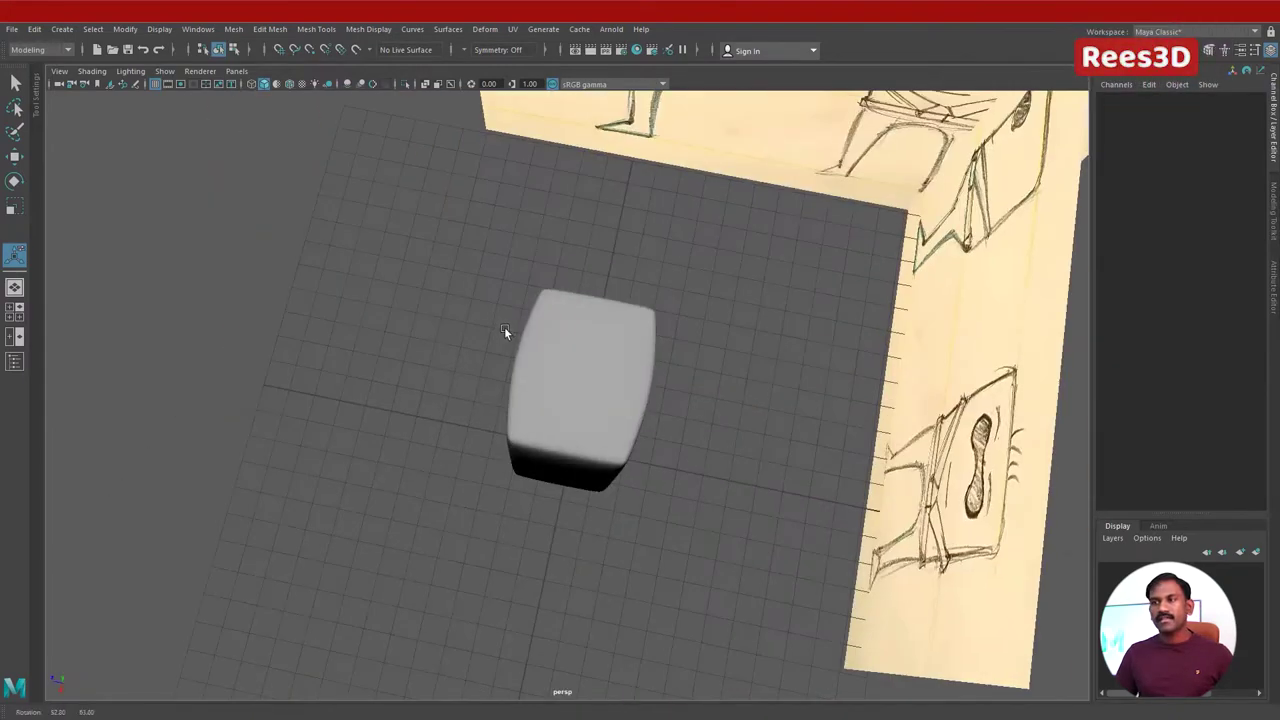
mouse_move(506, 448)
alt+mouse_down()
mouse_move(589, 369)
mouse_move(490, 198)
alt+mouse_up()
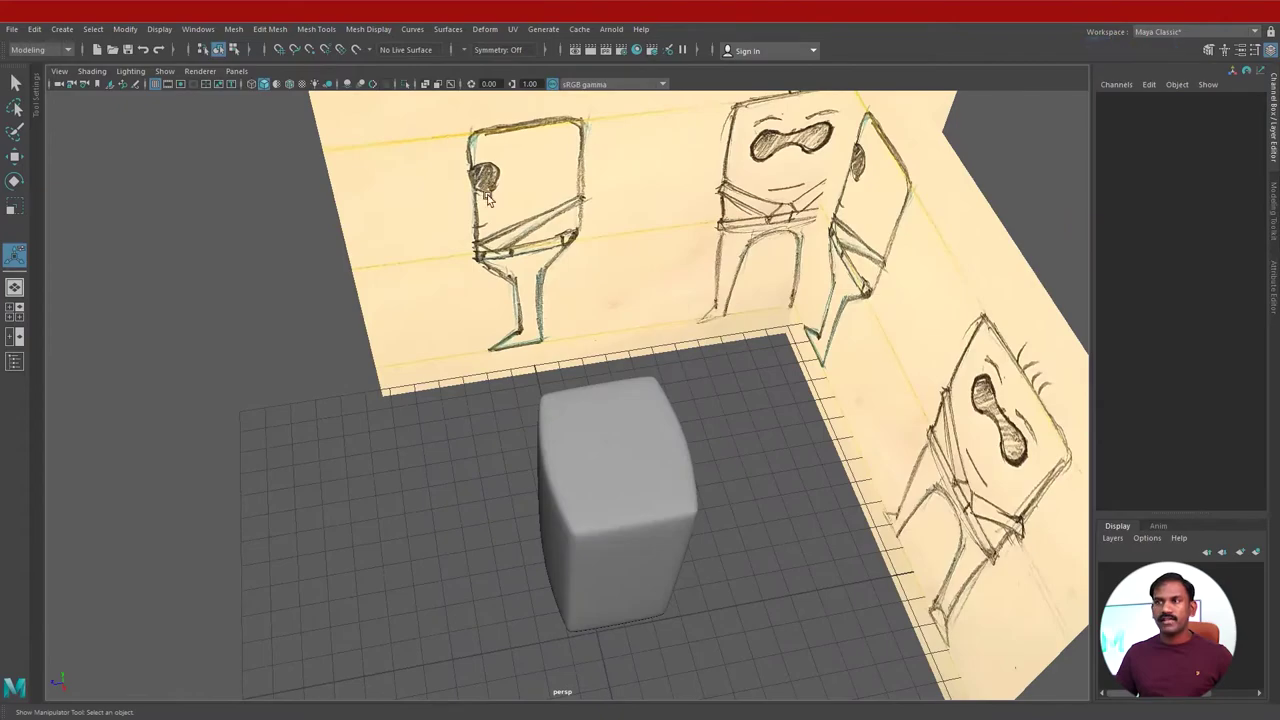
mouse_move(488, 254)
alt+mouse_down()
mouse_move(617, 423)
mouse_move(551, 371)
mouse_move(599, 387)
mouse_move(707, 377)
alt+mouse_up()
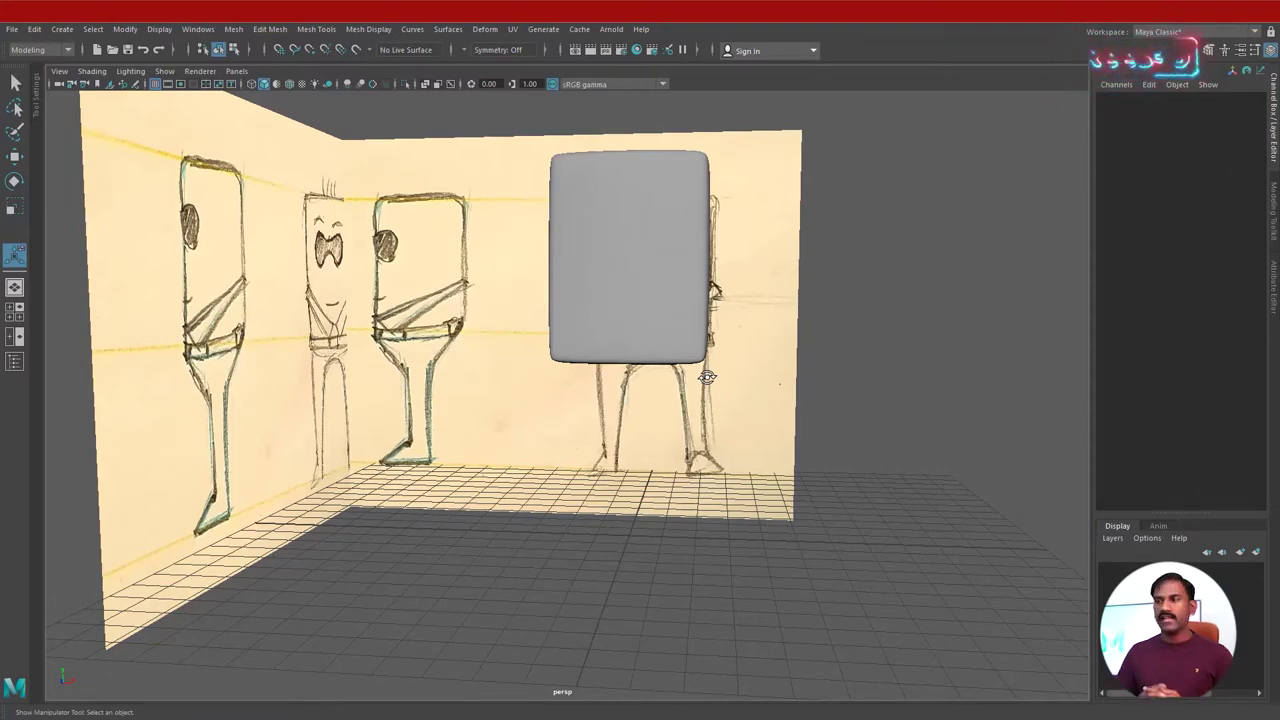
mouse_move(707, 377)
alt+mouse_down()
mouse_move(600, 437)
mouse_move(614, 428)
alt+mouse_up()
Compare the body with the side reference in the enlarged side view, in both wireframe and shaded display.
key(space)
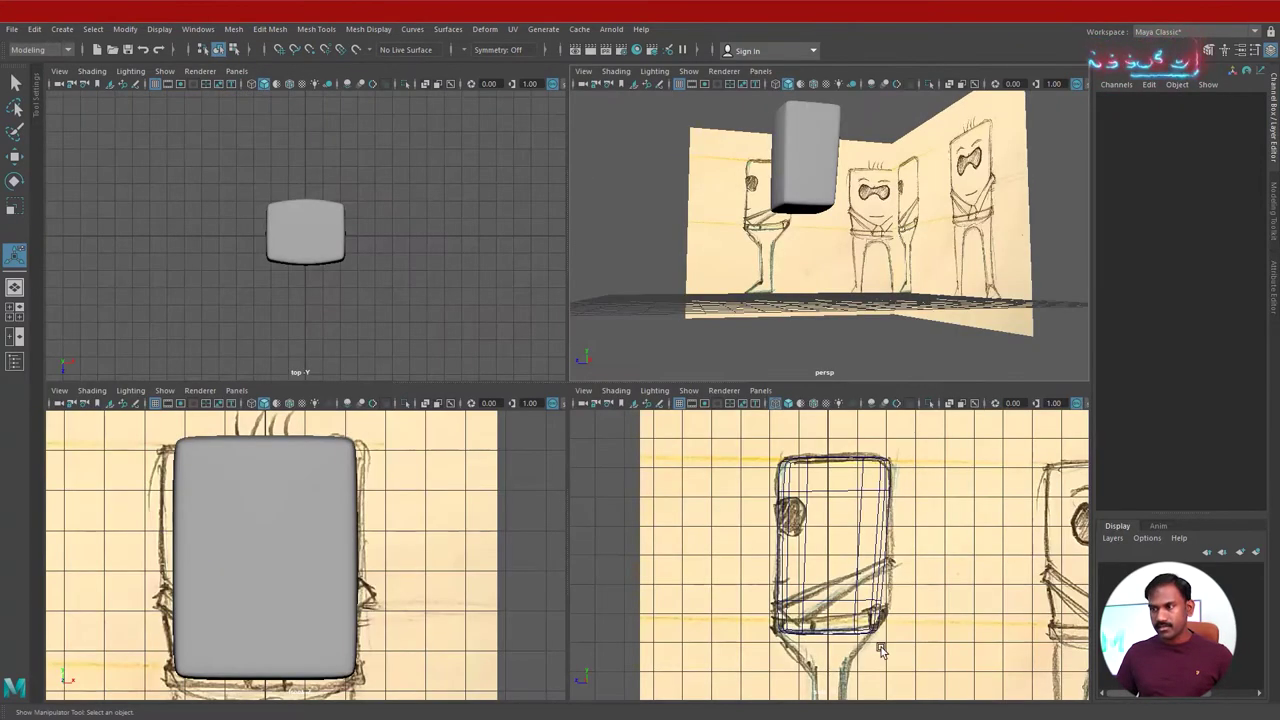
key(space)
alt+middle_drag(694, 606, 666, 520)
key(4)
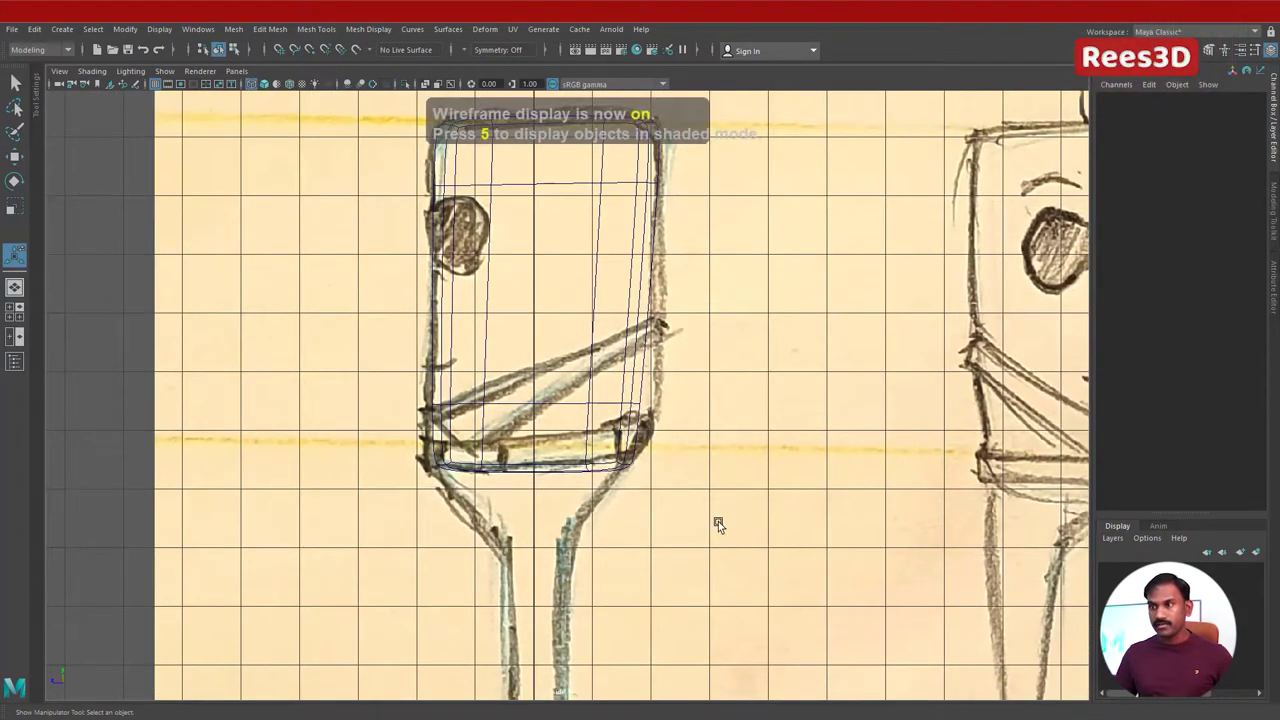
key(5)
alt+right_drag(770, 502, 637, 523)
alt+middle_drag(637, 523, 663, 445)
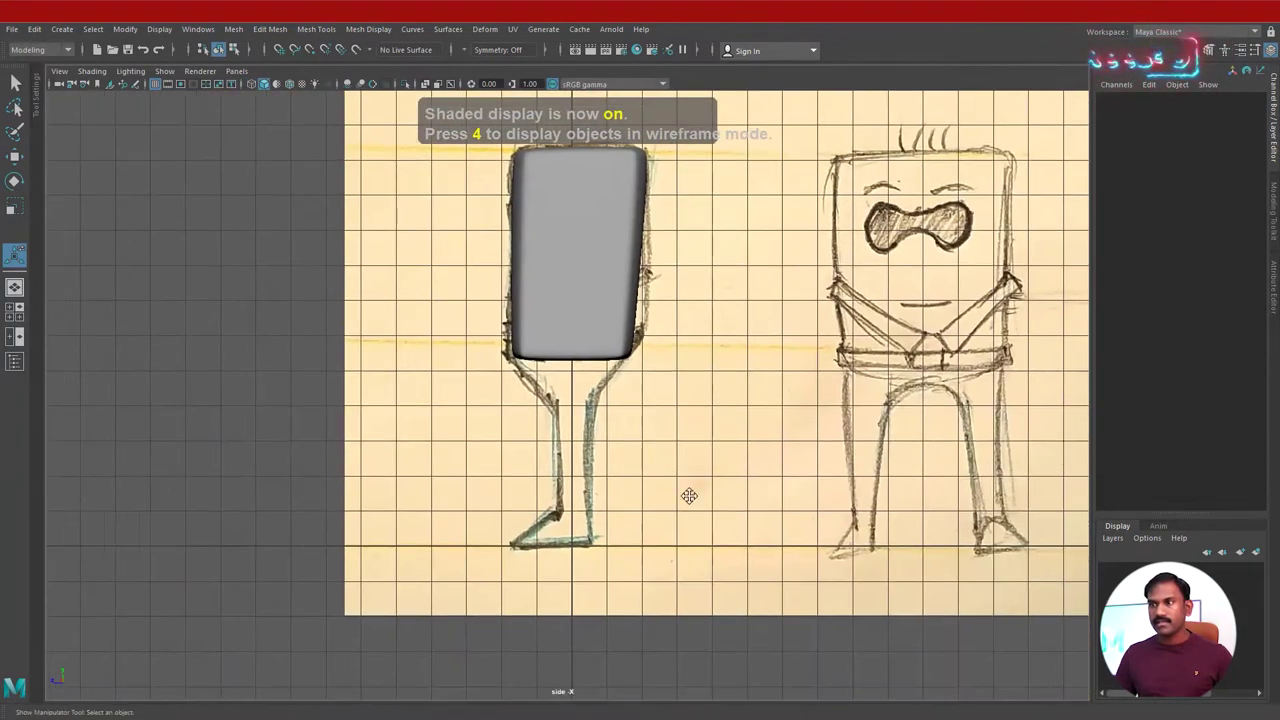
alt+middle_drag(689, 496, 720, 534)
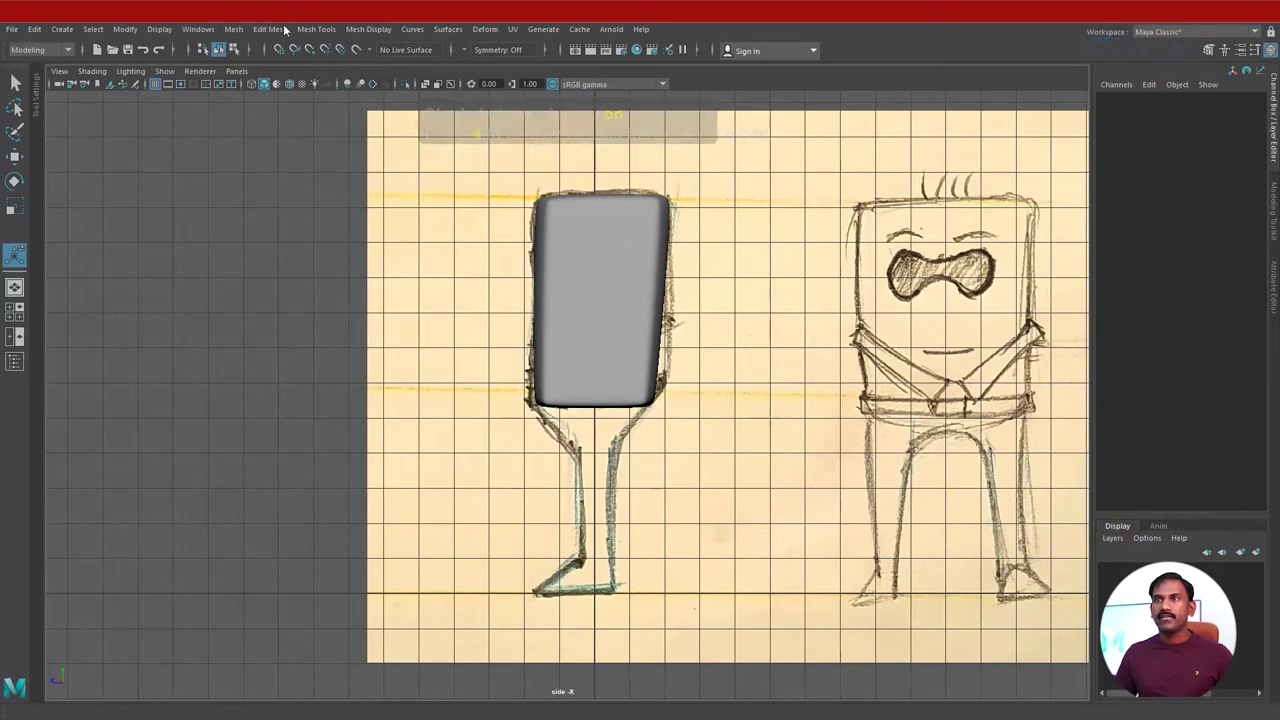
Create a default polygon cube and raise it about 0.57 units onto the sketched foot in the side view.
click(60, 29)
mouse_move(93, 103)
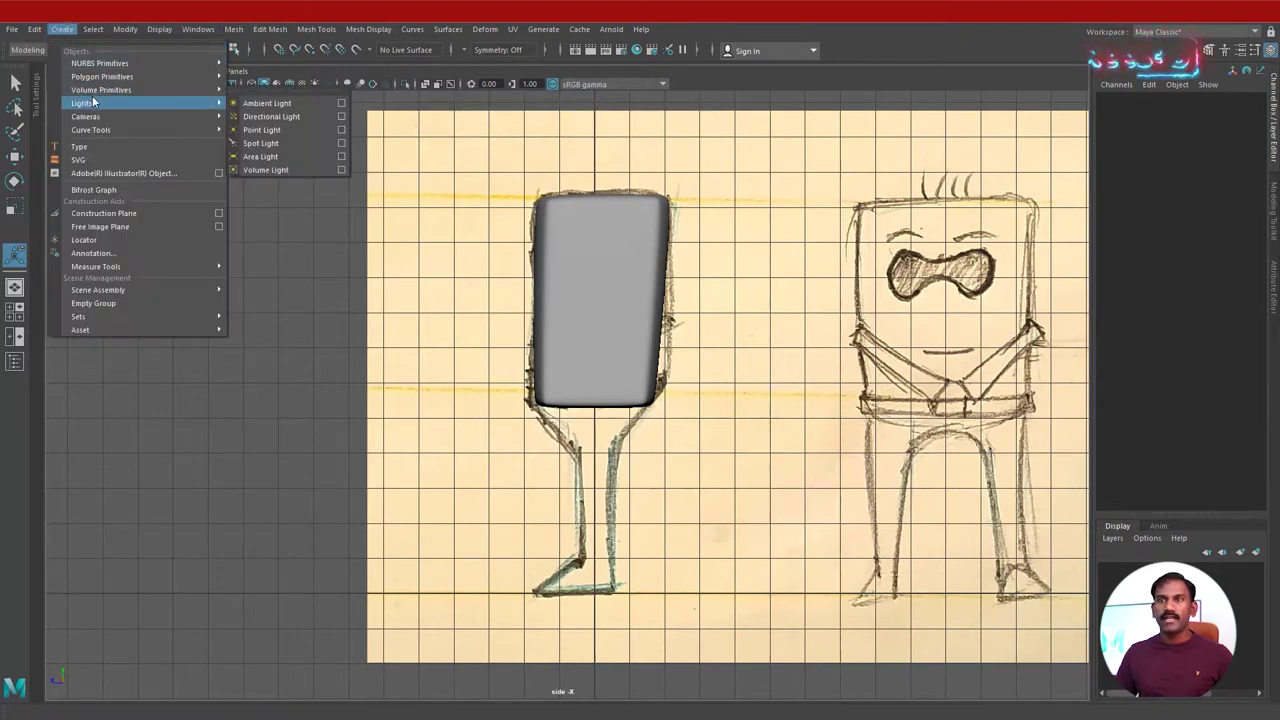
mouse_move(112, 83)
click(260, 90)
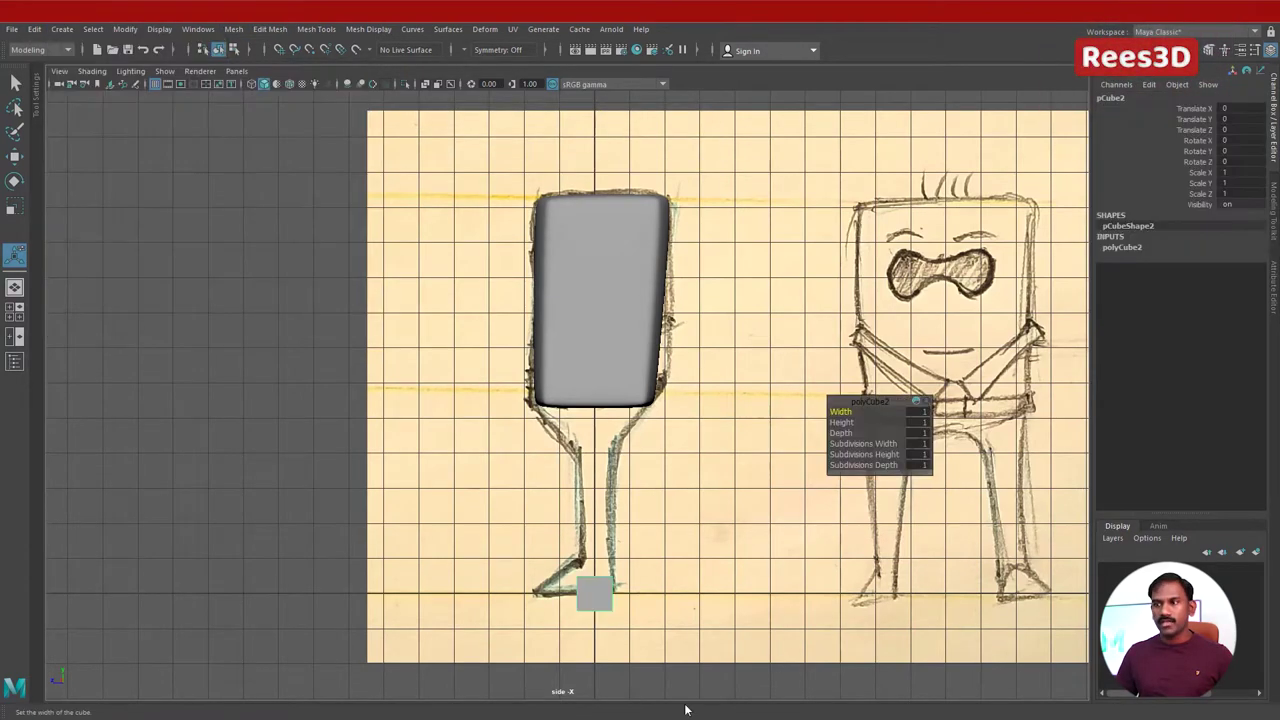
alt+middle_drag(628, 617, 610, 584)
alt+right_drag(610, 584, 786, 640)
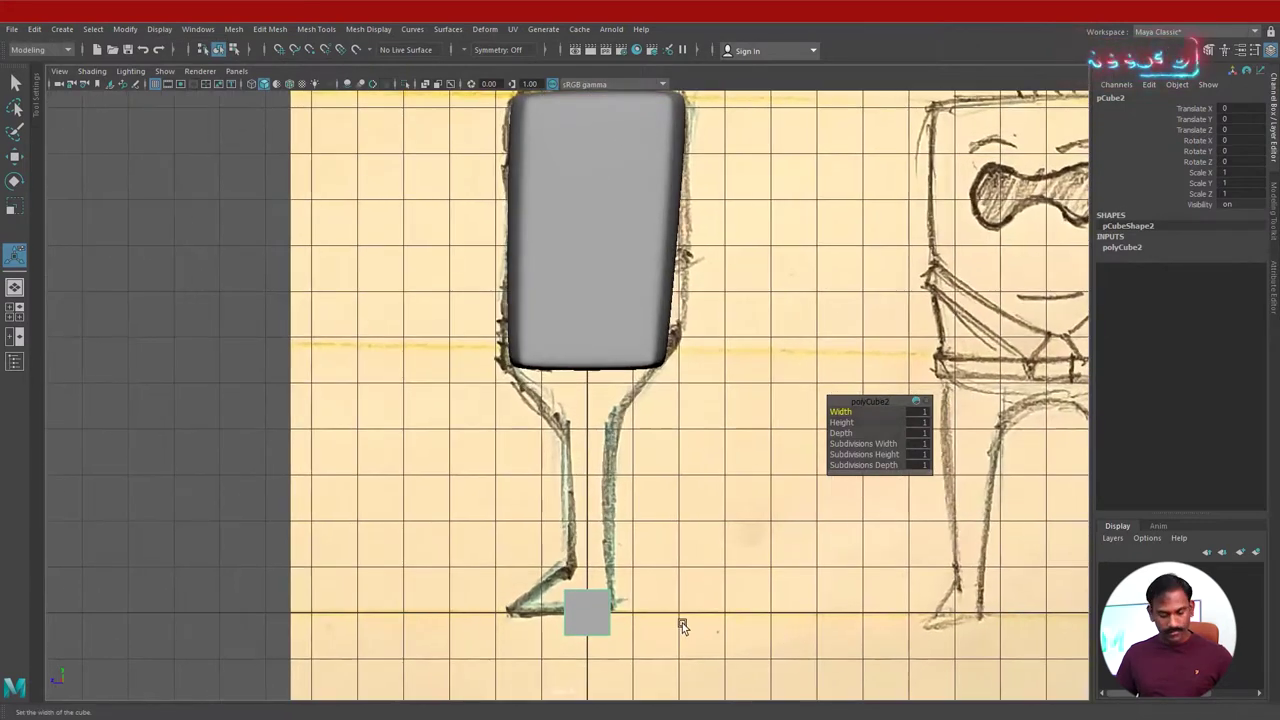
key(e)
key(r)
key(w)
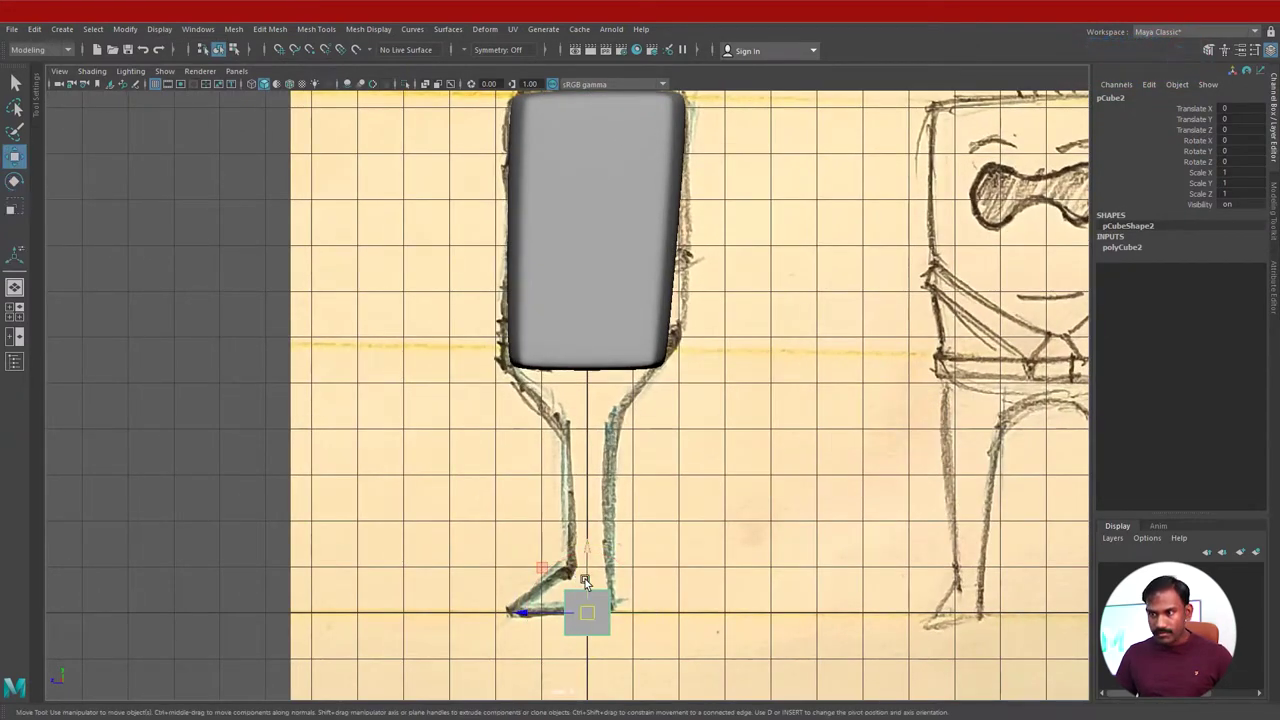
drag(588, 557, 589, 529)
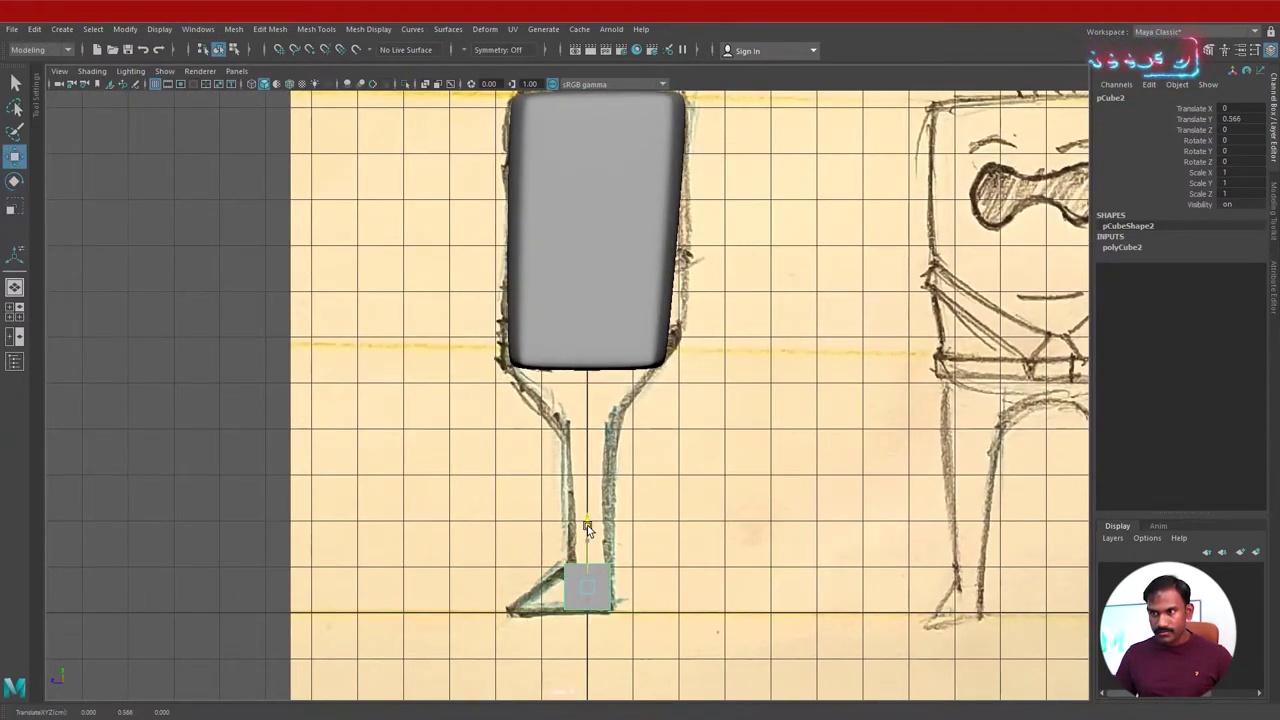
In the front view, shift the cube along X to about 1.85 so it sits over the sketched foot.
key(space)
key(space)
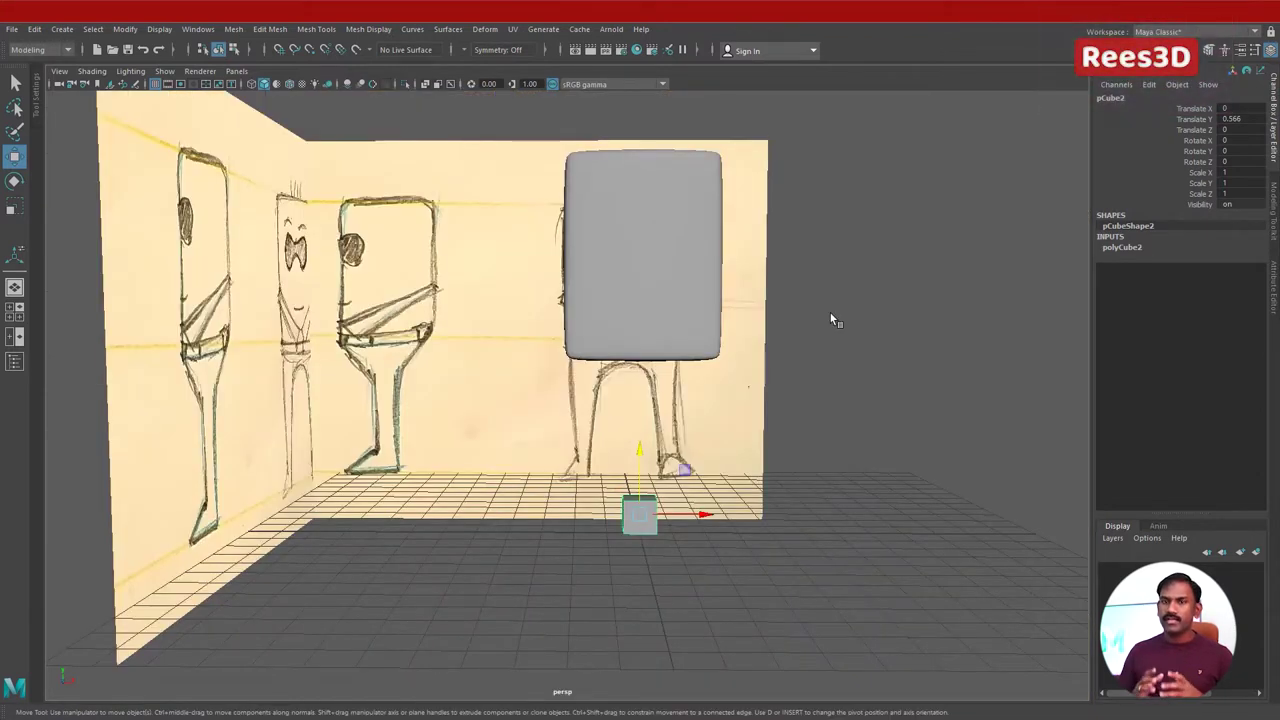
alt+middle_drag(659, 510, 574, 477)
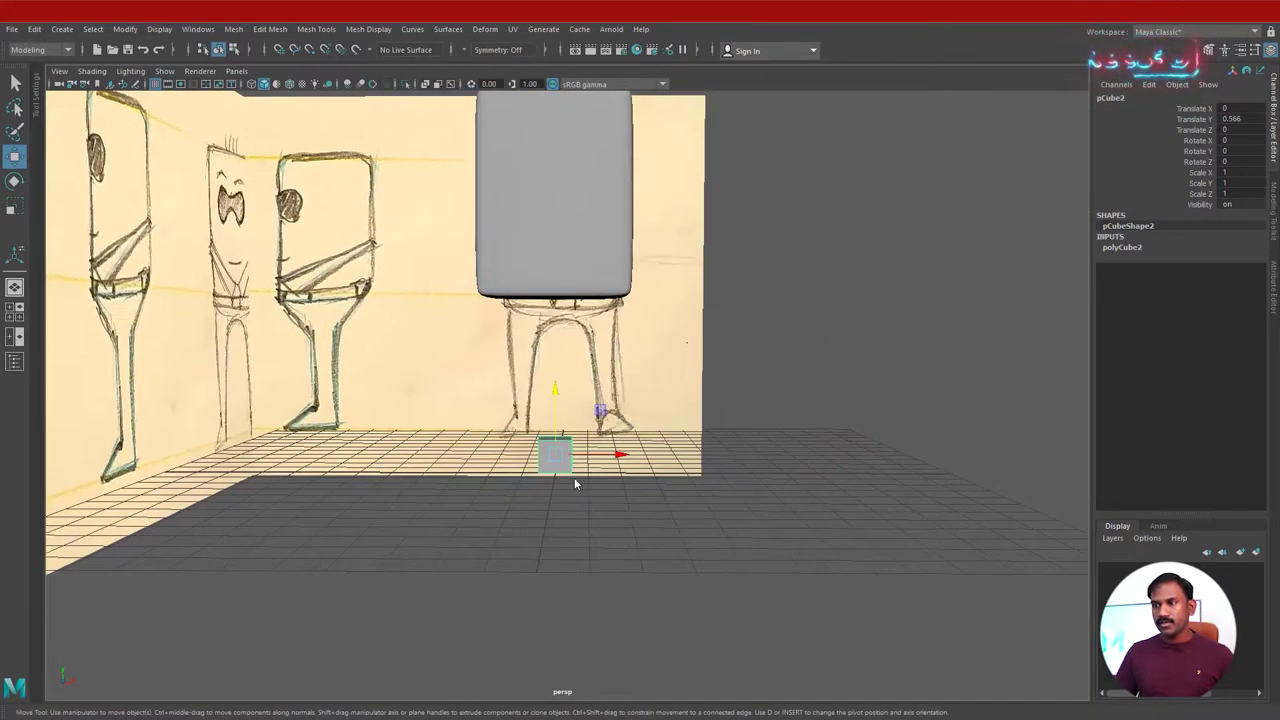
key(space)
key(space)
alt+middle_drag(570, 578, 540, 453)
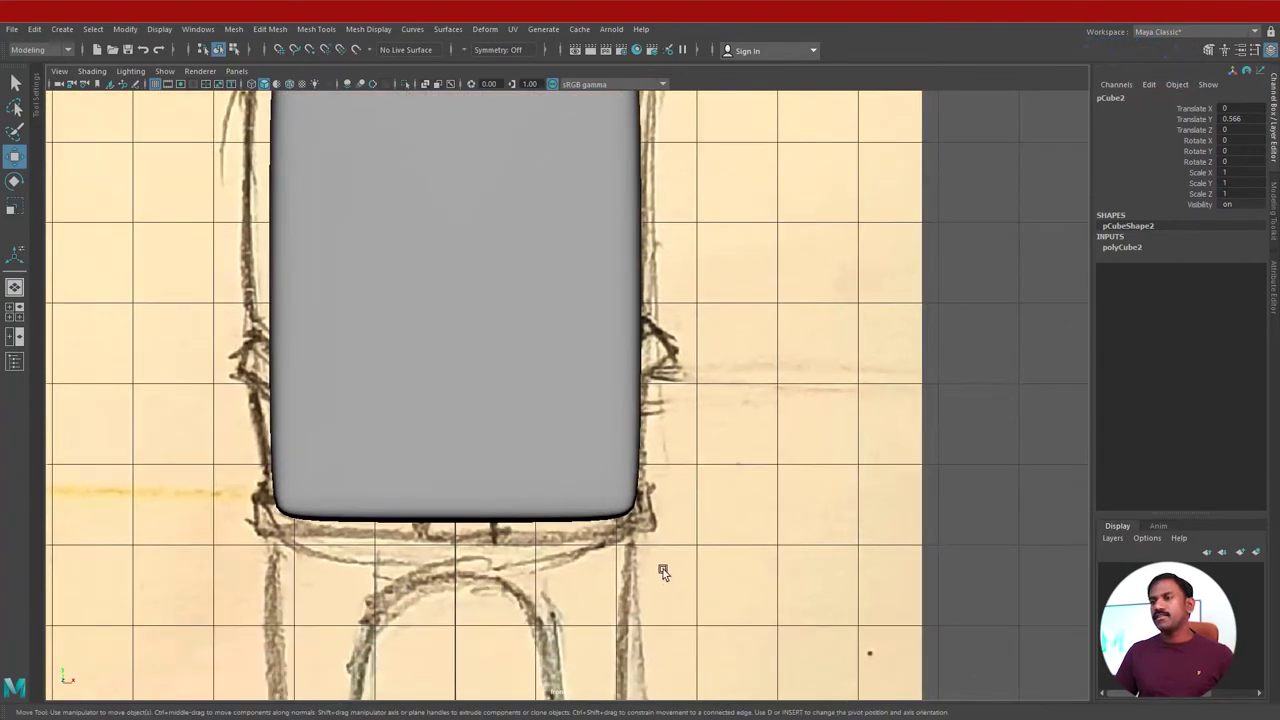
alt+right_drag(663, 571, 400, 555)
alt+middle_drag(494, 574, 446, 452)
alt+right_drag(520, 594, 630, 594)
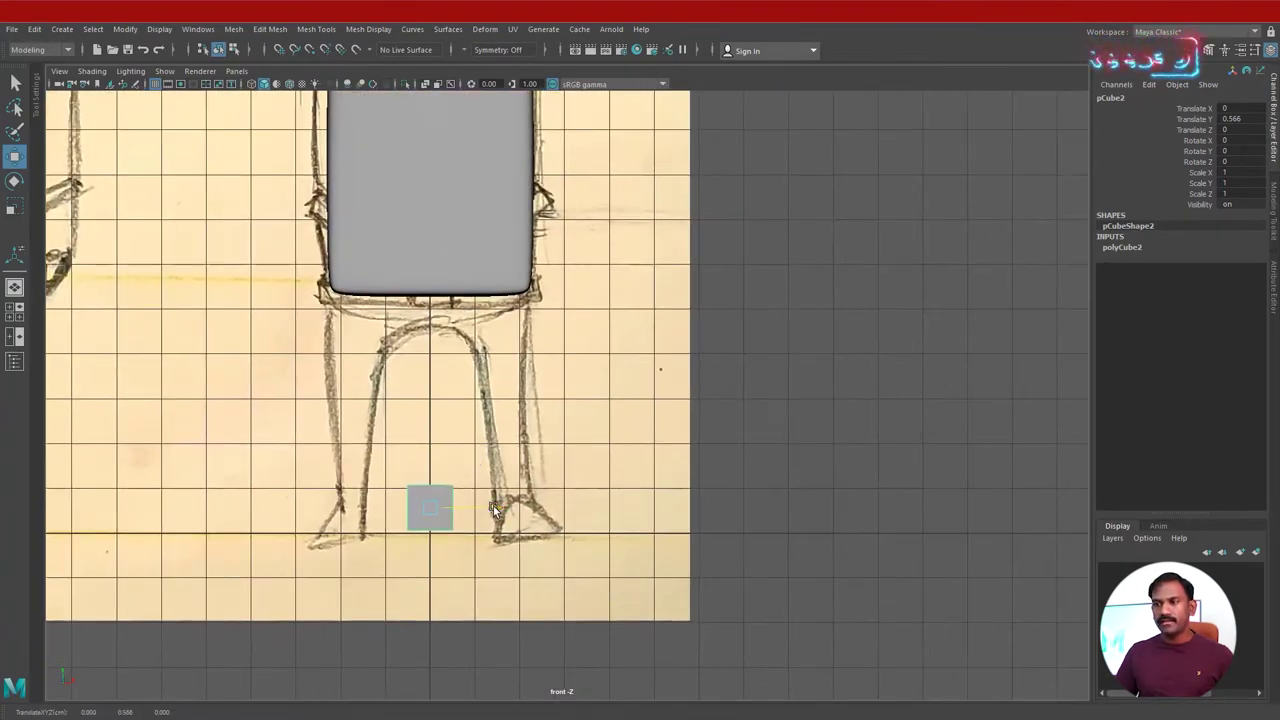
drag(493, 505, 574, 526)
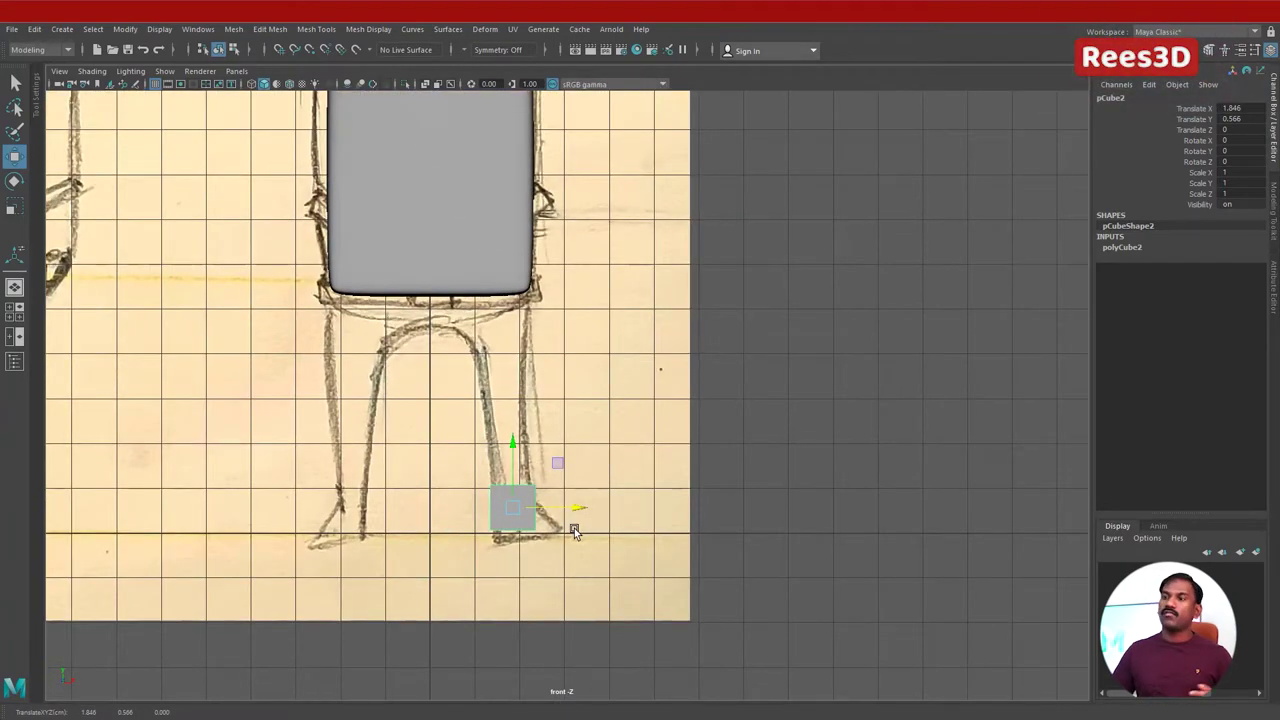
Extrude the cube's front and top faces together by about 1.03 units with Keep Faces Together off.
key(space)
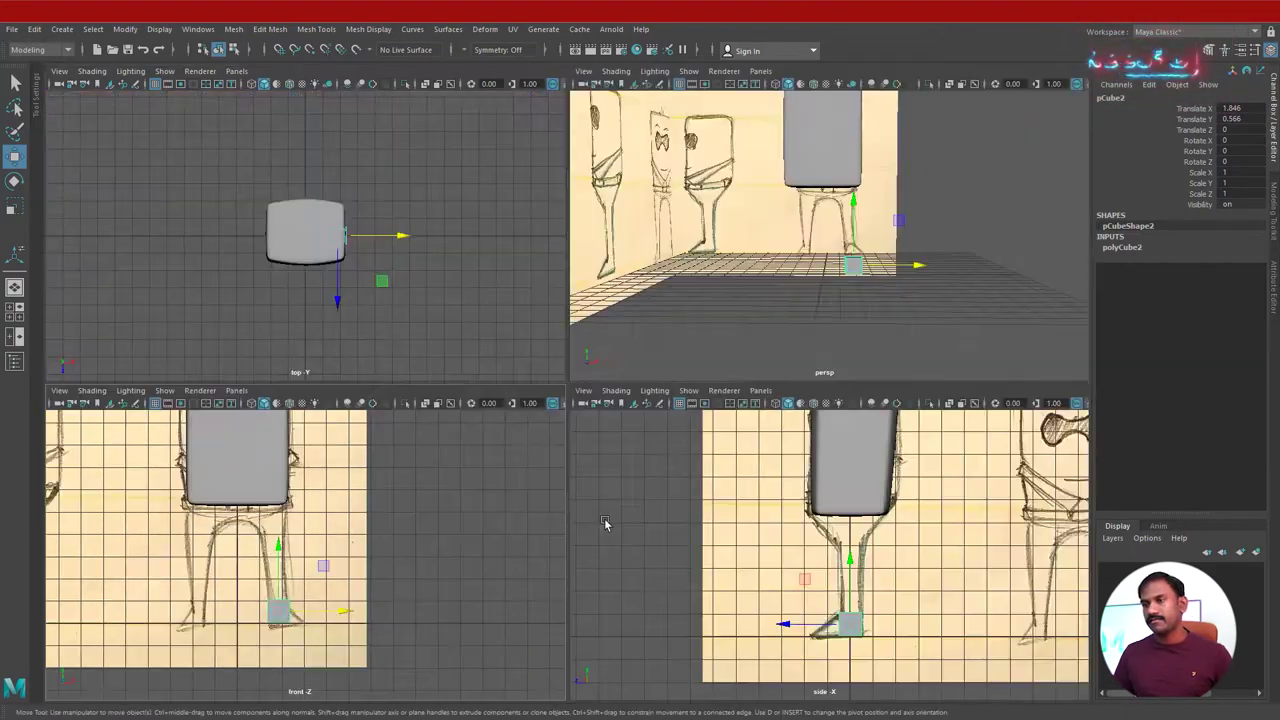
key(space)
alt+drag(766, 320, 561, 553)
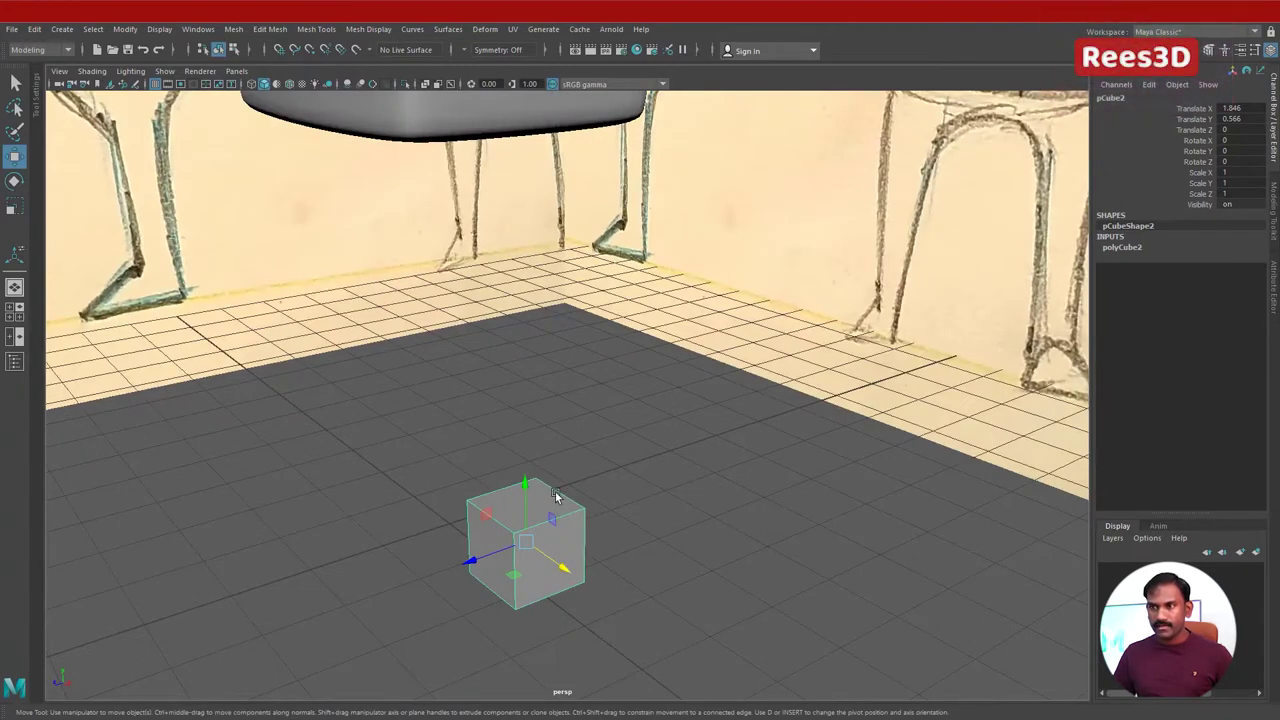
right_drag(541, 490, 539, 377)
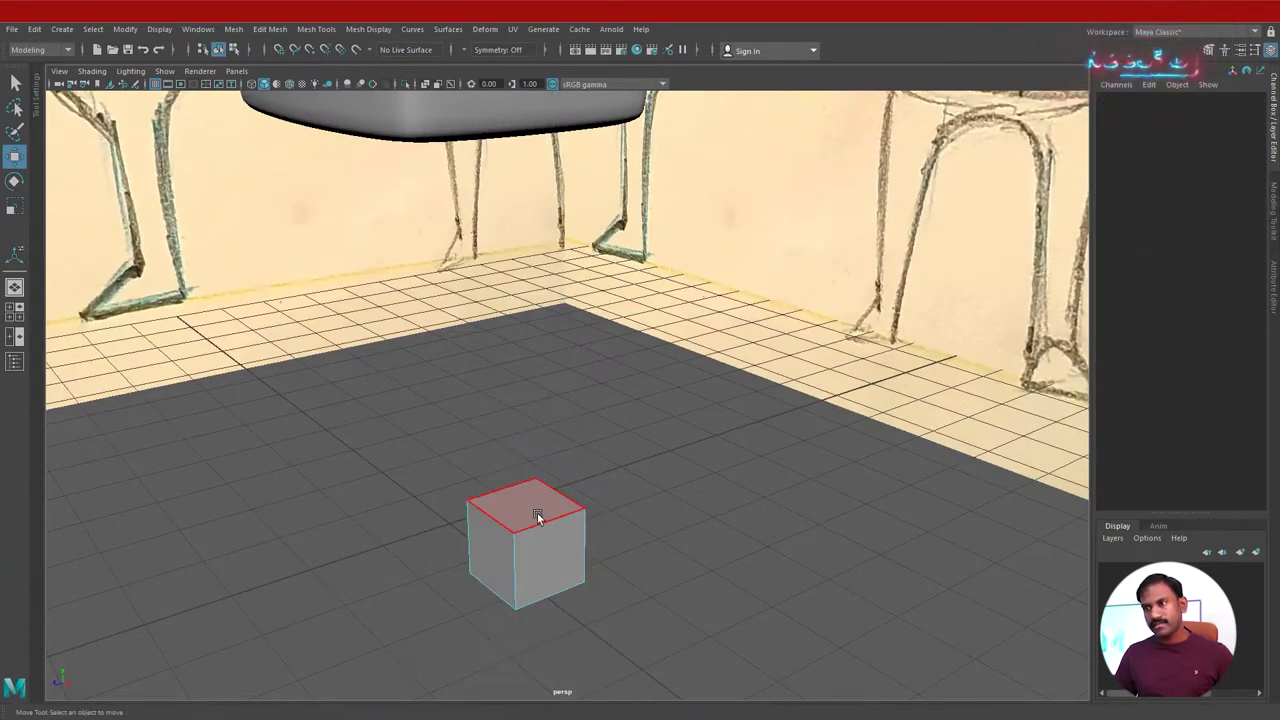
click(538, 517)
click(492, 562)
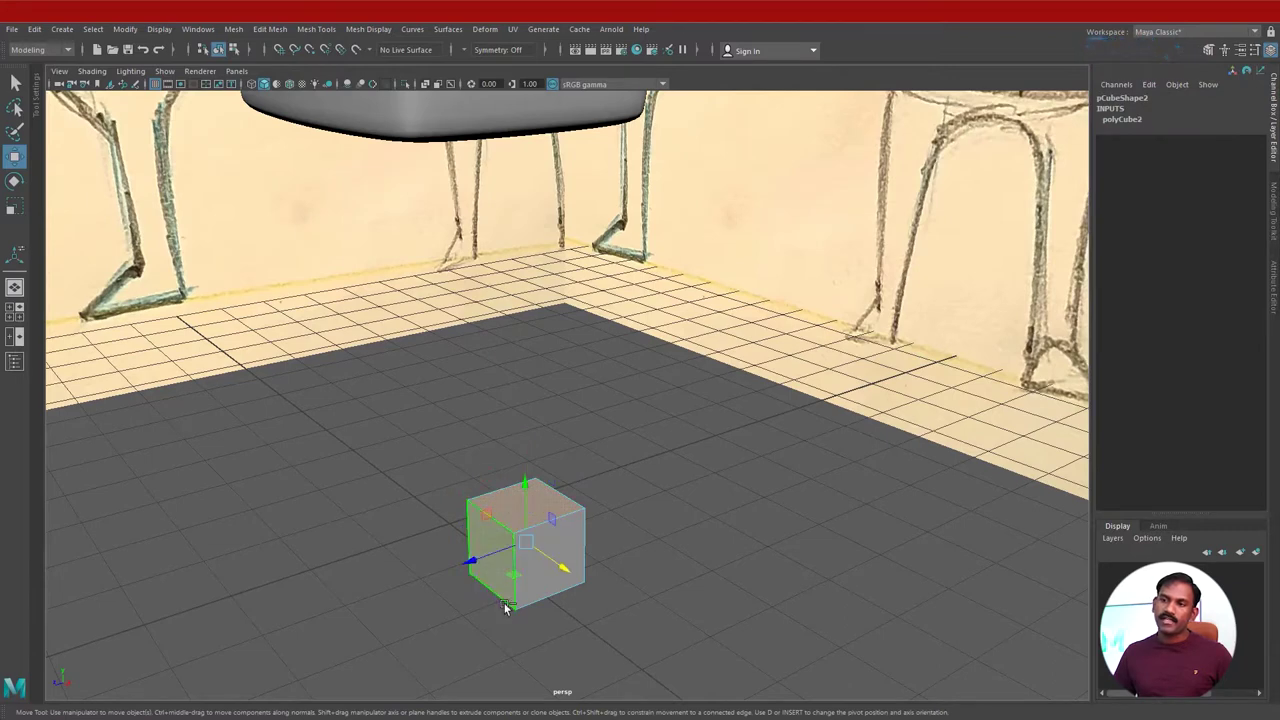
alt+drag(666, 585, 677, 531)
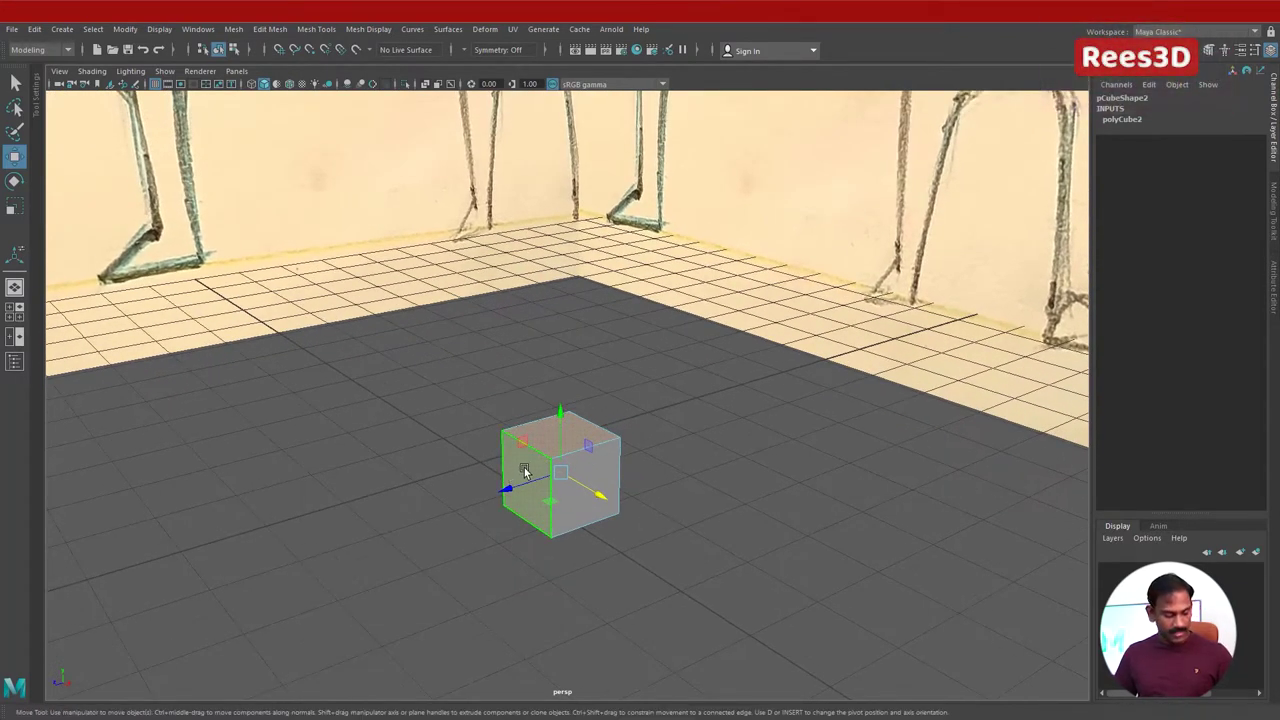
shift+right_drag(560, 448, 563, 418)
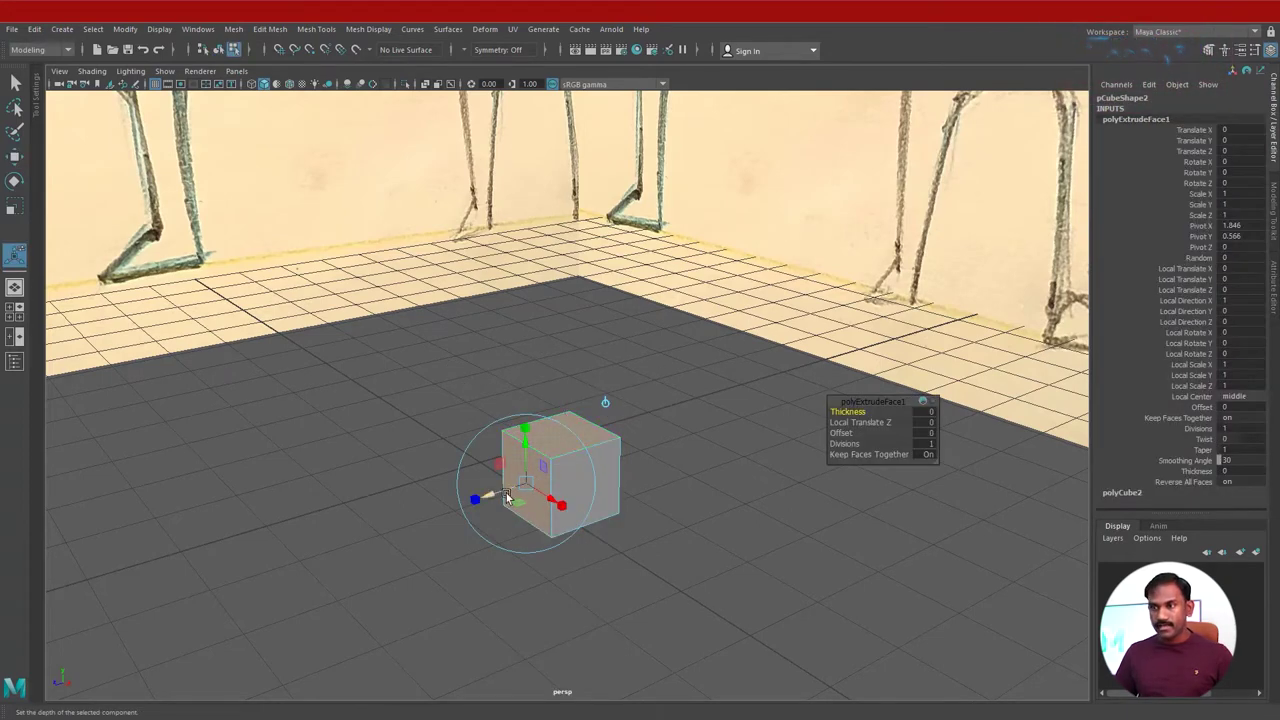
drag(507, 495, 417, 513)
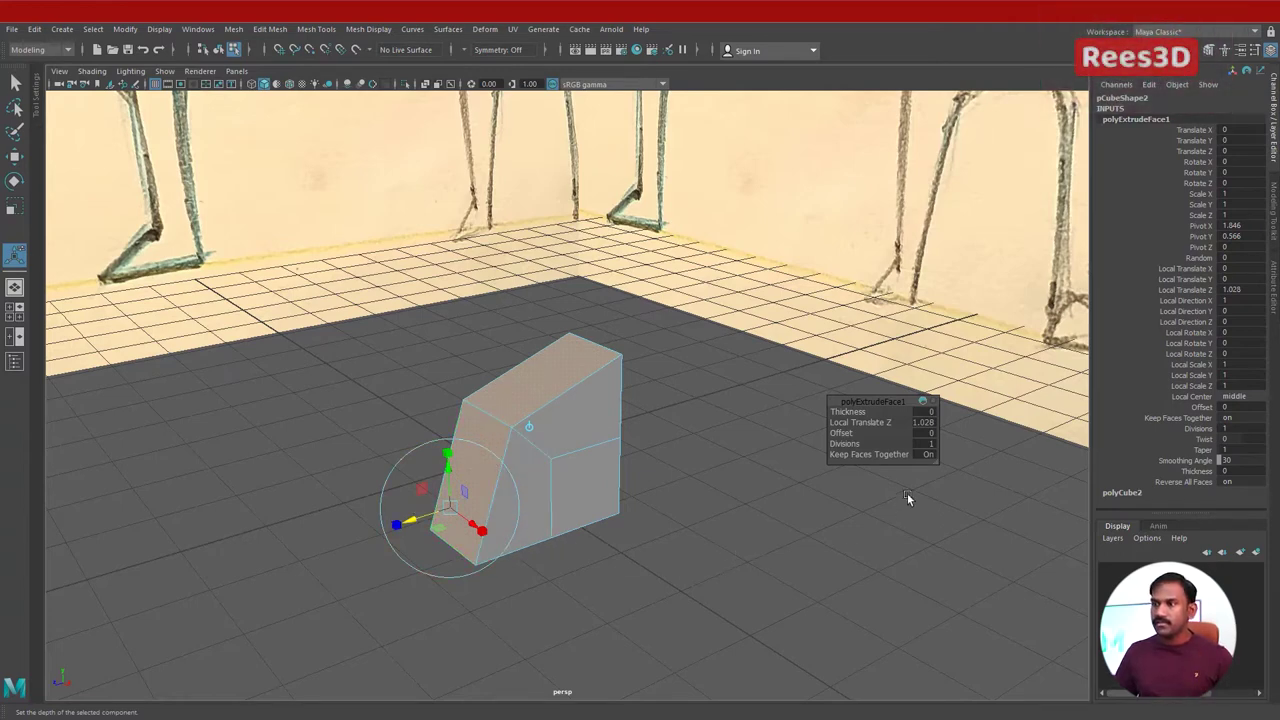
click(929, 454)
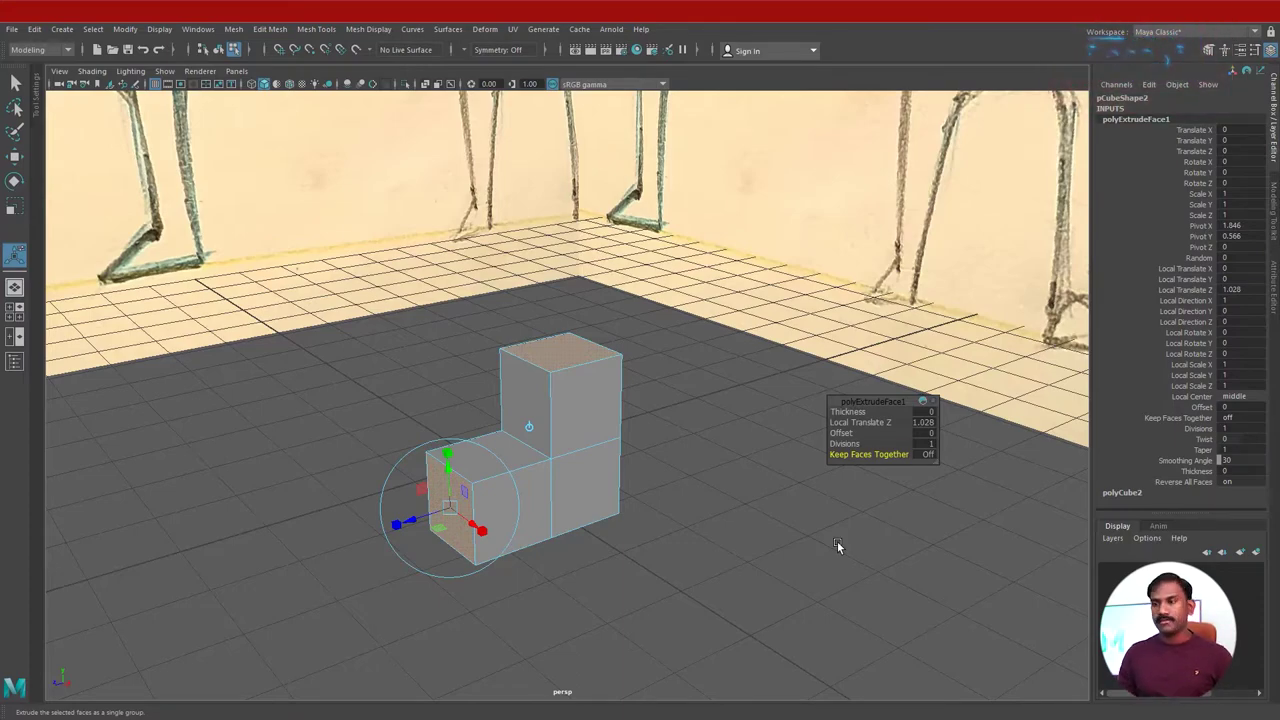
Lower the two upper front vertices of the foot block to make a sloping toe.
alt+drag(503, 489, 418, 466)
key(q)
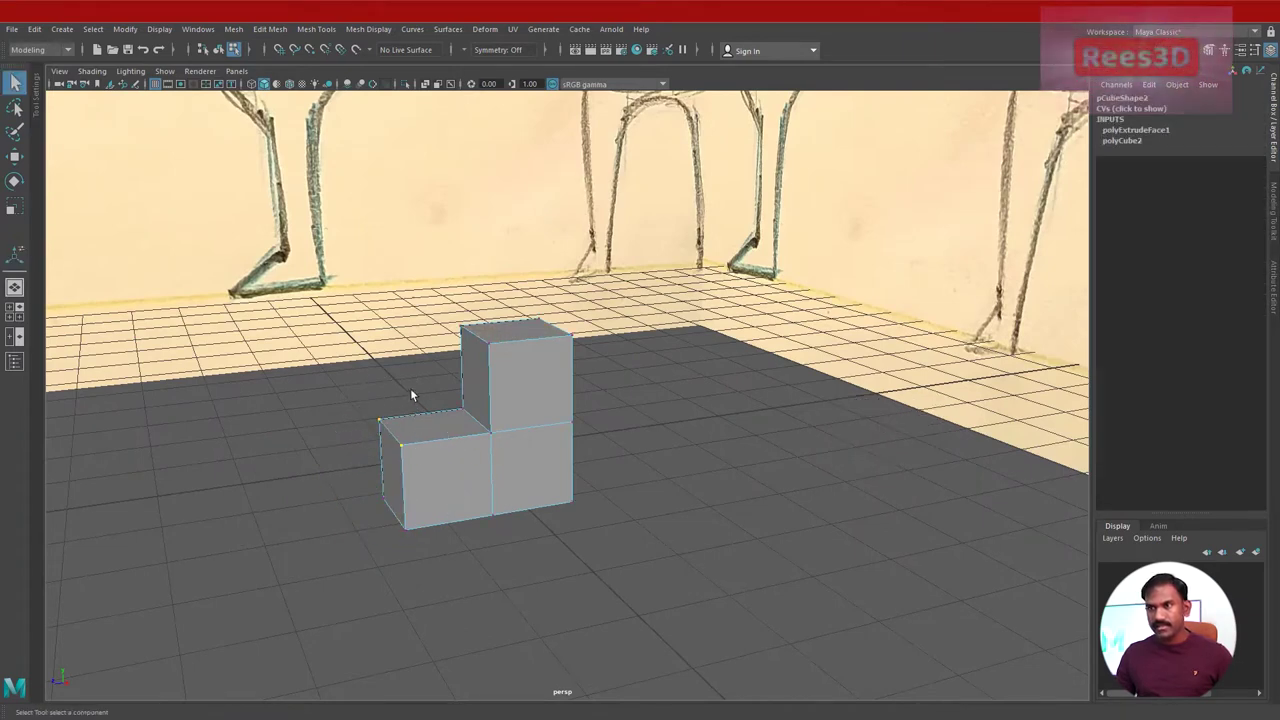
key(w)
drag(388, 368, 386, 413)
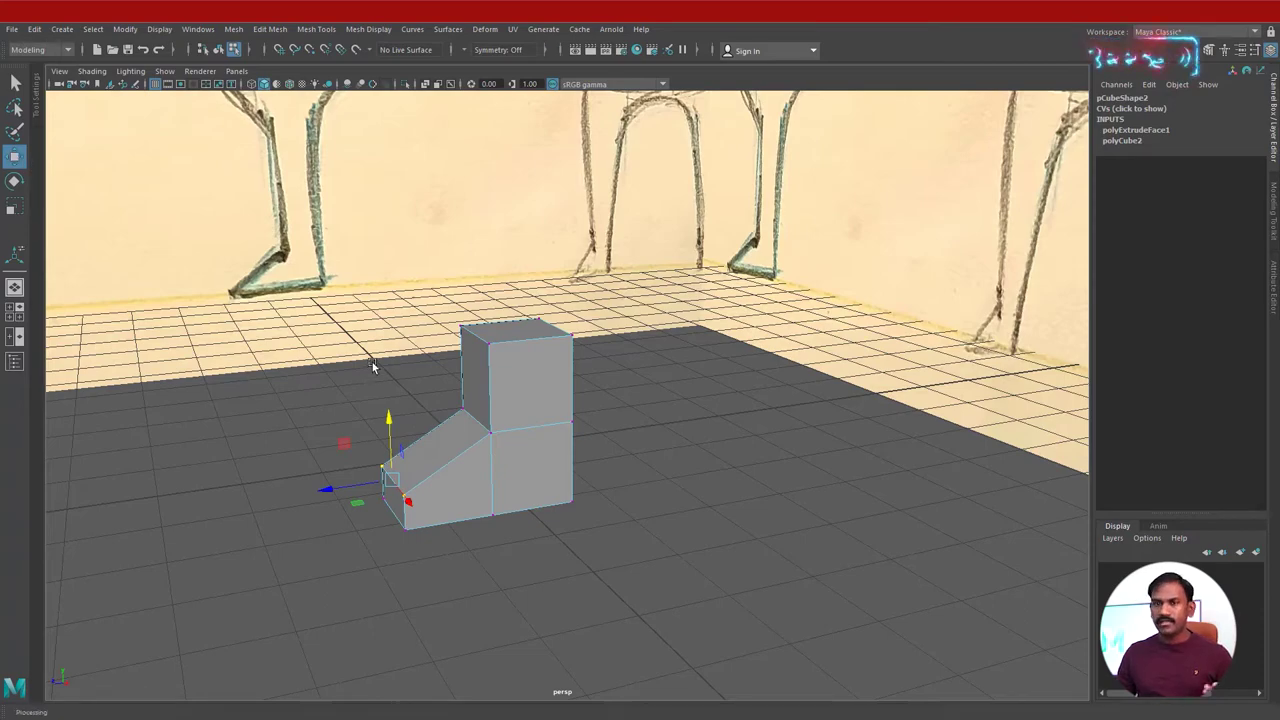
Raise the leg block's top face until it nearly reaches the underside of the body.
alt+drag(503, 474, 580, 423)
right_drag(594, 340, 581, 382)
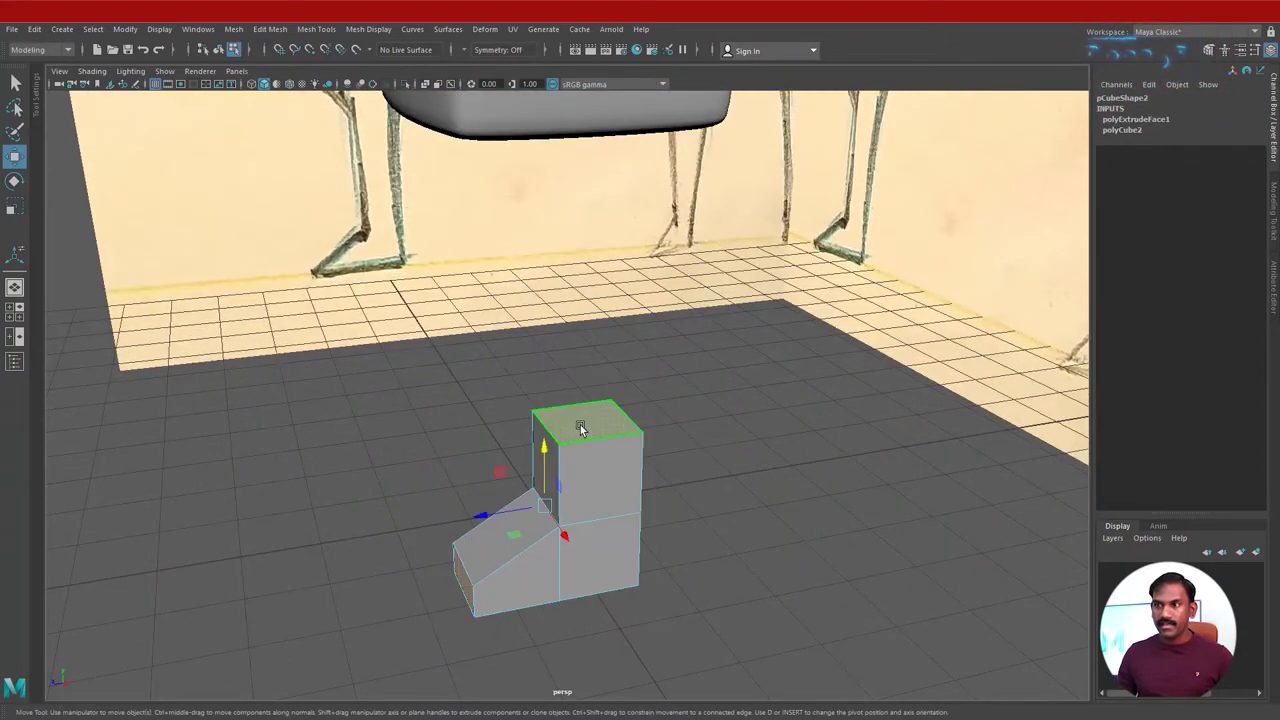
click(580, 425)
alt+drag(622, 463, 666, 449)
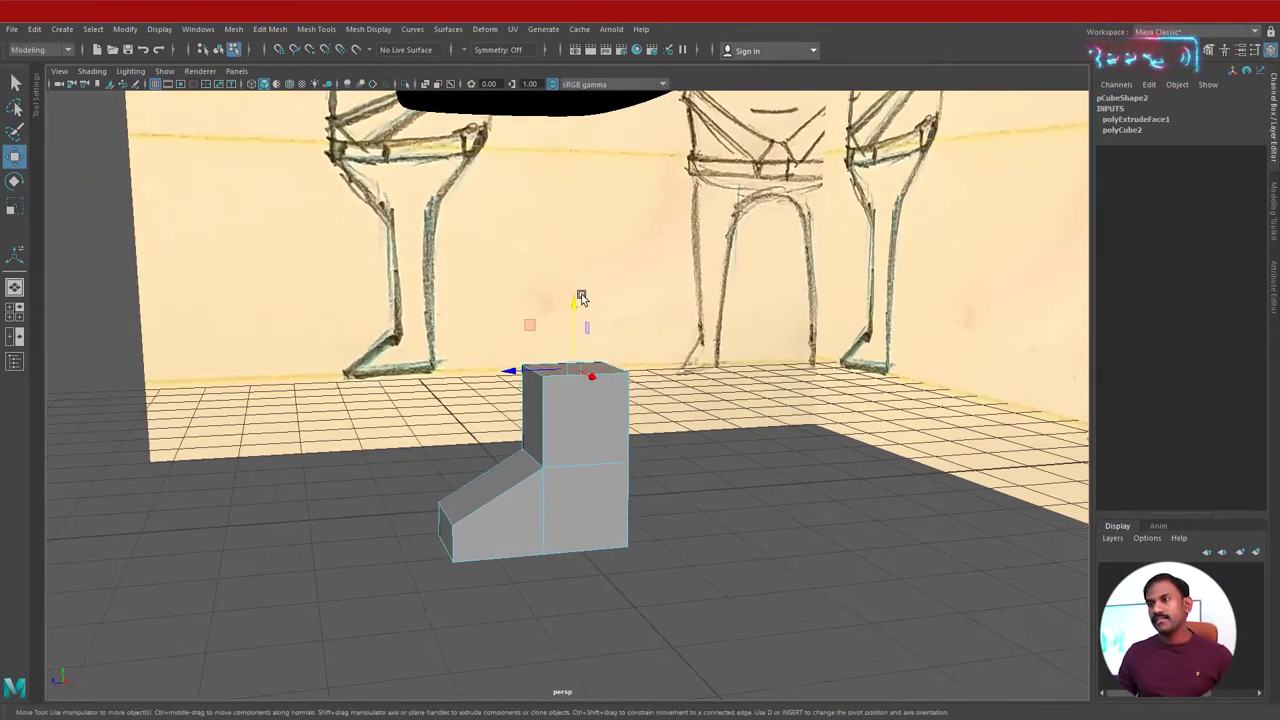
drag(578, 298, 565, 46)
alt+middle_drag(655, 340, 614, 465)
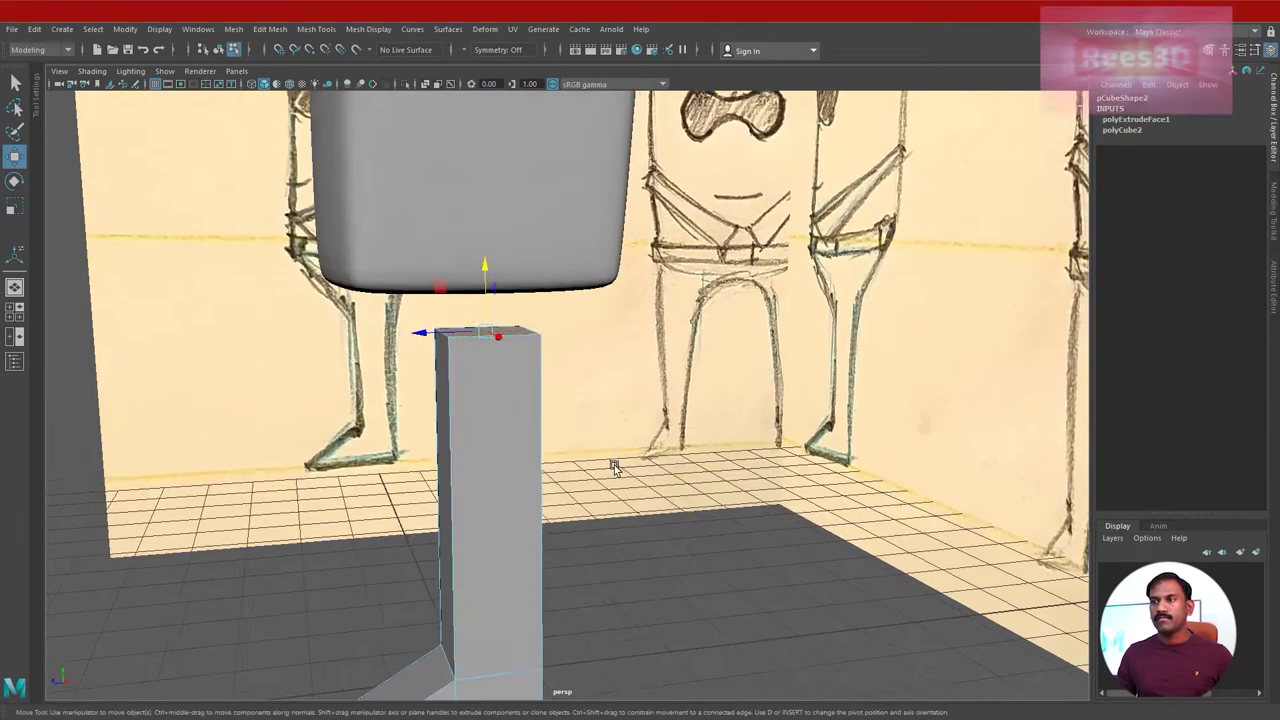
alt+drag(615, 470, 589, 452)
In the side view with X-ray on, lower the leg's top face to Y 4.13, where the sketched thigh starts to flare.
key(space)
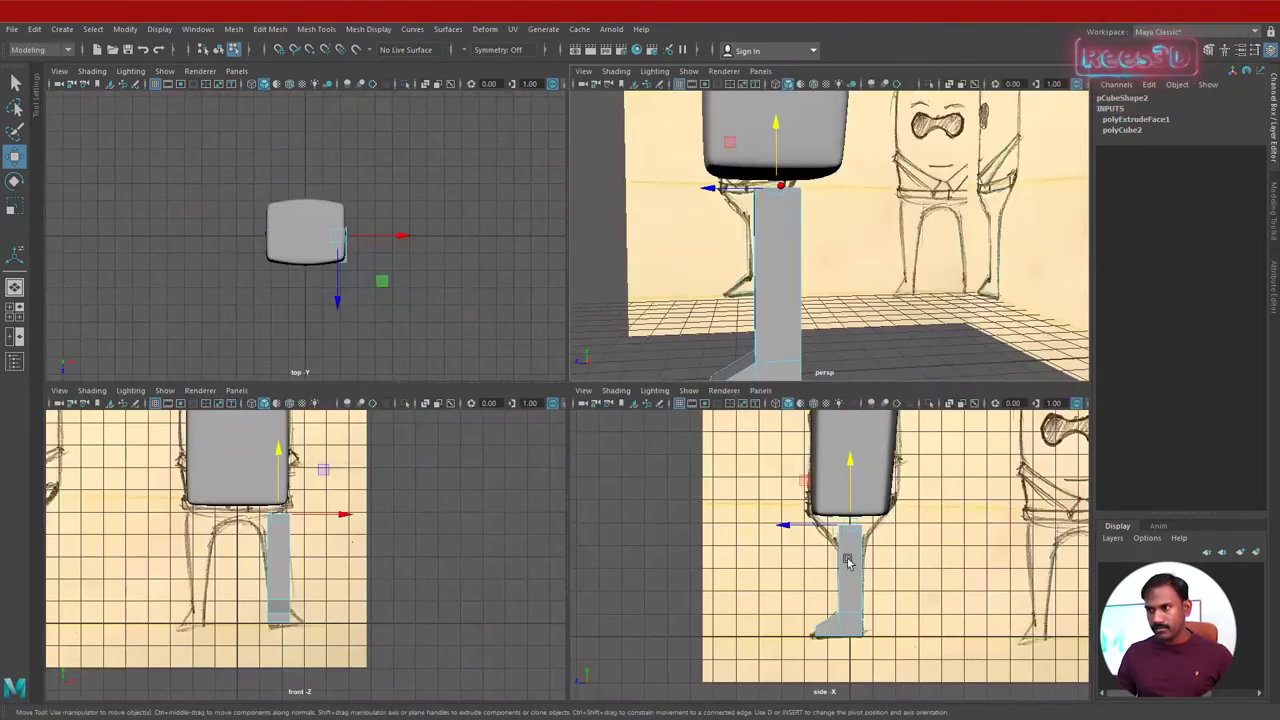
key(space)
alt+right_drag(552, 517, 674, 537)
alt+middle_drag(674, 537, 612, 536)
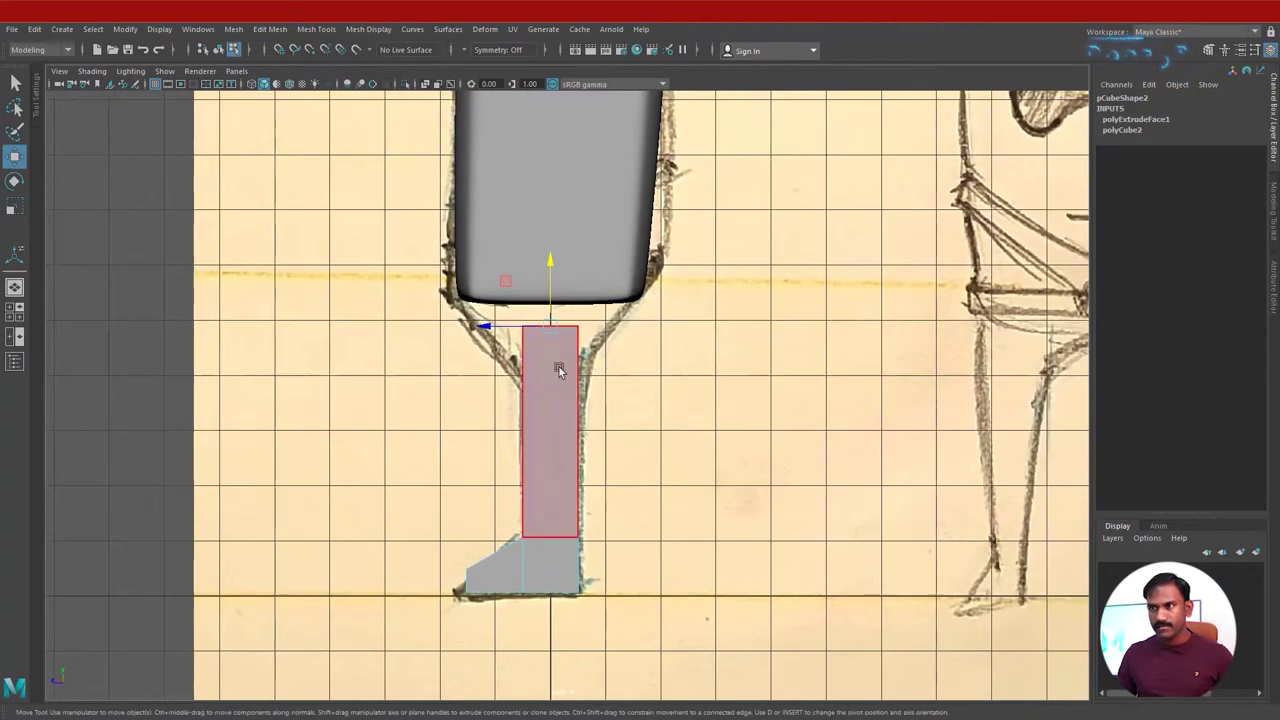
drag(552, 272, 548, 317)
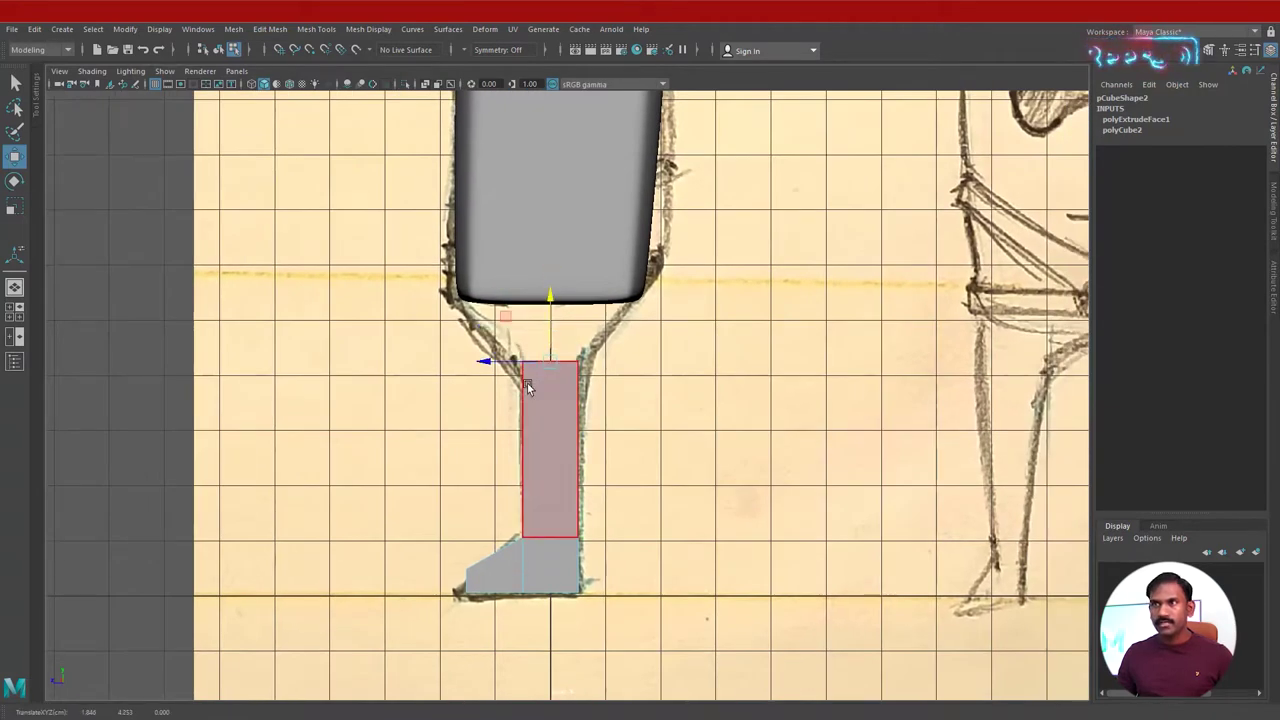
click(424, 85)
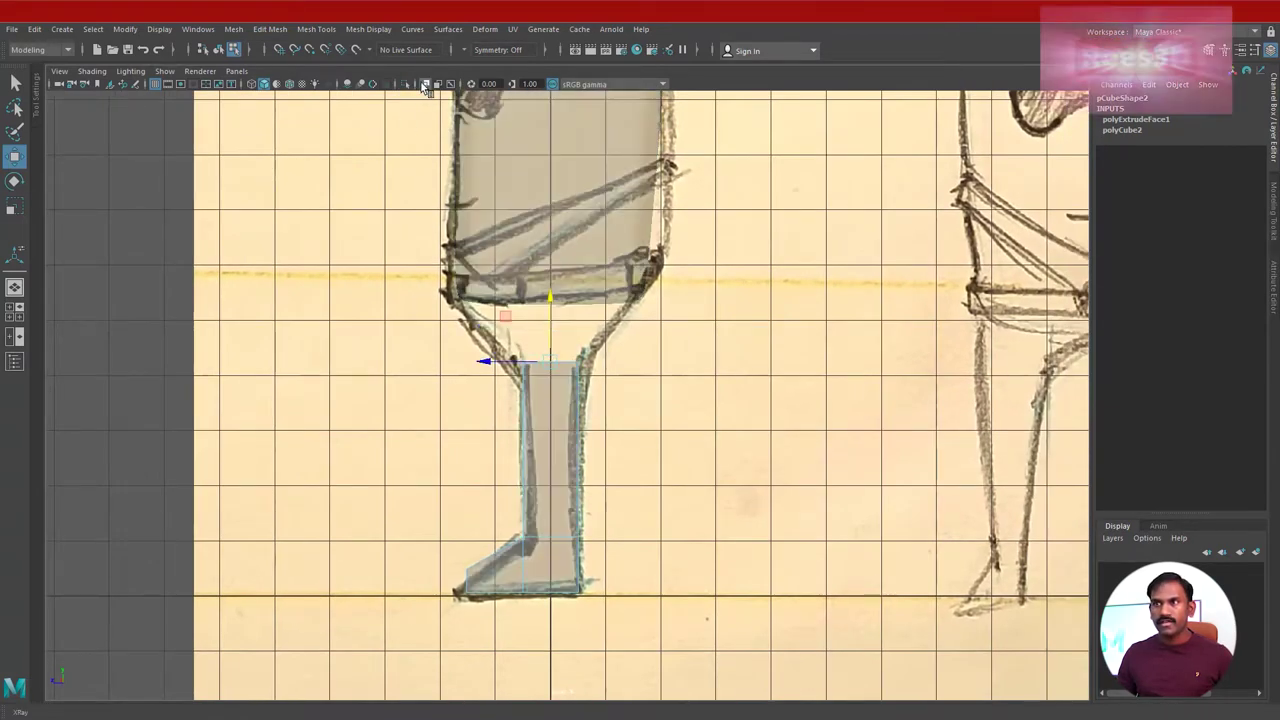
alt+middle_drag(606, 365, 623, 303)
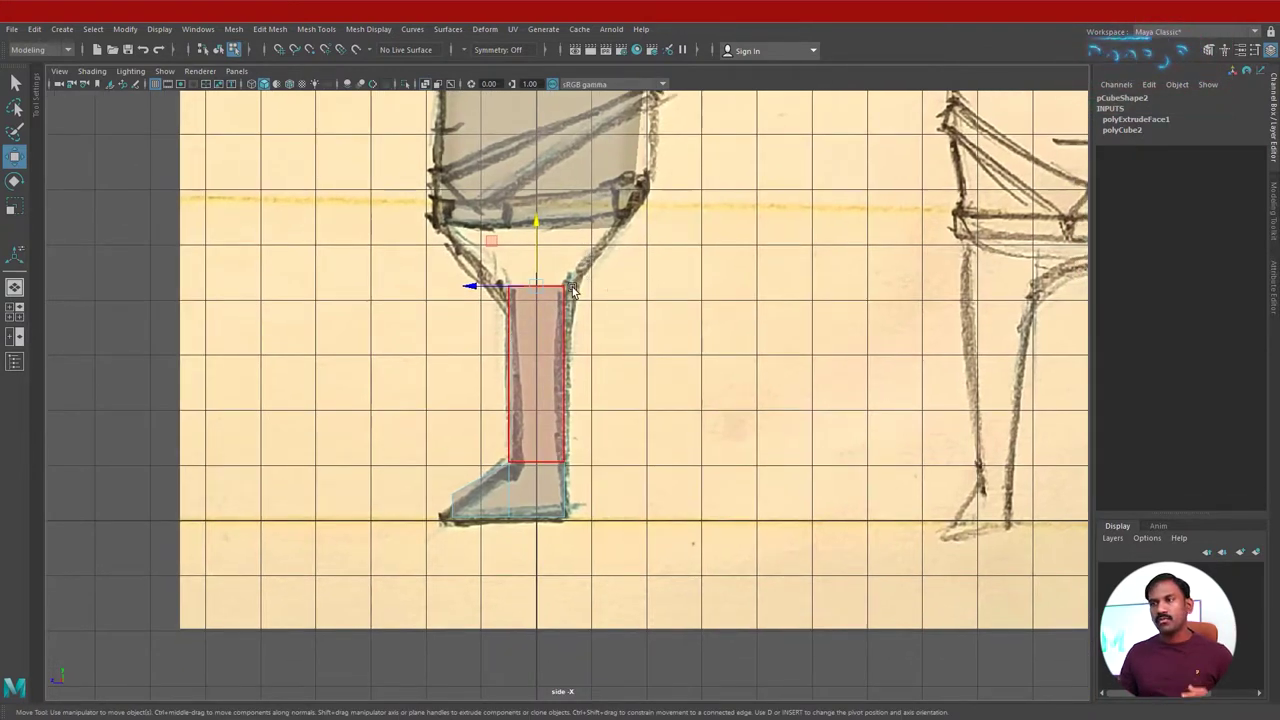
alt+right_drag(466, 294, 587, 330)
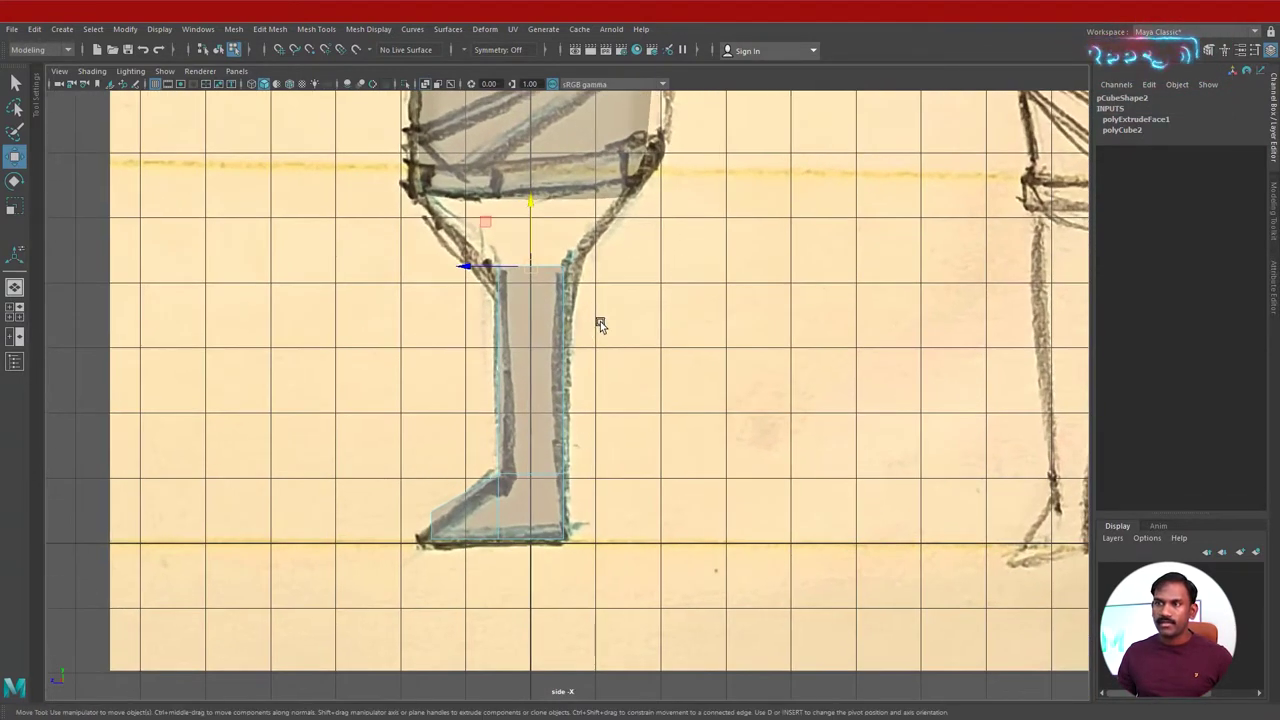
drag(538, 261, 546, 270)
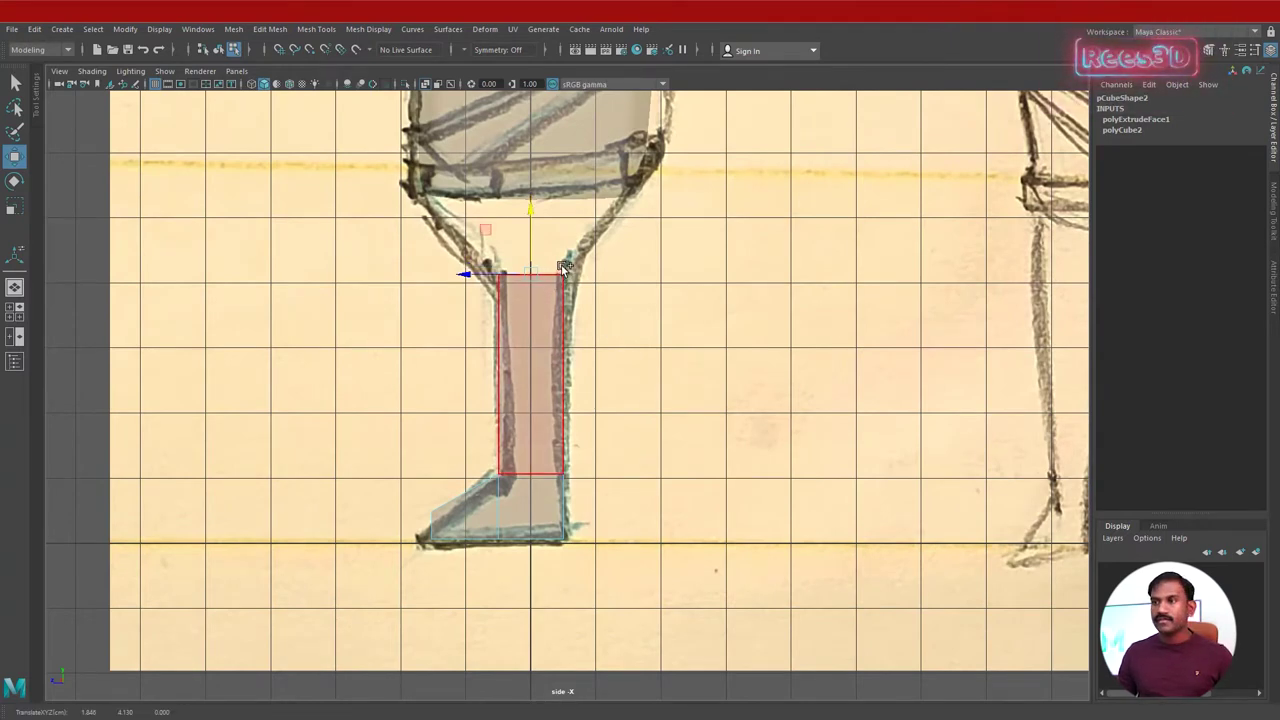
Extrude the leg's top face up by about 0.594 units and scale it outward to follow the sketched thigh flare.
shift+right_drag(565, 268, 551, 305)
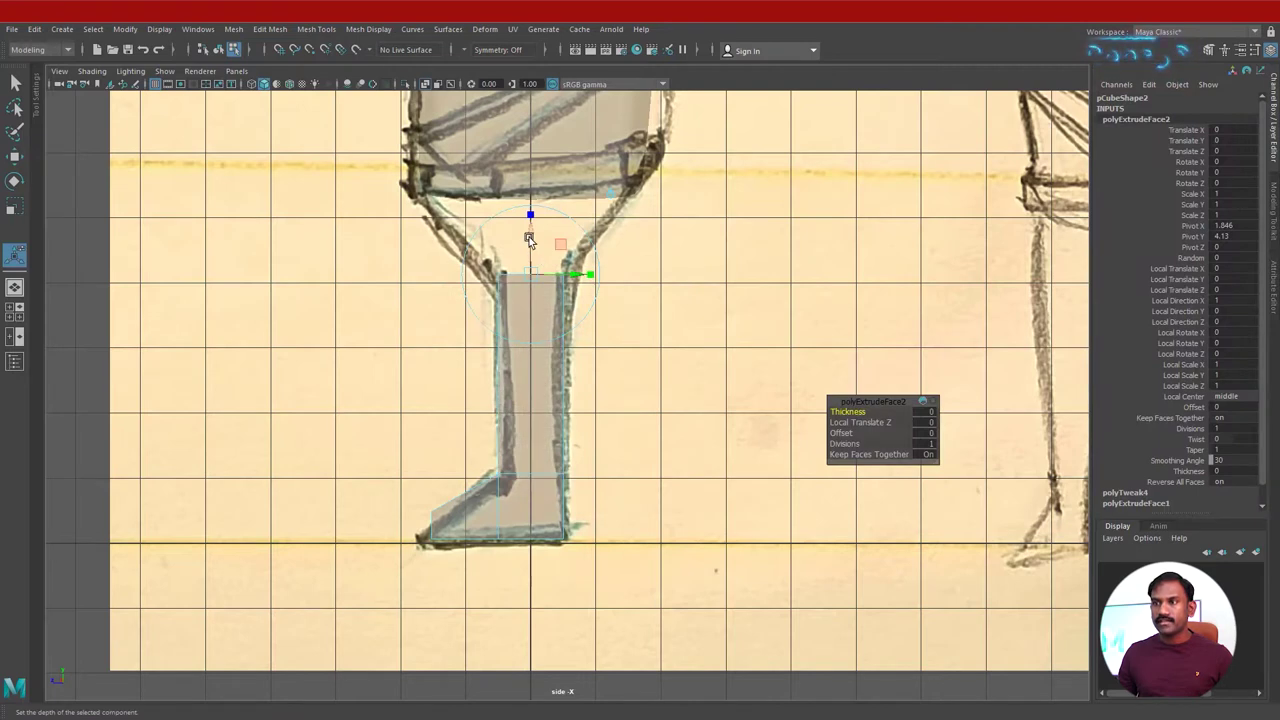
drag(529, 240, 534, 195)
key(e)
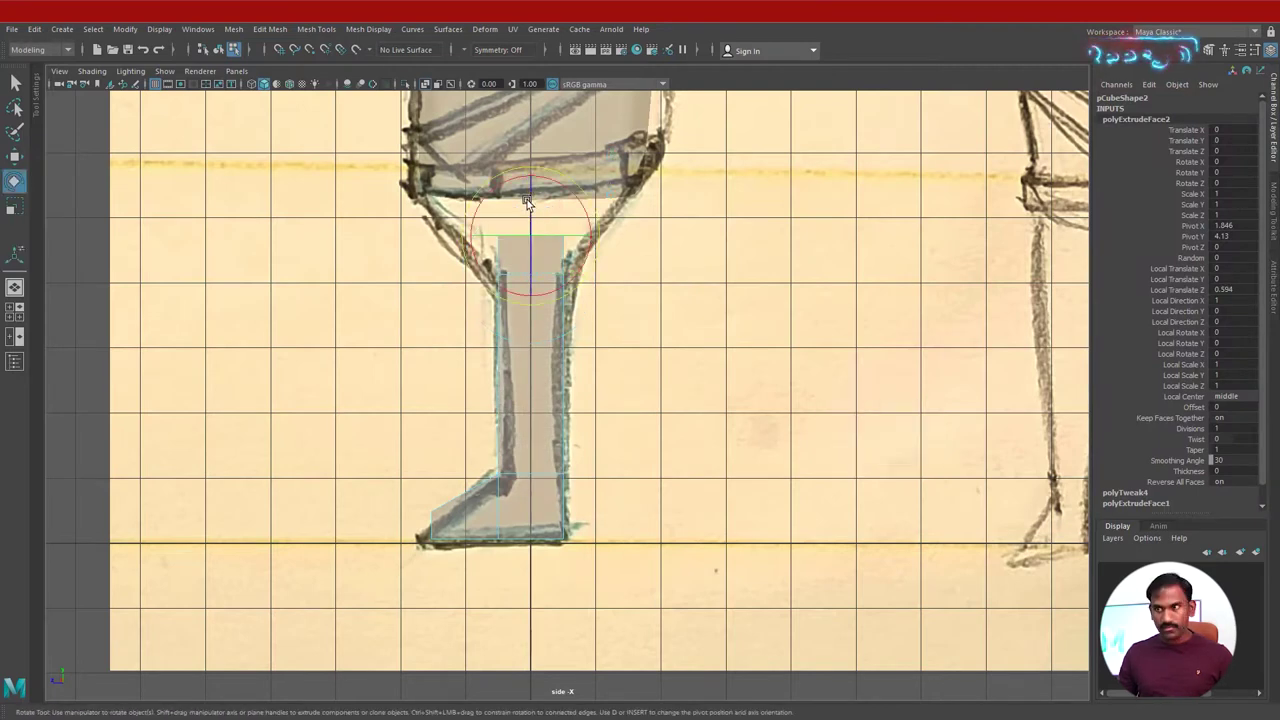
key(r)
drag(533, 236, 597, 186)
key(w)
key(r)
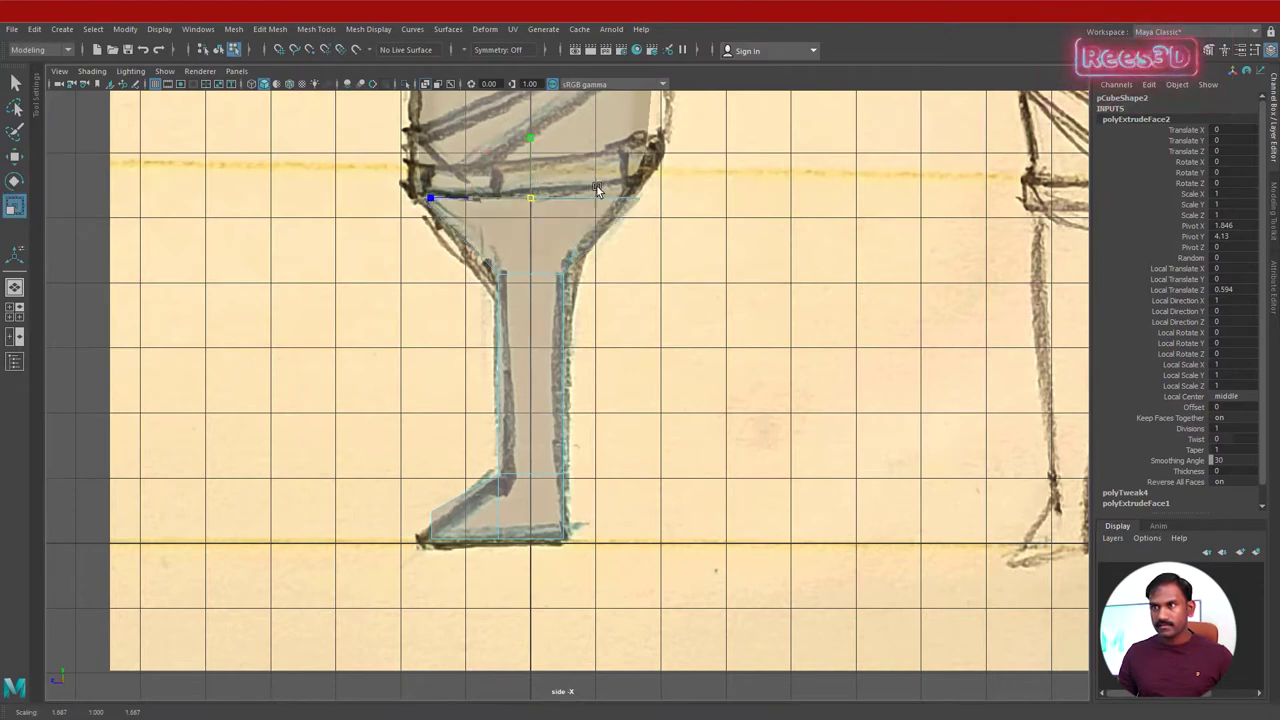
Raise the flared top face to about Y 5.42 so the thigh meets the body's underside.
key(w)
mouse_move(529, 140)
mouse_down()
mouse_move(523, 127)
mouse_move(511, 134)
mouse_up()
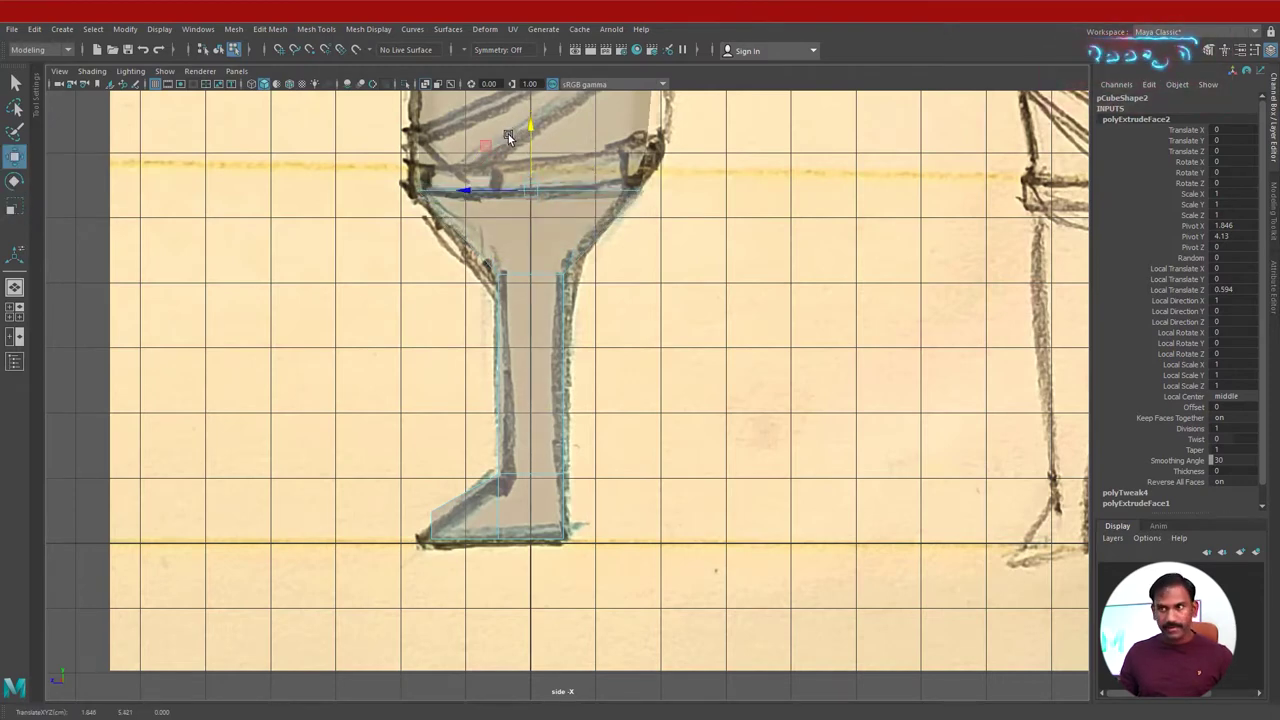
key(r)
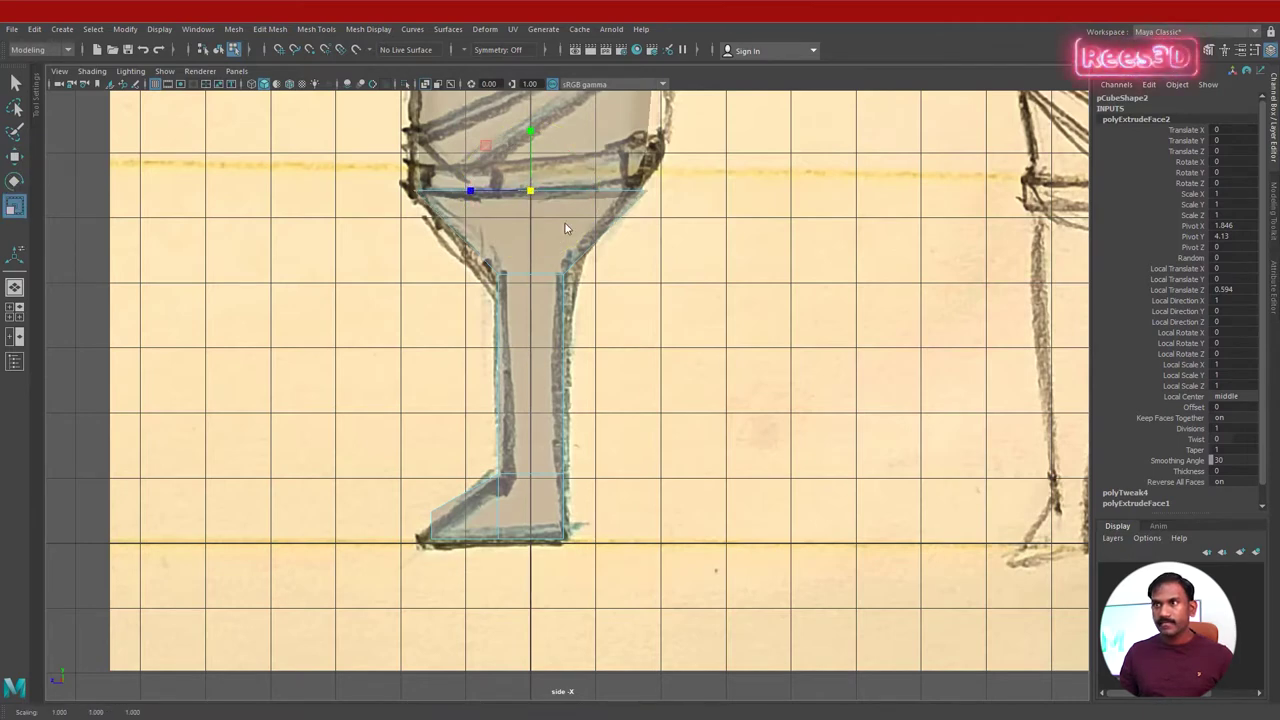
In the front view, shift the vertices where the thigh starts to flare inward to about X 1.58, following the sketched inner leg.
key(space)
key(space)
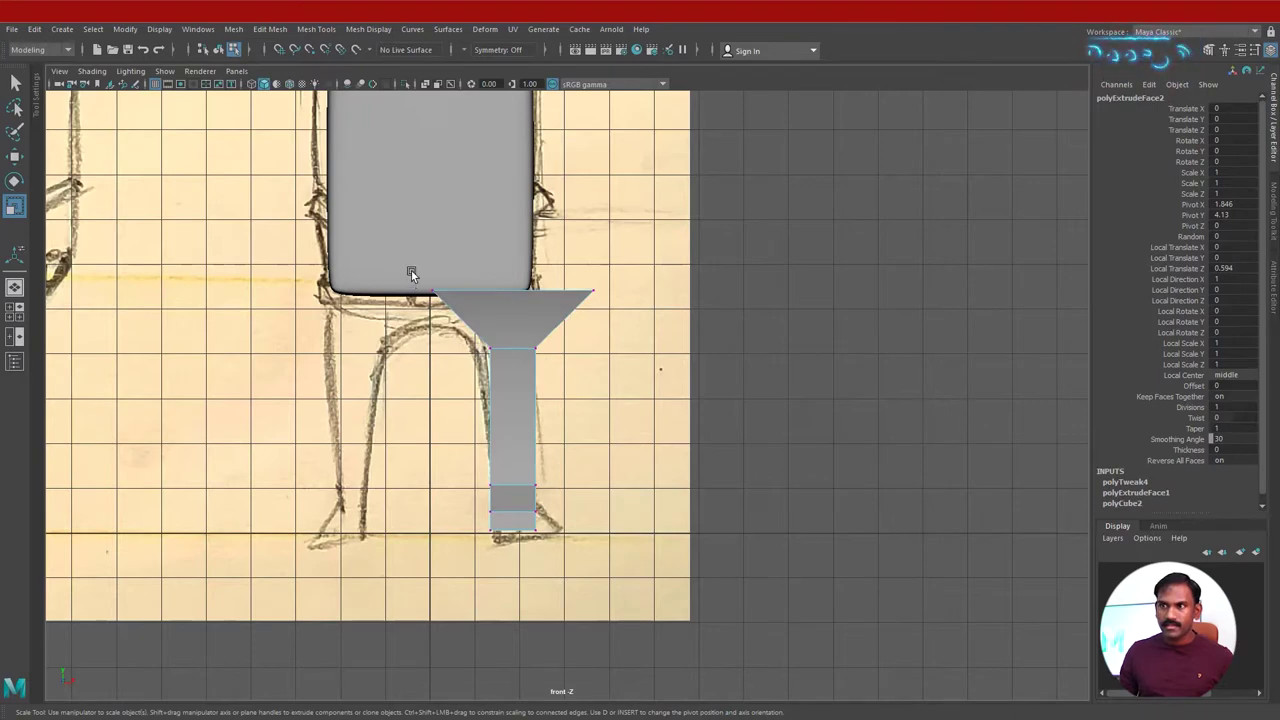
key(w)
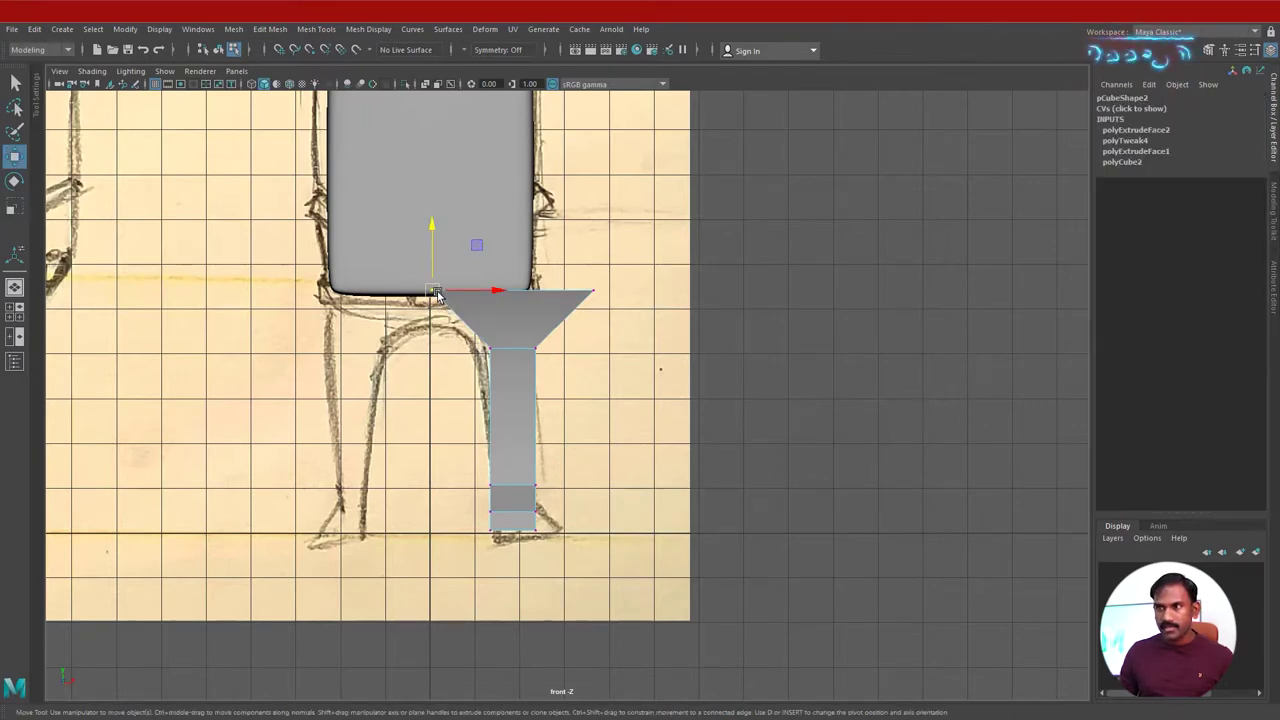
mouse_move(495, 360)
mouse_down()
mouse_move(560, 374)
mouse_move(491, 338)
mouse_move(507, 347)
mouse_up()
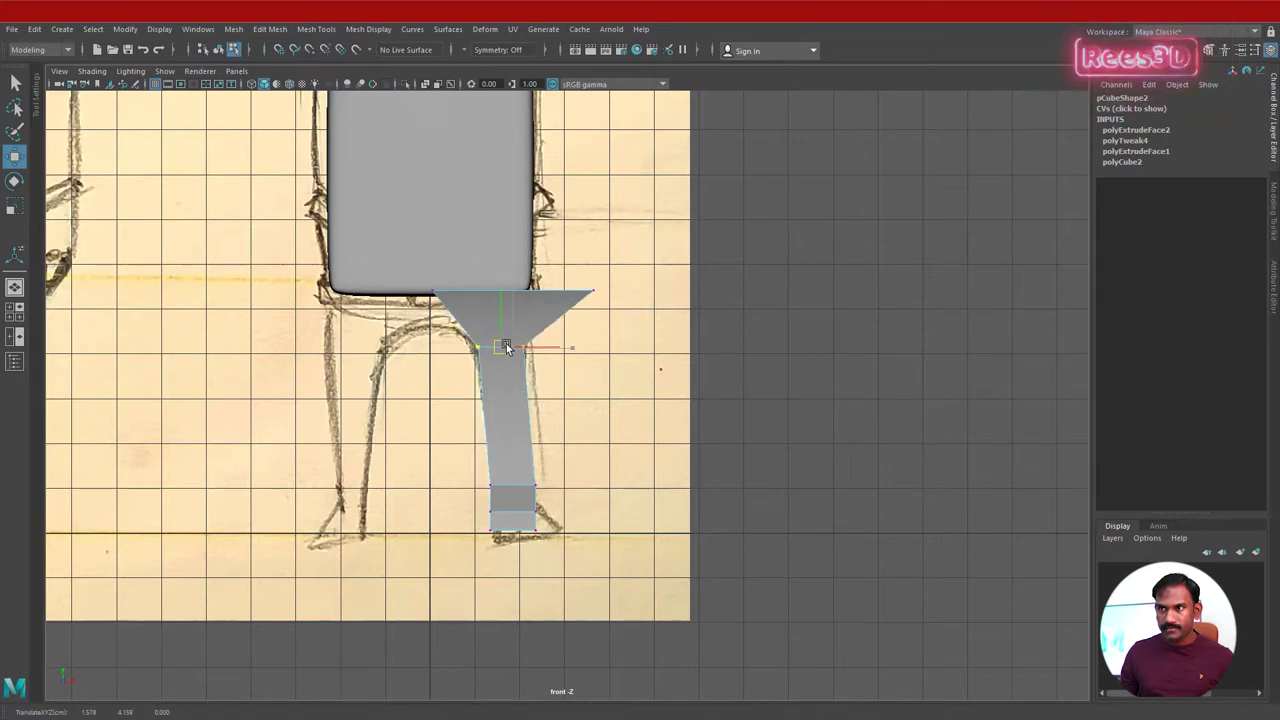
alt+middle_drag(501, 459, 422, 387)
alt+right_drag(422, 387, 680, 545)
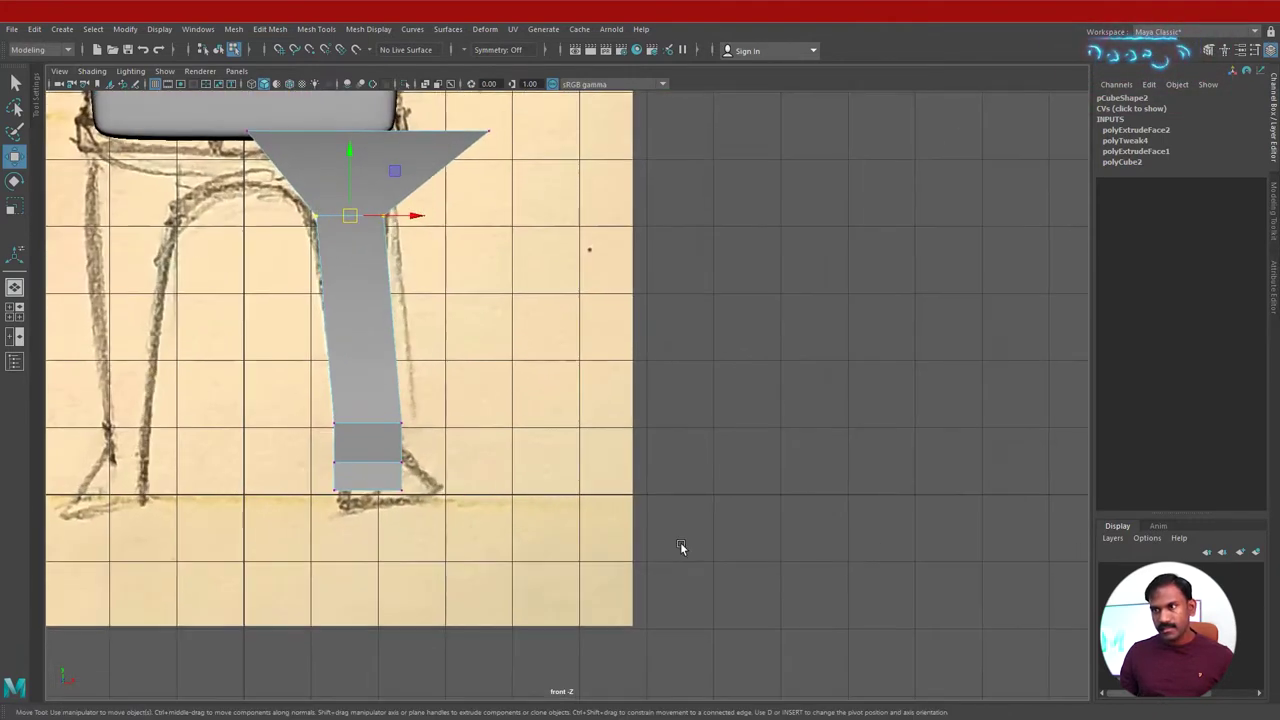
Narrow the ankle by scaling its vertices to about 0.88 along X in the front view.
drag(433, 429, 363, 423)
key(e)
key(r)
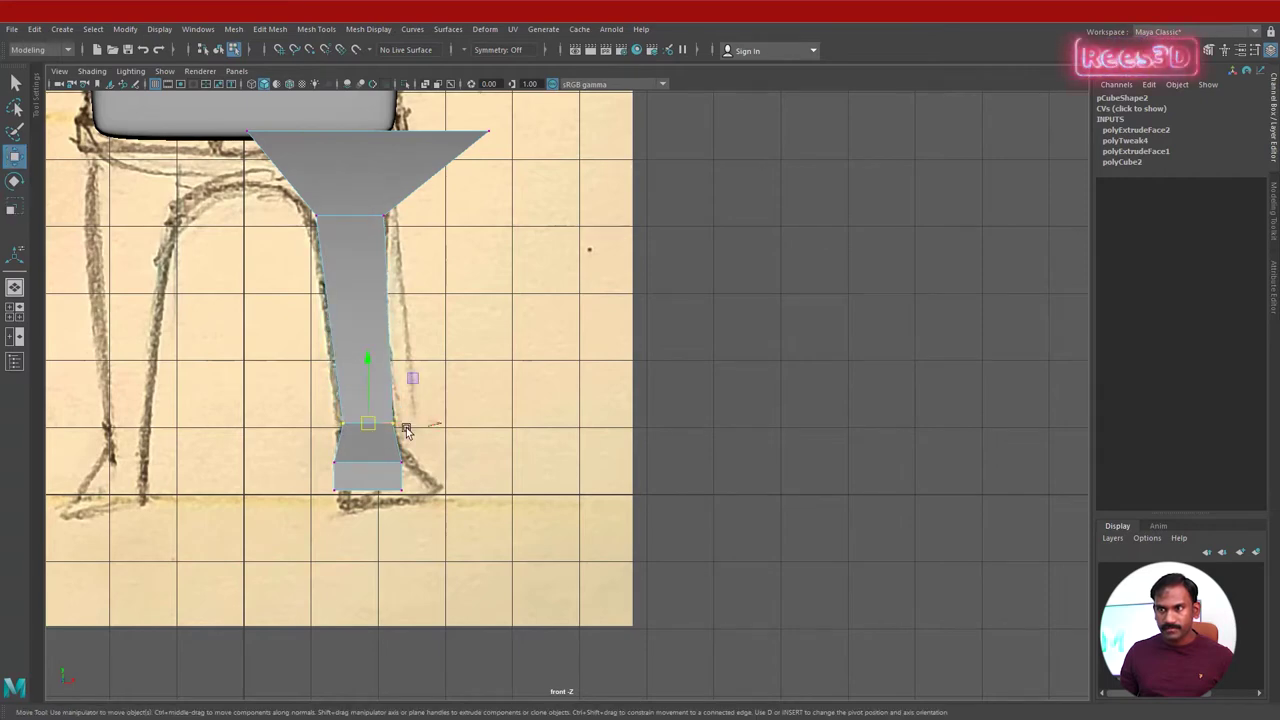
key(w)
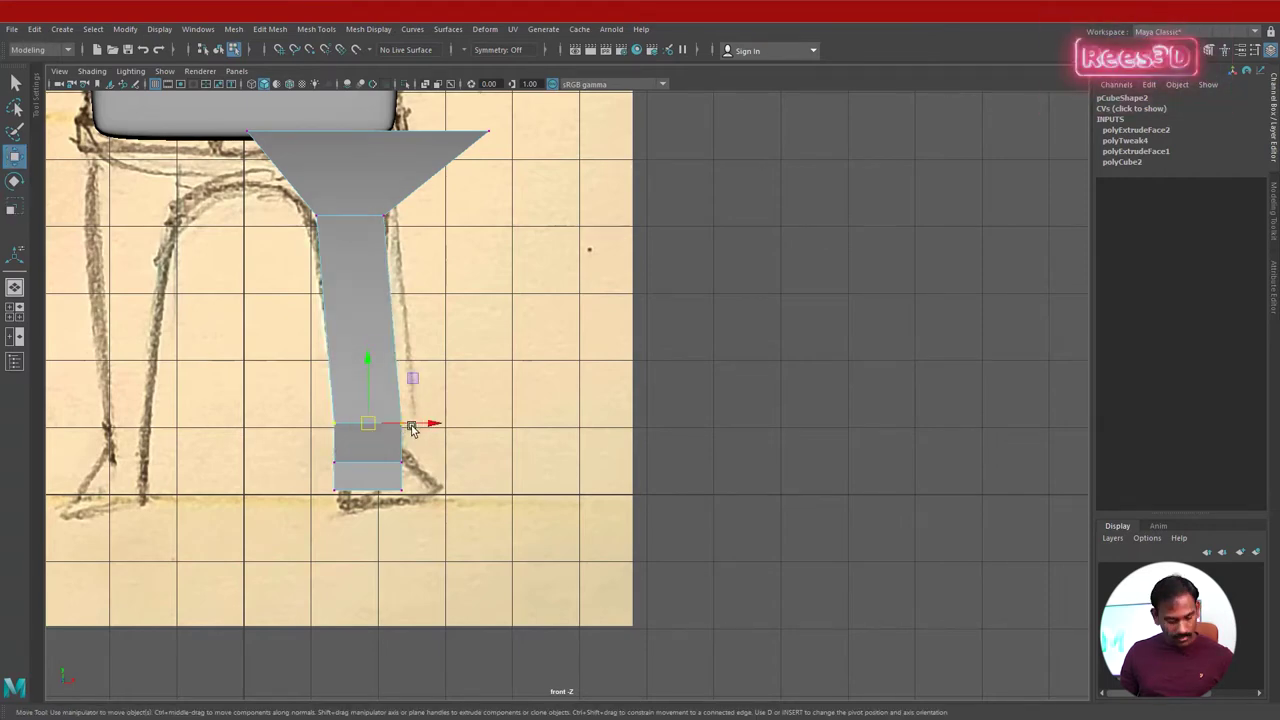
key(e)
key(r)
drag(447, 424, 421, 422)
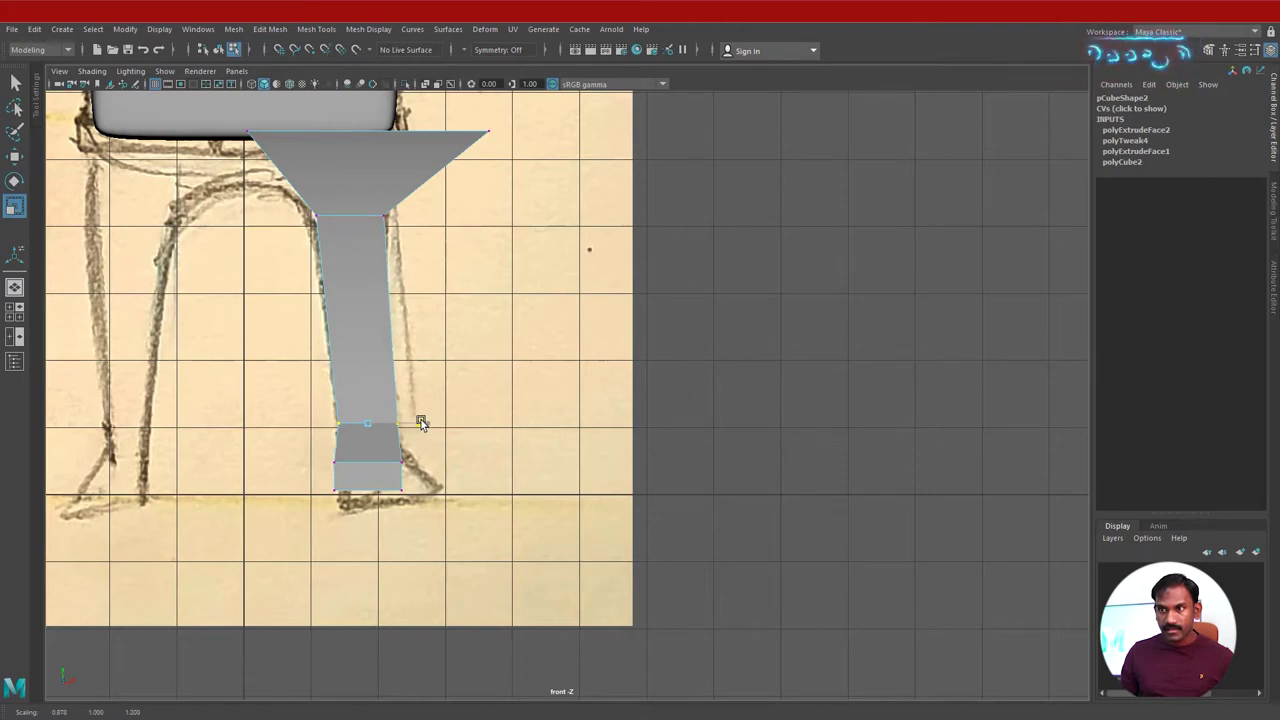
In the side view, scale the ankle vertices closer together in depth and shift them slightly to fit the sketched ankle.
key(space)
key(space)
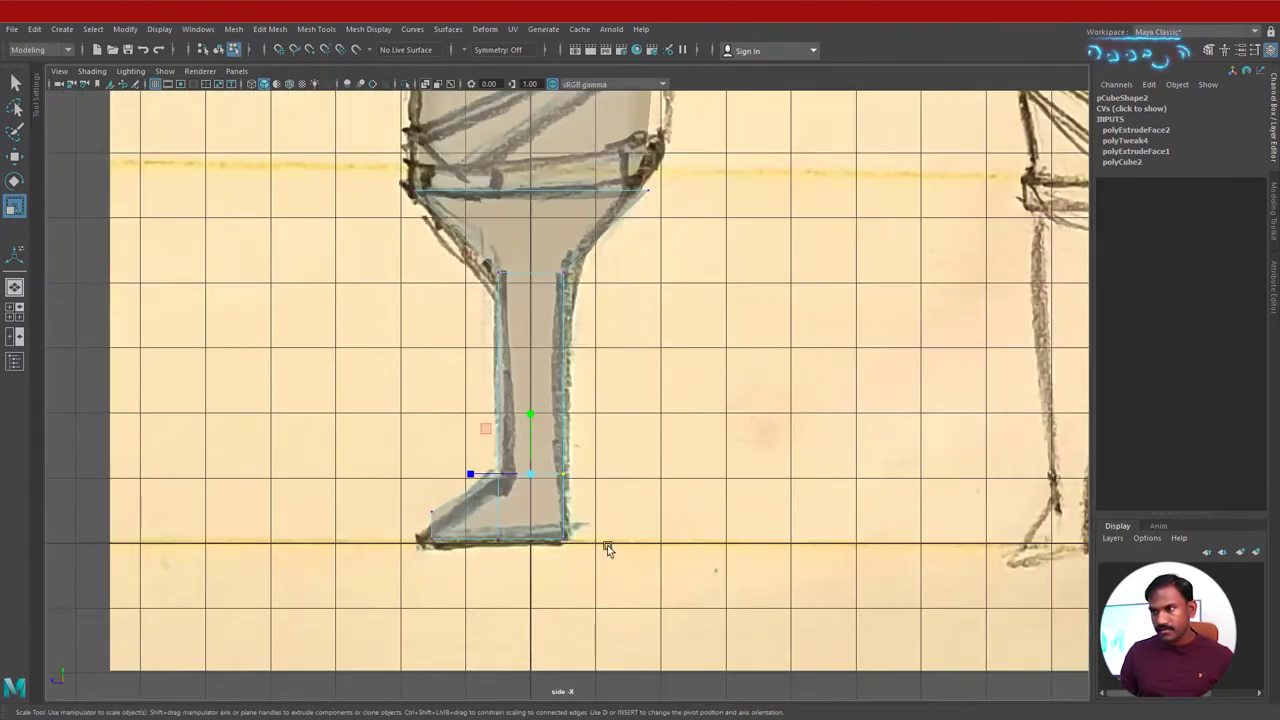
alt+middle_drag(543, 497, 489, 437)
alt+right_drag(489, 437, 769, 542)
scroll(597, 508, up, 1)
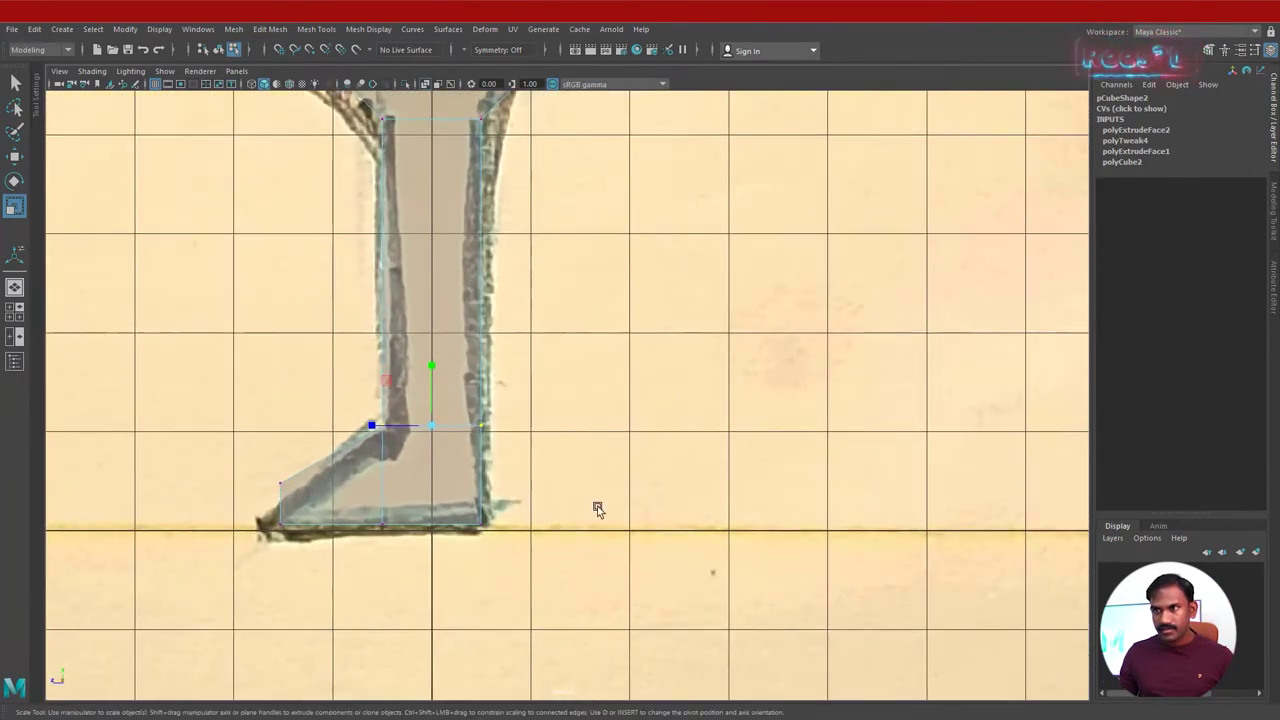
click(438, 429)
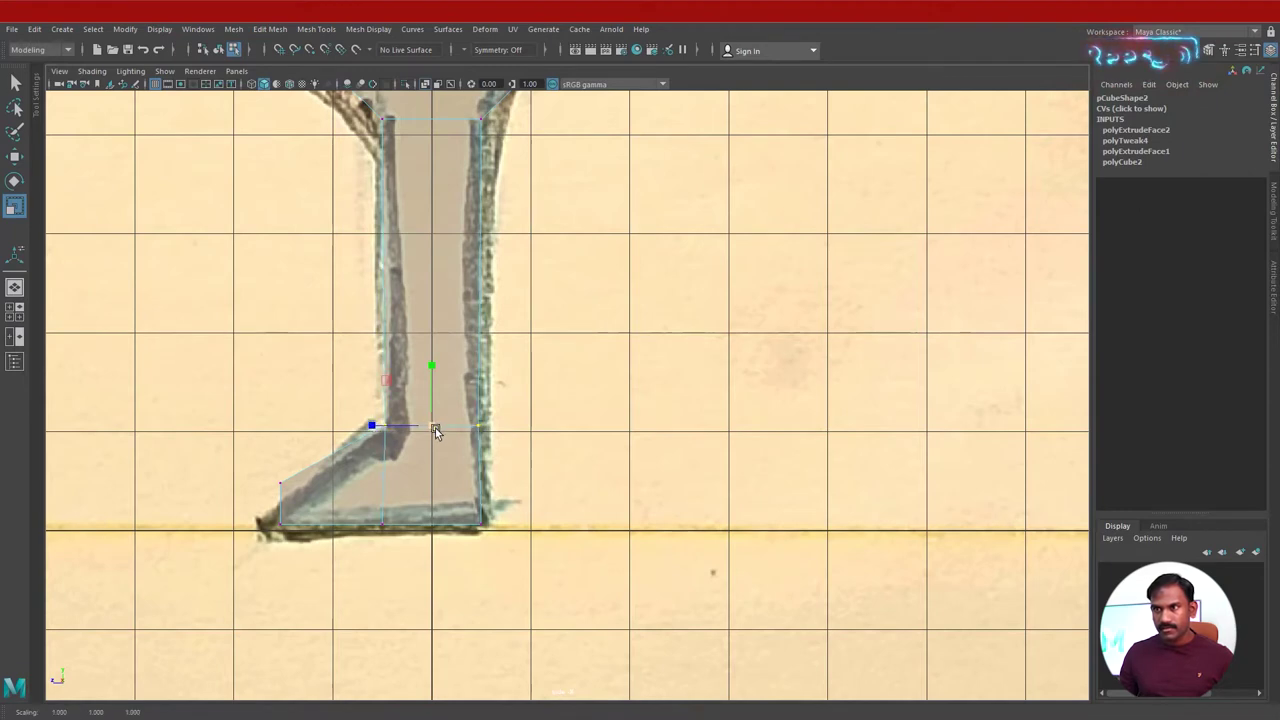
key(ctrl+z)
key(w)
key(r)
mouse_move(369, 426)
mouse_down()
mouse_move(385, 440)
mouse_move(366, 423)
mouse_move(382, 429)
mouse_up()
key(w)
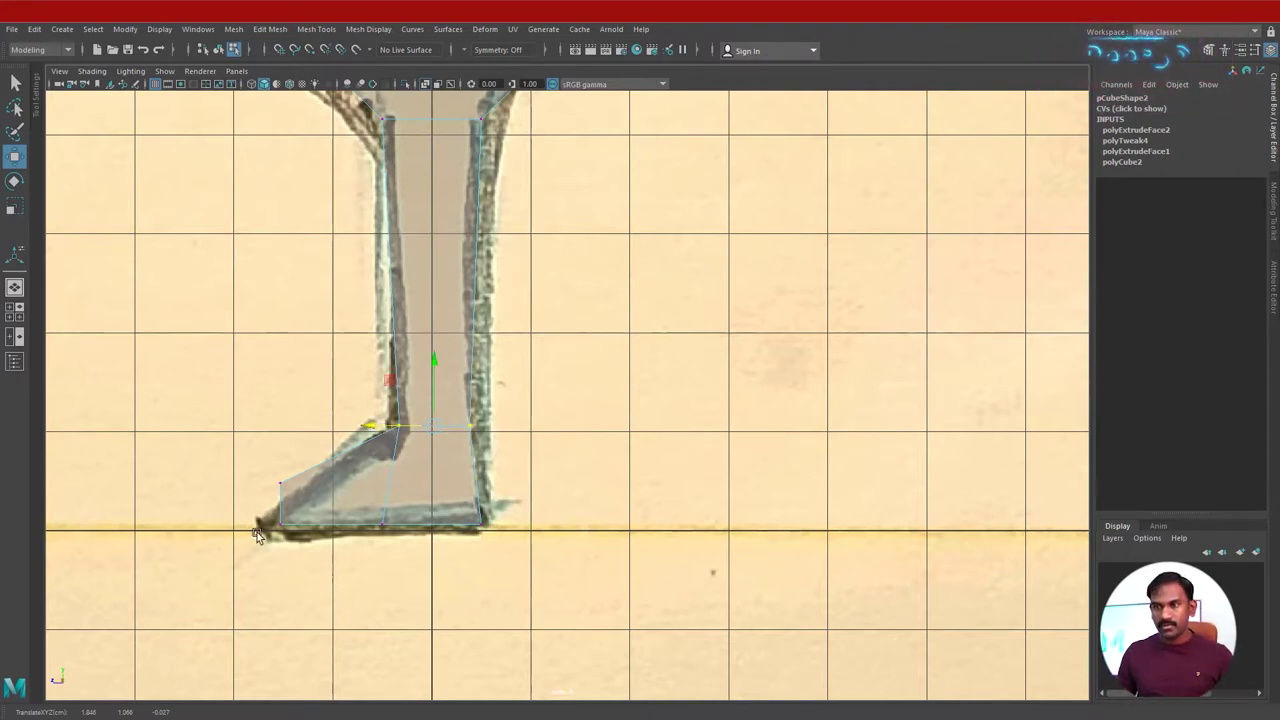
Stretch the toe forward, lower its upper vertices, and nudge the foot's lower rear vertices to match the sketched sole.
drag(257, 462, 254, 498)
drag(240, 434, 239, 455)
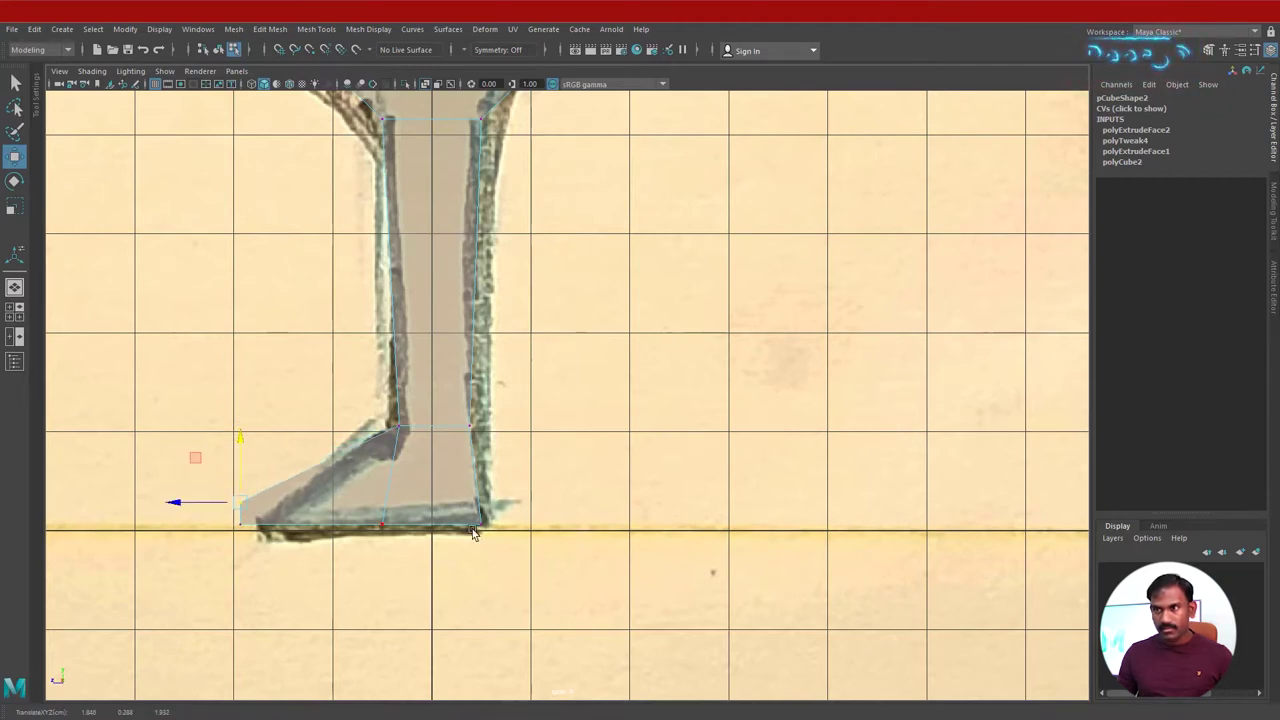
drag(449, 505, 340, 527)
click(340, 515)
key(ctrl+z)
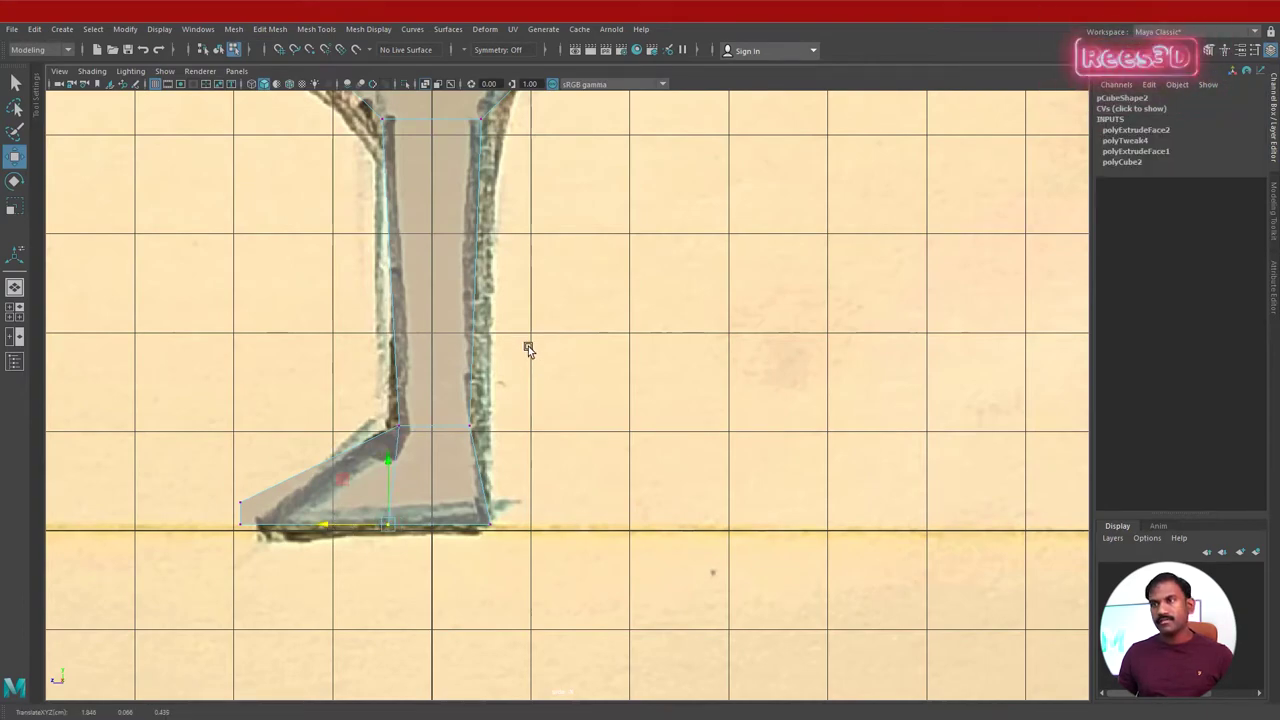
In the front view, move the foot's outer toe vertices outward to about X 2.67 to match the sketched foot.
alt+middle_drag(547, 323, 506, 446)
key(space)
key(space)
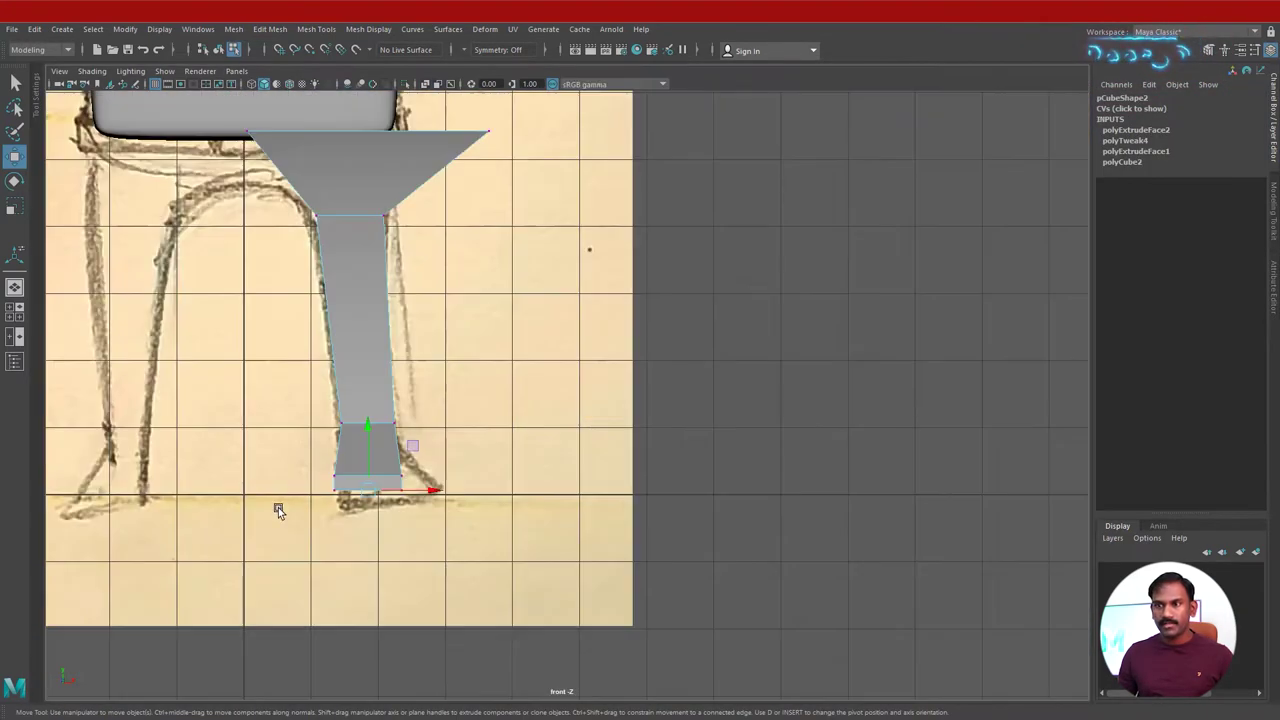
alt+middle_drag(304, 433, 368, 431)
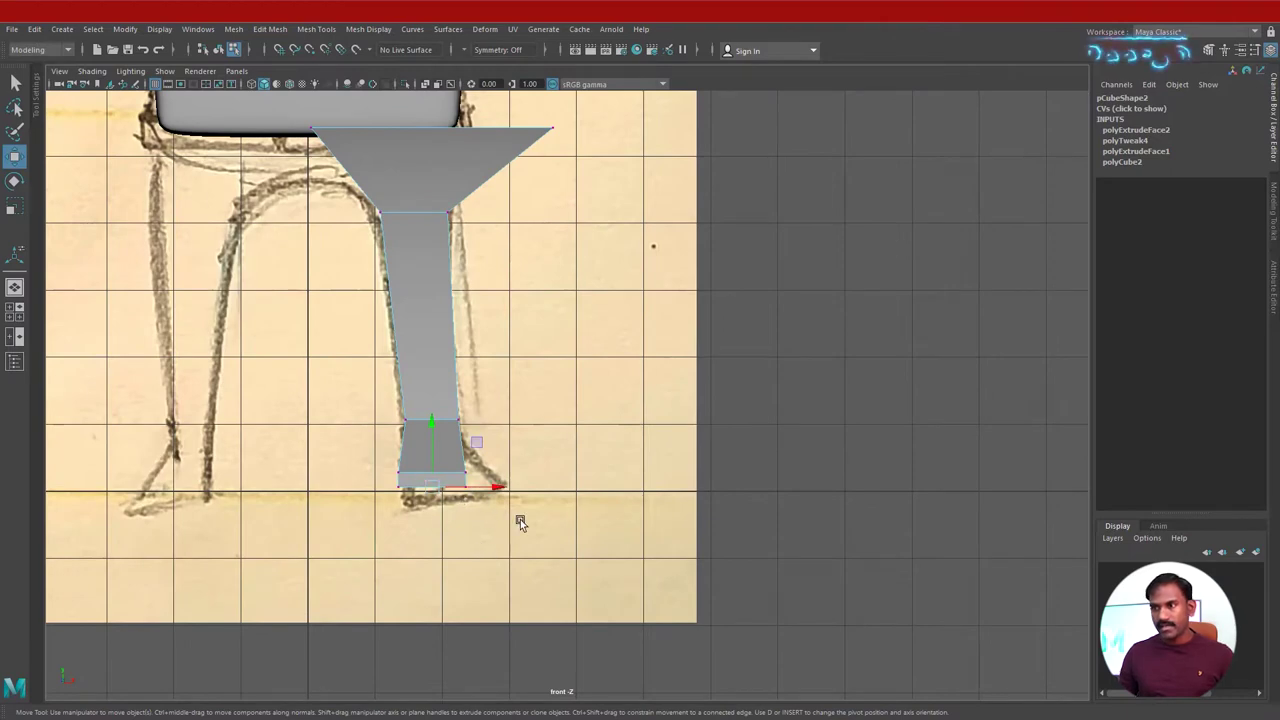
drag(519, 503, 519, 503)
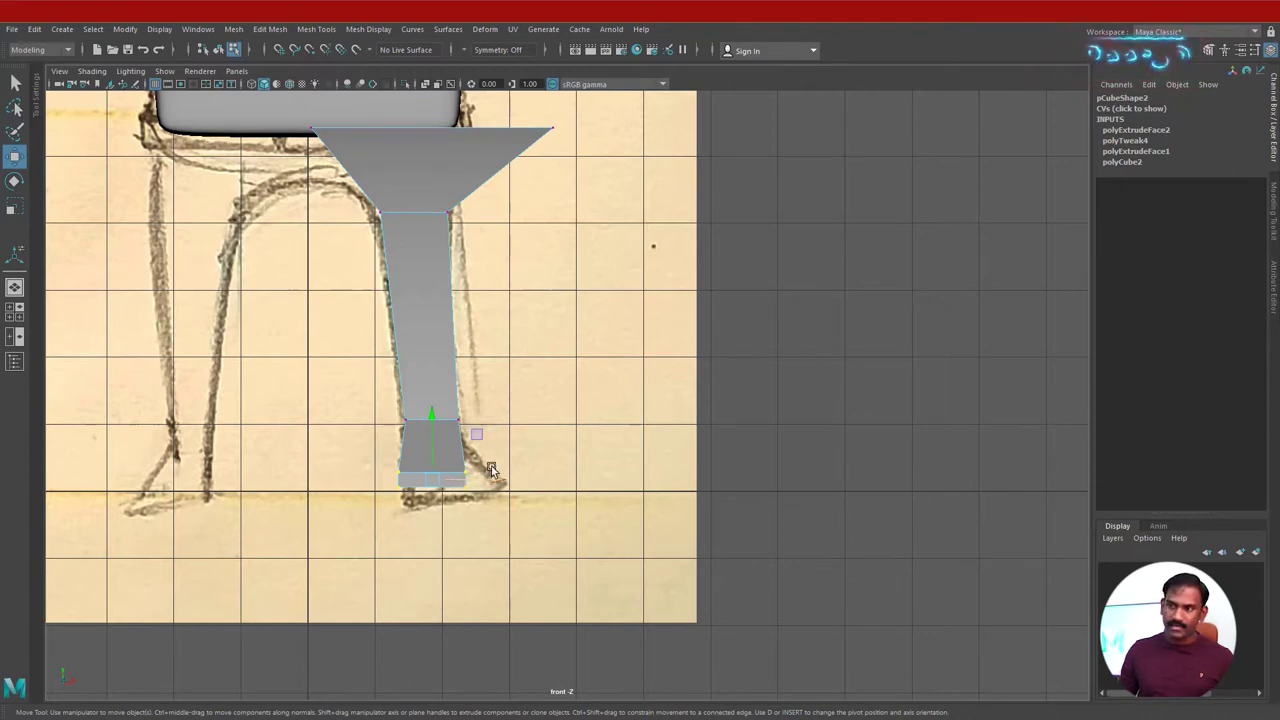
click(466, 462)
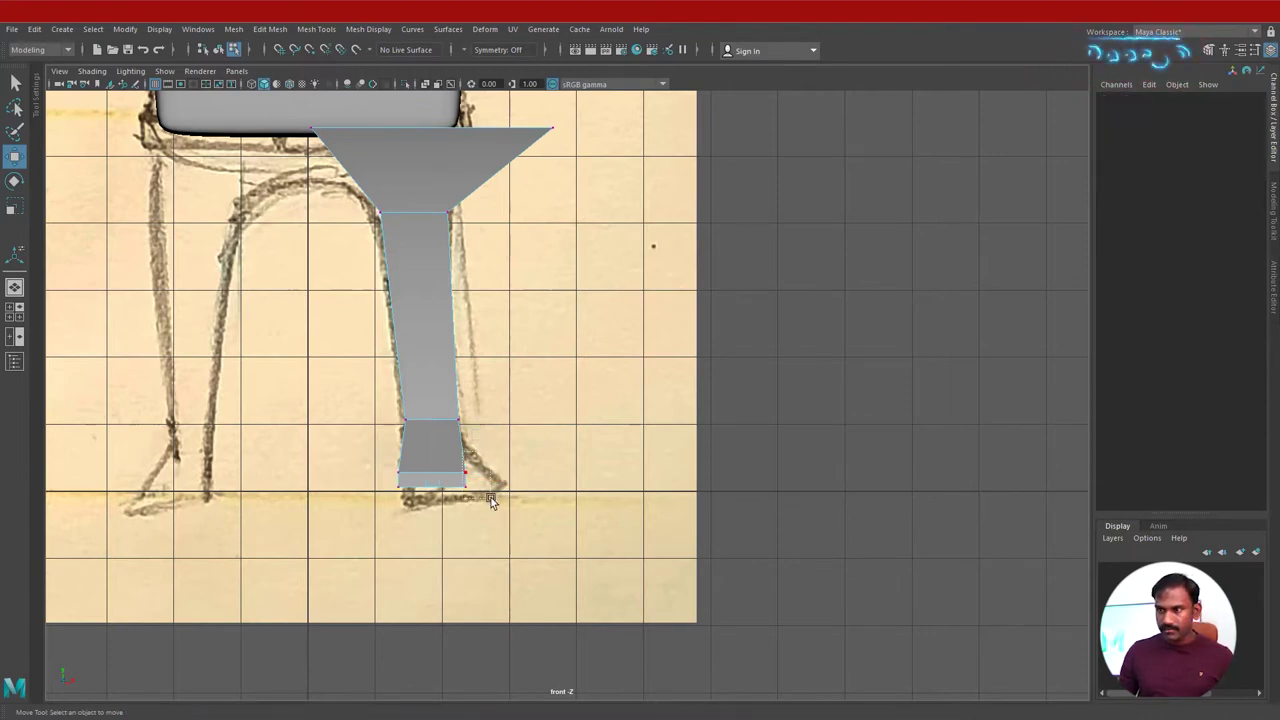
mouse_move(490, 498)
mouse_down()
mouse_move(529, 489)
mouse_move(518, 493)
mouse_up()
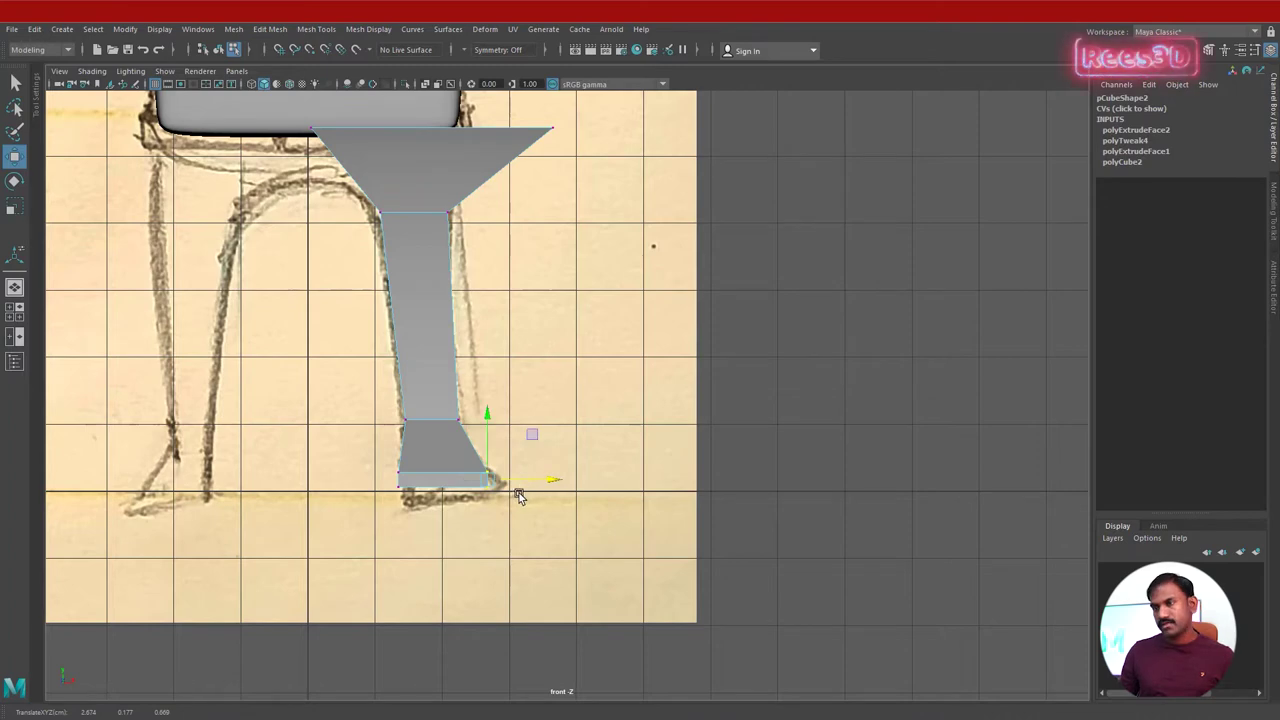
With X-ray on in the front view, reposition the inner and outer vertices at the base of the thigh on the sketch lines.
alt+middle_drag(455, 507, 370, 545)
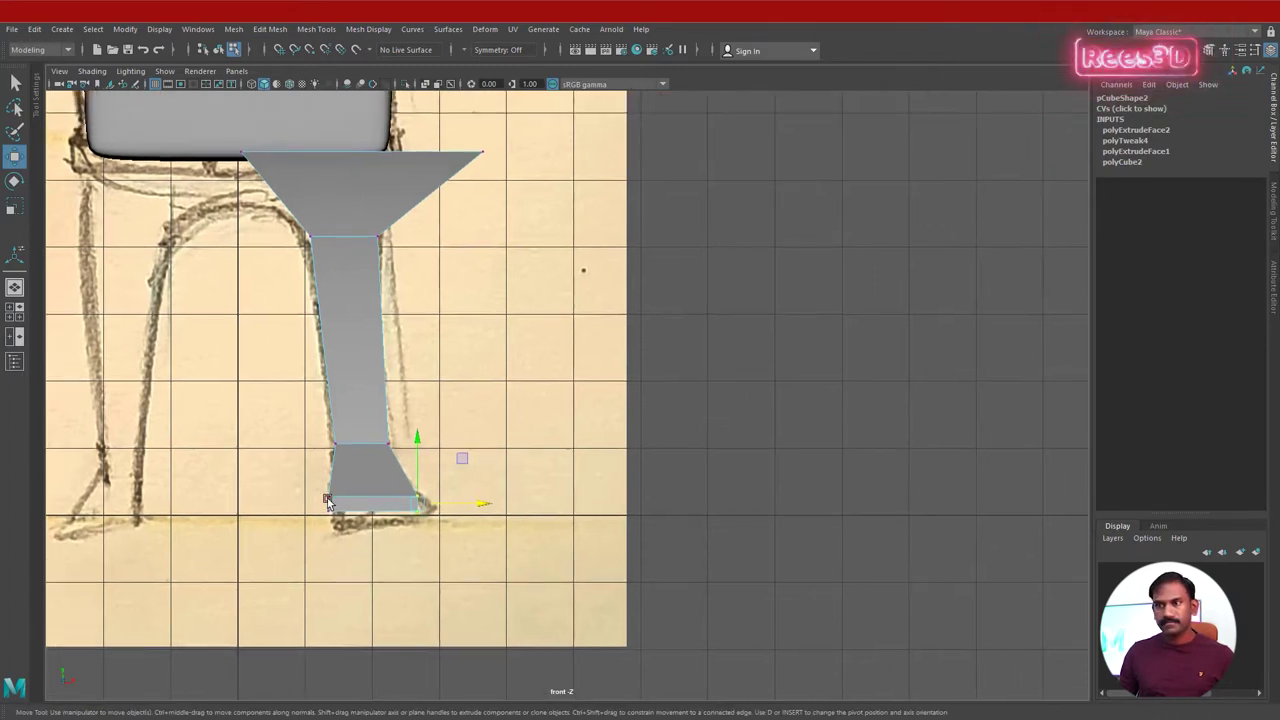
click(316, 519)
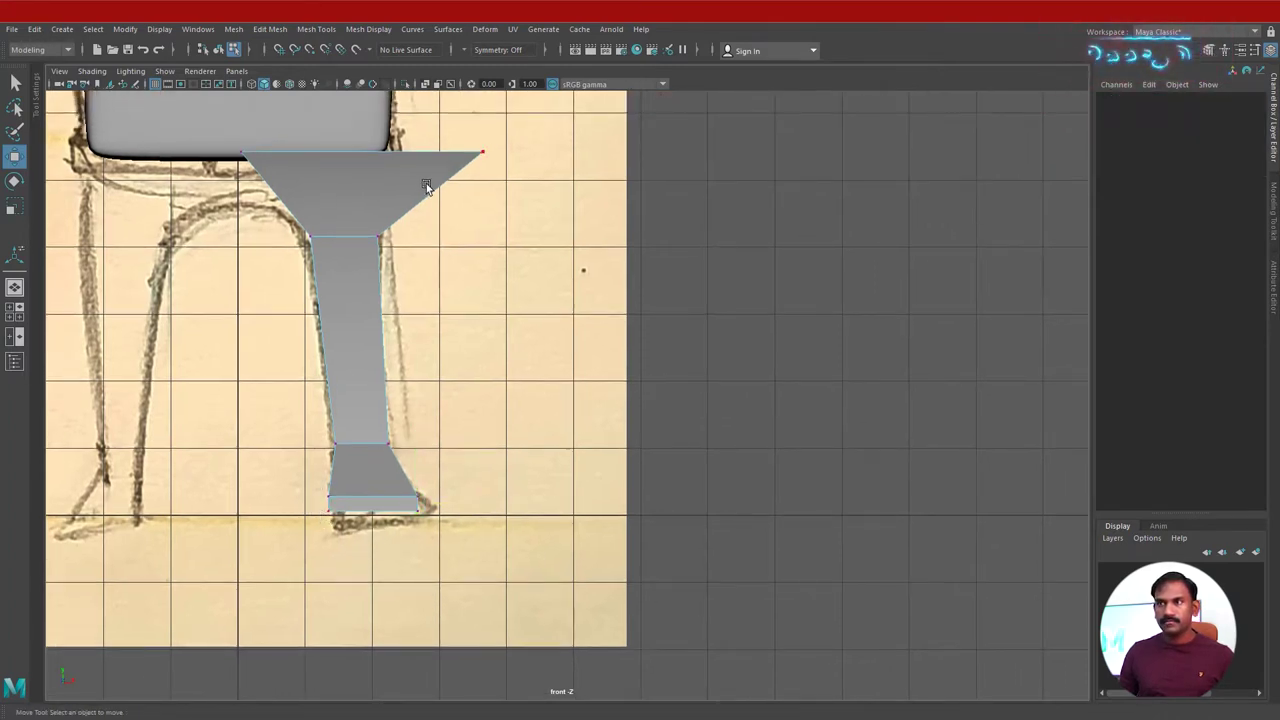
click(425, 84)
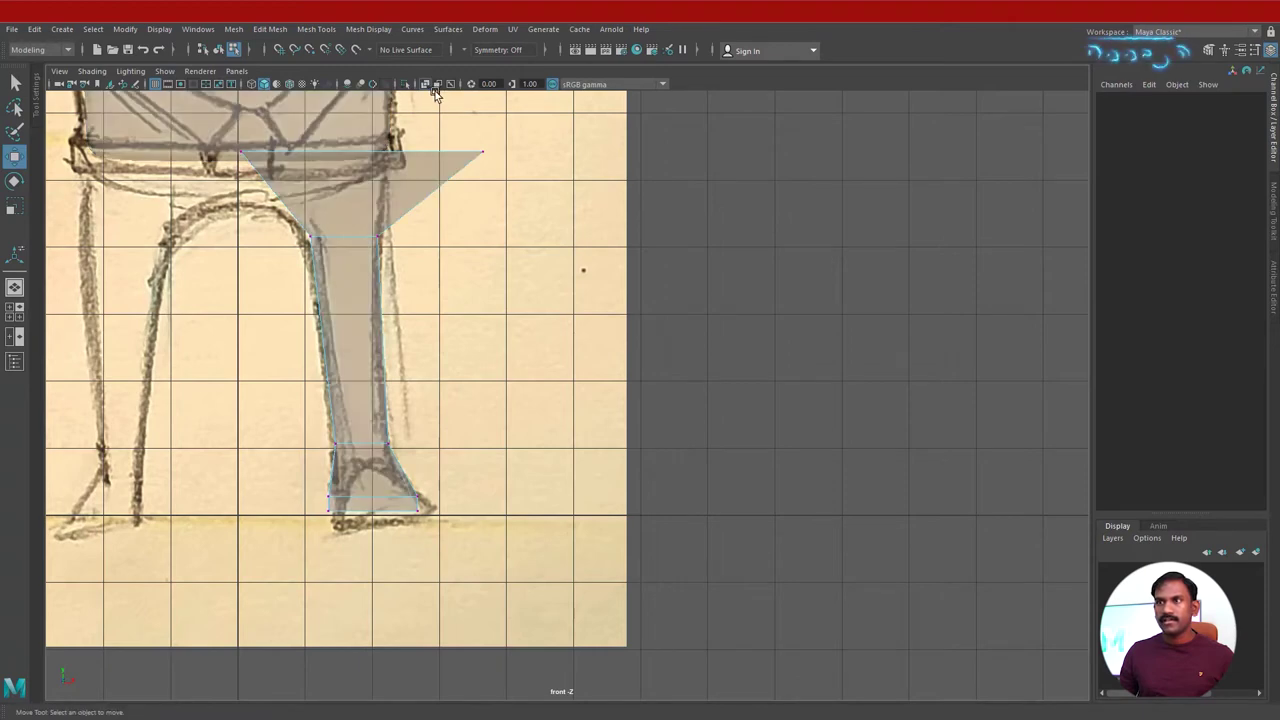
alt+middle_drag(358, 260, 354, 337)
click(304, 316)
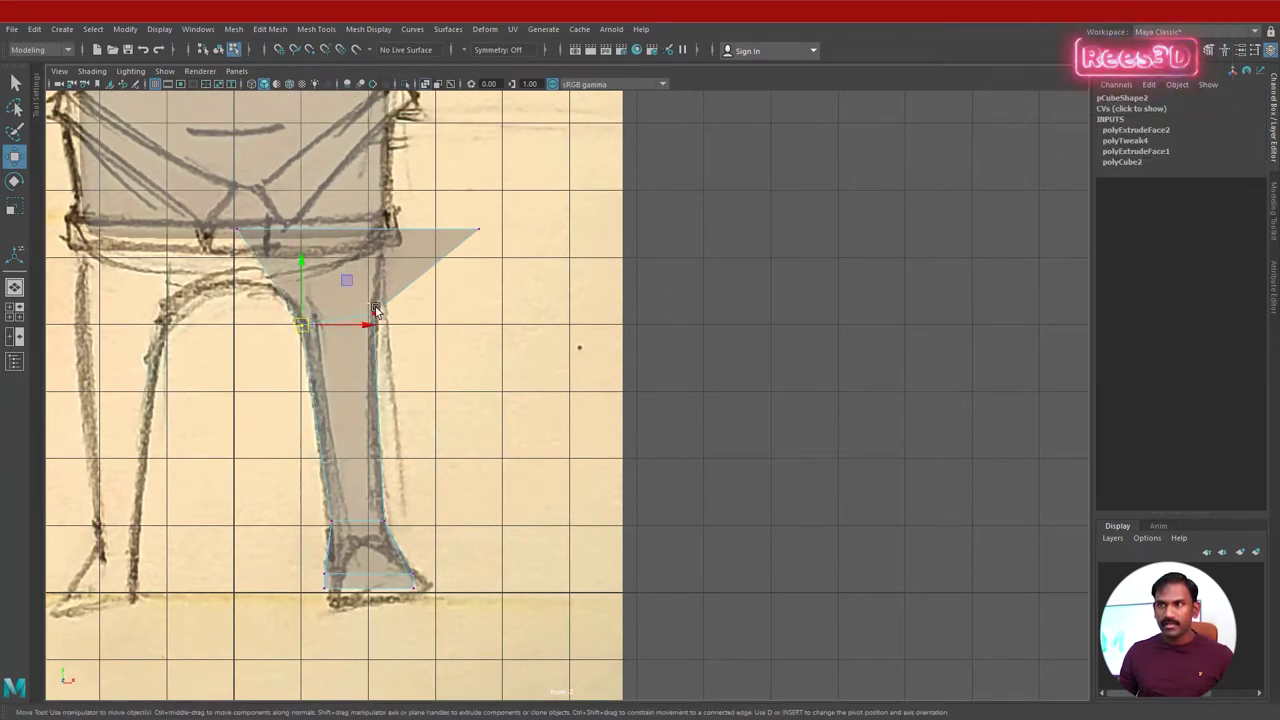
click(371, 307)
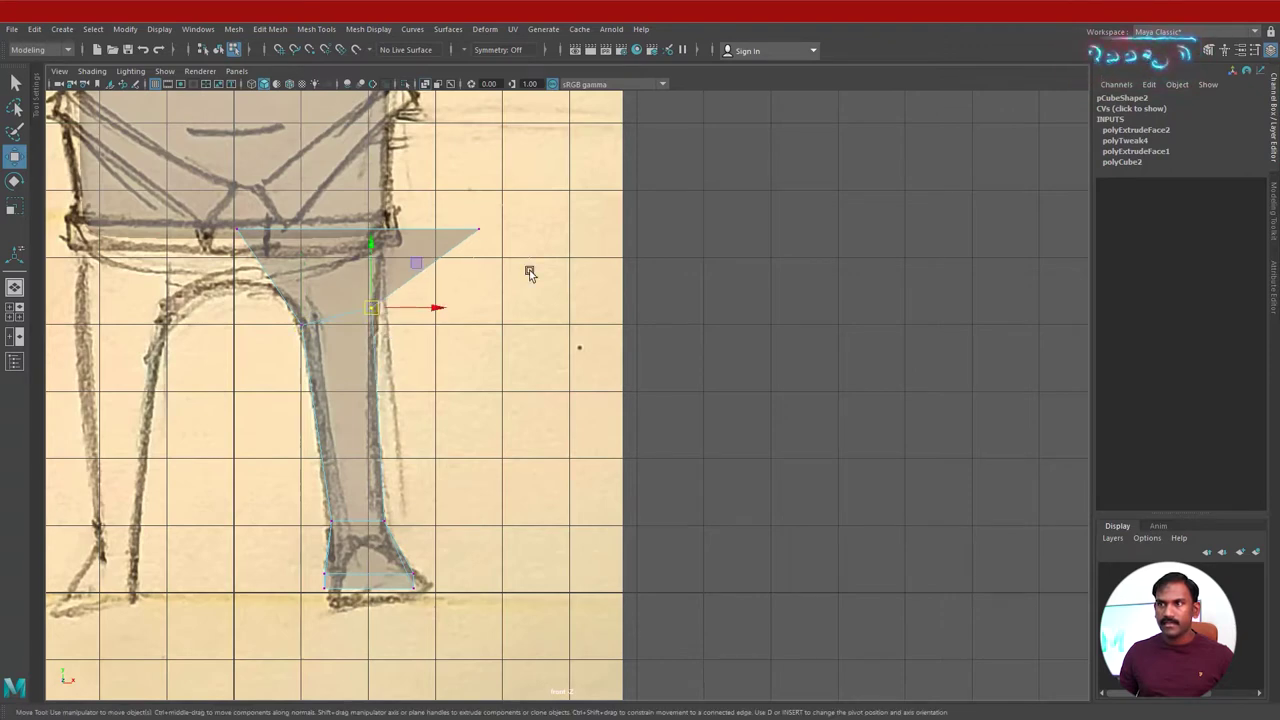
Move the thigh's top outer vertices in to about X 2.28 and its top inner vertices to about X 0.89.
click(478, 230)
drag(517, 229, 424, 231)
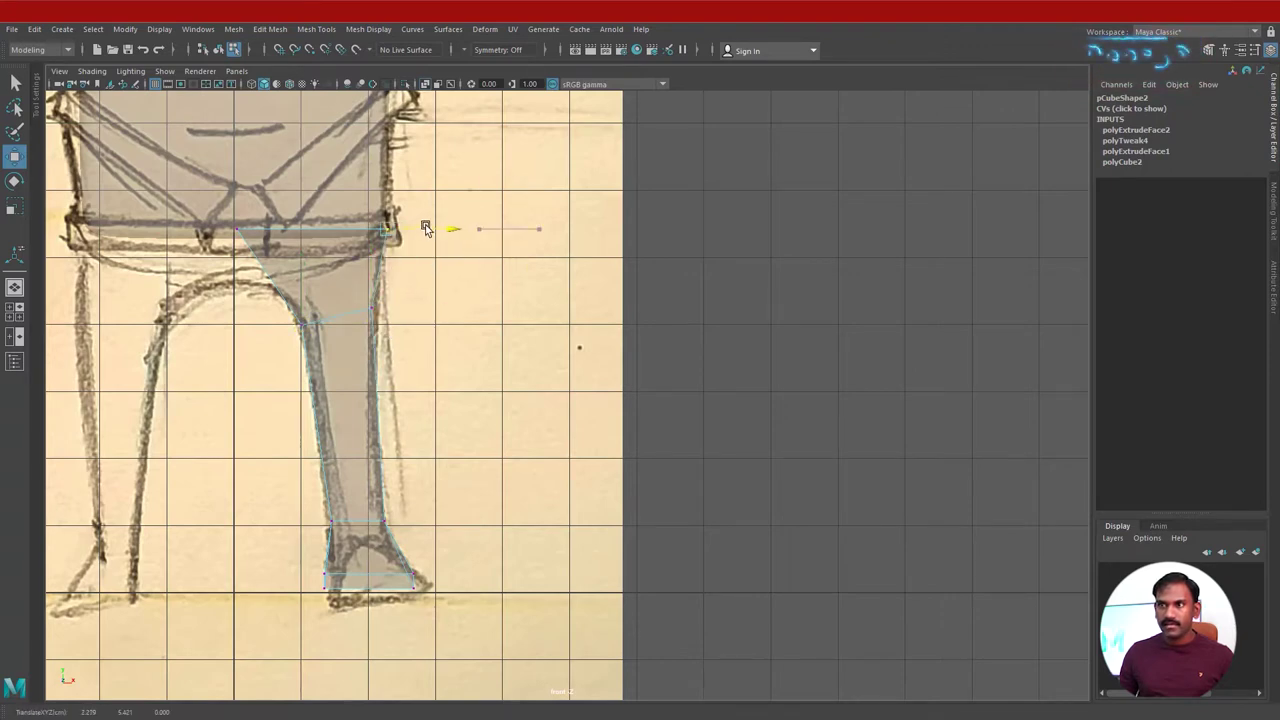
drag(217, 208, 354, 244)
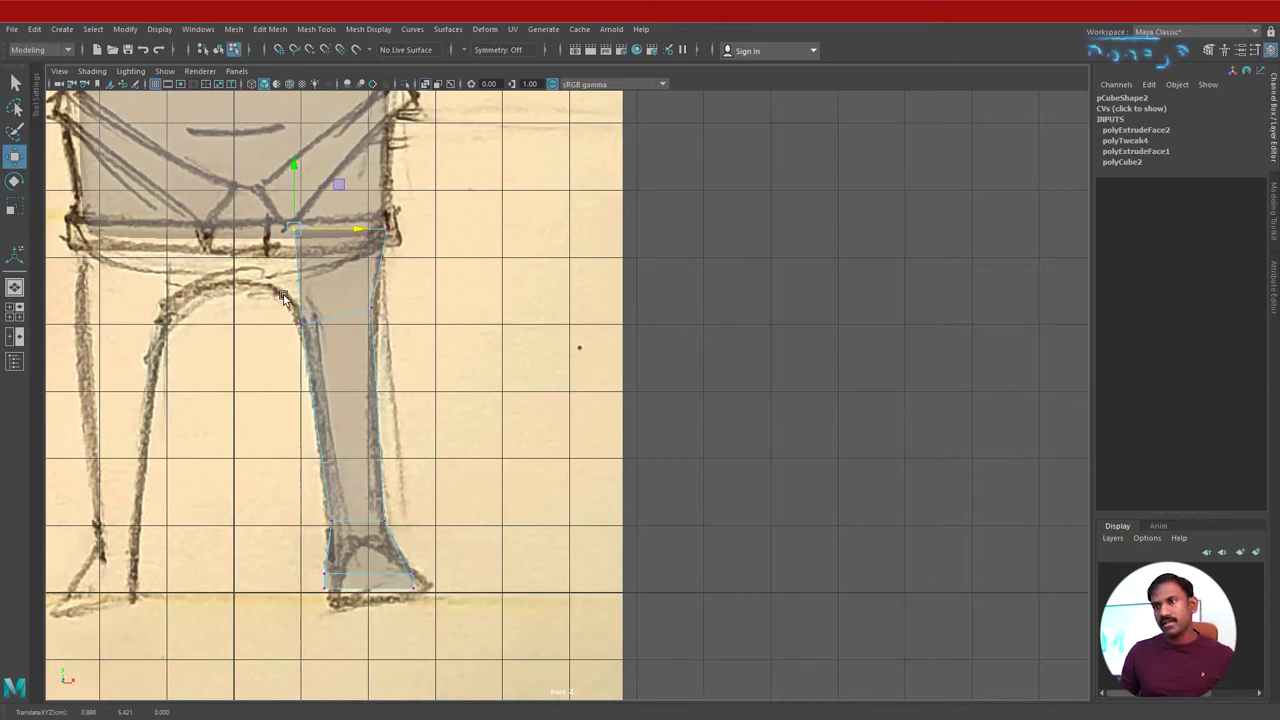
Extrude the thigh's inner face by about 0.747 units toward the body's centre line and compare it with the front sketch.
key(space)
key(space)
alt+drag(557, 369, 662, 369)
key(space)
key(space)
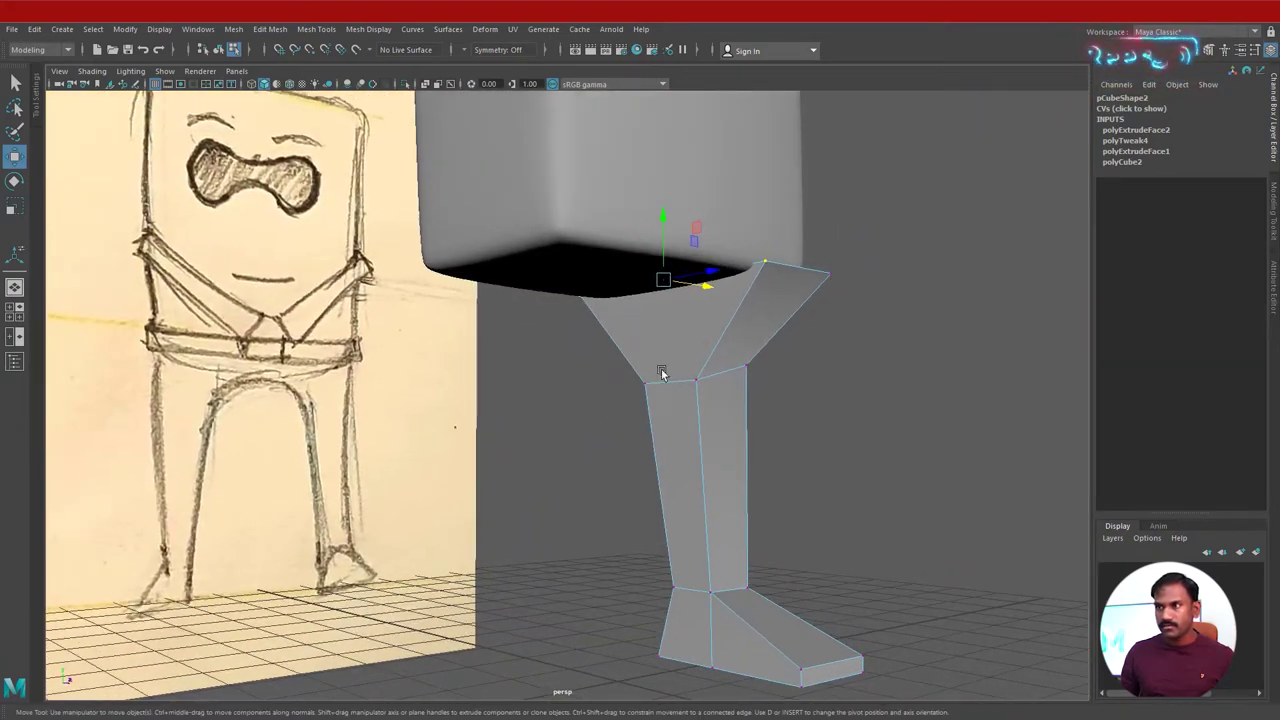
right_click(702, 331)
click(702, 366)
click(685, 338)
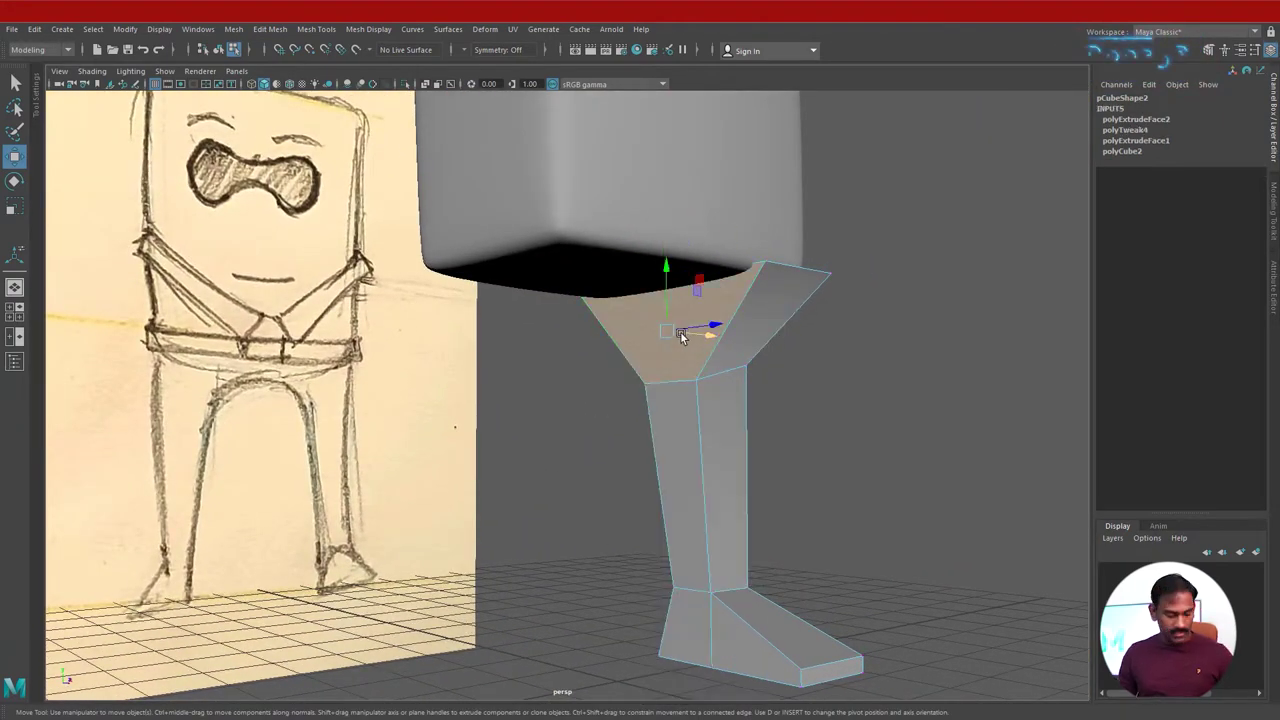
shift+right_drag(681, 337, 676, 368)
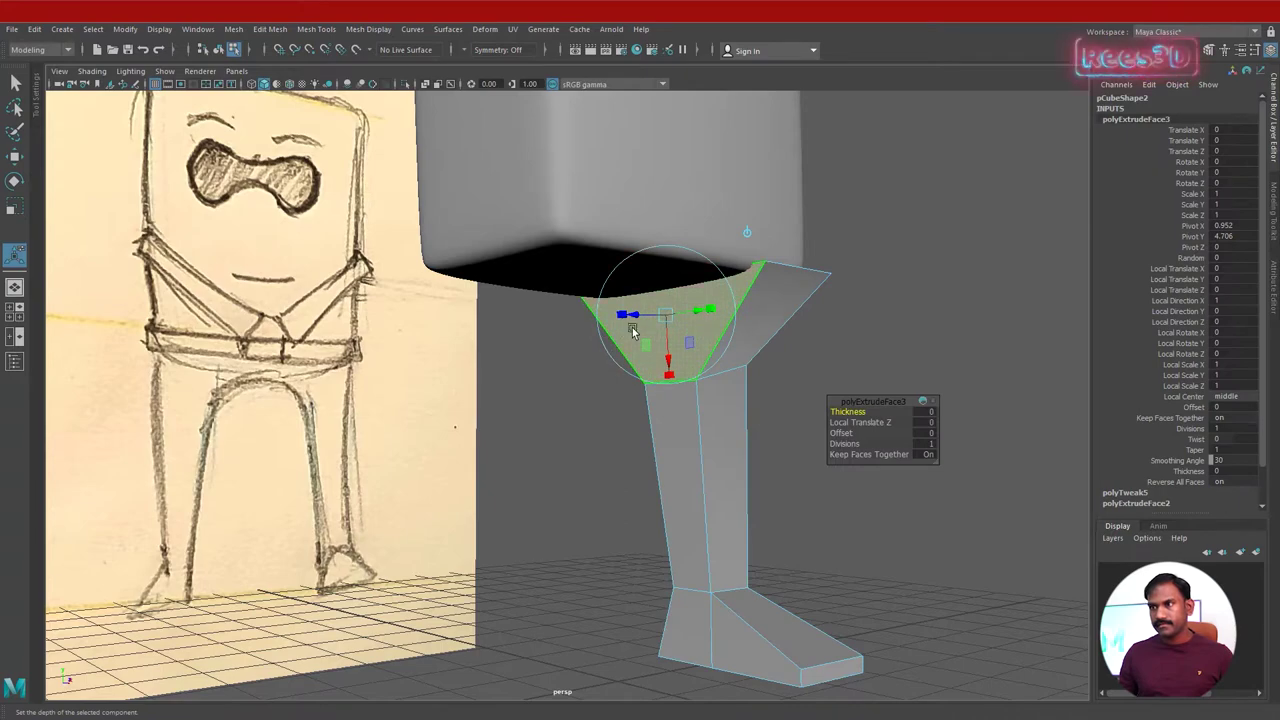
alt+drag(632, 327, 533, 300)
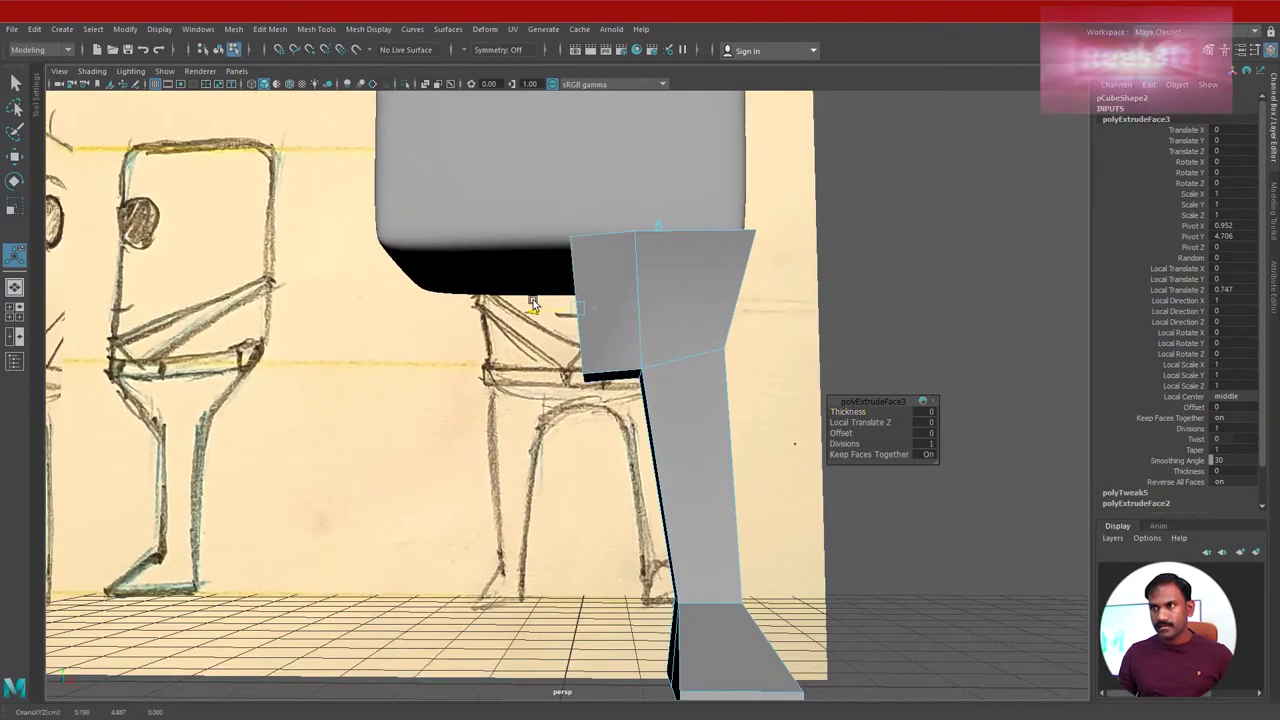
key(space)
key(space)
scroll(337, 450, up, 3)
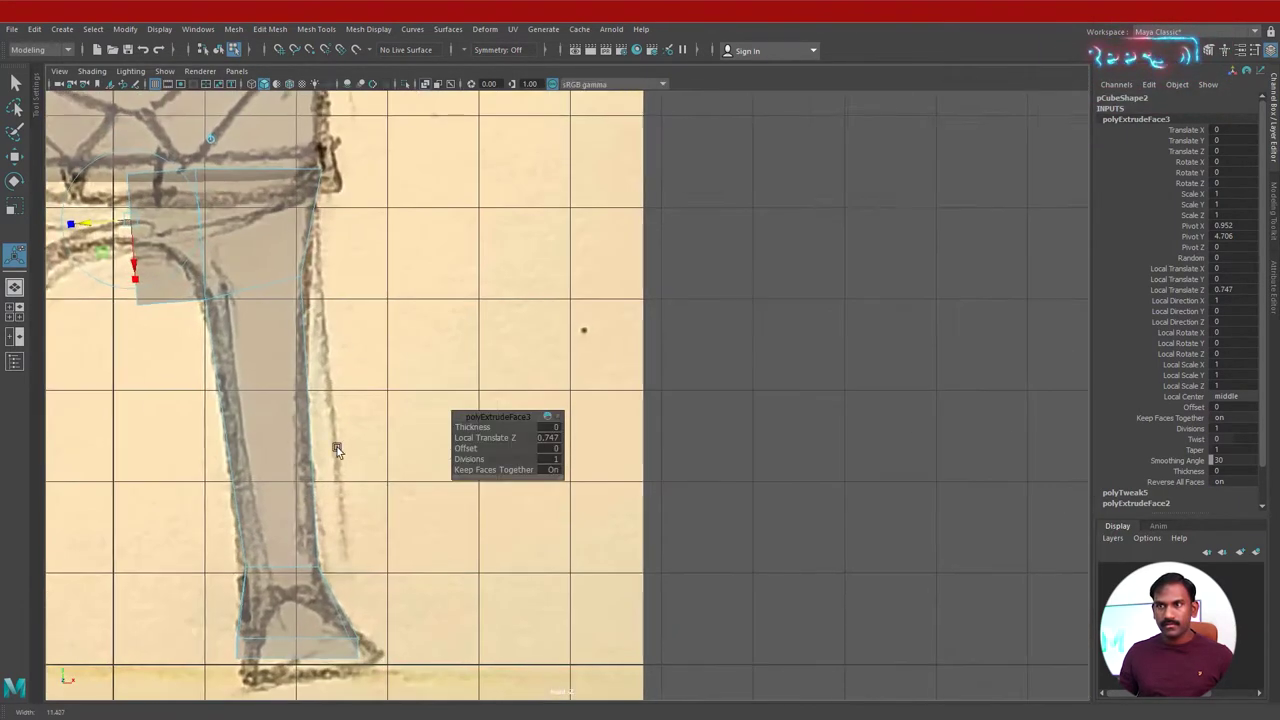
Switch the leg to vertex editing in the front view and select the lower inner corner of the extruded hip block.
alt+middle_drag(337, 450, 463, 546)
key(q)
key(F9)
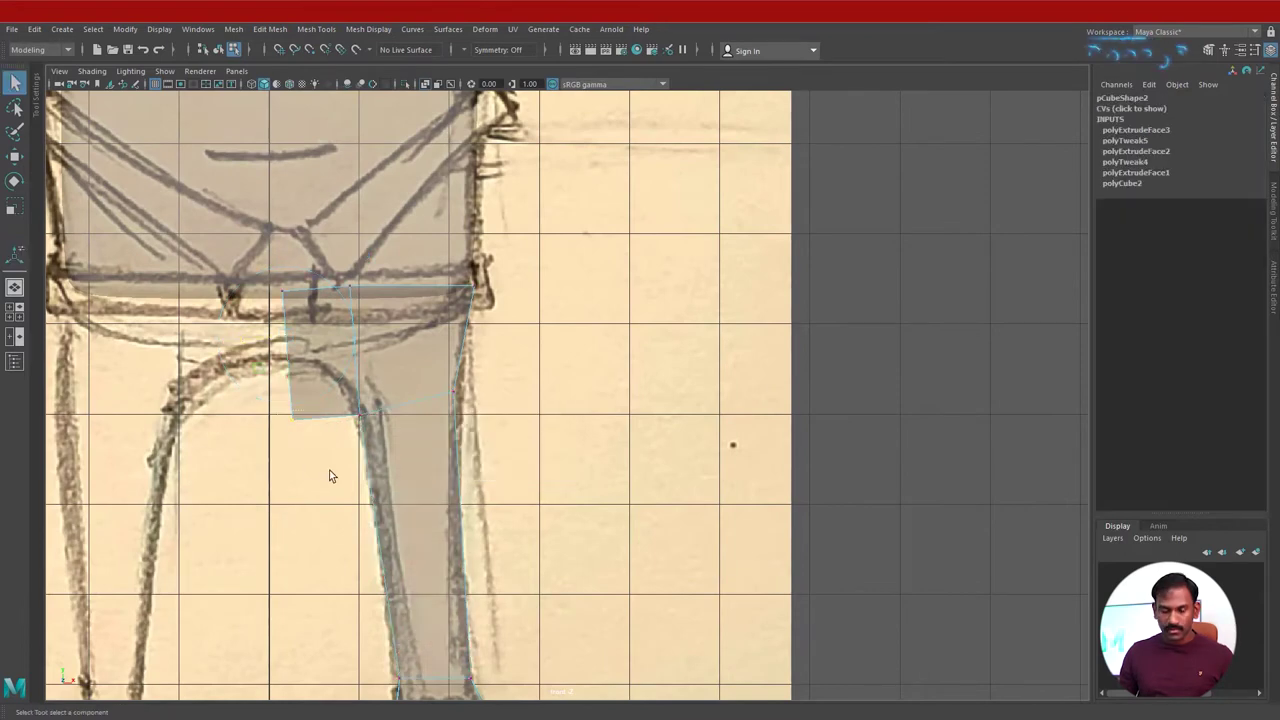
key(w)
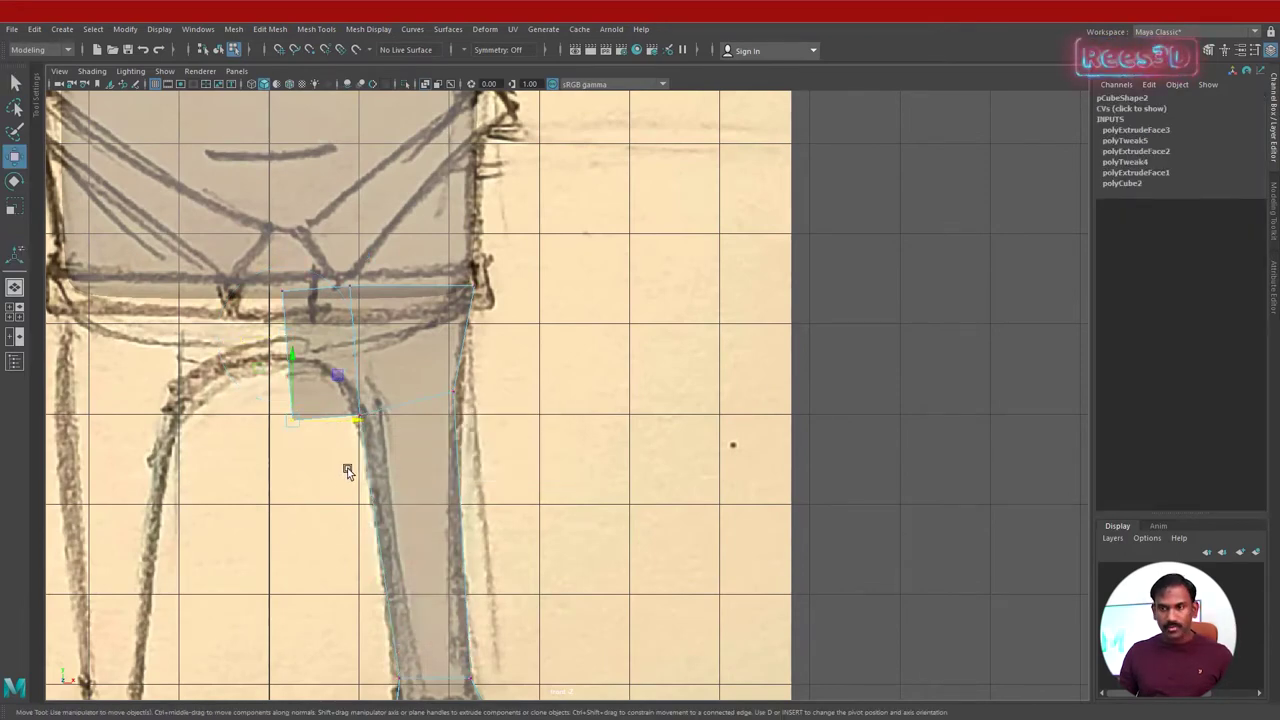
click(297, 426)
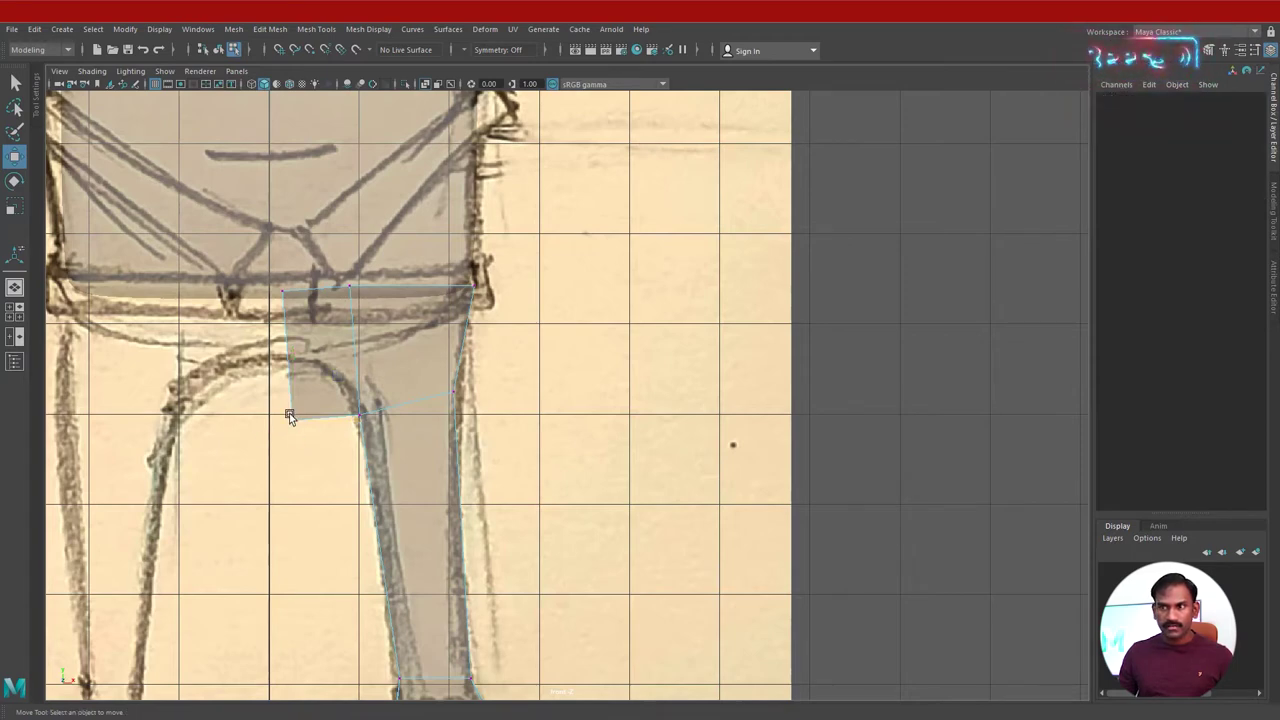
click(311, 435)
click(300, 480)
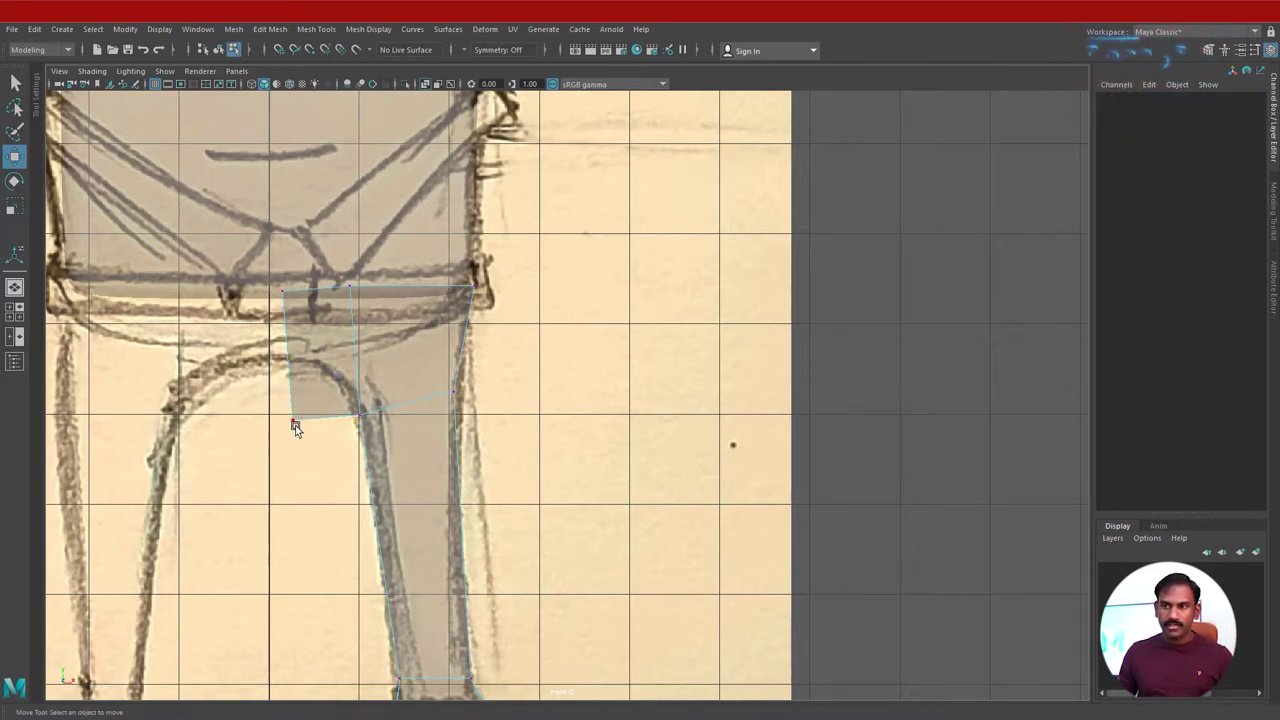
click(296, 419)
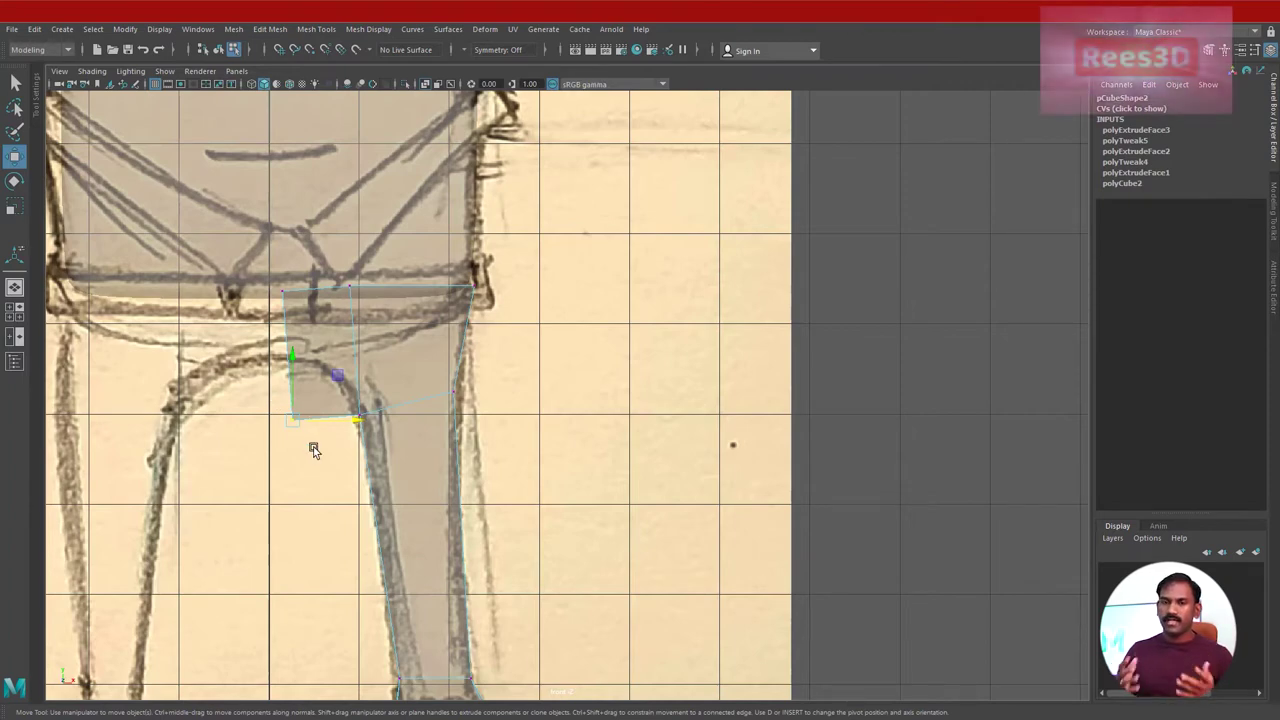
alt+right_drag(292, 494, 600, 509)
alt+middle_drag(370, 472, 567, 495)
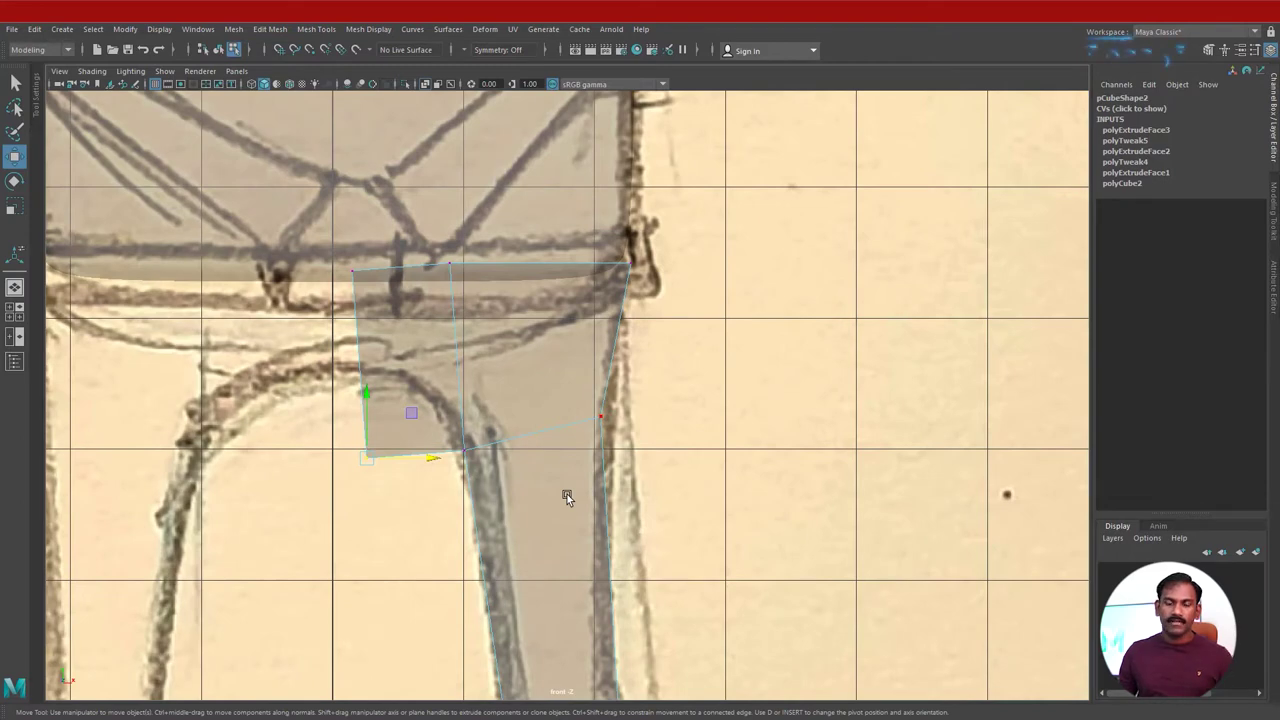
click(390, 514)
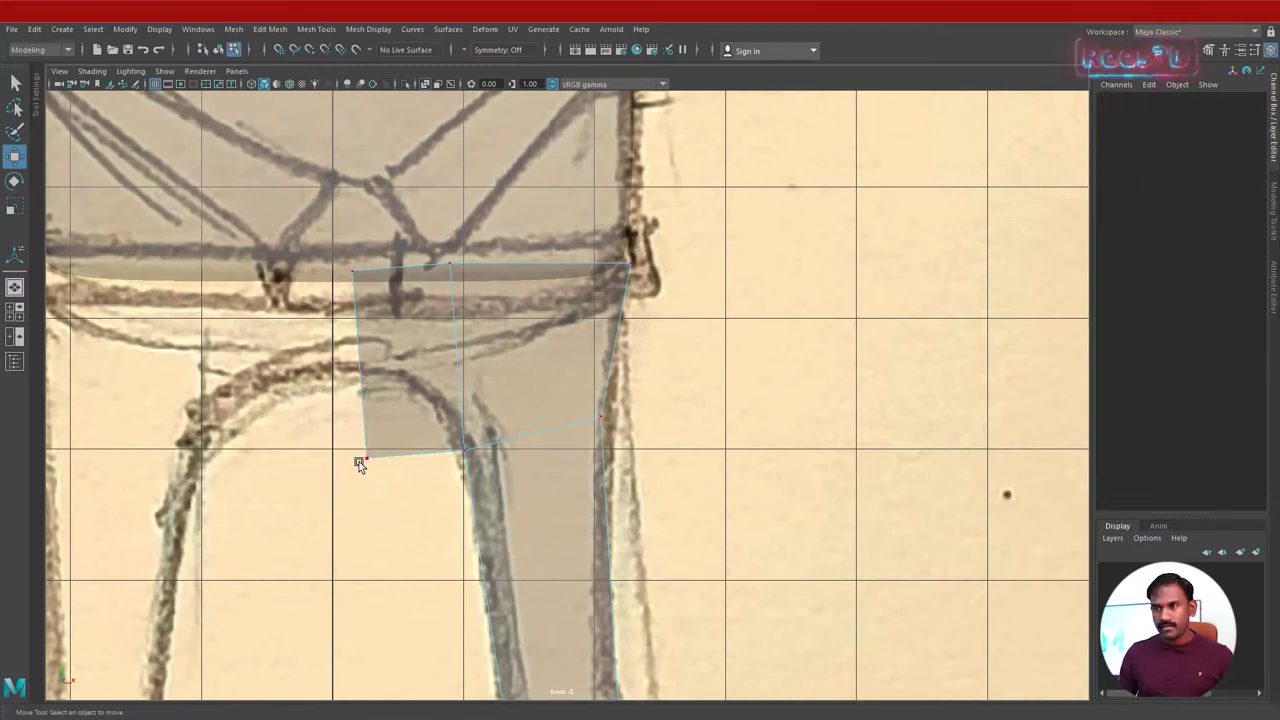
drag(360, 455, 324, 420)
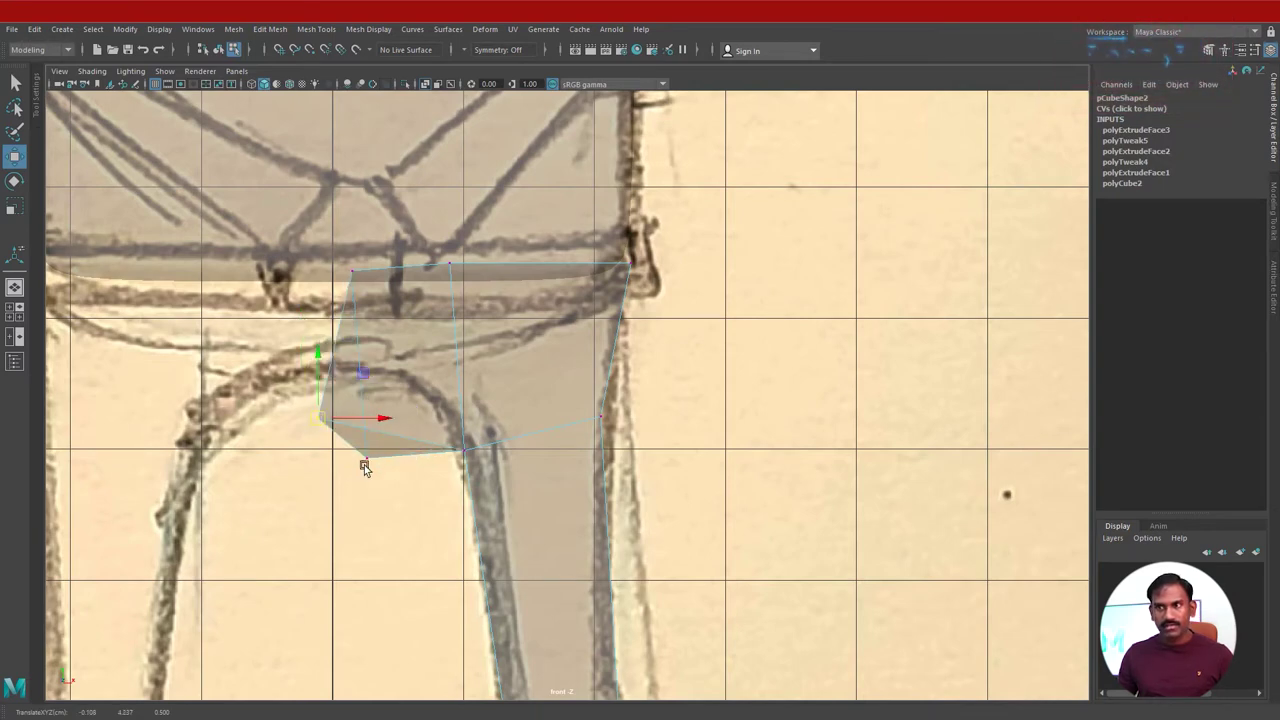
key(ctrl+z)
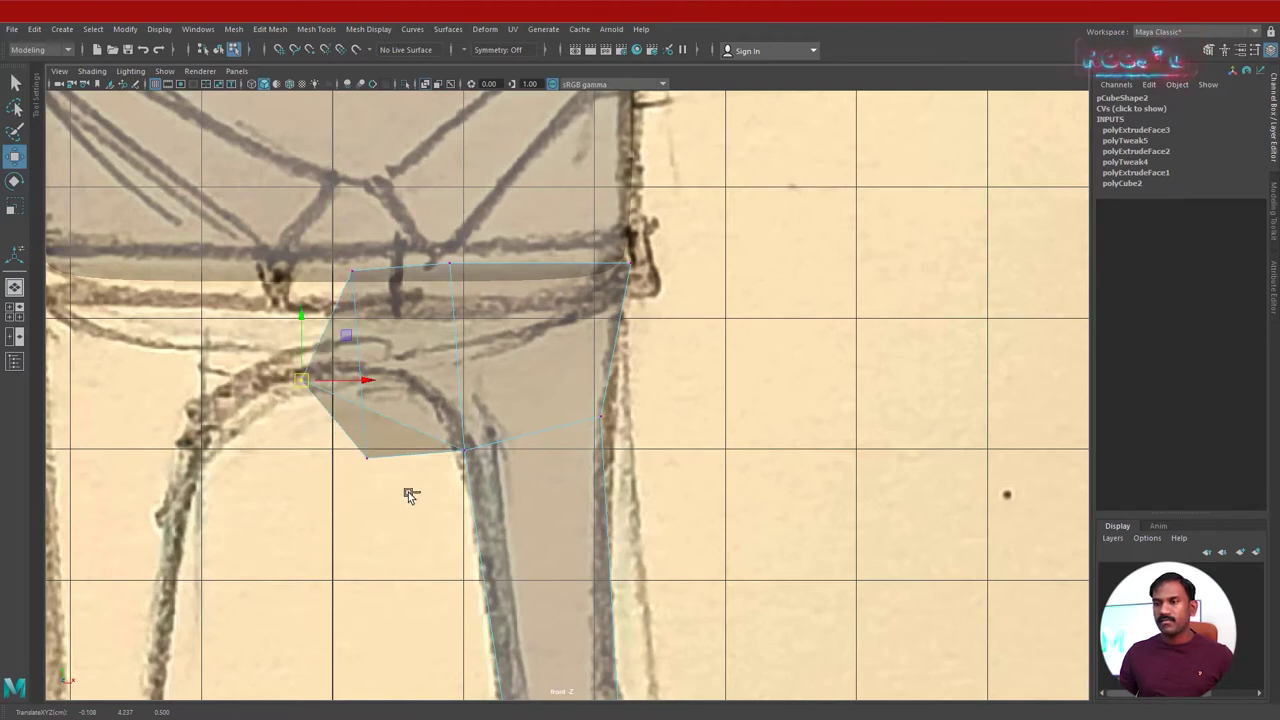
key(ctrl+z)
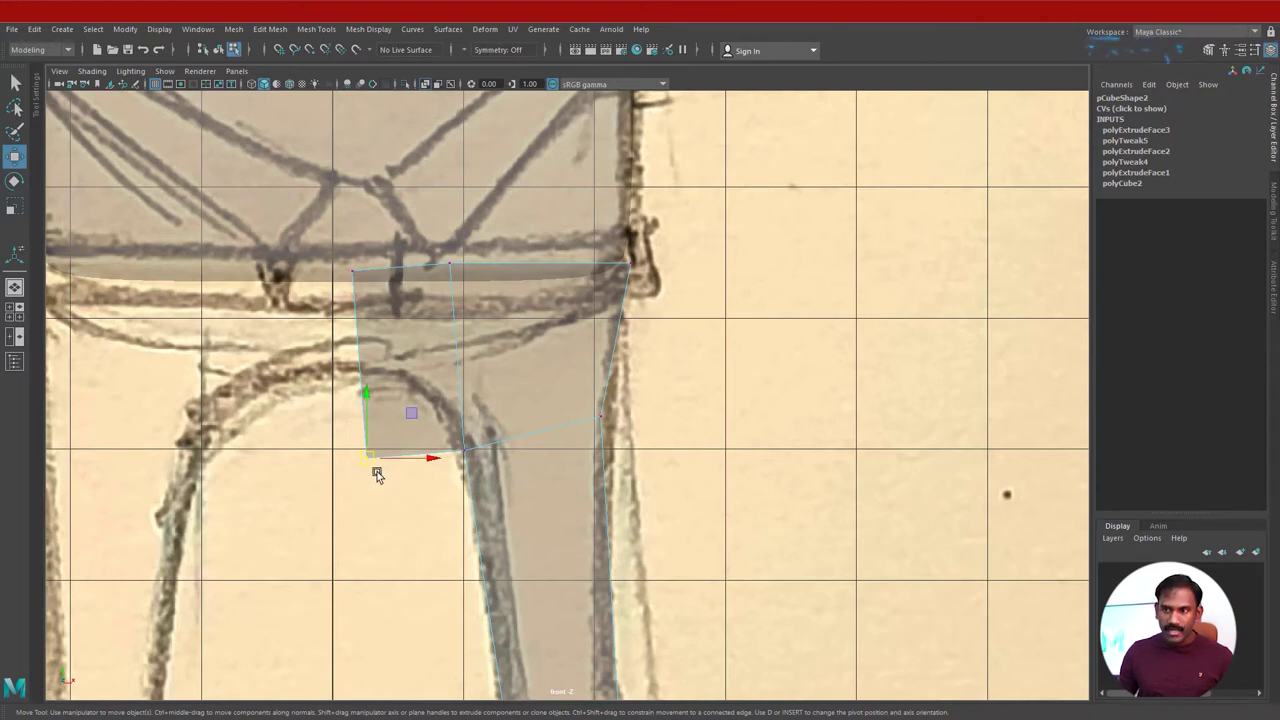
Move the hip block's lower inner vertices up to the crotch arch at about Y 4.63 and snap them to the centre line.
drag(371, 463, 329, 367)
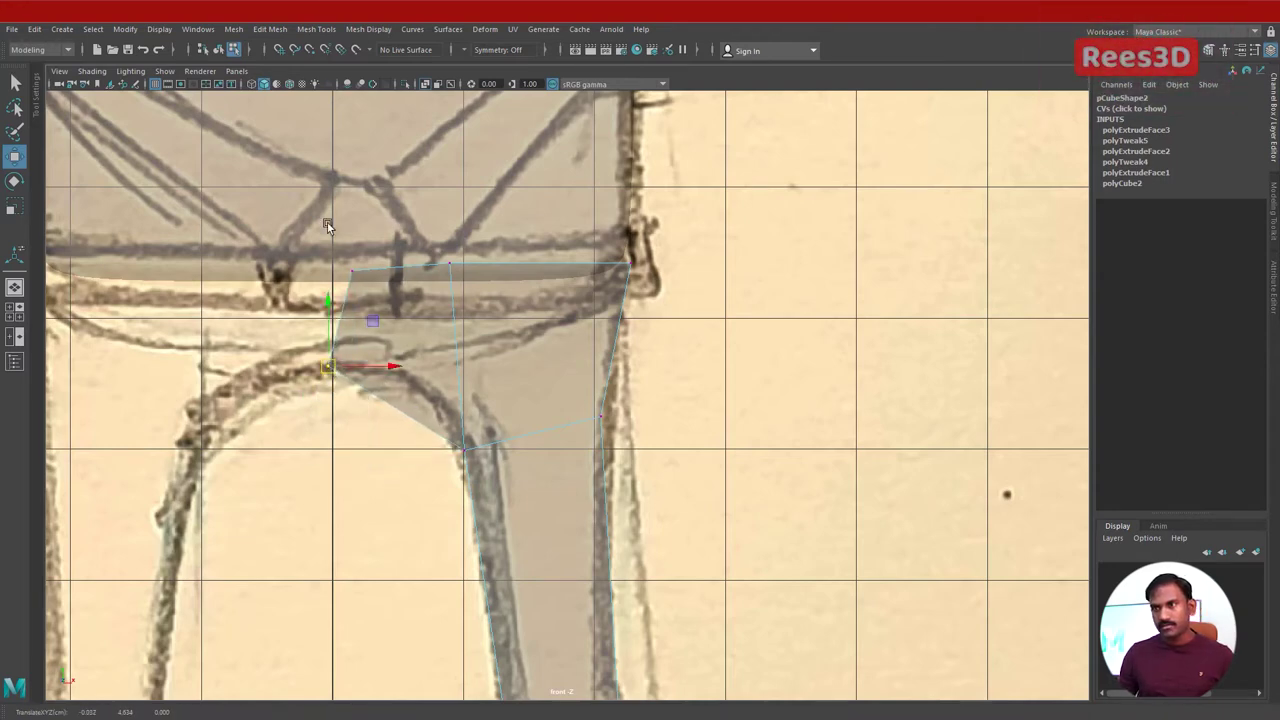
drag(327, 222, 388, 310)
drag(309, 348, 361, 426)
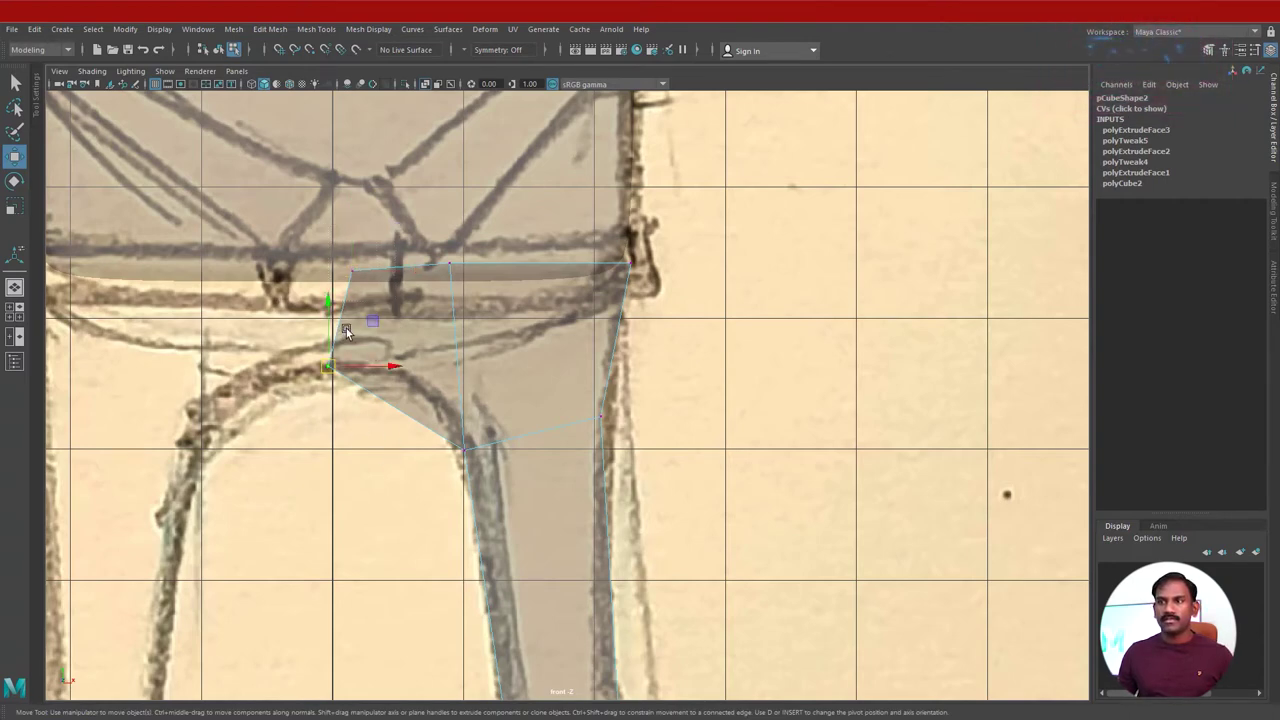
click(279, 50)
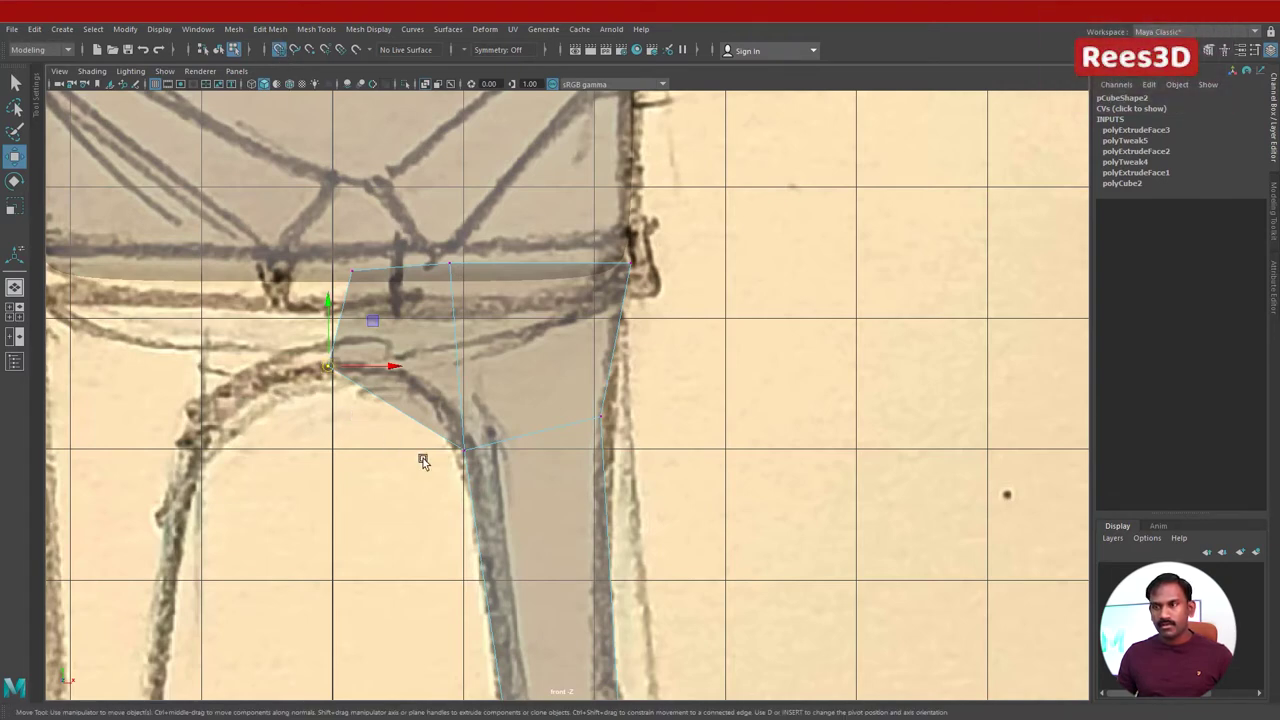
drag(383, 370, 326, 366)
Snap the hip block's top inner vertices to the centre line and raise them level with its top edge at about Y 5.42.
click(352, 271)
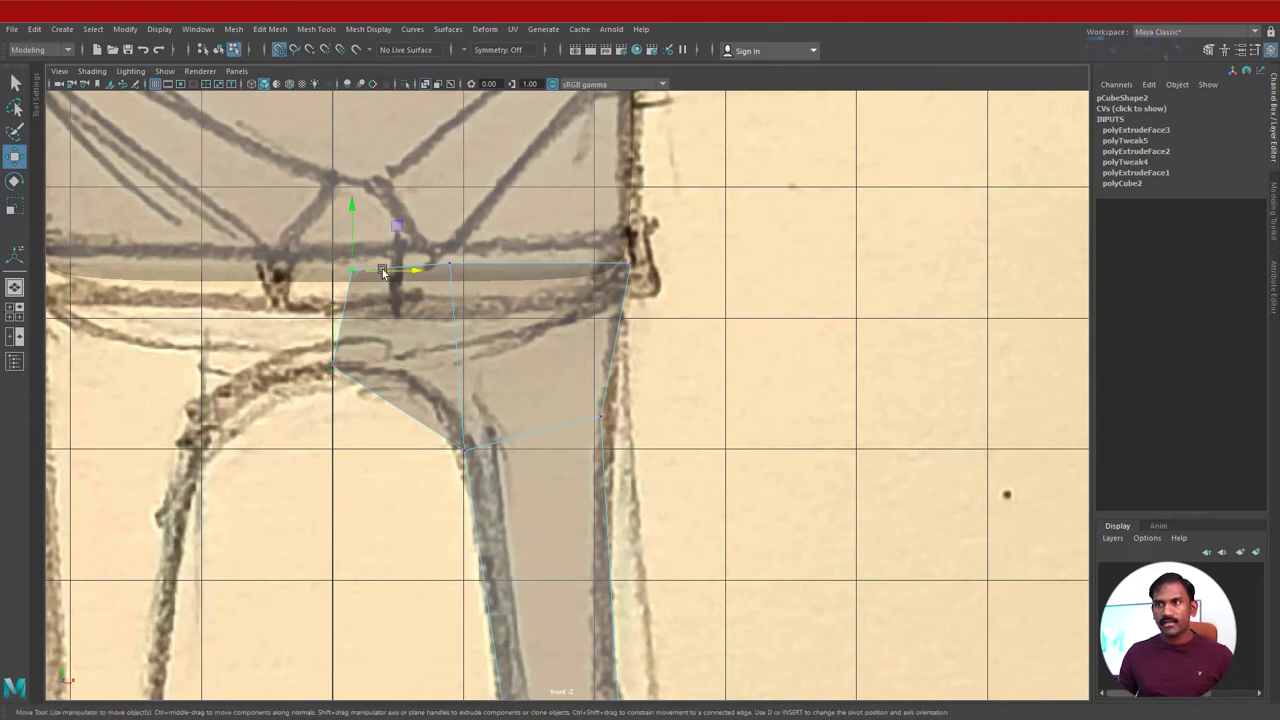
drag(393, 277, 373, 276)
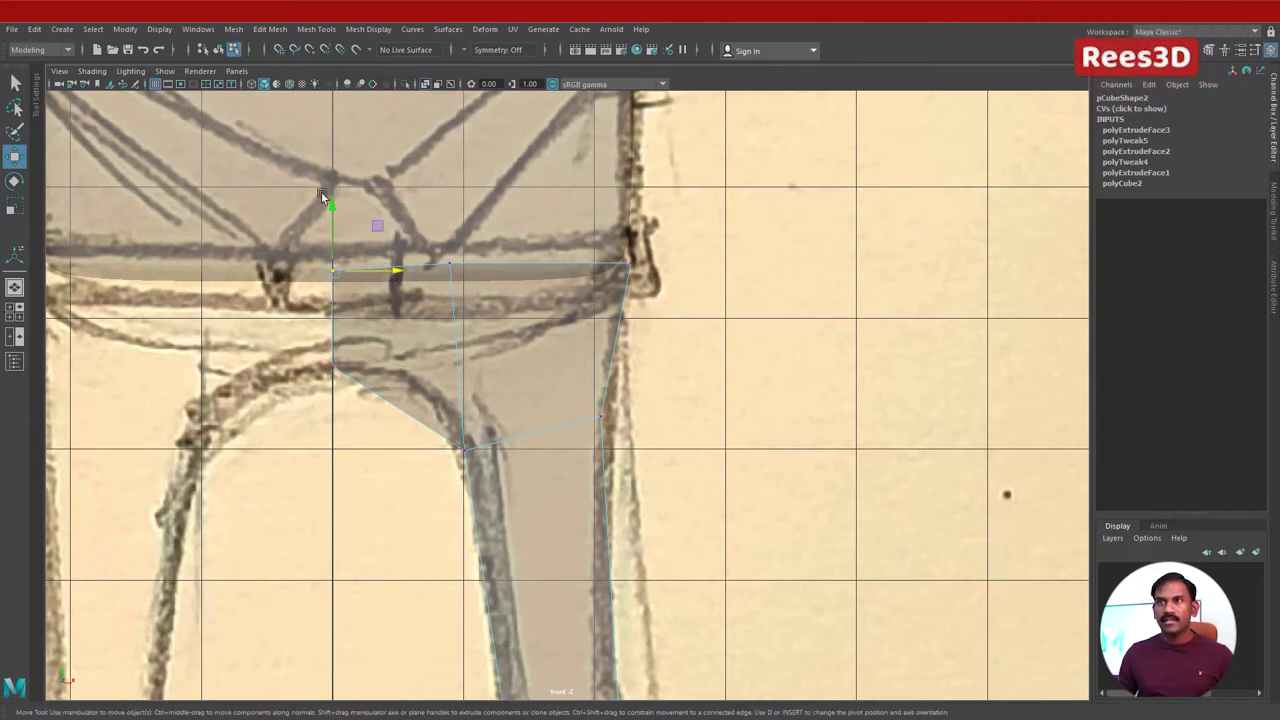
drag(333, 208, 337, 204)
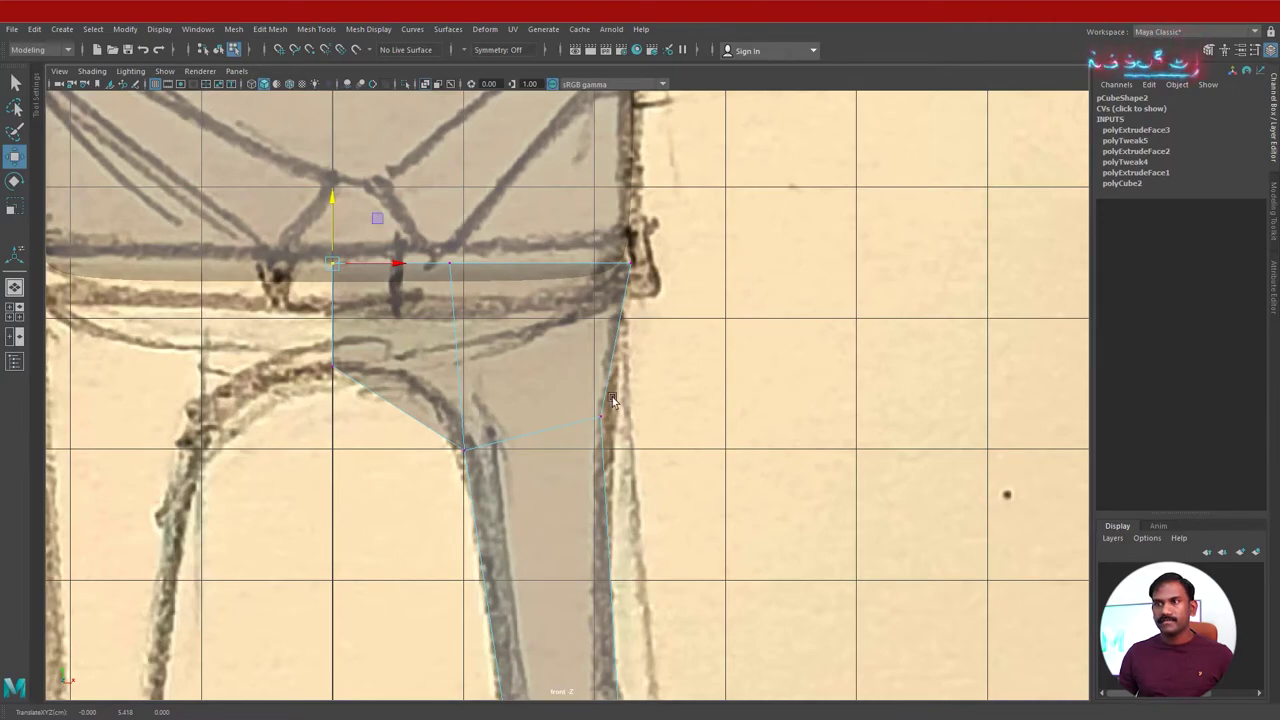
Inspect the reshaped leg from several sides in the perspective view, both with smooth preview and as the unsmoothed mesh.
right_drag(612, 400, 600, 429)
key(space)
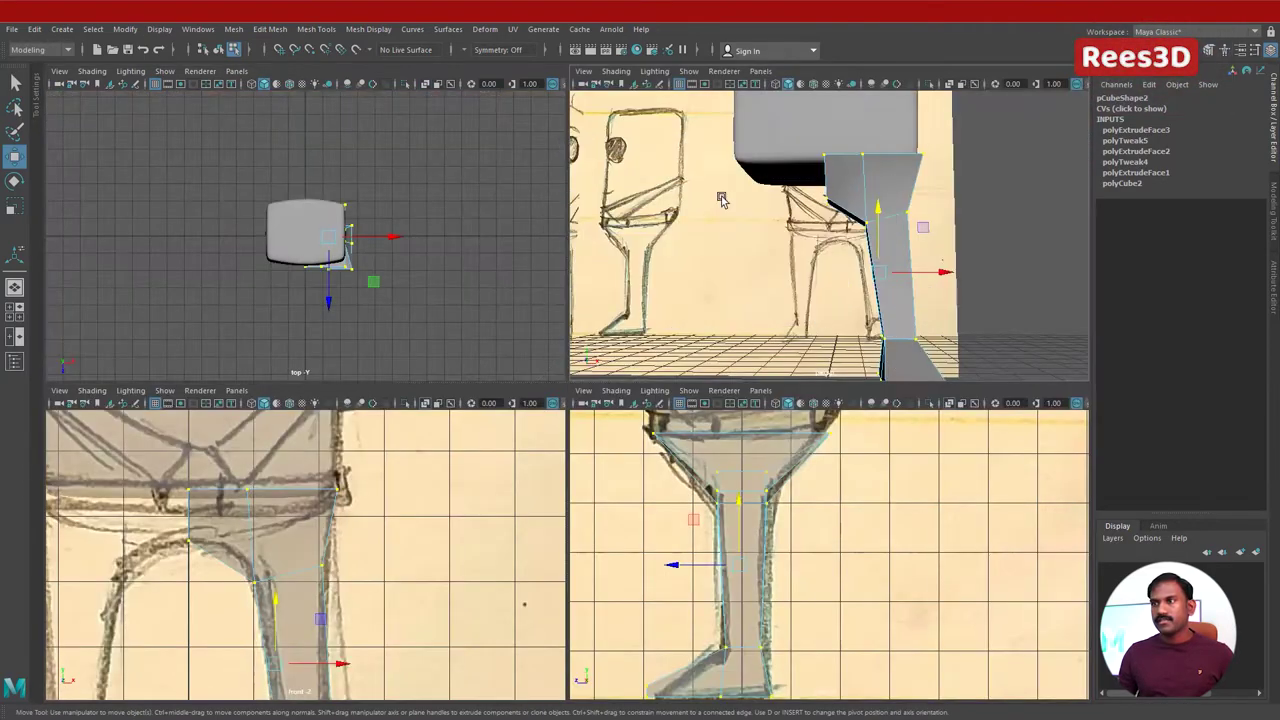
key(space)
alt+drag(565, 398, 459, 404)
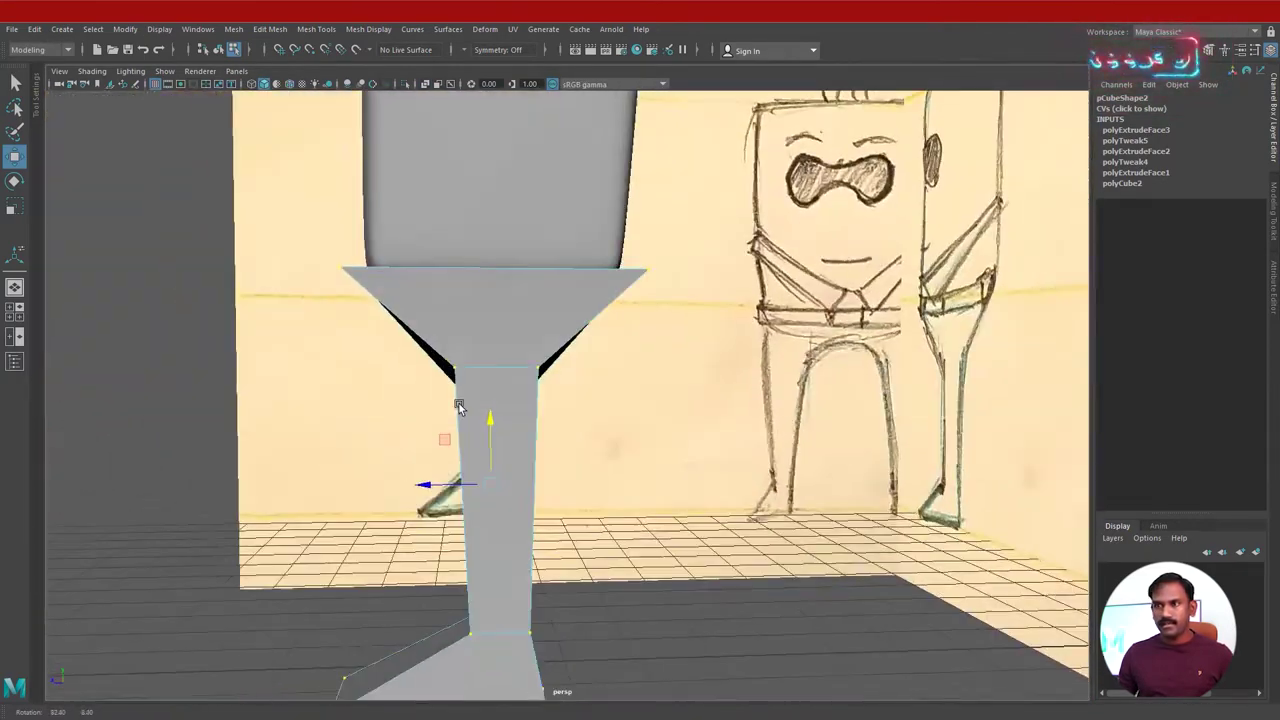
right_drag(459, 406, 457, 422)
mouse_move(457, 422)
alt+mouse_down()
mouse_move(559, 452)
mouse_move(792, 380)
mouse_move(704, 413)
alt+mouse_up()
key(3)
mouse_move(769, 296)
alt+mouse_down()
mouse_move(609, 394)
mouse_move(662, 385)
mouse_move(606, 458)
mouse_move(609, 423)
alt+mouse_up()
key(1)
Select the thigh's top faces in the perspective view and extrude them upward by about 1.293 units.
right_drag(630, 345, 634, 305)
alt+drag(608, 382, 560, 337)
double_click(560, 337)
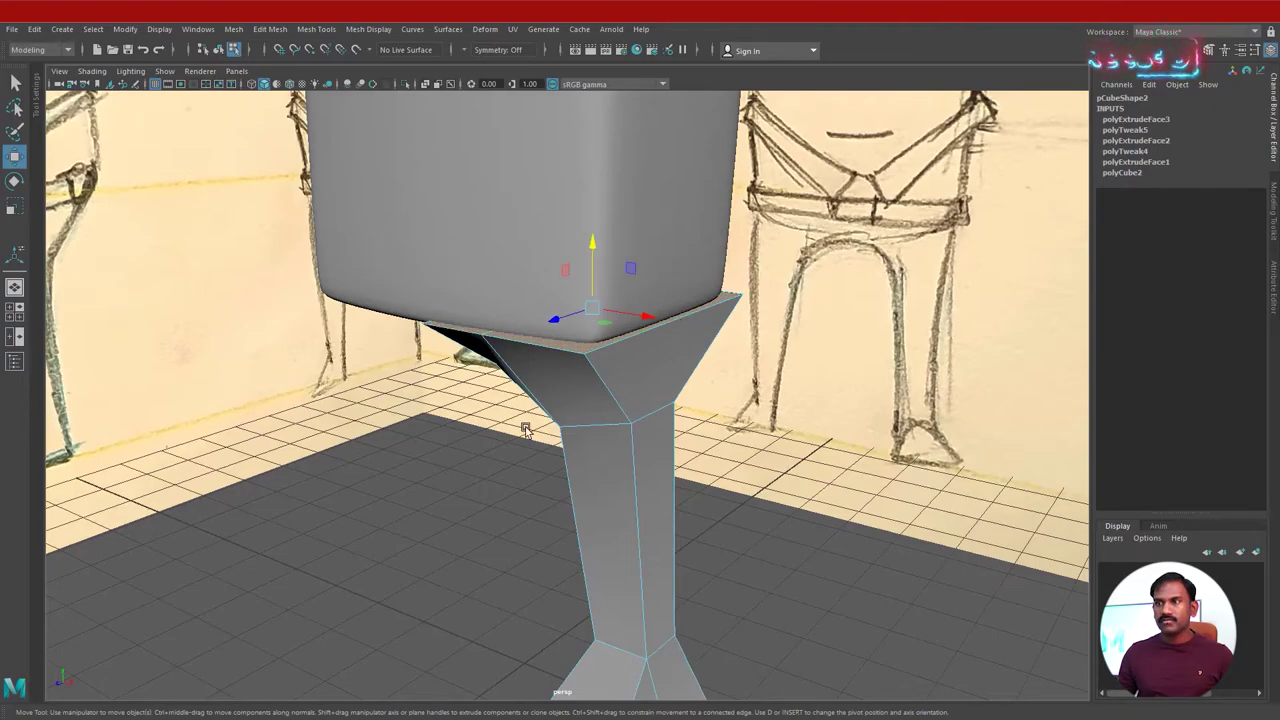
alt+drag(525, 428, 647, 410)
shift+right_drag(720, 312, 609, 336)
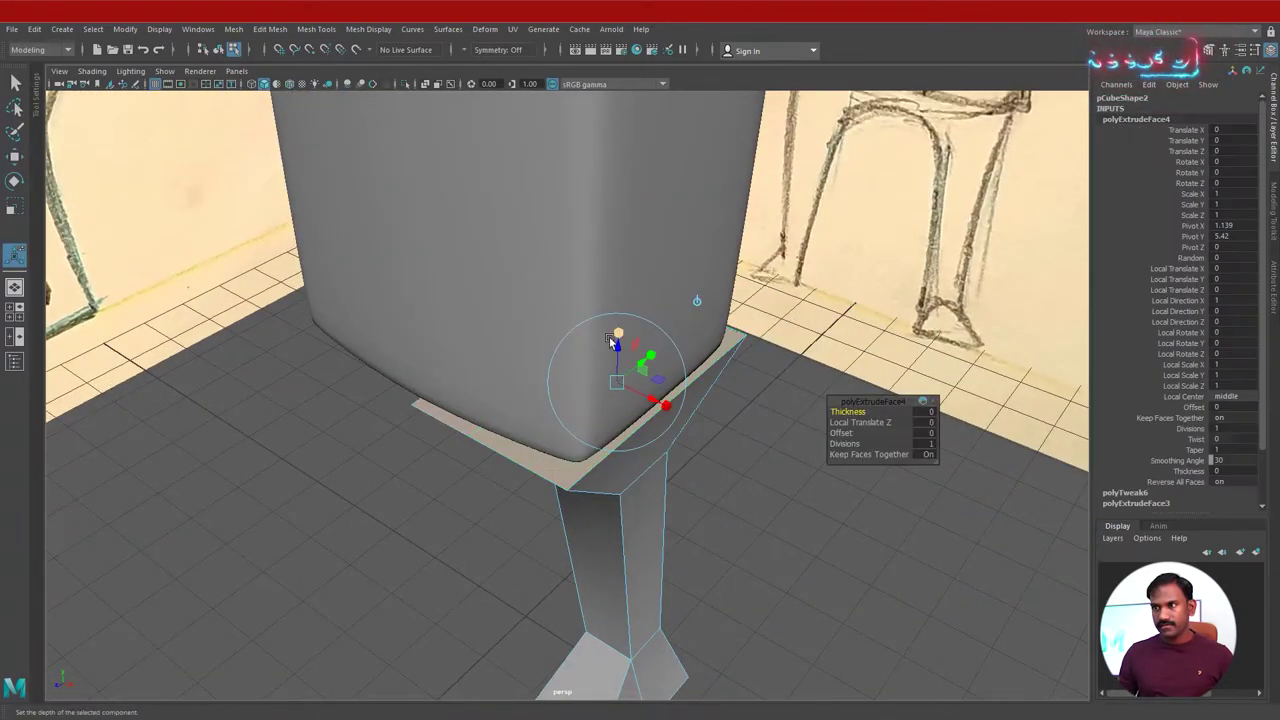
drag(618, 347, 612, 245)
mouse_move(618, 395)
alt+mouse_down()
mouse_move(671, 329)
mouse_move(780, 329)
mouse_move(682, 316)
mouse_move(586, 334)
alt+mouse_up()
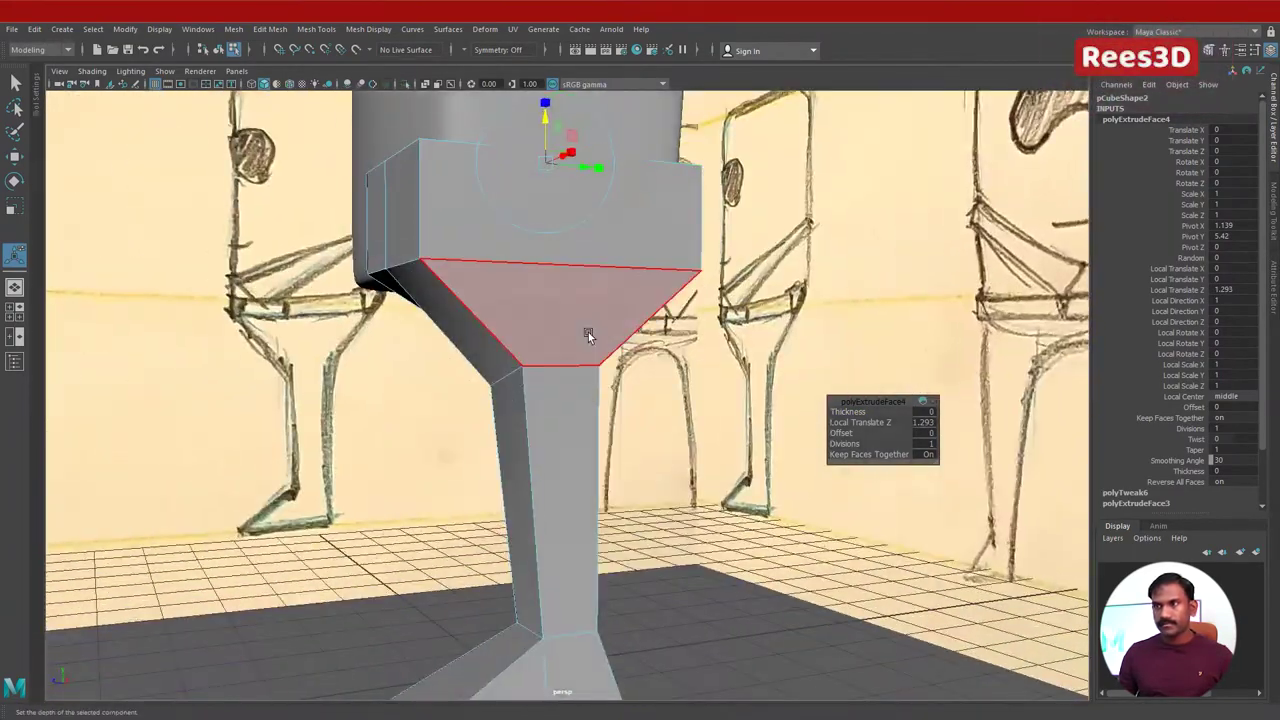
Reduce the top extrusion's height to about 0.342 units, checking it against the belt in the front sketch.
key(space)
key(space)
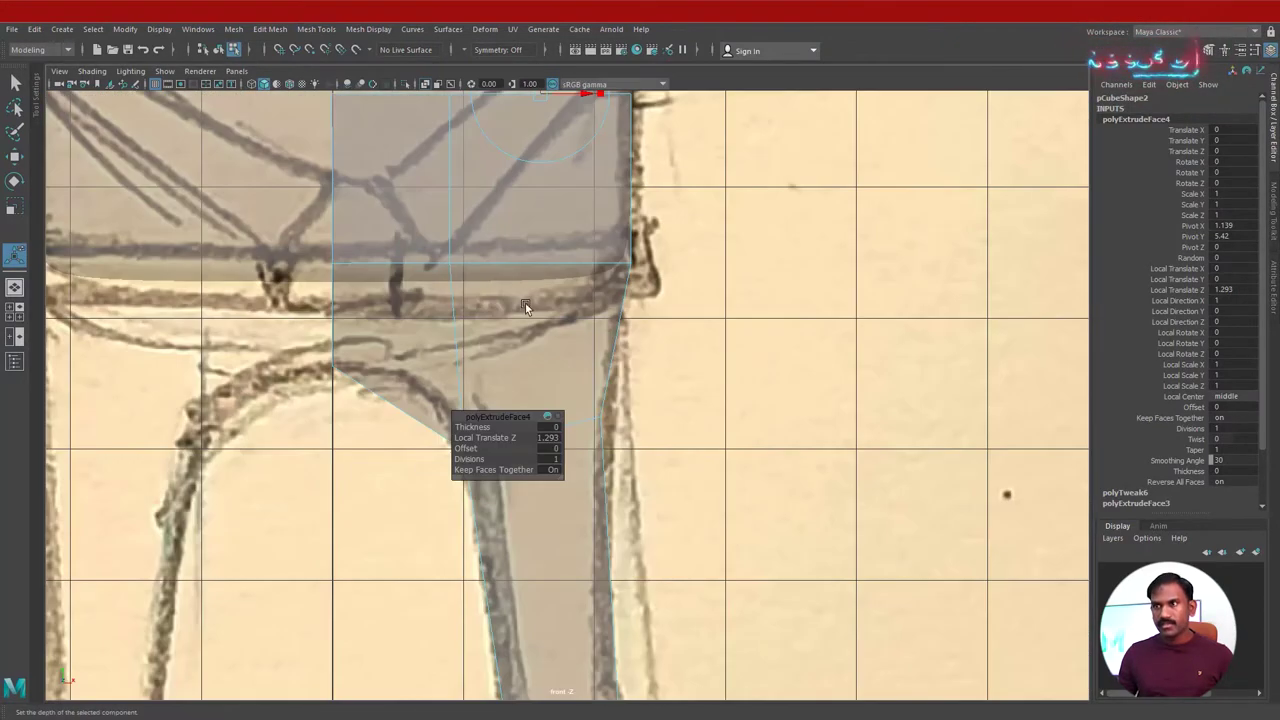
scroll(525, 303, up, 3)
alt+middle_drag(414, 512, 390, 435)
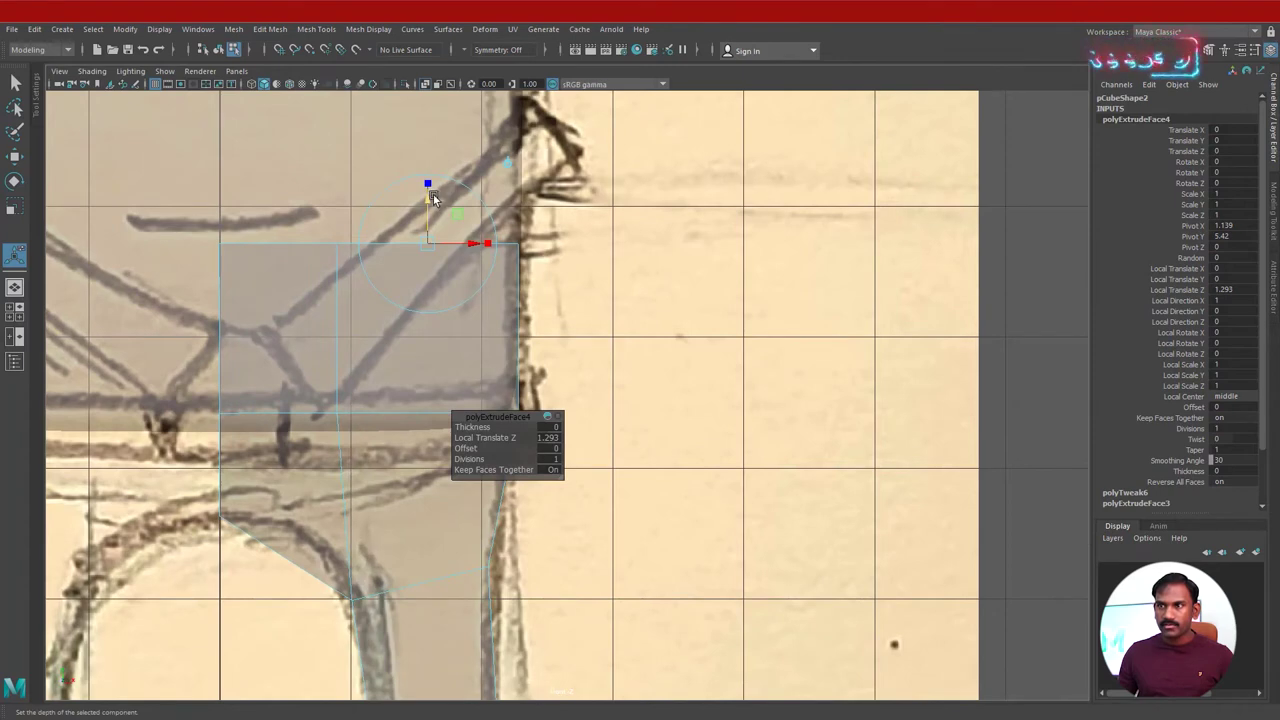
drag(434, 193, 463, 348)
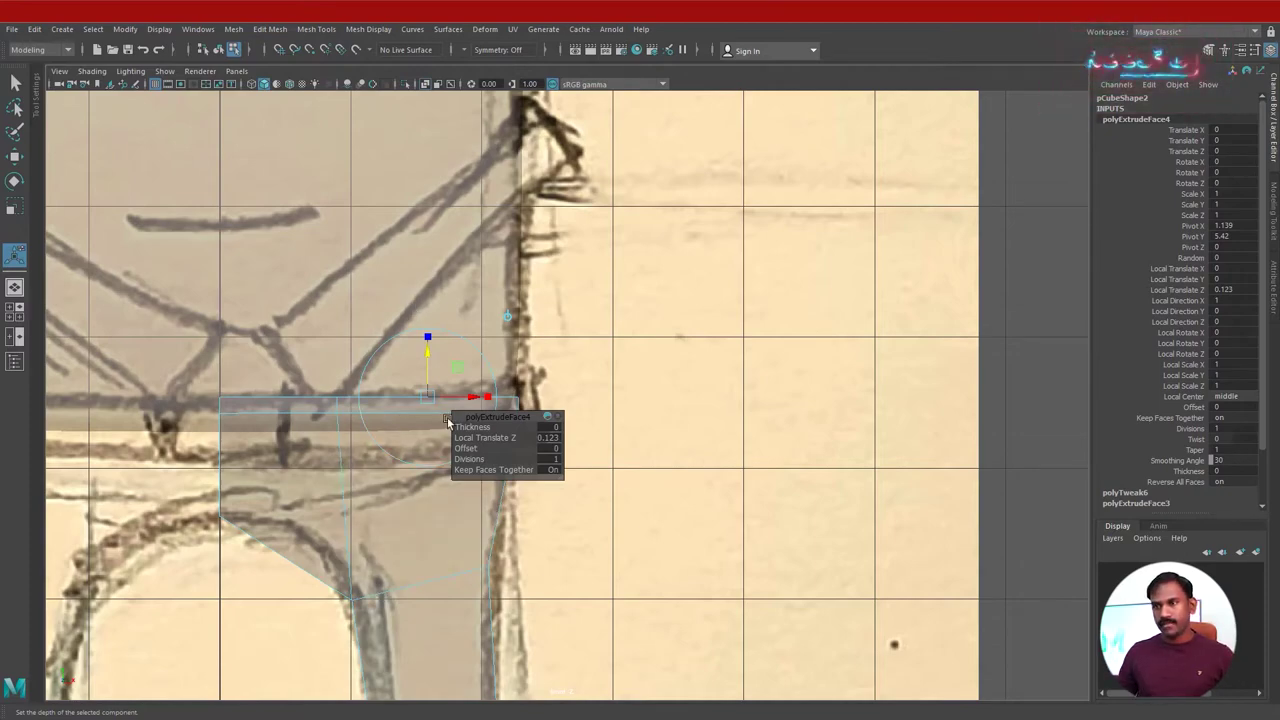
key(space)
key(space)
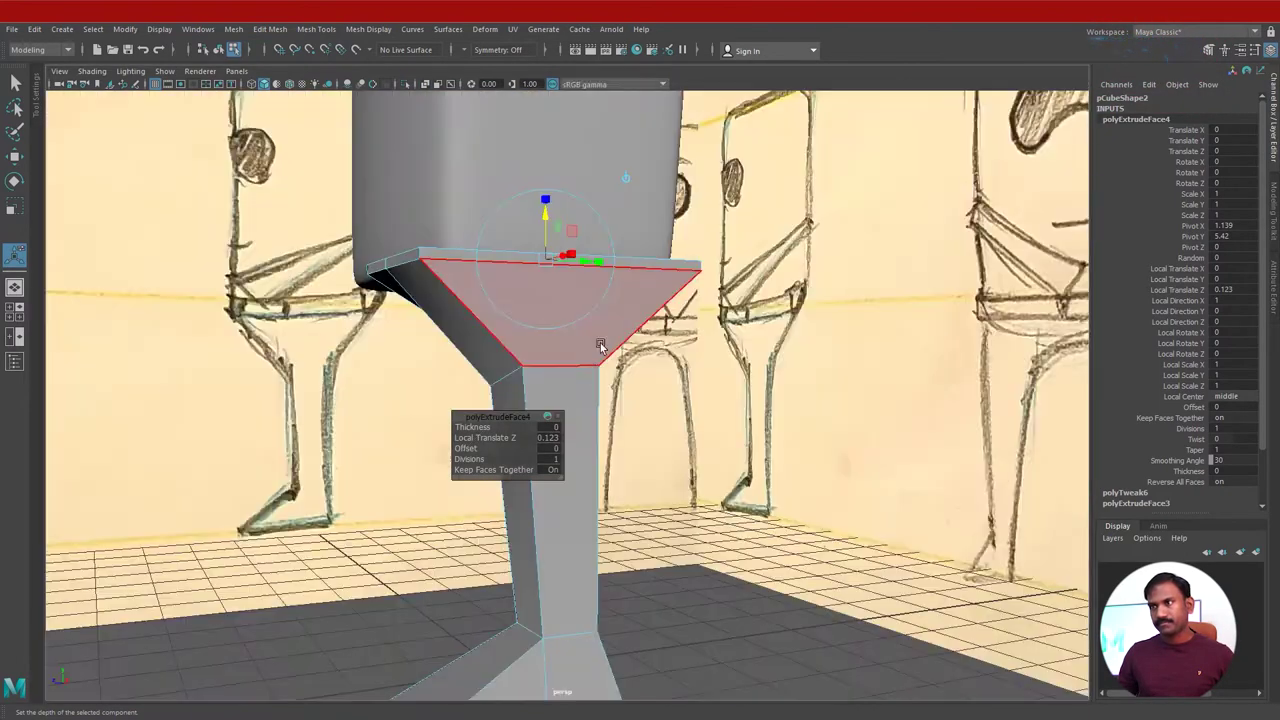
alt+drag(489, 381, 600, 320)
In the front view, lower the extruded band onto the sketched belt and pull its outer vertices out to about X 2.4.
key(space)
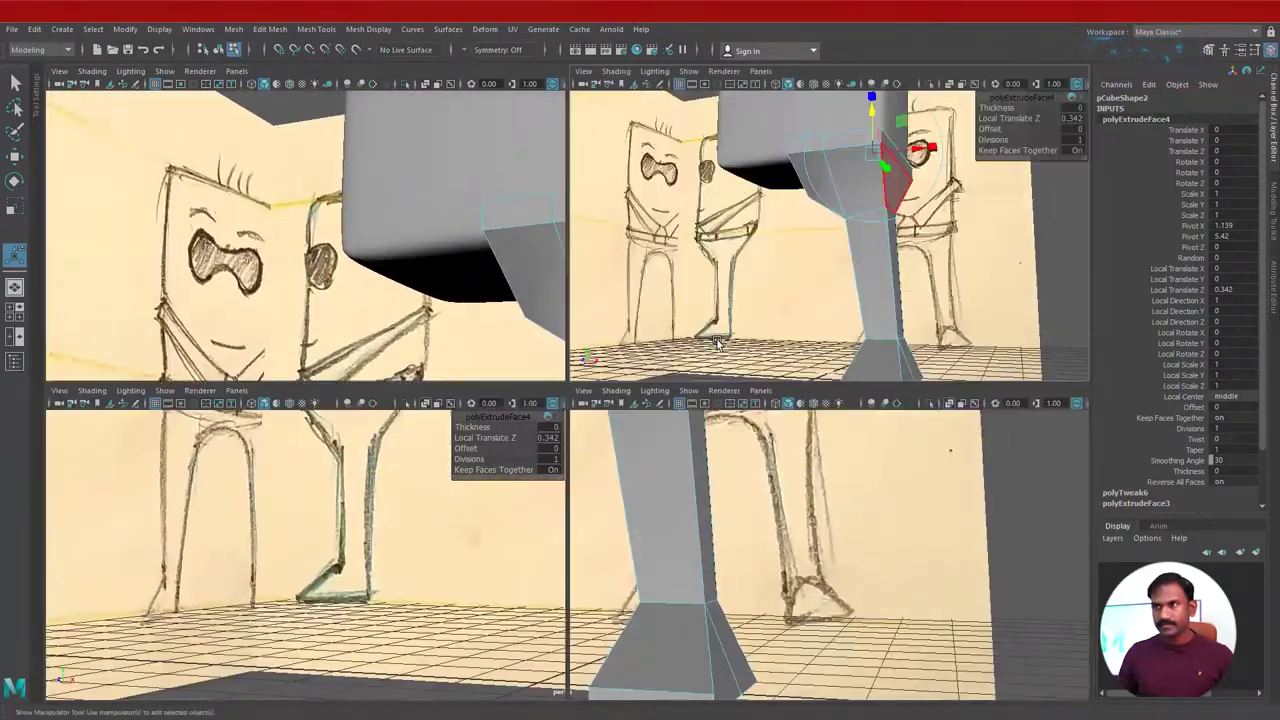
key(space)
scroll(598, 367, up, 3)
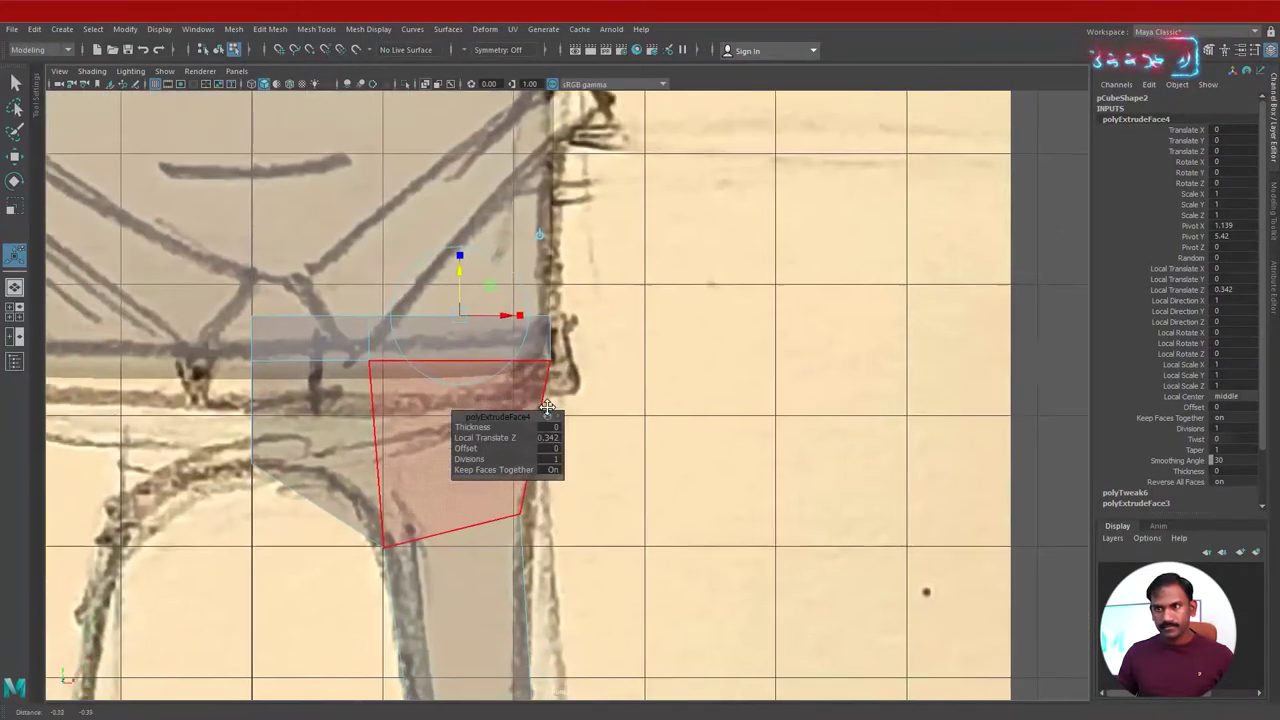
key(q)
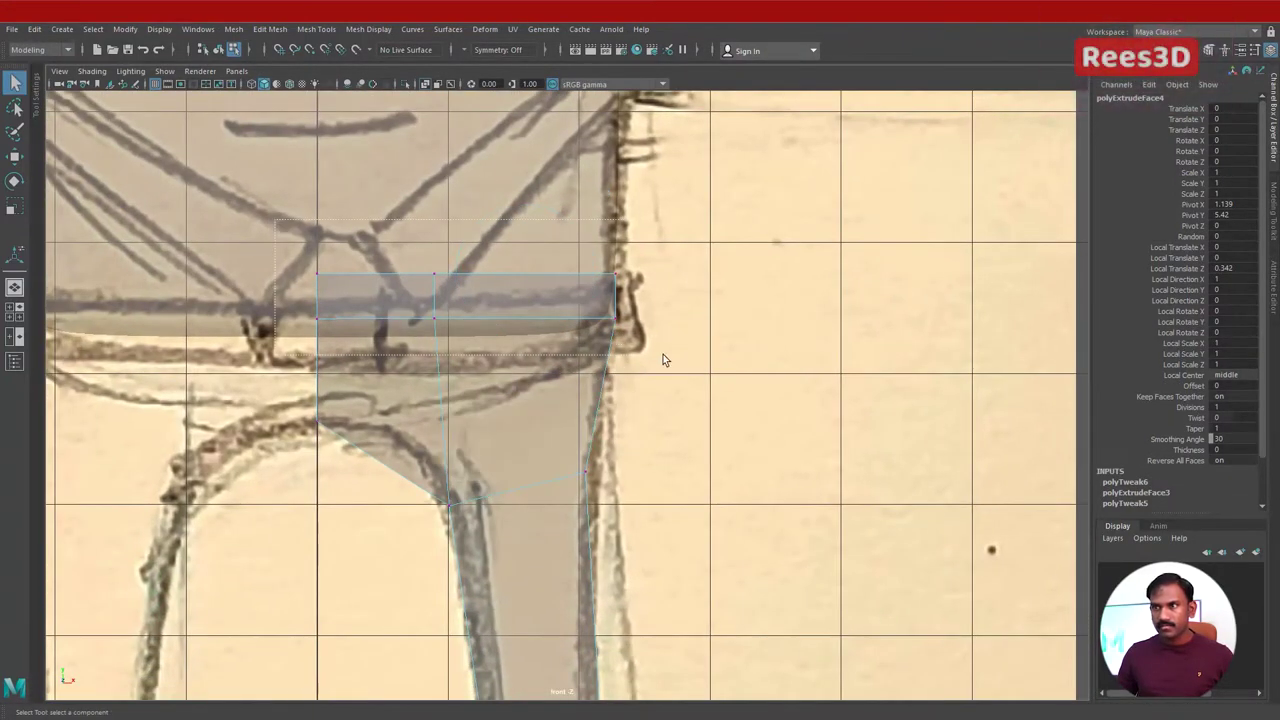
key(w)
drag(465, 240, 474, 270)
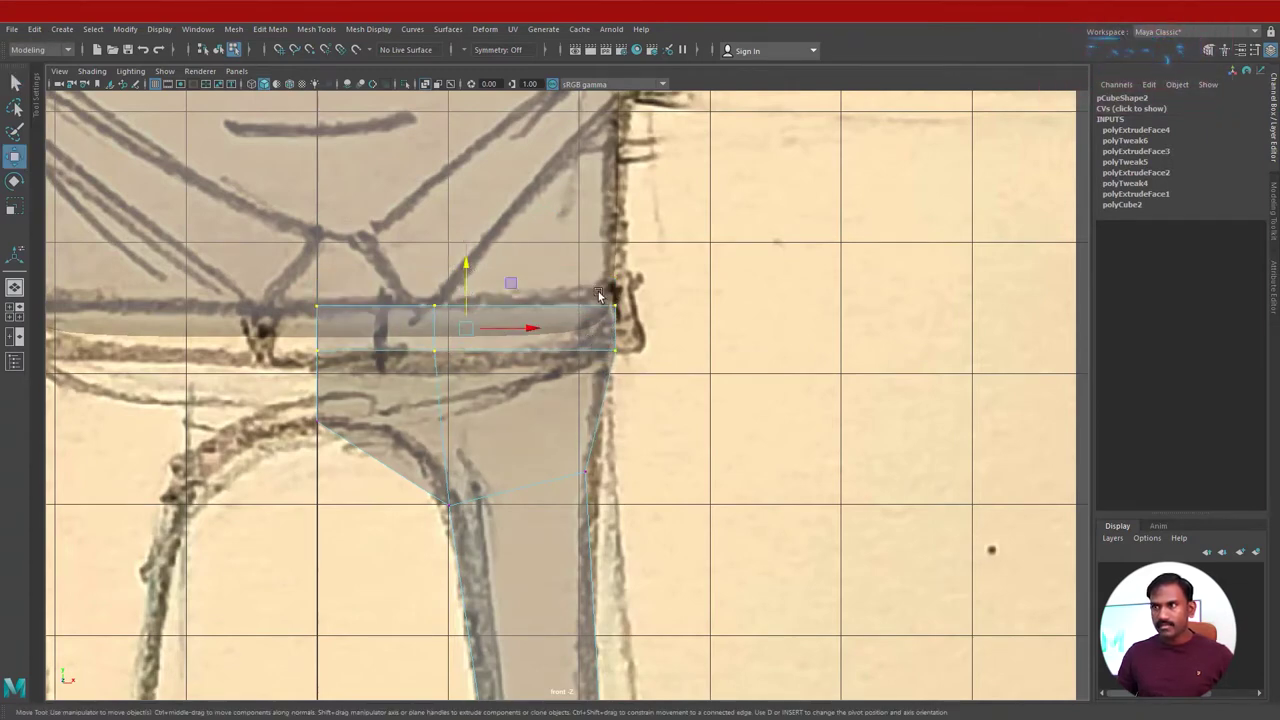
drag(631, 353, 635, 315)
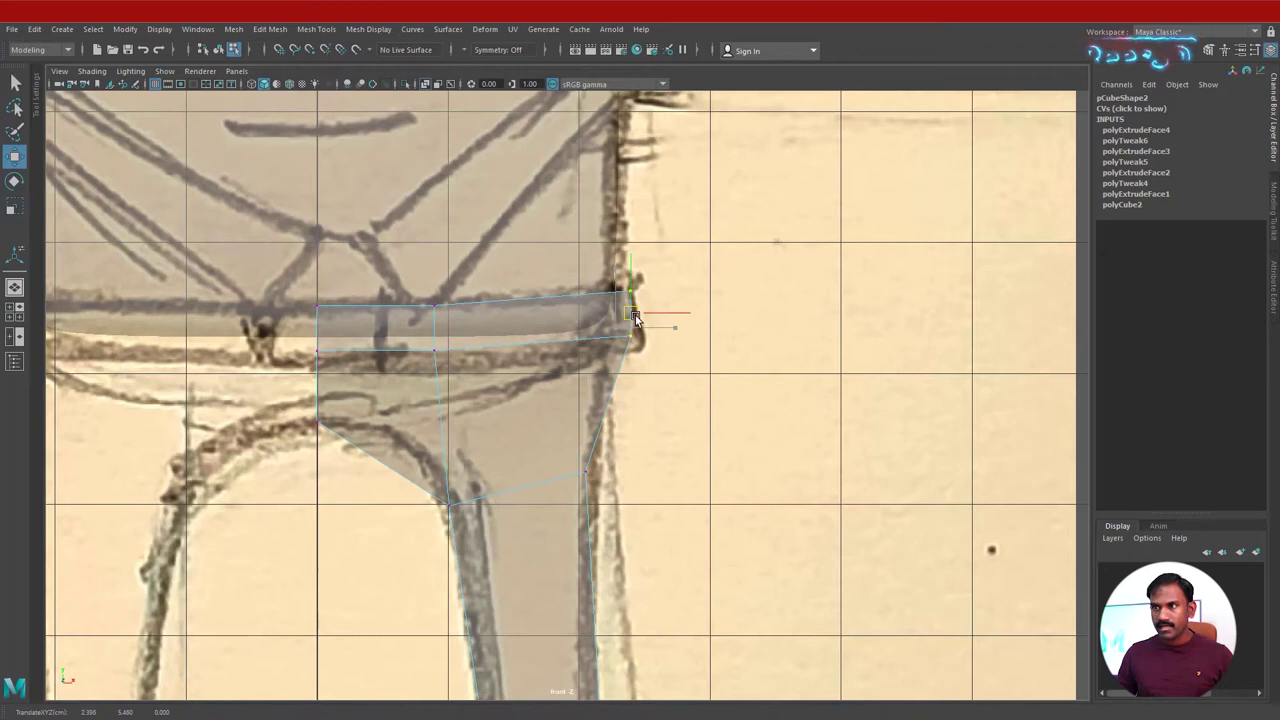
Move the outer vertices at the thigh's base to about X 2.07, Y 4.16 and raise the band's middle vertices to about Y 5.36.
click(573, 468)
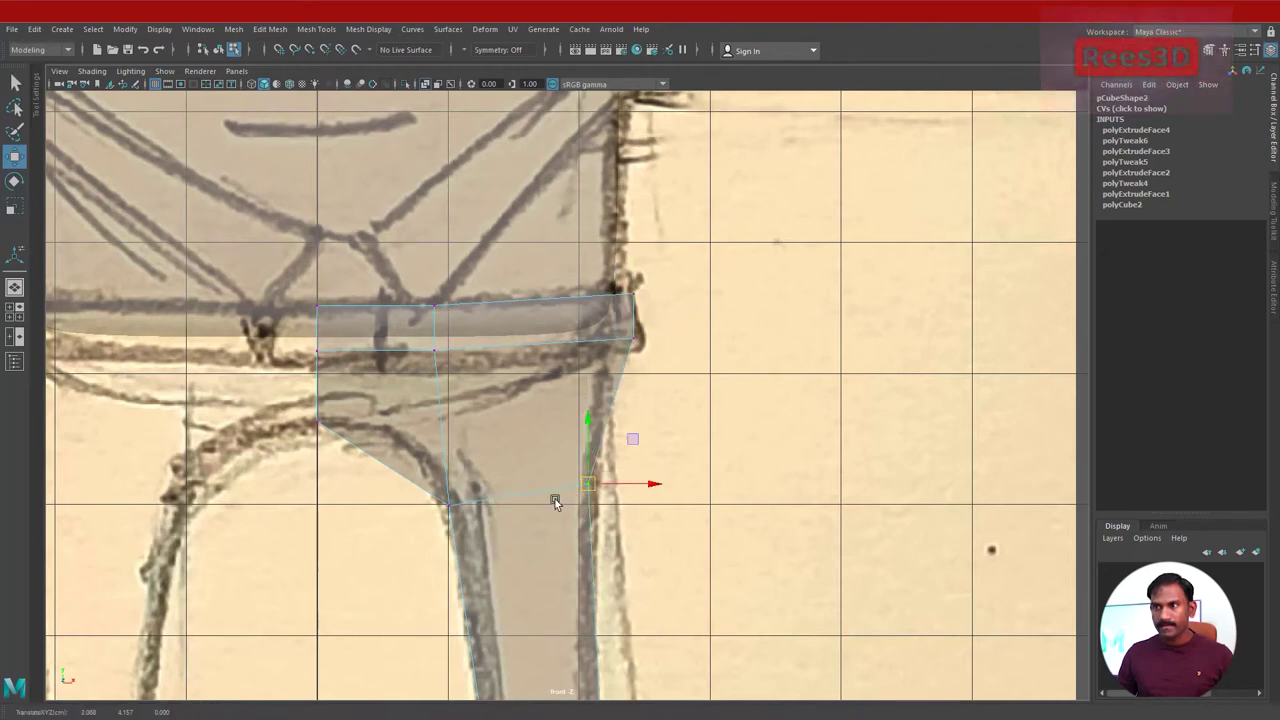
click(429, 290)
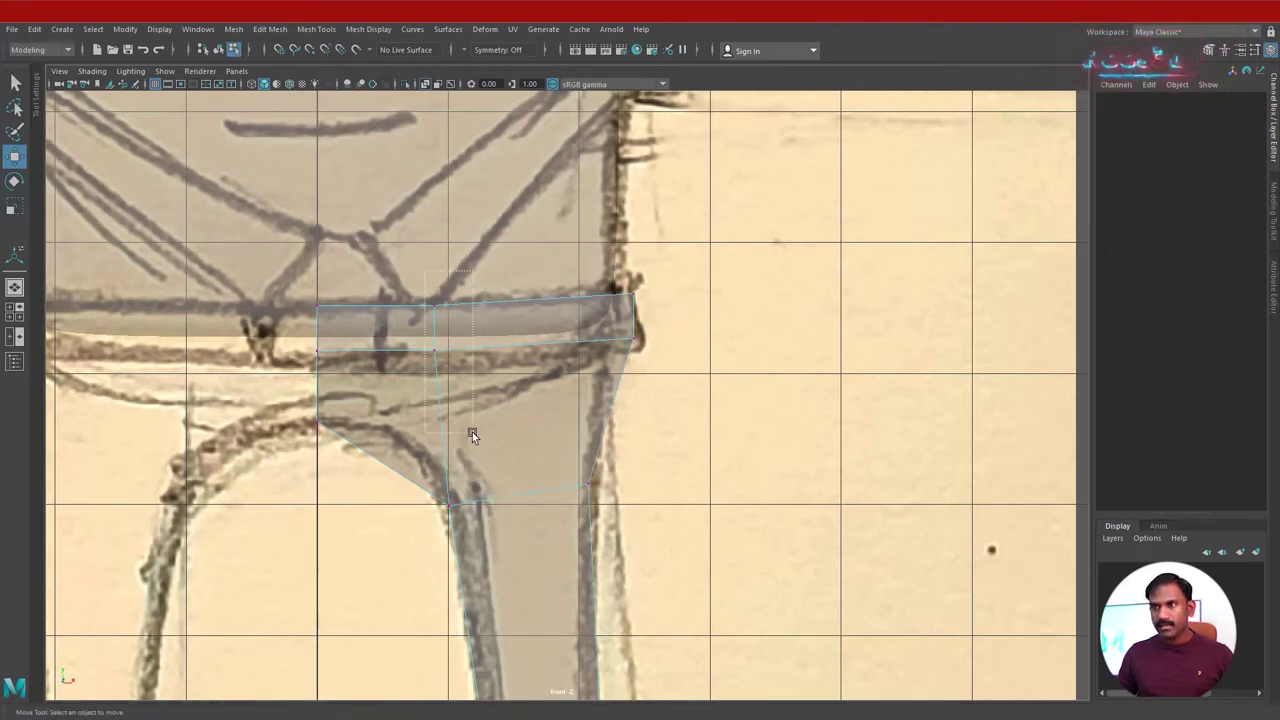
drag(472, 432, 472, 433)
drag(437, 270, 437, 269)
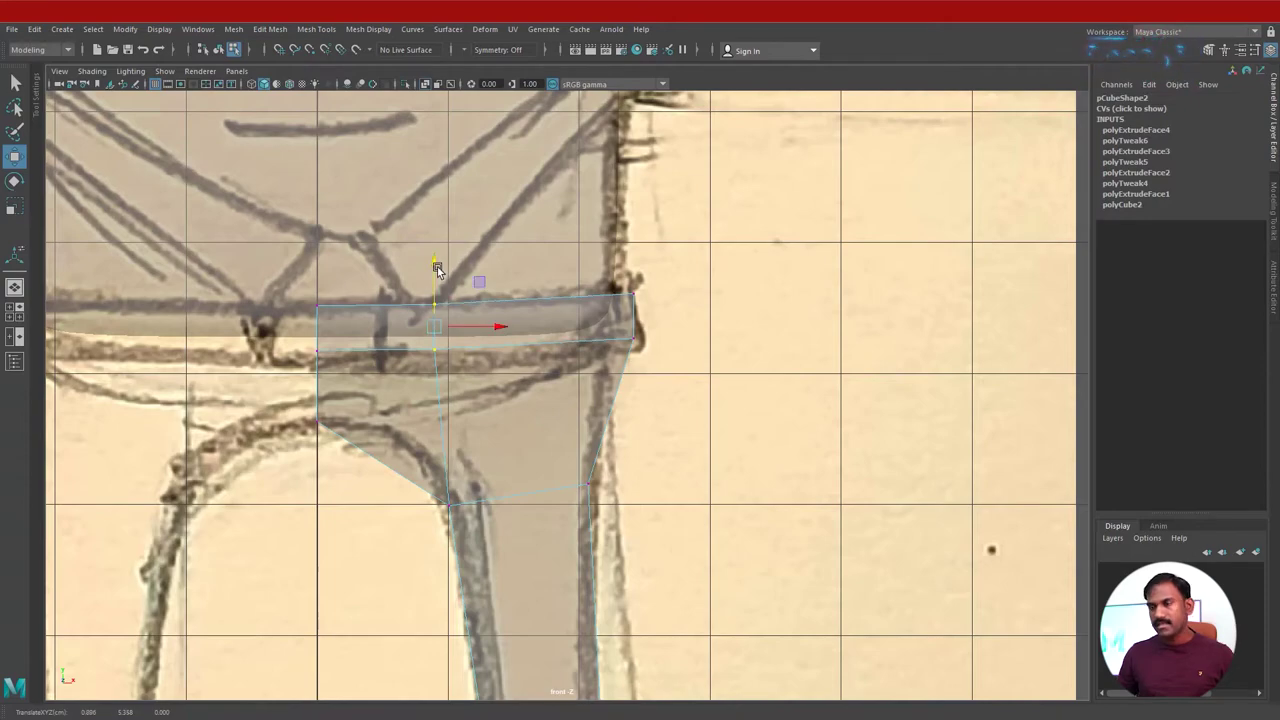
In the perspective view, delete the belt band's inner side face and the hip face beneath it.
key(space)
key(space)
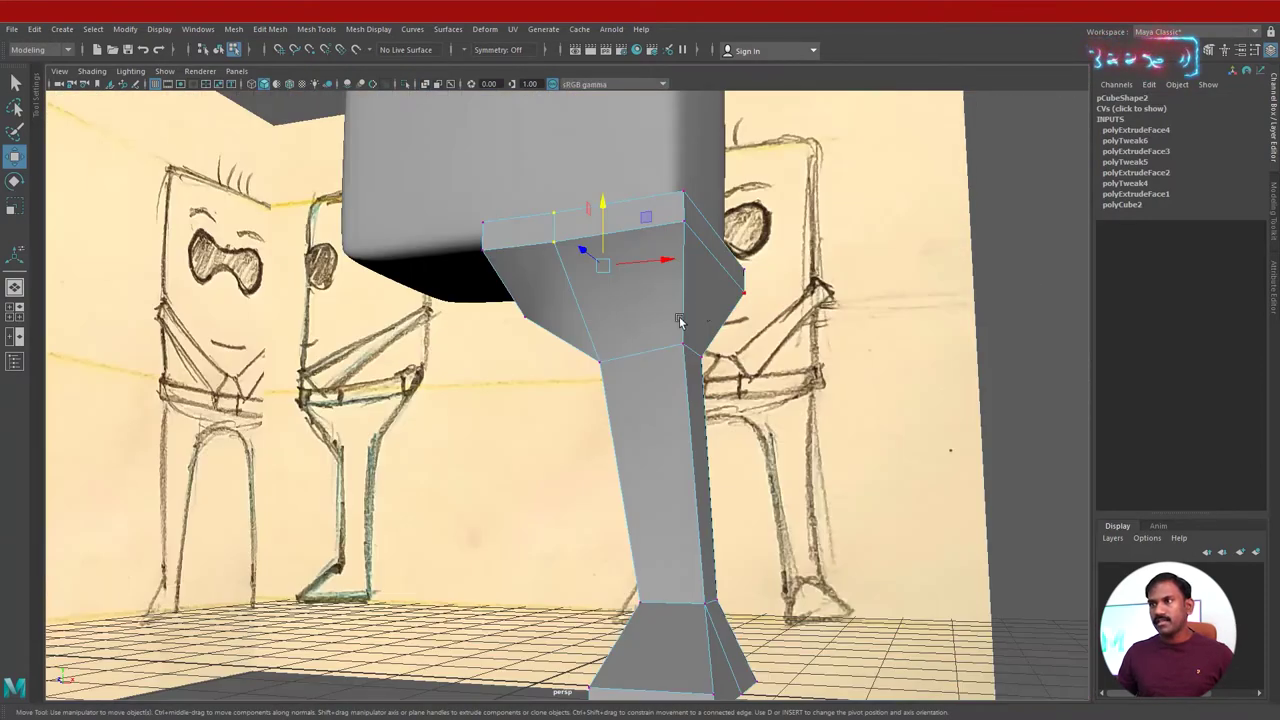
alt+drag(680, 320, 762, 340)
right_drag(611, 290, 607, 323)
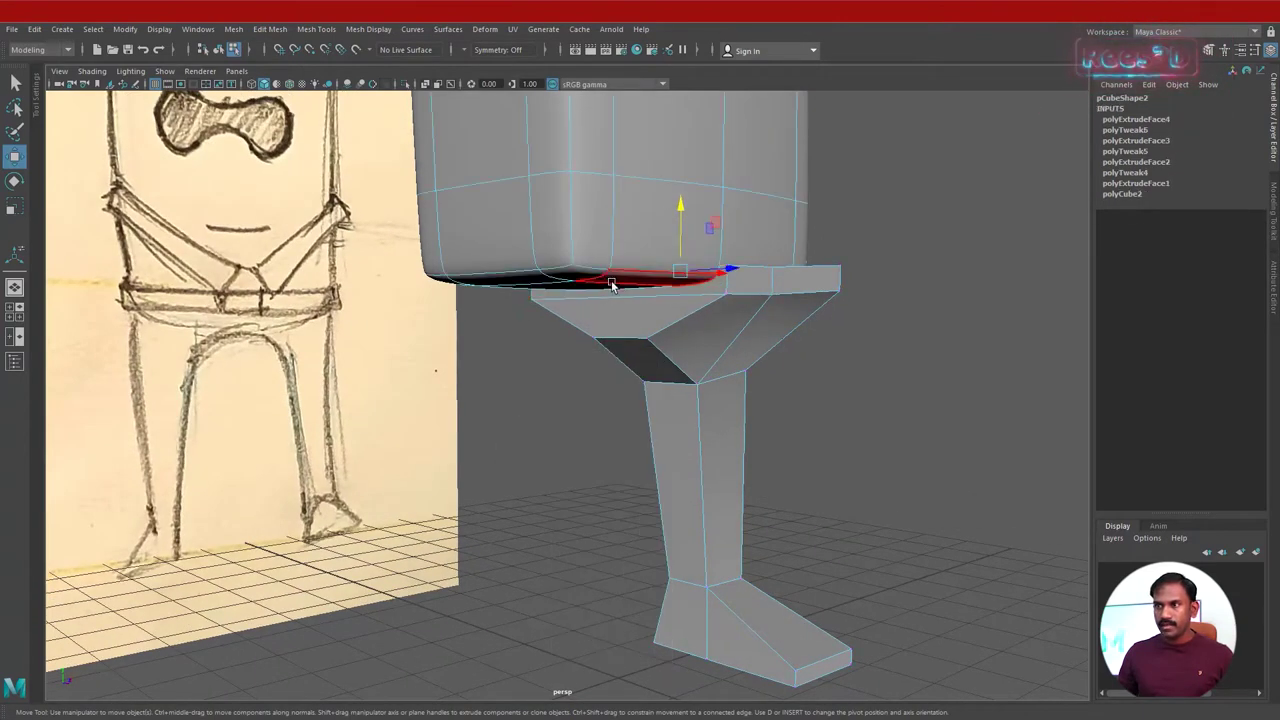
click(612, 286)
key(ctrl+z)
key(ctrl+z)
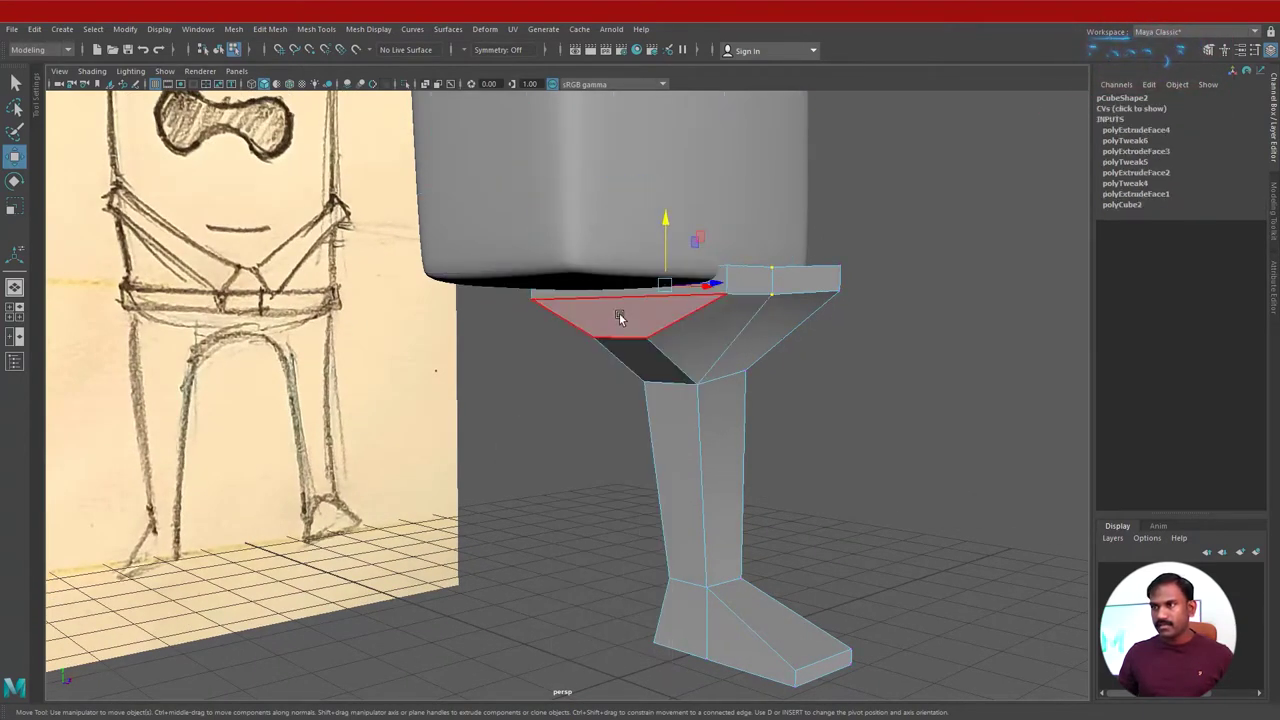
click(620, 317)
shift+click(678, 288)
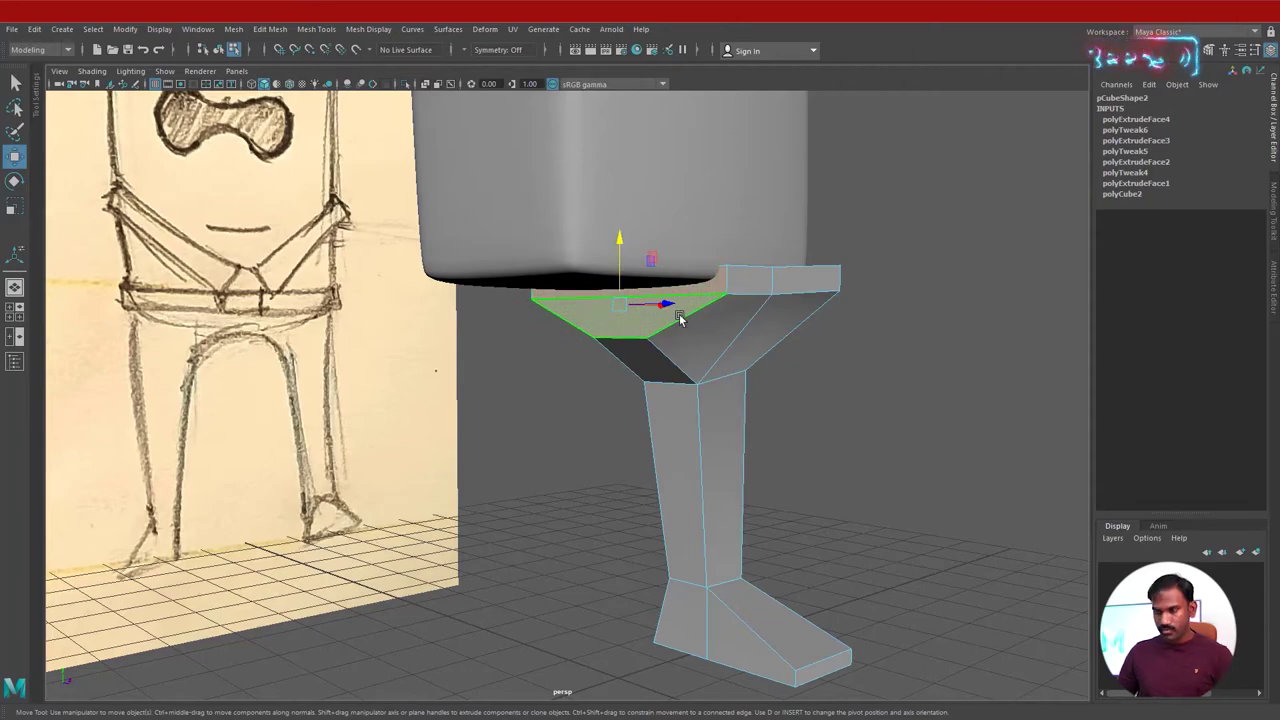
key(Delete)
Insert an edge loop around the flared hip section, about midway between the belt band and the thigh's base.
alt+drag(750, 335, 639, 302)
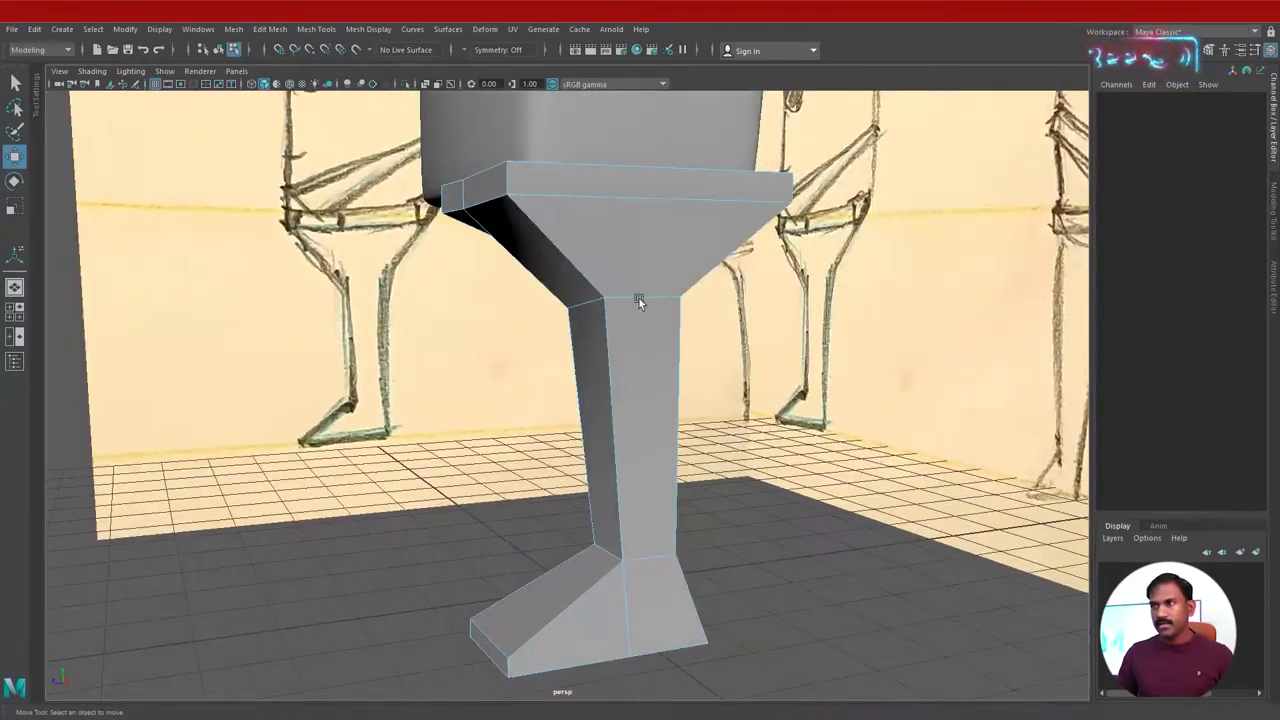
shift+right_click(644, 246)
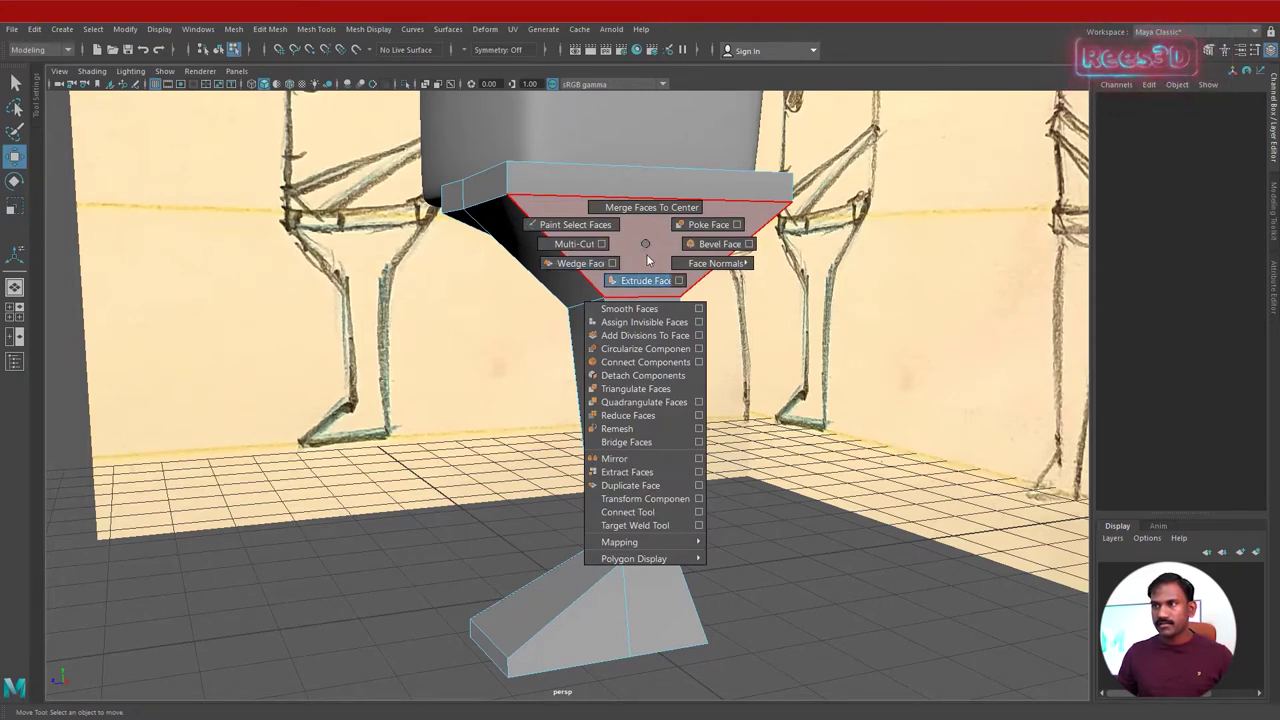
right_drag(642, 252, 630, 326)
click(629, 336)
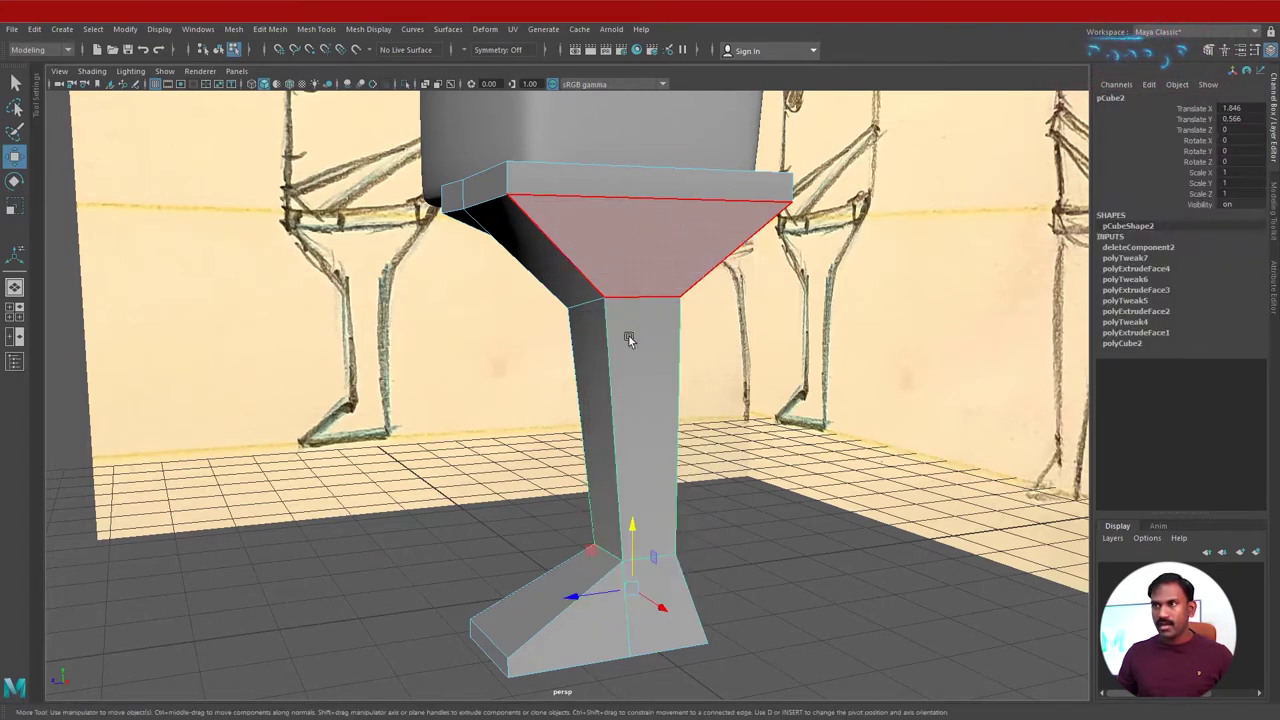
shift+right_click(615, 267)
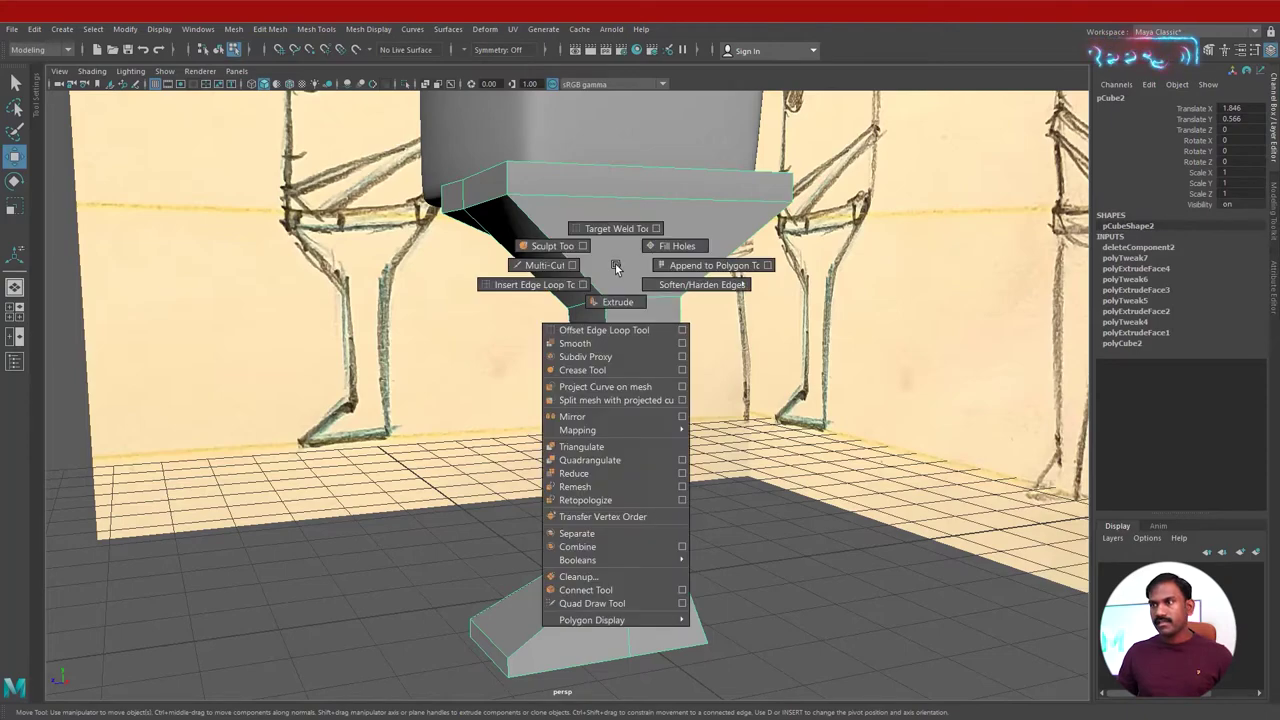
shift+right_drag(541, 285, 541, 285)
alt+drag(596, 302, 723, 283)
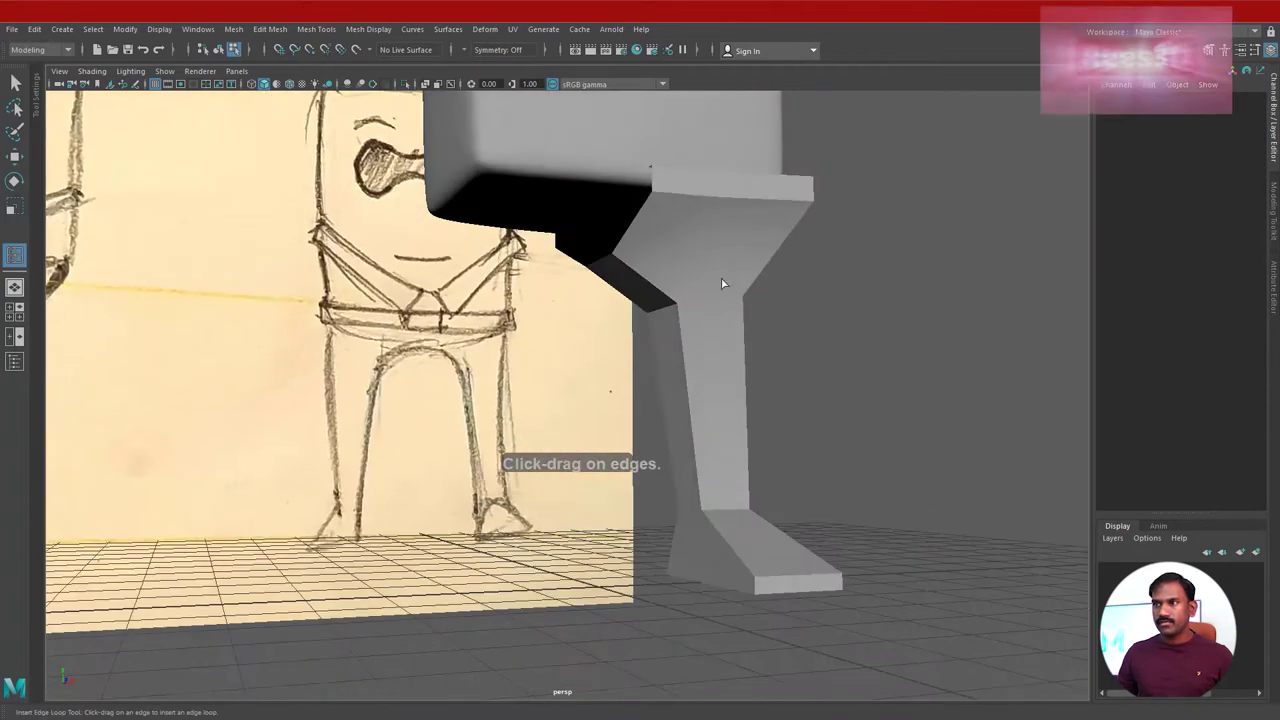
click(702, 258)
drag(702, 232, 691, 249)
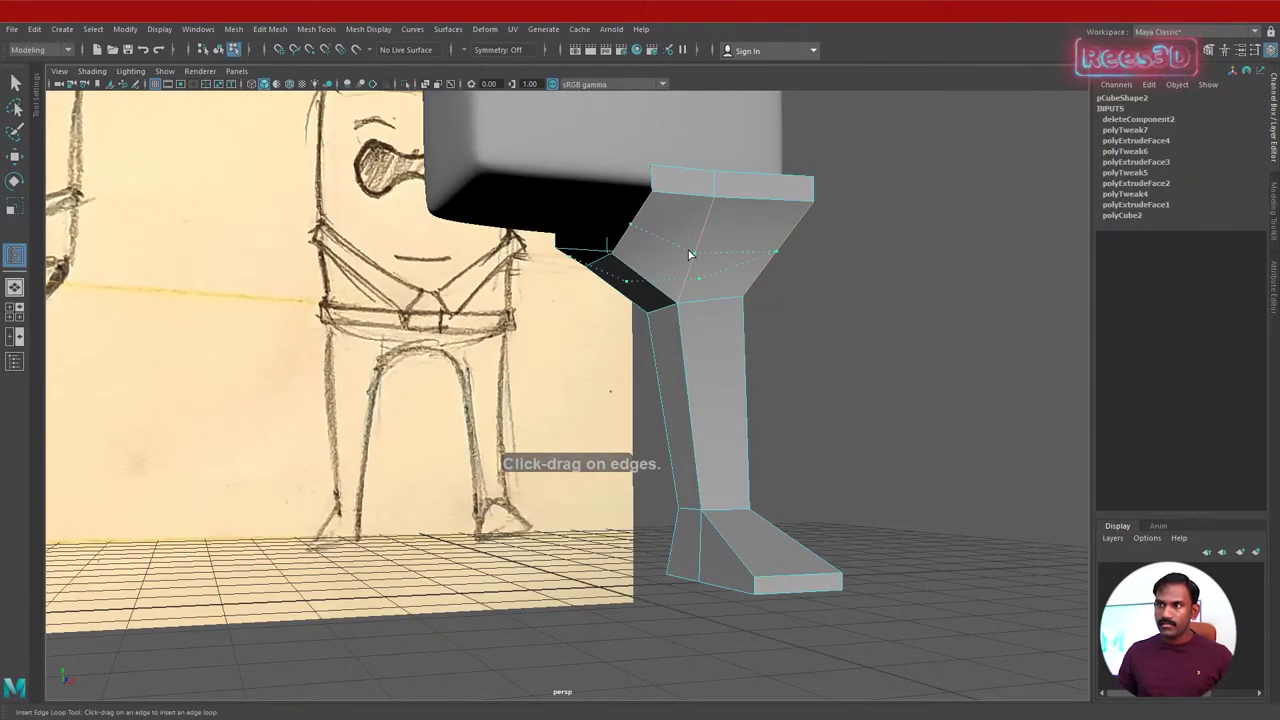
Snap the new loop's inner front and back vertices sideways to the centre line using grid snapping.
mouse_move(714, 300)
alt+mouse_down()
mouse_move(570, 330)
mouse_move(494, 291)
mouse_move(582, 317)
mouse_move(577, 284)
mouse_move(592, 270)
mouse_move(763, 249)
mouse_move(804, 277)
mouse_move(719, 276)
mouse_move(693, 307)
mouse_move(795, 548)
mouse_move(655, 388)
mouse_move(664, 430)
mouse_move(614, 394)
mouse_move(615, 350)
alt+mouse_up()
key(w)
key(r)
click(583, 303)
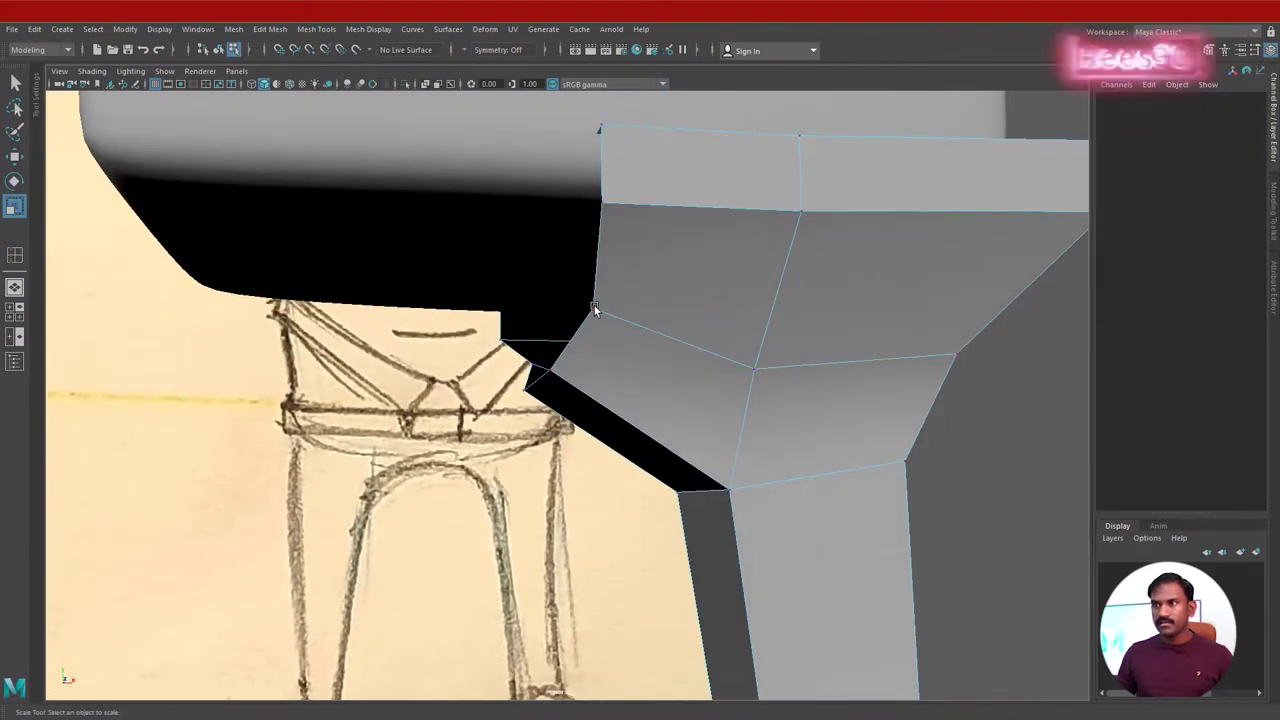
click(594, 309)
key(w)
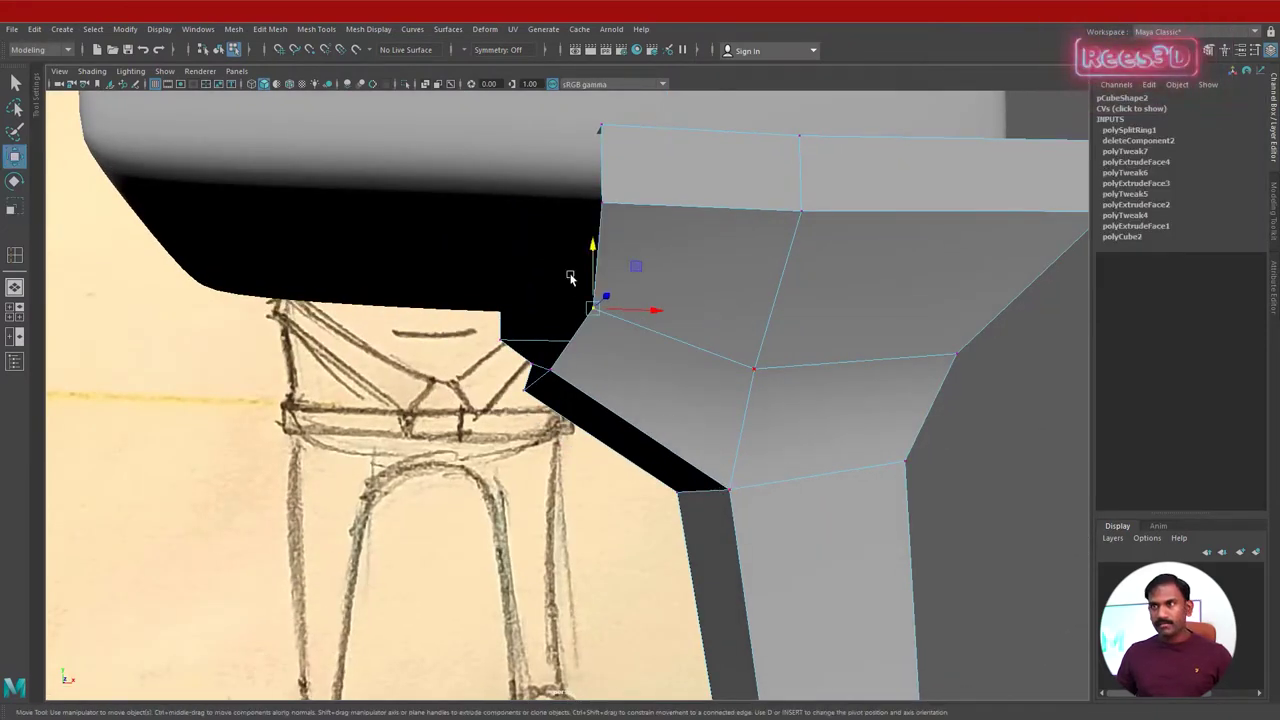
click(281, 52)
drag(665, 316, 663, 314)
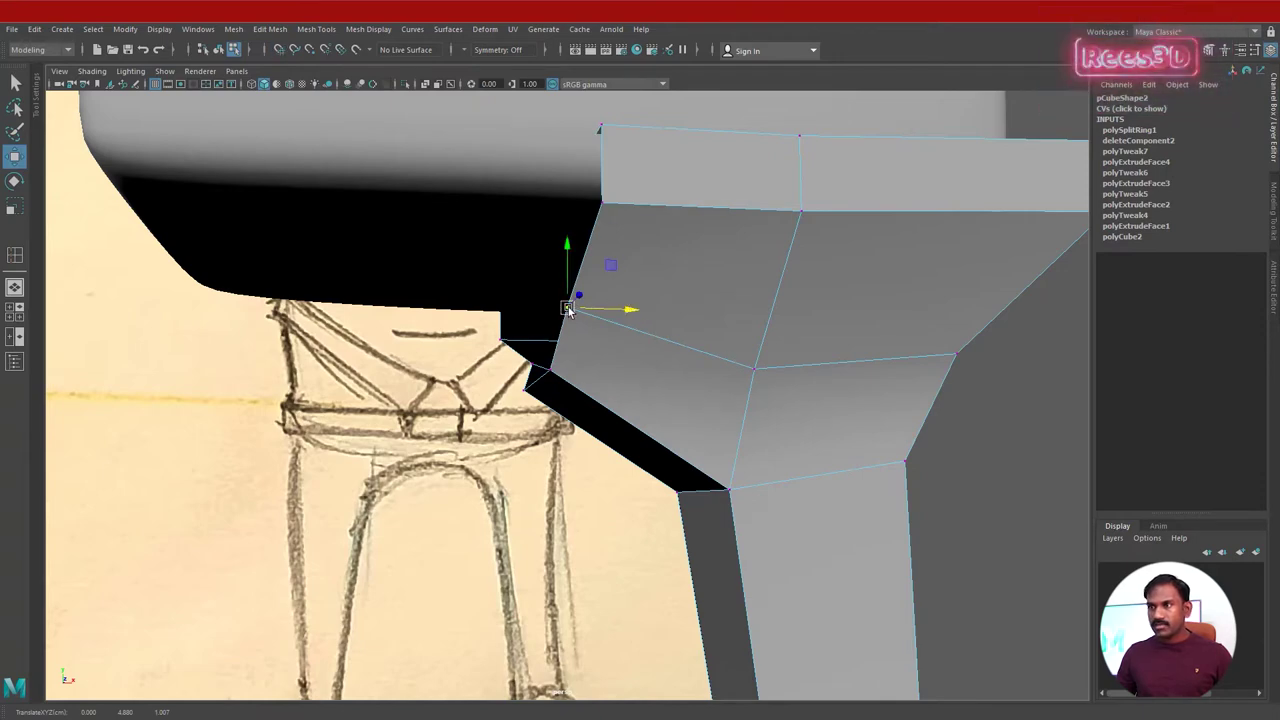
drag(567, 307, 590, 311)
drag(668, 317, 658, 321)
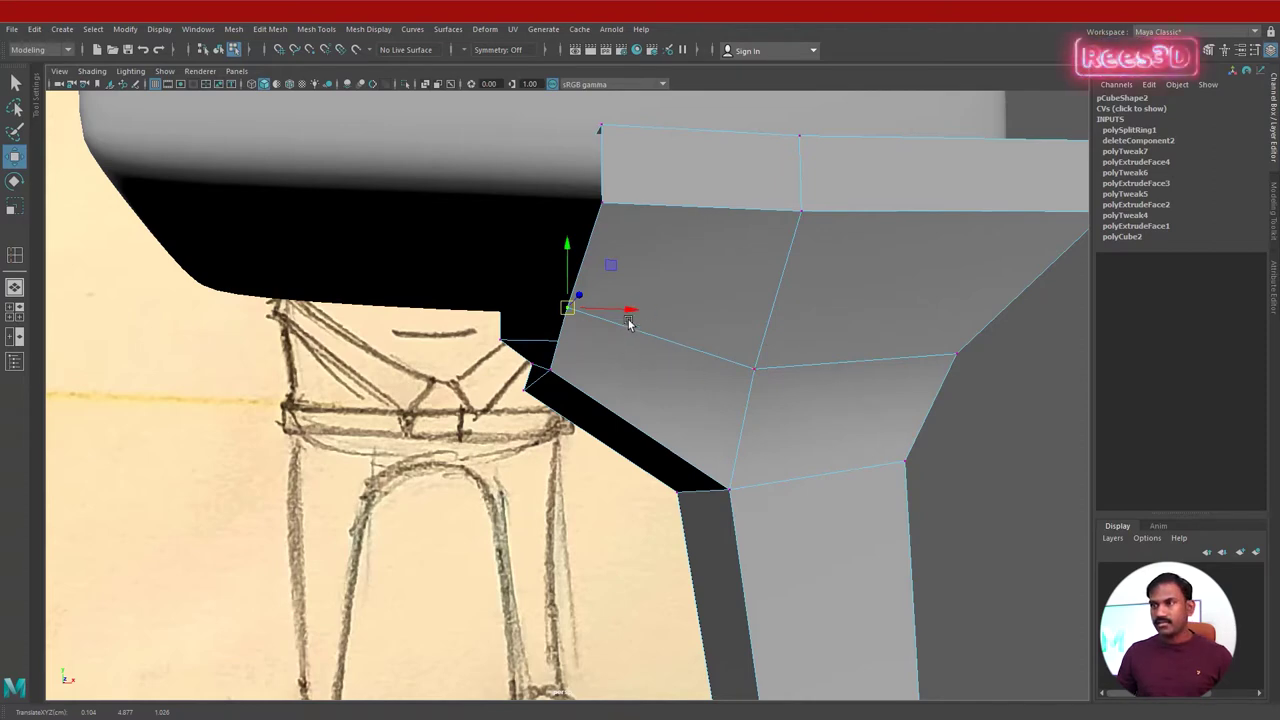
alt+drag(630, 323, 829, 409)
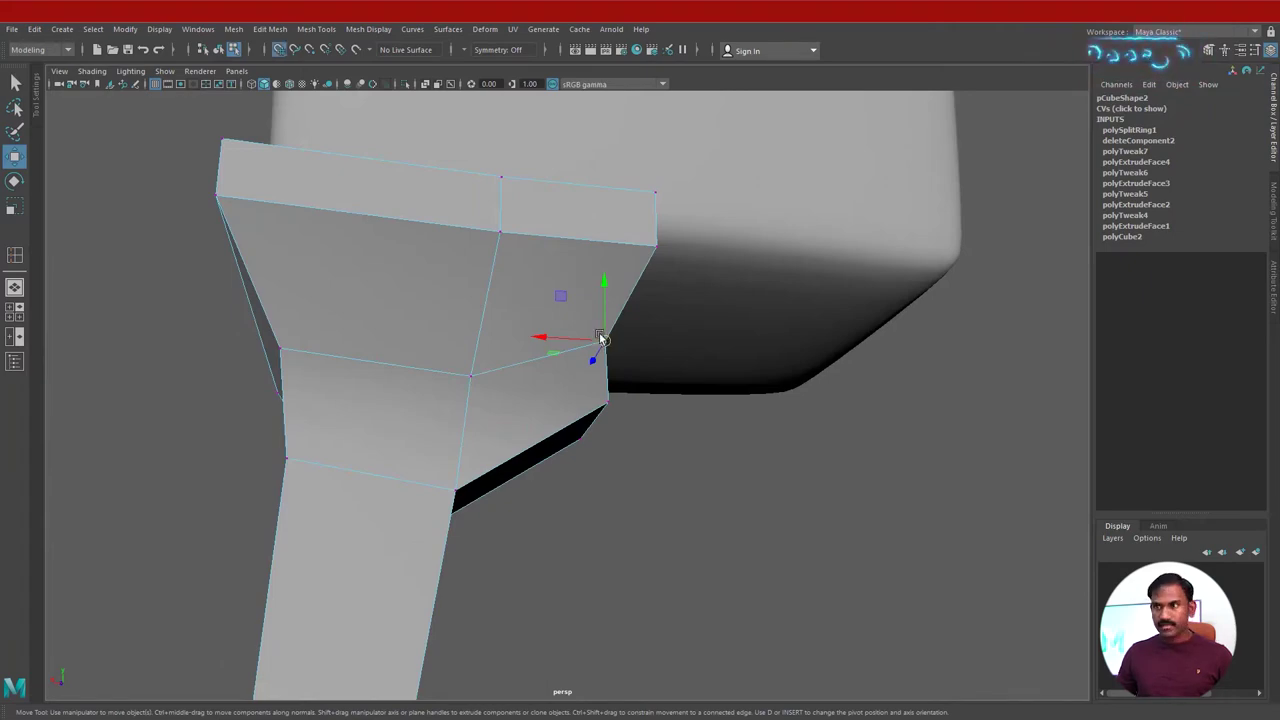
drag(557, 341, 572, 347)
alt+drag(735, 464, 560, 486)
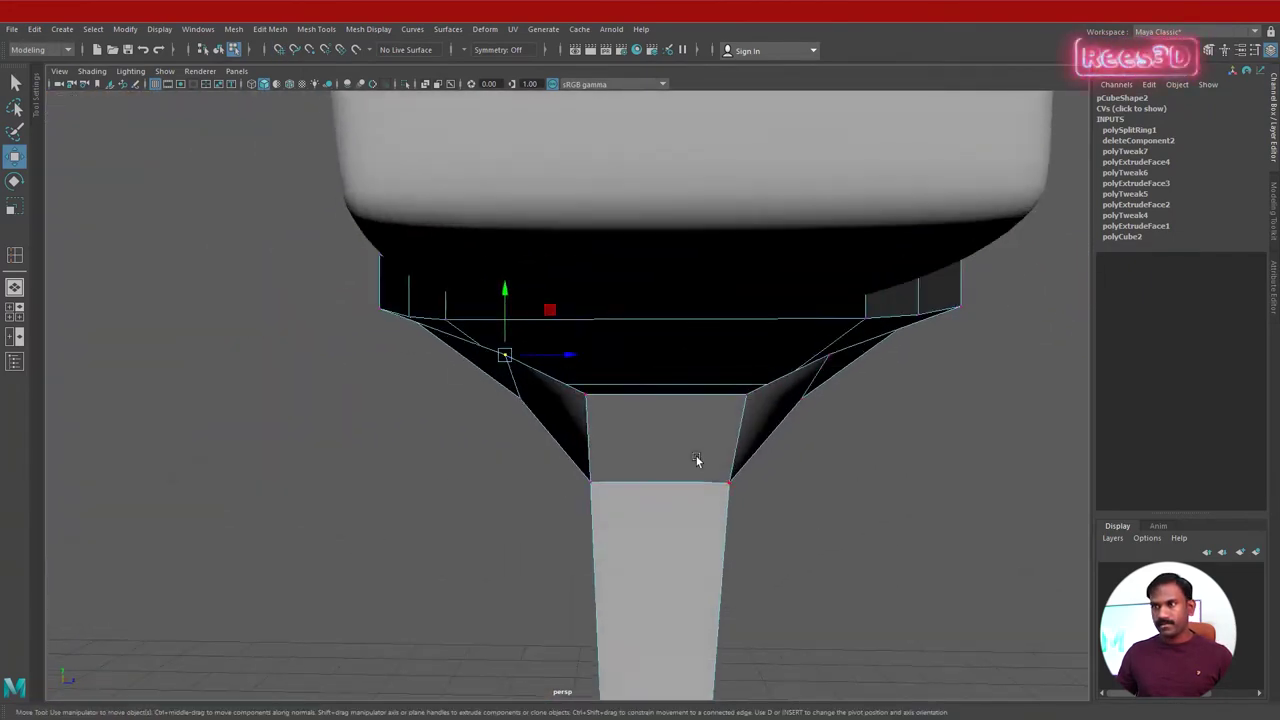
Preview the leg mesh smoothed from several angles, then return it to the unsmoothed display.
alt+drag(697, 460, 584, 423)
right_drag(697, 374, 680, 421)
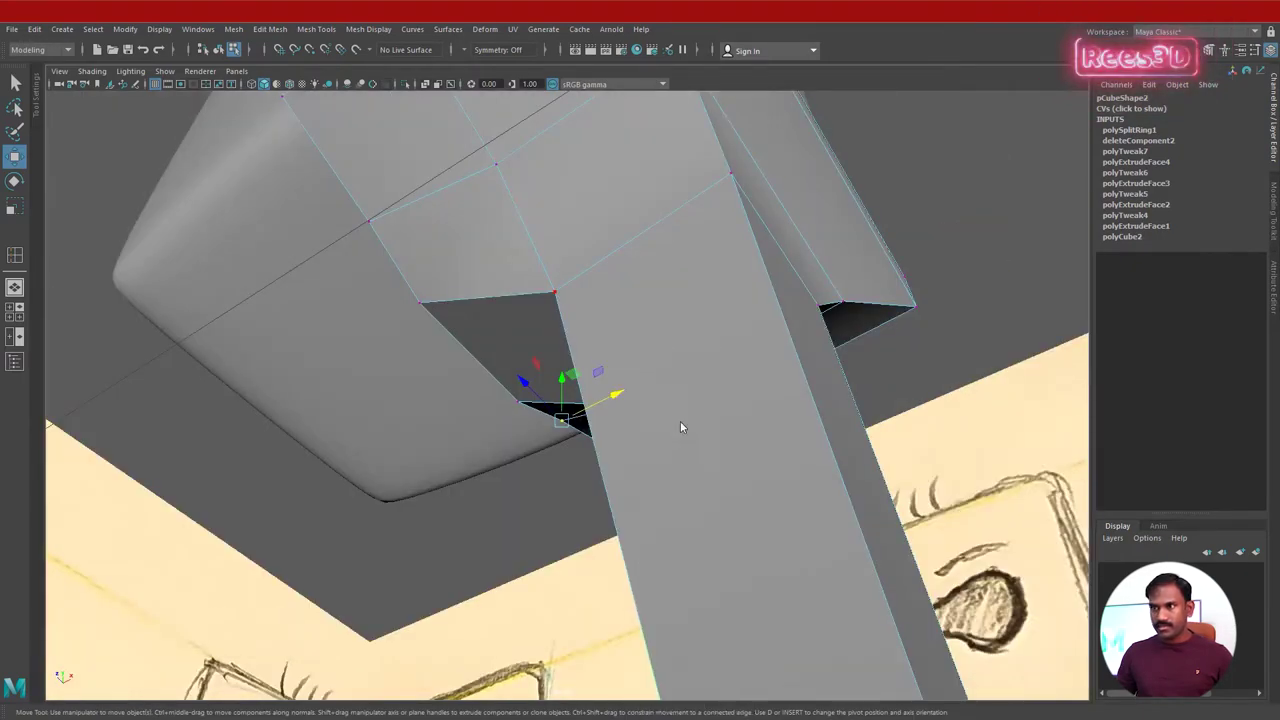
alt+drag(680, 421, 497, 453)
key(3)
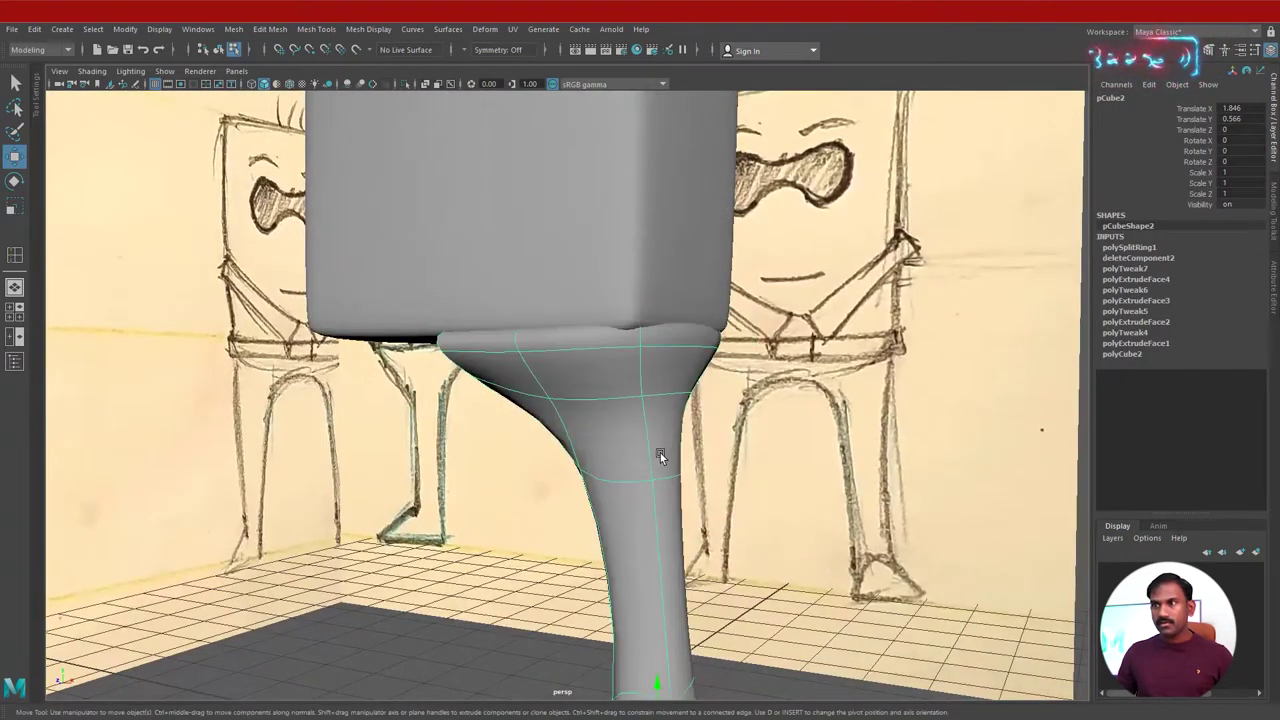
click(815, 436)
mouse_move(815, 436)
alt+mouse_down()
mouse_move(484, 480)
mouse_move(814, 464)
mouse_move(641, 473)
mouse_move(706, 387)
mouse_move(594, 390)
mouse_move(539, 355)
mouse_move(565, 386)
mouse_move(571, 432)
alt+mouse_up()
click(570, 349)
key(1)
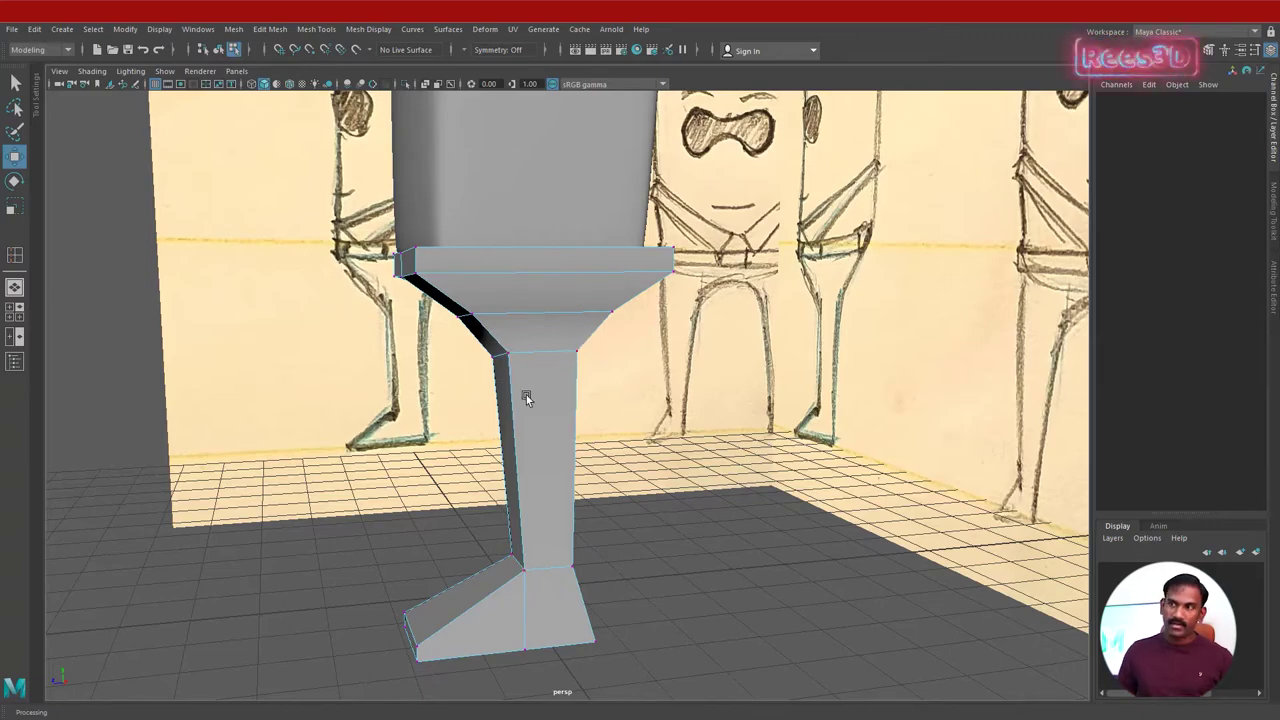
Multi-Cut across the inner thigh face, joining the front and back middle vertices of the hip's edge loop.
alt+drag(527, 399, 620, 351)
alt+drag(556, 270, 717, 226)
alt+drag(649, 285, 676, 322)
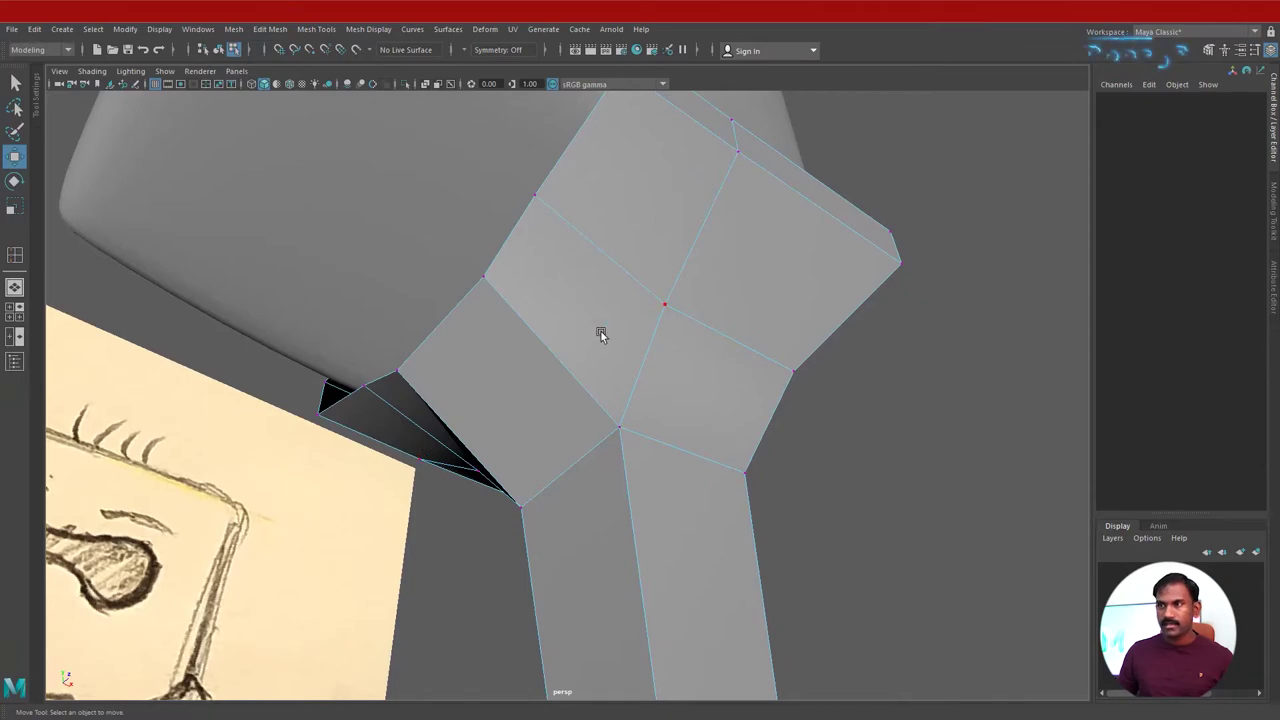
alt+drag(508, 452, 589, 449)
right_drag(603, 338, 591, 420)
shift+right_drag(554, 352, 466, 354)
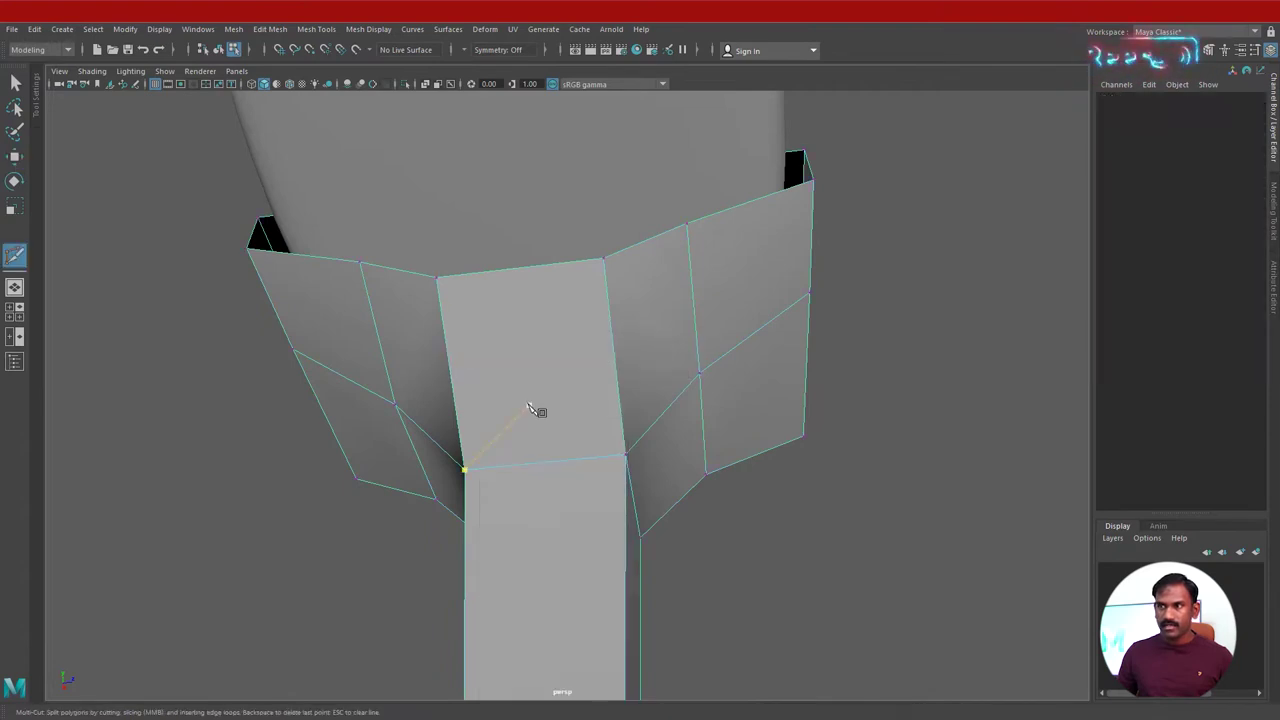
alt+drag(460, 463, 612, 407)
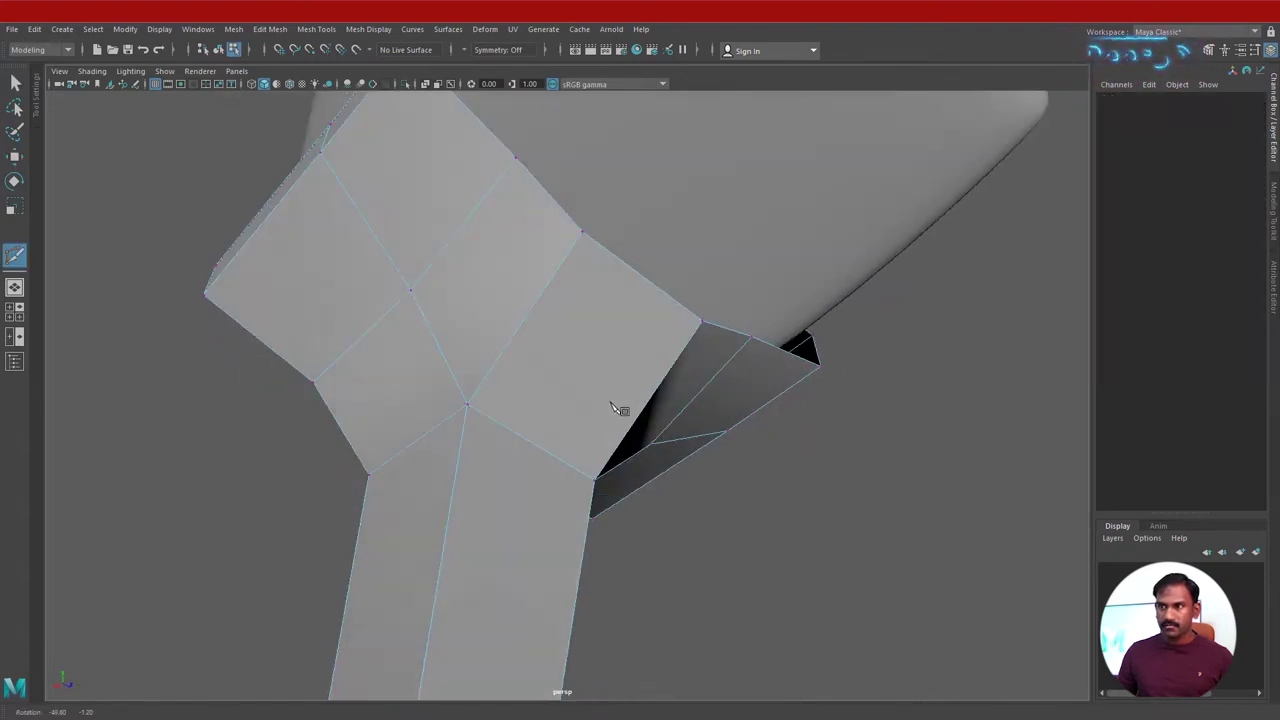
click(410, 290)
alt+drag(521, 325, 613, 378)
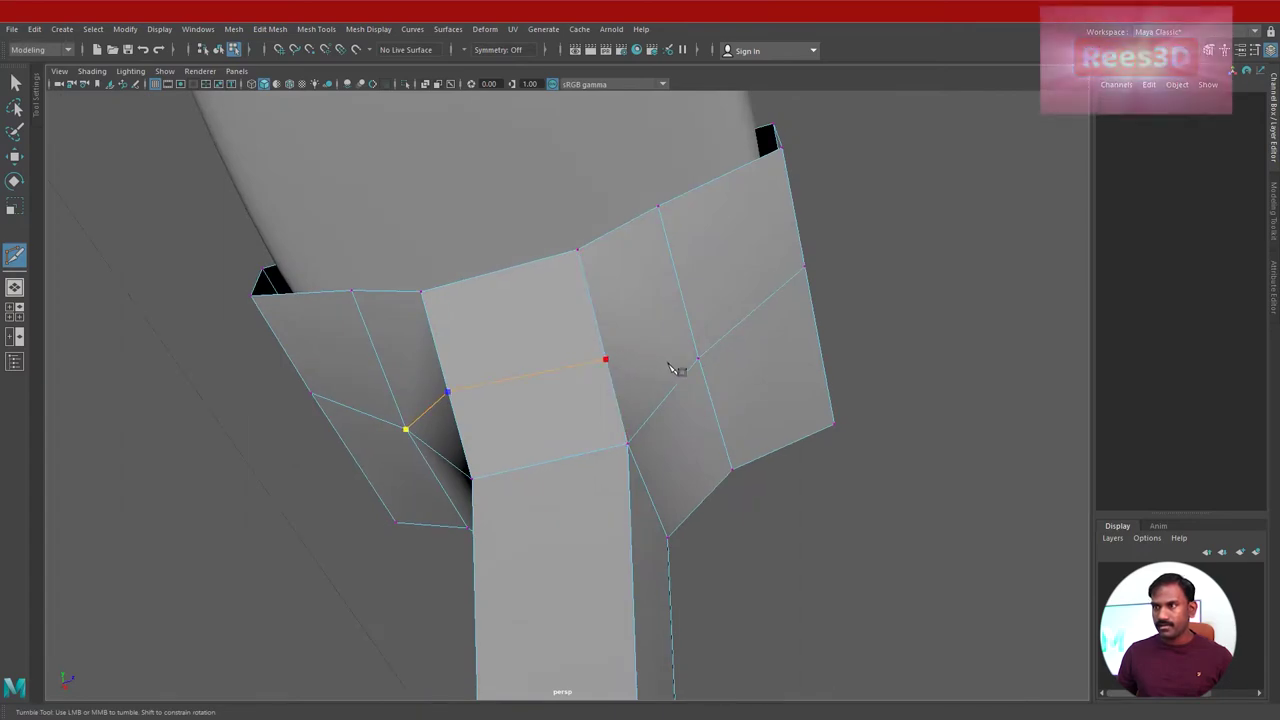
key(Return)
Try deleting the two short side edges of the inner thigh between the new cut and the thigh's base.
alt+drag(734, 354, 697, 470)
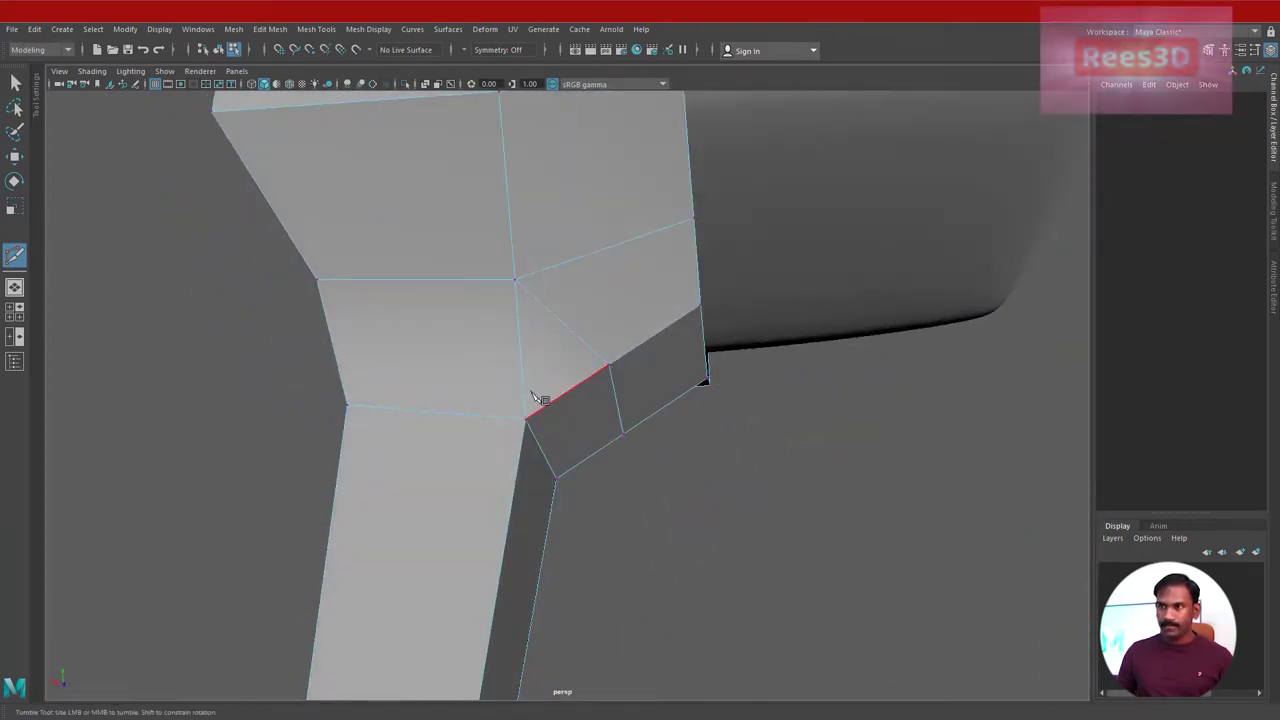
alt+drag(535, 328, 431, 362)
key(w)
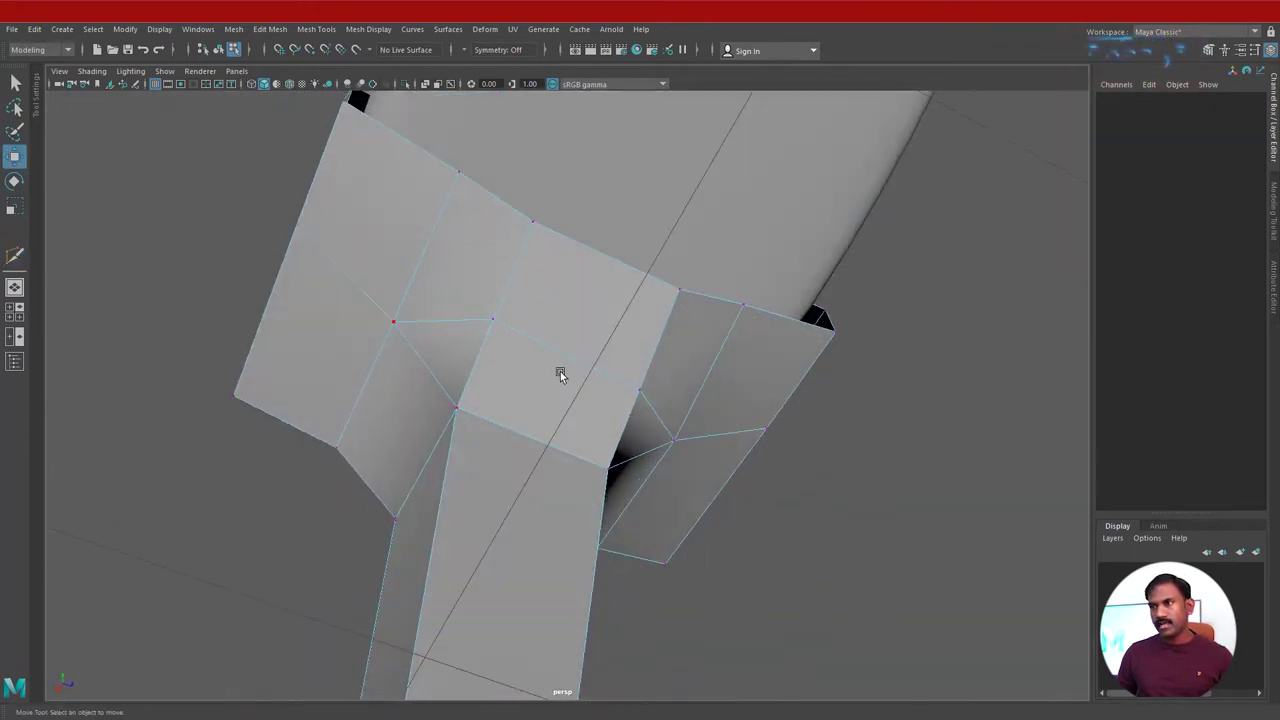
alt+drag(560, 374, 706, 441)
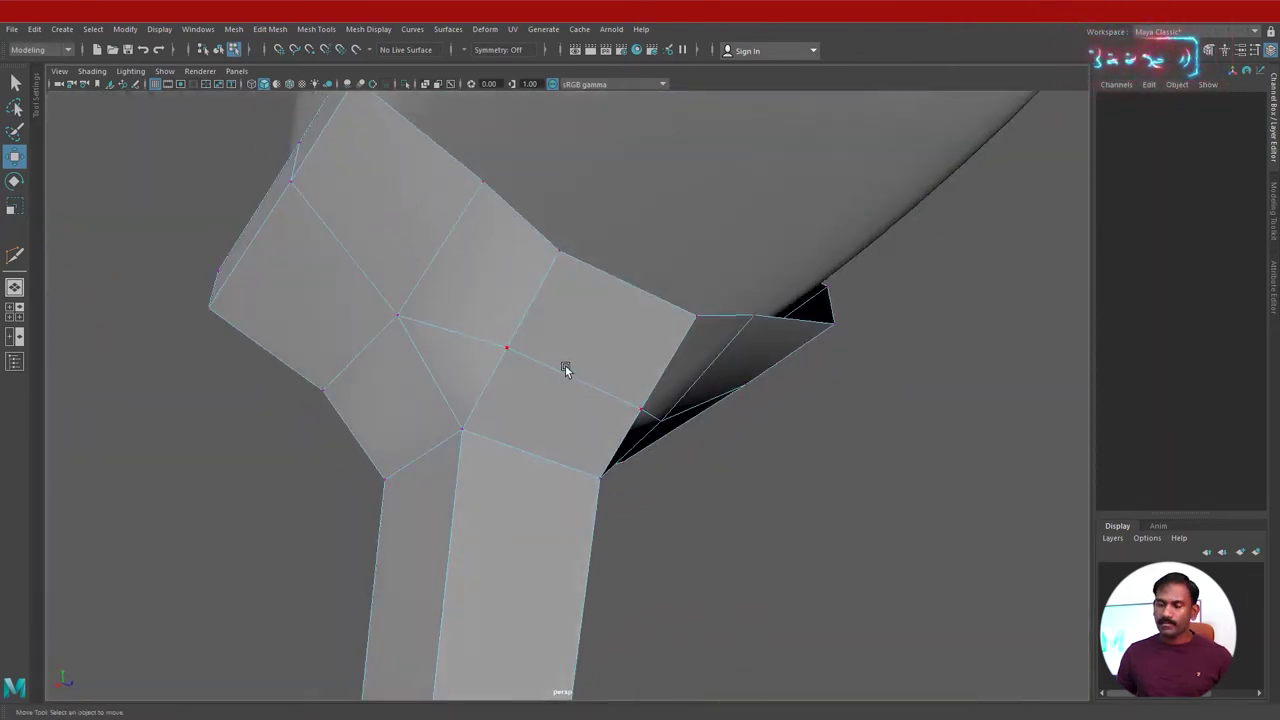
alt+drag(565, 370, 610, 396)
click(542, 427)
alt+drag(542, 427, 537, 389)
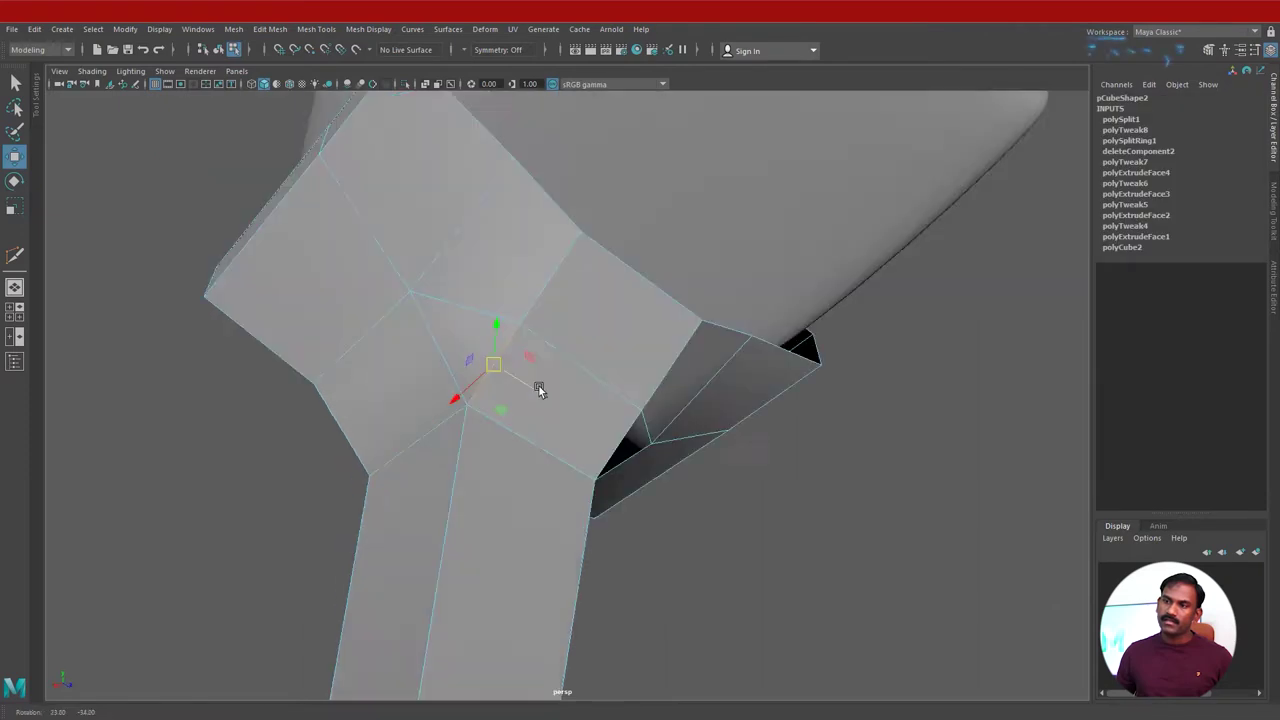
key(Delete)
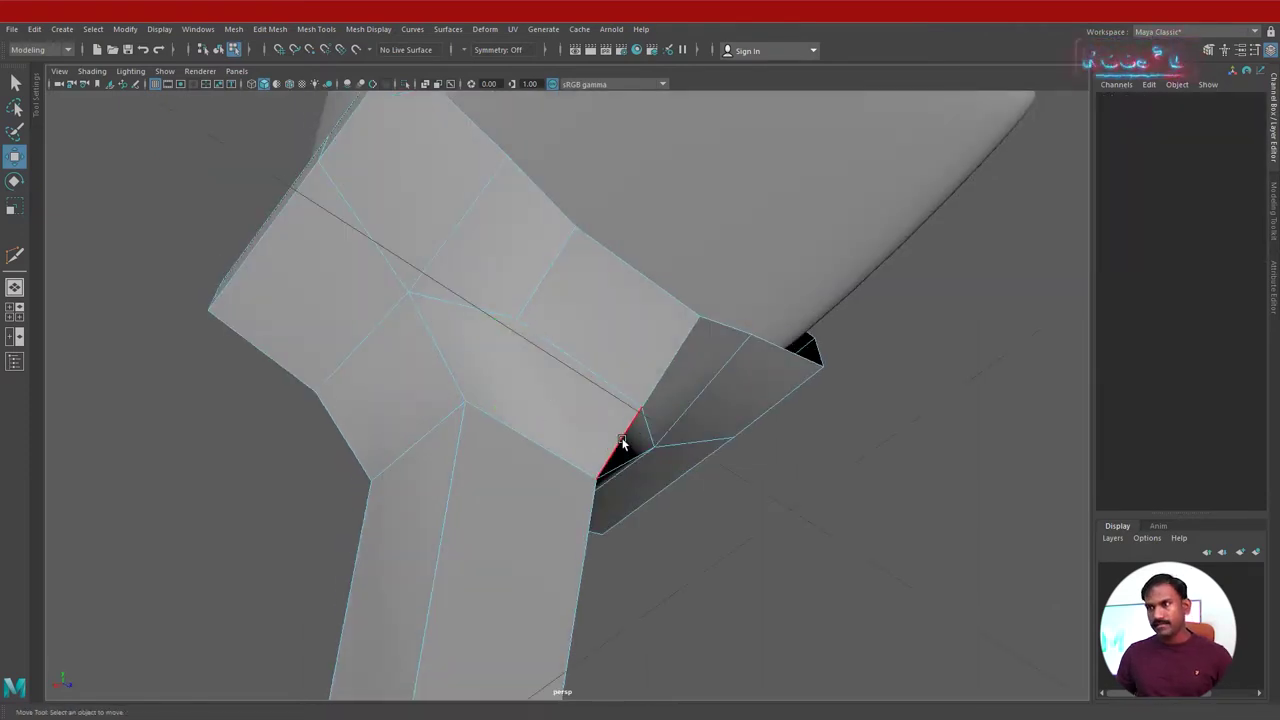
click(622, 443)
alt+drag(622, 443, 598, 383)
click(577, 440)
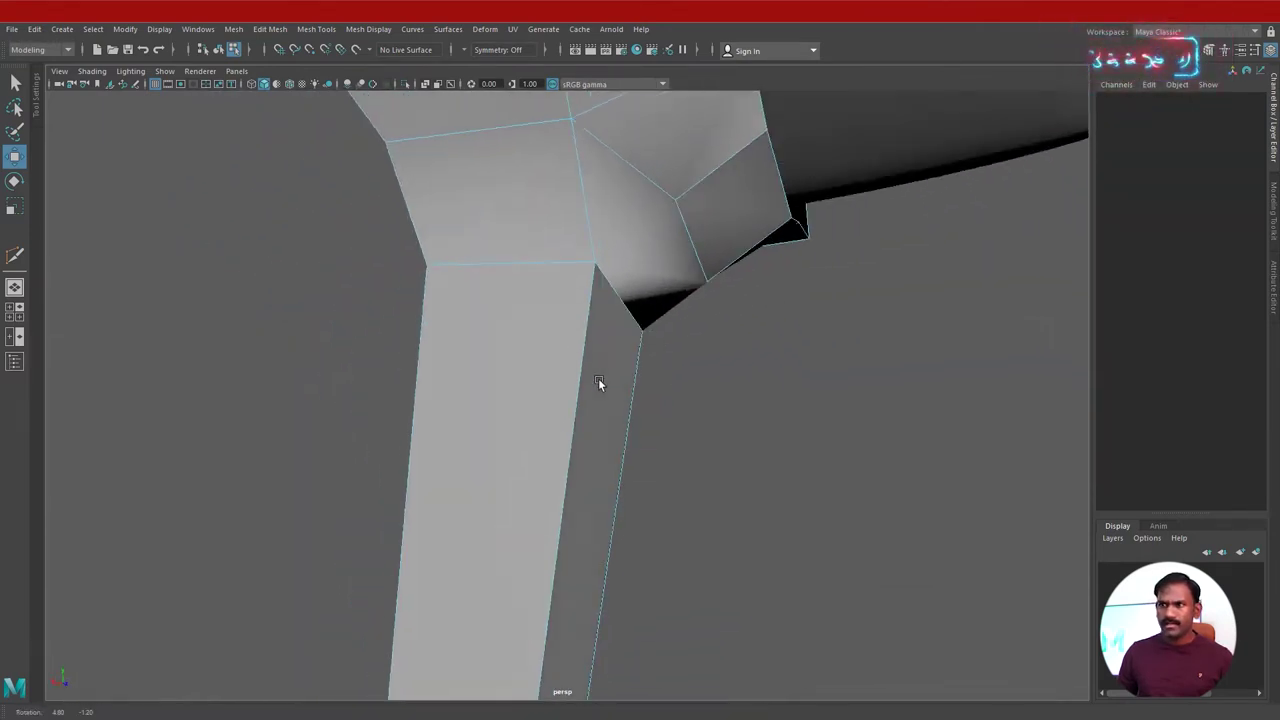
alt+drag(500, 347, 462, 463)
alt+right_drag(462, 463, 858, 433)
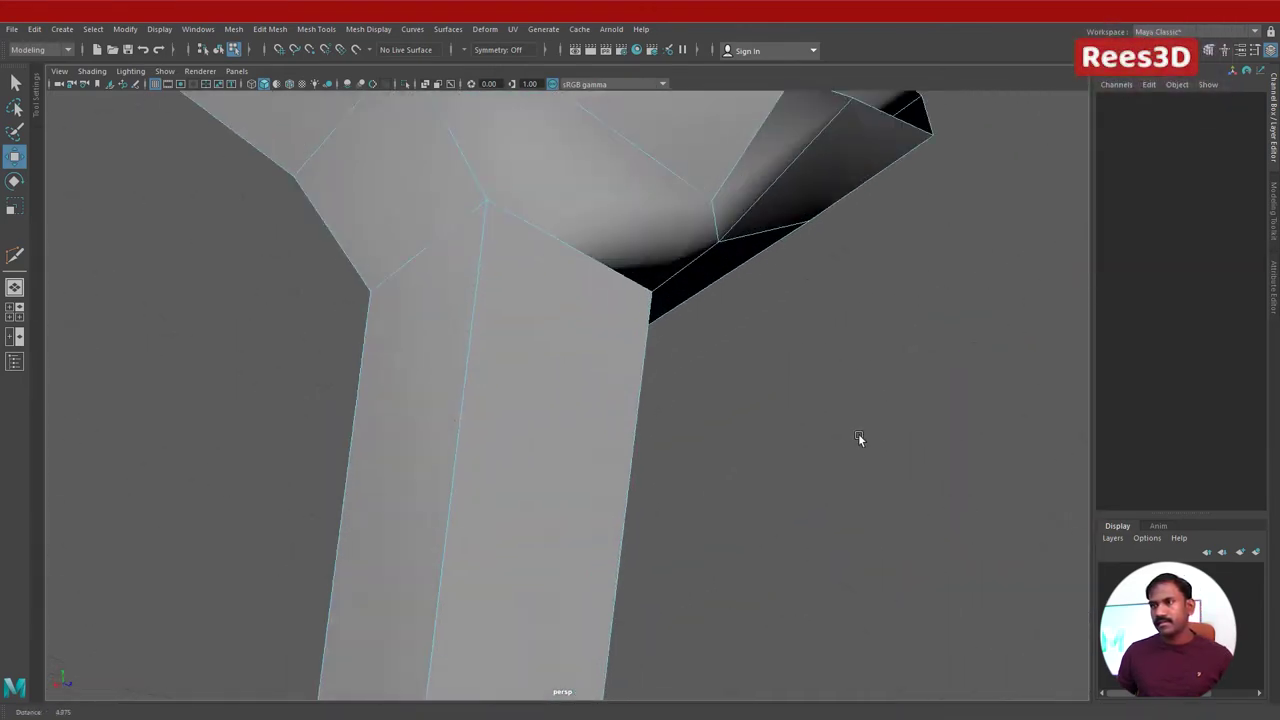
alt+drag(836, 433, 515, 325)
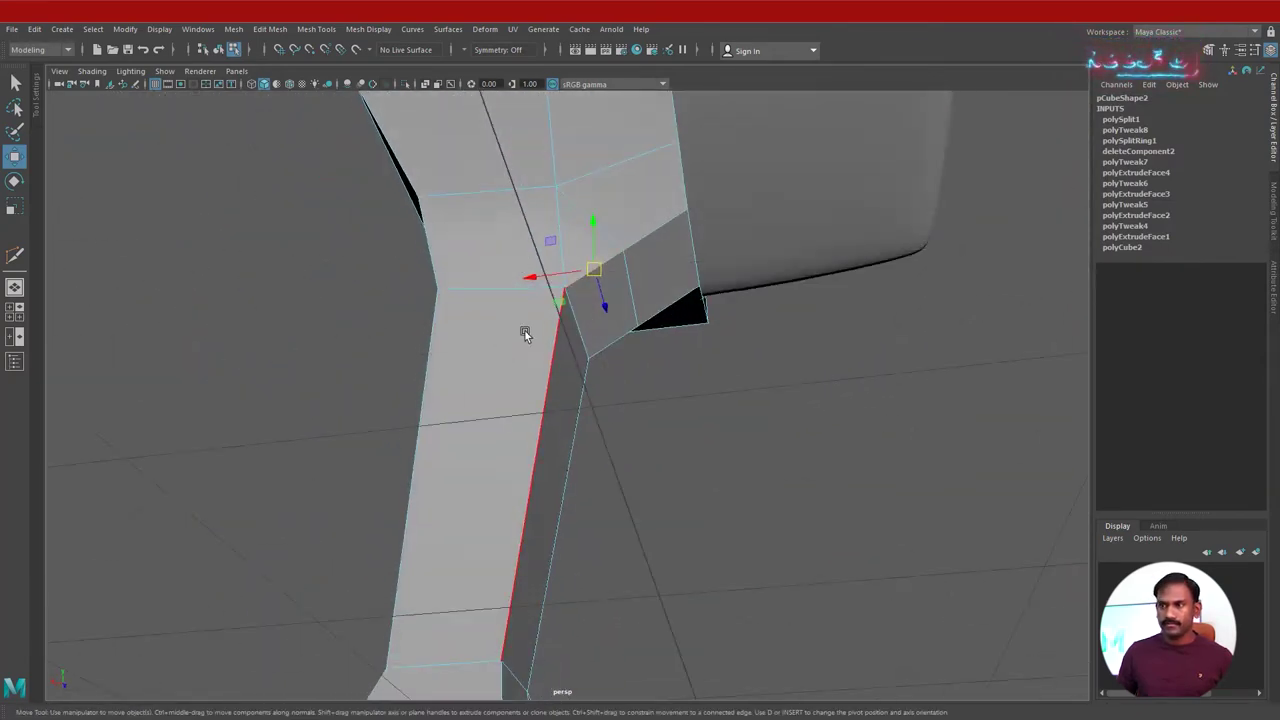
Multi-Cut the back and front of the hip from each middle loop vertex down to about the midpoint of the thigh's top edge.
right_drag(525, 331, 498, 414)
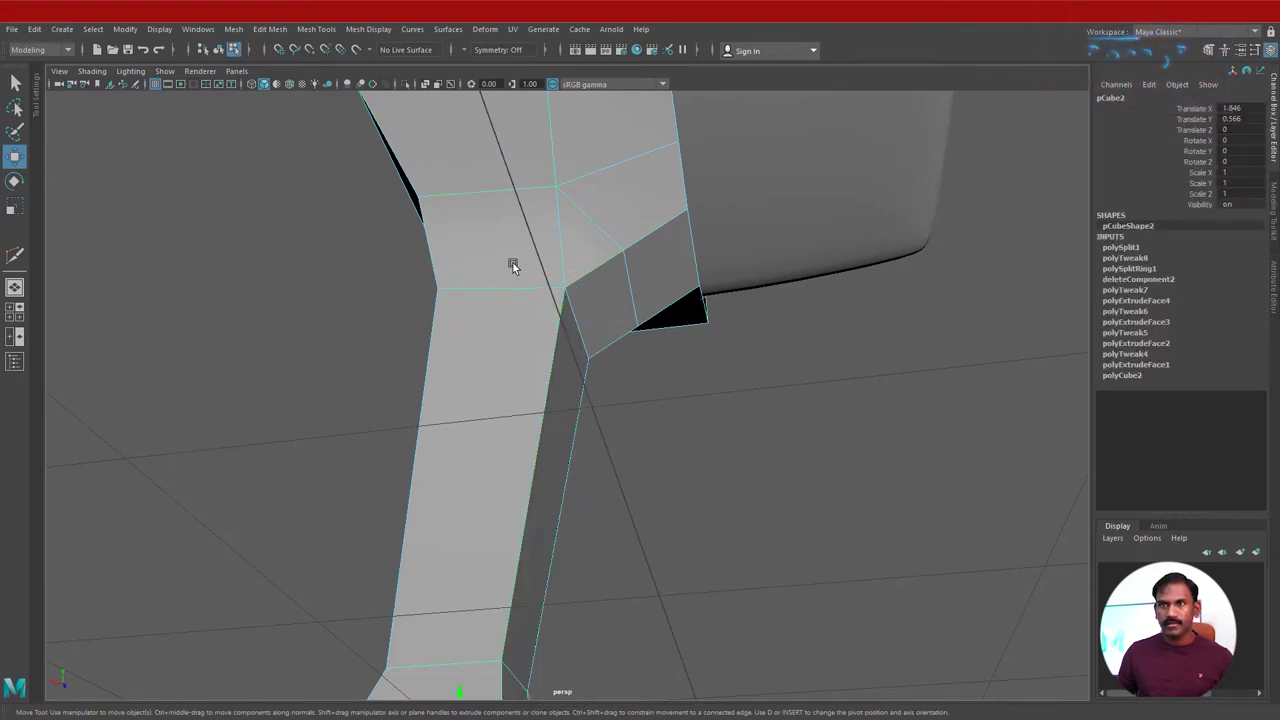
click(14, 255)
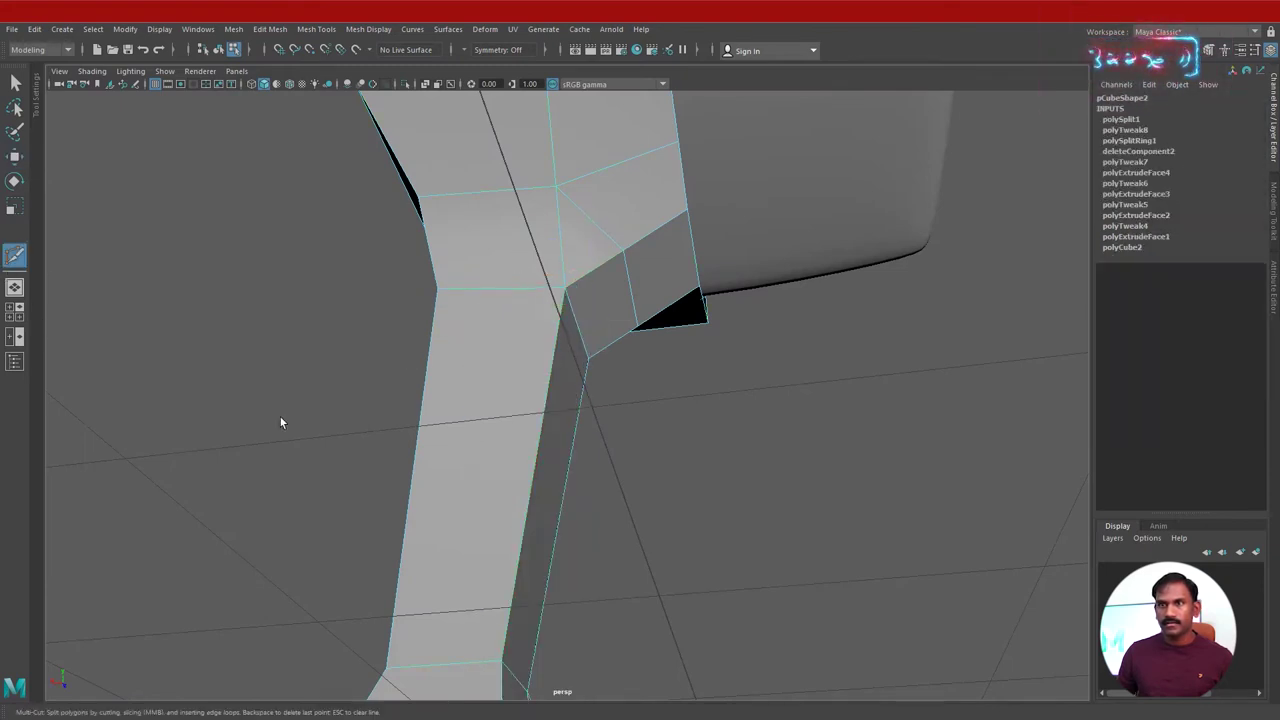
click(556, 187)
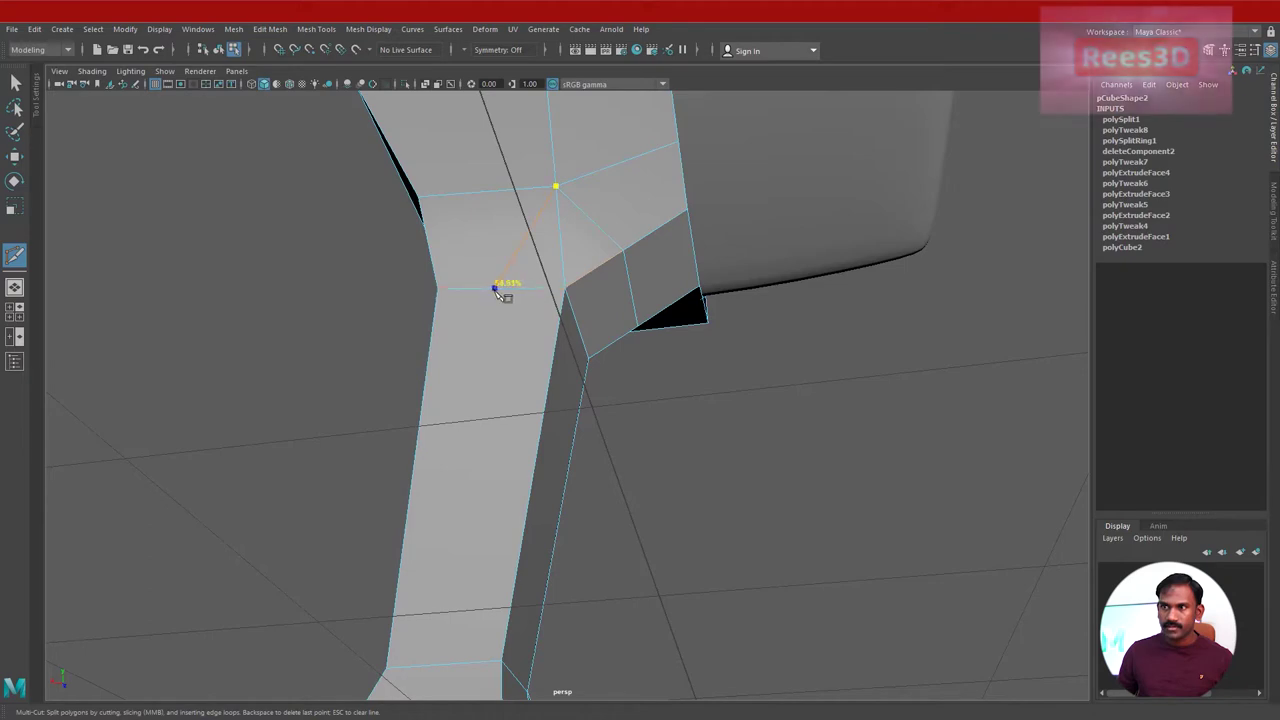
mouse_move(508, 315)
alt+mouse_down()
mouse_move(620, 334)
mouse_move(617, 363)
mouse_move(459, 384)
alt+mouse_up()
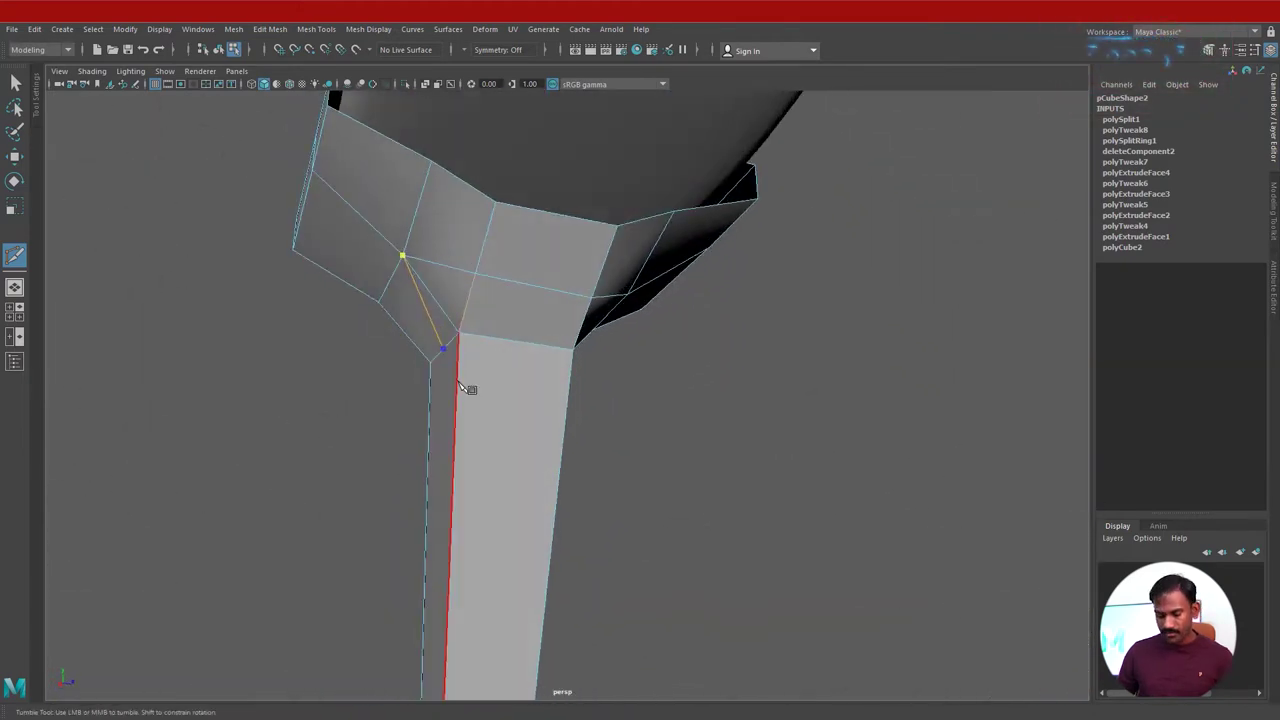
key(Return)
mouse_move(643, 386)
alt+mouse_down()
mouse_move(438, 408)
mouse_move(448, 398)
alt+mouse_up()
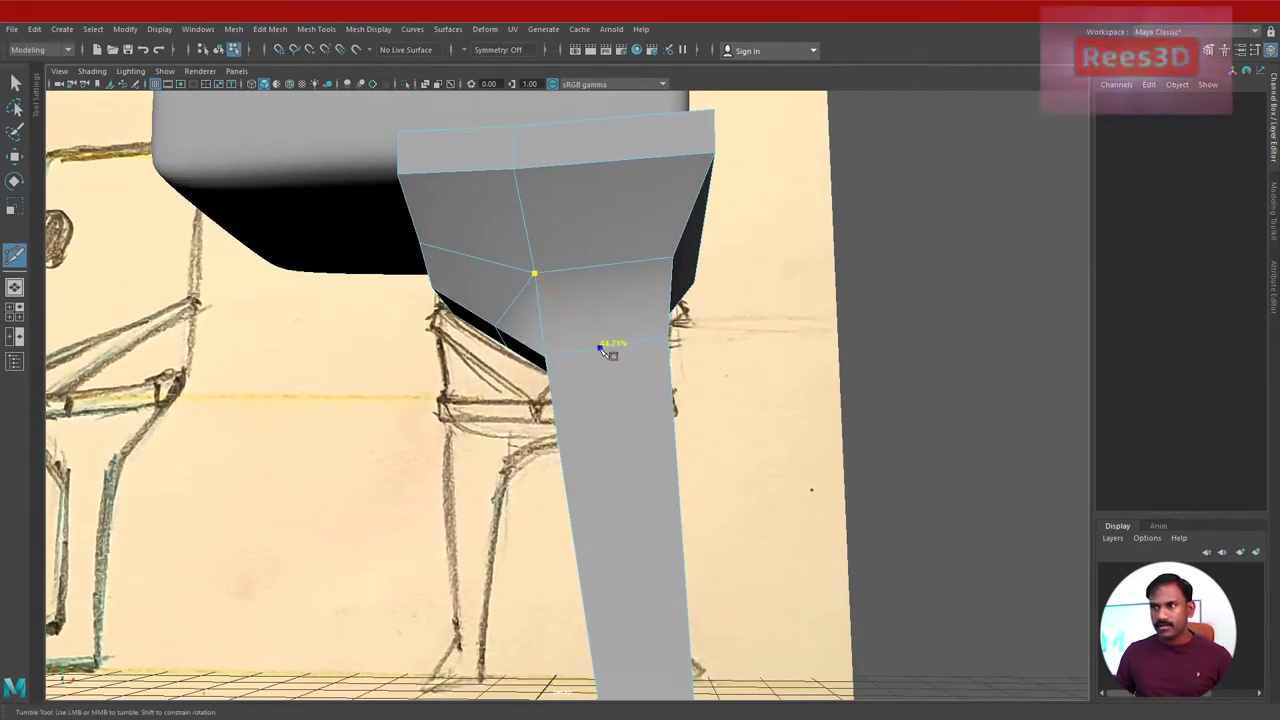
mouse_move(612, 441)
alt+mouse_down()
mouse_move(657, 423)
mouse_move(671, 371)
mouse_move(686, 400)
mouse_move(648, 415)
mouse_move(640, 400)
alt+mouse_up()
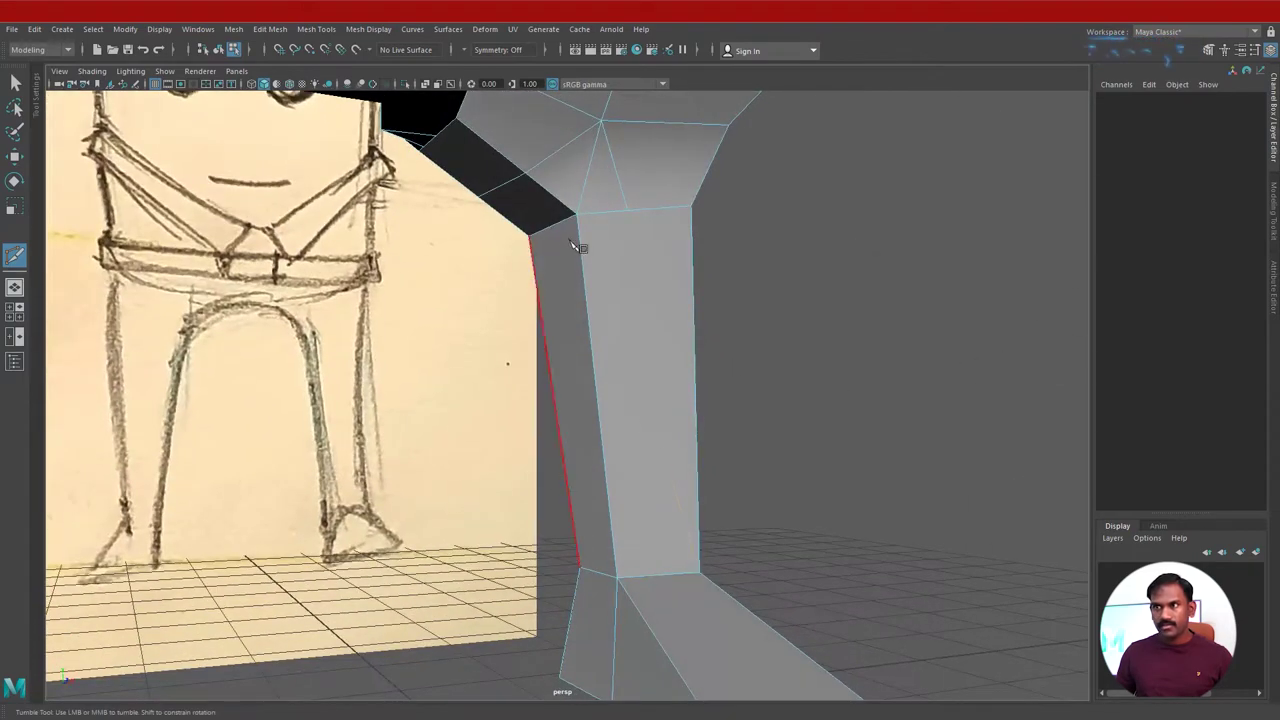
alt+drag(487, 370, 508, 304)
Insert an edge loop lengthwise through the middle of the foot, running from ankle to toe and around the sole.
right_drag(499, 373, 497, 383)
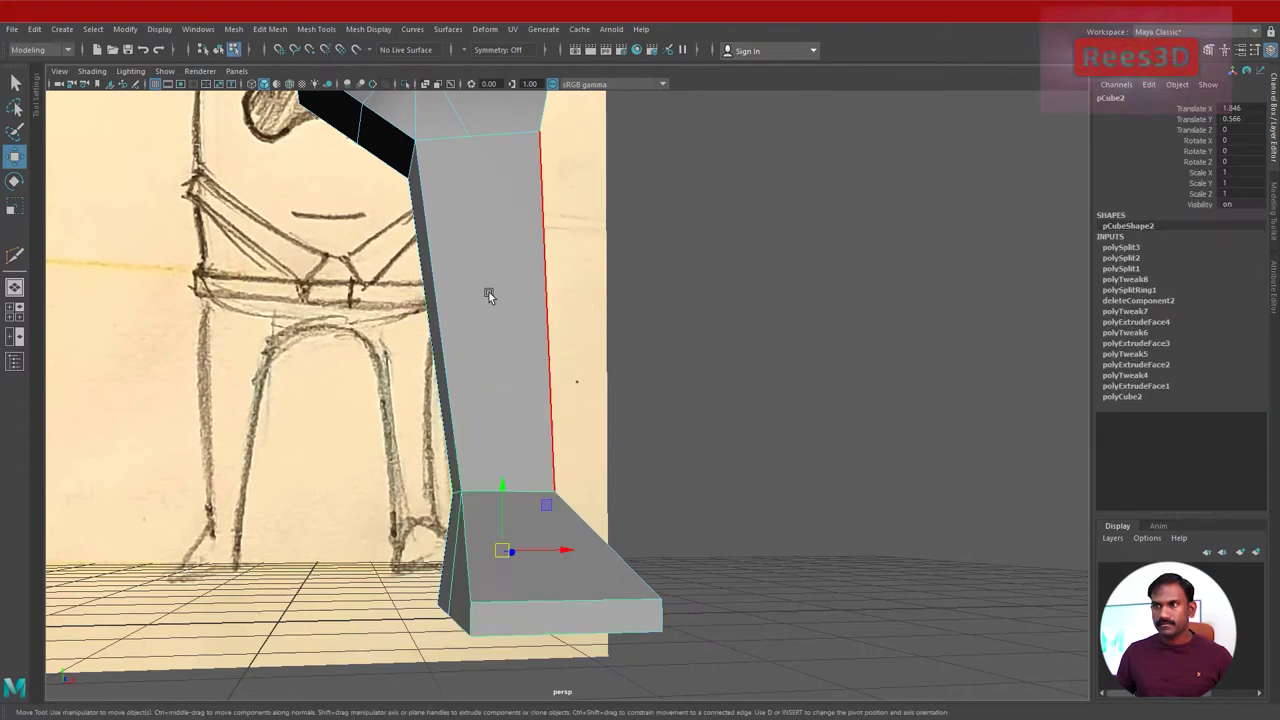
shift+right_drag(494, 264, 402, 284)
alt+drag(405, 310, 528, 464)
click(538, 500)
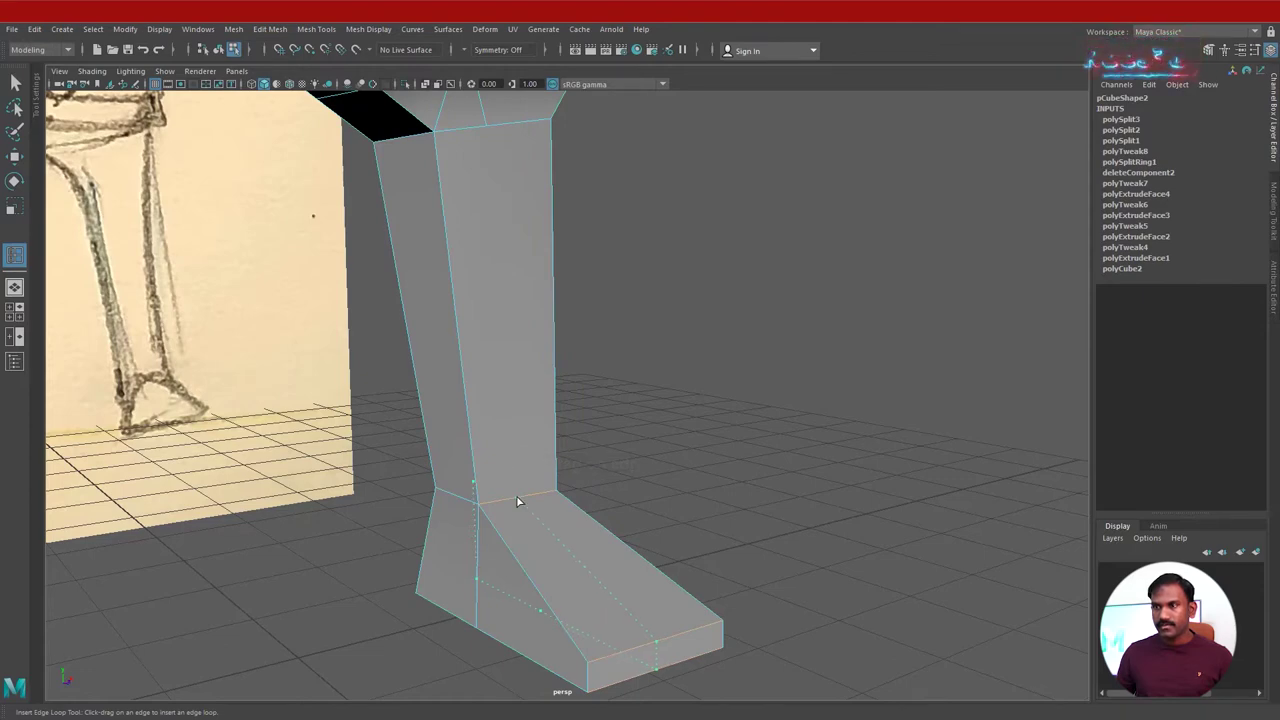
click(517, 500)
alt+drag(517, 500, 543, 492)
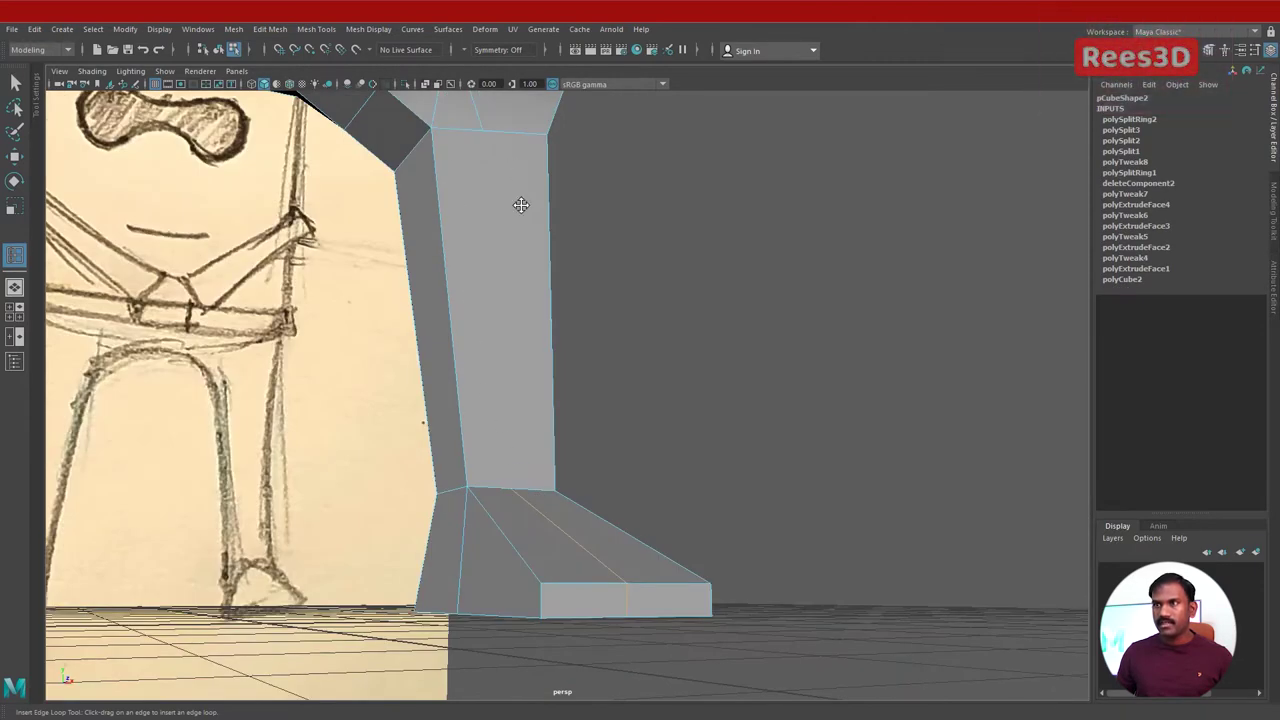
mouse_move(521, 204)
alt+mouse_down()
mouse_move(163, 309)
mouse_move(545, 478)
alt+mouse_up()
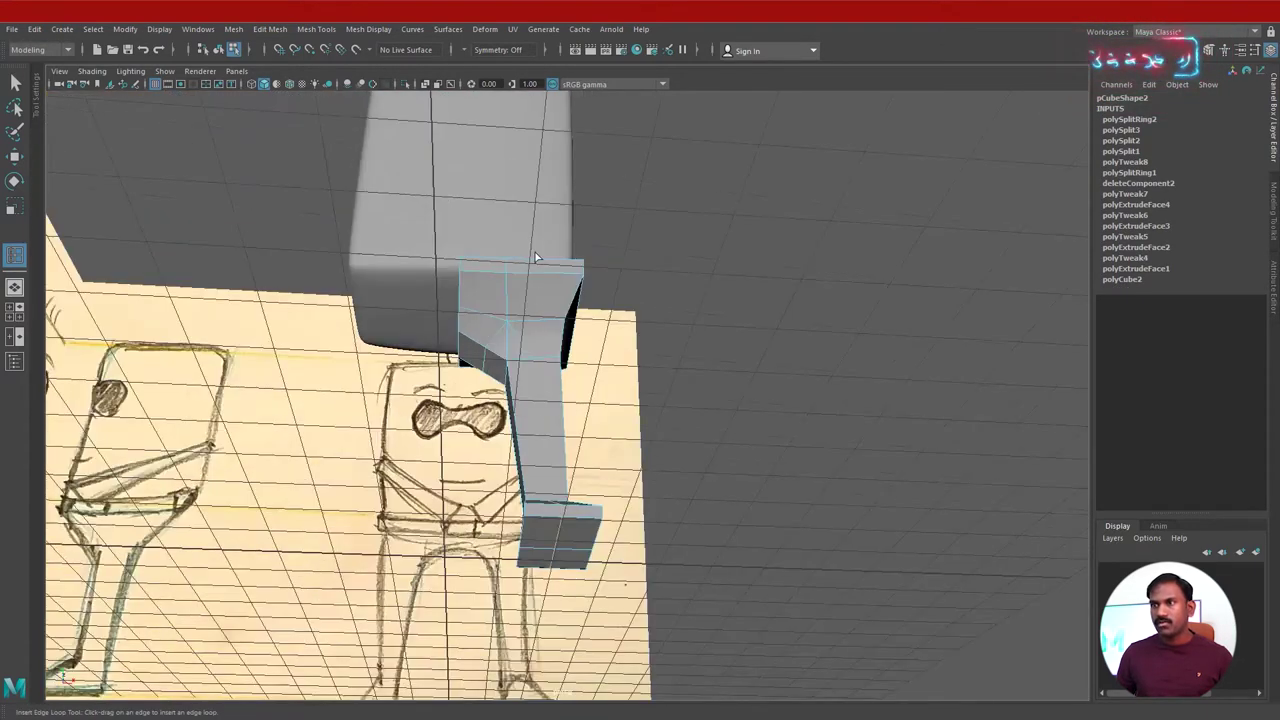
mouse_move(548, 213)
alt+mouse_down()
mouse_move(457, 477)
mouse_move(517, 354)
mouse_move(551, 363)
mouse_move(627, 423)
mouse_move(586, 437)
mouse_move(683, 483)
mouse_move(566, 511)
mouse_move(586, 501)
alt+mouse_up()
mouse_move(586, 501)
alt+middle_down()
mouse_move(511, 449)
mouse_move(456, 377)
alt+middle_up()
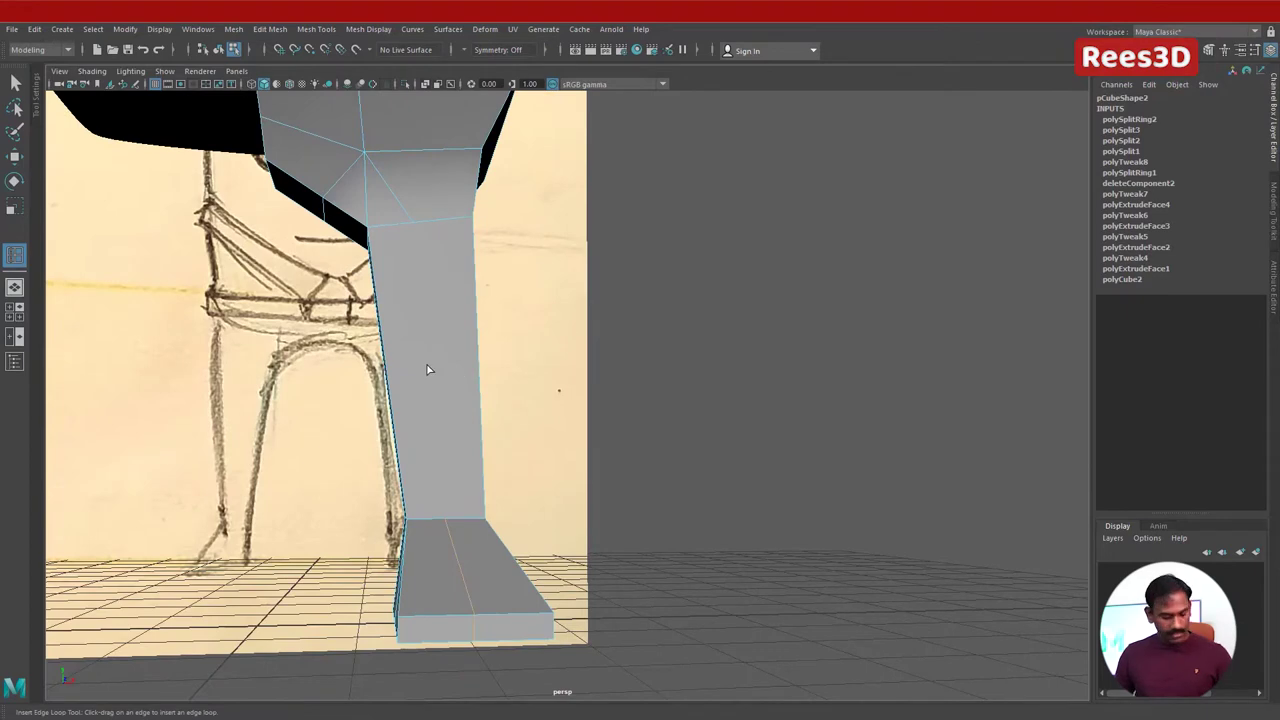
Multi-Cut down the front and back of the leg, joining the thigh-top cut points to the foot's middle loop at the ankle.
shift+right_drag(416, 312, 336, 318)
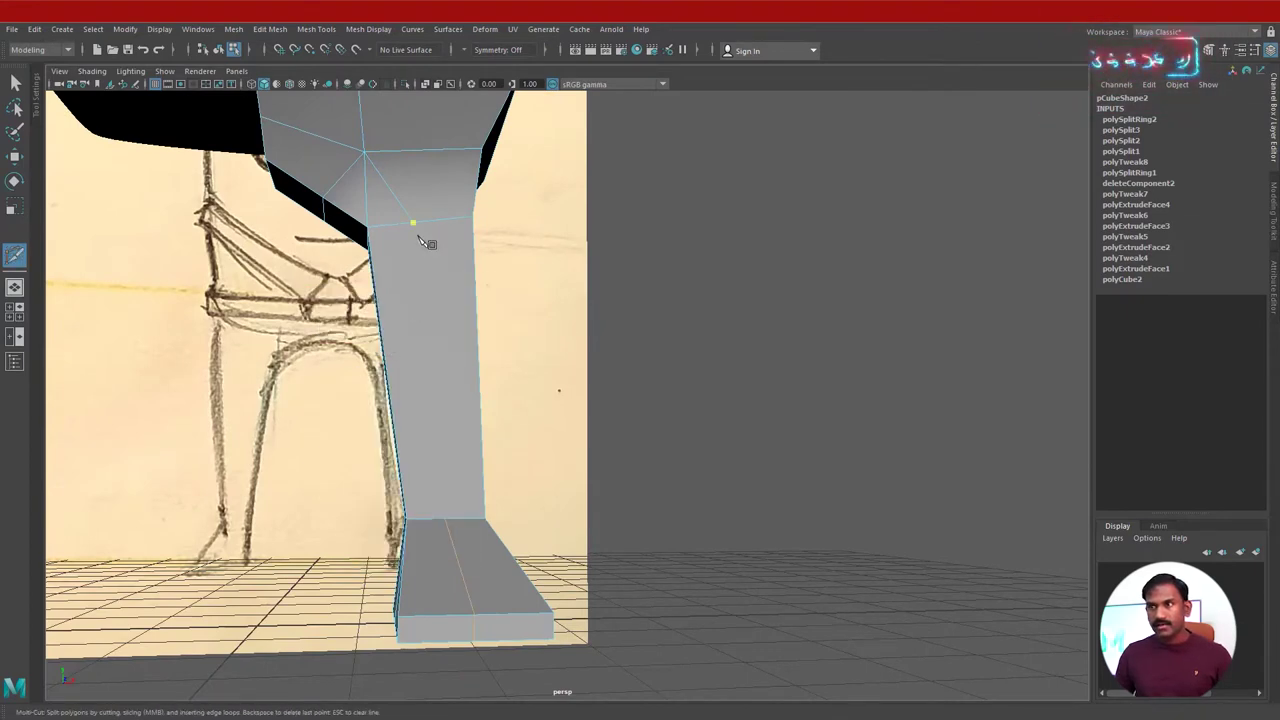
click(445, 520)
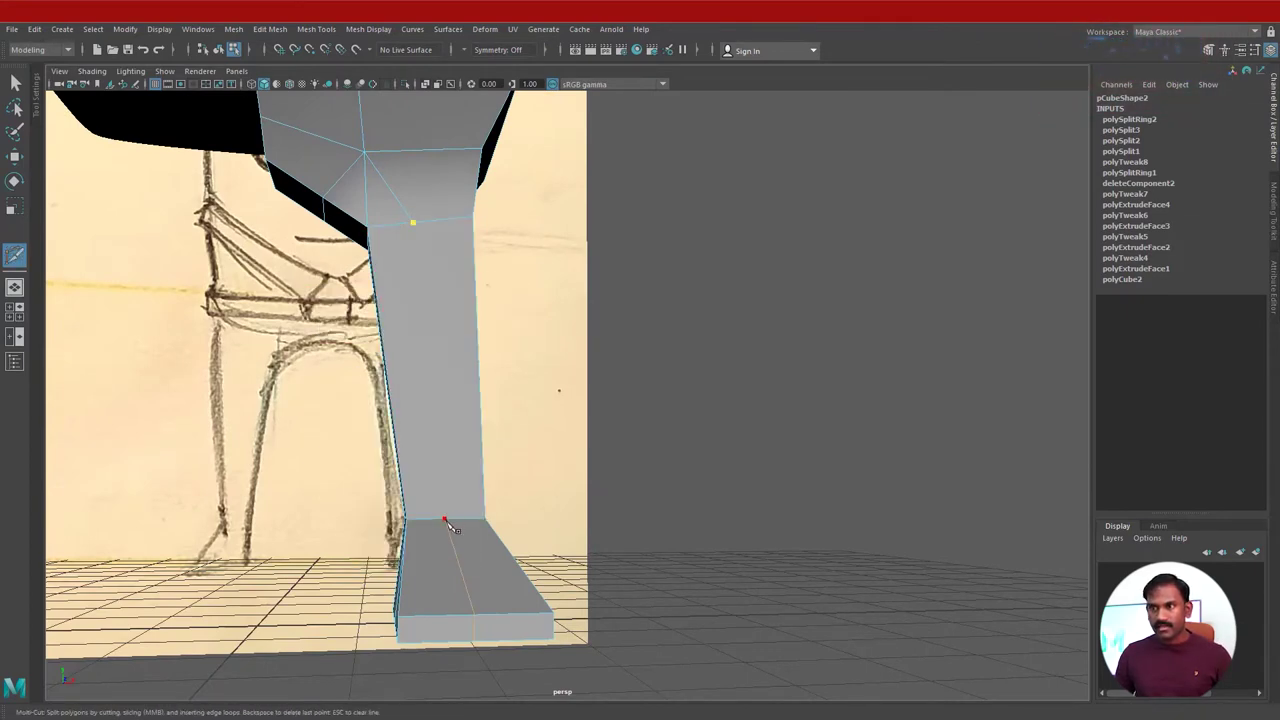
alt+drag(462, 530, 738, 266)
click(733, 217)
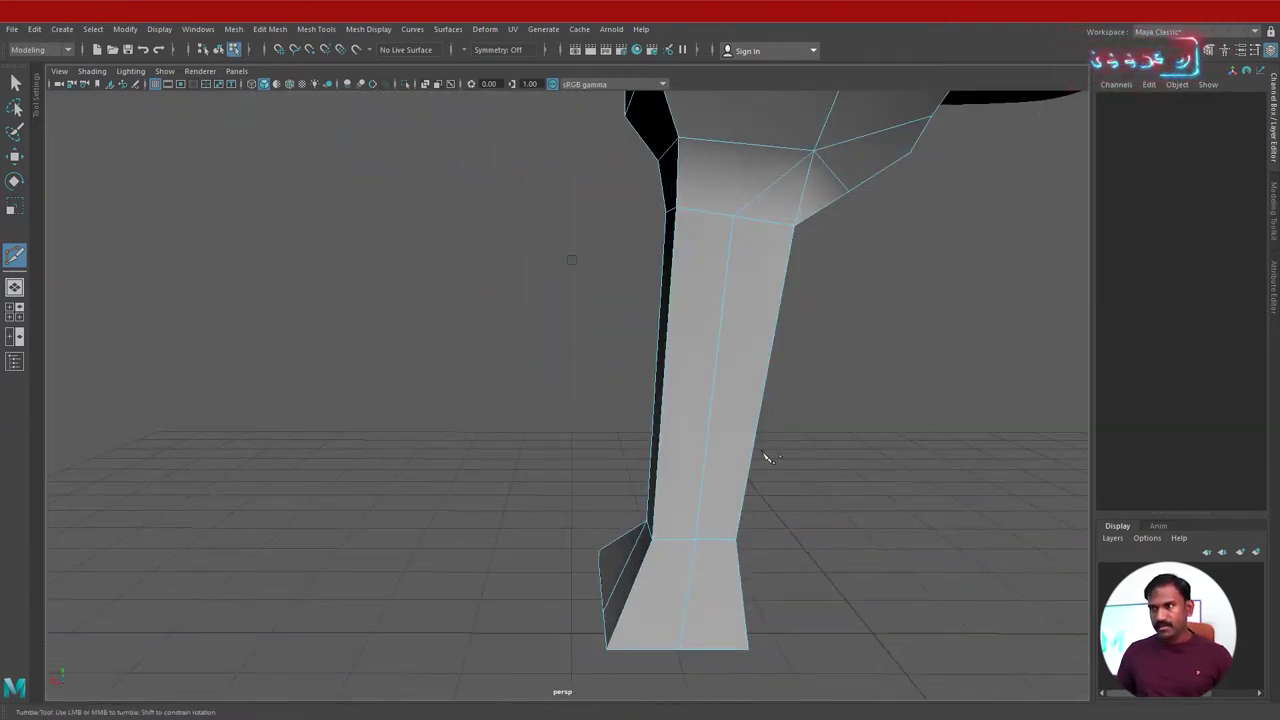
alt+middle_drag(763, 452, 717, 301)
alt+drag(650, 397, 543, 410)
key(w)
Pull the foot's middle toe edge forward and its middle heel edge backward to round both ends of the foot.
alt+drag(503, 451, 623, 450)
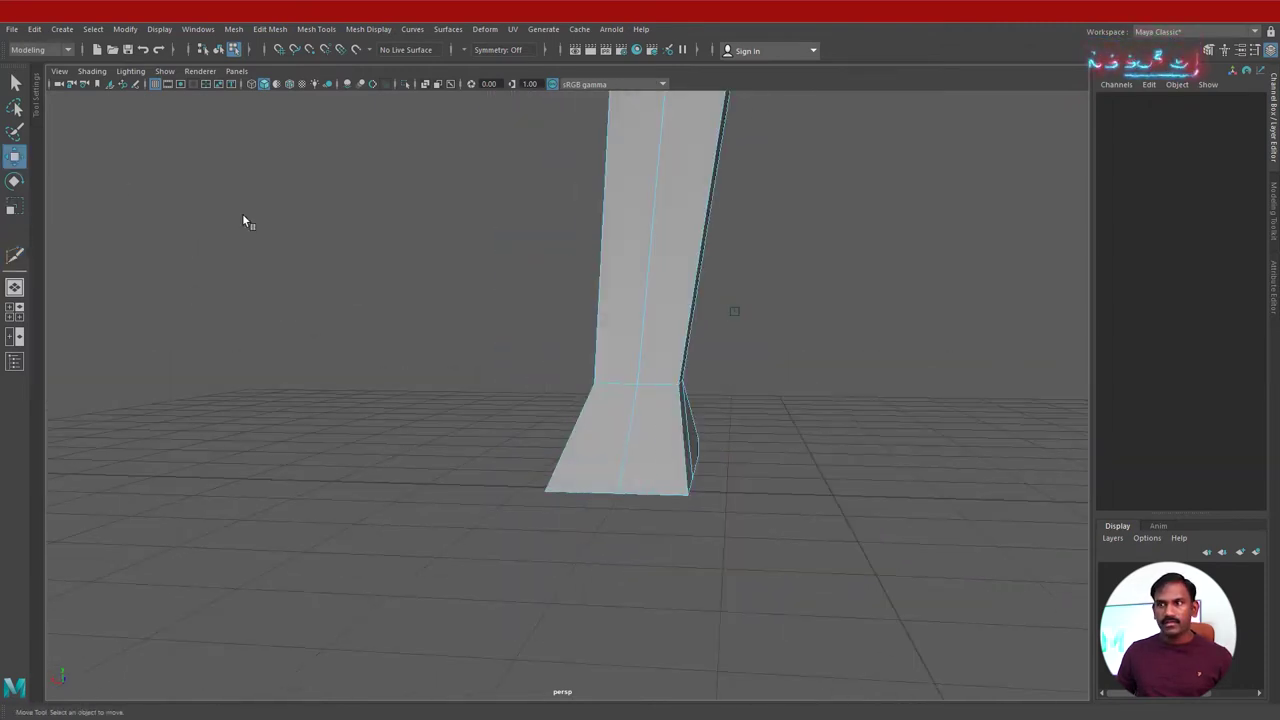
alt+drag(242, 221, 479, 513)
click(677, 429)
click(445, 533)
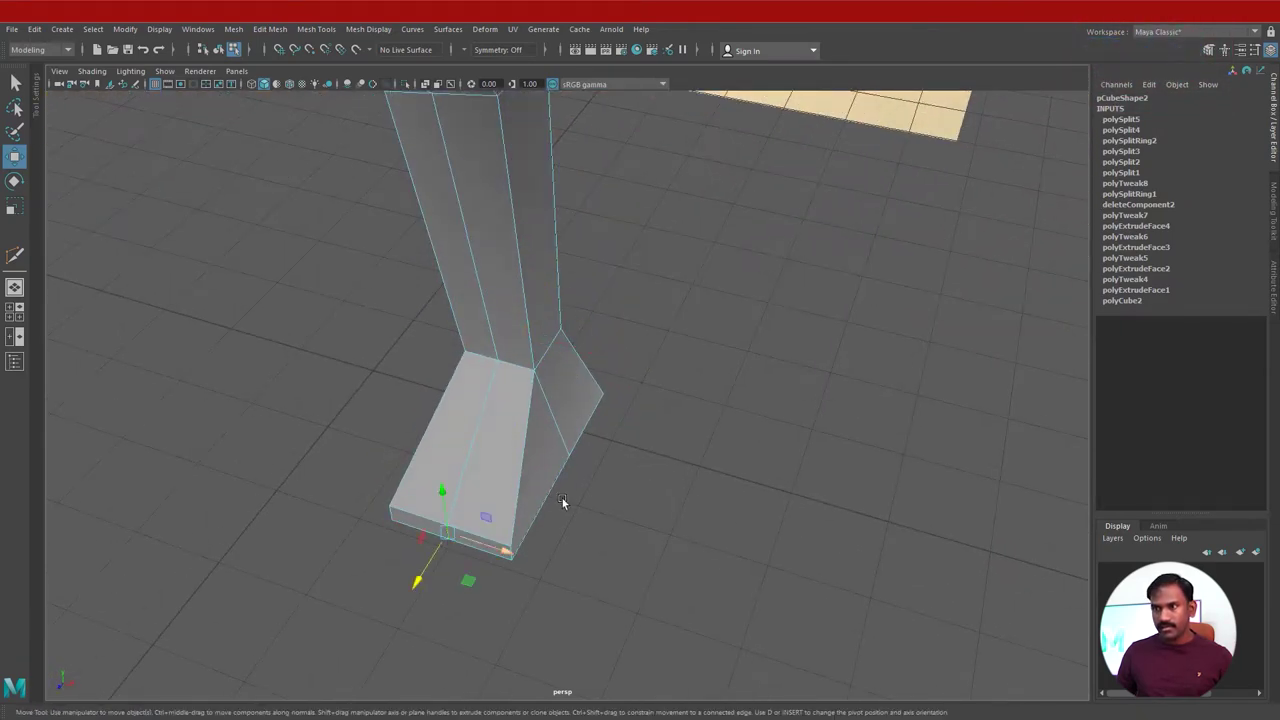
mouse_move(563, 500)
alt+mouse_down()
mouse_move(455, 516)
mouse_move(453, 540)
mouse_move(529, 560)
mouse_move(517, 540)
alt+mouse_up()
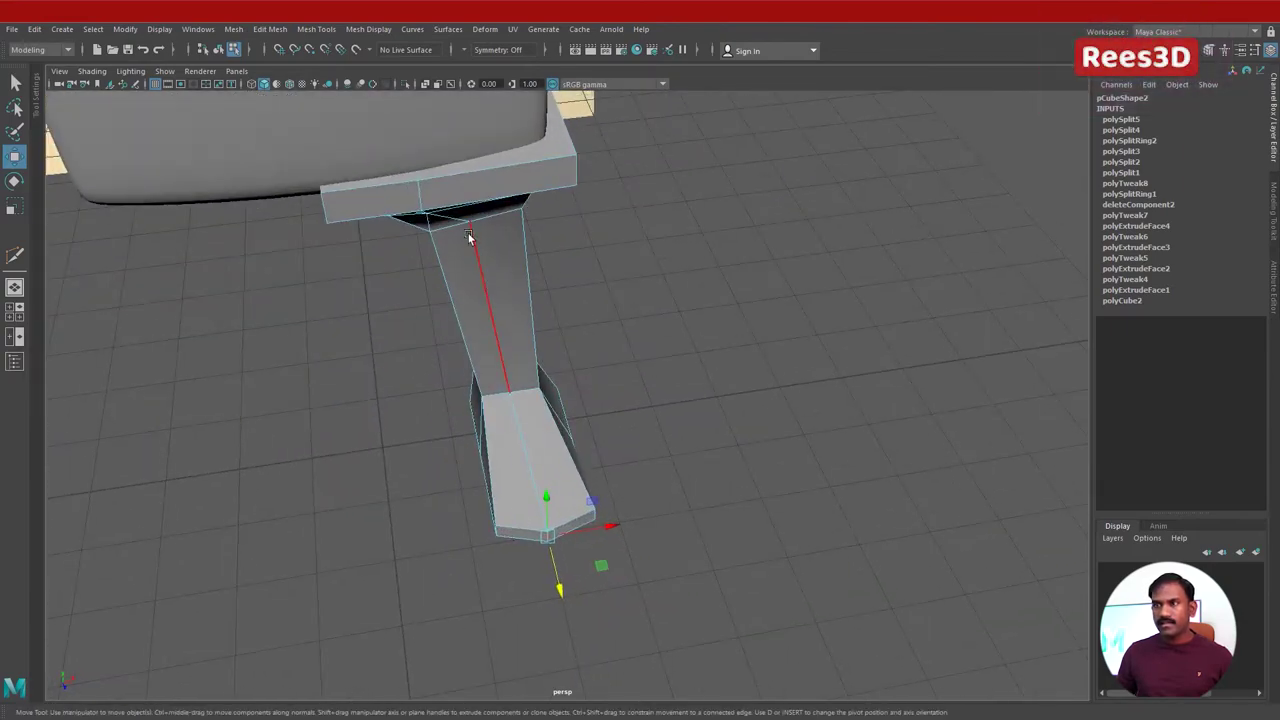
mouse_move(527, 385)
alt+mouse_down()
mouse_move(491, 319)
mouse_move(366, 329)
mouse_move(725, 377)
mouse_move(690, 390)
alt+mouse_up()
drag(629, 505, 505, 578)
Shift the inner side vertex of the foot's sole sideways towards the middle of the foot.
mouse_move(591, 596)
alt+mouse_down()
mouse_move(474, 580)
mouse_move(543, 491)
mouse_move(600, 523)
mouse_move(820, 517)
mouse_move(563, 466)
mouse_move(783, 481)
mouse_move(710, 495)
mouse_move(635, 474)
mouse_move(581, 432)
alt+mouse_up()
key(F9)
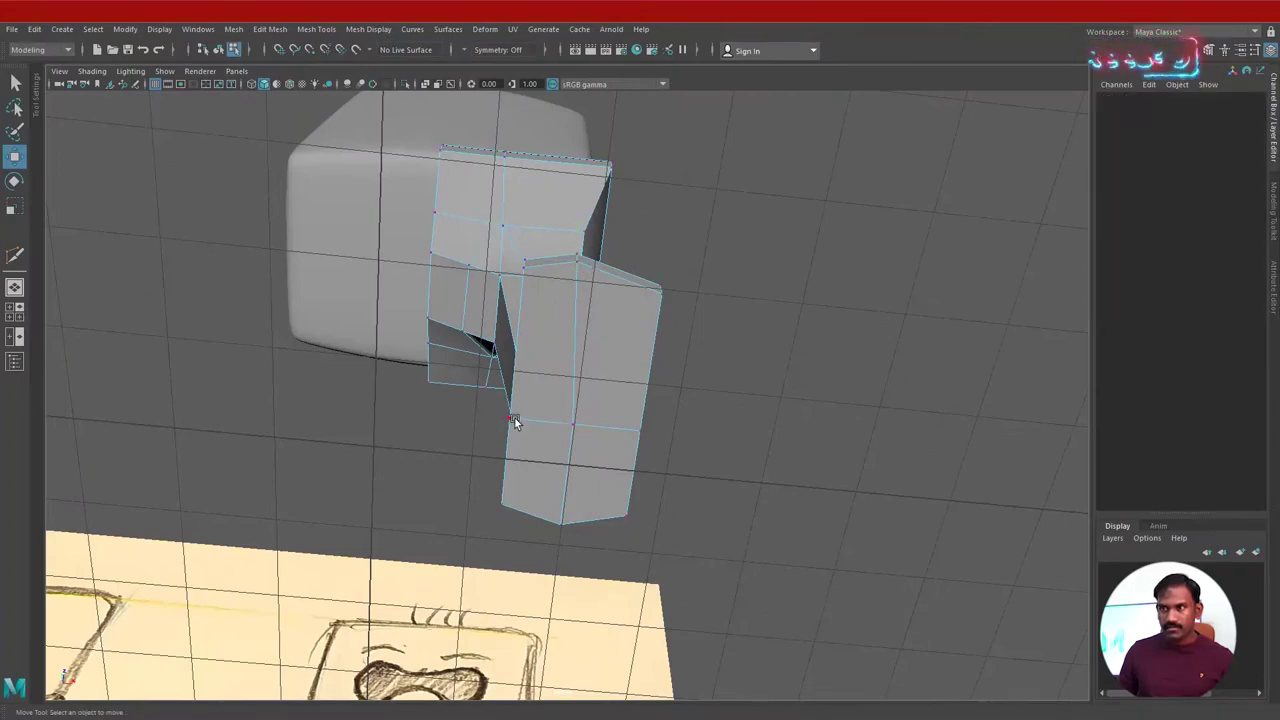
click(513, 421)
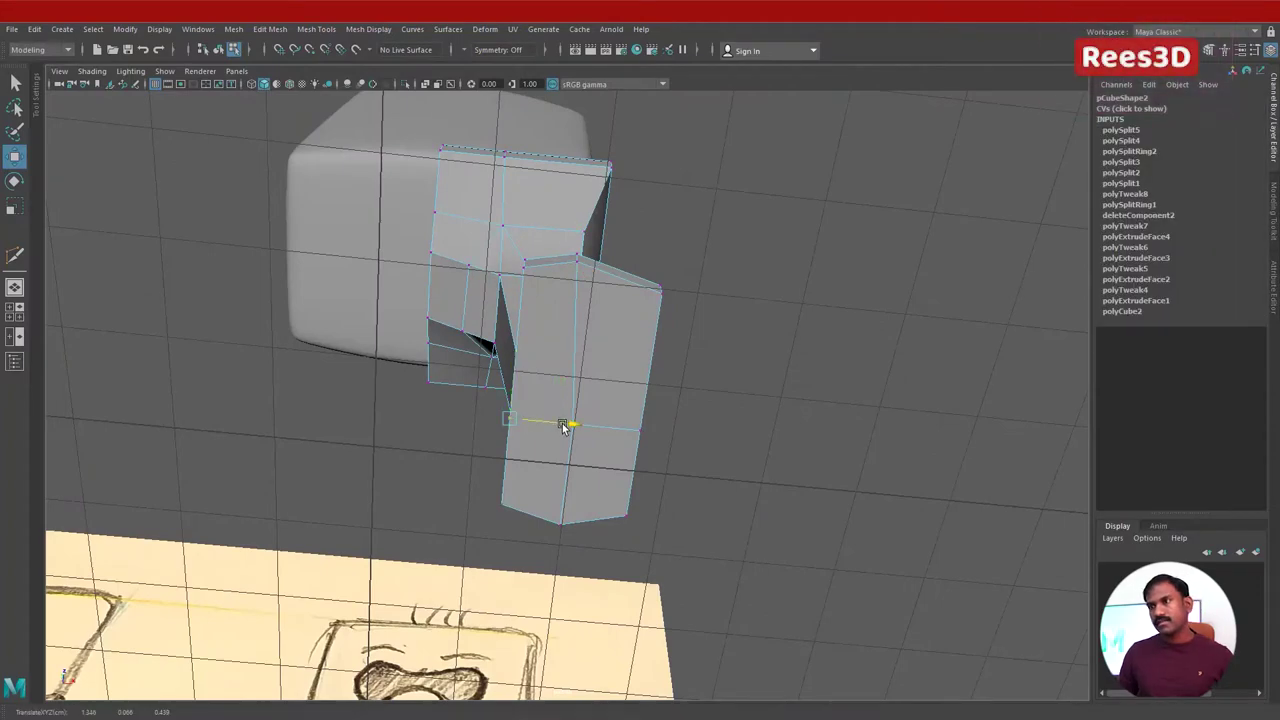
Delete the redundant diagonal edges where the hip section meets the top of the leg.
alt+drag(571, 469, 495, 398)
alt+right_drag(495, 395, 349, 340)
alt+drag(690, 380, 180, 390)
alt+right_drag(480, 392, 618, 392)
alt+drag(617, 395, 540, 431)
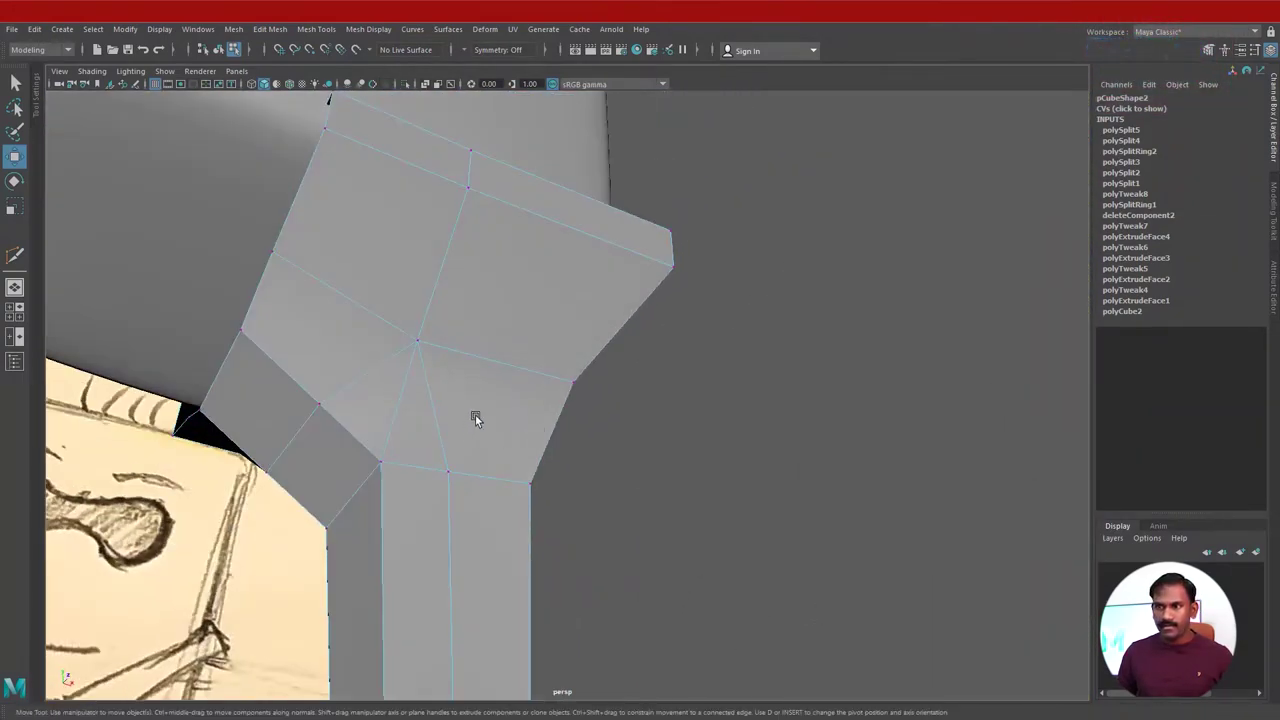
alt+middle_drag(474, 417, 500, 381)
right_drag(442, 369, 428, 352)
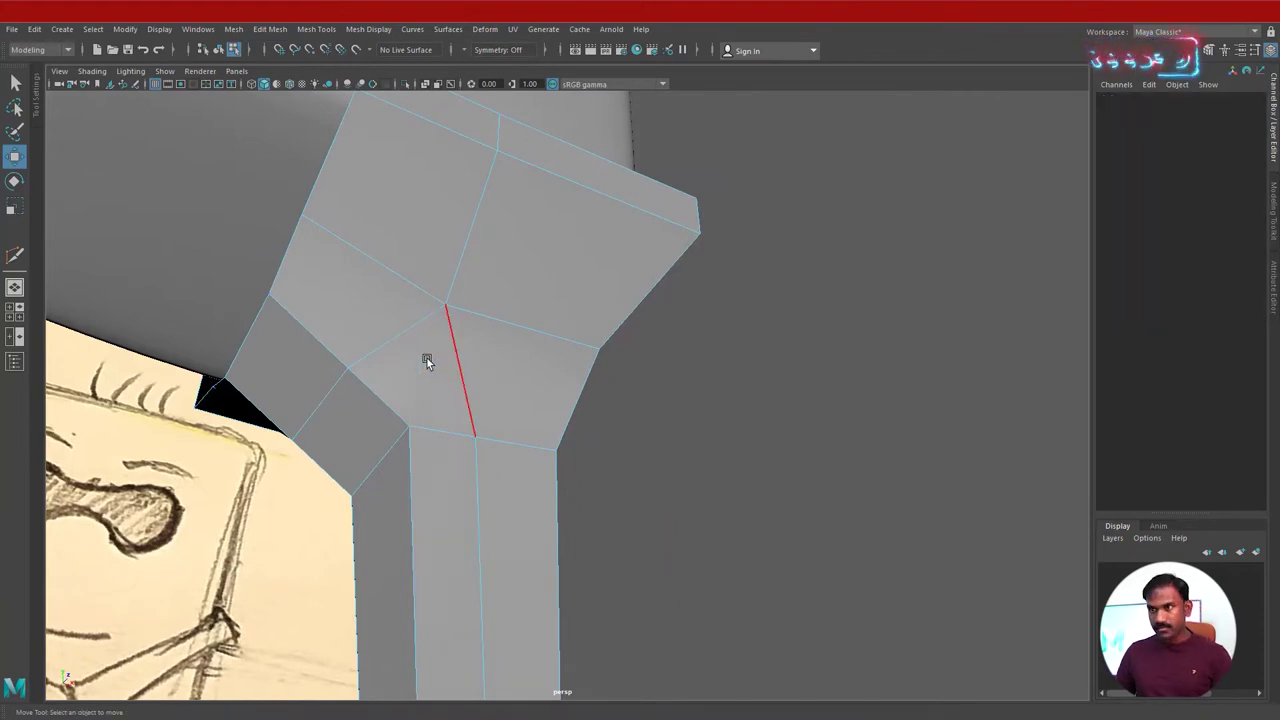
alt+drag(426, 357, 419, 258)
click(607, 250)
key(Delete)
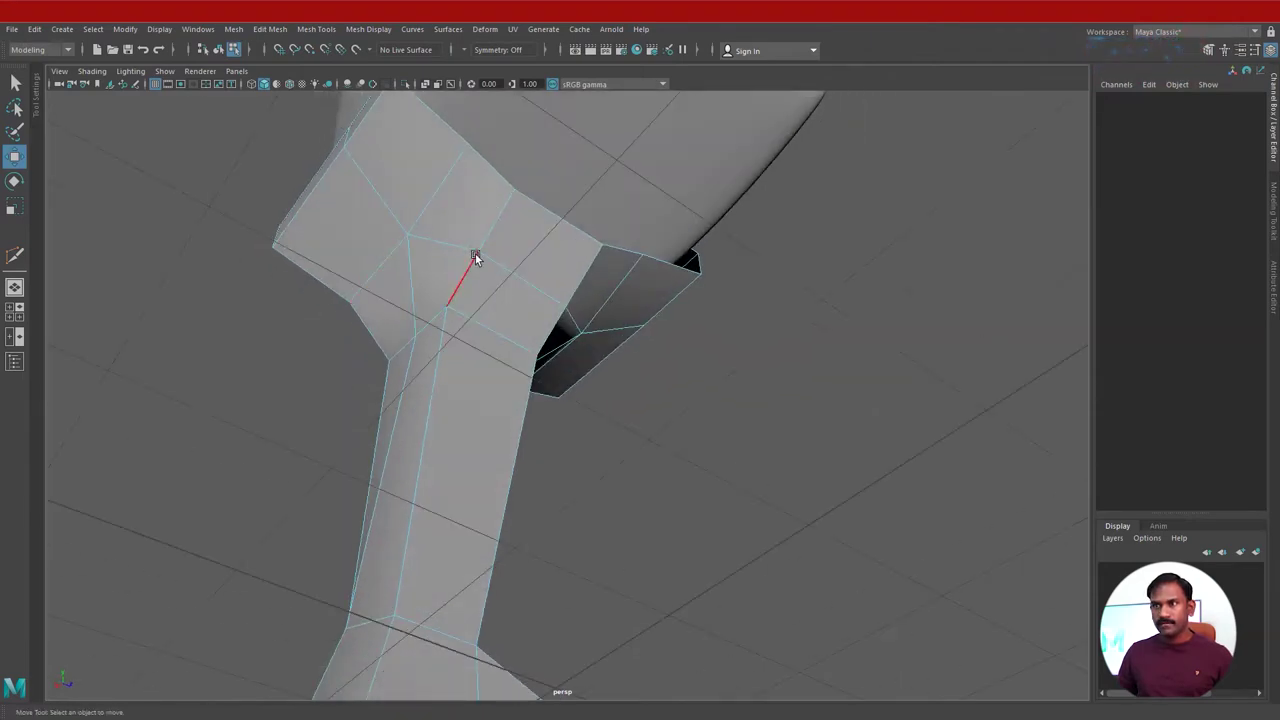
Scale the knee-top and ankle edges on the outer side of the leg along Z to narrow that face.
alt+drag(491, 324, 389, 348)
mouse_move(484, 414)
alt+mouse_down()
mouse_move(491, 398)
mouse_move(358, 417)
mouse_move(529, 389)
mouse_move(474, 337)
mouse_move(563, 351)
mouse_move(418, 374)
mouse_move(451, 340)
mouse_move(225, 337)
alt+mouse_up()
mouse_move(697, 318)
alt+mouse_down()
mouse_move(663, 306)
mouse_move(566, 346)
mouse_move(566, 283)
mouse_move(591, 265)
alt+mouse_up()
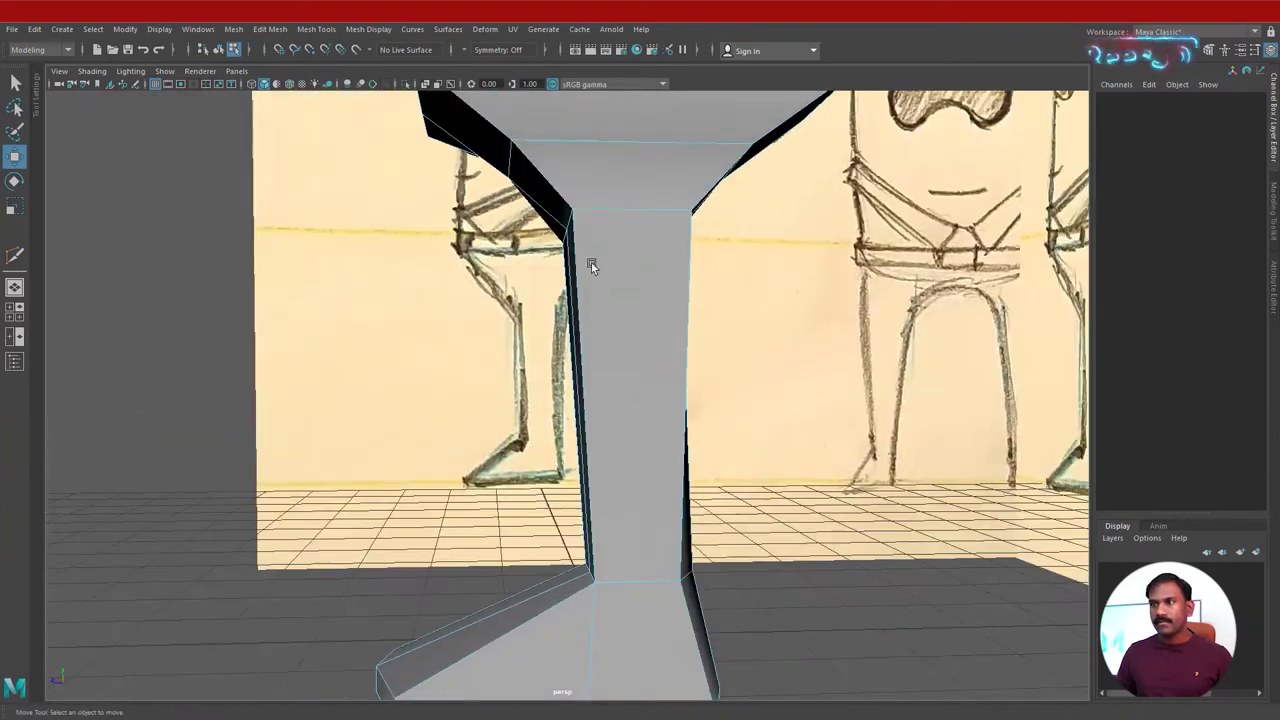
click(627, 216)
alt+drag(627, 216, 574, 266)
key(e)
key(r)
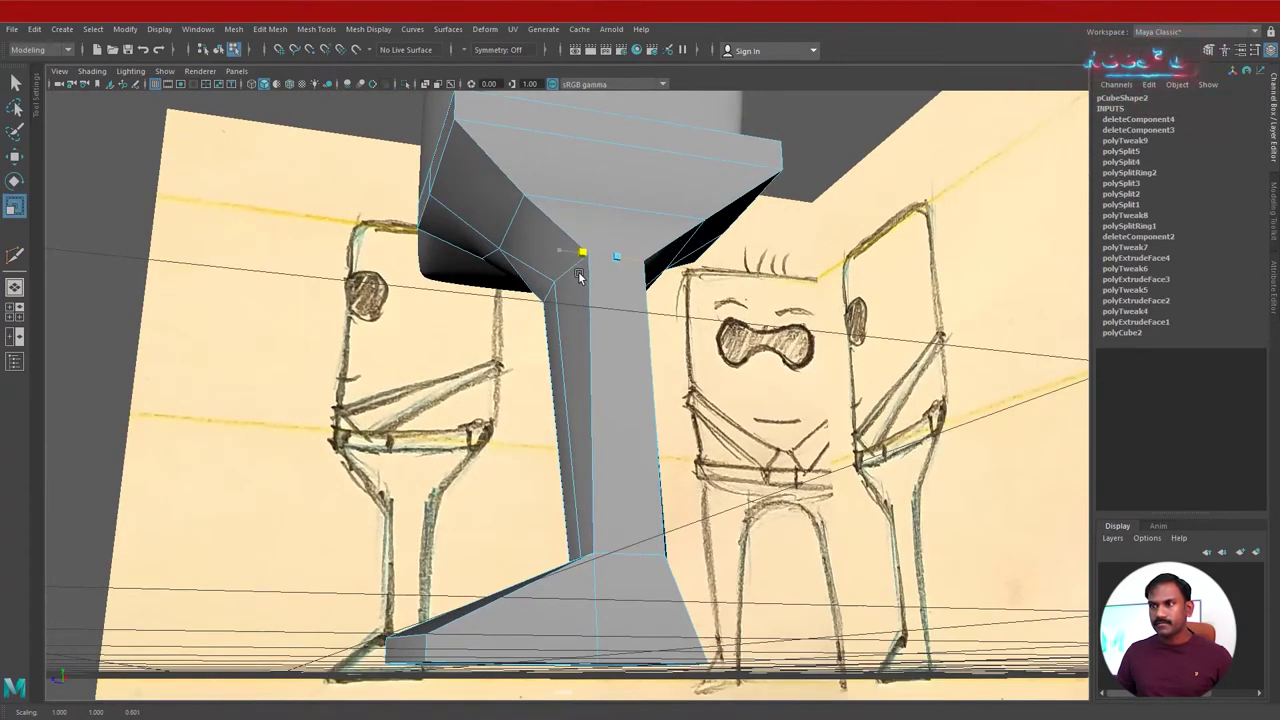
click(648, 550)
drag(573, 560, 651, 586)
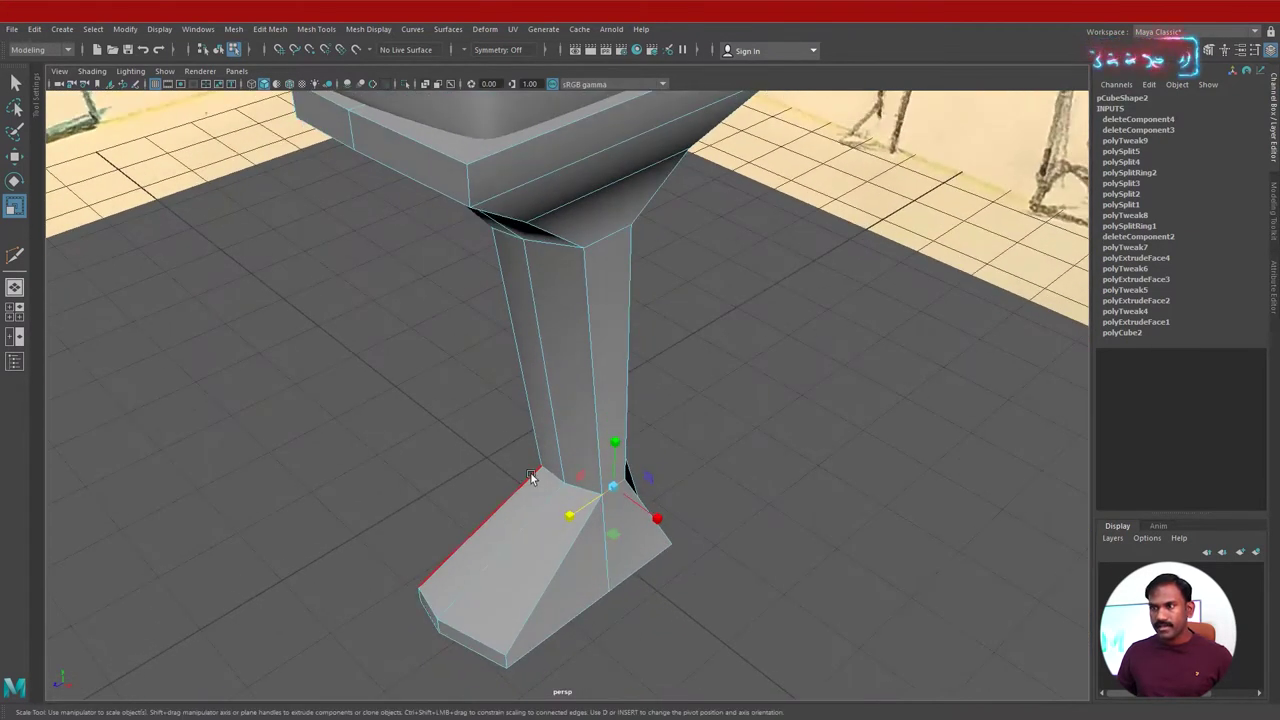
Narrow the upper edge on the inner side of the leg along Z and select that side's ankle edge.
alt+drag(591, 469, 560, 440)
click(487, 216)
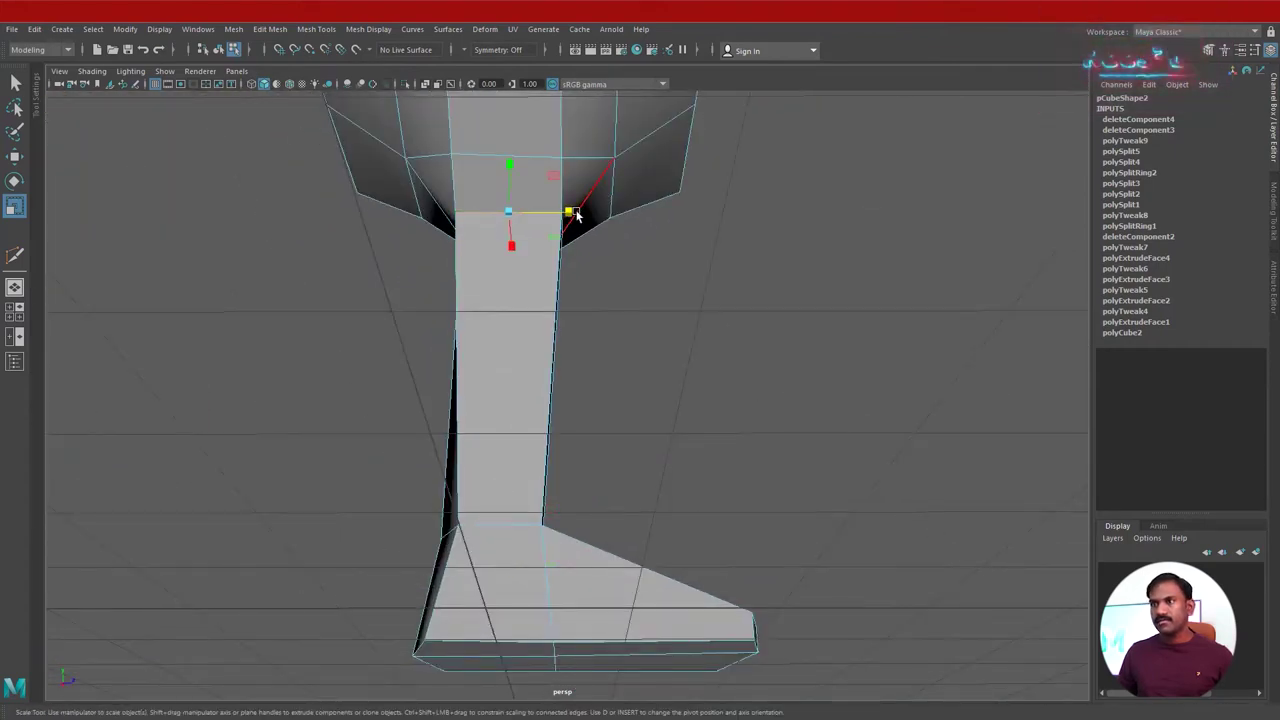
drag(572, 212, 565, 214)
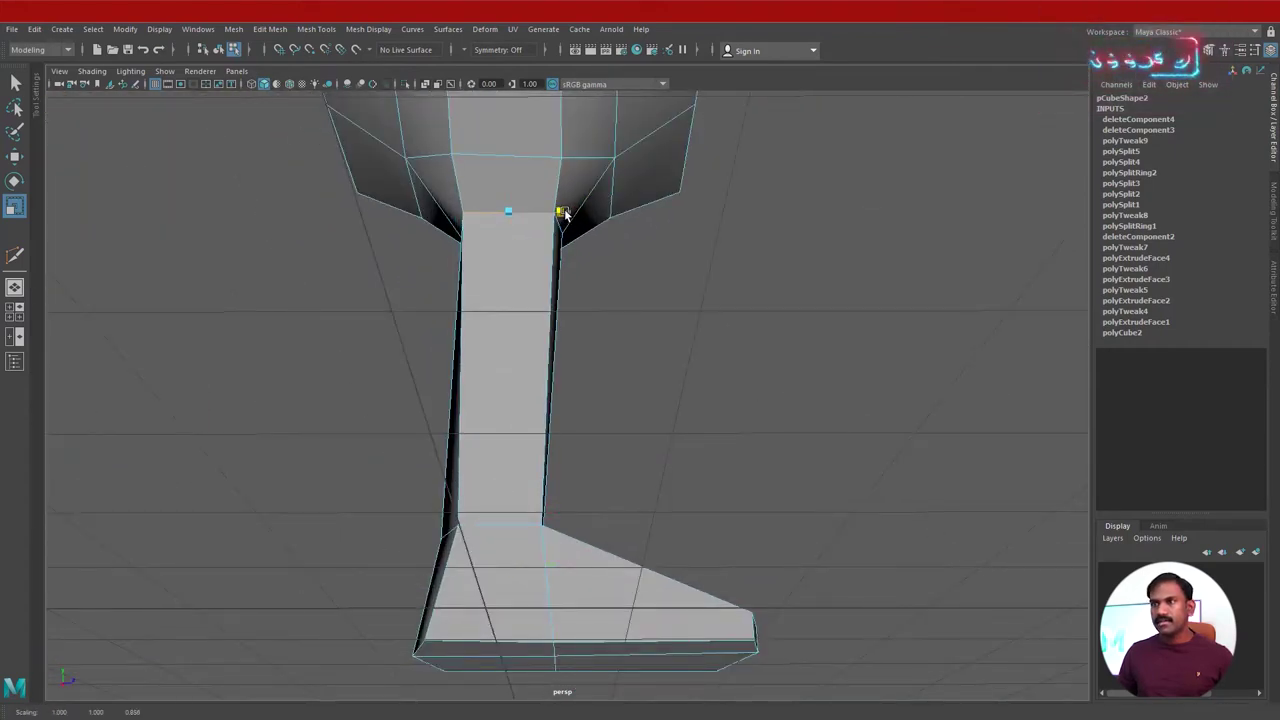
click(505, 530)
mouse_move(586, 406)
alt+mouse_down()
mouse_move(388, 475)
mouse_move(483, 446)
mouse_move(417, 440)
mouse_move(460, 400)
mouse_move(506, 298)
alt+mouse_up()
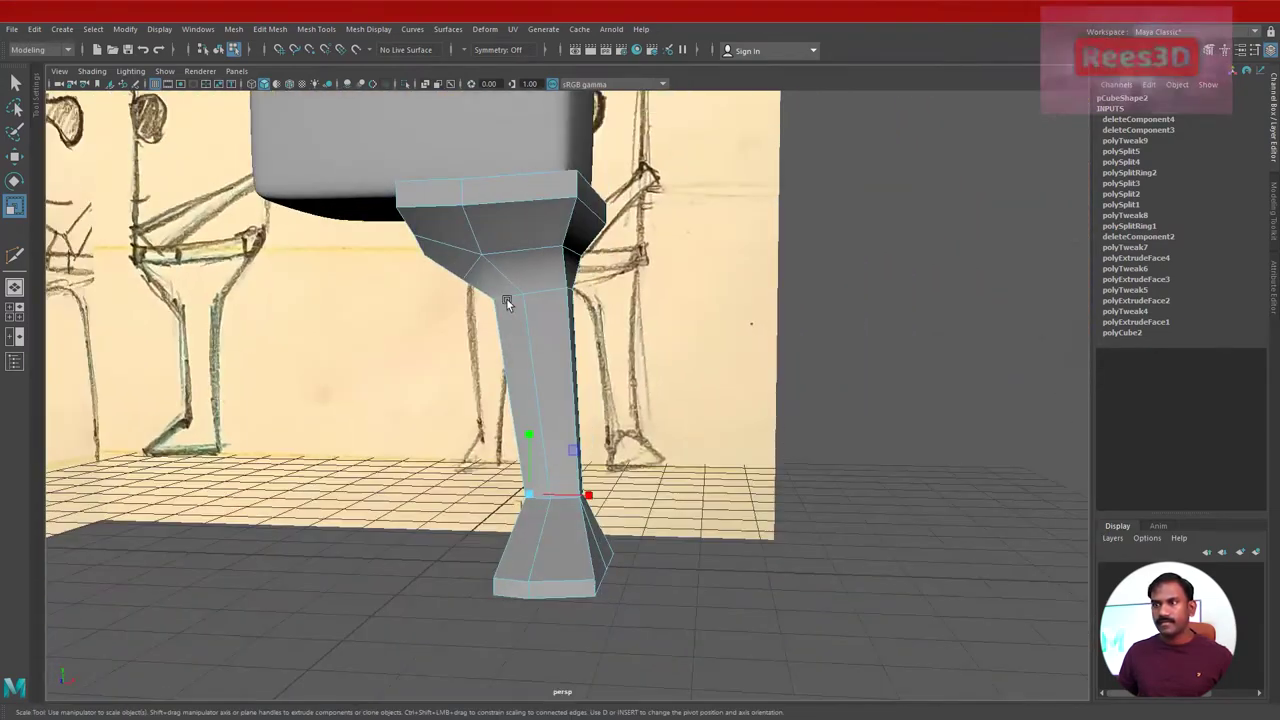
Preview the leg mesh smoothed, return it to unsmoothed display and examine the hip-to-leg transition from several angles.
right_drag(506, 298, 509, 369)
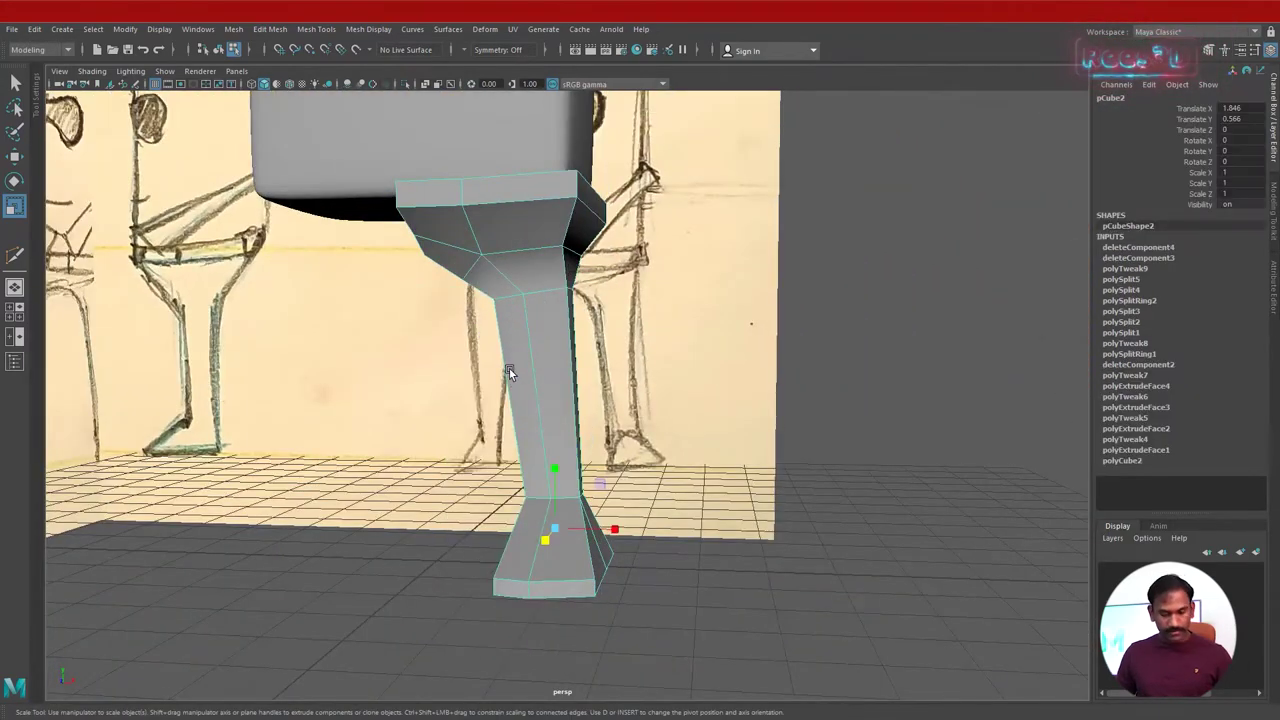
key(3)
click(509, 368)
alt+drag(509, 368, 571, 410)
key(1)
alt+drag(830, 441, 800, 440)
alt+right_drag(800, 440, 910, 440)
alt+middle_drag(757, 400, 757, 651)
alt+drag(600, 575, 471, 563)
alt+drag(541, 493, 631, 489)
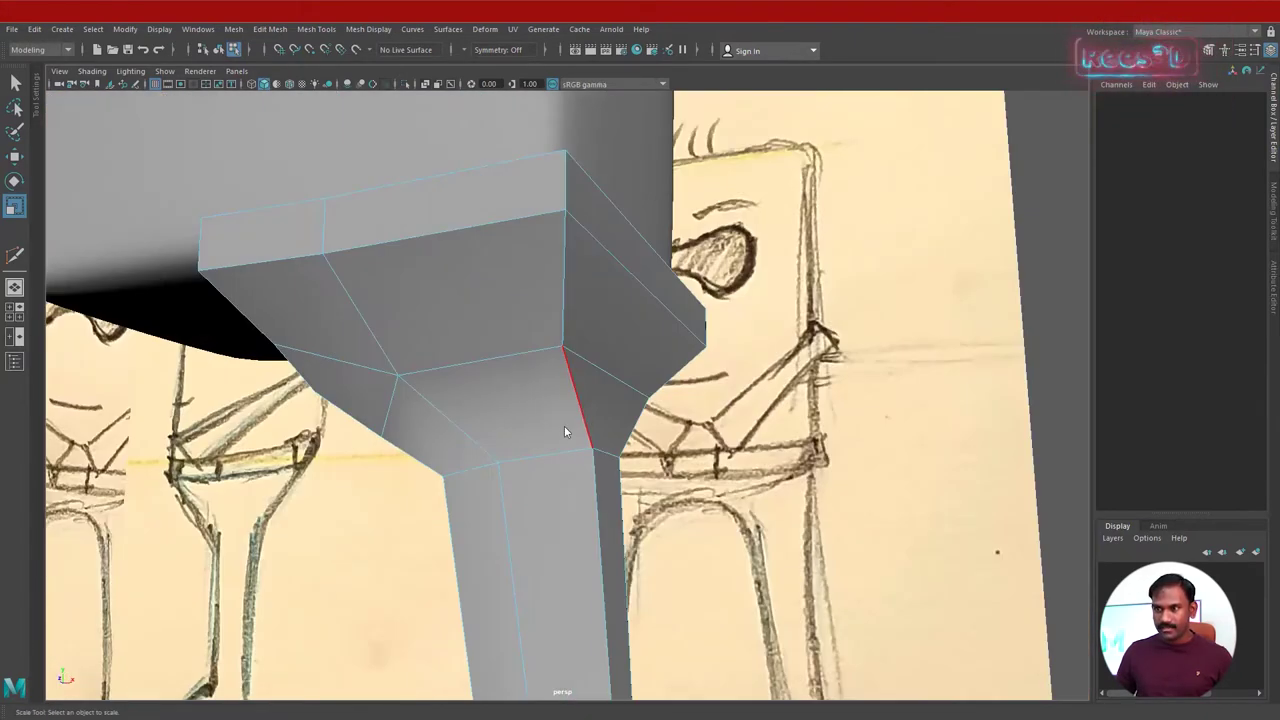
Insert an edge loop between the hip and the top of the leg and scale it slightly inward.
right_drag(564, 426, 455, 372)
alt+drag(455, 372, 520, 531)
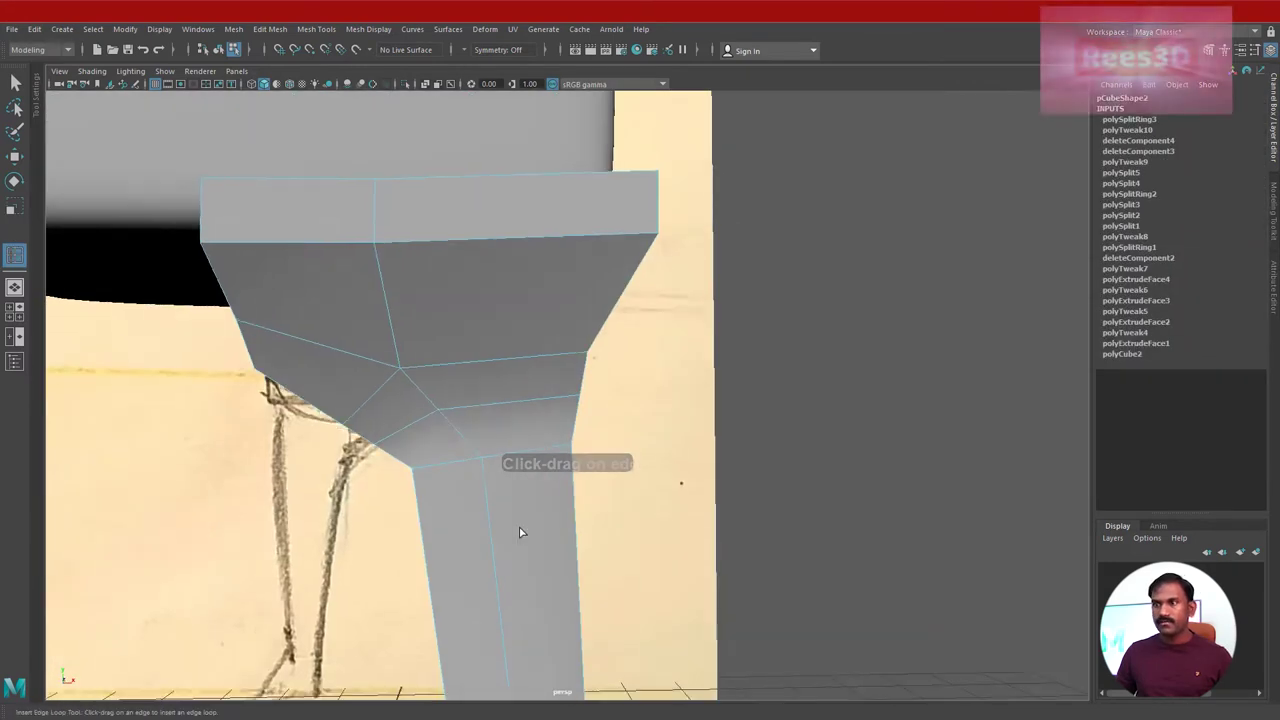
click(509, 457)
key(r)
drag(477, 422, 462, 420)
key(w)
click(485, 423)
double_click(495, 410)
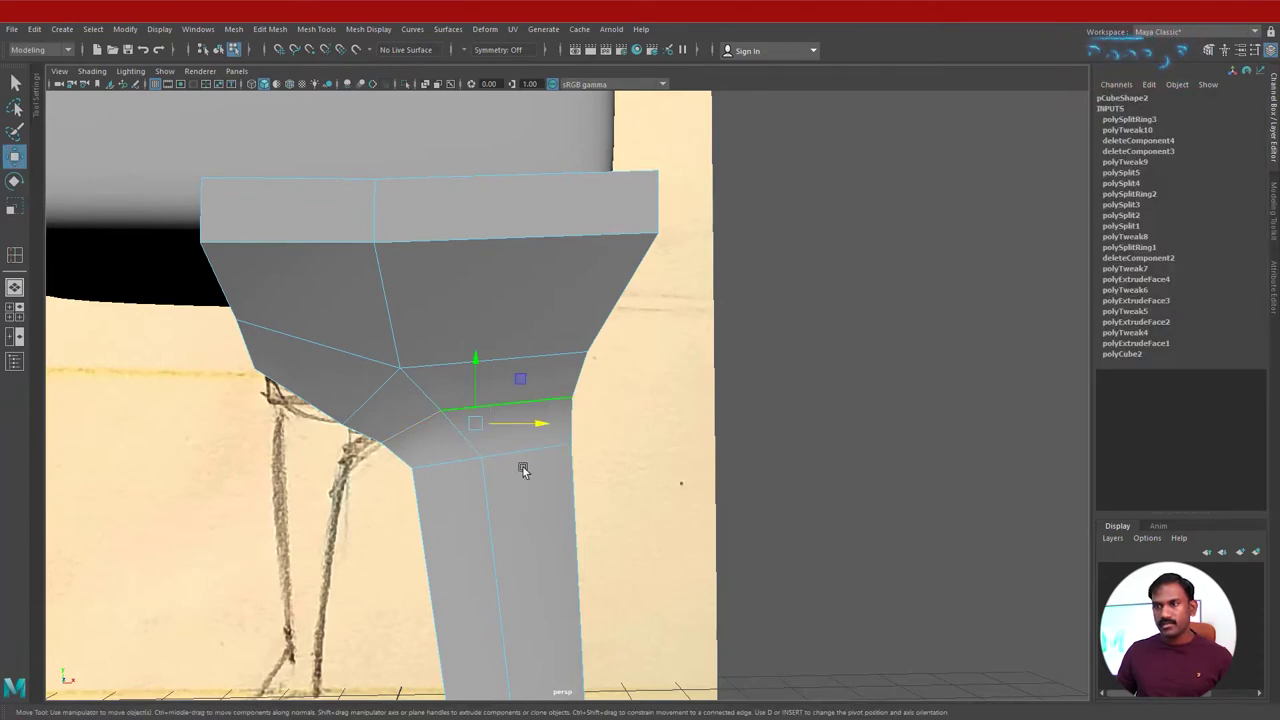
Slide the new hip-to-leg edge loop along the surface to adjust its spacing.
alt+drag(523, 466, 556, 434)
shift+right_drag(560, 401, 546, 508)
alt+drag(546, 508, 455, 505)
click(14, 156)
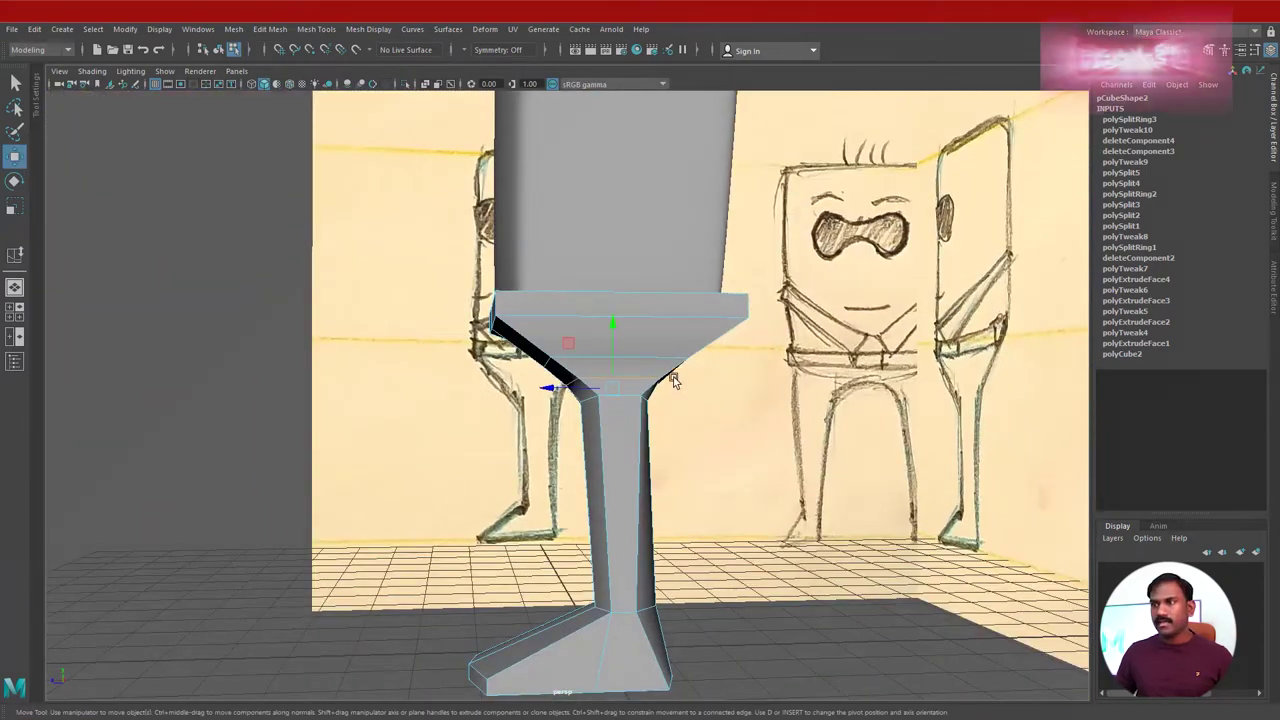
Check the leg's shape in smooth preview in object mode and return to the unsmoothed display.
right_click(658, 339)
click(641, 421)
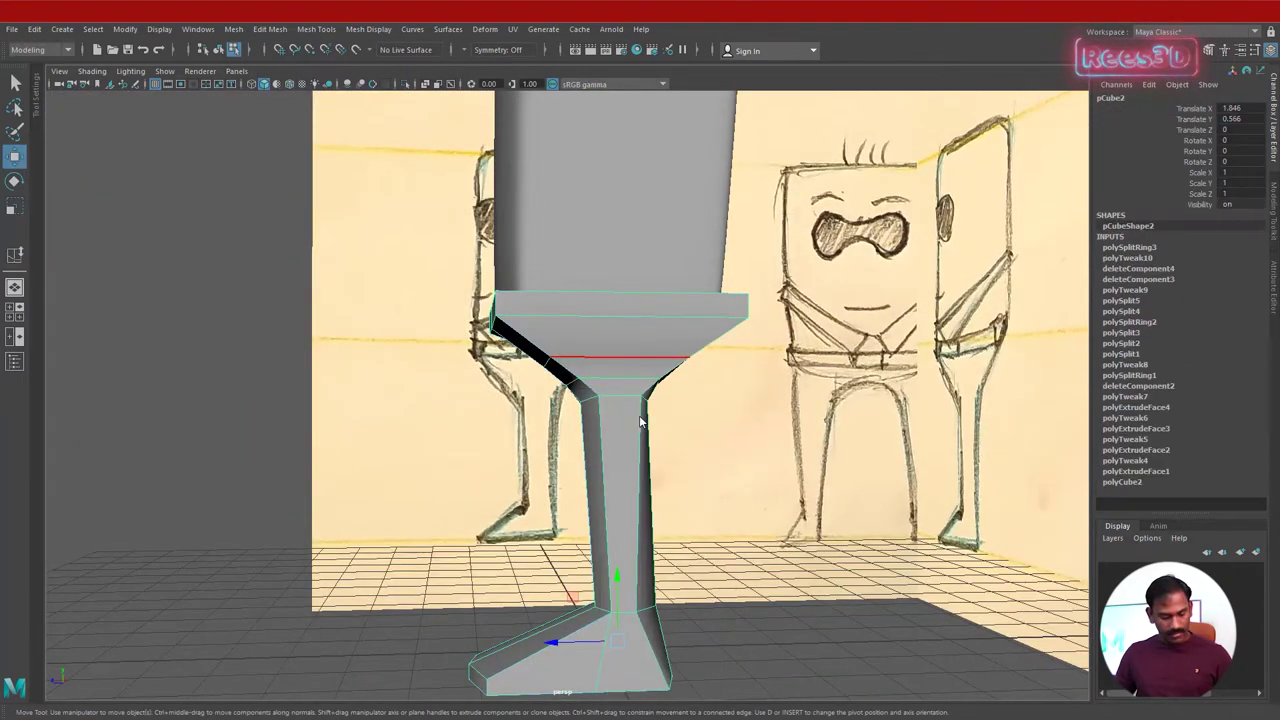
key(3)
click(759, 636)
mouse_move(759, 636)
alt+mouse_down()
mouse_move(797, 487)
mouse_move(923, 489)
mouse_move(638, 488)
mouse_move(860, 492)
mouse_move(652, 504)
mouse_move(738, 511)
mouse_move(656, 518)
mouse_move(618, 481)
alt+mouse_up()
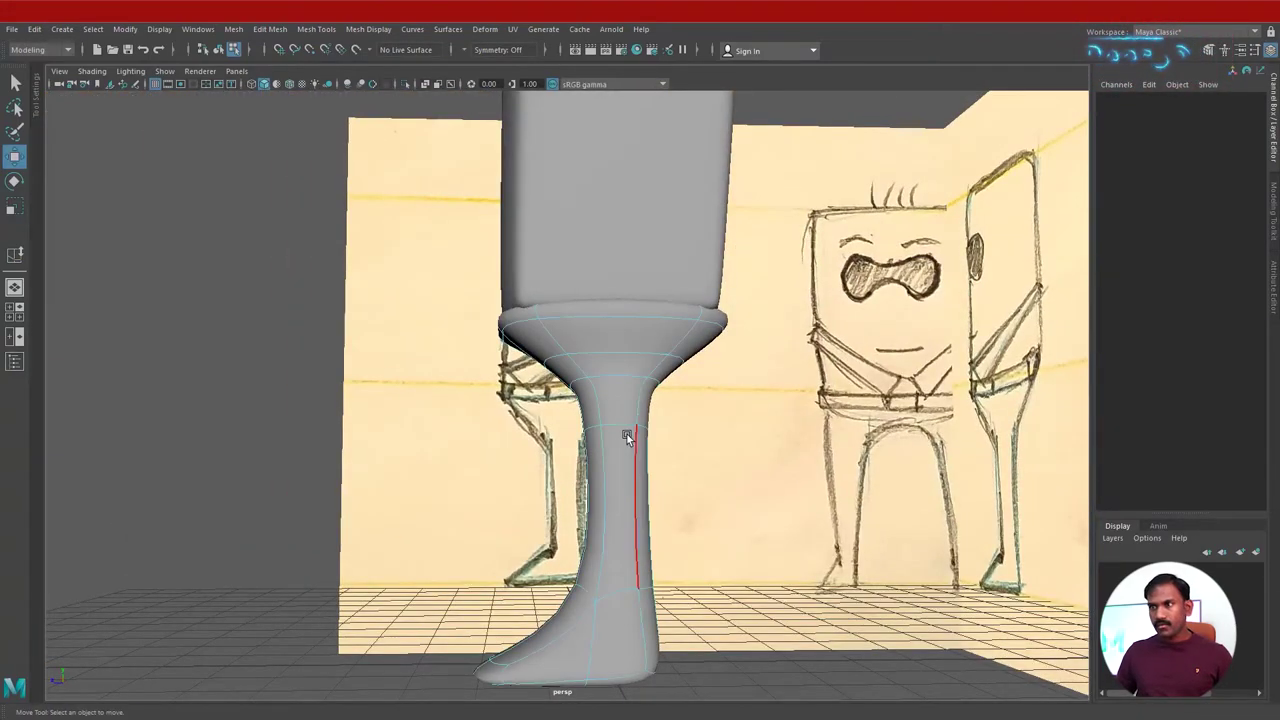
key(1)
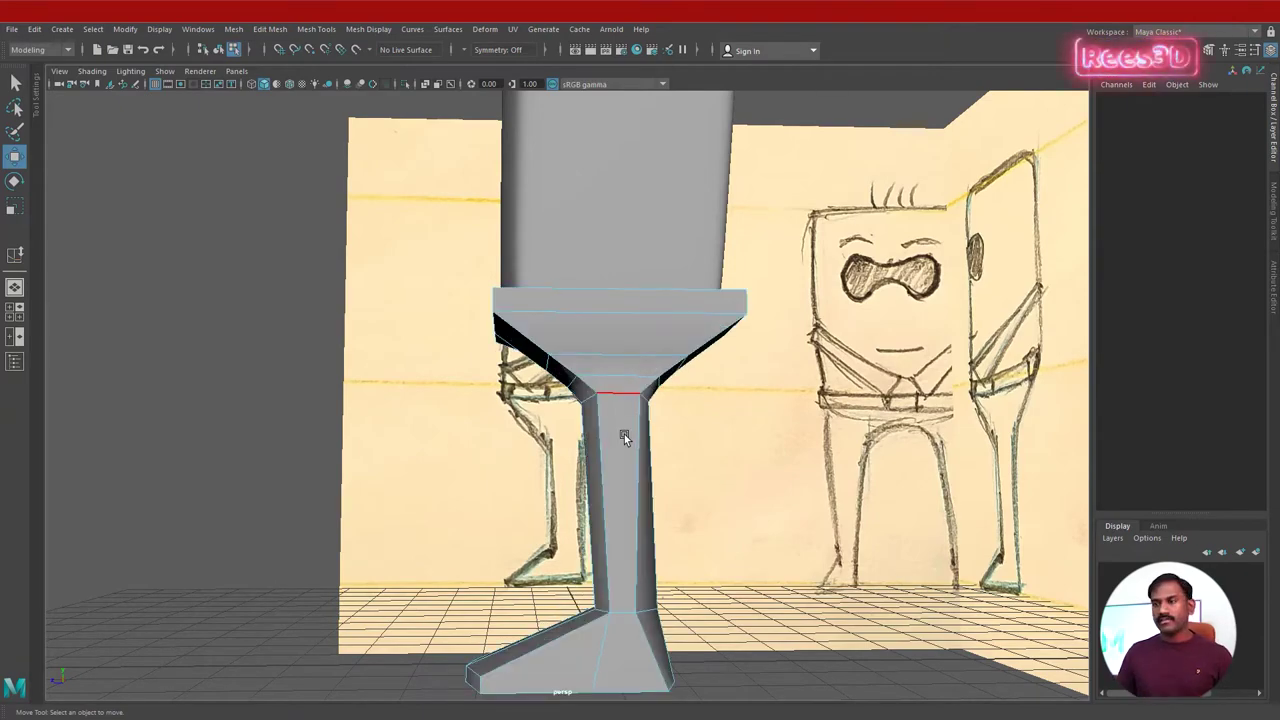
alt+drag(624, 434, 630, 371)
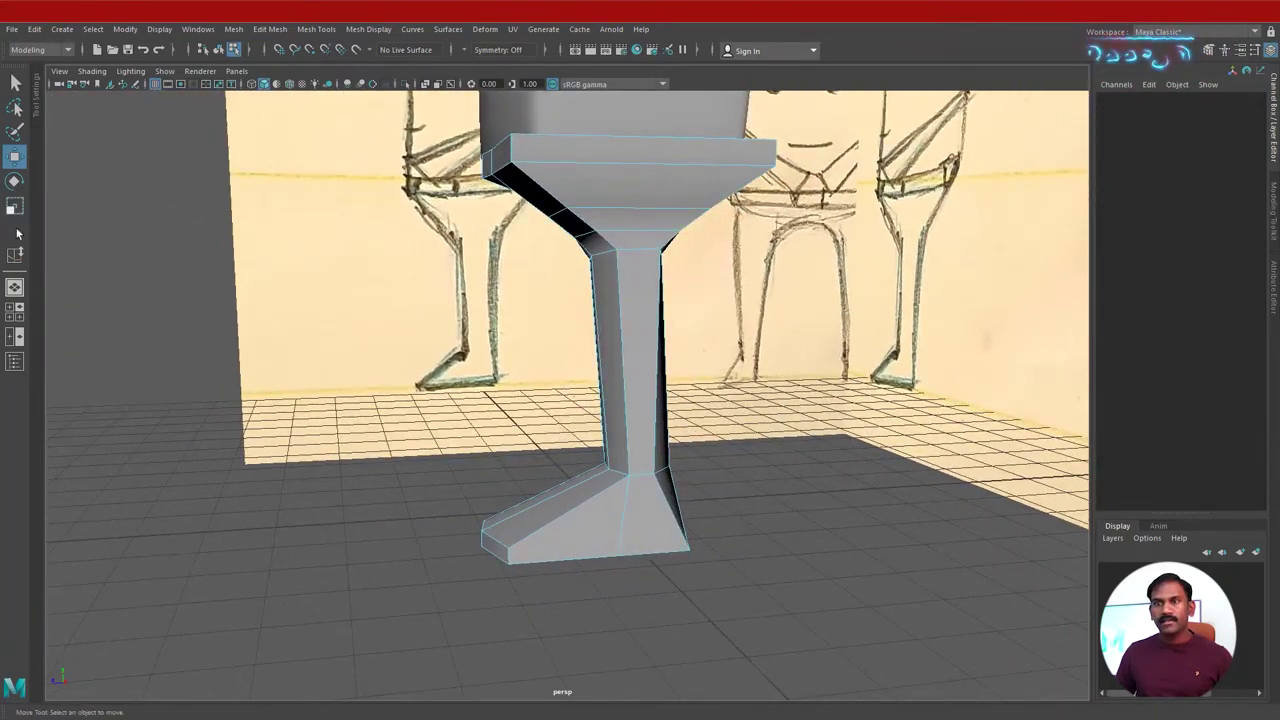
Insert a horizontal edge loop around the middle of the leg shaft.
right_drag(651, 339, 628, 416)
shift+right_click(632, 316)
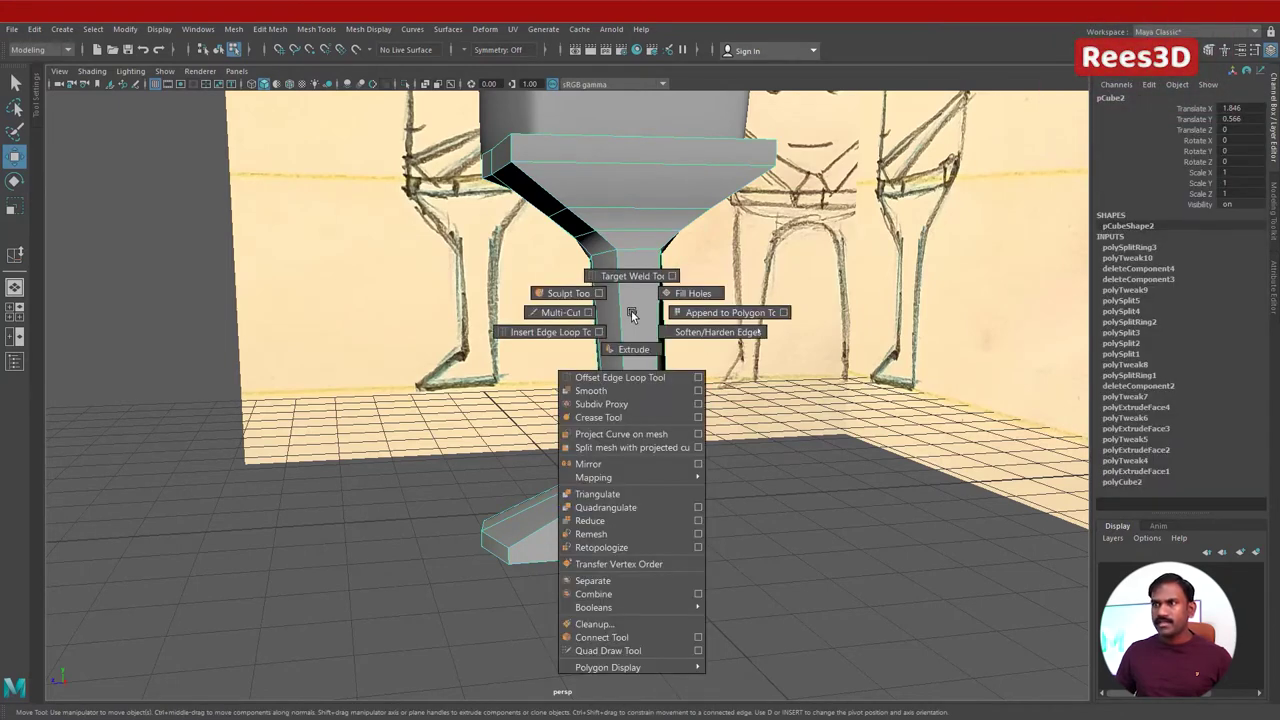
click(535, 333)
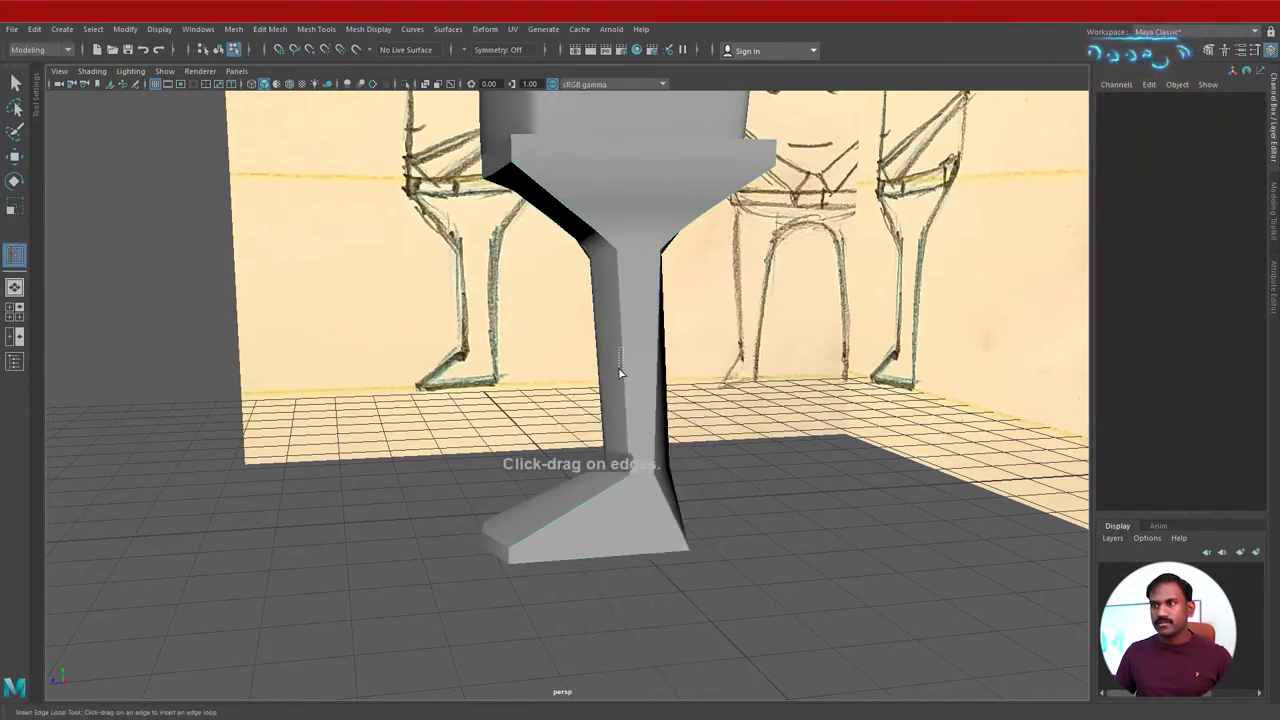
click(620, 370)
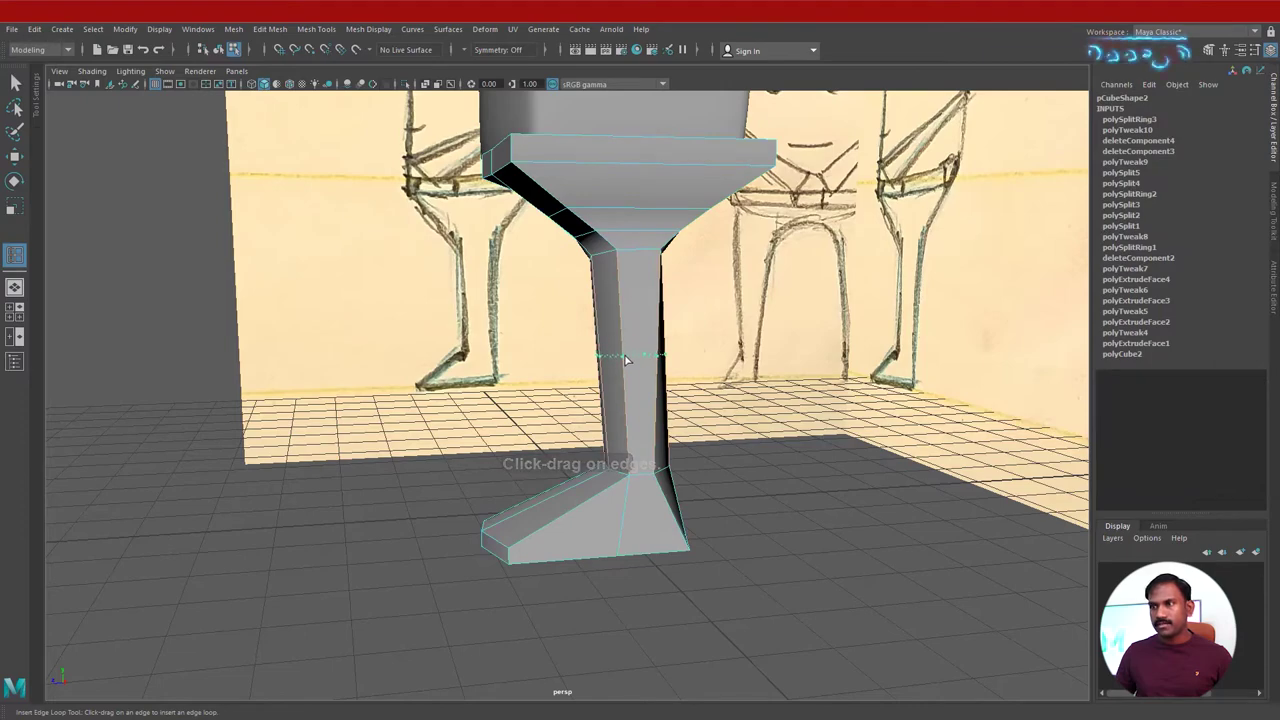
click(625, 360)
scroll(703, 400, up, 5)
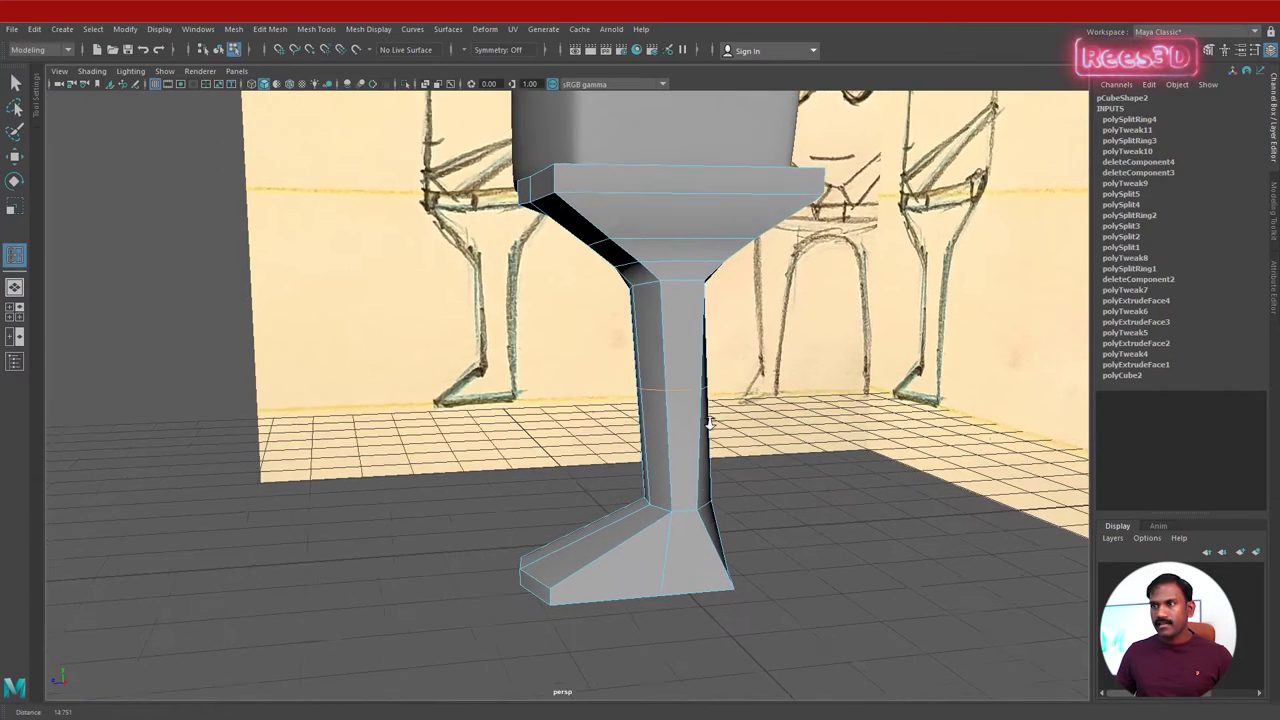
Add a pair of parallel loops above and below the mid-leg edge loop with the Offset Edge Loop tool.
key(space)
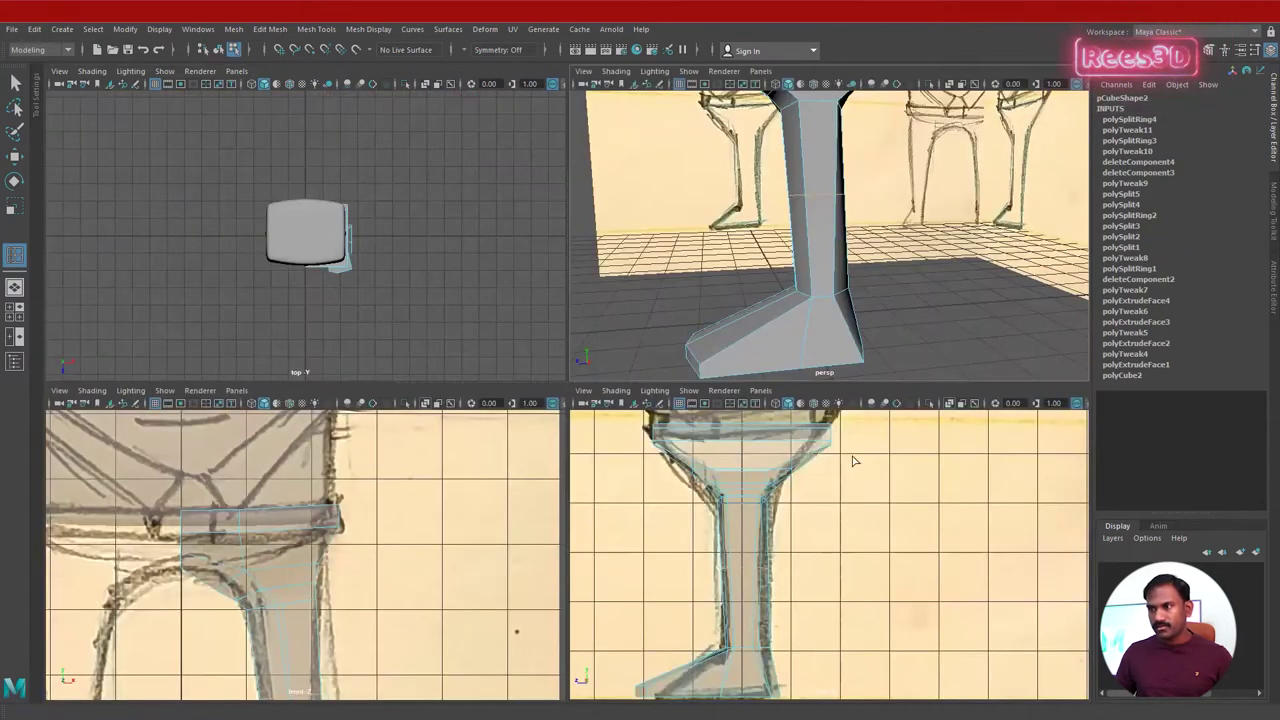
key(space)
alt+middle_drag(762, 228, 741, 267)
alt+drag(523, 375, 571, 368)
click(13, 157)
right_click(617, 352)
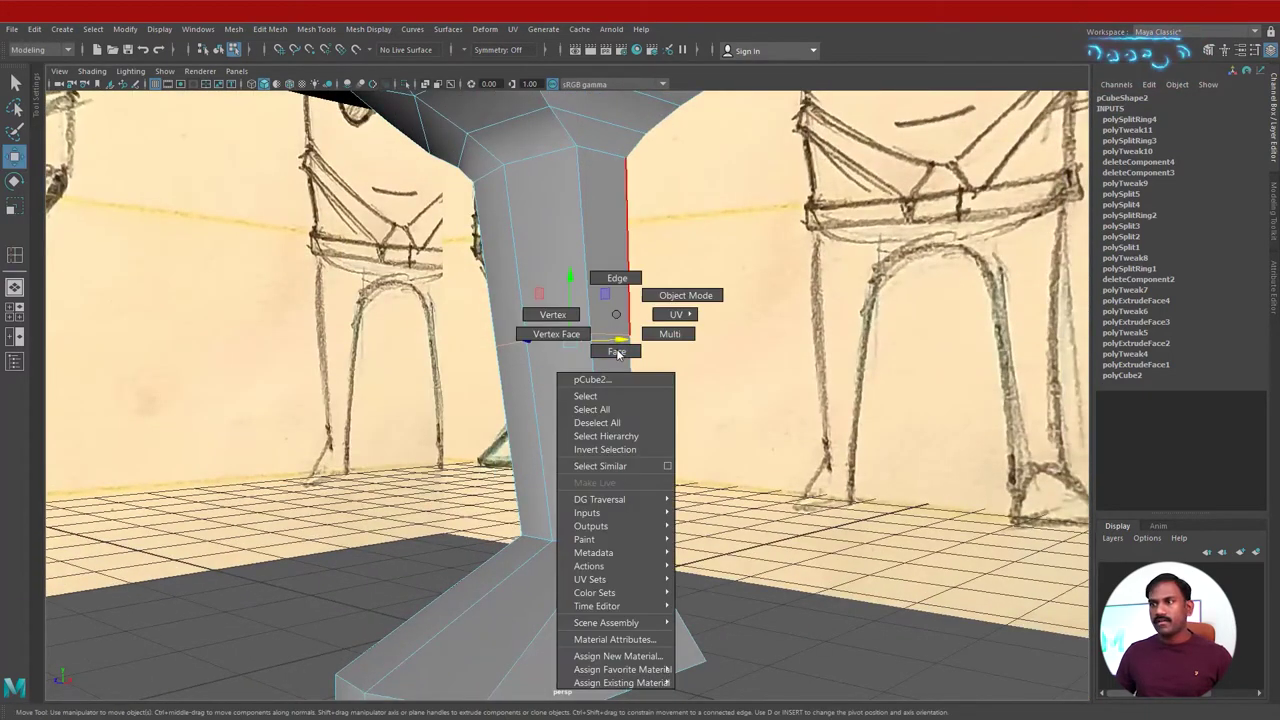
click(605, 395)
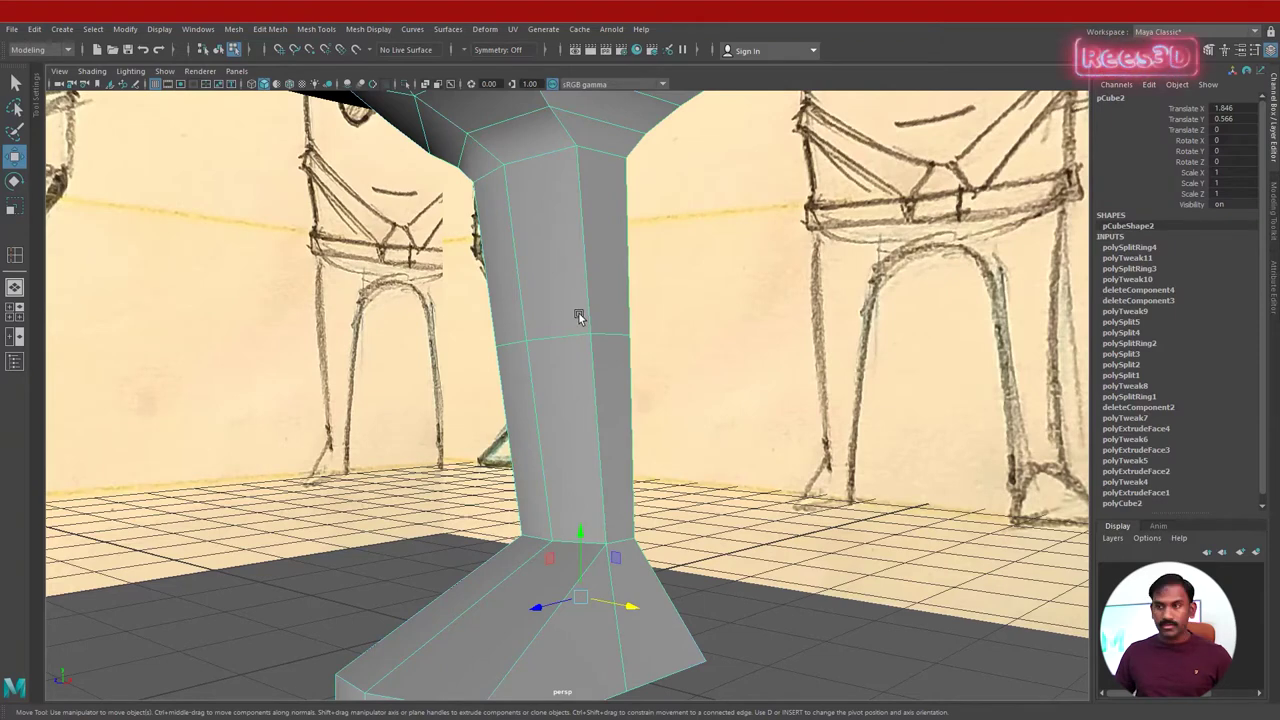
shift+right_click(561, 252)
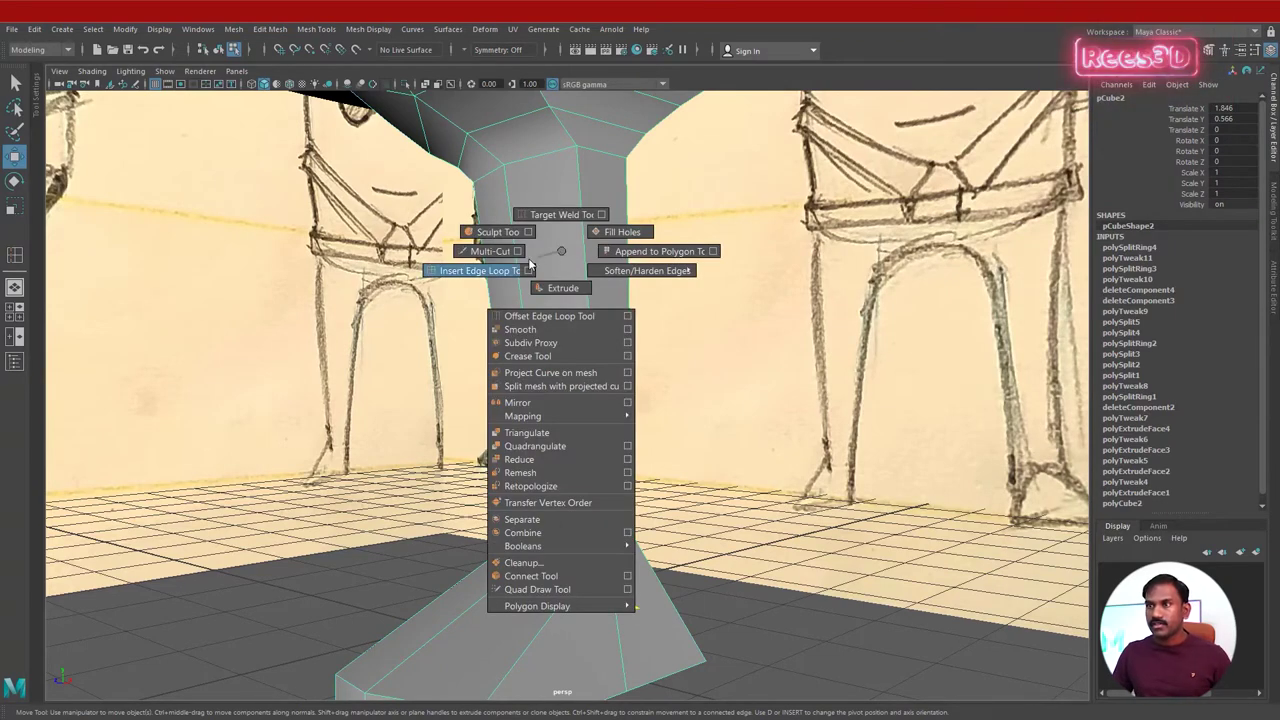
click(535, 316)
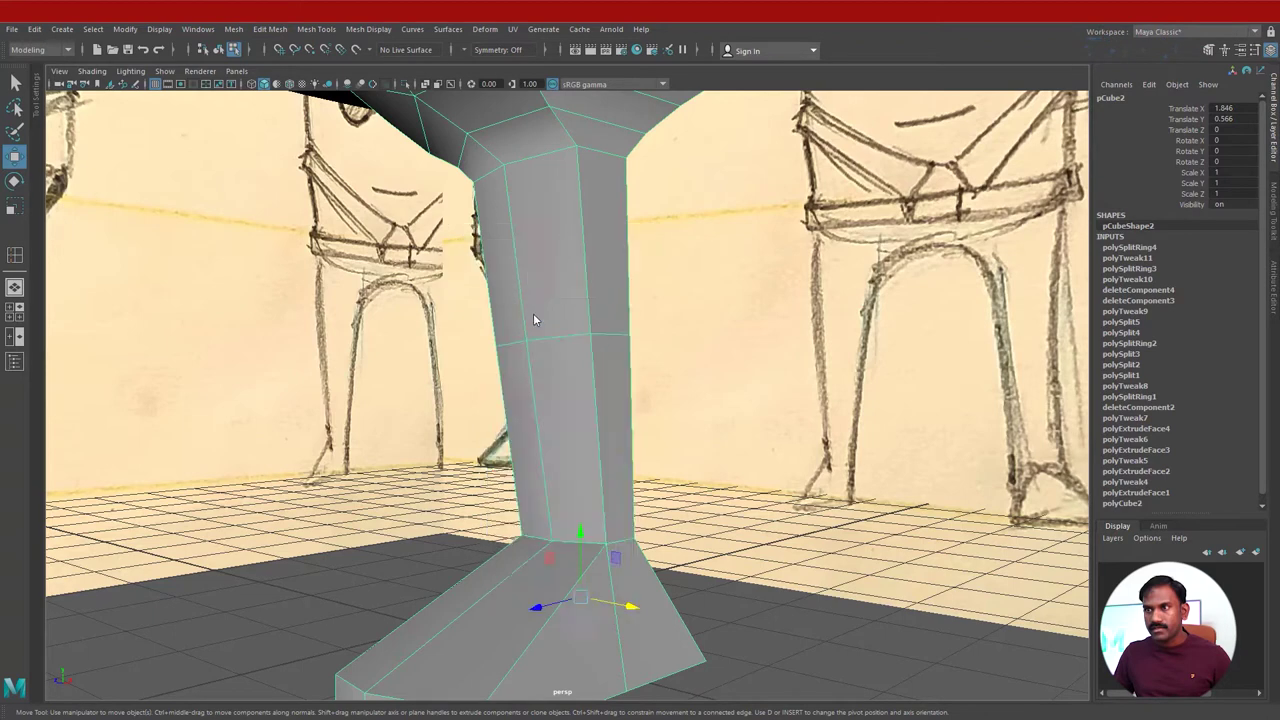
click(602, 345)
drag(566, 341, 587, 343)
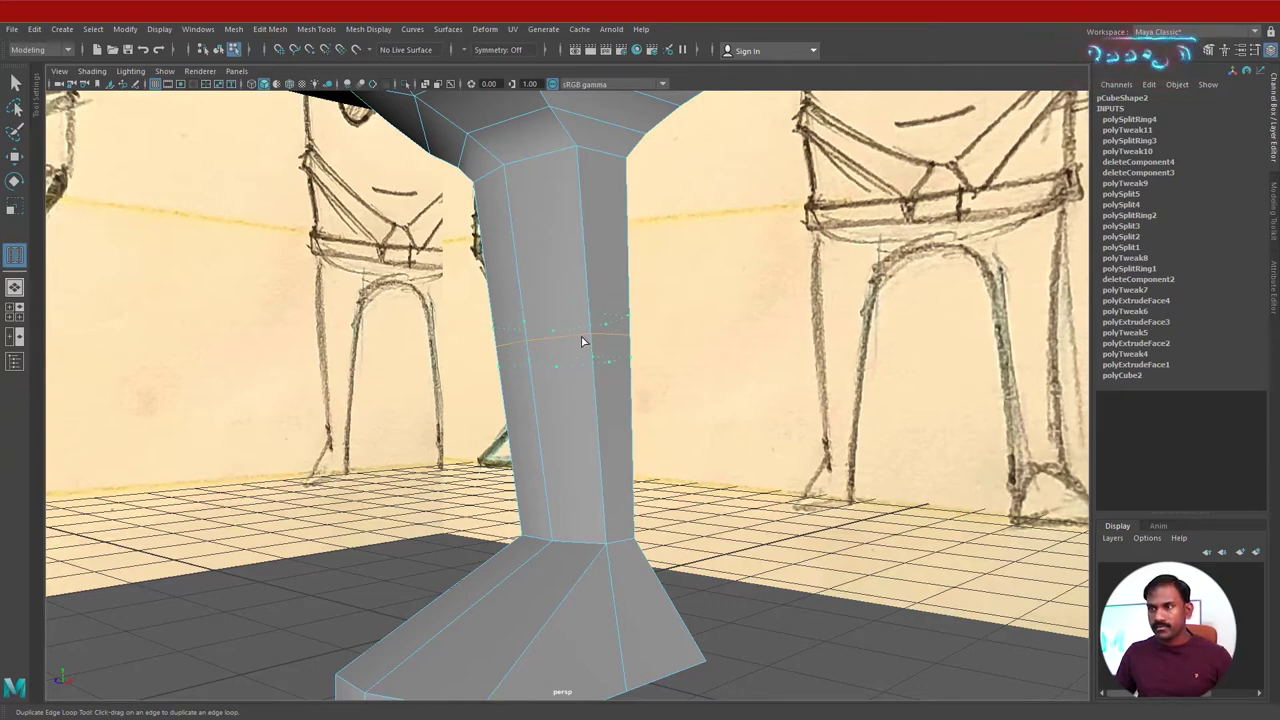
drag(586, 345, 554, 380)
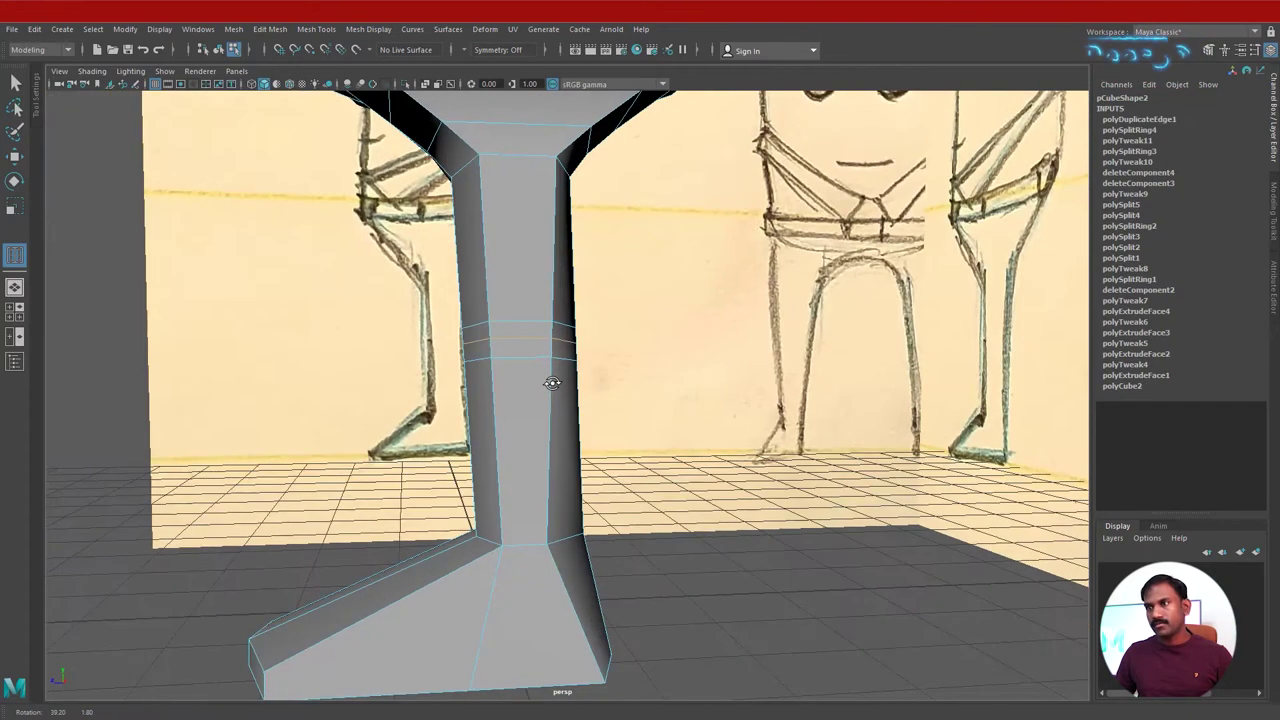
Move the vertices of the three mid-leg loops forward along Z in the side view to match the reference sketch.
key(w)
key(space)
key(space)
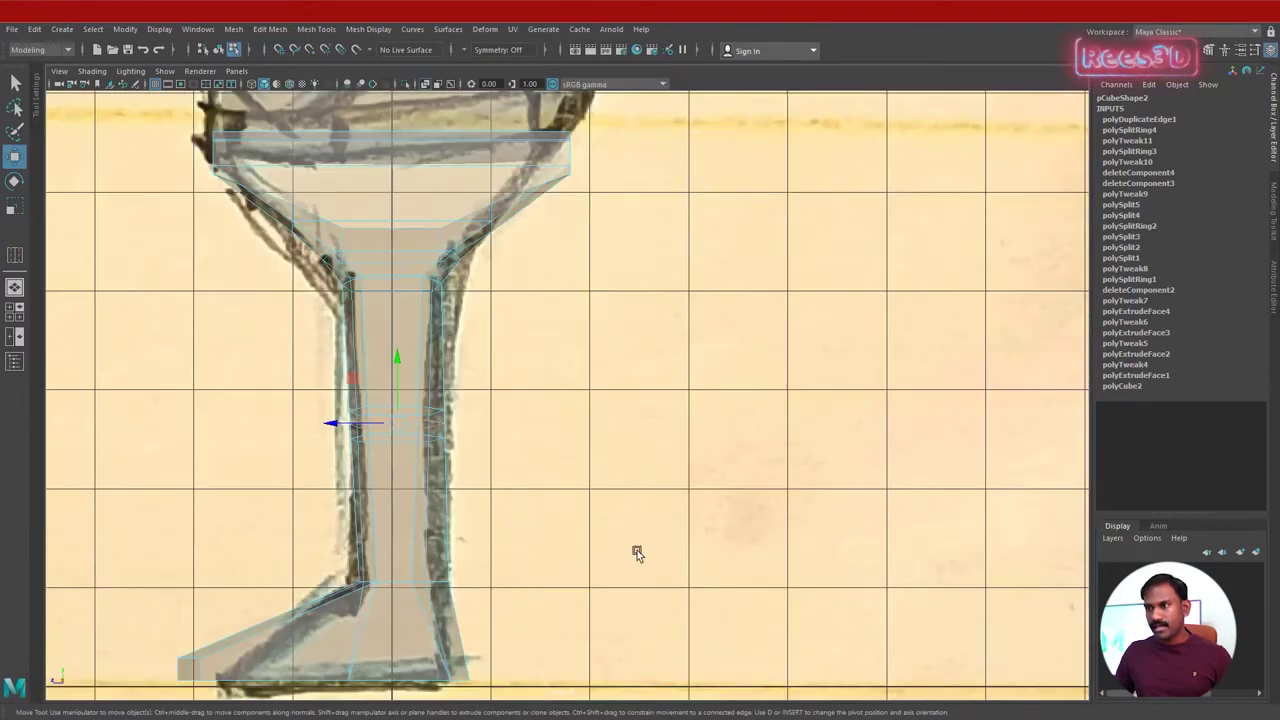
click(324, 356)
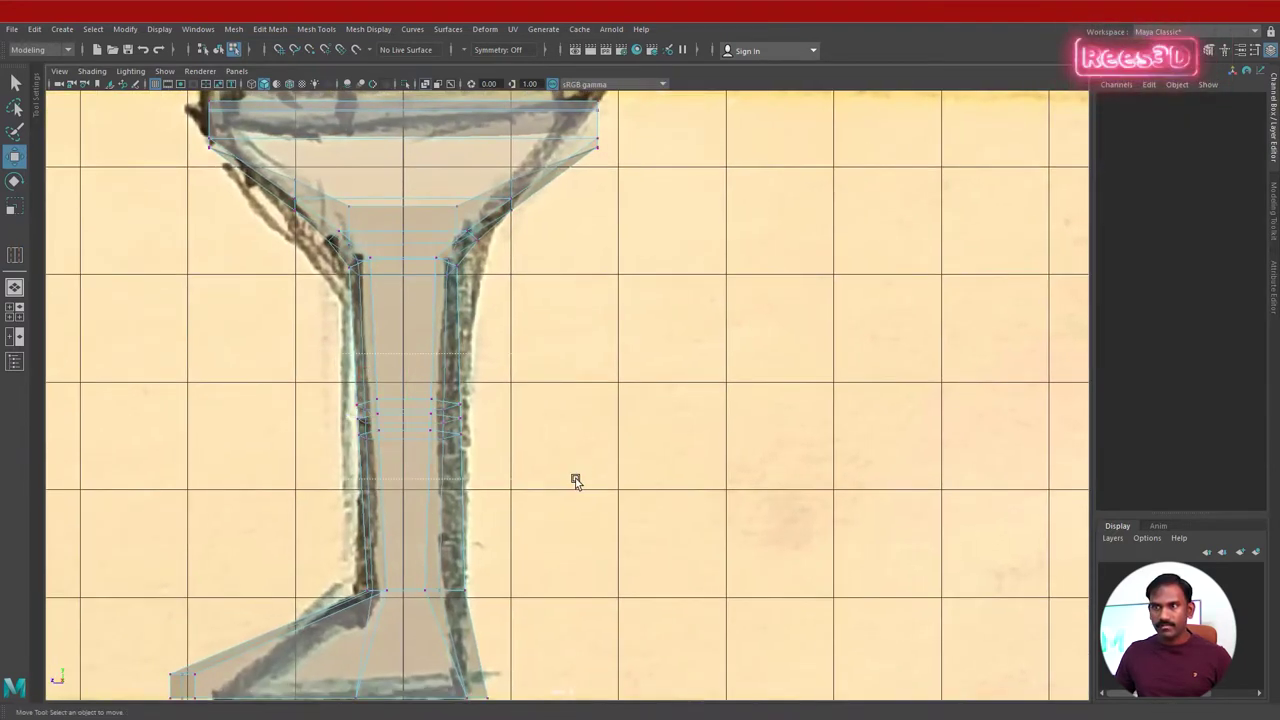
drag(575, 478, 575, 478)
drag(365, 424, 353, 420)
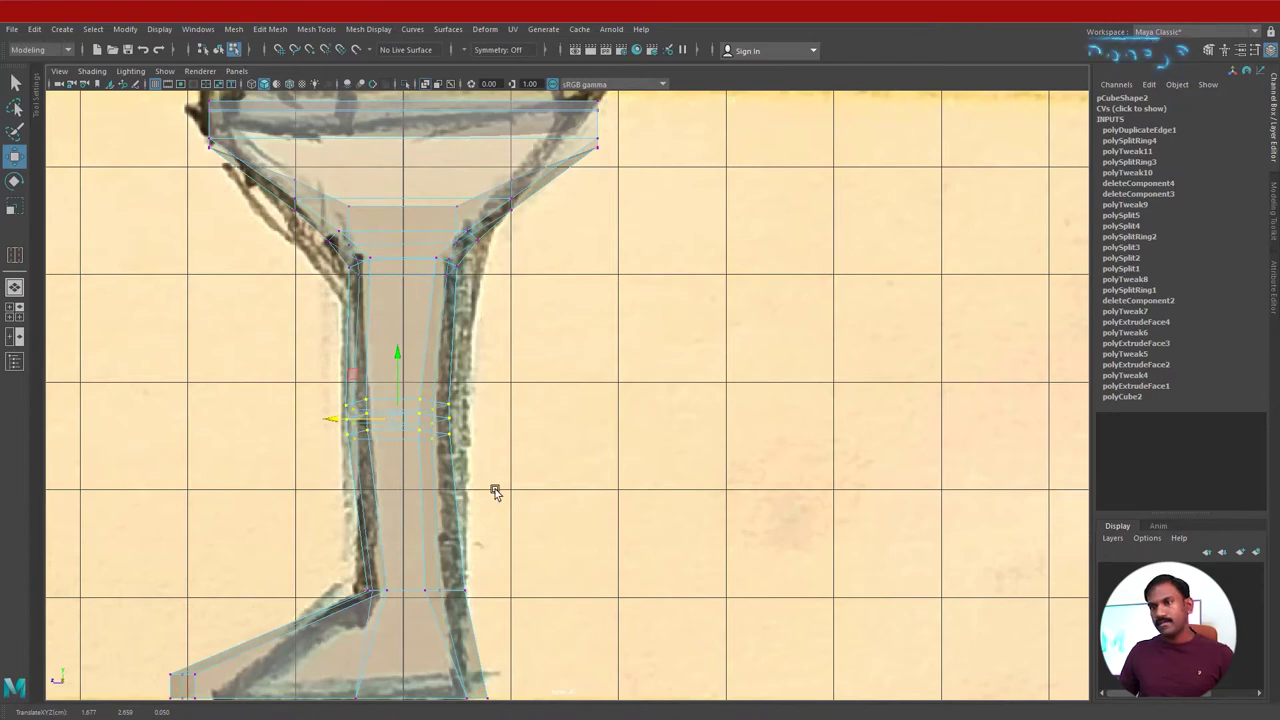
Scale the middle of the three mid-leg edge loops and move it forward along Z to crease the back of the knee.
alt+right_drag(494, 491, 617, 503)
alt+middle_drag(617, 503, 750, 450)
right_drag(449, 324, 449, 270)
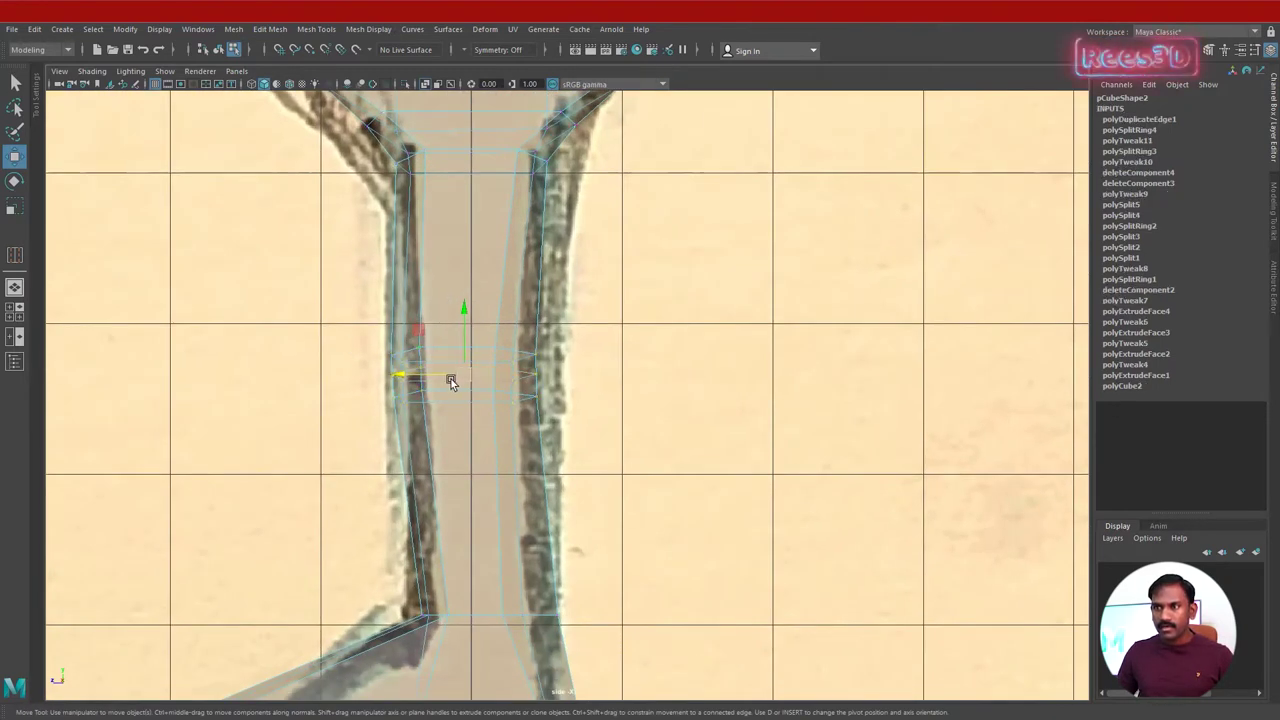
key(r)
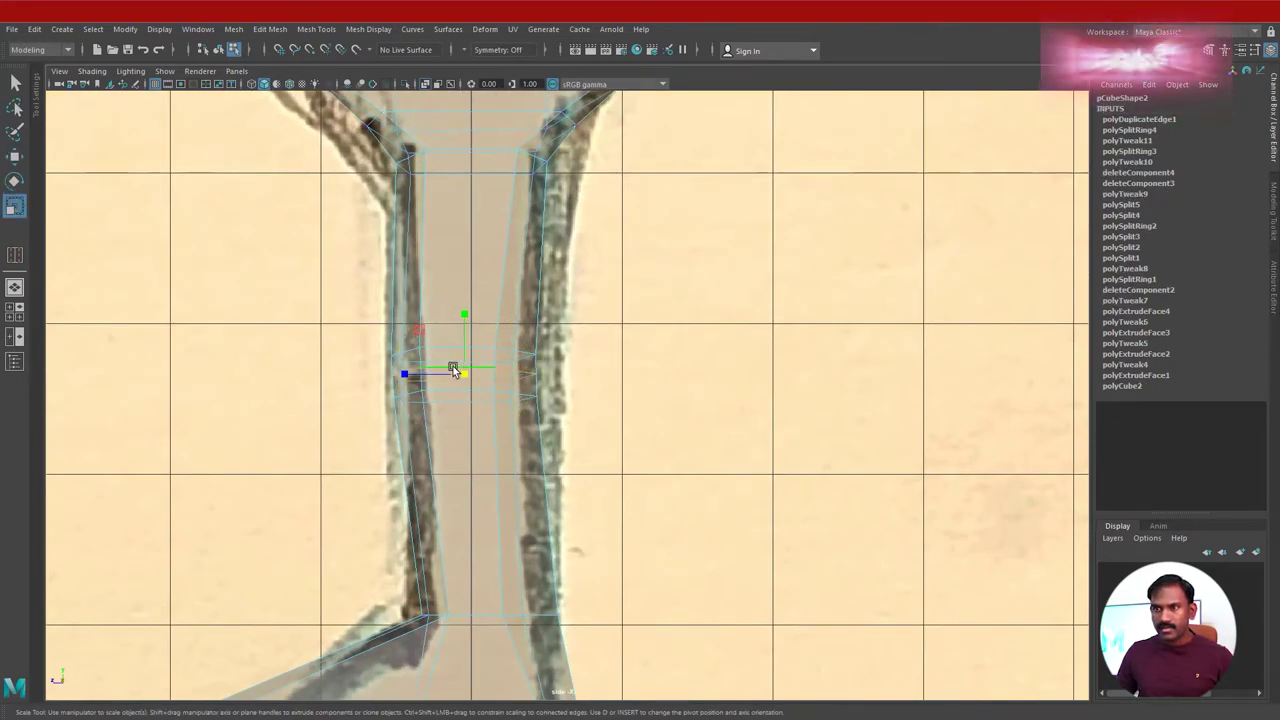
drag(464, 375, 447, 378)
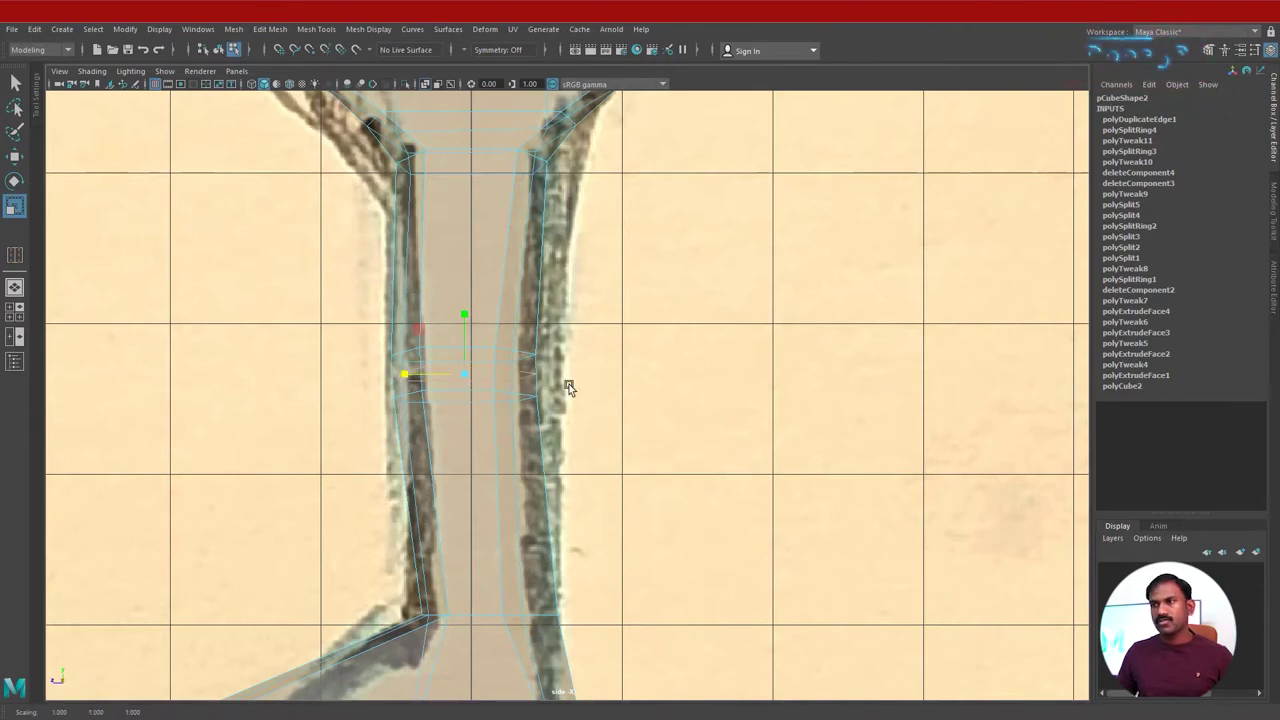
key(space)
key(space)
alt+drag(507, 350, 545, 315)
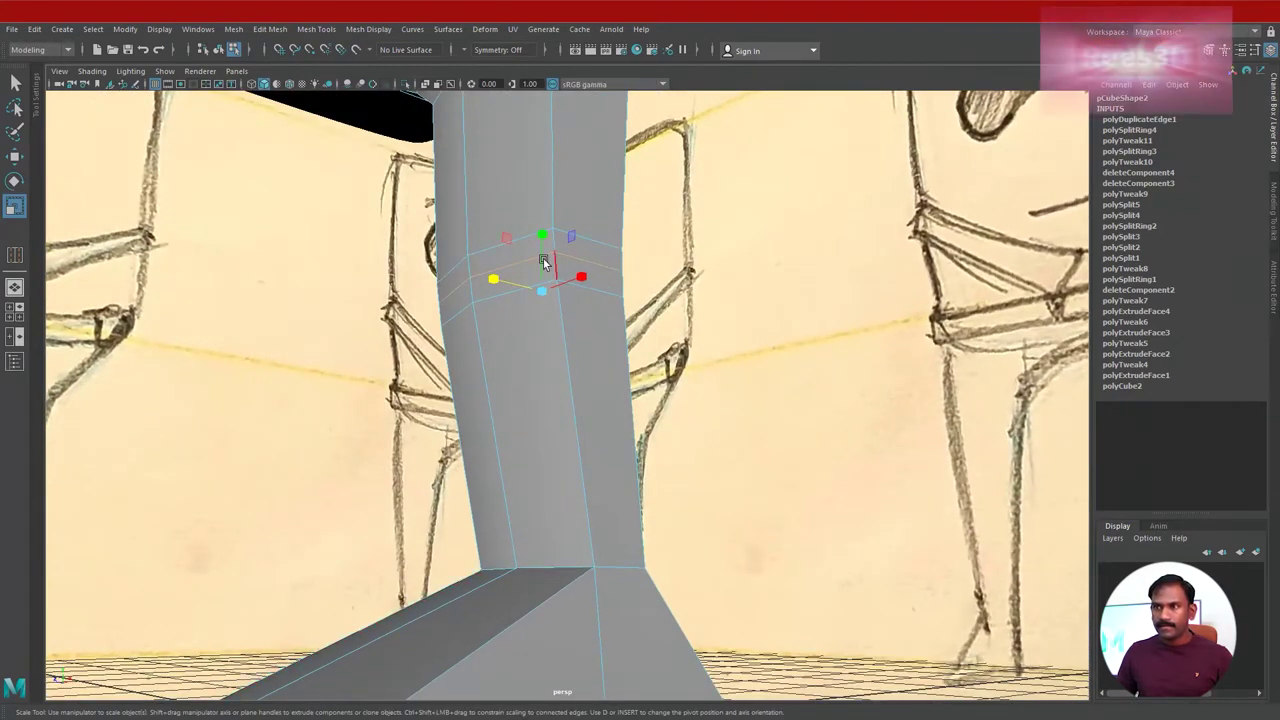
drag(546, 295, 421, 356)
key(w)
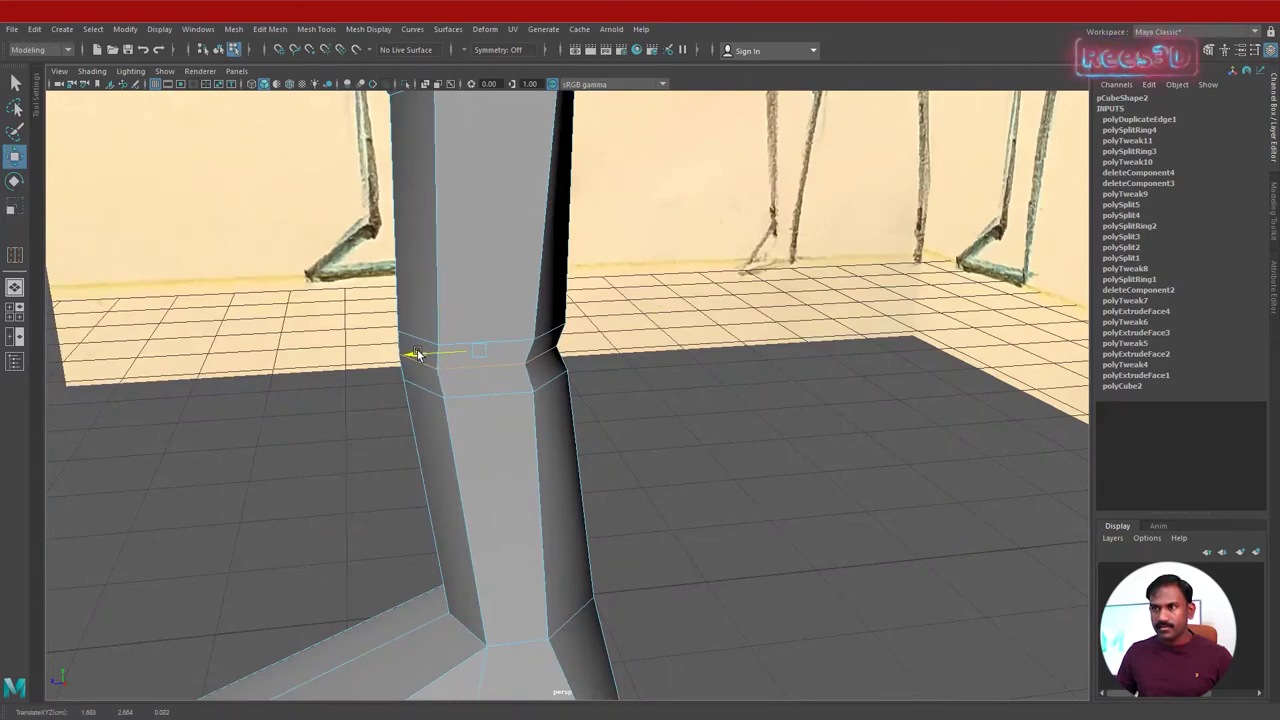
Check the leg's knee bend from several angles with smooth preview in object mode.
alt+drag(479, 407, 525, 449)
right_drag(525, 449, 493, 417)
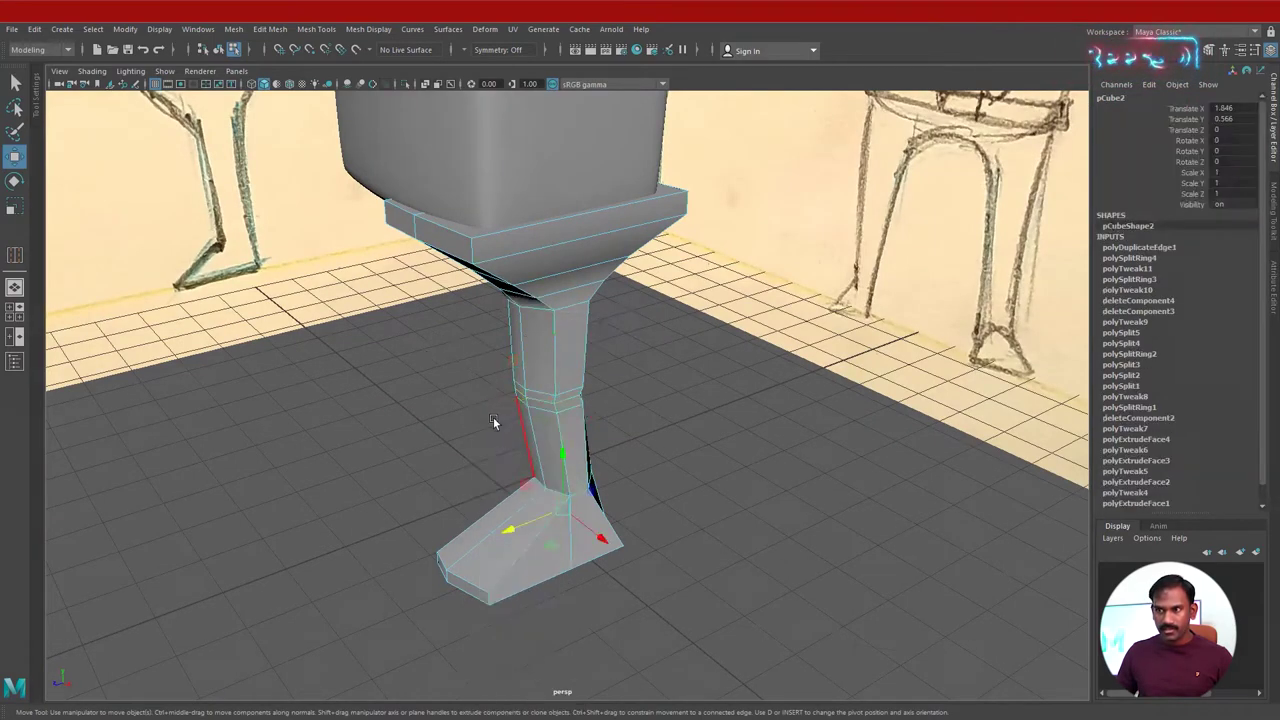
key(3)
click(498, 405)
mouse_move(501, 401)
alt+mouse_down()
mouse_move(677, 398)
mouse_move(620, 400)
mouse_move(600, 423)
mouse_move(674, 409)
mouse_move(647, 385)
alt+mouse_up()
alt+drag(548, 357, 745, 455)
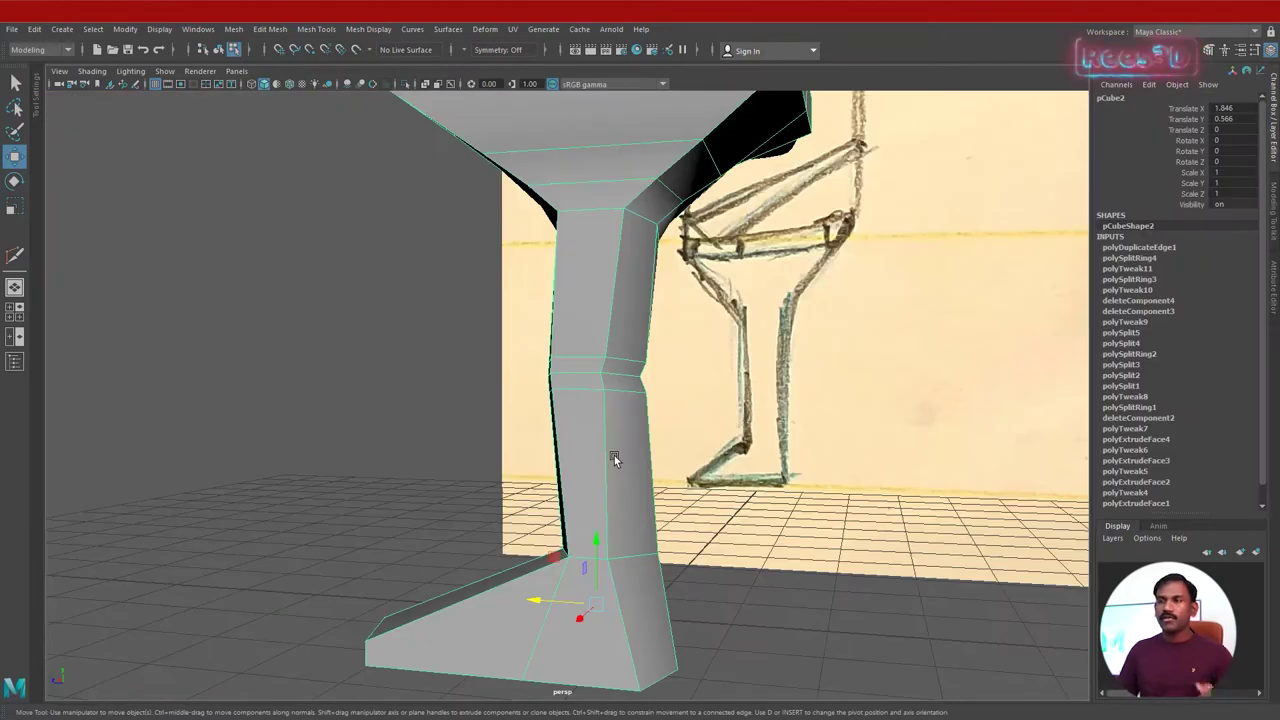
alt+drag(609, 456, 634, 424)
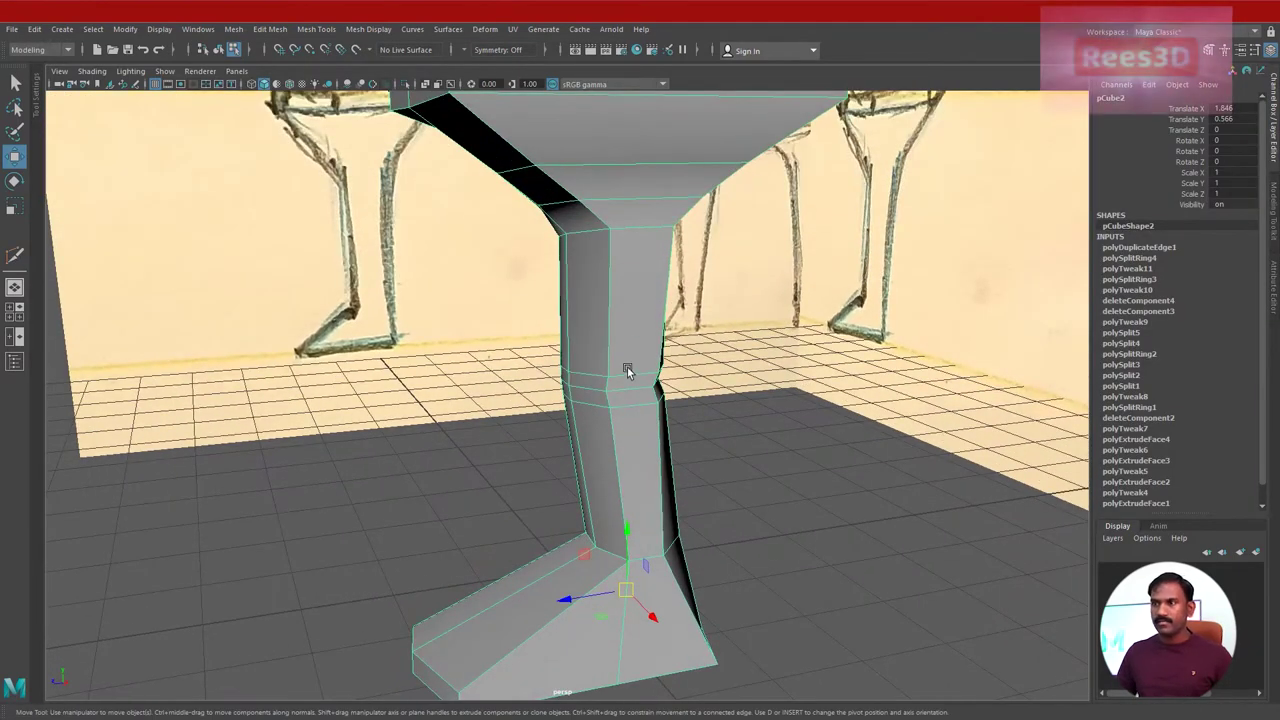
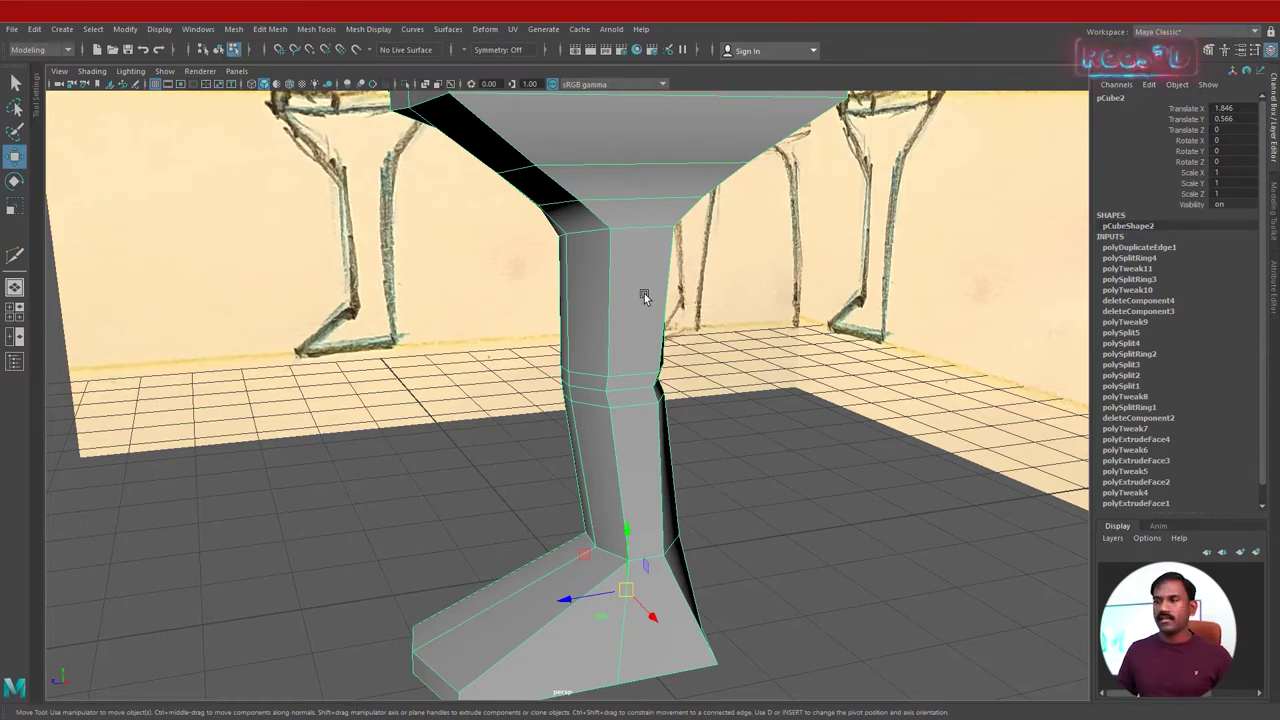
Insert an edge loop around the leg just above the ankle and scale it slightly inward.
alt+middle_drag(626, 546, 643, 451)
mouse_move(643, 451)
alt+mouse_down()
mouse_move(732, 457)
mouse_move(646, 430)
alt+mouse_up()
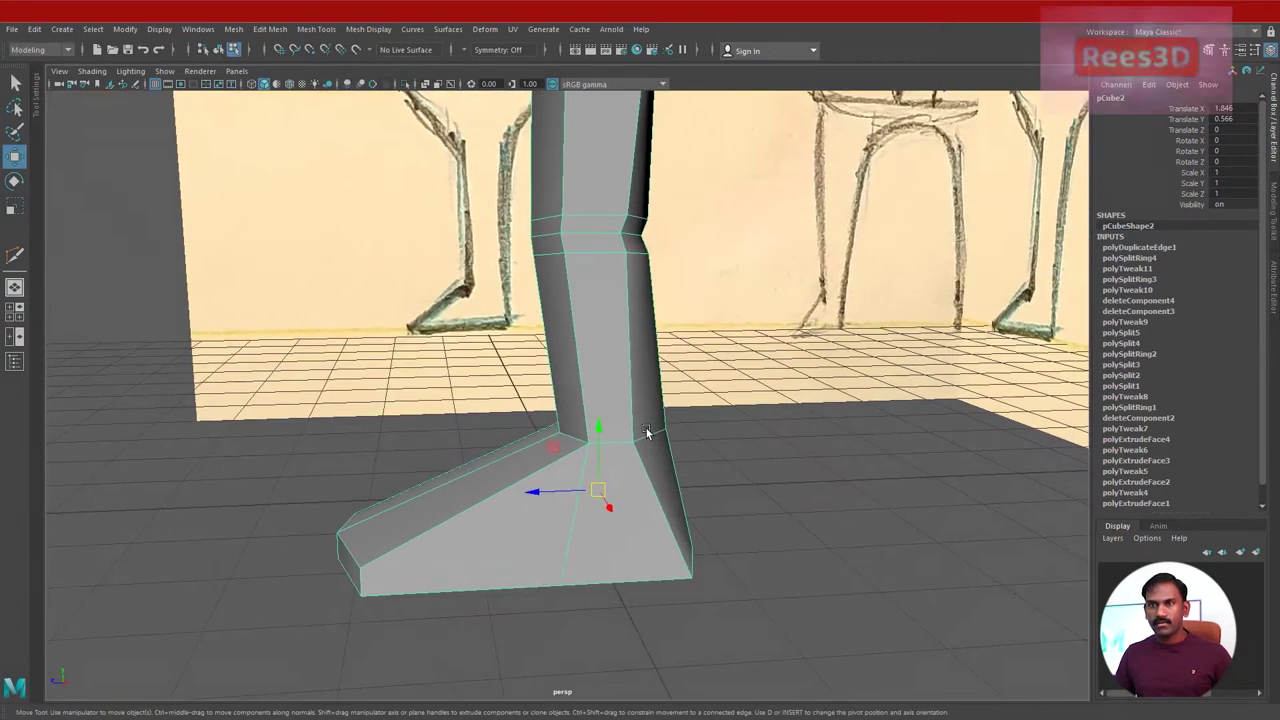
right_drag(617, 372, 512, 370)
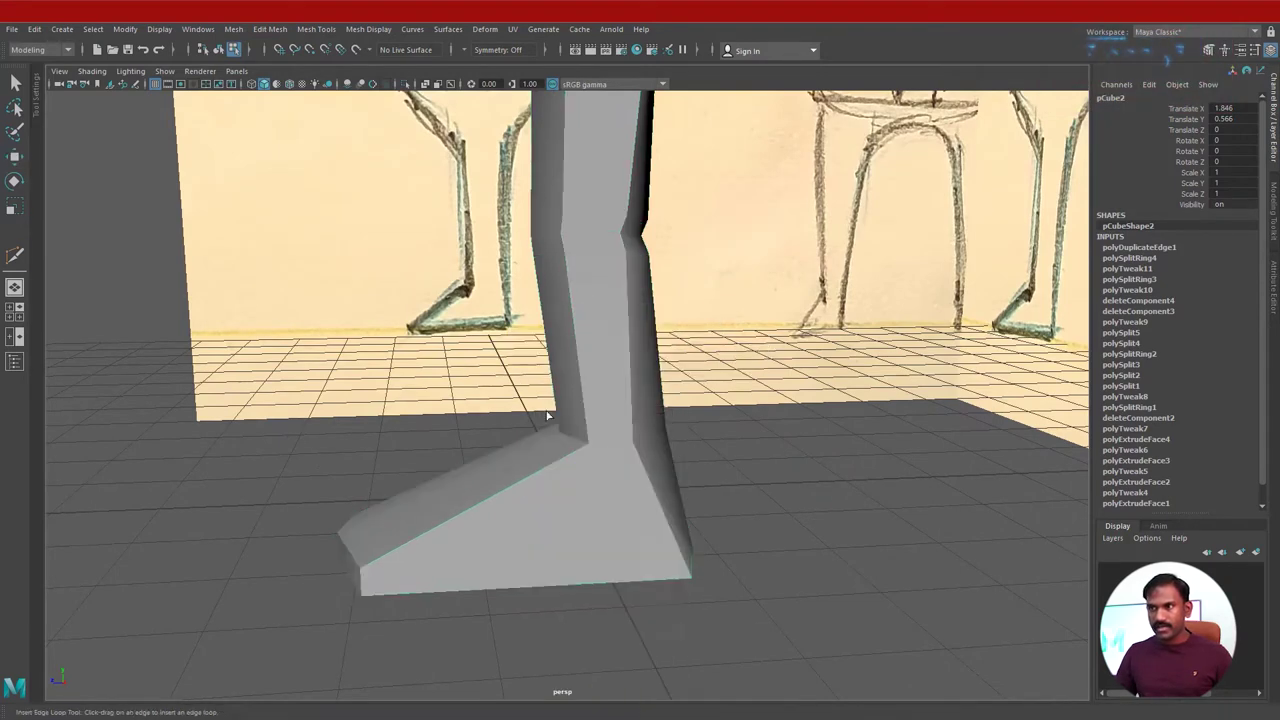
drag(583, 421, 609, 421)
key(e)
key(r)
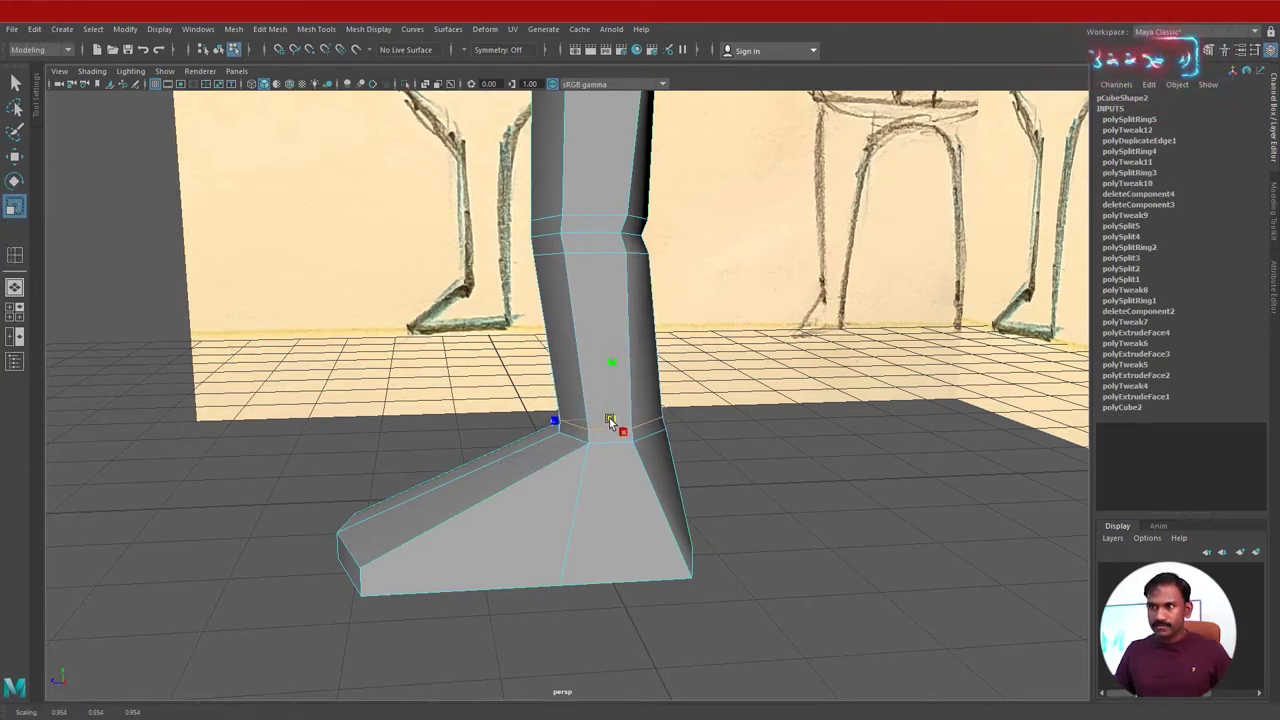
Insert a second edge loop directly above the new ankle loop and scale it up slightly, by about 1.01.
click(14, 257)
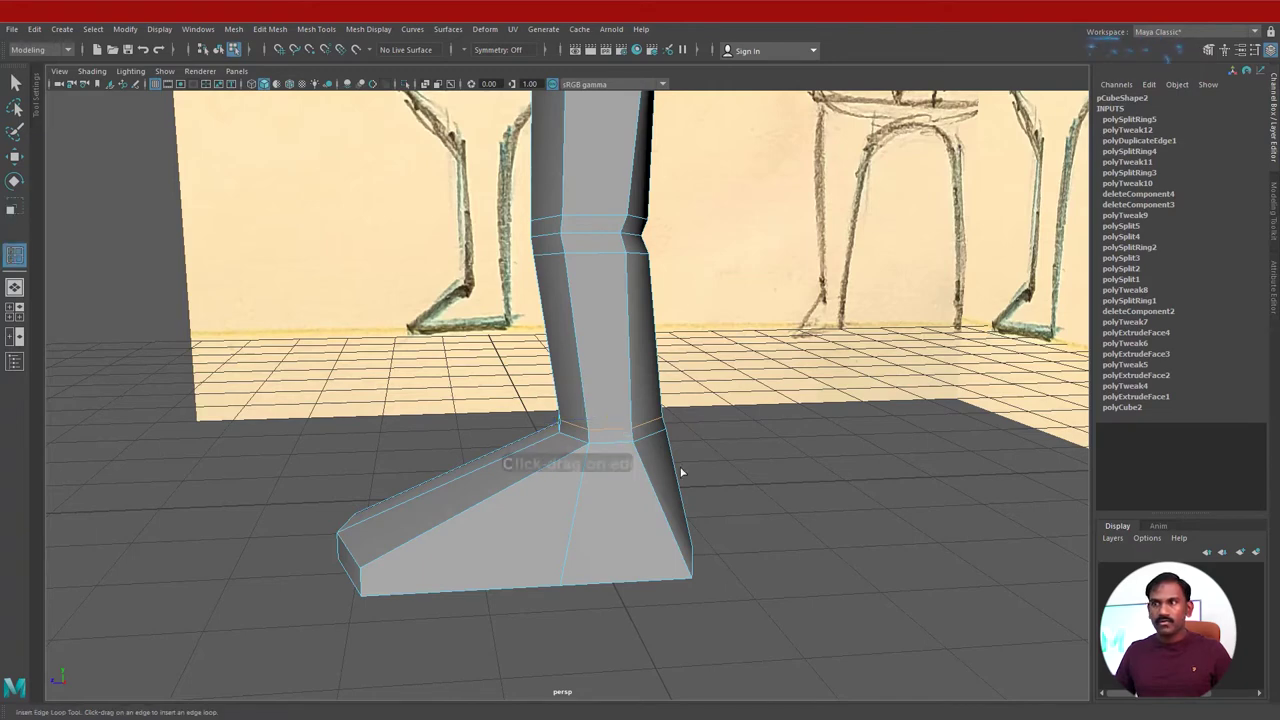
click(586, 422)
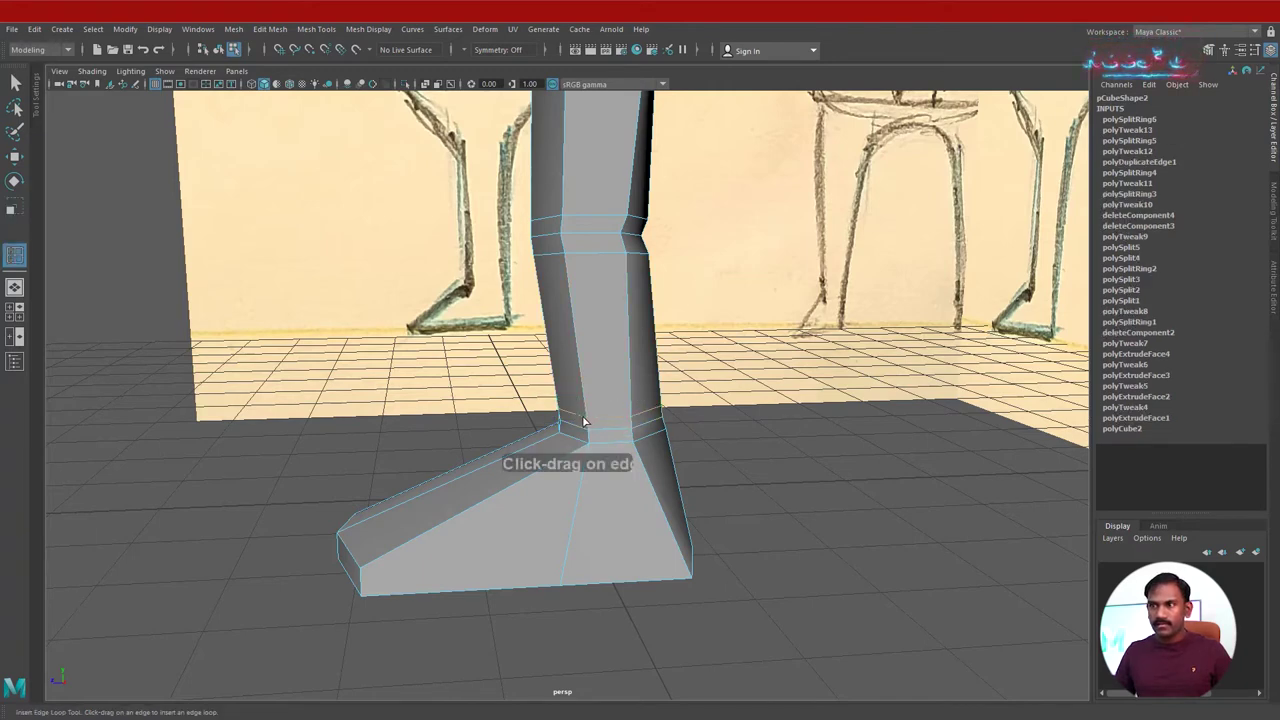
key(r)
drag(612, 418, 608, 414)
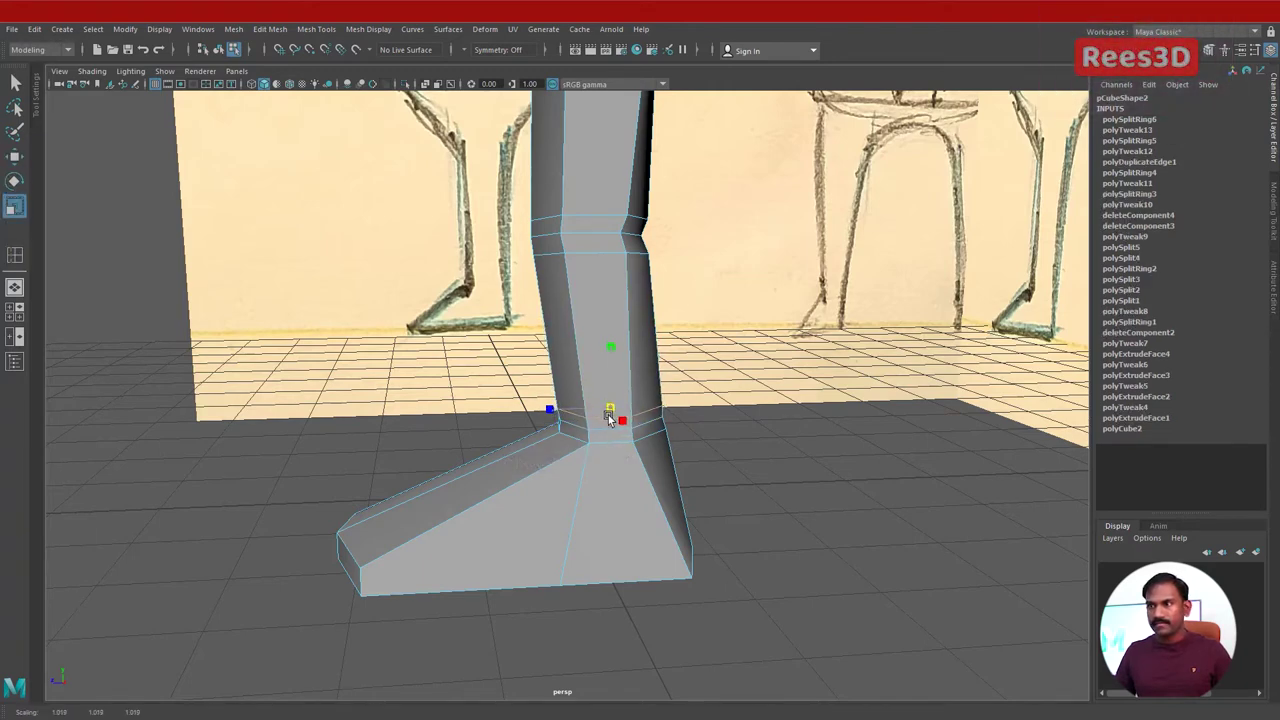
Slide the back edges of the lowest ankle loop down toward the heel with the Slide Edge Tool, undoing the overly large slide.
alt+drag(672, 510, 630, 512)
alt+right_drag(630, 512, 759, 519)
alt+drag(759, 519, 550, 481)
click(591, 458)
shift+click(602, 448)
mouse_move(602, 448)
alt+mouse_down()
mouse_move(563, 494)
mouse_move(603, 457)
alt+mouse_up()
shift+right_drag(605, 434, 603, 454)
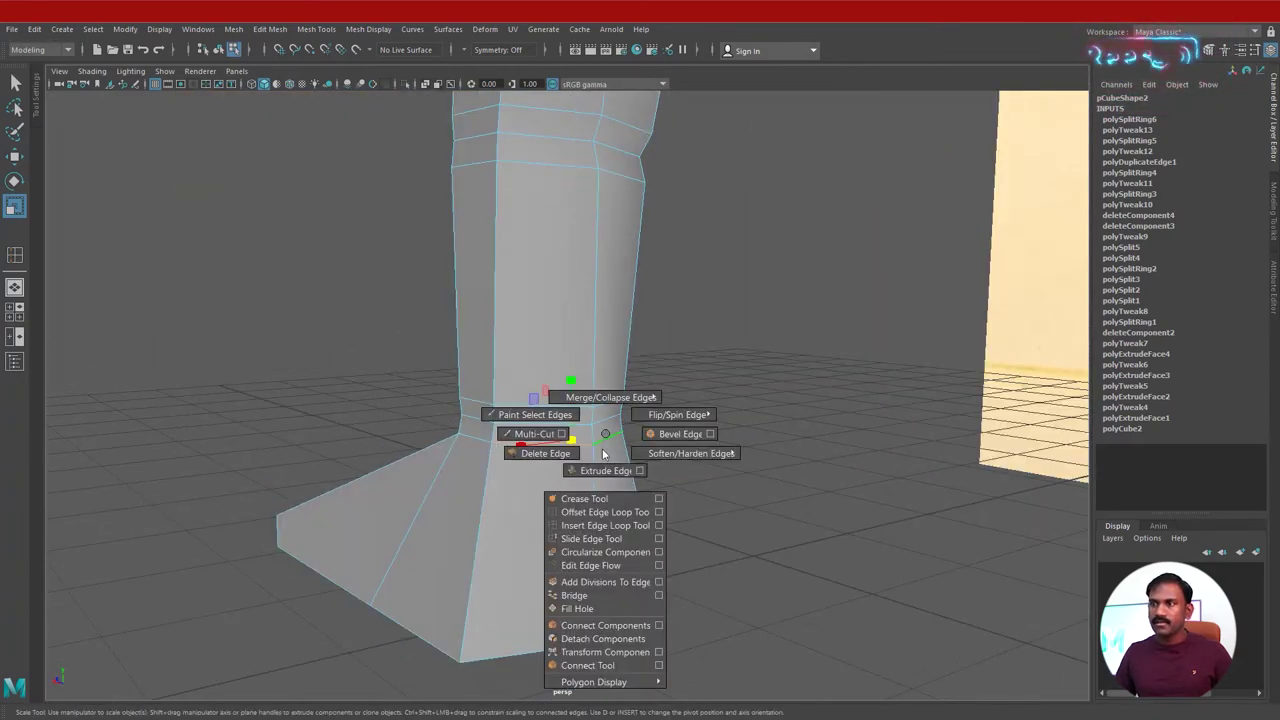
click(600, 538)
middle_drag(608, 437, 635, 464)
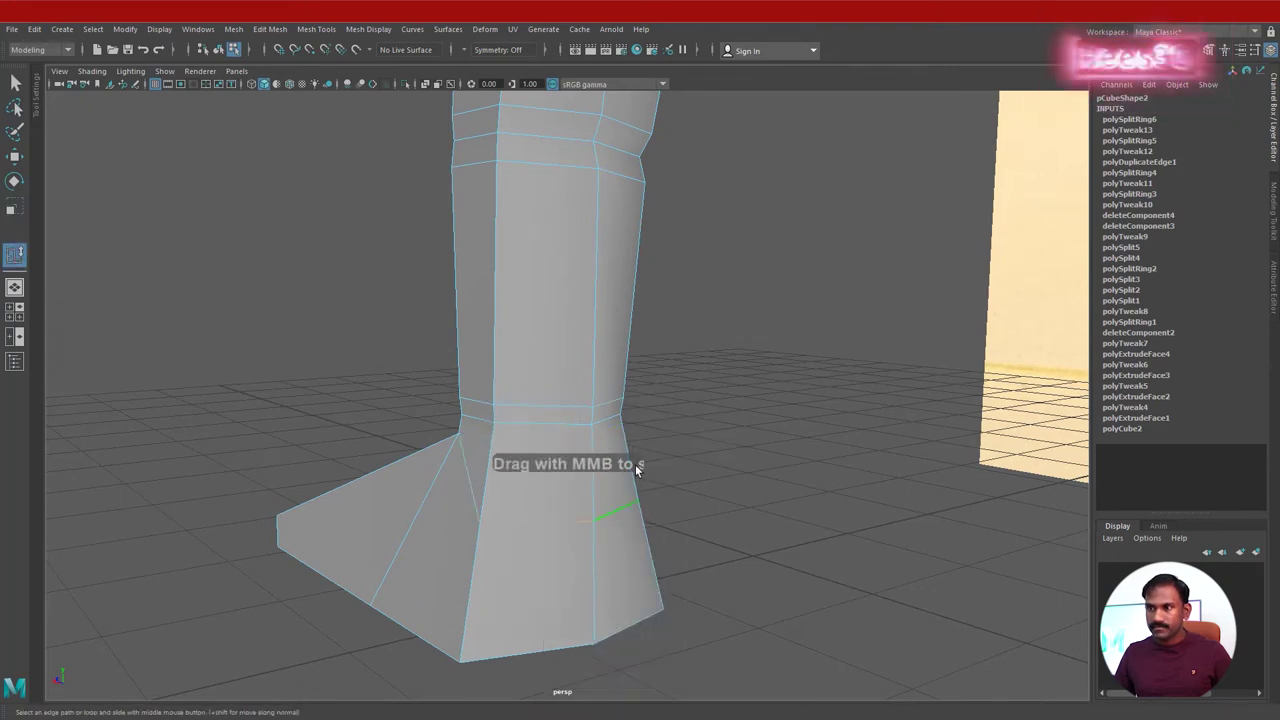
key(ctrl+z)
Slide the back edges of the topmost ankle loop up the leg with the Slide Edge Tool.
click(575, 408)
shift+click(612, 404)
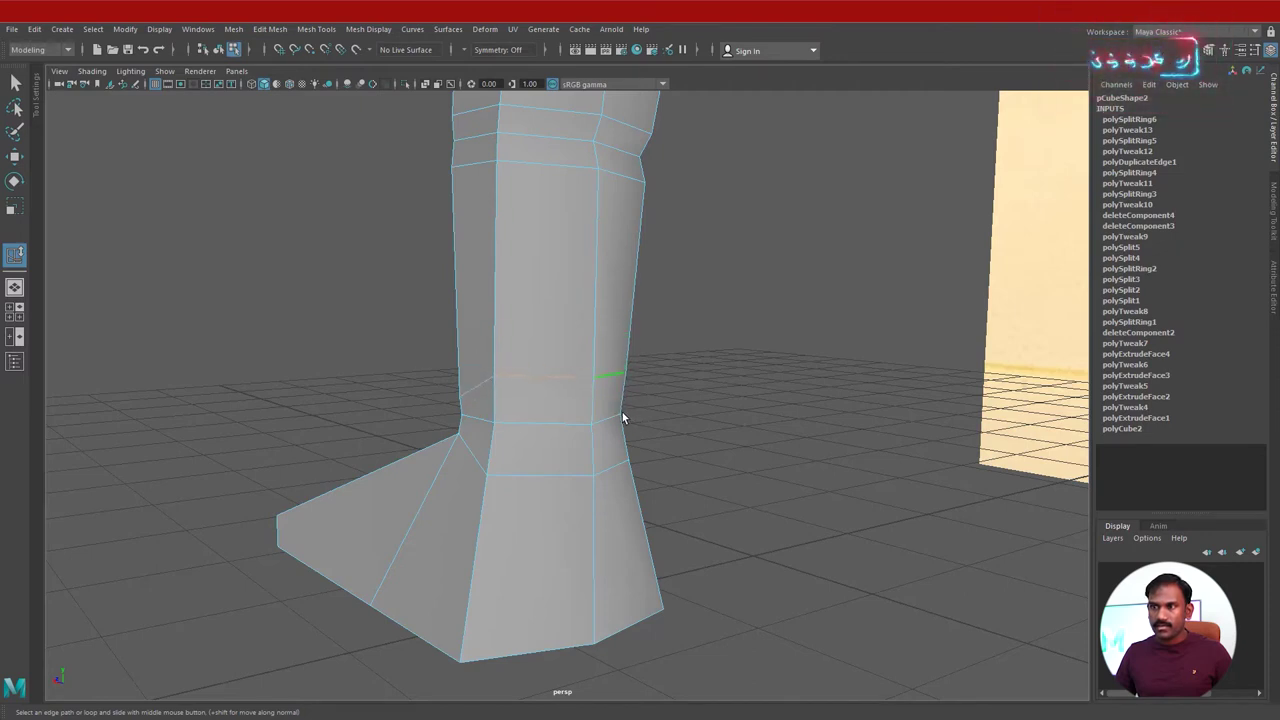
middle_drag(621, 412, 624, 414)
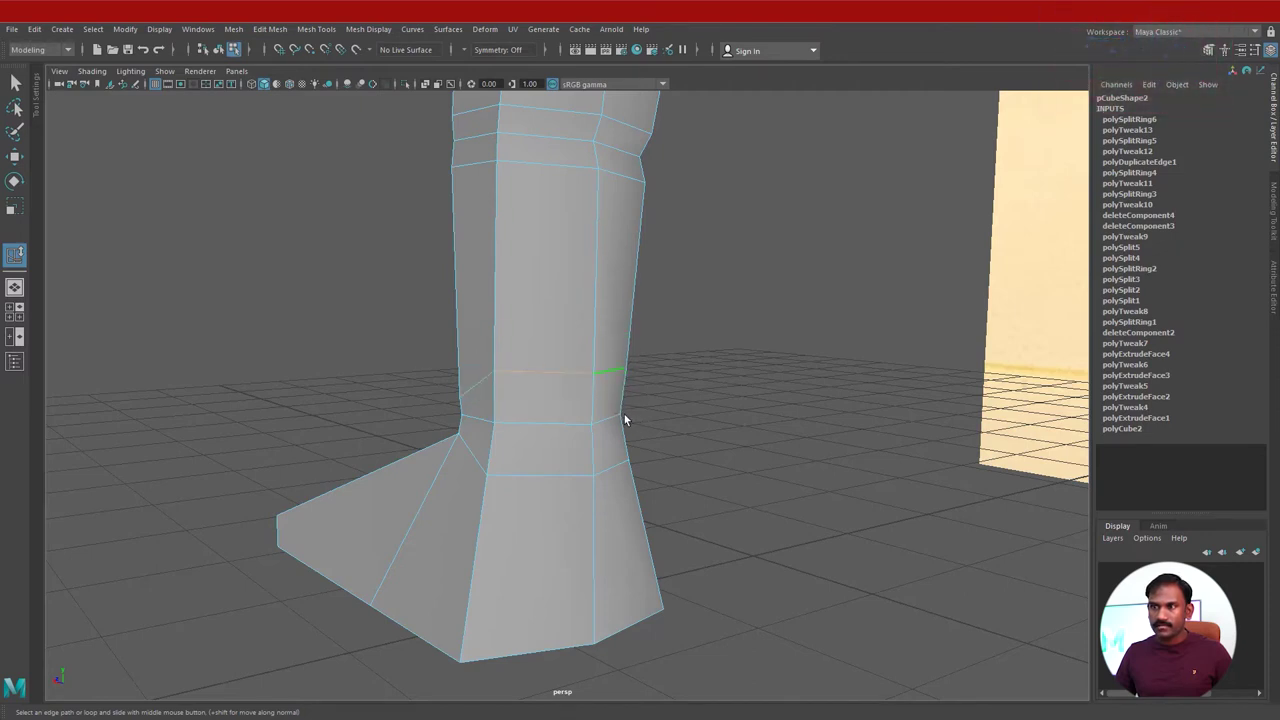
mouse_move(620, 411)
alt+right_down()
mouse_move(674, 403)
mouse_move(760, 449)
mouse_move(698, 450)
alt+right_up()
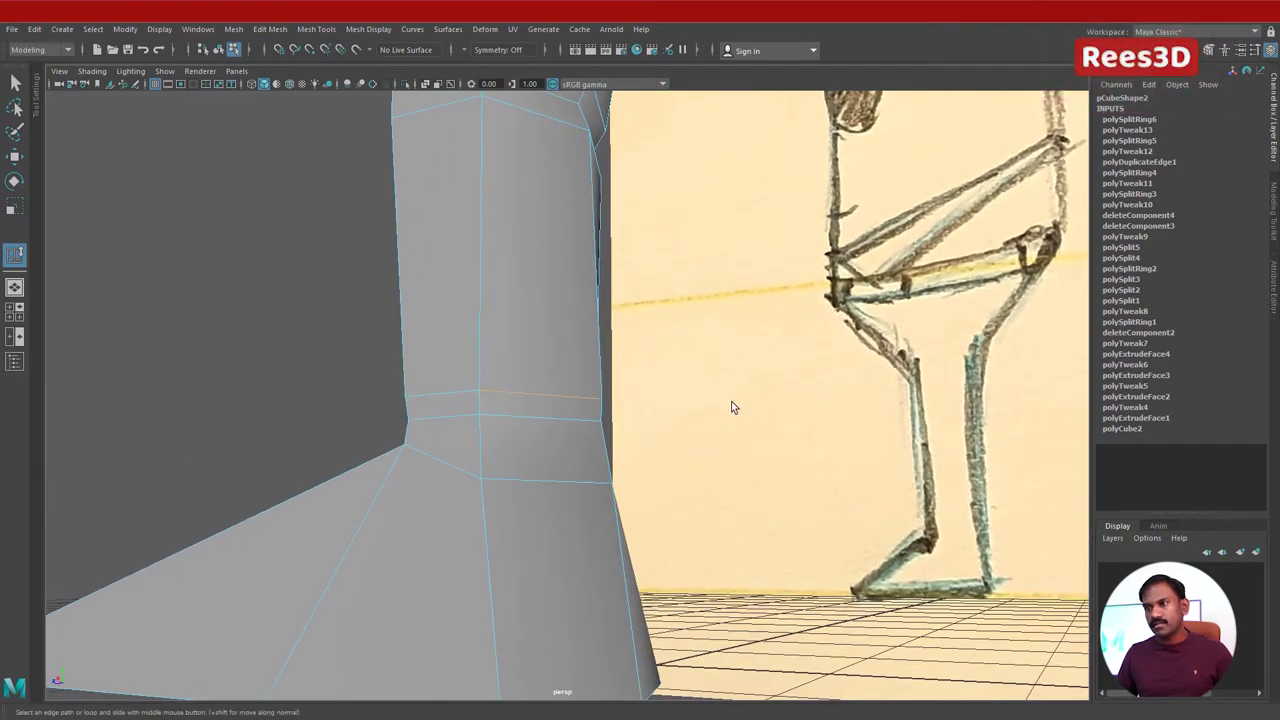
middle_drag(739, 408, 736, 410)
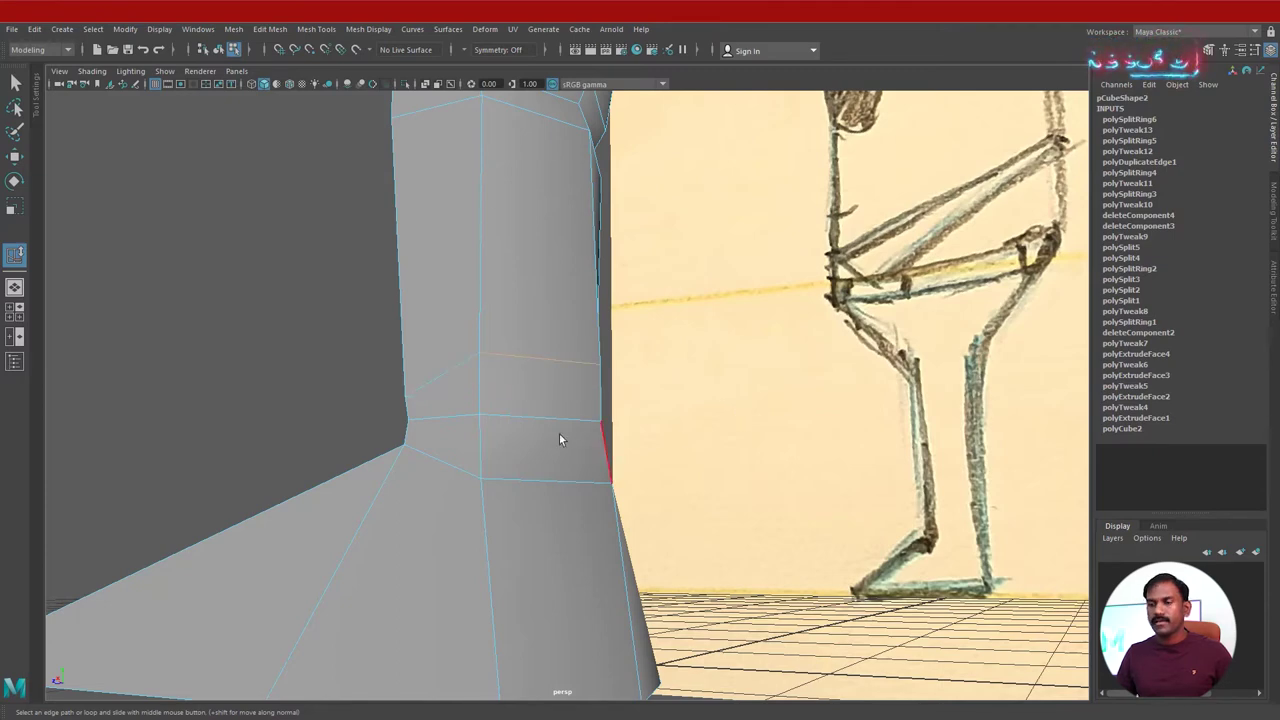
Move the front side vertices of the lowest ankle loop down along Y to level them with its back vertices.
key(w)
click(591, 290)
drag(565, 305, 568, 316)
alt+drag(430, 428, 542, 344)
click(535, 345)
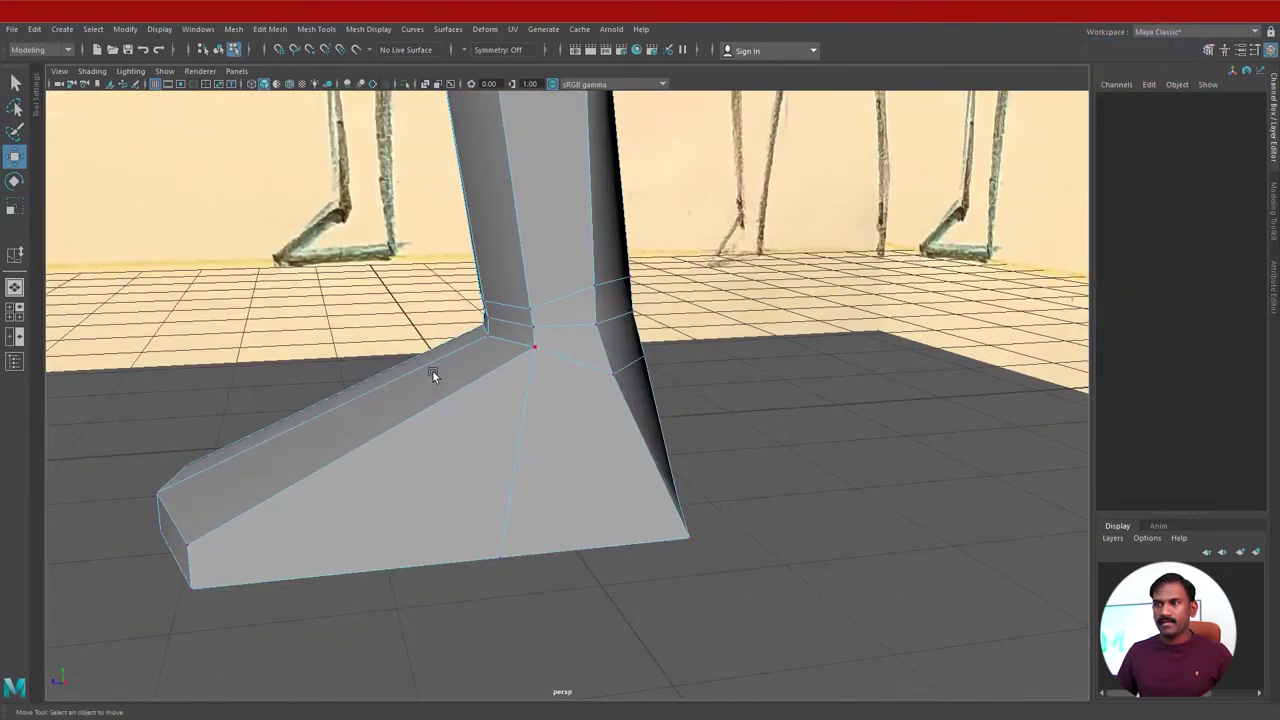
alt+drag(432, 370, 582, 376)
click(620, 345)
shift+click(567, 368)
drag(525, 280, 683, 397)
right_drag(683, 397, 665, 428)
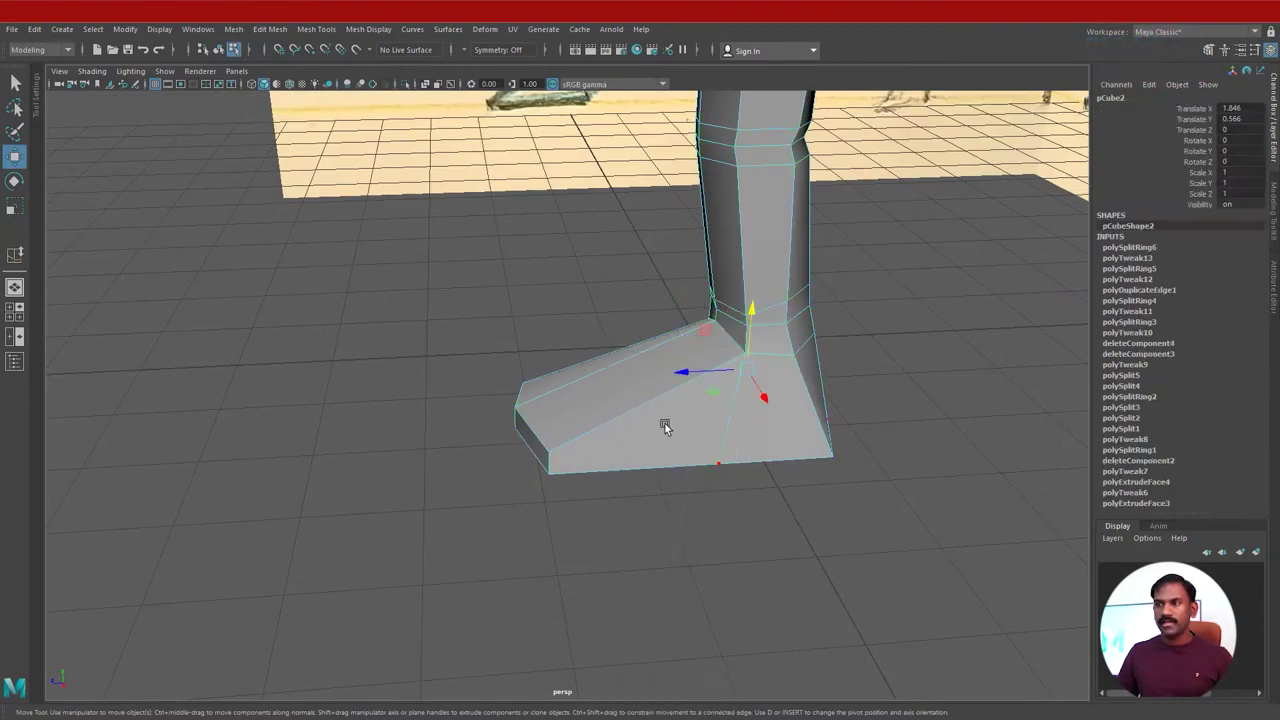
Insert two closely spaced edge loops across the front part of the foot behind the toes.
shift+right_drag(667, 352, 583, 371)
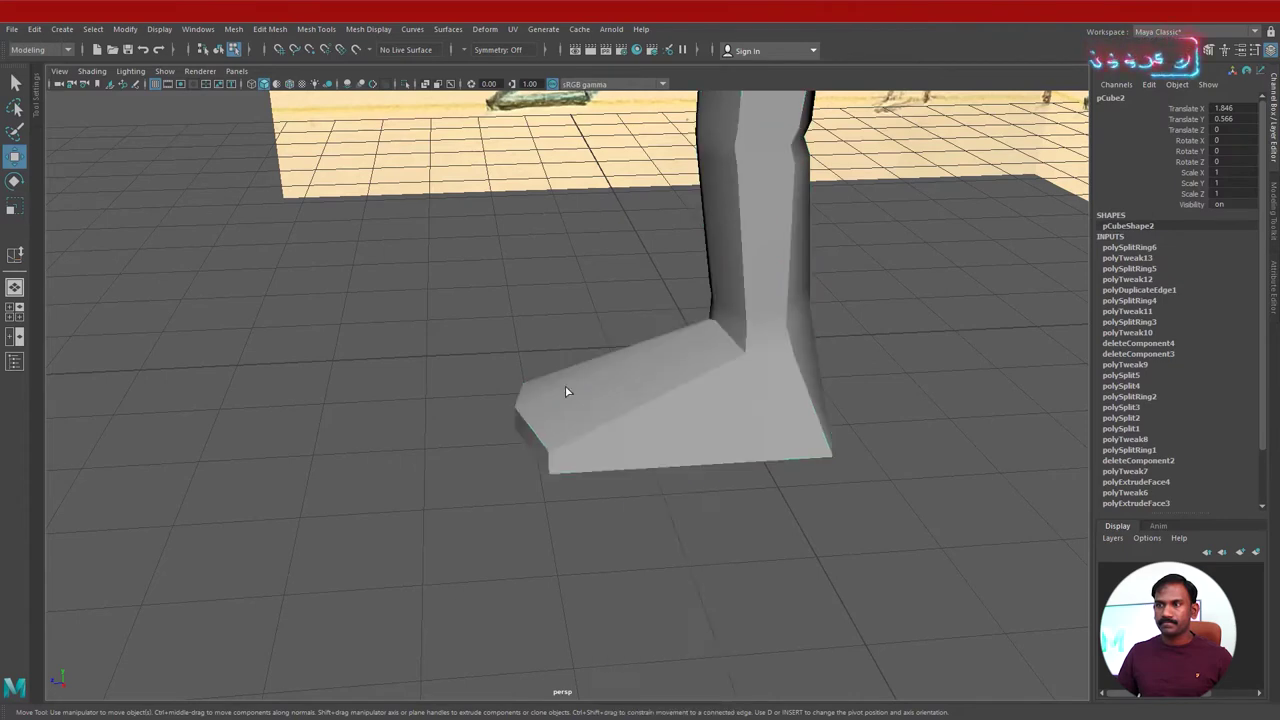
click(619, 423)
alt+drag(619, 423, 608, 387)
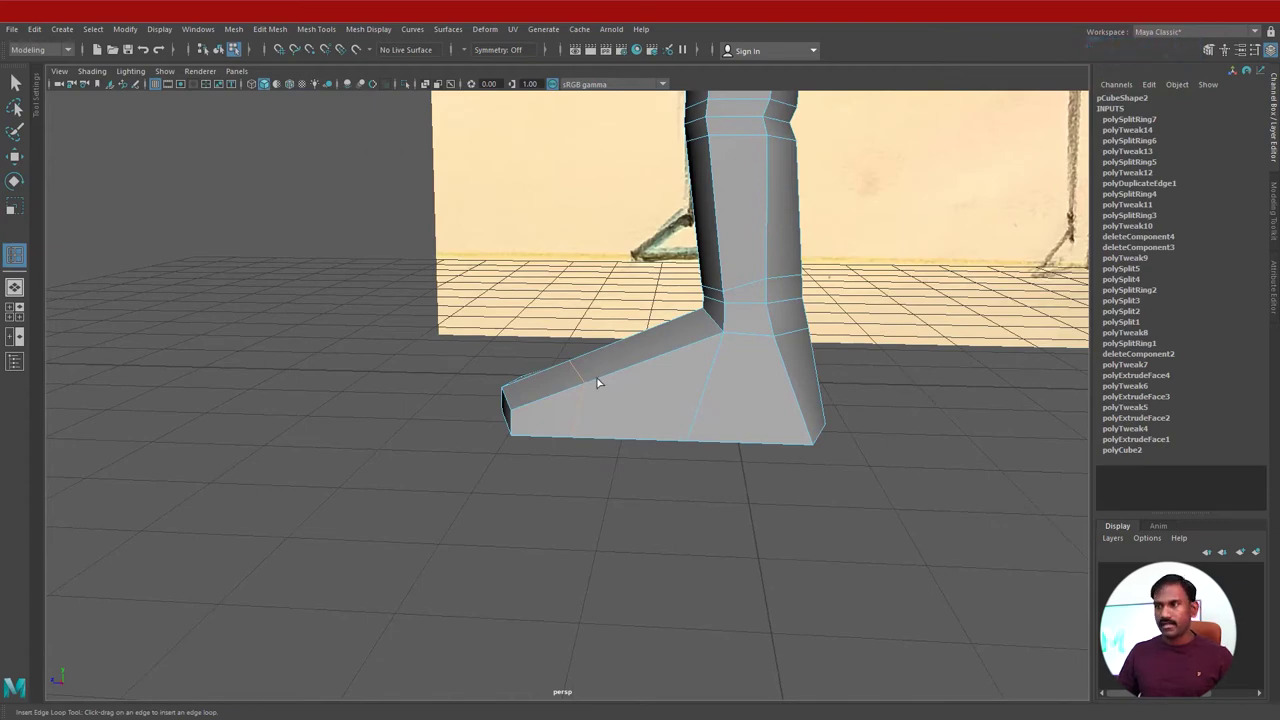
click(608, 381)
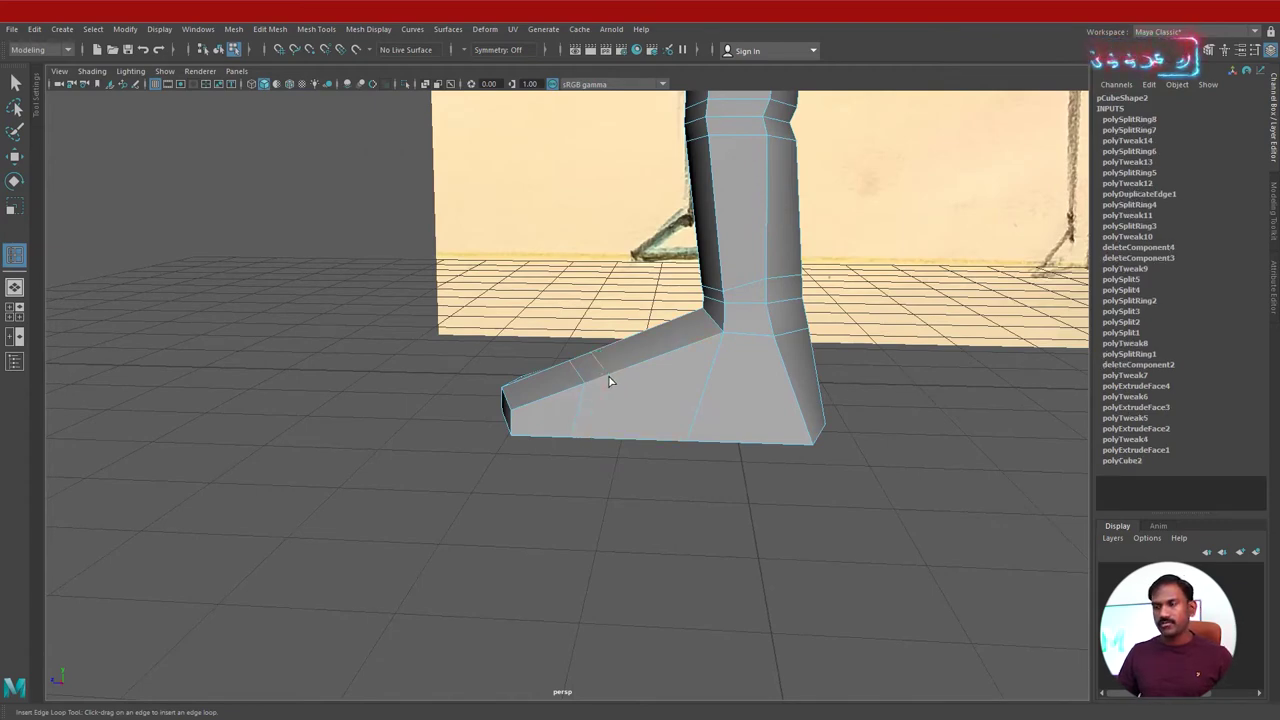
Lower the top vertices of the two new foot loops along Y in the side view to shape the toe bend.
key(w)
key(space)
key(space)
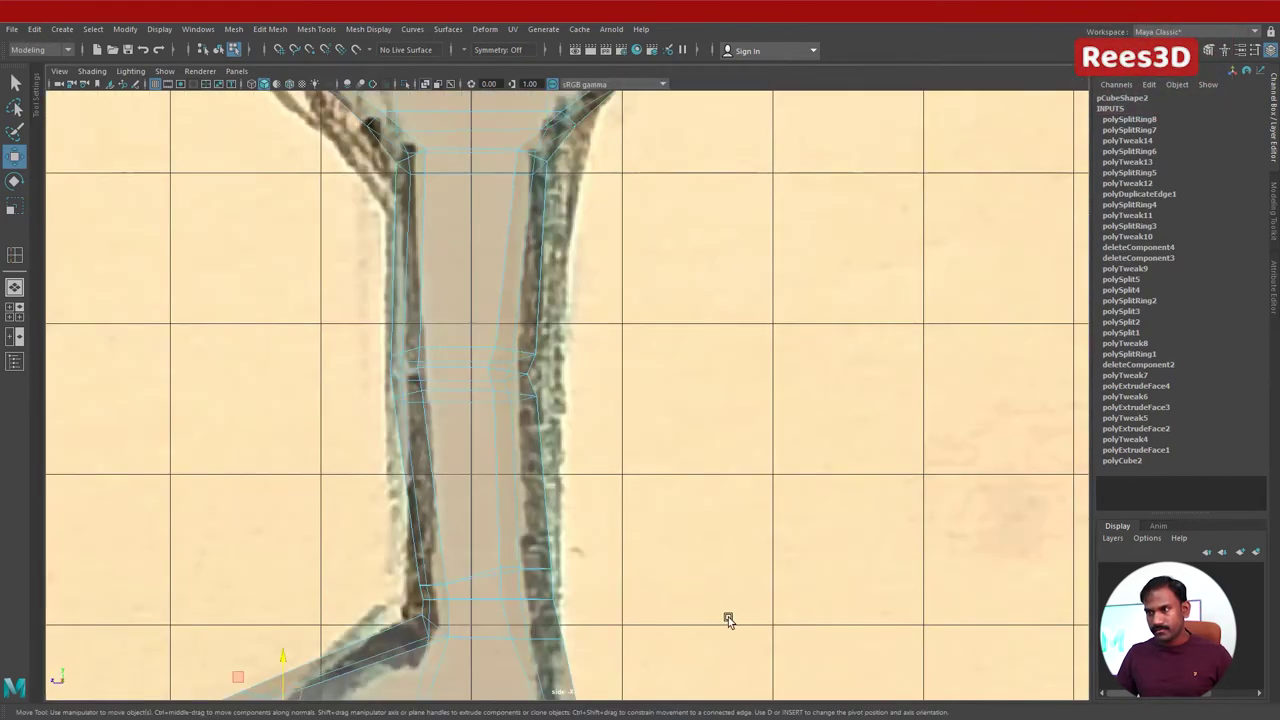
alt+middle_drag(568, 523, 705, 390)
alt+middle_drag(536, 493, 661, 395)
alt+right_drag(661, 420, 722, 460)
right_drag(548, 458, 446, 431)
drag(450, 432, 562, 488)
drag(499, 389, 498, 407)
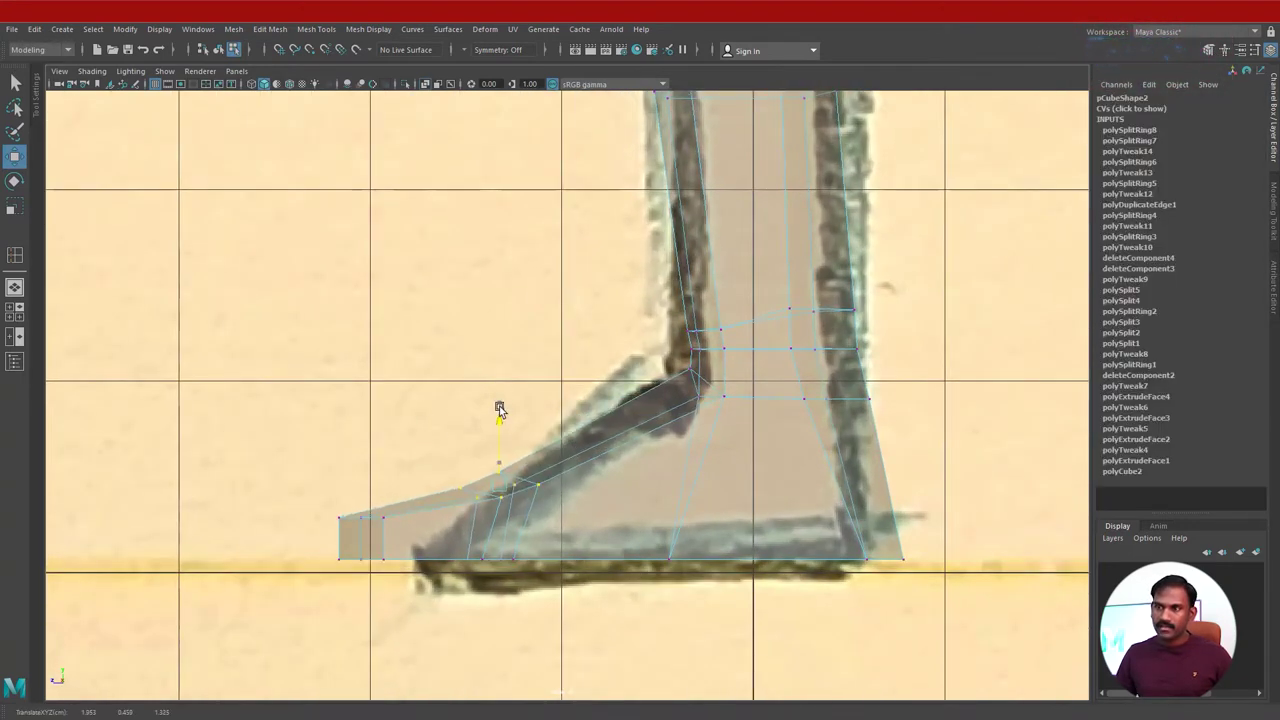
mouse_move(550, 525)
alt+mouse_down()
mouse_move(500, 537)
mouse_move(532, 536)
alt+mouse_up()
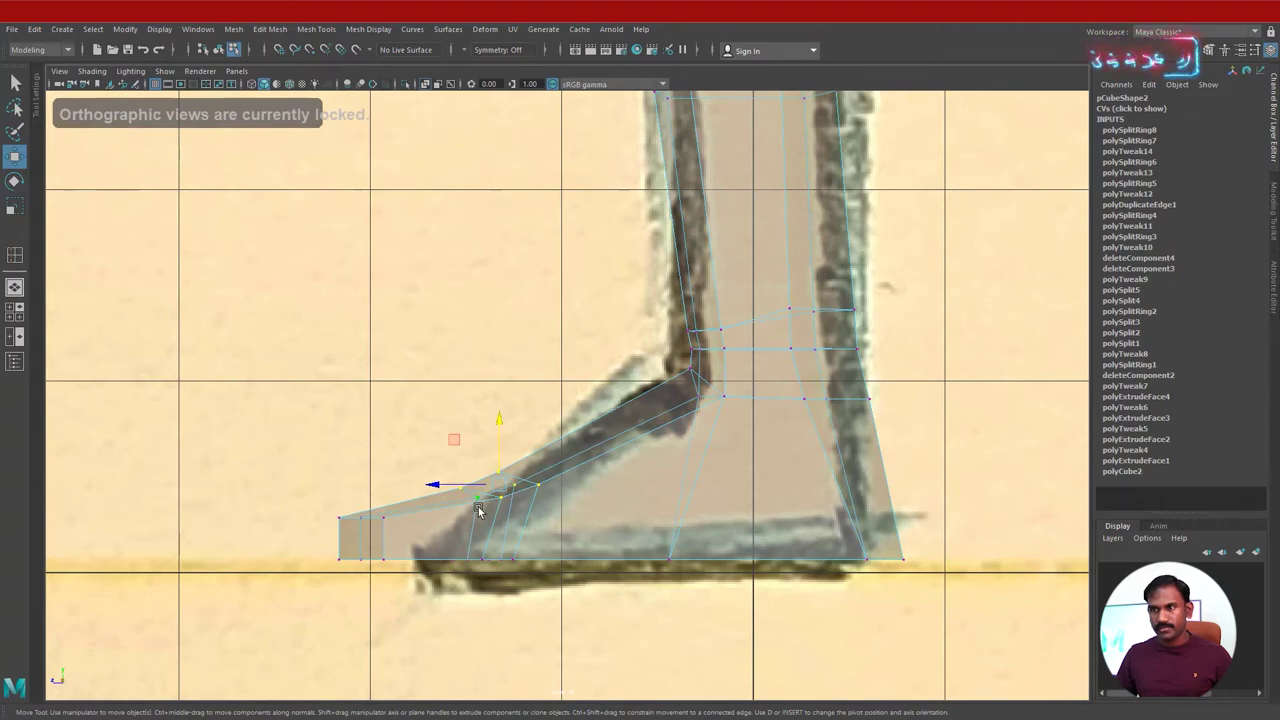
Move the sole edges of the rear foot loop back along Z toward the heel, widening the gap between the two loops underneath.
key(space)
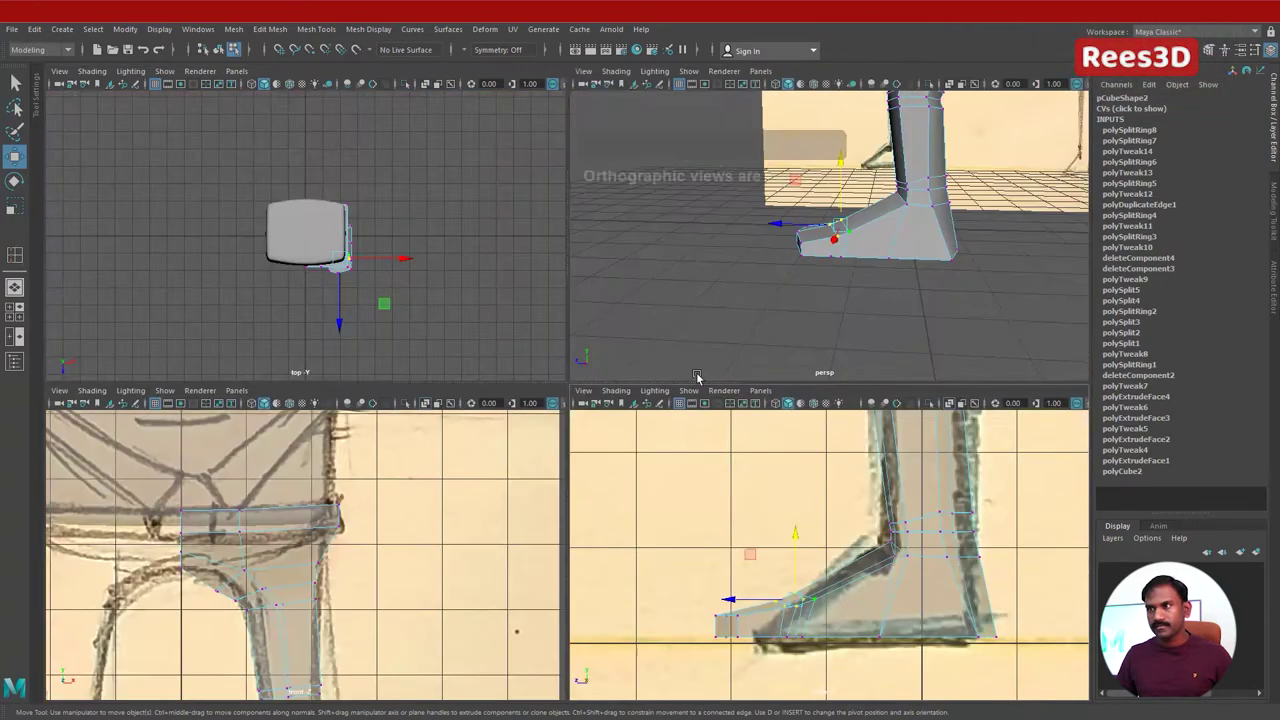
key(space)
alt+drag(677, 354, 614, 428)
alt+right_drag(614, 428, 640, 480)
alt+drag(640, 480, 569, 534)
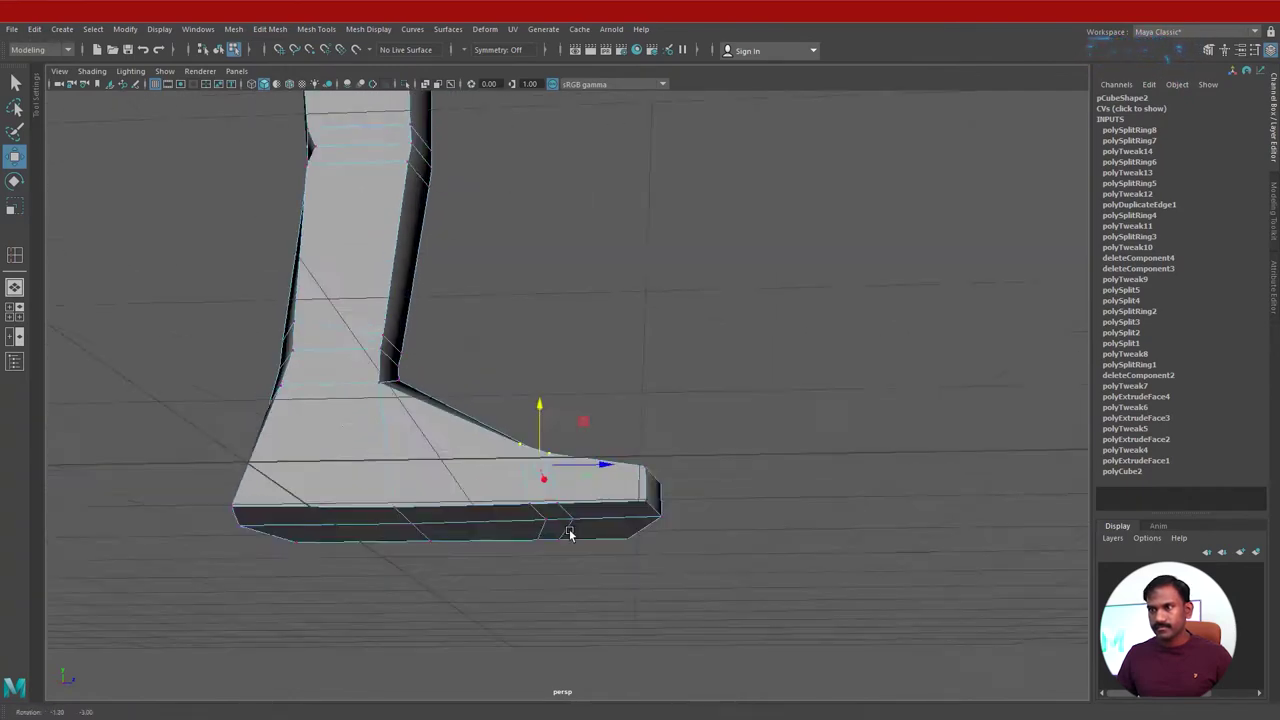
alt+right_drag(569, 534, 617, 557)
alt+middle_drag(617, 557, 676, 474)
click(582, 497)
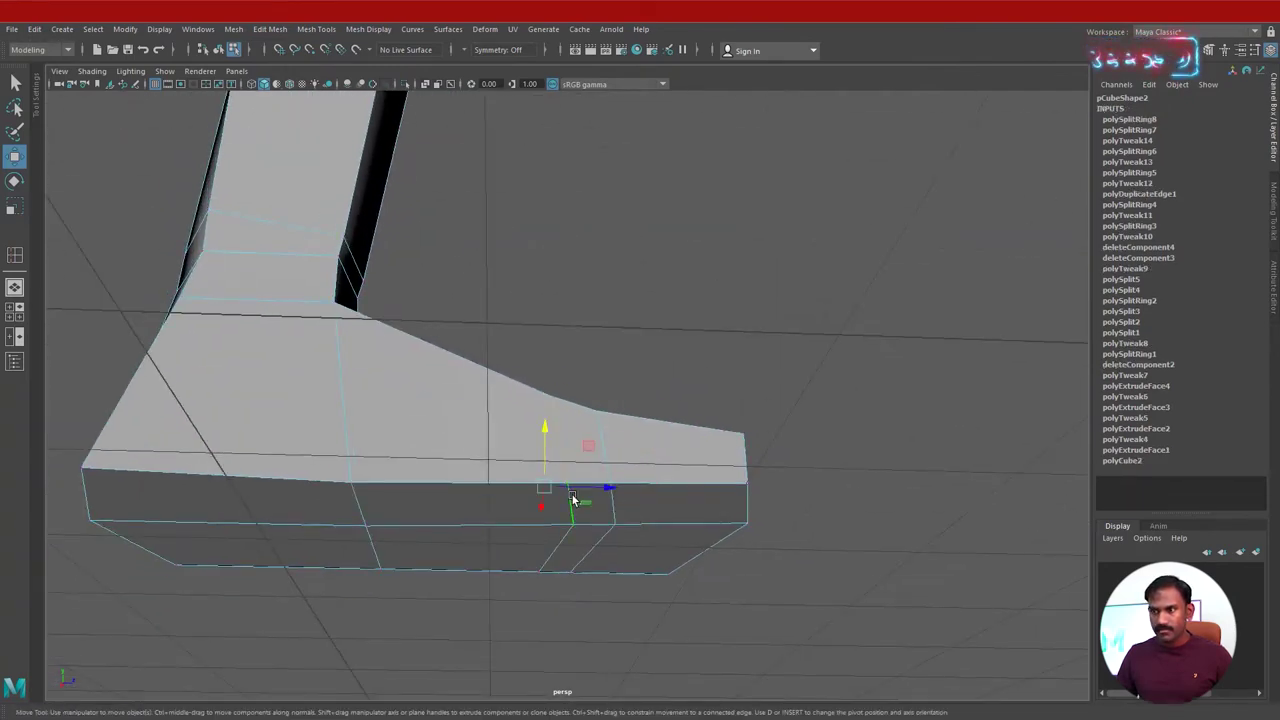
click(572, 497)
shift+click(559, 548)
drag(620, 530, 643, 412)
click(519, 541)
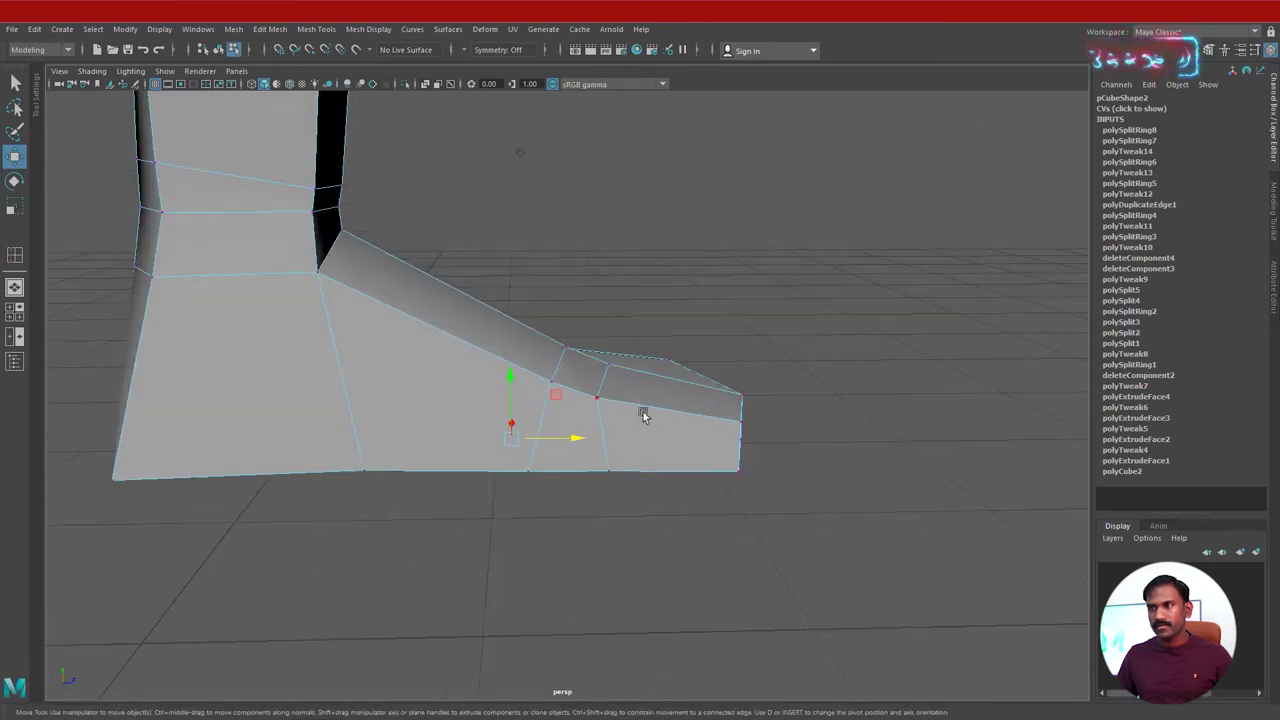
right_drag(643, 412, 632, 423)
Insert an edge loop between the two closely spaced foot loops behind the toes and raise its top edges along Y.
mouse_move(600, 417)
alt+mouse_down()
mouse_move(603, 469)
mouse_move(606, 406)
alt+mouse_up()
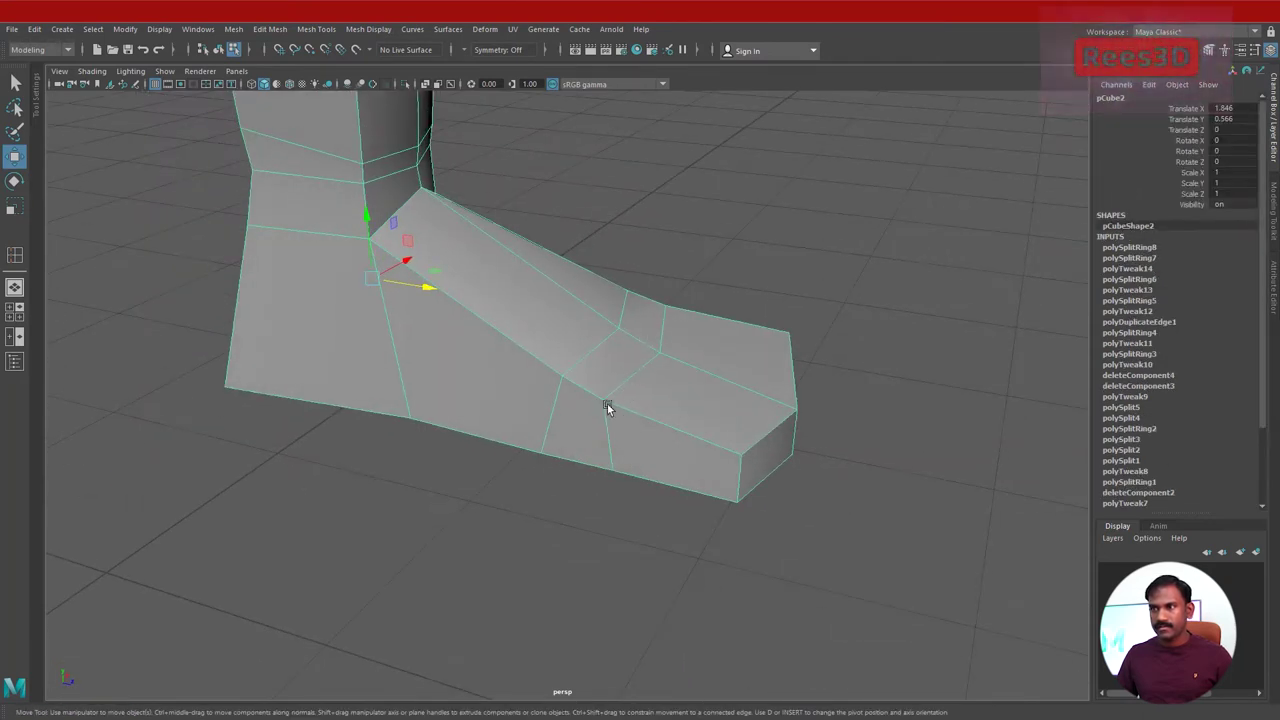
shift+right_drag(656, 352, 585, 372)
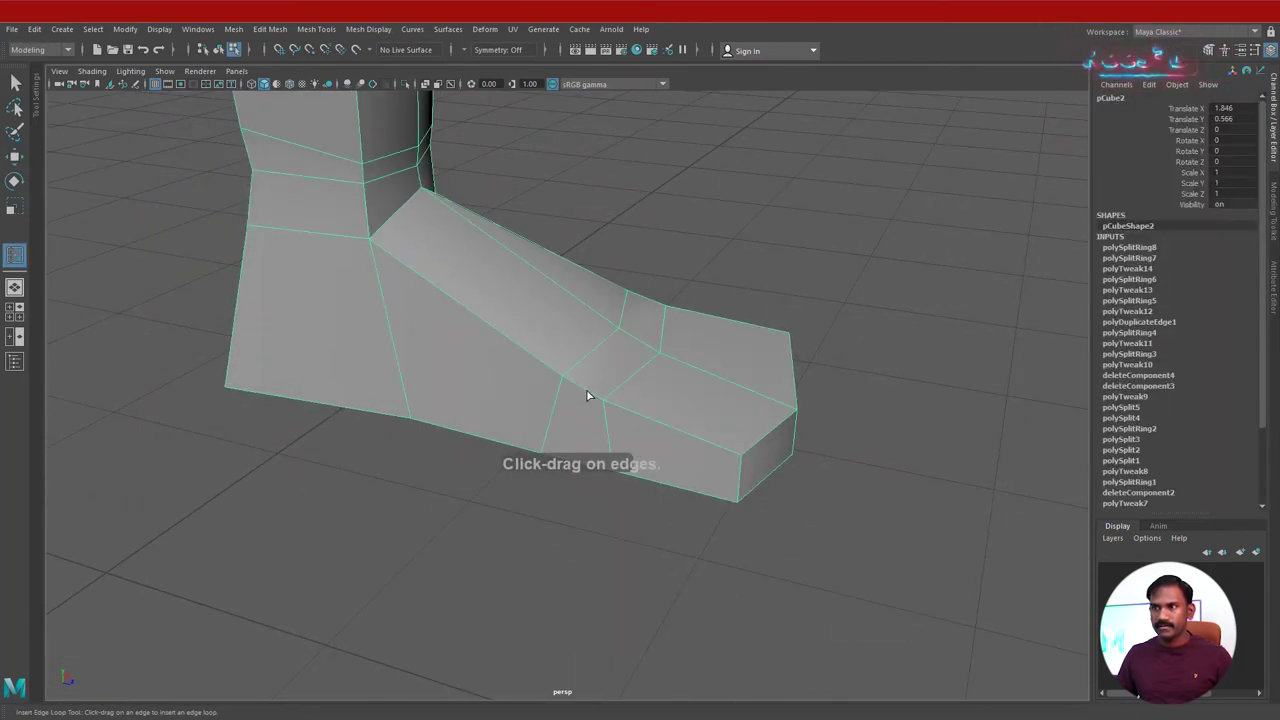
click(580, 391)
alt+drag(580, 391, 680, 409)
key(w)
alt+drag(615, 370, 771, 334)
drag(640, 254, 657, 471)
alt+right_drag(657, 471, 445, 390)
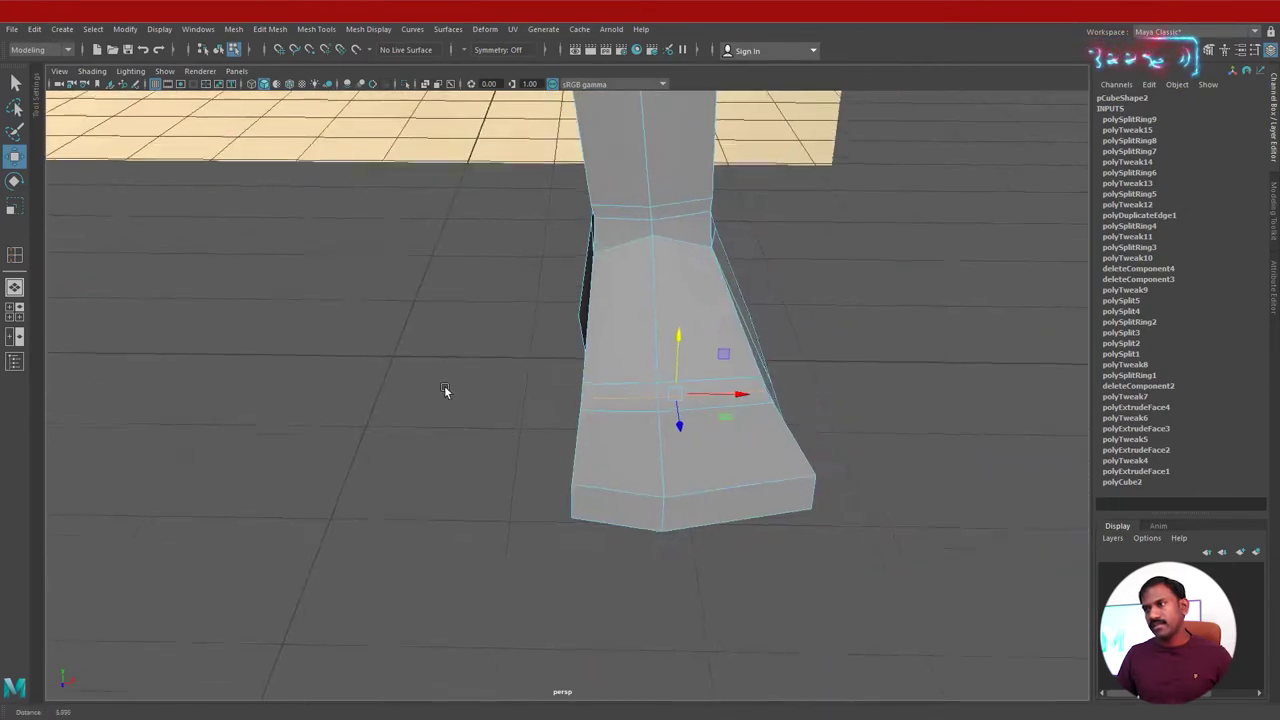
alt+drag(445, 390, 590, 345)
Preview the leg mesh smoothed and examine the foot's shape from below and from the side.
right_drag(606, 314, 590, 401)
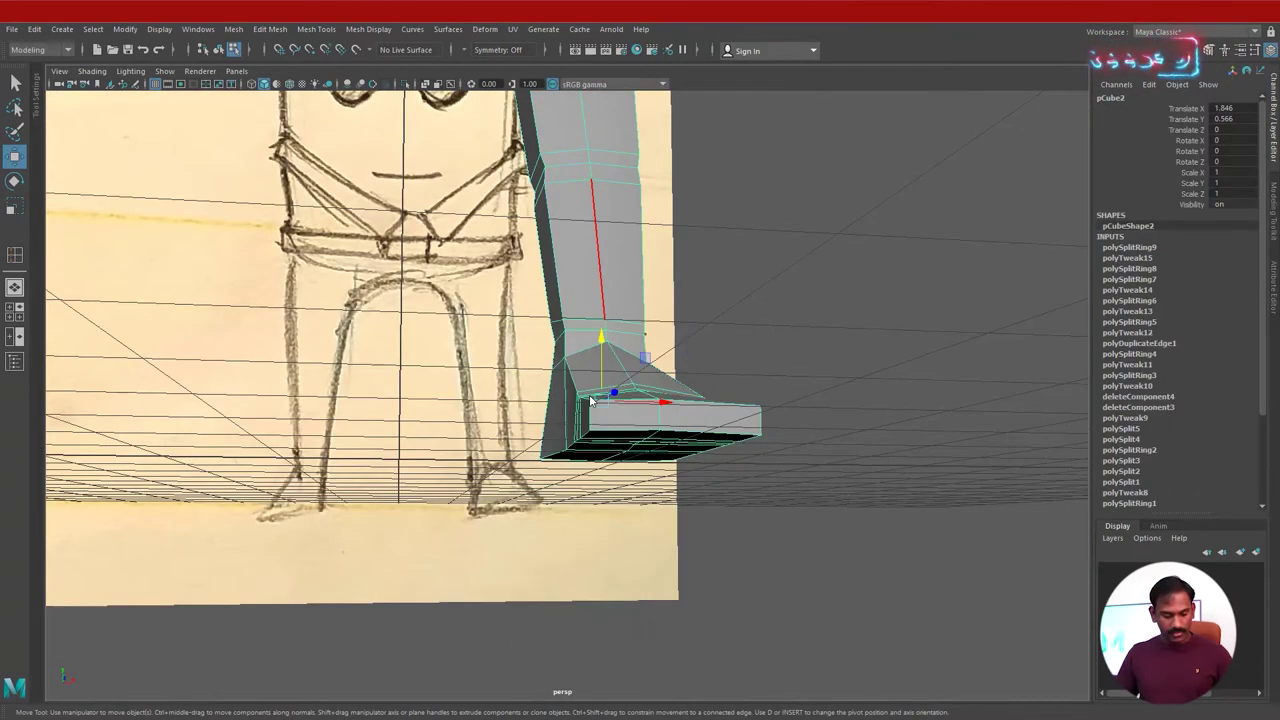
key(3)
click(763, 317)
mouse_move(763, 317)
alt+mouse_down()
mouse_move(560, 446)
mouse_move(436, 431)
mouse_move(469, 480)
mouse_move(646, 423)
mouse_move(660, 360)
alt+mouse_up()
click(556, 506)
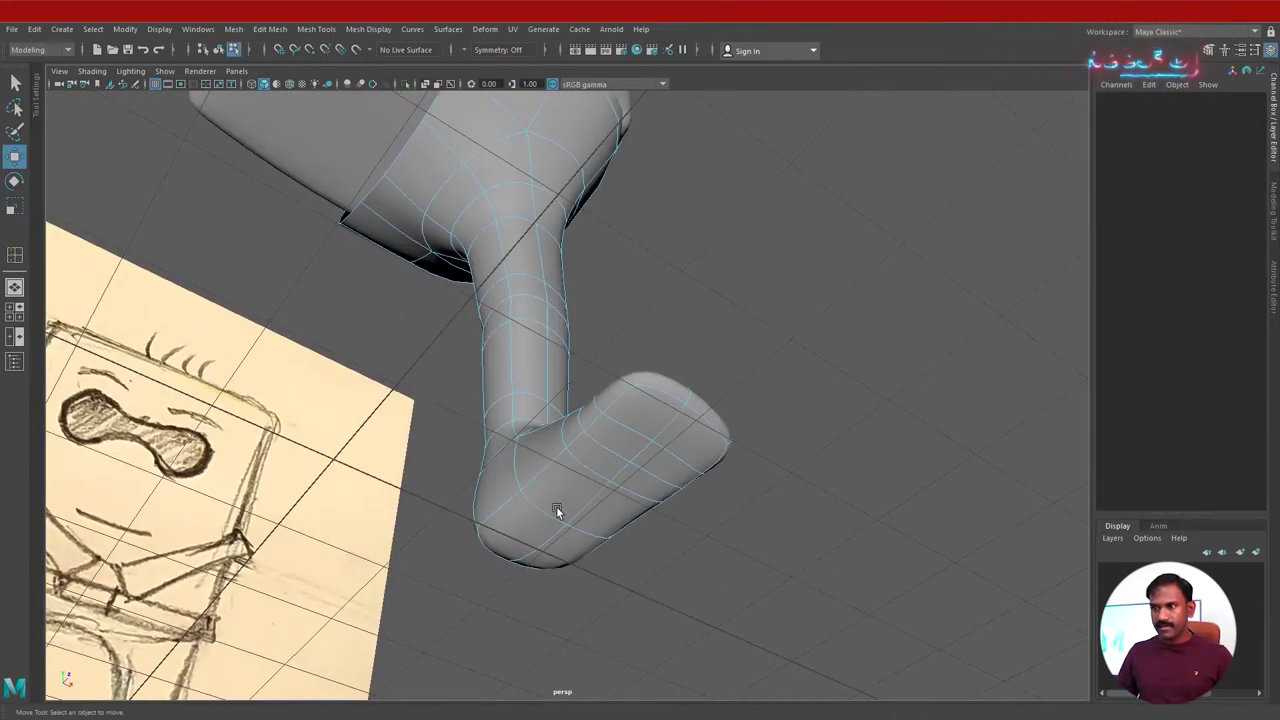
mouse_move(559, 540)
alt+mouse_down()
mouse_move(597, 591)
mouse_move(489, 391)
alt+mouse_up()
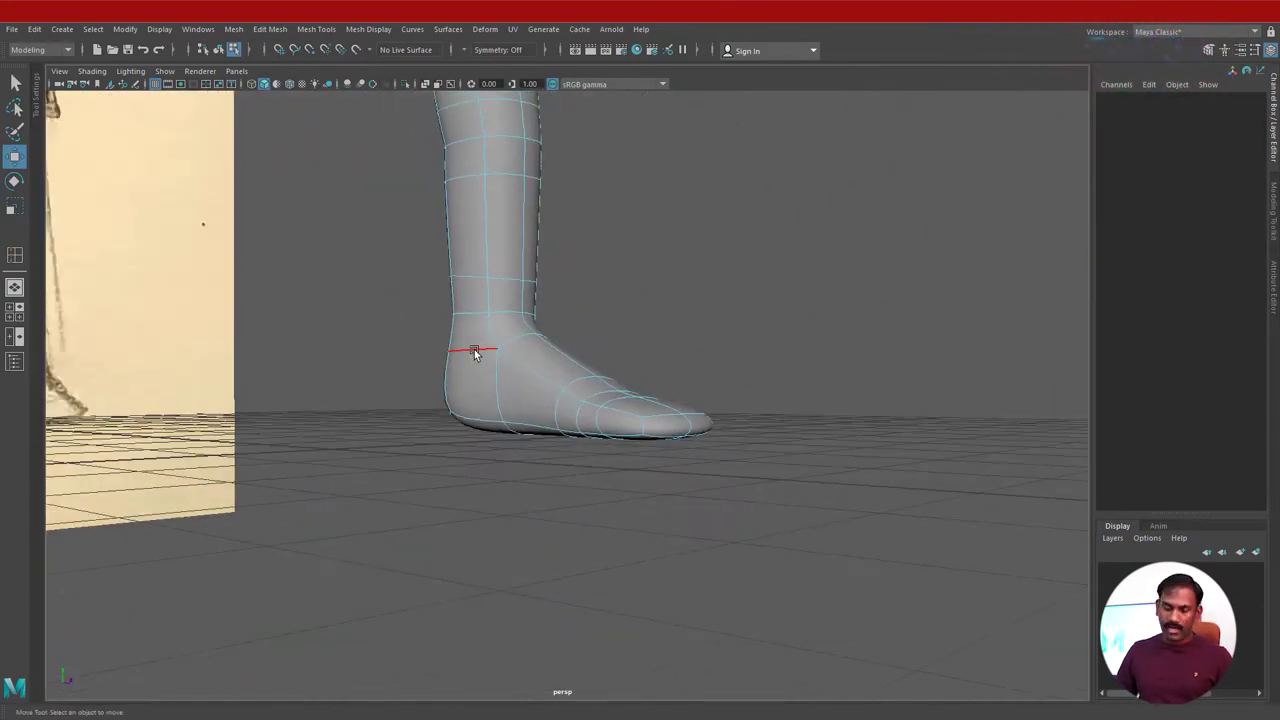
key(1)
Select all the sole faces under the foot and extrude them downward with a Local Translate Z of about 0.066.
alt+drag(581, 453, 737, 437)
right_drag(737, 437, 735, 380)
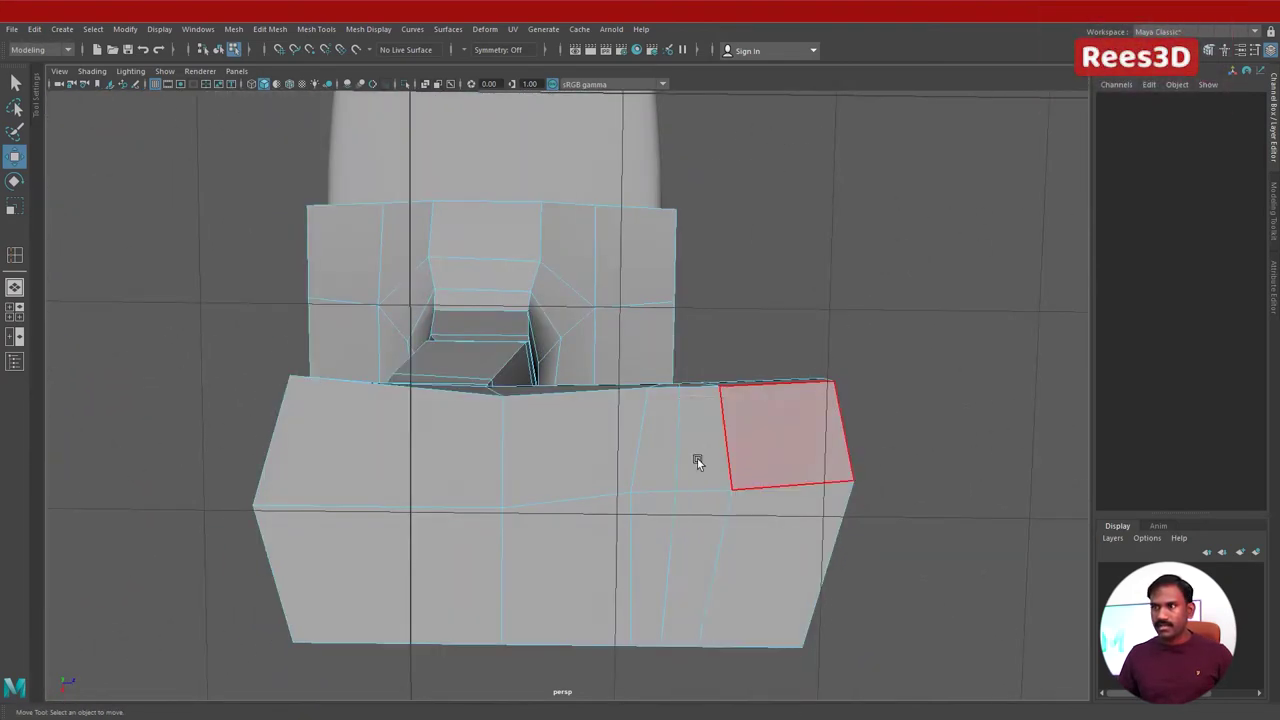
click(771, 450)
click(371, 463)
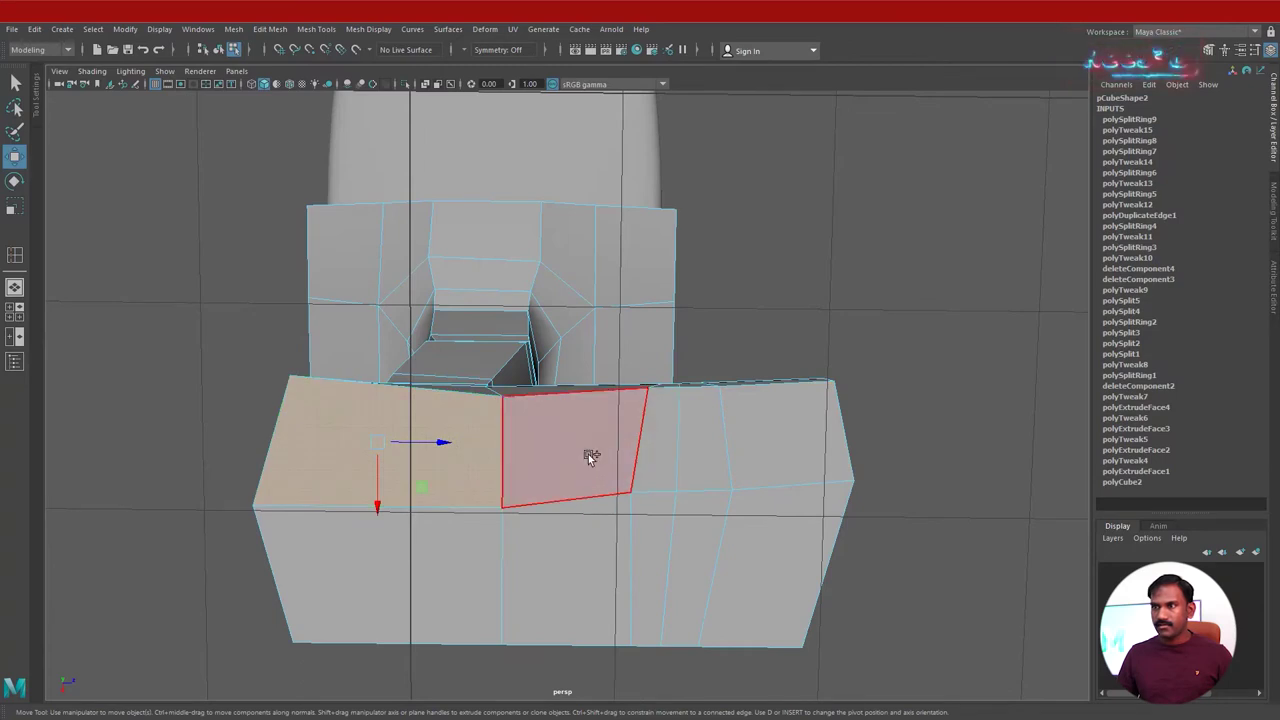
shift+click(586, 455)
shift+click(651, 449)
shift+click(737, 434)
shift+click(757, 563)
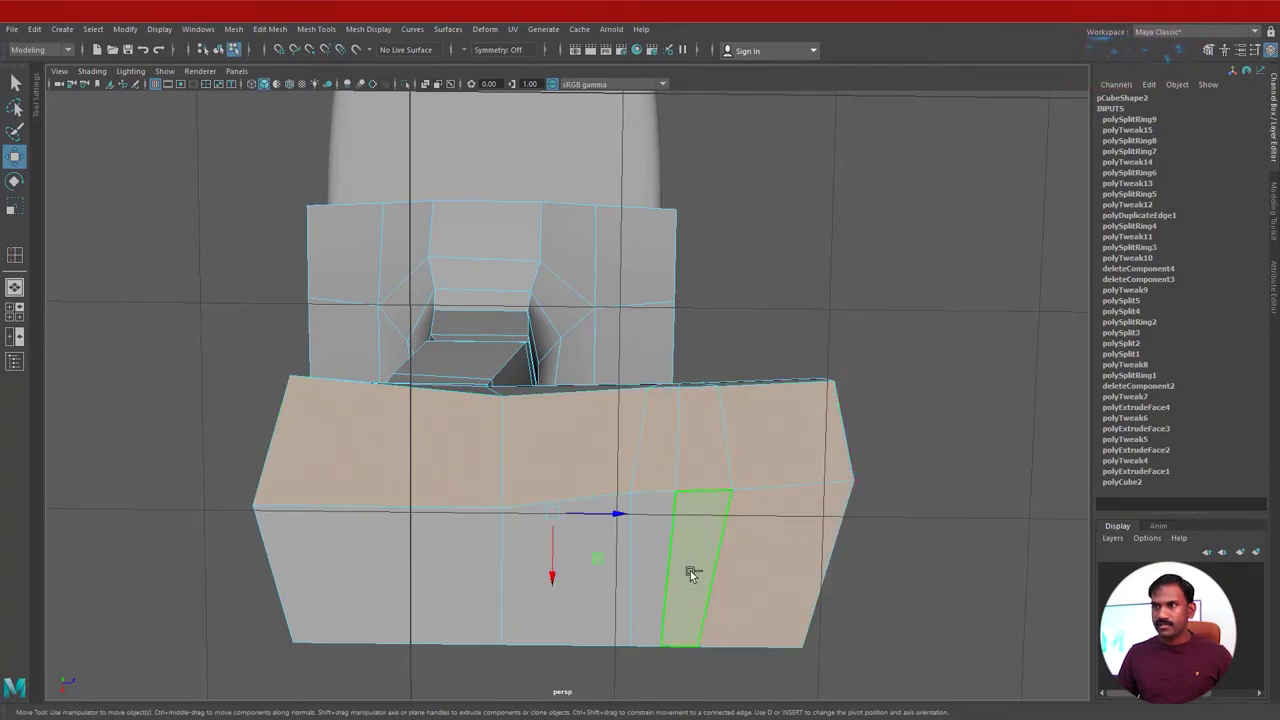
shift+click(689, 571)
shift+click(606, 584)
shift+click(451, 603)
alt+drag(700, 523, 739, 470)
shift+right_drag(781, 392, 783, 428)
alt+drag(783, 428, 700, 485)
mouse_move(511, 515)
mouse_down()
mouse_move(508, 496)
mouse_move(505, 511)
mouse_up()
right_drag(605, 370, 594, 422)
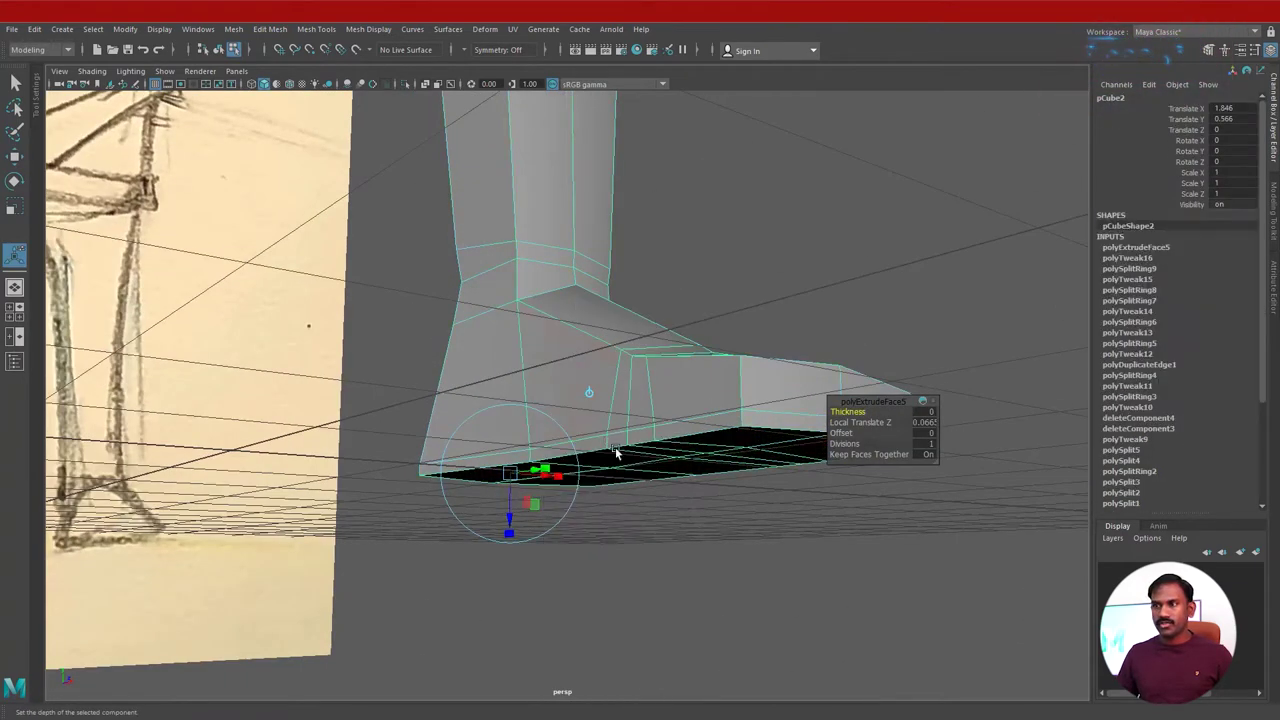
Select both rows of sole vertices in the side view and adjust their height along Y.
alt+drag(617, 451, 580, 489)
alt+drag(755, 497, 740, 440)
right_drag(738, 442, 634, 446)
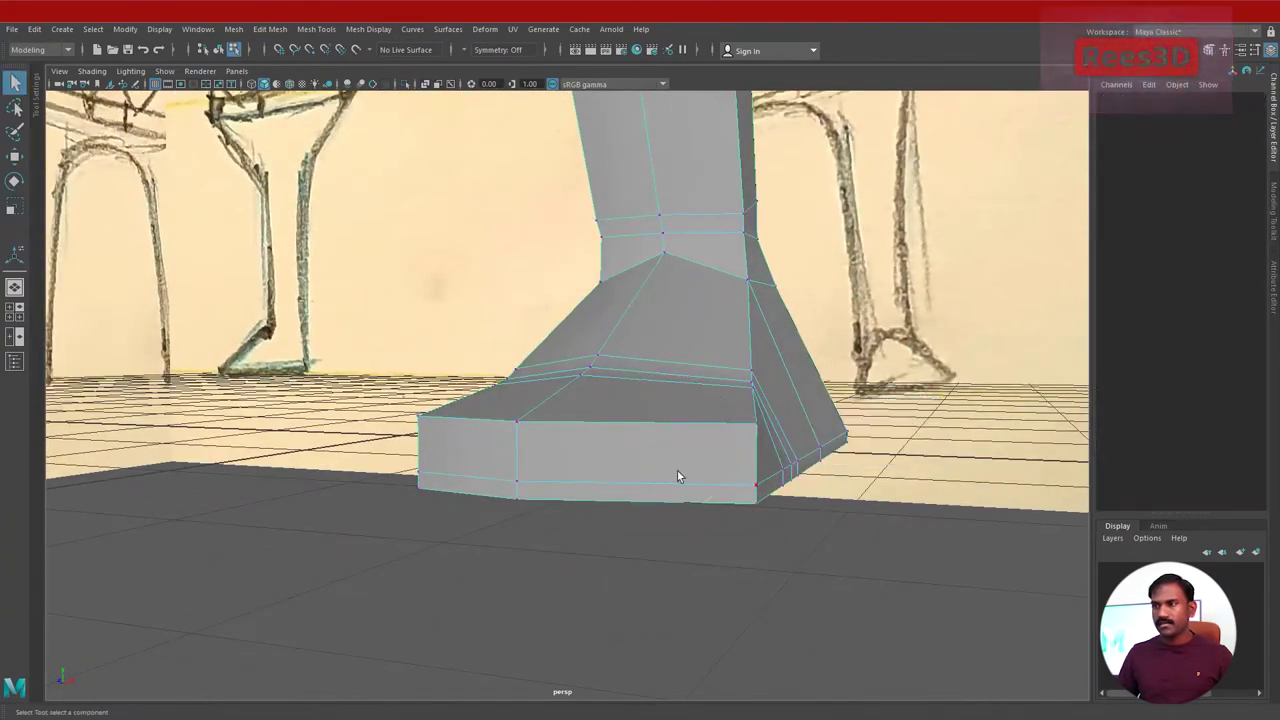
key(space)
key(space)
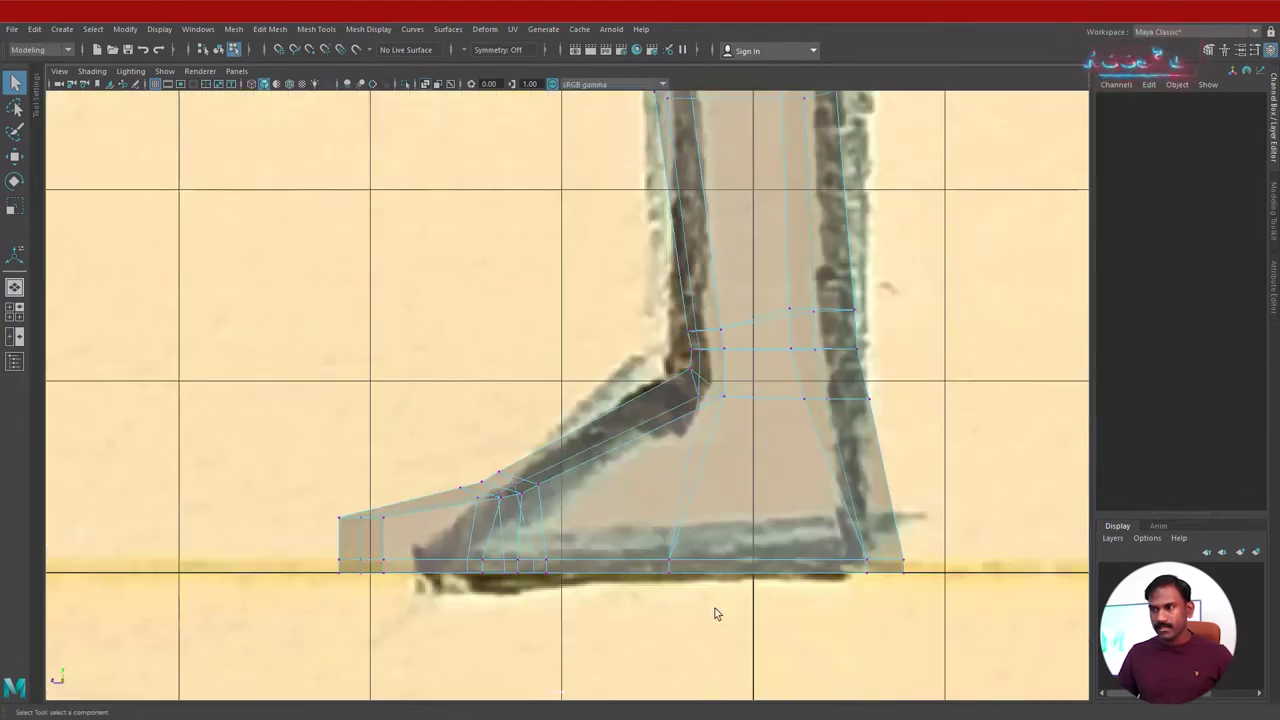
drag(954, 574, 954, 583)
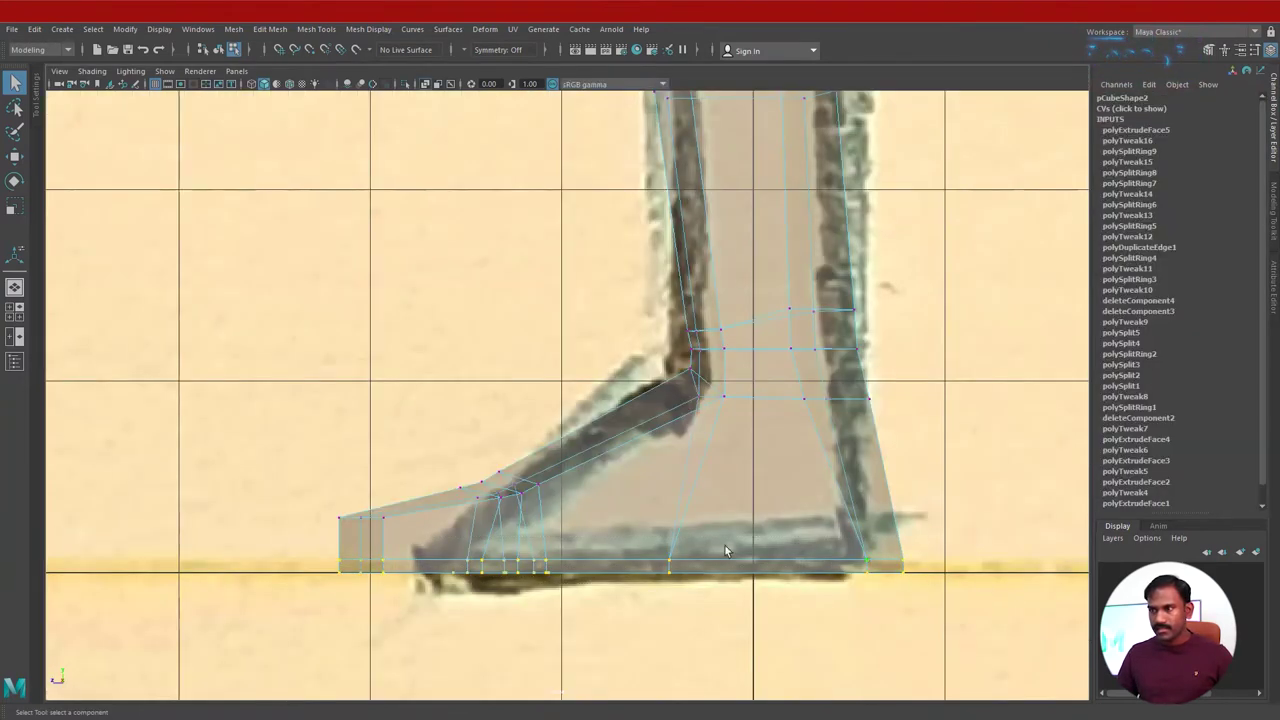
key(w)
mouse_move(630, 508)
mouse_down()
mouse_move(621, 500)
mouse_move(625, 513)
mouse_up()
key(space)
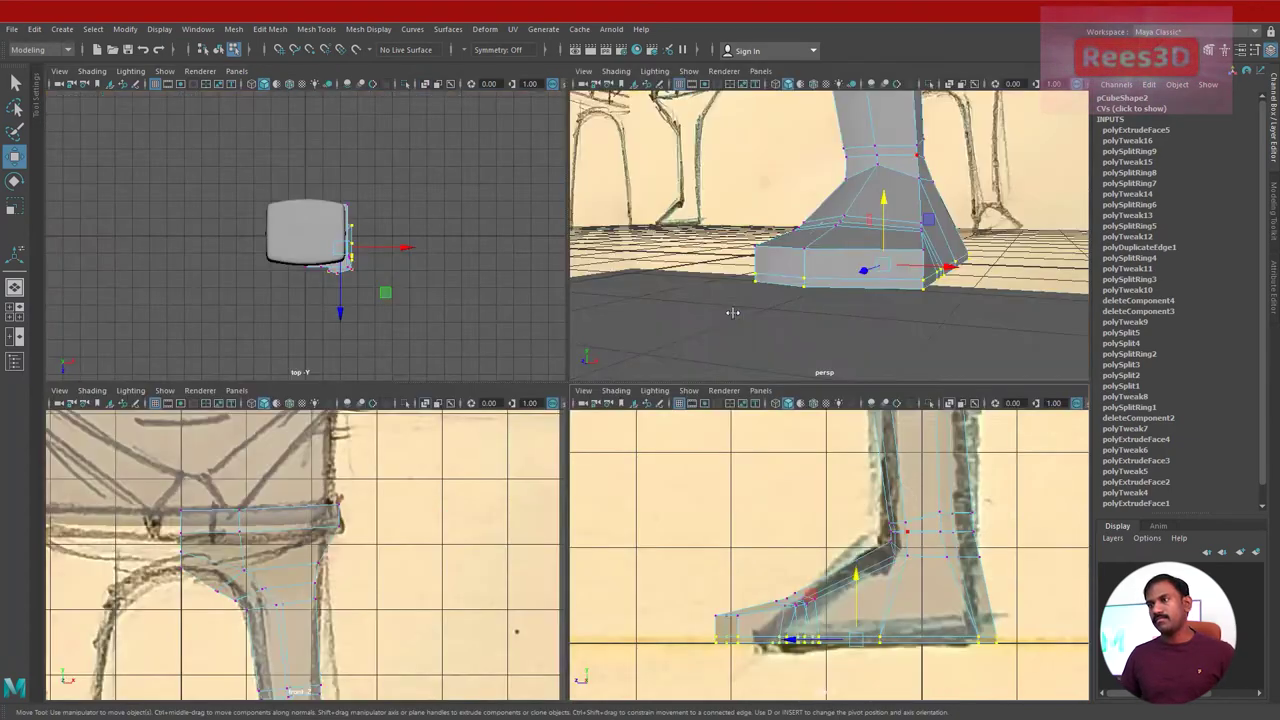
key(space)
Preview the smoothed mesh again and examine the new sole edge and the overall leg against the reference sketches.
alt+drag(733, 313, 480, 468)
right_drag(531, 328, 520, 408)
key(3)
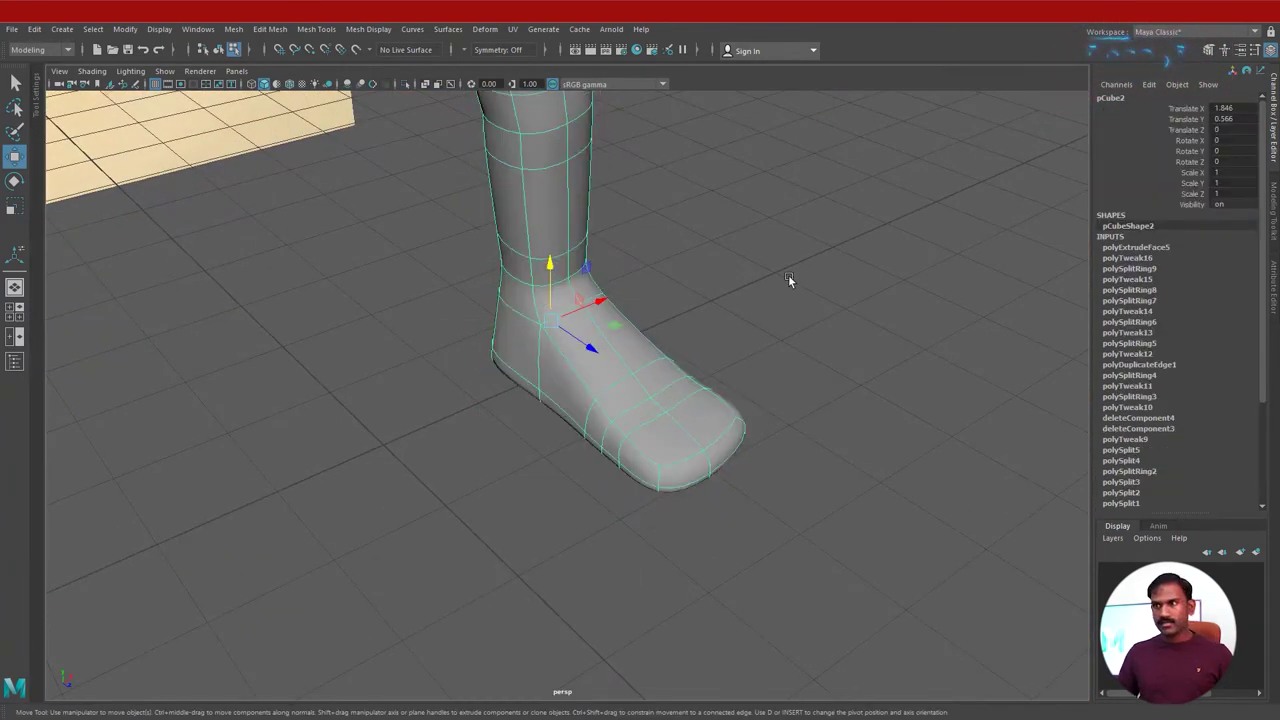
click(788, 275)
mouse_move(788, 275)
alt+mouse_down()
mouse_move(620, 413)
mouse_move(535, 408)
mouse_move(517, 374)
mouse_move(543, 340)
mouse_move(654, 320)
mouse_move(751, 397)
mouse_move(700, 446)
mouse_move(556, 422)
mouse_move(577, 277)
mouse_move(629, 371)
mouse_move(842, 360)
mouse_move(638, 383)
mouse_move(605, 316)
alt+mouse_up()
mouse_move(608, 400)
alt+mouse_down()
mouse_move(571, 400)
mouse_move(719, 359)
alt+mouse_up()
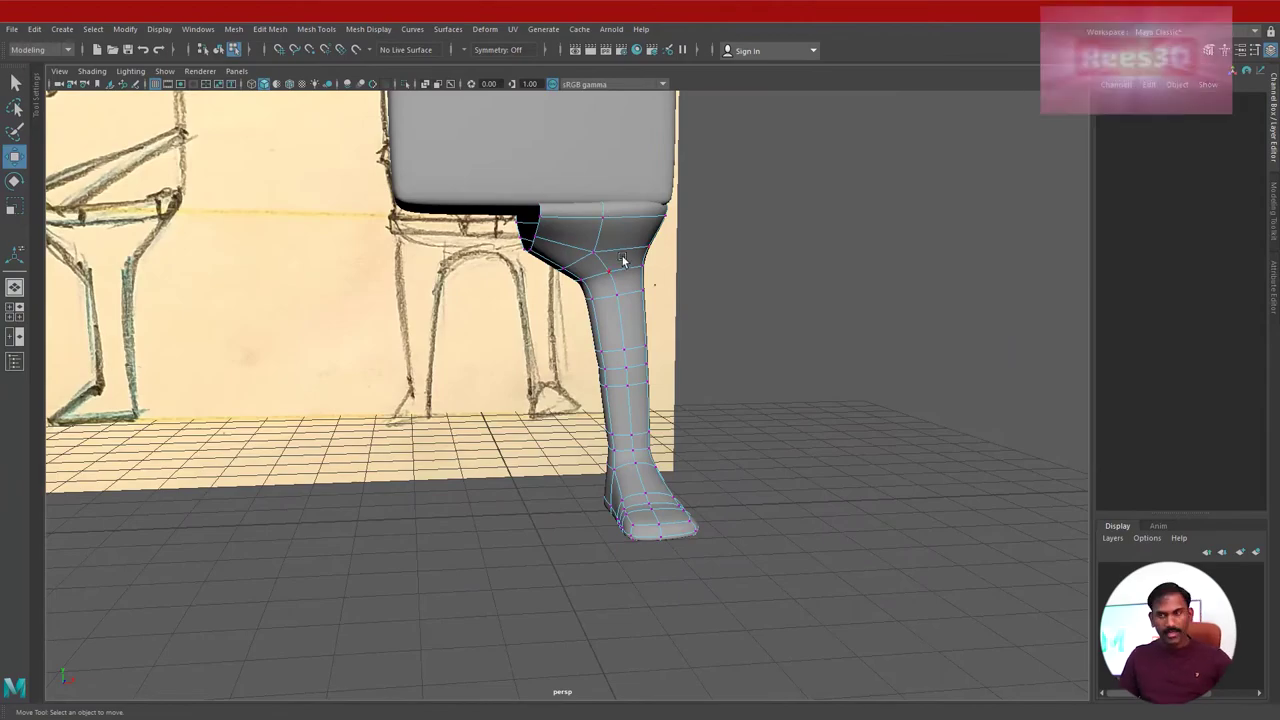
key(1)
Move the waist band's outer front corner edge along Z and its outer back corner edge along X.
alt+drag(562, 277, 548, 252)
alt+drag(703, 203, 505, 511)
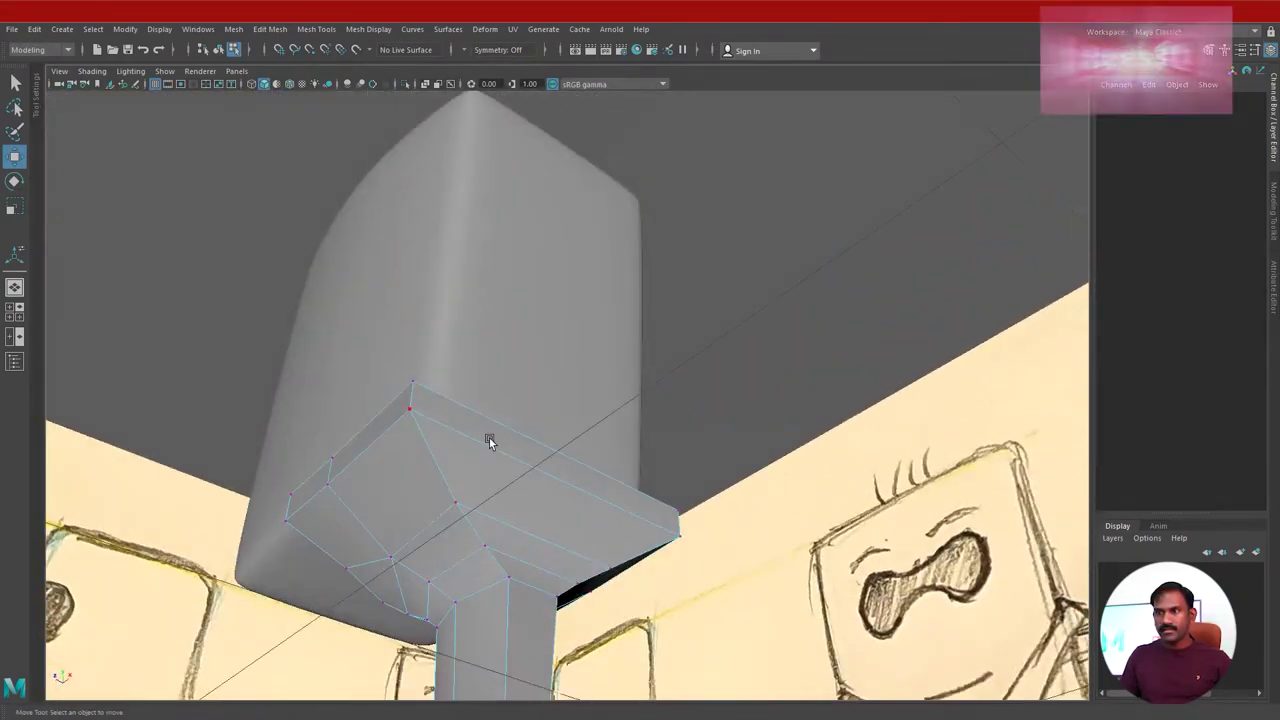
alt+drag(447, 481, 444, 537)
mouse_move(460, 478)
alt+mouse_down()
mouse_move(440, 517)
mouse_move(489, 366)
mouse_move(540, 397)
mouse_move(592, 465)
mouse_move(526, 560)
mouse_move(455, 533)
alt+mouse_up()
click(440, 612)
alt+drag(443, 614, 406, 426)
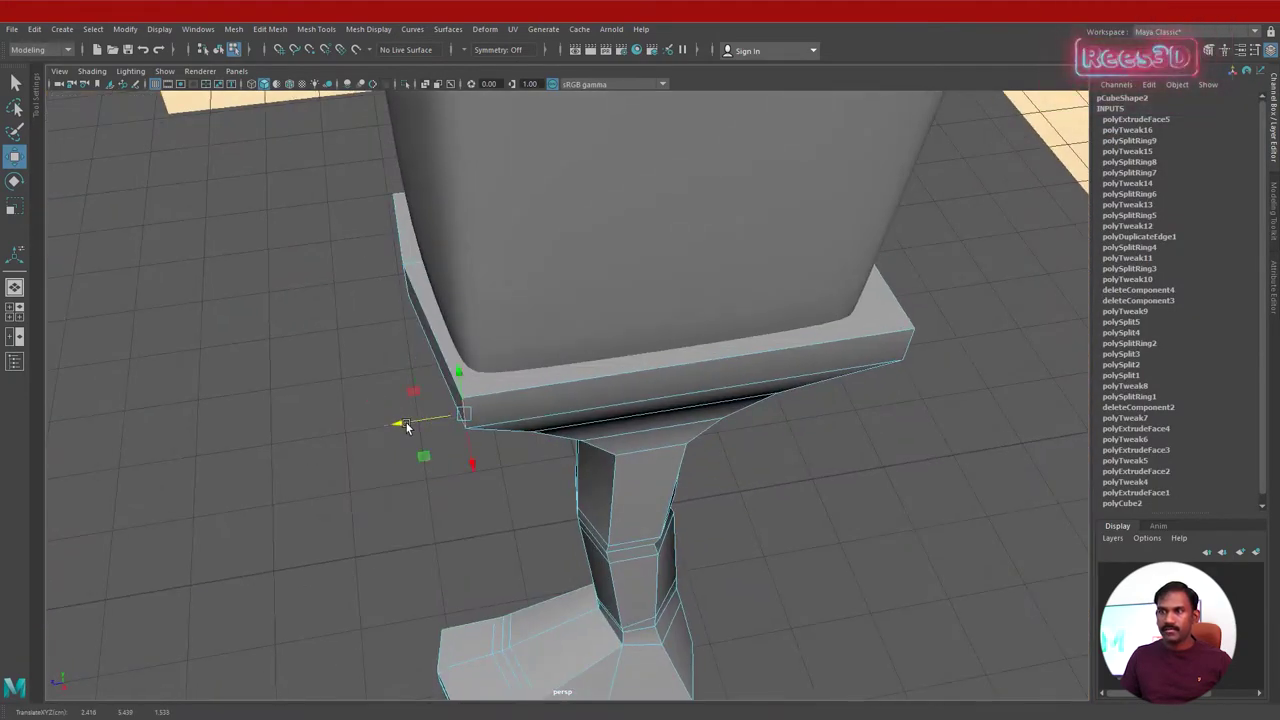
alt+drag(484, 475, 711, 470)
alt+drag(784, 484, 726, 484)
drag(672, 427, 631, 278)
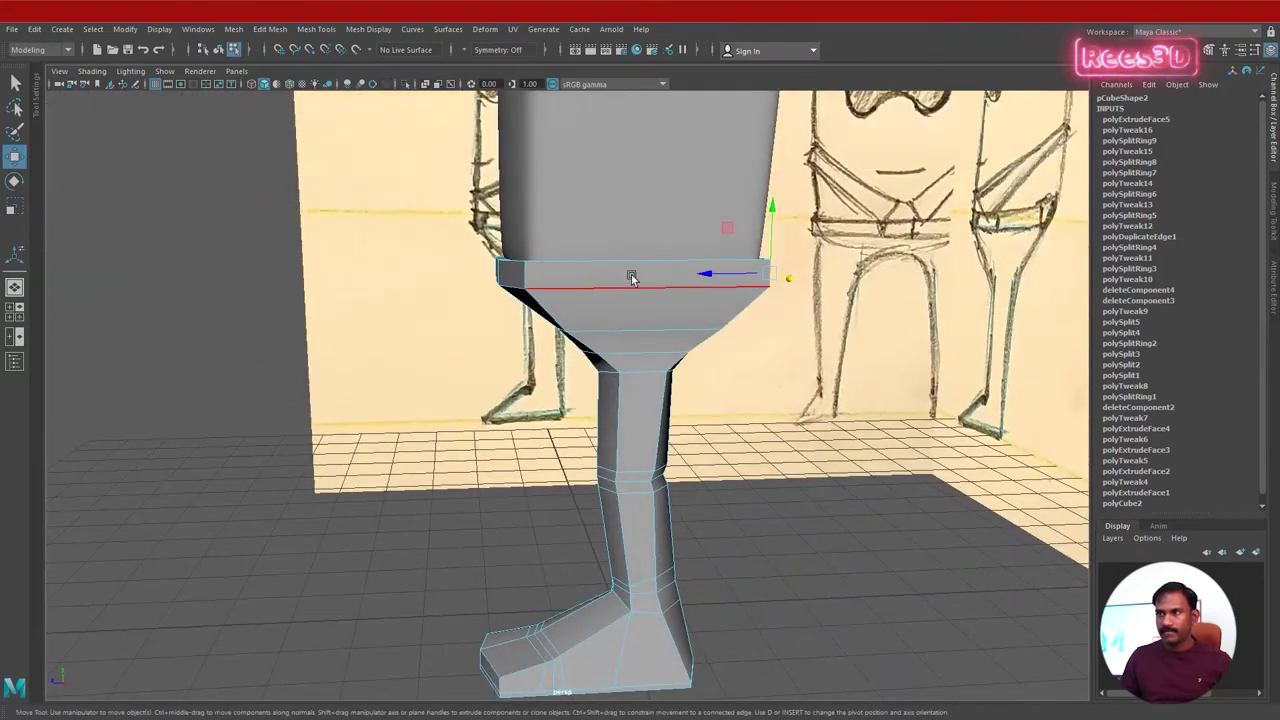
Insert a vertical edge loop down the middle of the leg's side, running from the waist band to the sole.
alt+drag(668, 332, 641, 416)
mouse_move(641, 416)
right_down()
mouse_move(631, 470)
mouse_move(633, 422)
right_up()
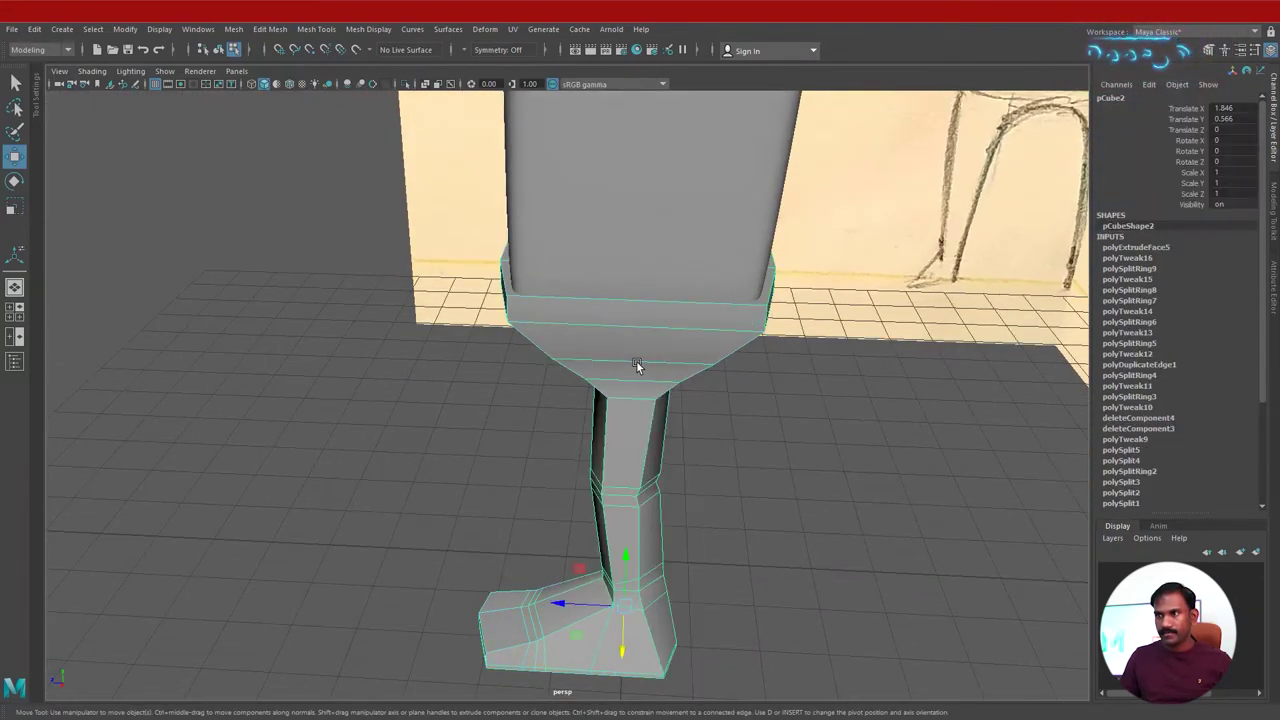
shift+right_drag(637, 362, 572, 377)
alt+drag(660, 372, 671, 408)
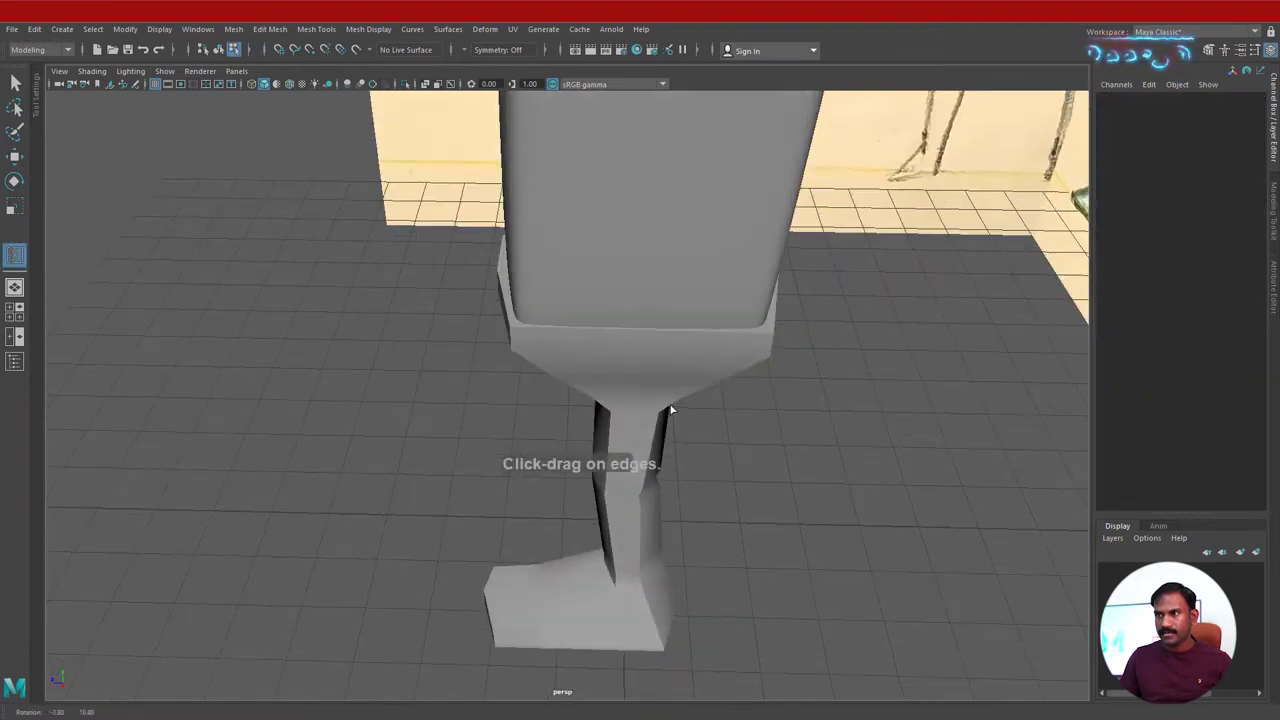
click(646, 377)
drag(639, 355, 637, 356)
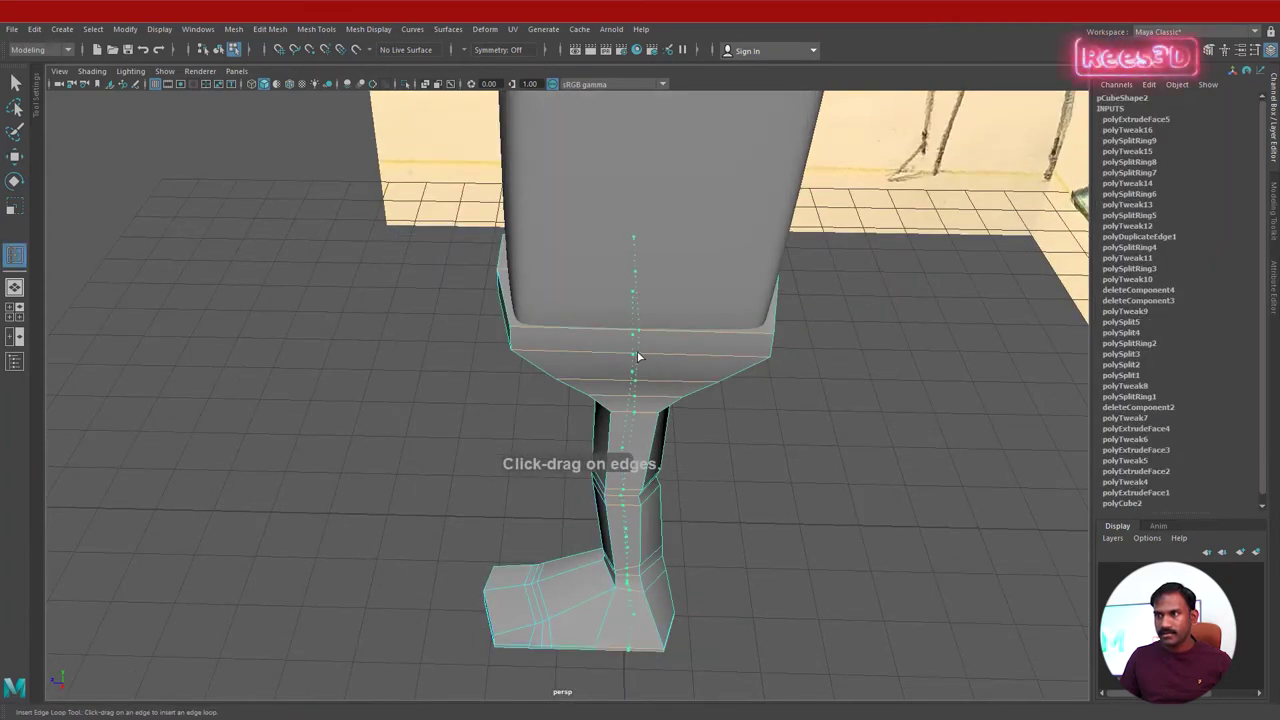
click(638, 357)
mouse_move(697, 489)
alt+mouse_down()
mouse_move(737, 406)
mouse_move(671, 514)
mouse_move(677, 484)
alt+mouse_up()
alt+drag(666, 578, 660, 449)
Move the front and back edges on the outer side of the thigh and shin along X to round the leg.
key(w)
alt+drag(712, 493, 628, 520)
shift+click(707, 465)
drag(515, 535, 730, 476)
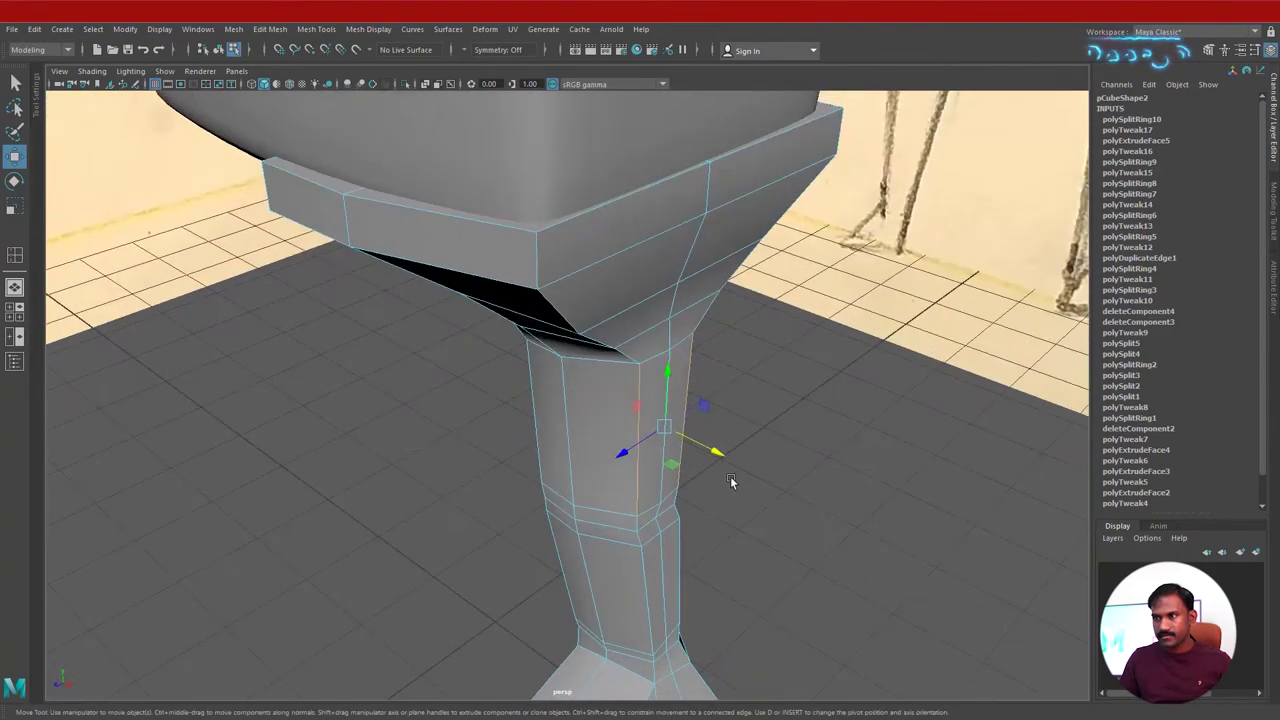
drag(689, 436, 693, 451)
alt+middle_drag(752, 590, 724, 423)
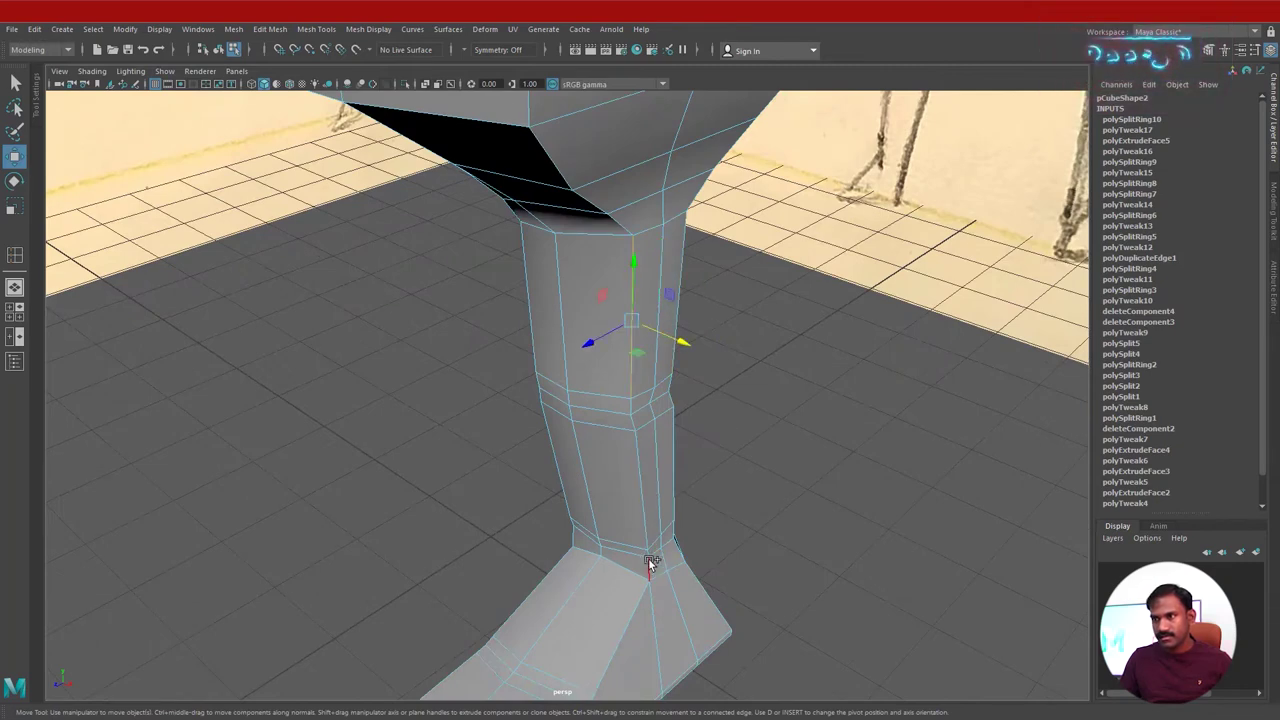
alt+drag(647, 541, 735, 357)
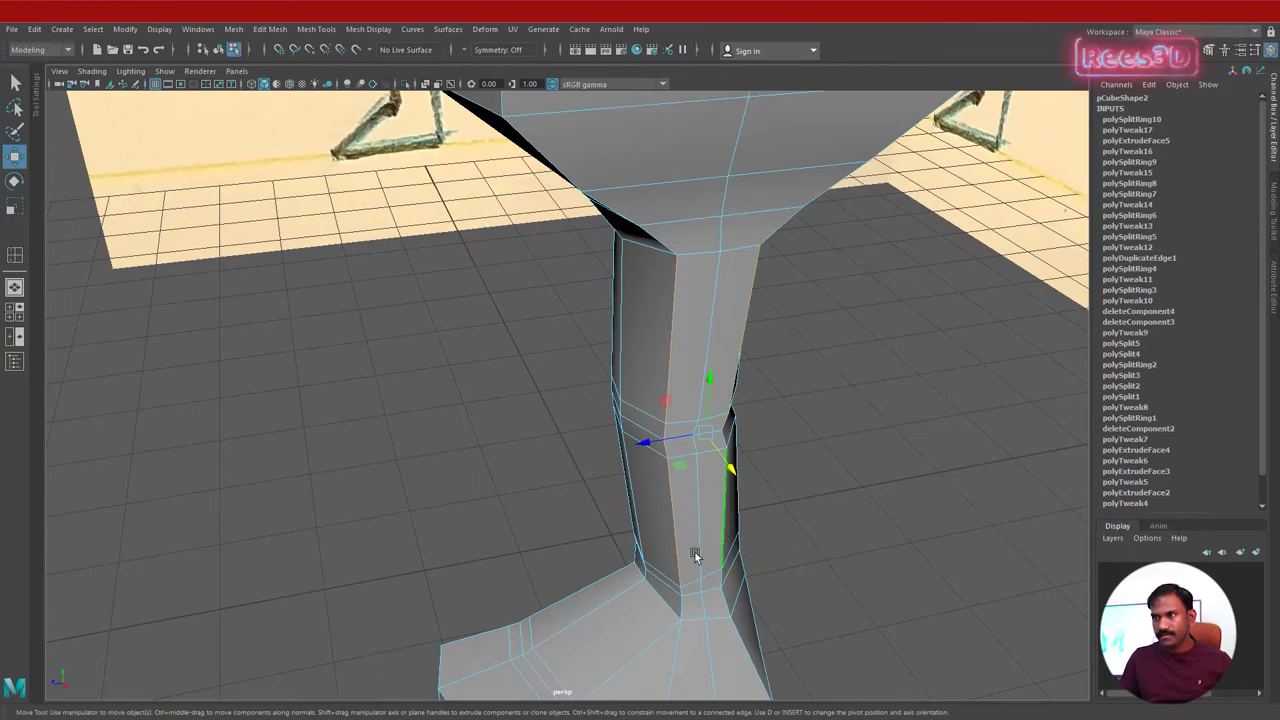
mouse_move(696, 556)
alt+mouse_down()
mouse_move(761, 486)
mouse_move(552, 521)
mouse_move(496, 510)
mouse_move(531, 457)
mouse_move(731, 322)
alt+mouse_up()
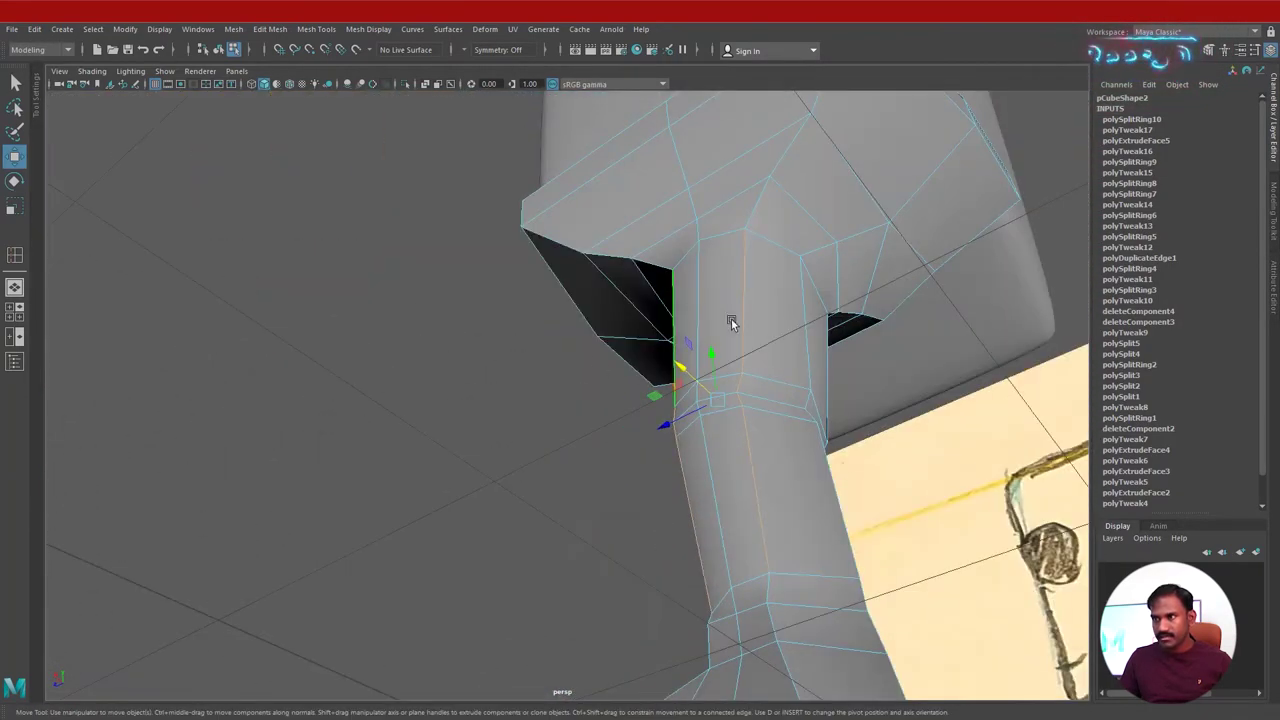
Move the front and back edges on the inner side of the thigh and shin along X to match the outer side.
alt+drag(628, 381, 917, 480)
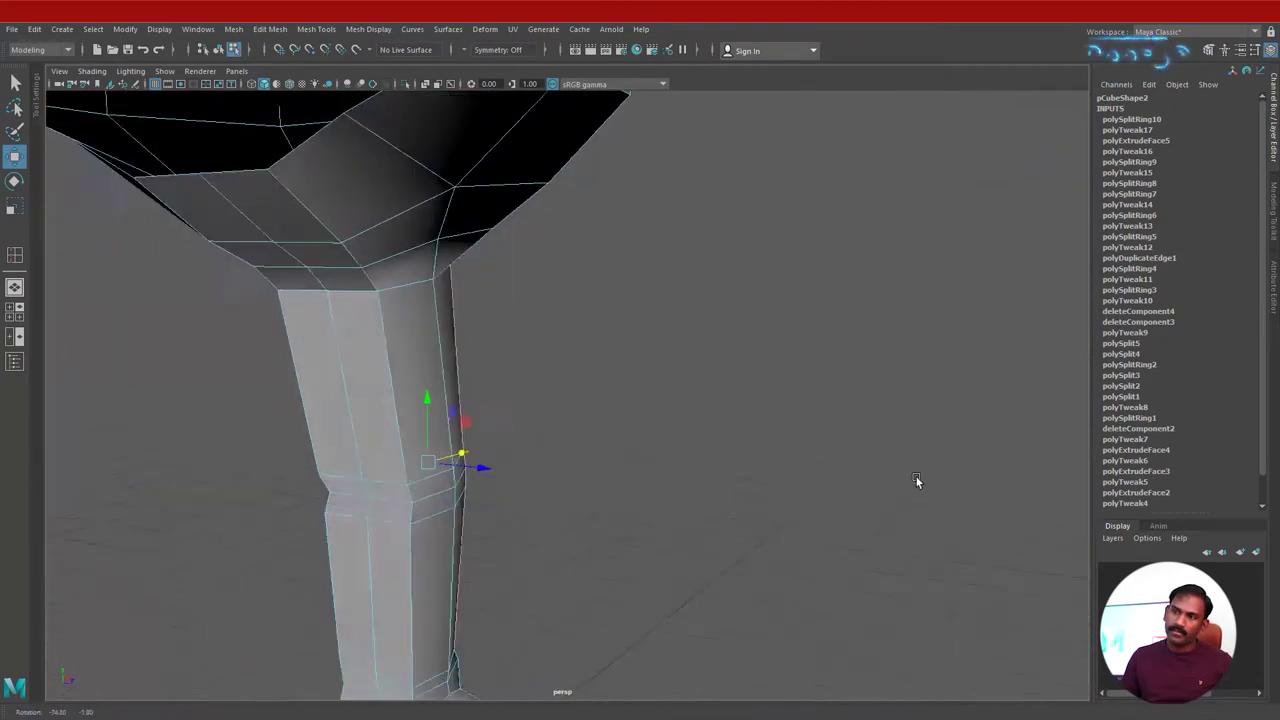
alt+right_drag(917, 480, 758, 394)
alt+middle_drag(758, 394, 948, 390)
alt+drag(631, 337, 739, 515)
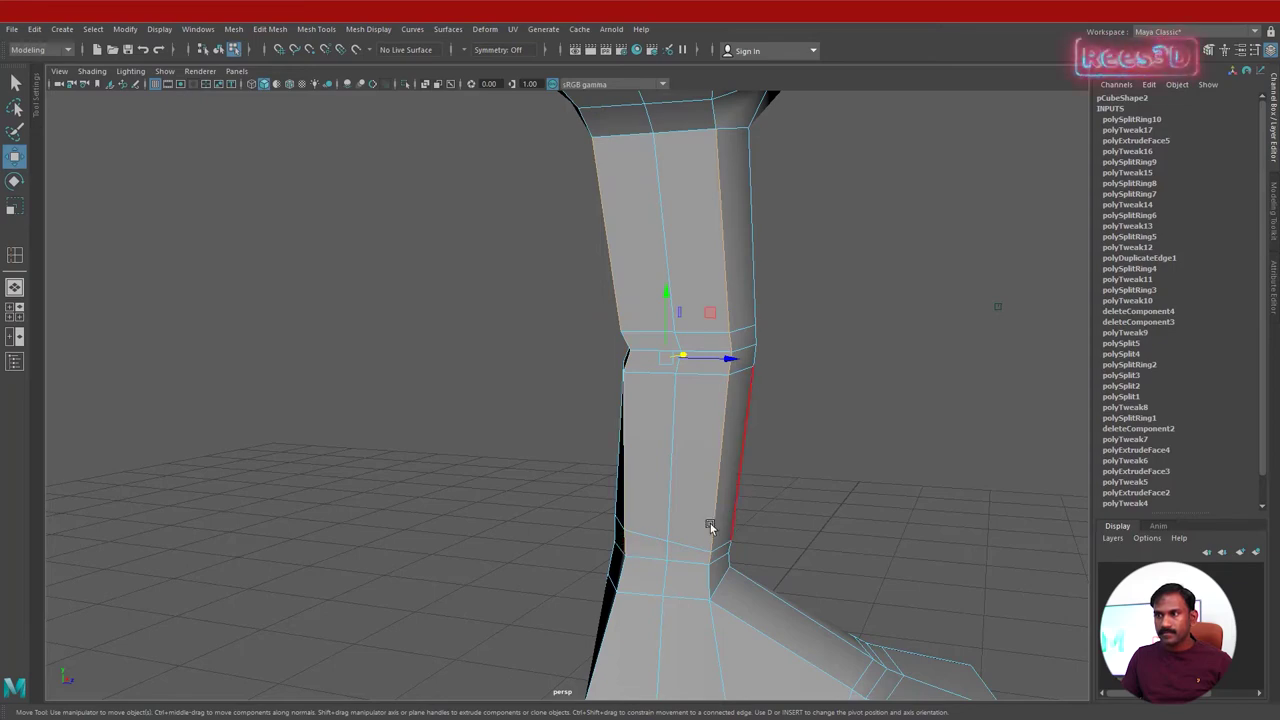
alt+drag(710, 526, 698, 404)
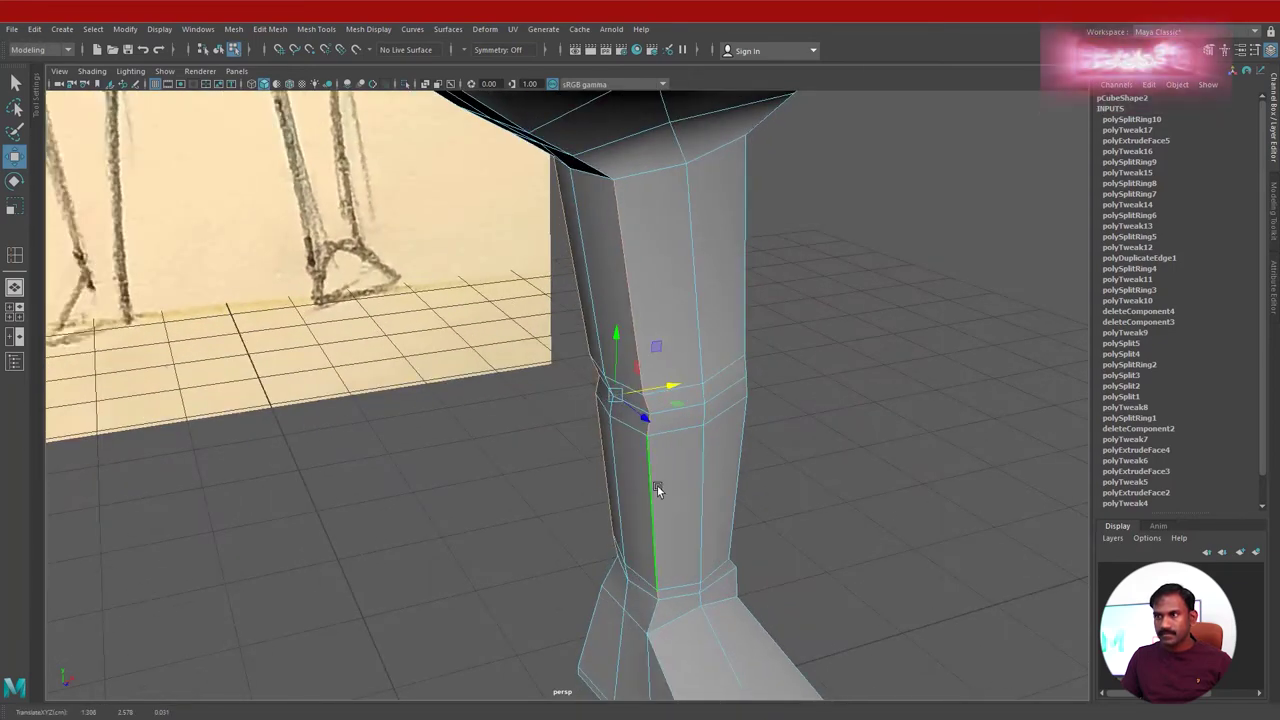
mouse_move(657, 485)
alt+mouse_down()
mouse_move(806, 446)
mouse_move(721, 537)
mouse_move(651, 366)
mouse_move(551, 380)
mouse_move(717, 433)
mouse_move(700, 456)
mouse_move(575, 508)
alt+mouse_up()
alt+right_drag(575, 508, 657, 507)
Scale the paired side vertices at the back of the lower two ankle loops along X to narrow the ankle.
right_drag(606, 339, 606, 404)
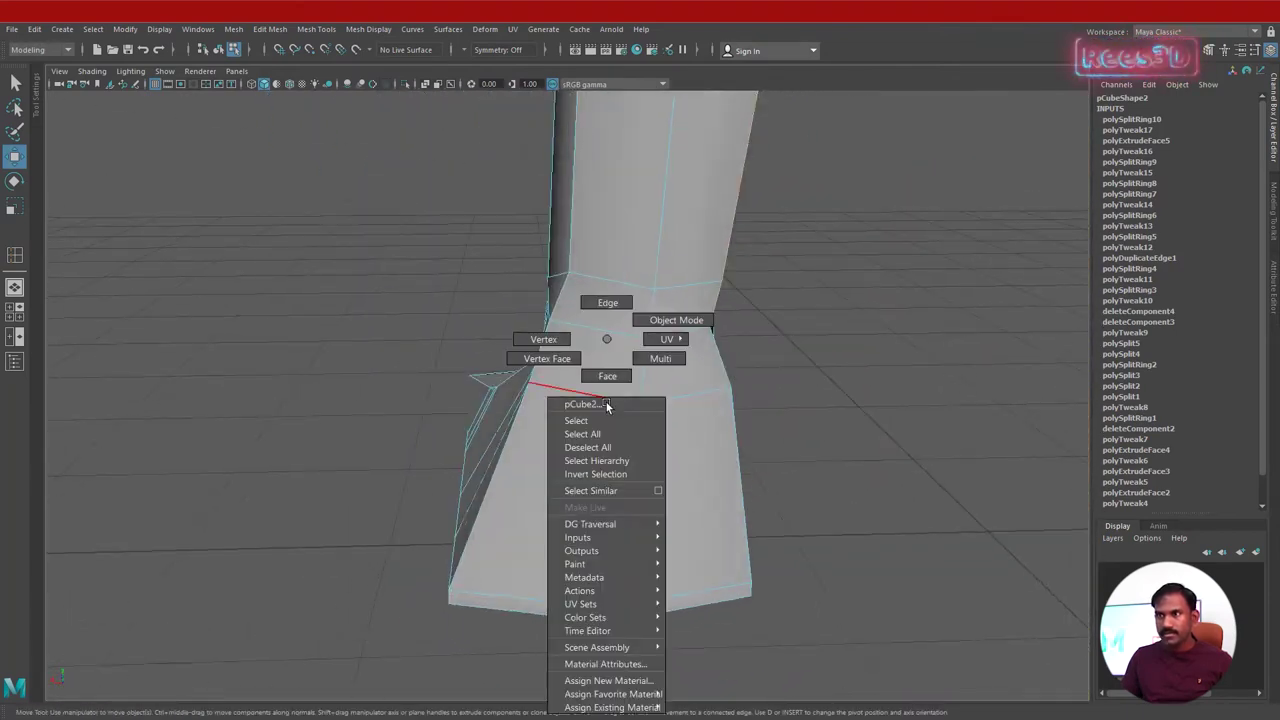
right_drag(547, 329, 545, 337)
alt+drag(560, 380, 602, 438)
click(543, 360)
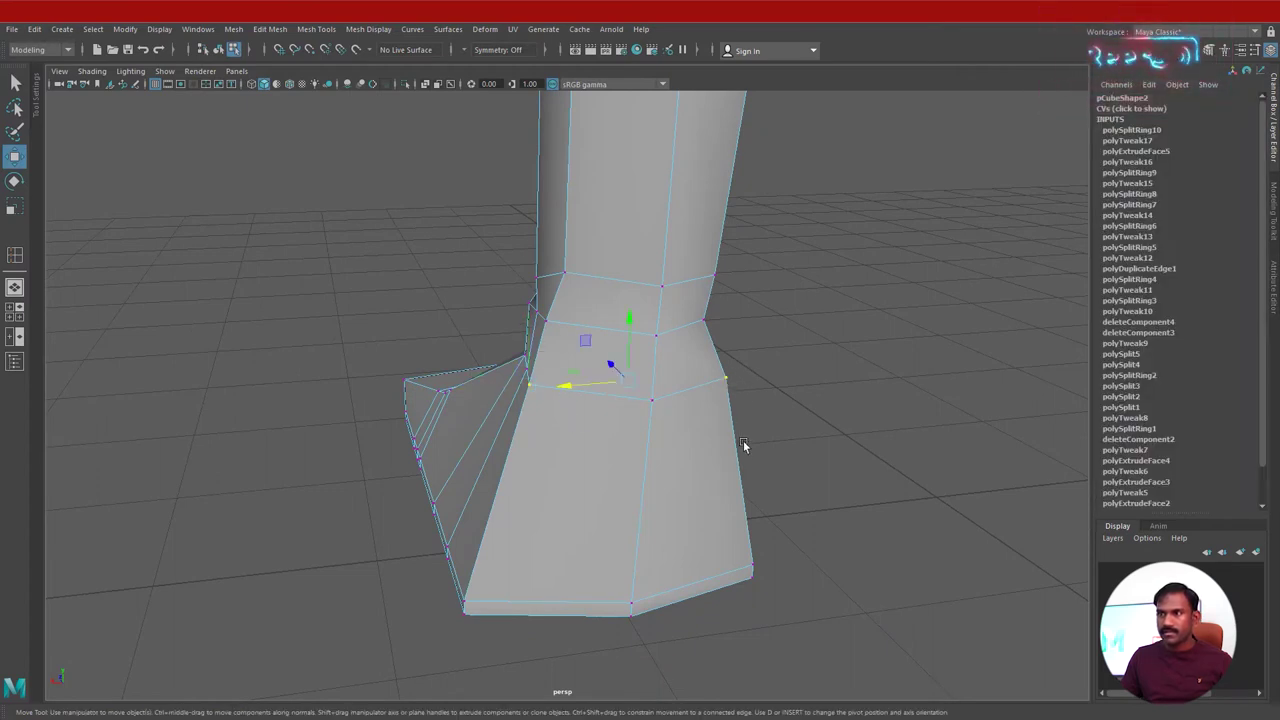
key(e)
key(r)
drag(569, 383, 562, 357)
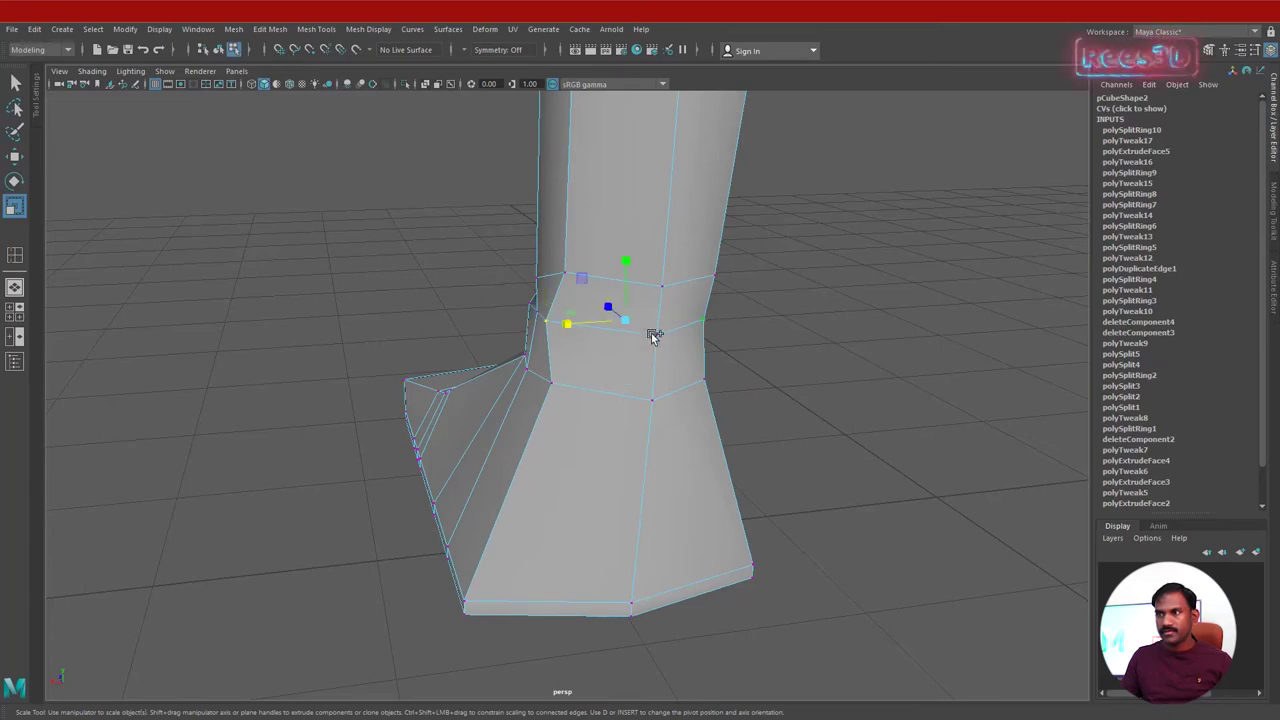
drag(565, 321, 652, 362)
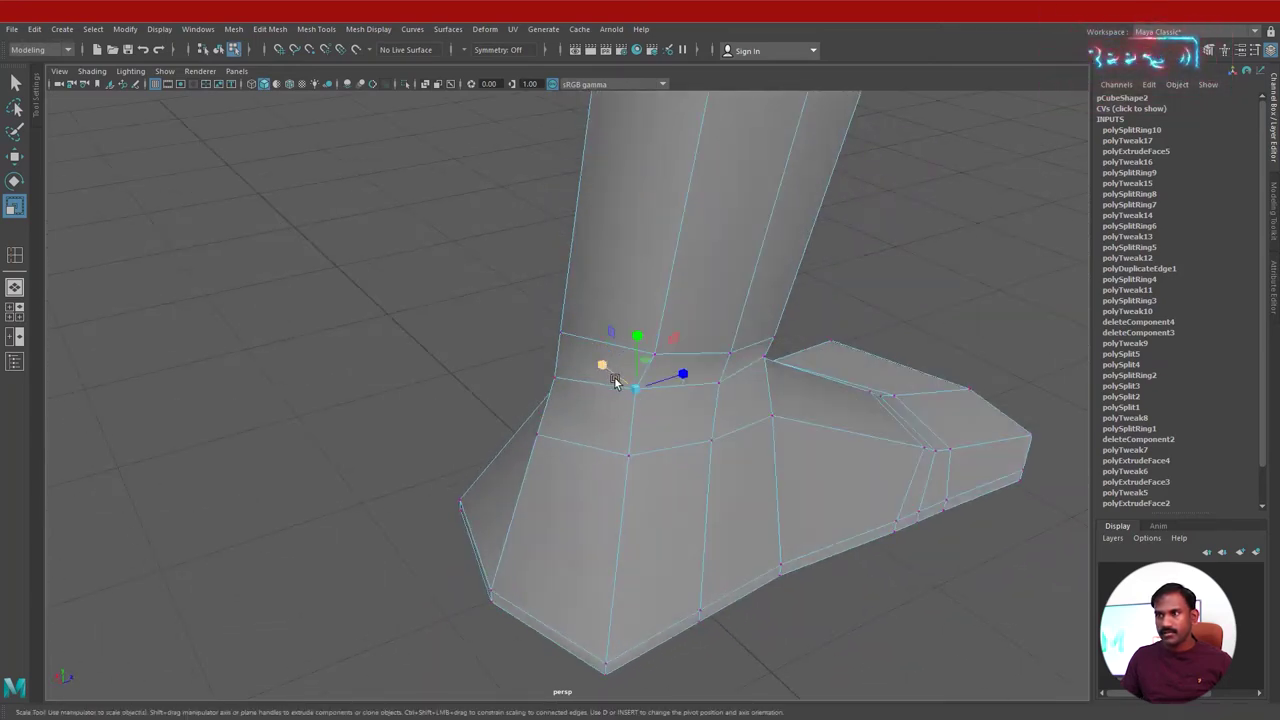
Scale the paired edges at the back of the heel's base to refine the heel's outline.
key(e)
key(w)
alt+drag(654, 420, 729, 458)
key(F10)
alt+drag(837, 600, 787, 480)
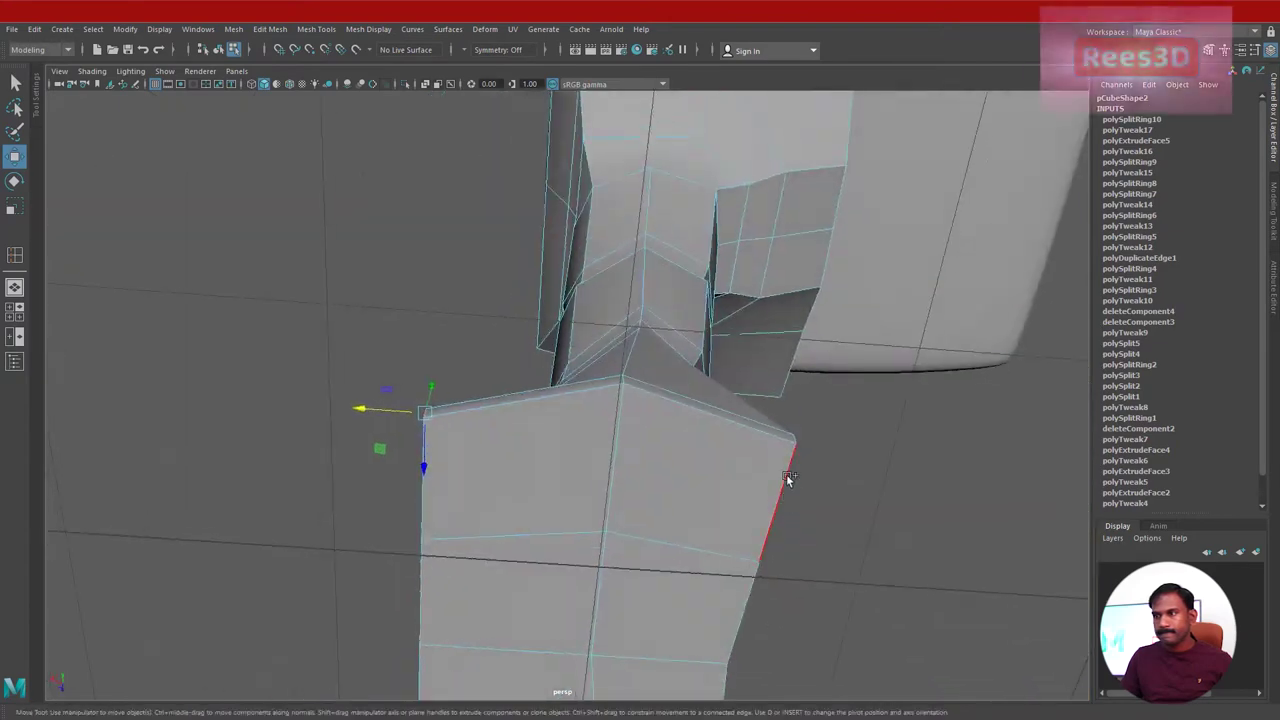
key(e)
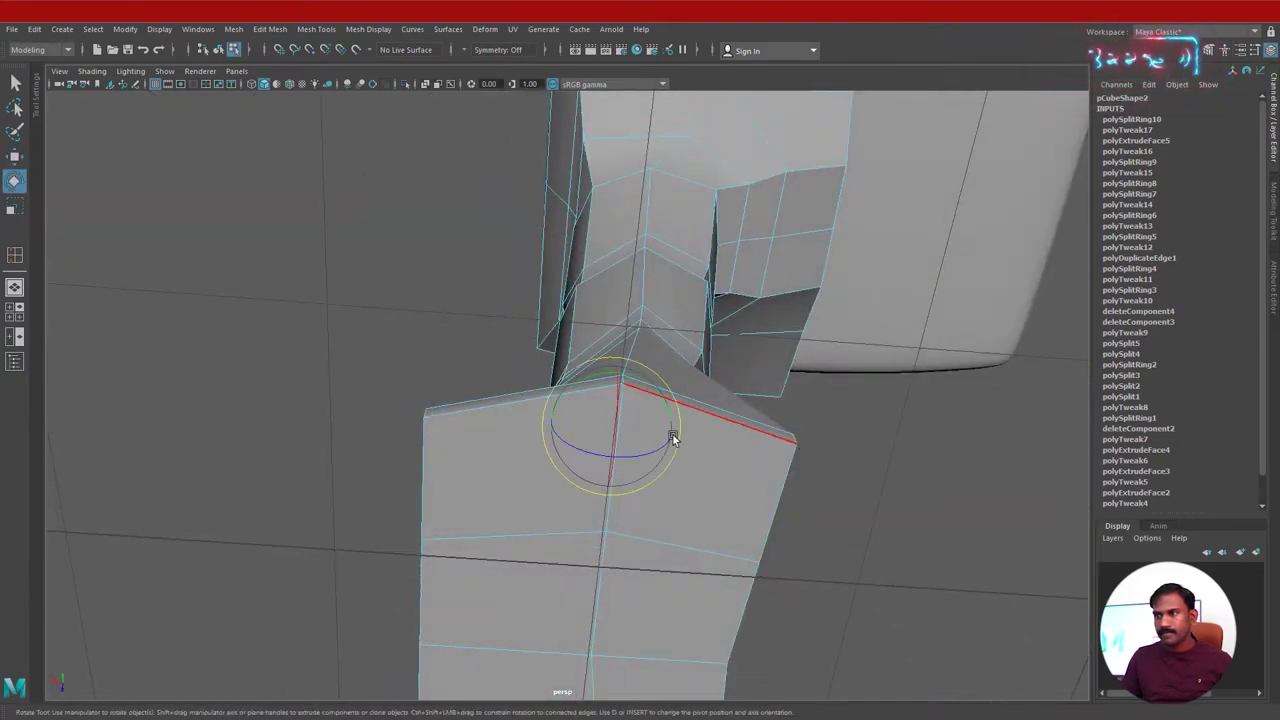
key(r)
mouse_move(557, 420)
mouse_down()
mouse_move(579, 446)
mouse_move(568, 439)
mouse_up()
alt+drag(568, 439, 709, 515)
alt+middle_drag(709, 515, 721, 350)
alt+drag(721, 352, 613, 418)
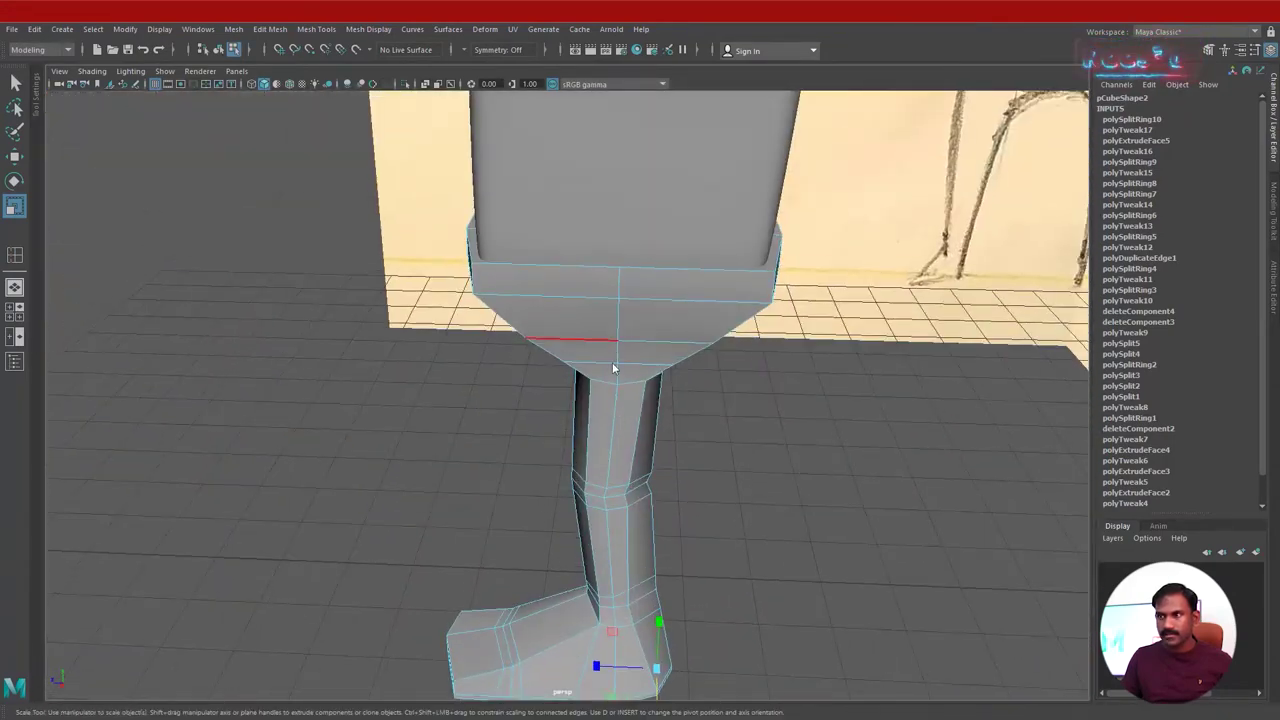
Preview the leg mesh smoothed and return it to the unsmoothed display.
right_drag(610, 345, 595, 424)
key(3)
alt+drag(801, 436, 728, 391)
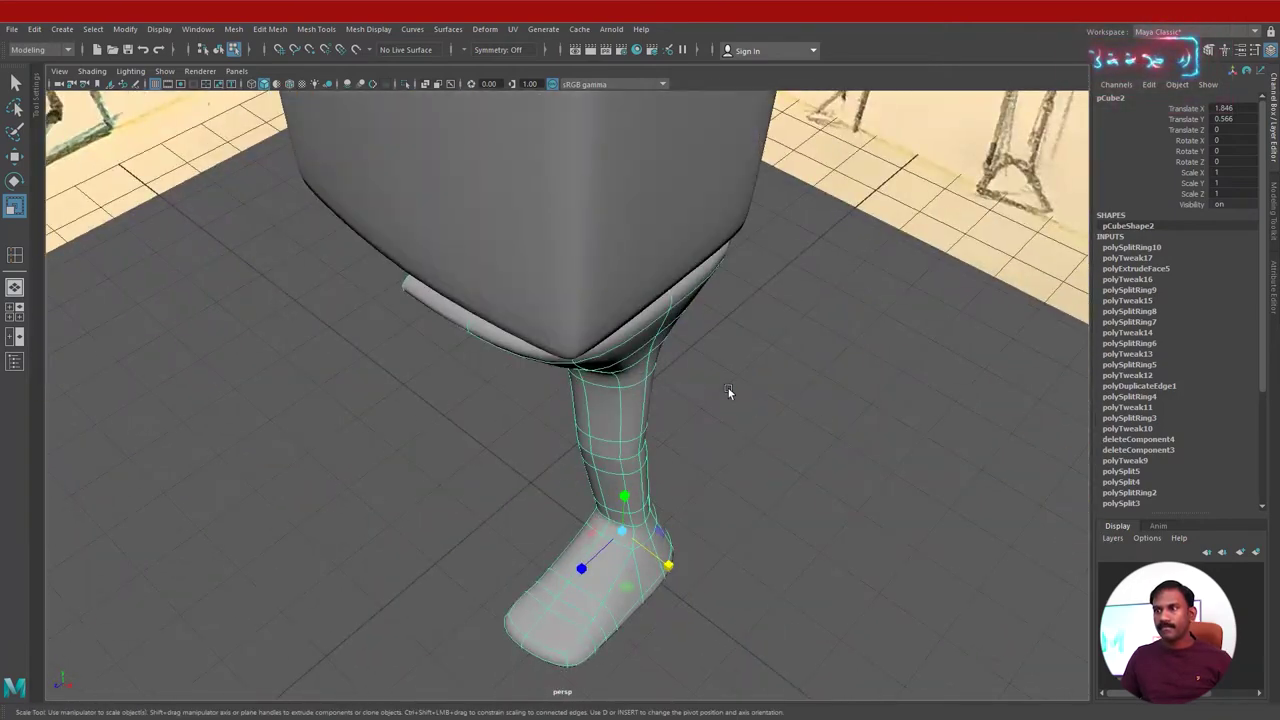
right_drag(642, 388, 630, 337)
key(1)
alt+drag(640, 383, 697, 285)
Extrude the top faces of the leg's waist band and raise them about 0.5 units along Y in the front view.
right_drag(697, 285, 697, 323)
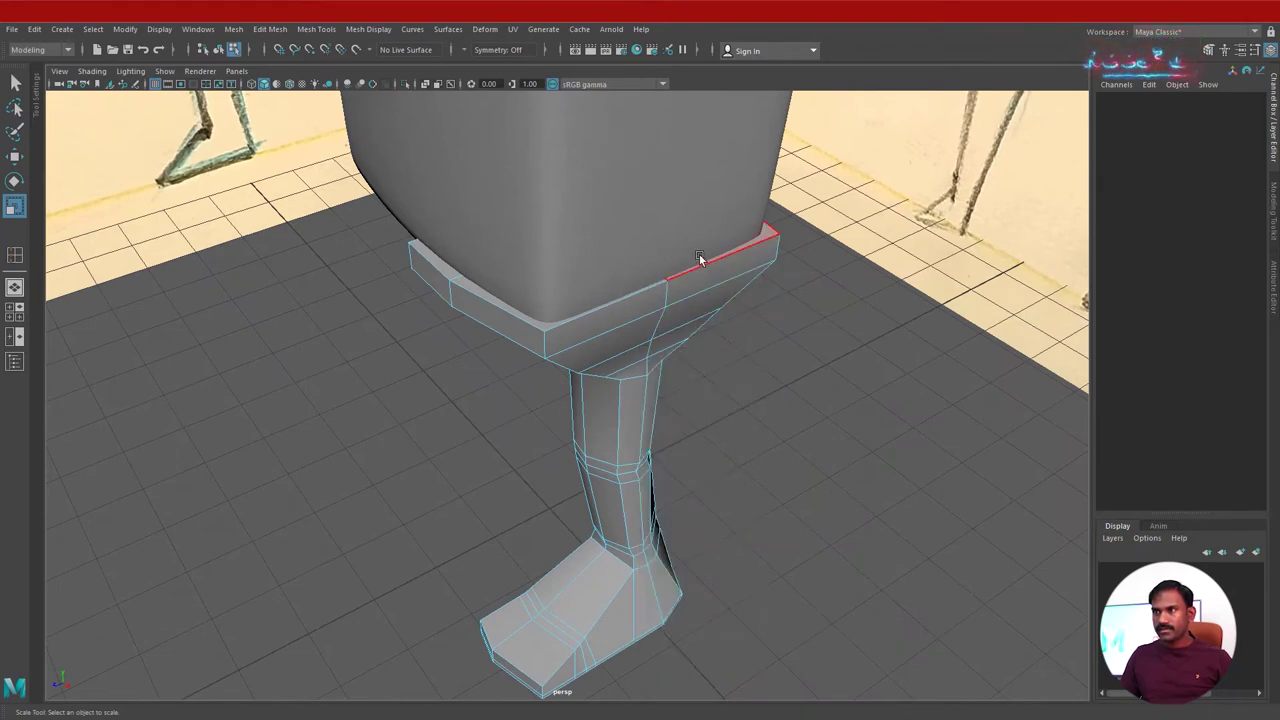
double_click(699, 254)
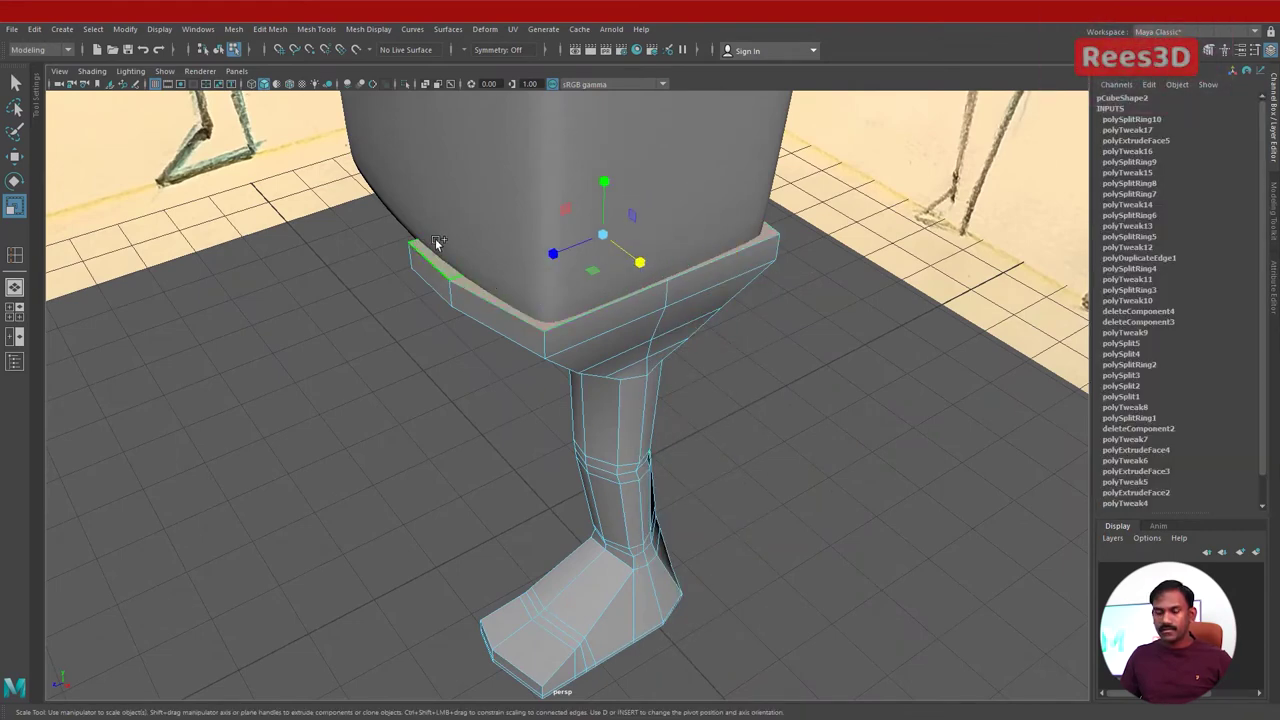
key(4)
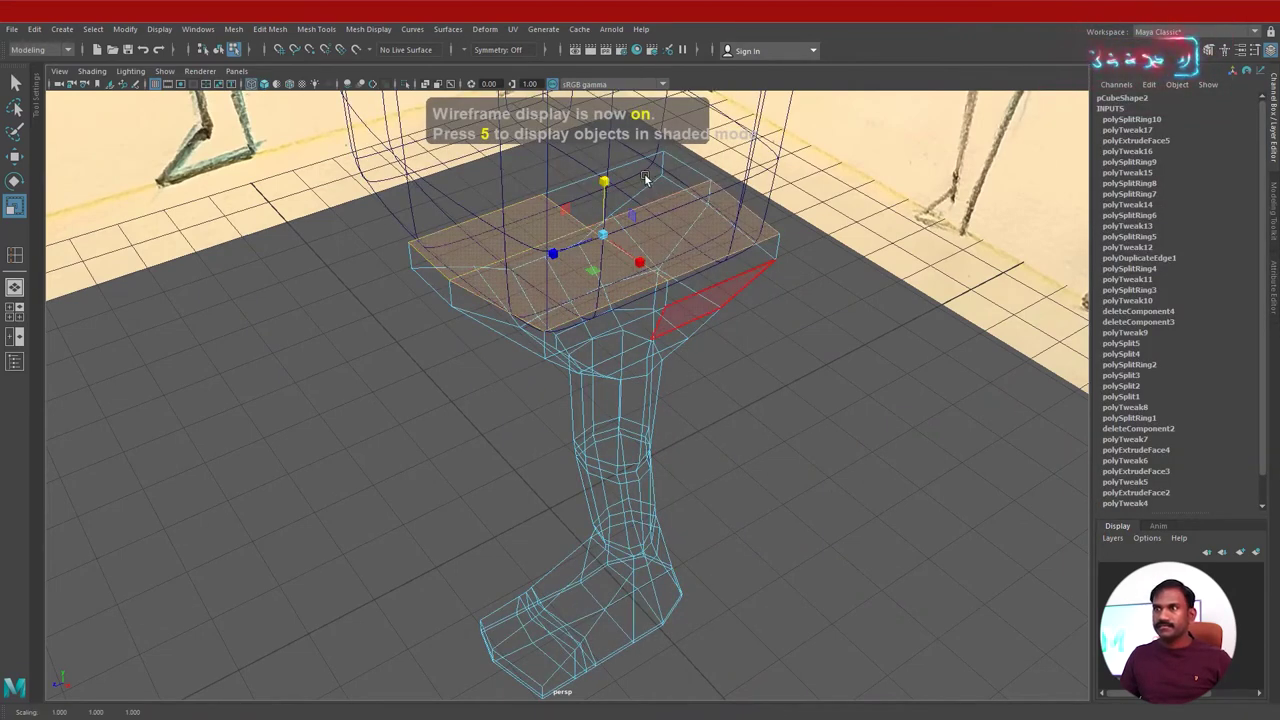
alt+drag(714, 274, 738, 412)
key(5)
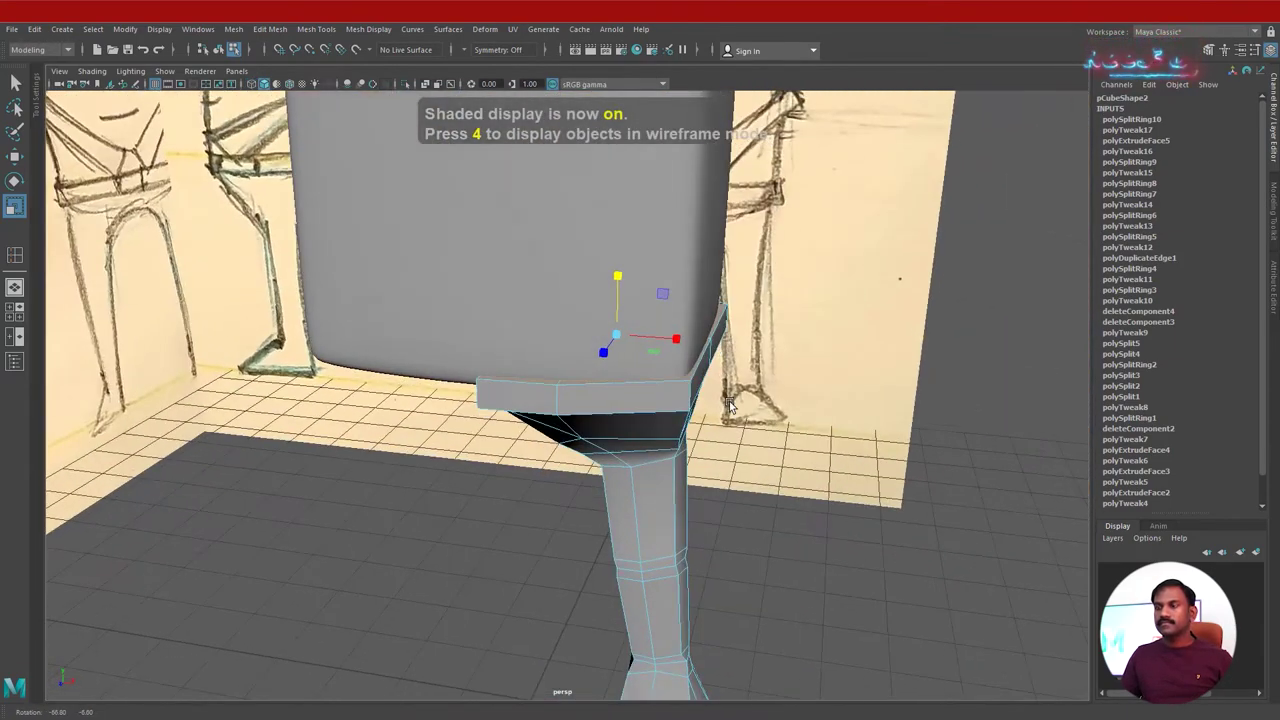
key(space)
key(space)
alt+middle_drag(520, 426, 666, 540)
click(742, 428)
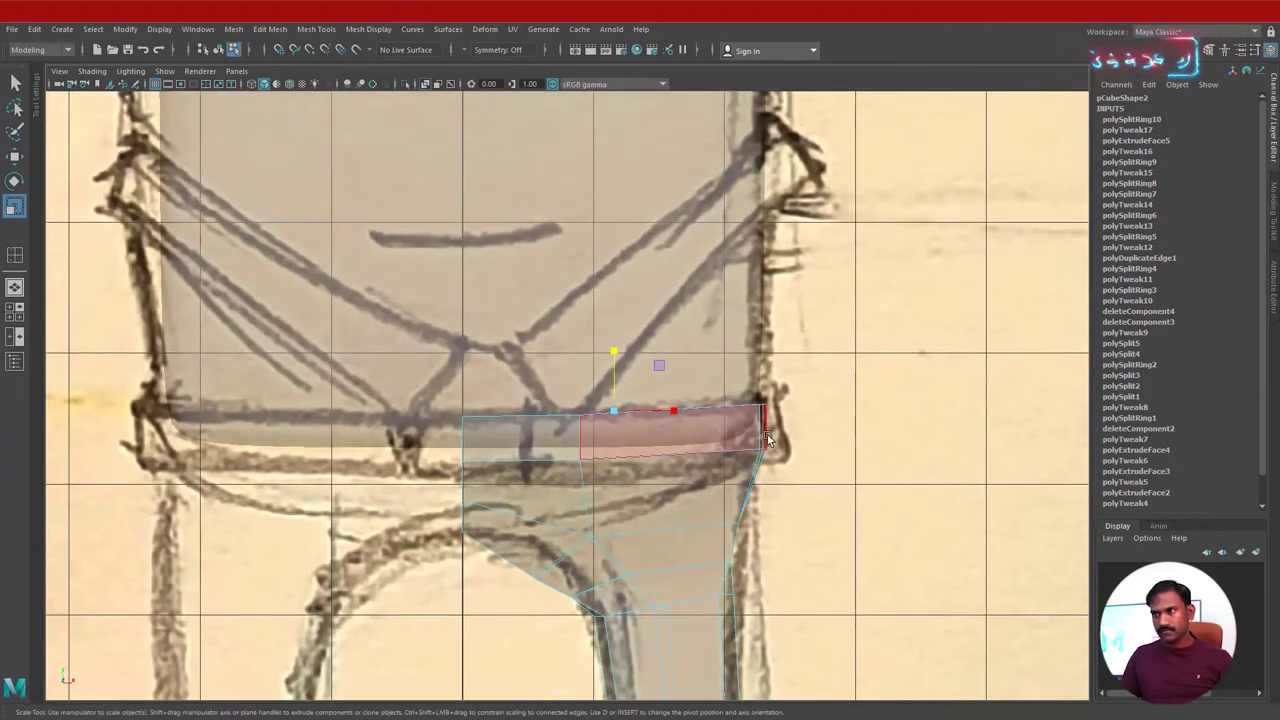
shift+right_drag(733, 381, 740, 430)
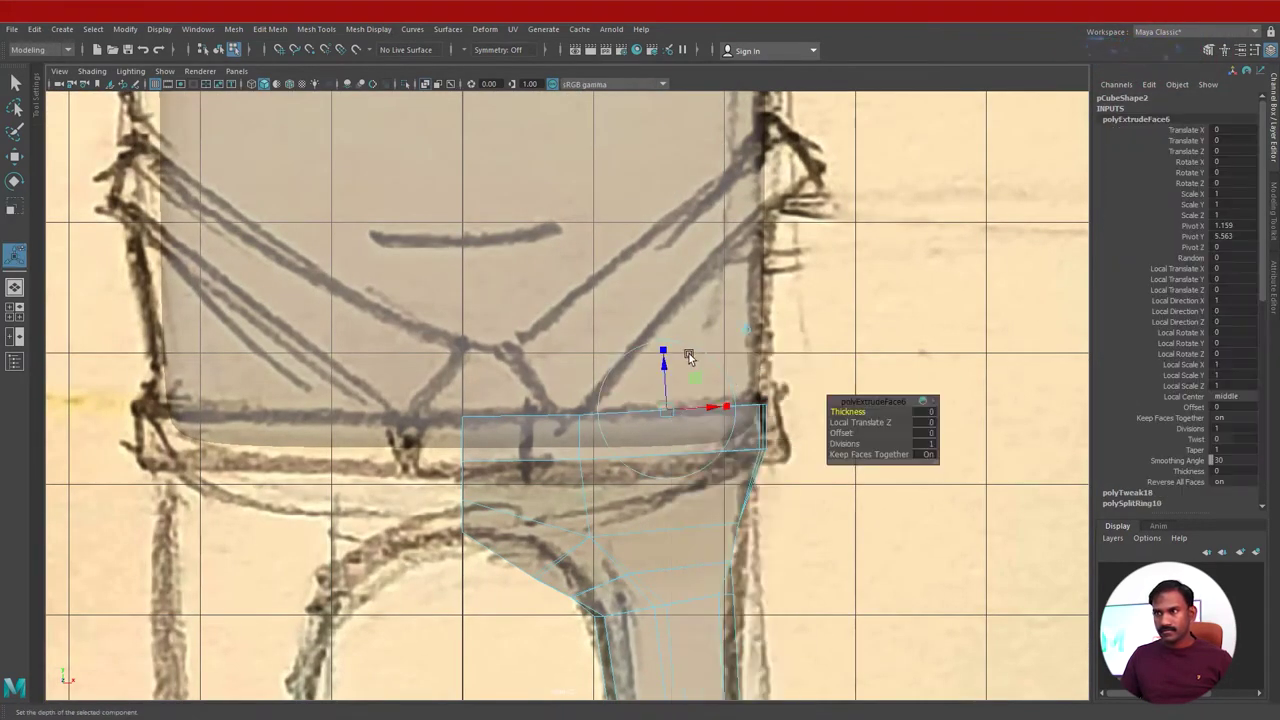
key(w)
drag(618, 354, 603, 285)
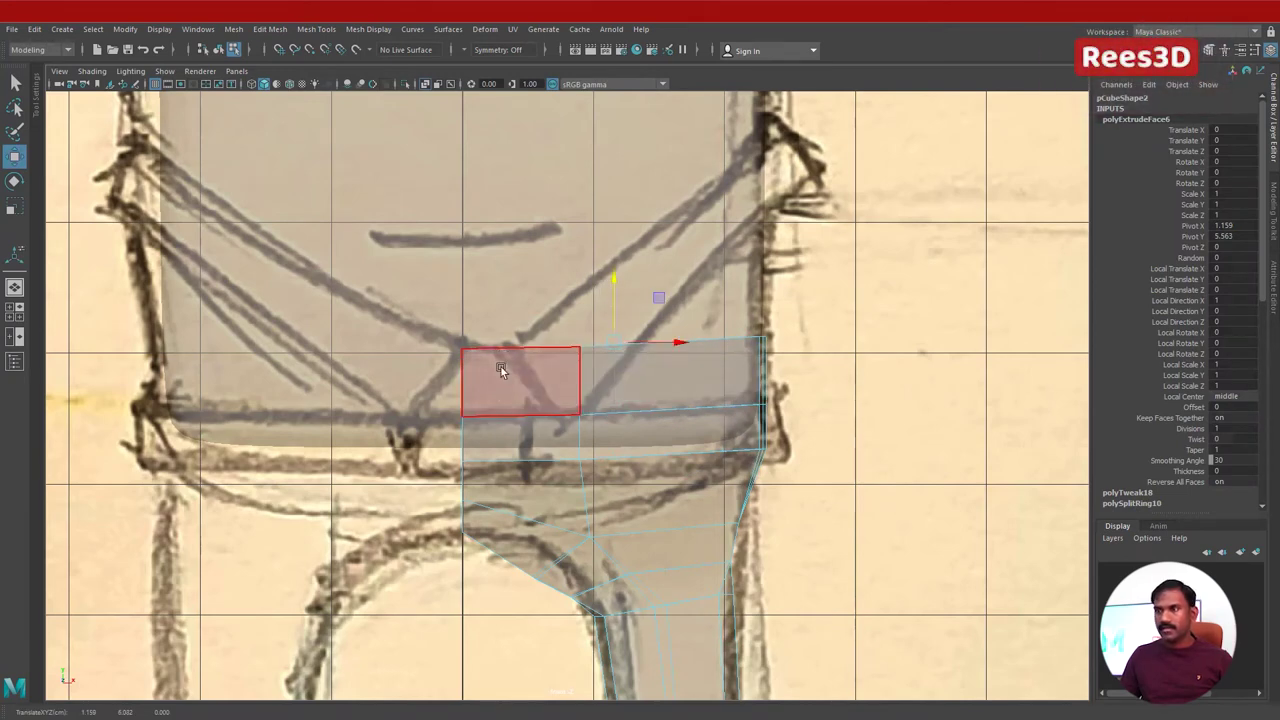
Raise the outer and middle top vertices of the extruded waist section to follow the diagonal strap line in the front sketch.
key(F9)
drag(806, 340, 756, 155)
click(619, 350)
drag(591, 352, 599, 299)
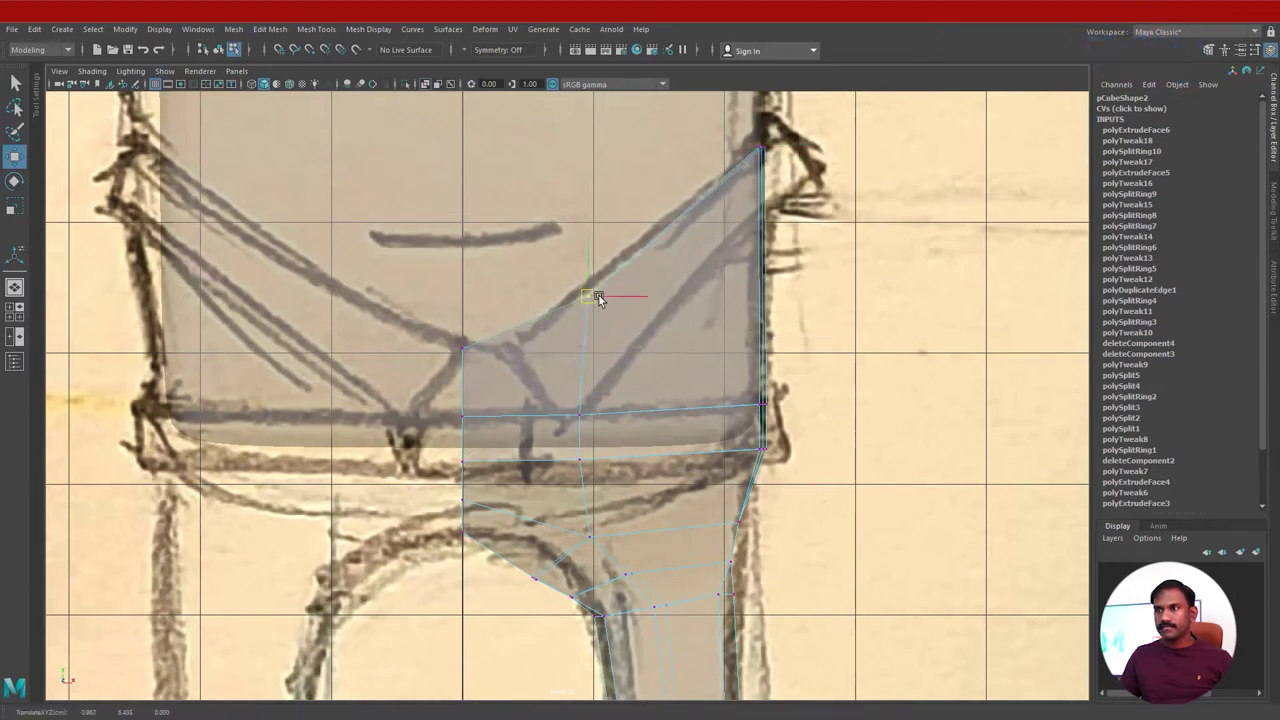
key(space)
key(space)
alt+drag(857, 277, 714, 374)
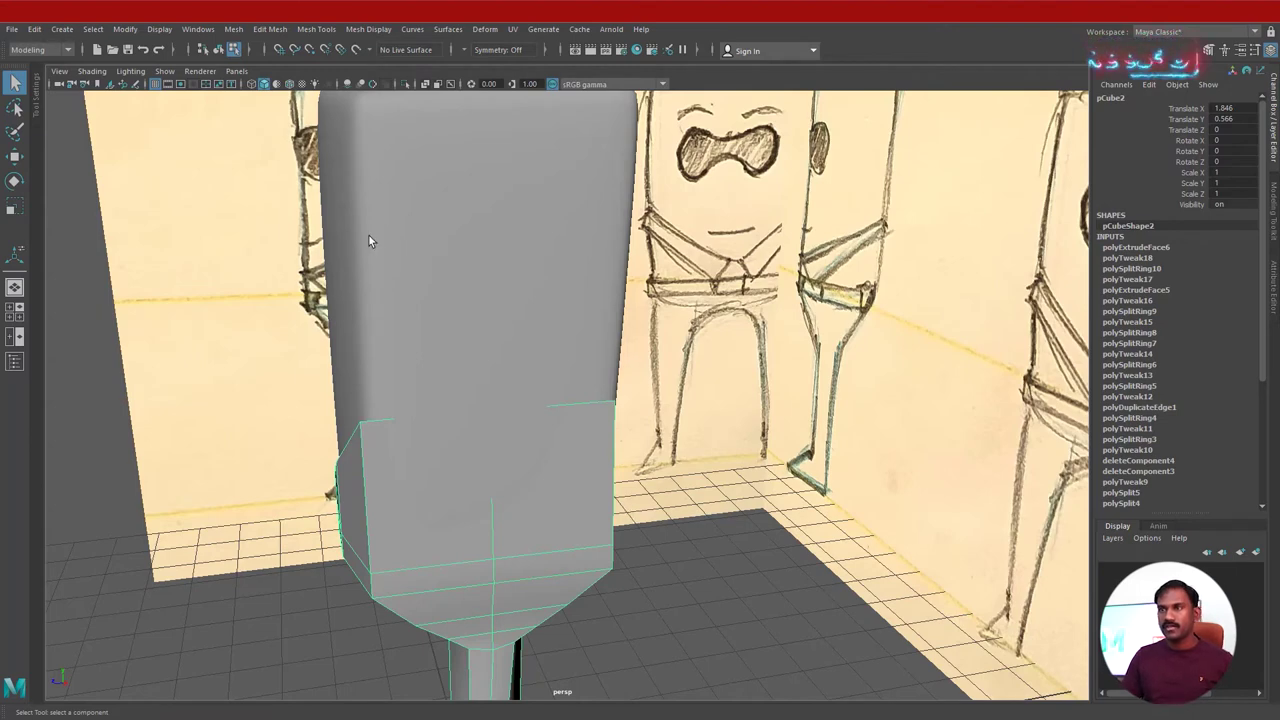
Turn on wireframe-on-shaded display and inspect the raised waist section's corners against the body.
click(290, 84)
alt+drag(580, 375, 673, 383)
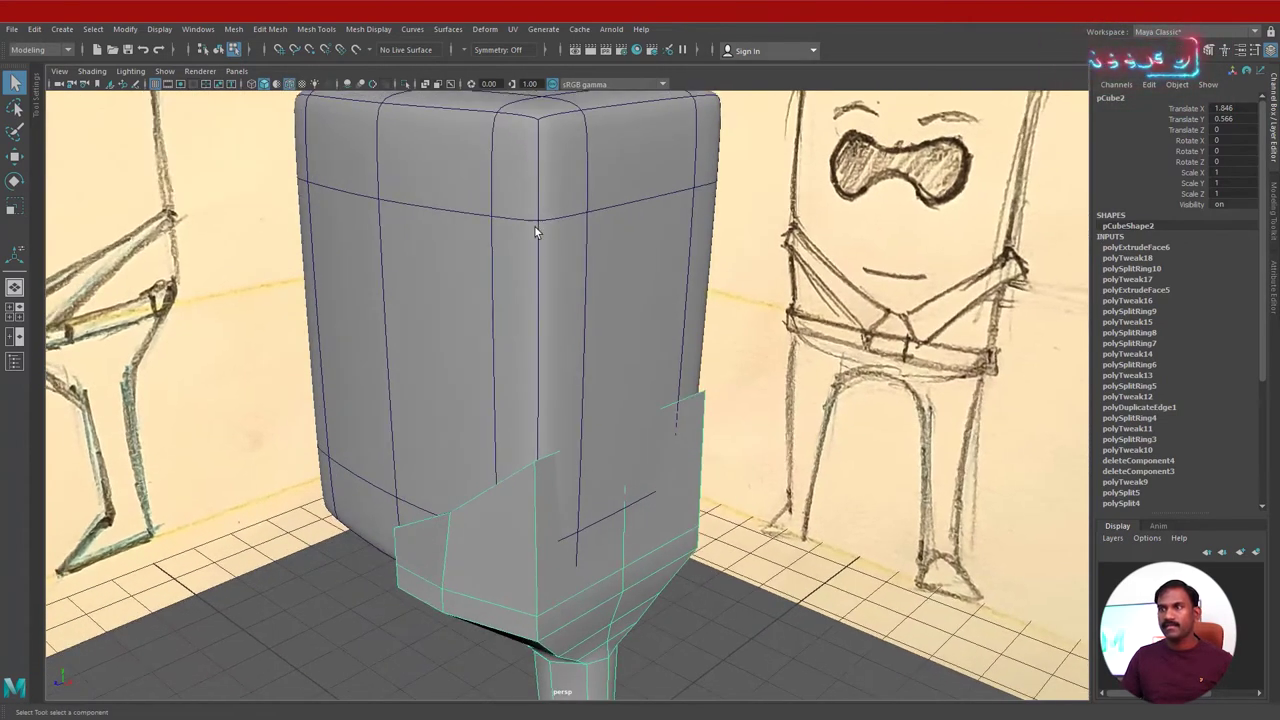
alt+drag(578, 340, 601, 494)
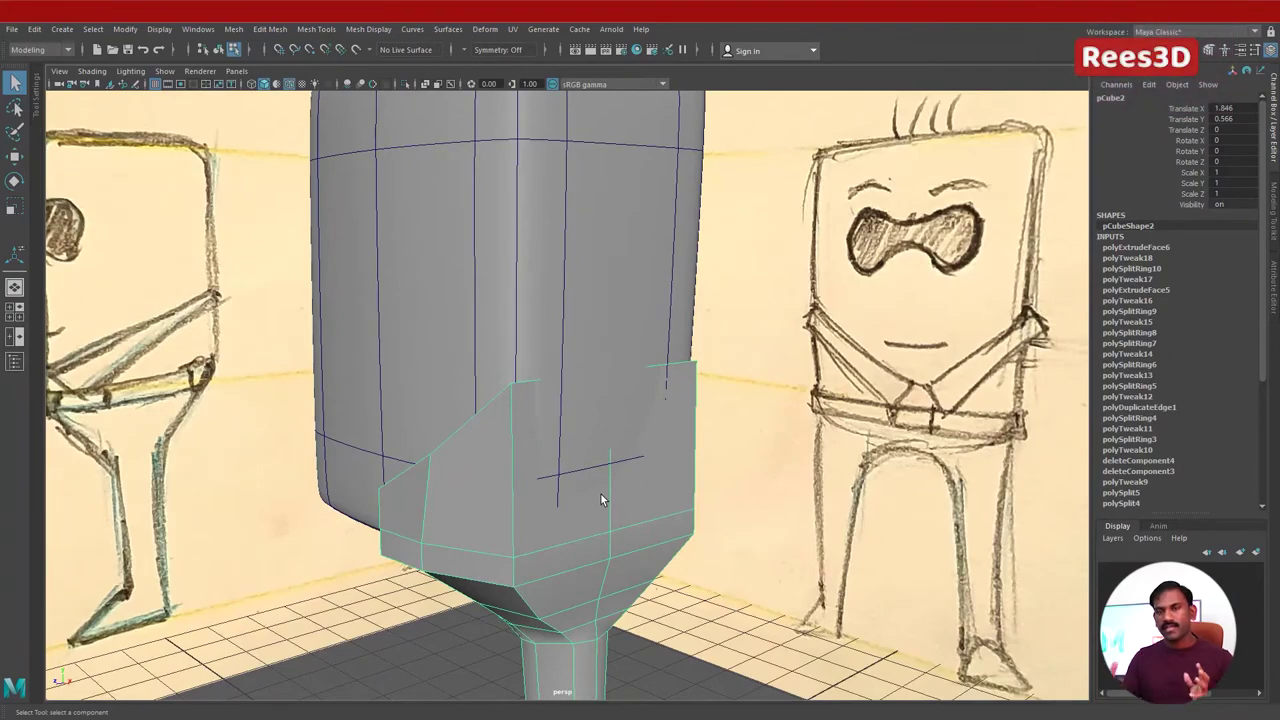
alt+drag(600, 472, 562, 490)
Bevel the vertical outer corner edges of the waist section, continuing down toward the thigh.
right_drag(461, 390, 472, 303)
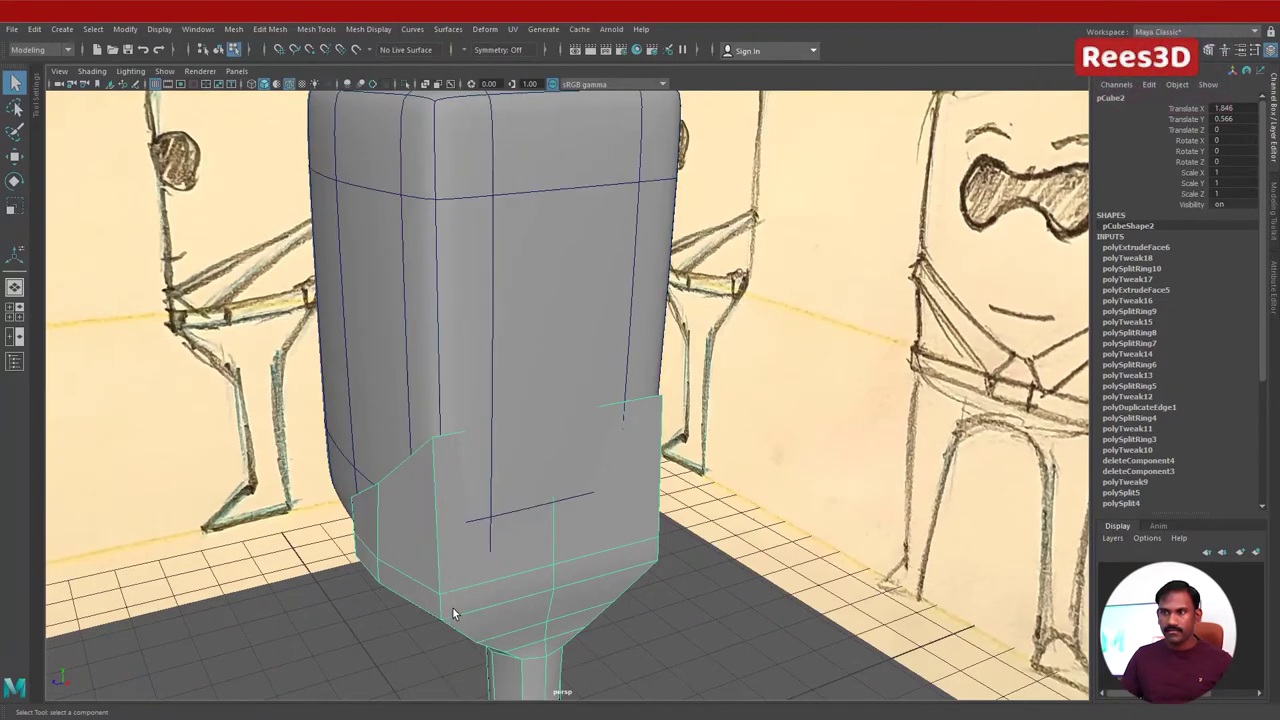
right_drag(451, 338, 456, 326)
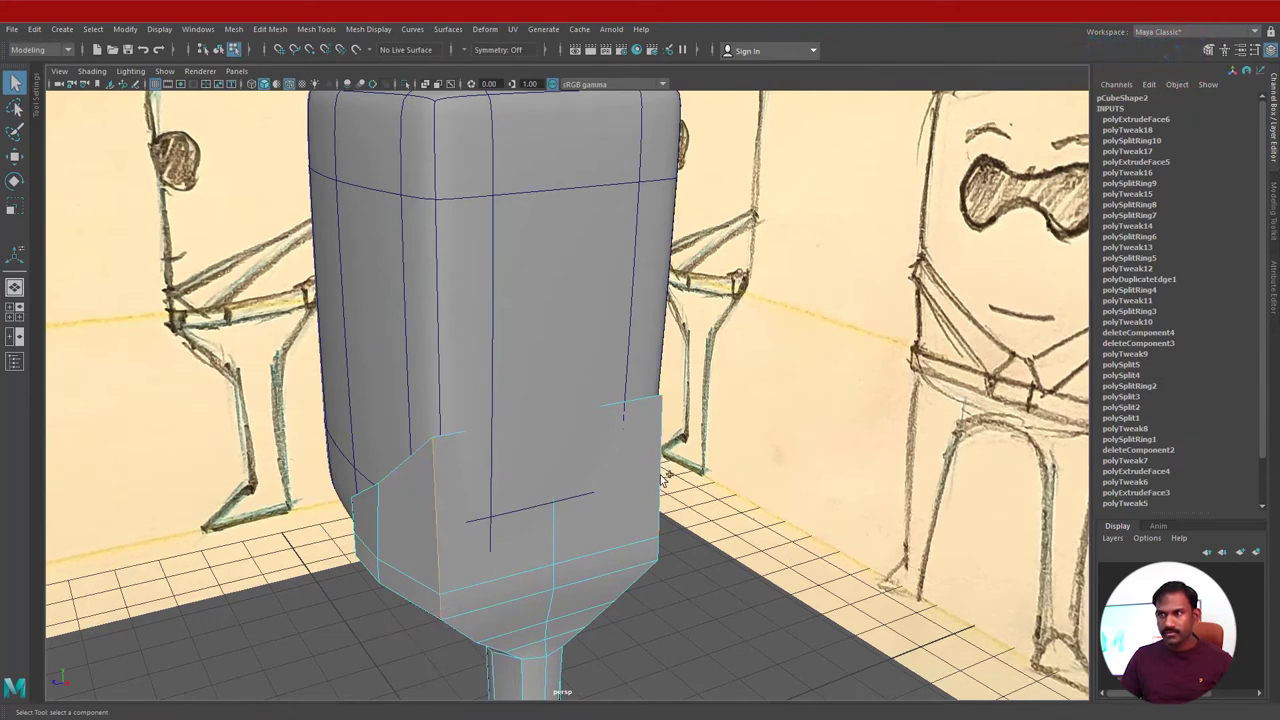
alt+drag(655, 544, 660, 586)
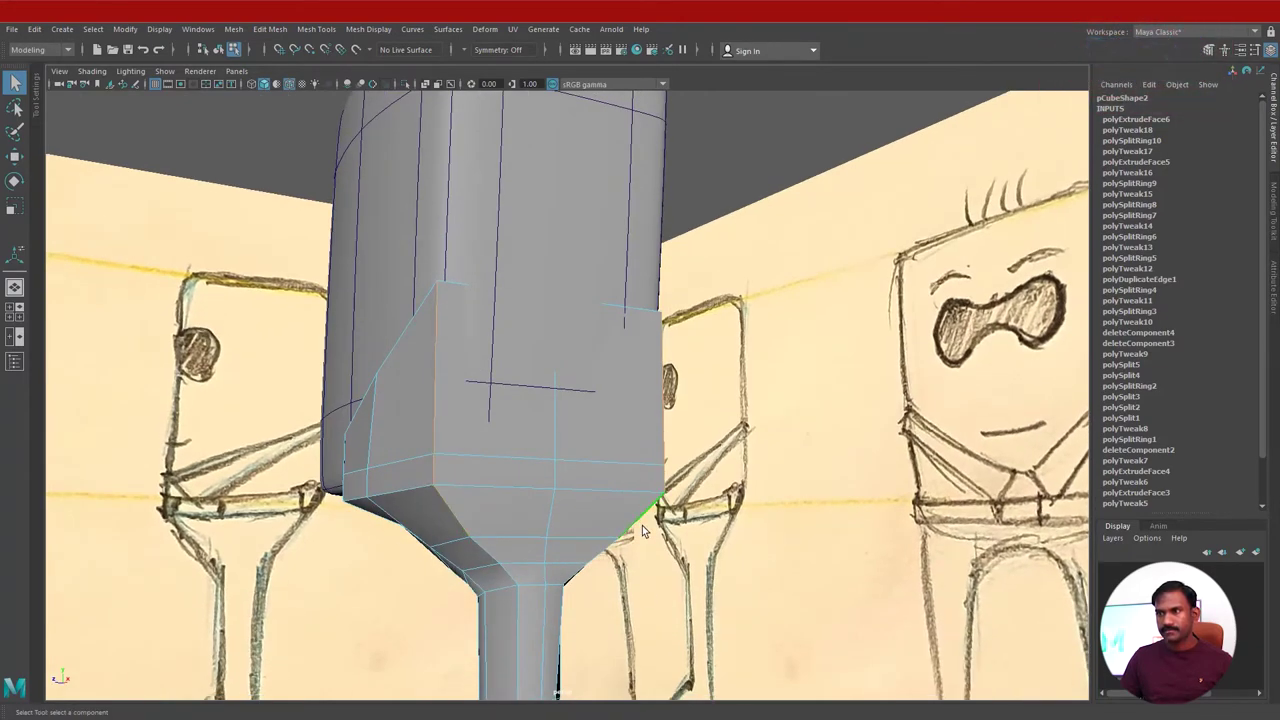
alt+drag(642, 525, 596, 444)
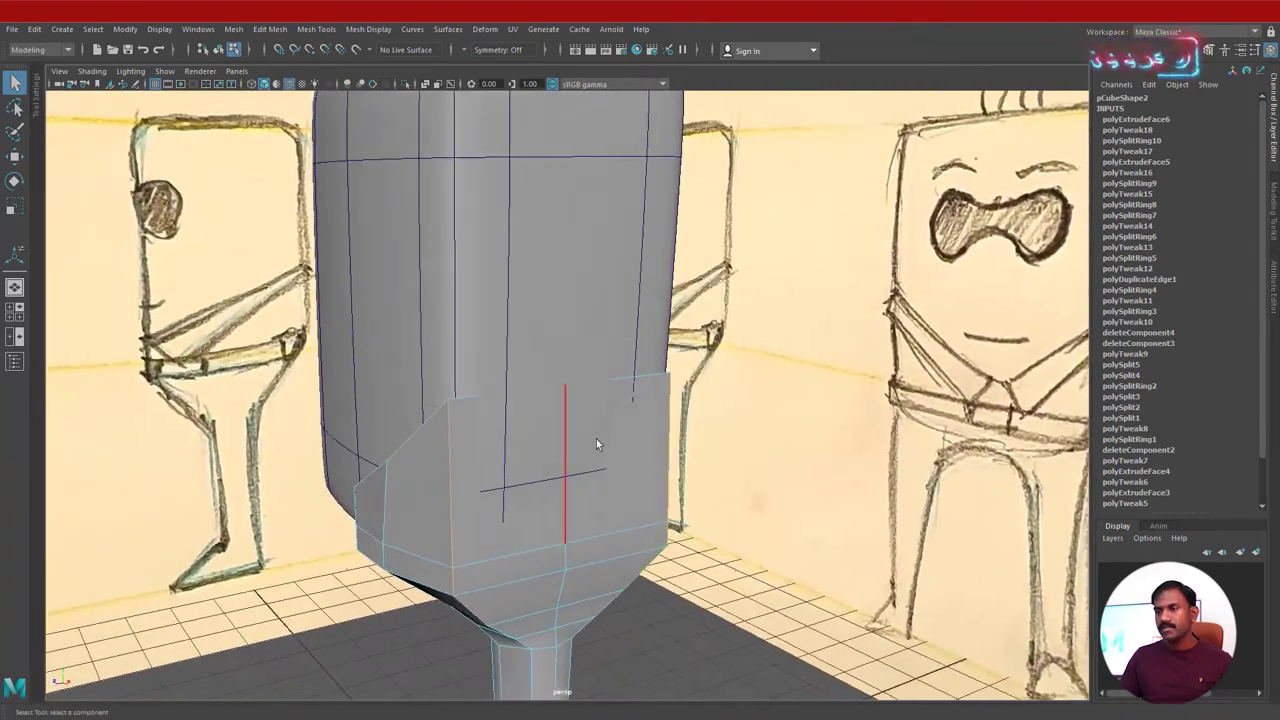
click(680, 462)
shift+right_drag(680, 459, 722, 459)
alt+drag(722, 459, 539, 364)
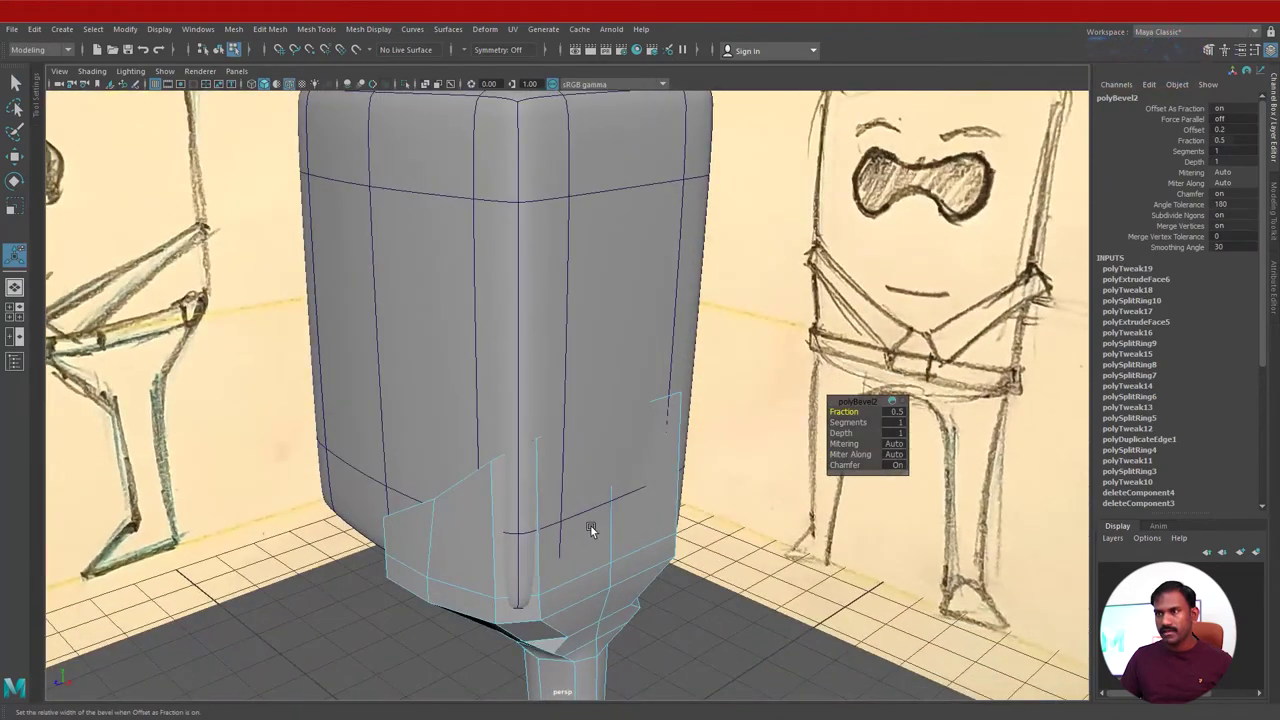
Set the corner bevel to 2 segments.
alt+drag(591, 526, 803, 511)
middle_drag(848, 422, 856, 423)
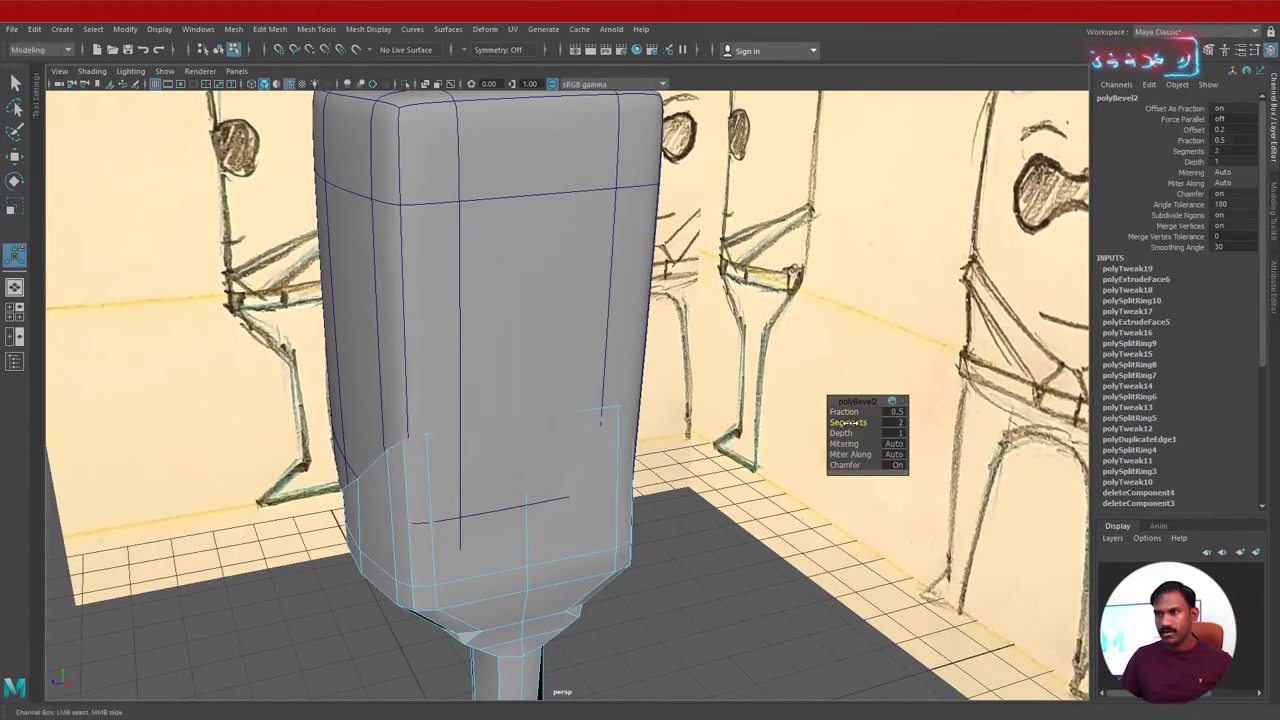
alt+drag(494, 491, 436, 529)
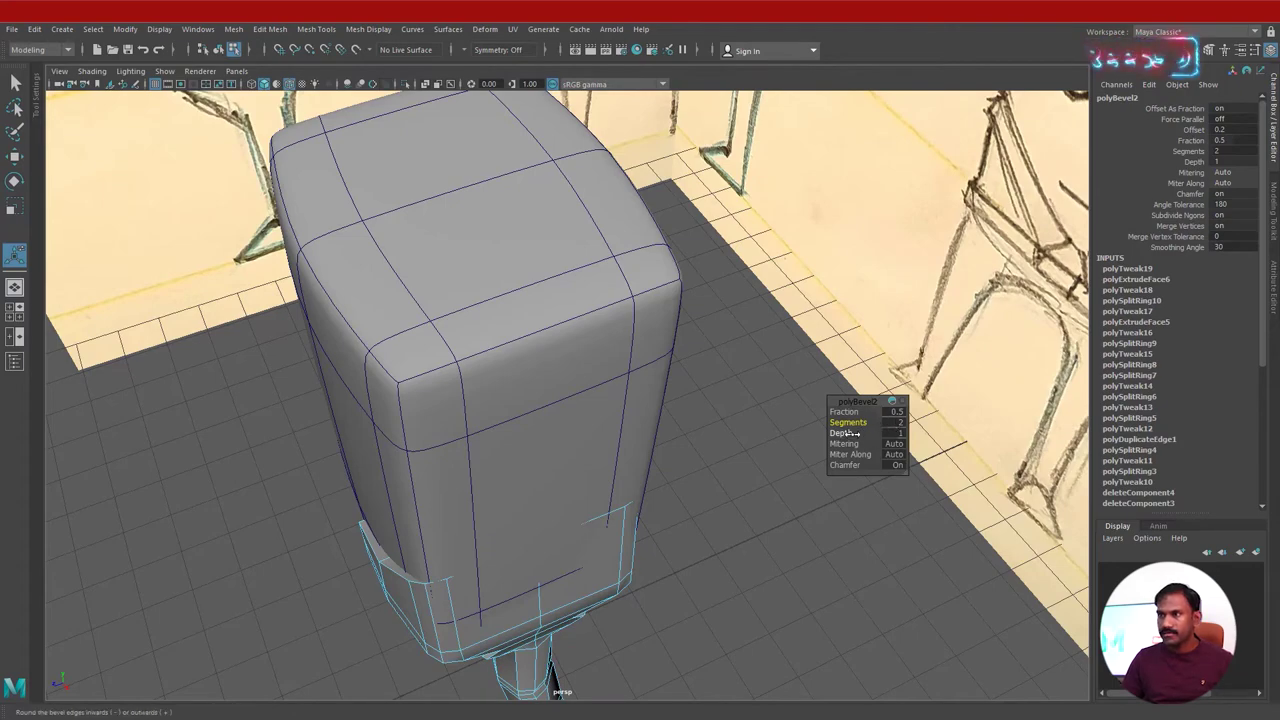
mouse_move(574, 437)
alt+mouse_down()
mouse_move(529, 437)
mouse_move(559, 437)
alt+mouse_up()
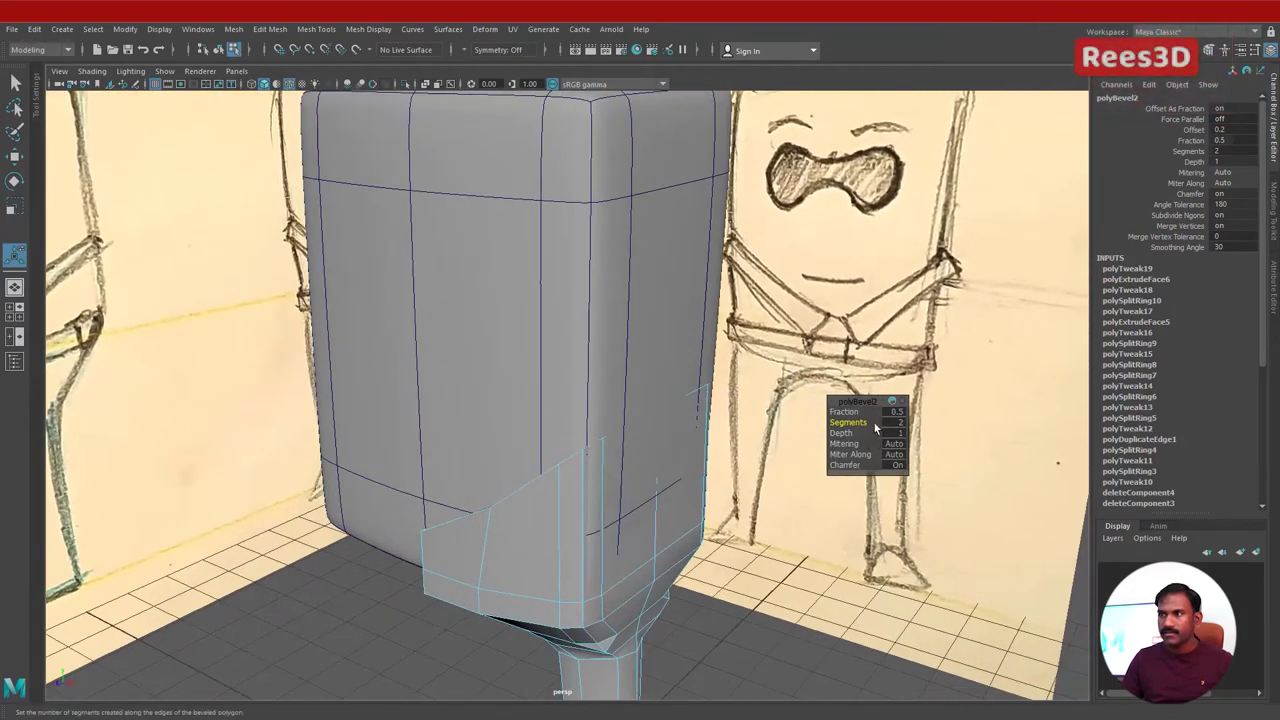
Try a bevel fraction of 0.6 and set it back to 0.5.
middle_drag(852, 412, 849, 412)
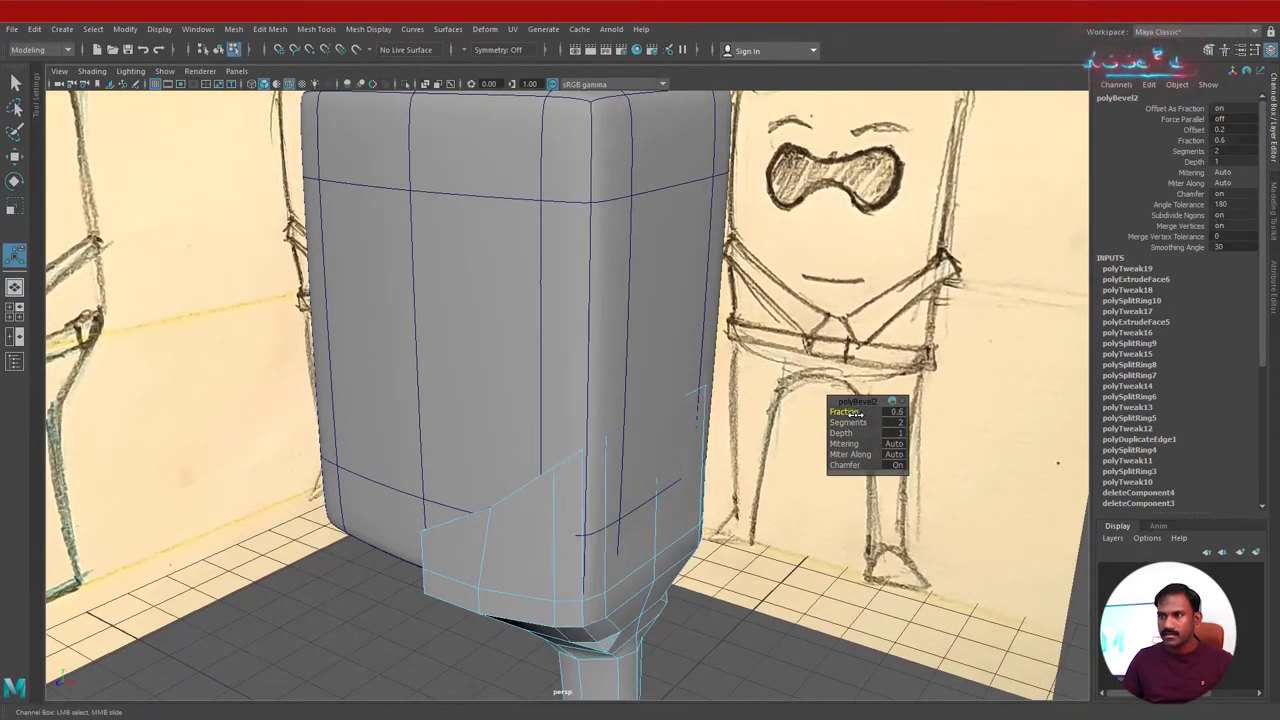
alt+drag(848, 421, 565, 459)
right_drag(560, 478, 545, 392)
alt+drag(572, 500, 933, 404)
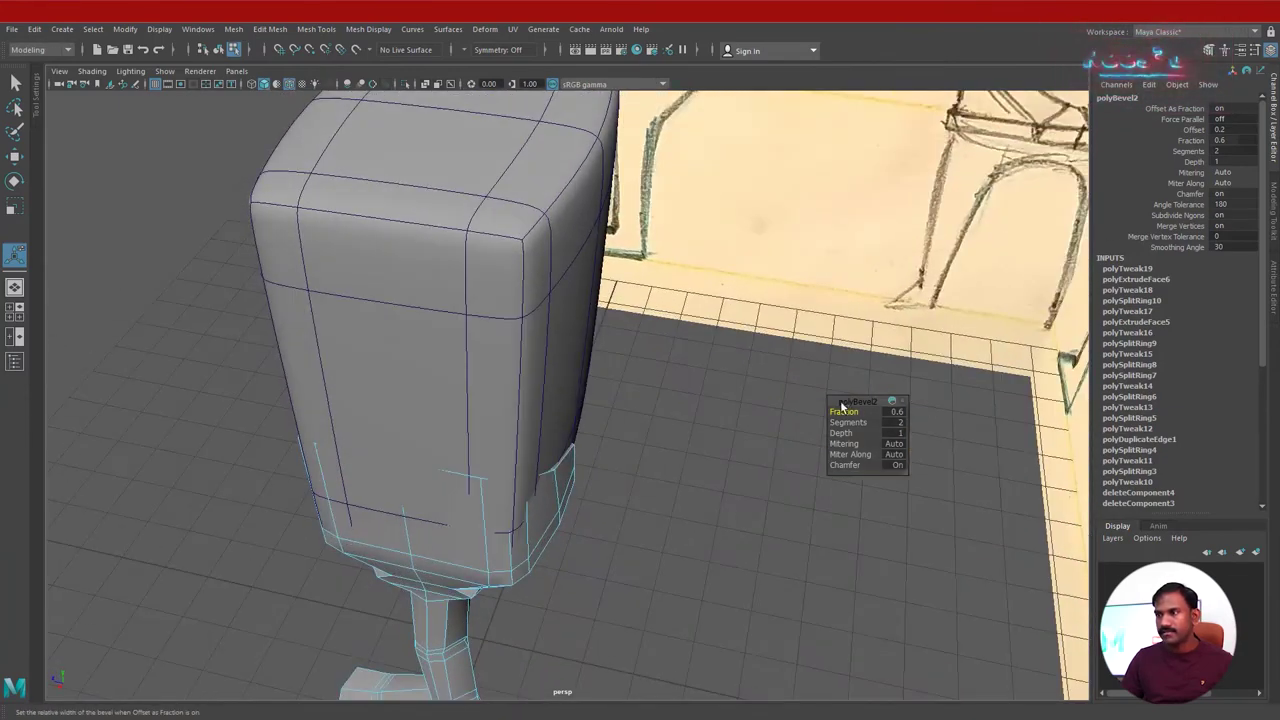
drag(842, 406, 843, 411)
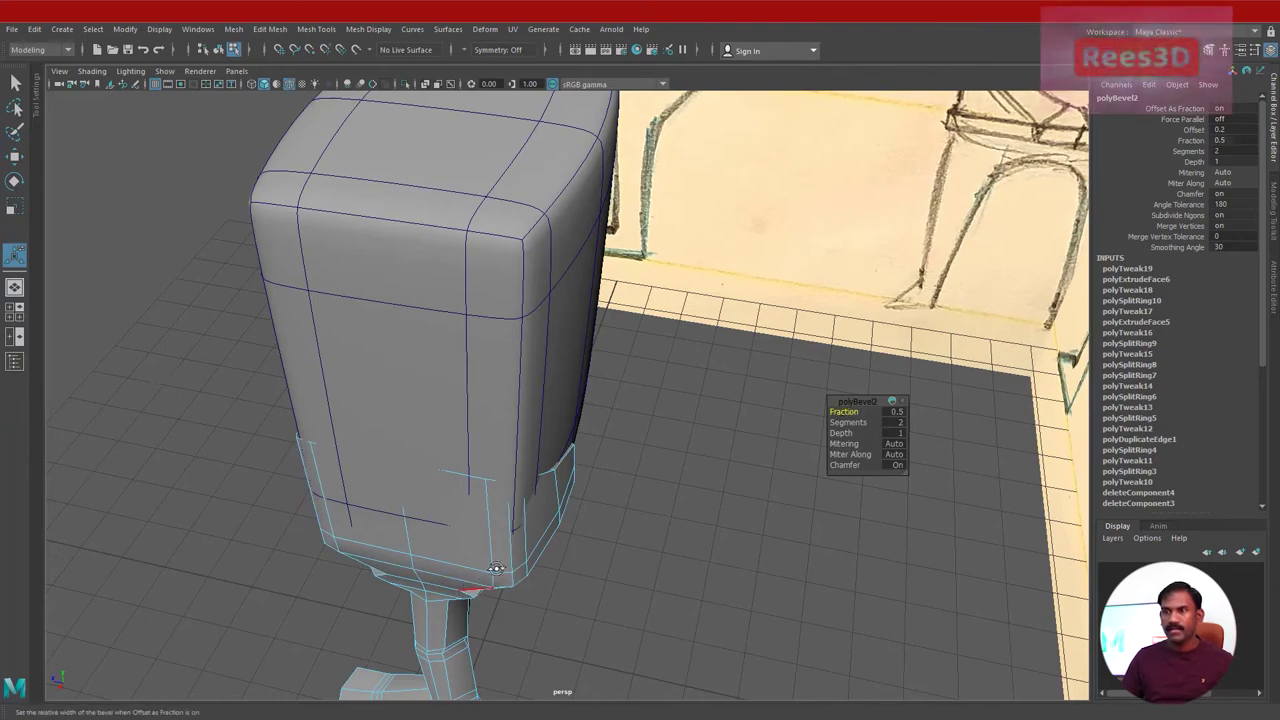
Preview the beveled waist and leg in smoothed display and return to the unsmoothed mesh.
alt+drag(496, 568, 548, 527)
right_drag(548, 527, 541, 422)
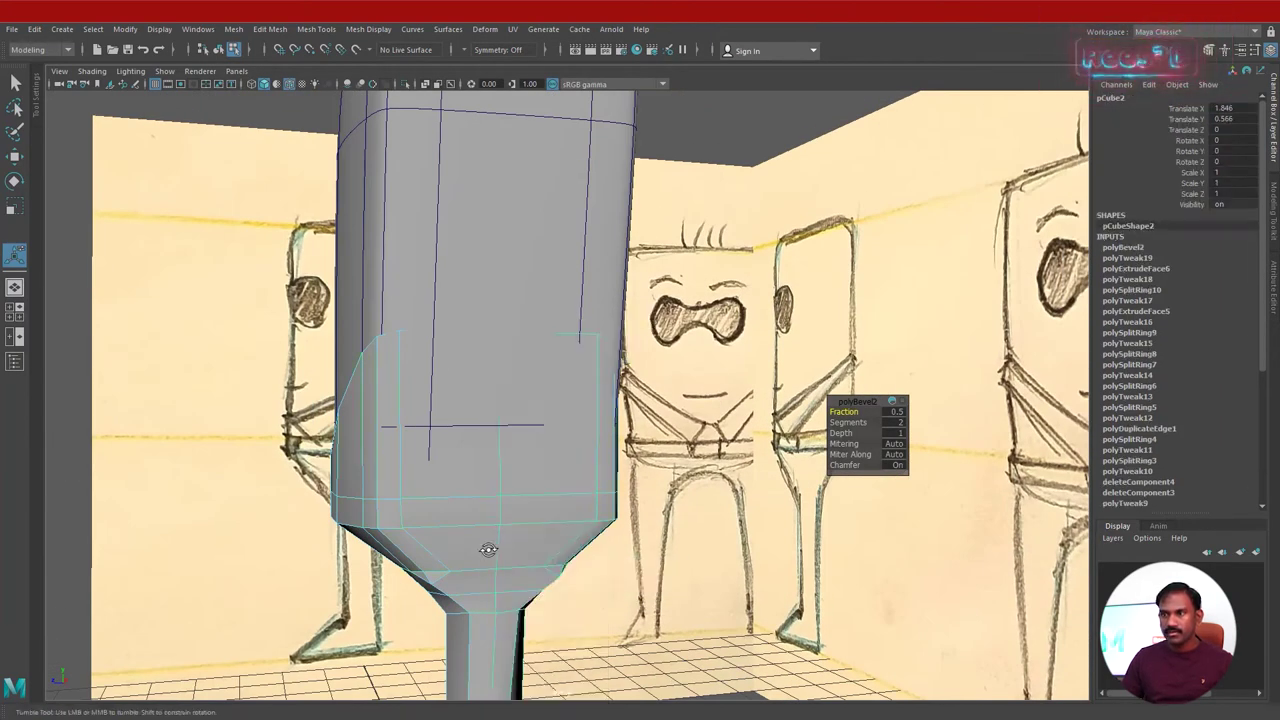
alt+drag(488, 549, 537, 565)
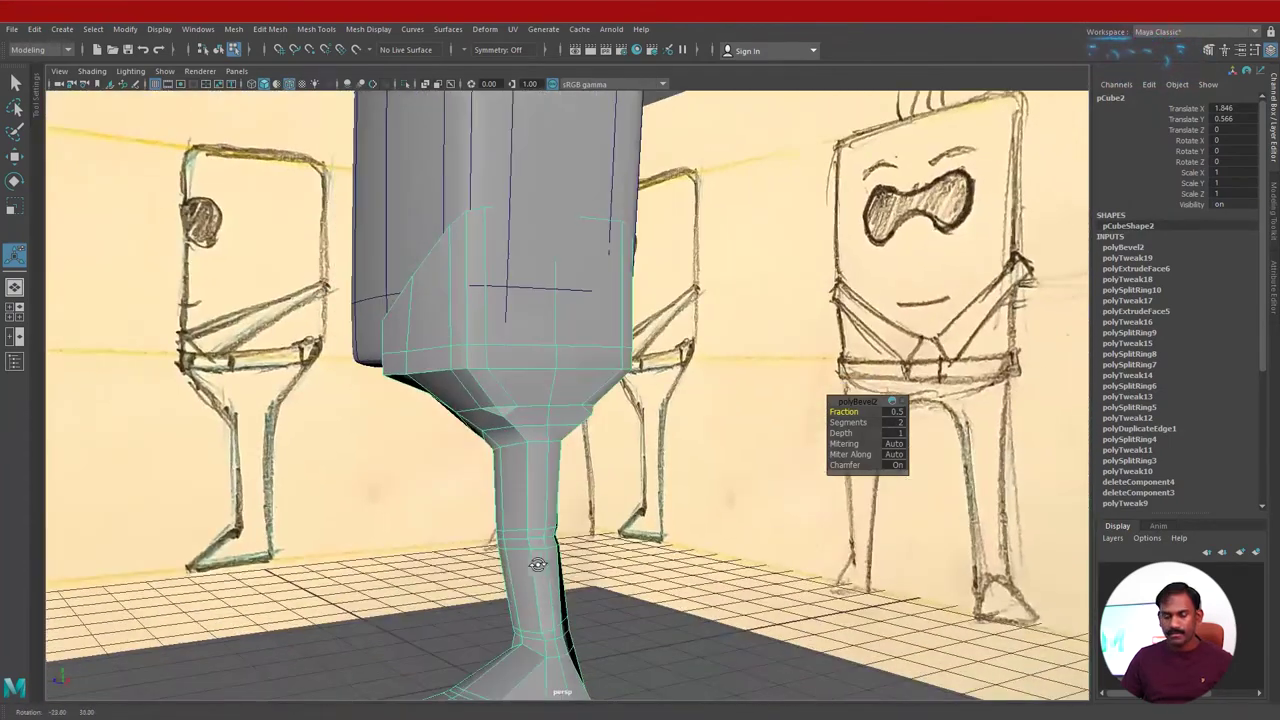
key(3)
alt+drag(651, 499, 553, 410)
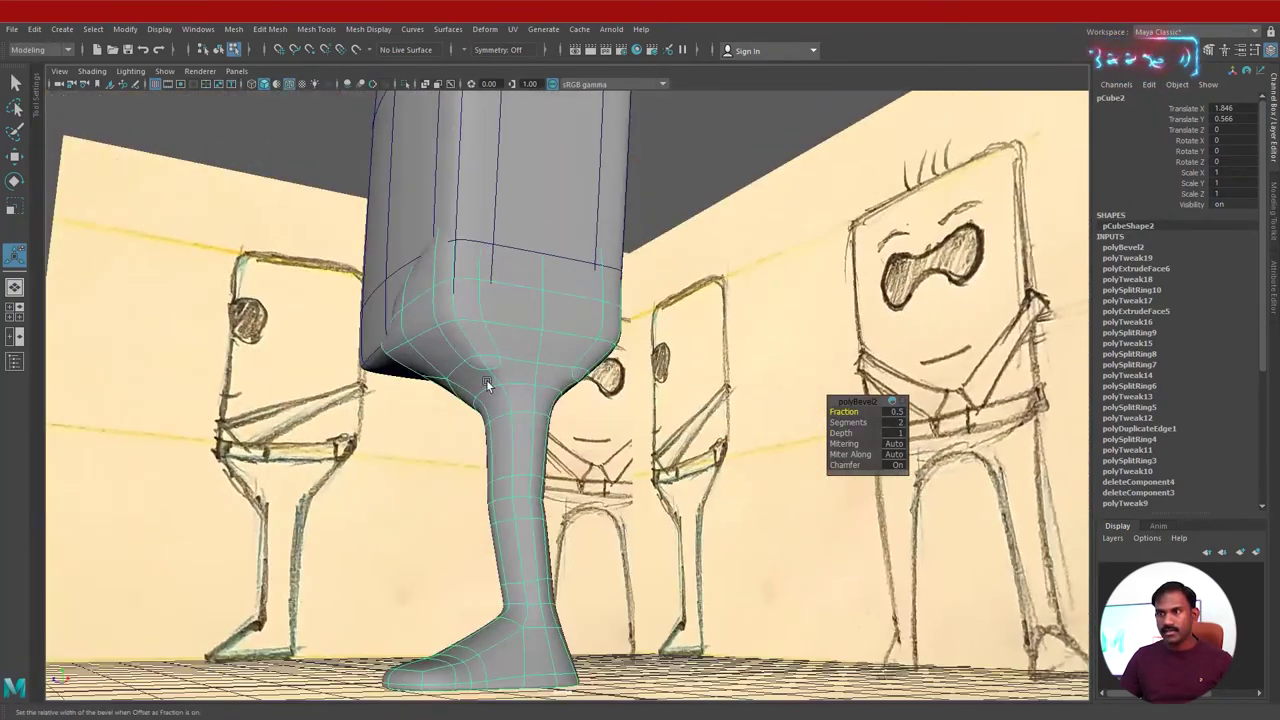
key(1)
Delete the cap faces closing the top of the extruded waist section, selecting them in wireframe display.
mouse_move(600, 450)
alt+mouse_down()
mouse_move(560, 514)
mouse_move(677, 446)
mouse_move(659, 397)
mouse_move(680, 420)
mouse_move(651, 449)
mouse_move(696, 444)
alt+mouse_up()
key(4)
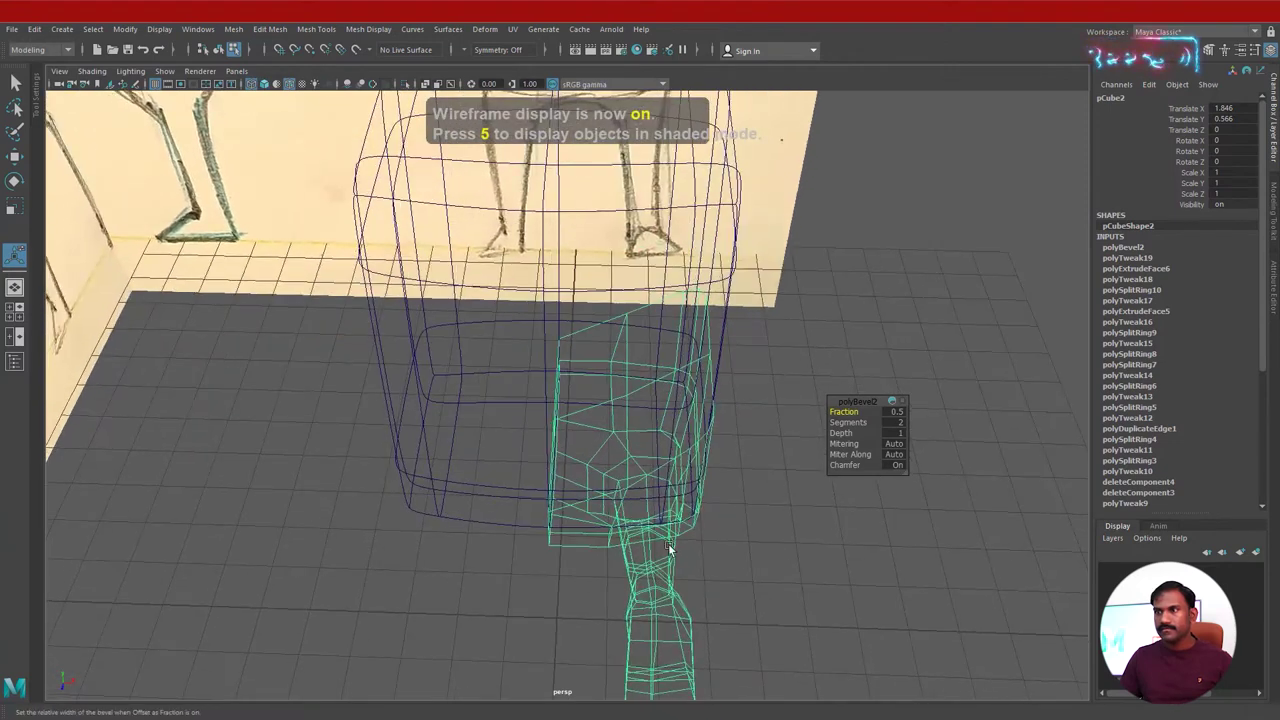
right_drag(665, 371, 600, 357)
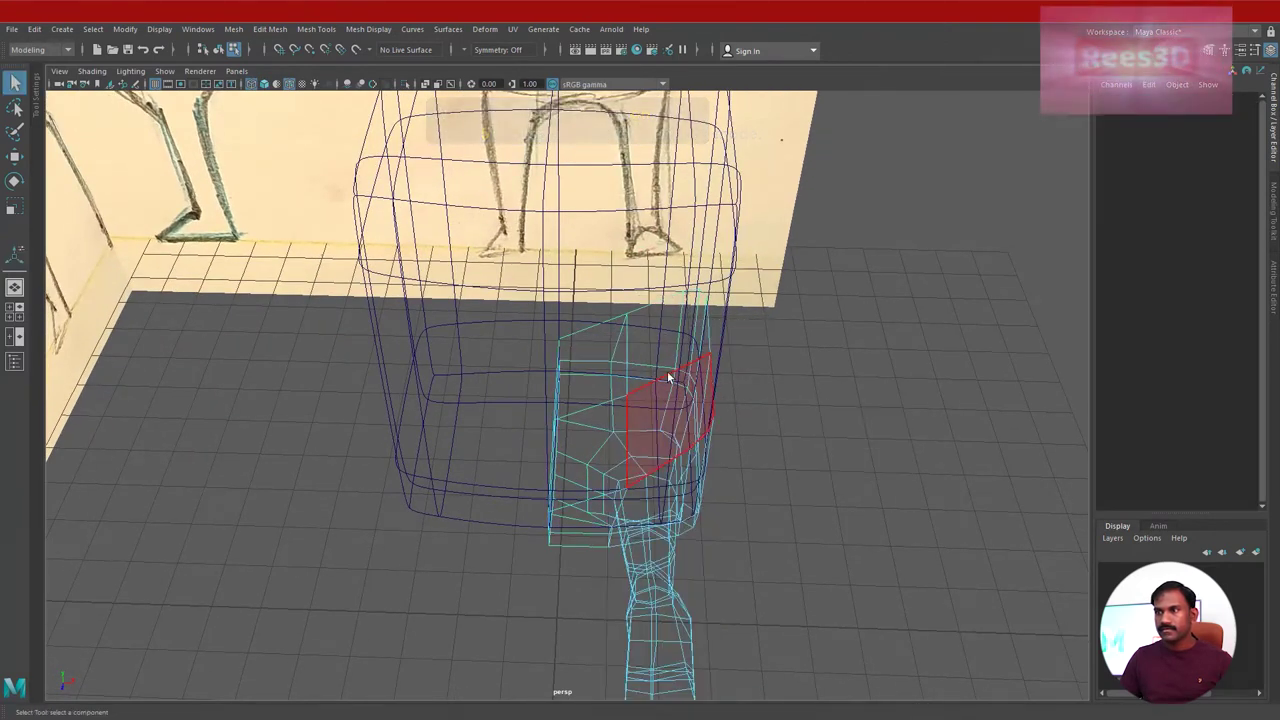
shift+click(582, 441)
shift+click(666, 401)
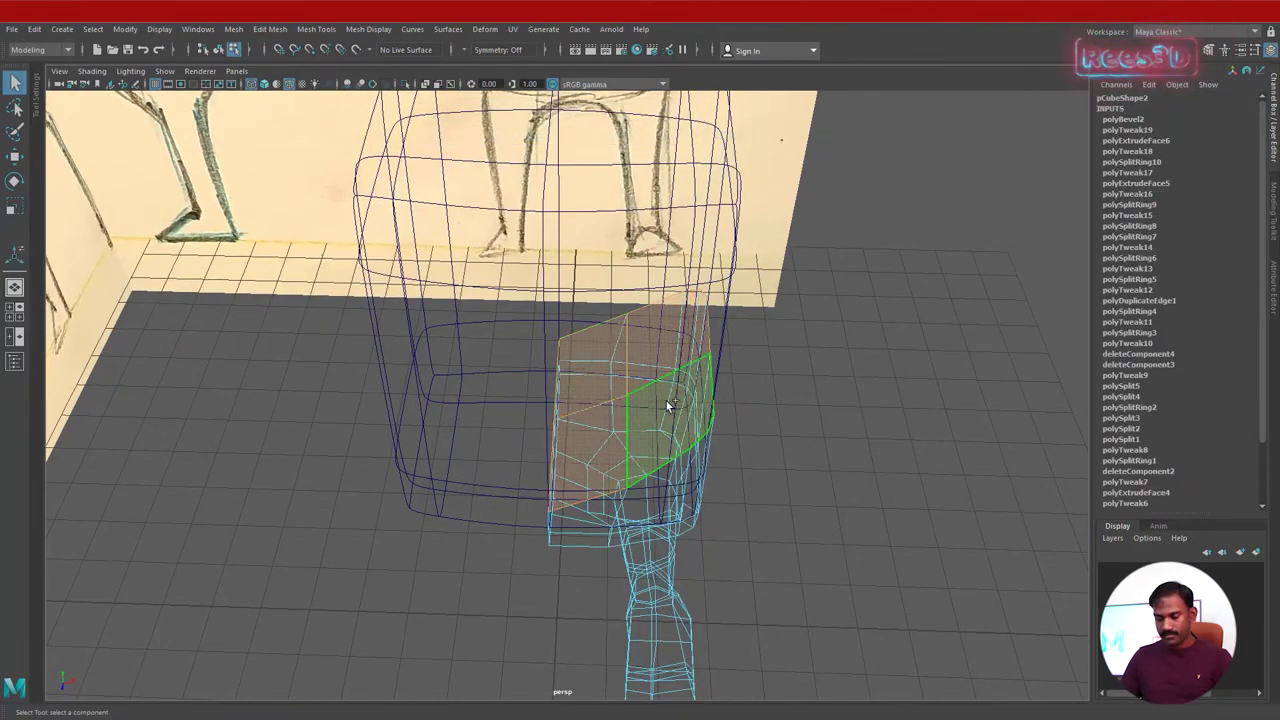
key(Delete)
alt+drag(722, 532, 609, 459)
right_drag(606, 338, 598, 424)
key(5)
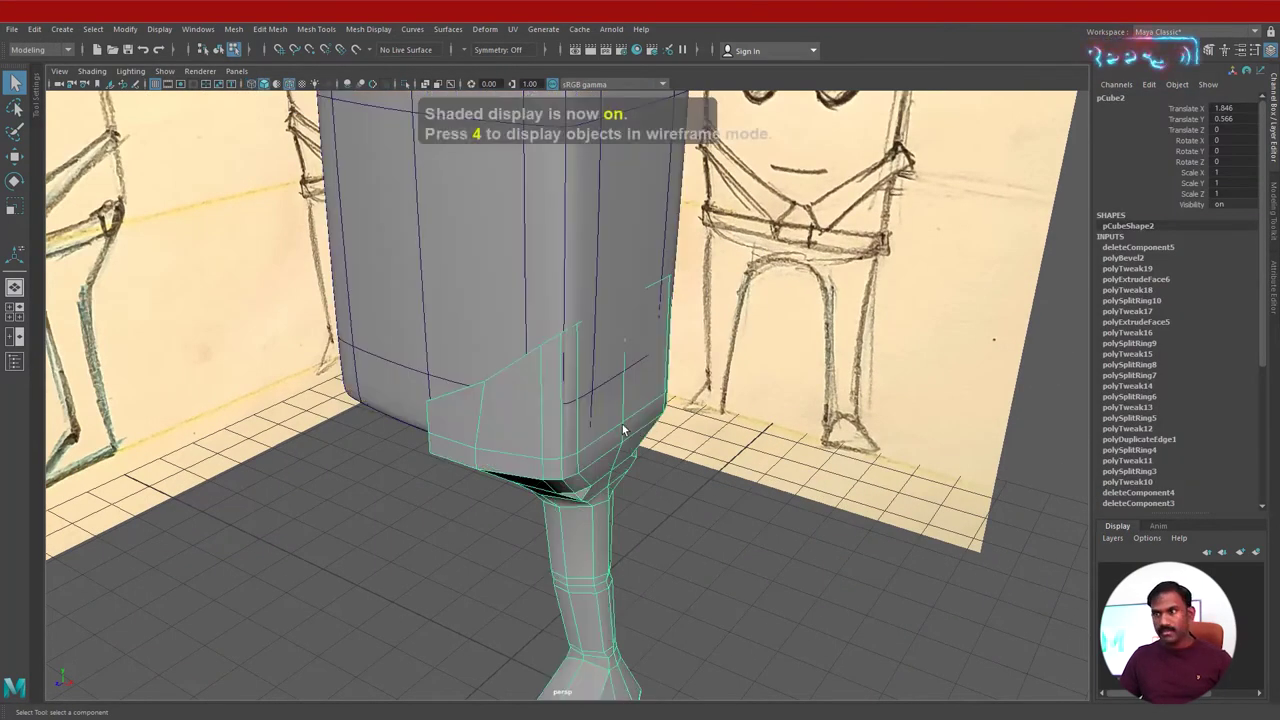
Delete the remaining cap face inside the top of the waist section, picking it in wireframe display.
mouse_move(732, 466)
alt+mouse_down()
mouse_move(724, 500)
mouse_move(649, 514)
mouse_move(623, 503)
mouse_move(846, 480)
mouse_move(894, 446)
mouse_move(757, 500)
mouse_move(771, 523)
mouse_move(780, 514)
mouse_move(683, 491)
mouse_move(826, 446)
mouse_move(852, 453)
alt+mouse_up()
key(4)
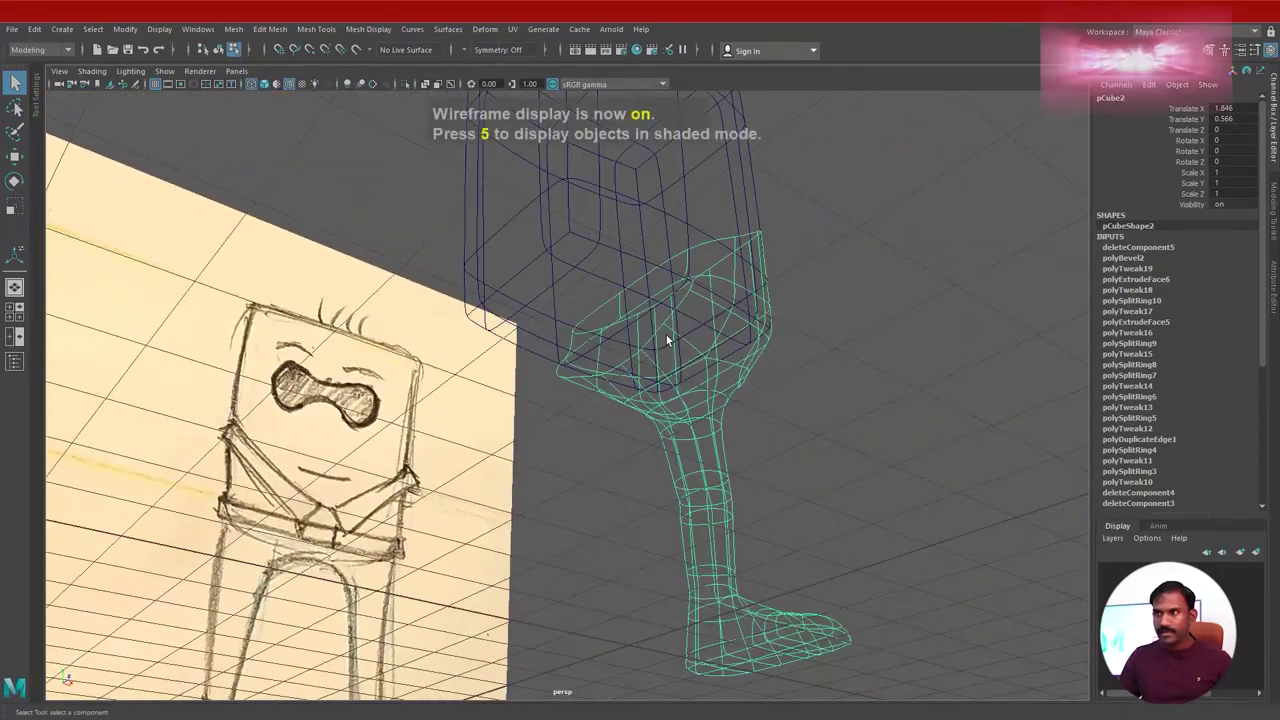
right_drag(693, 427, 690, 374)
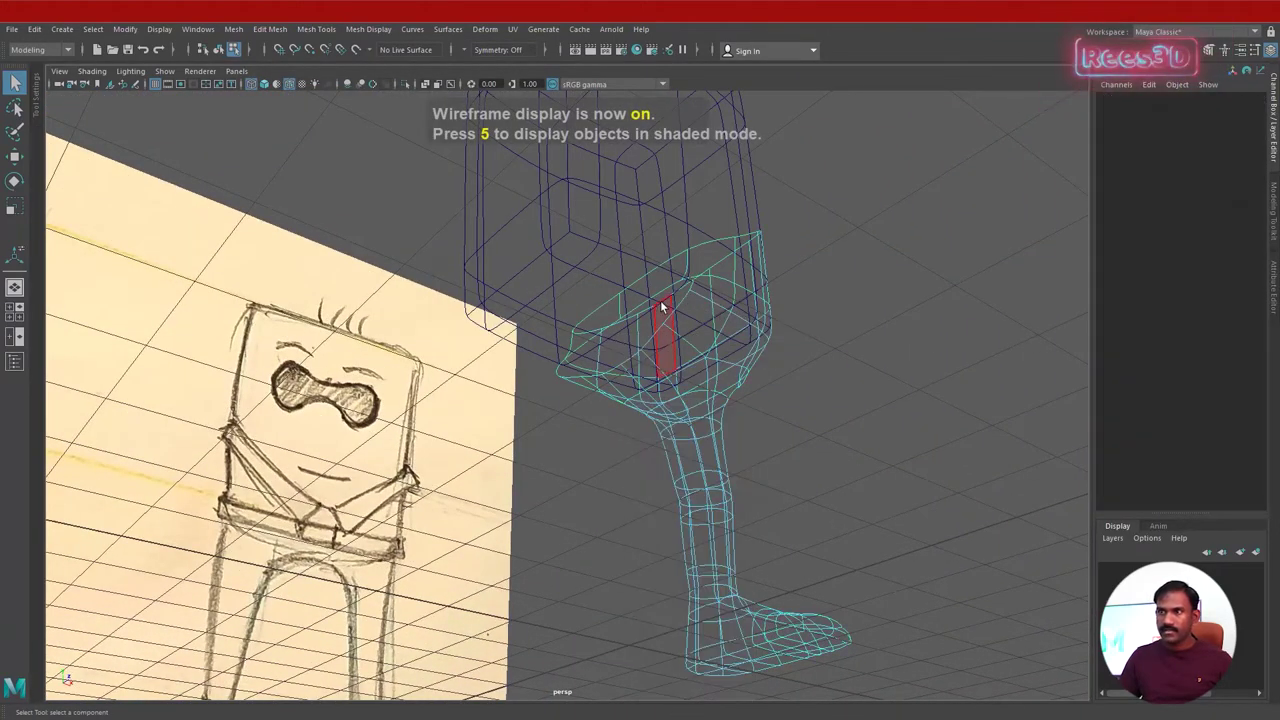
click(655, 297)
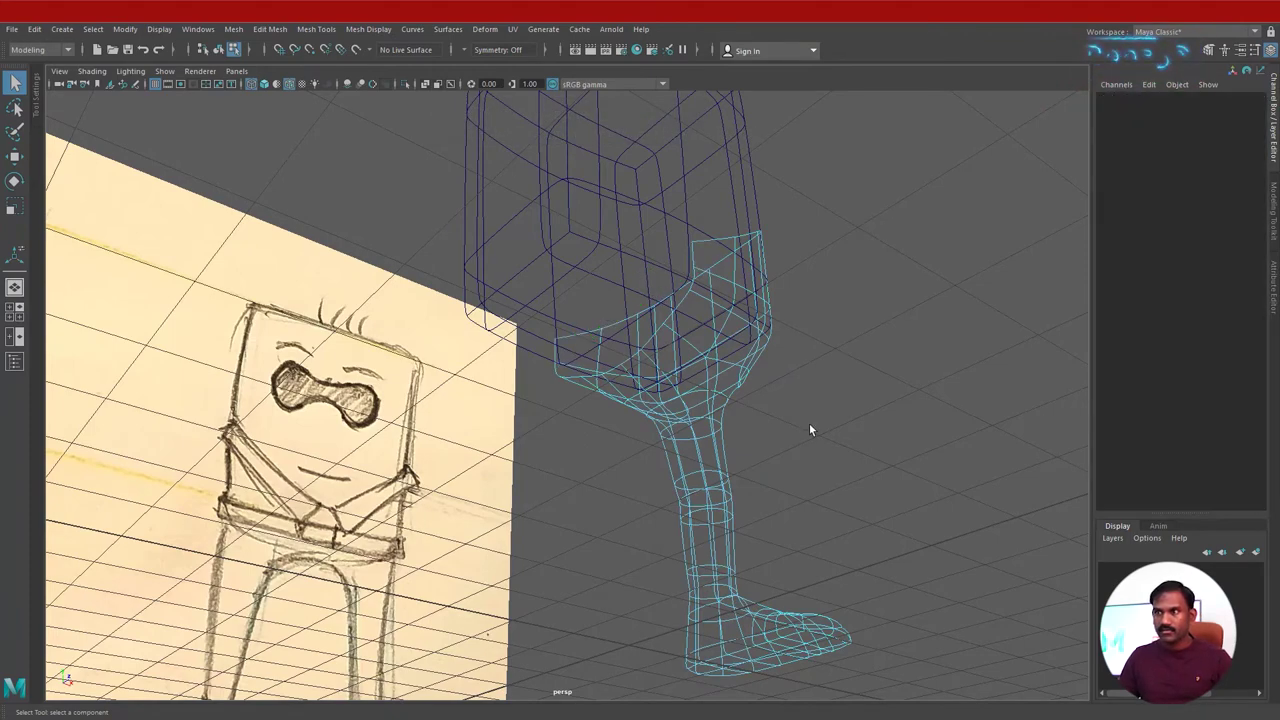
mouse_move(809, 426)
alt+mouse_down()
mouse_move(678, 482)
mouse_move(646, 363)
mouse_move(529, 394)
mouse_move(537, 374)
mouse_move(526, 458)
alt+mouse_up()
key(5)
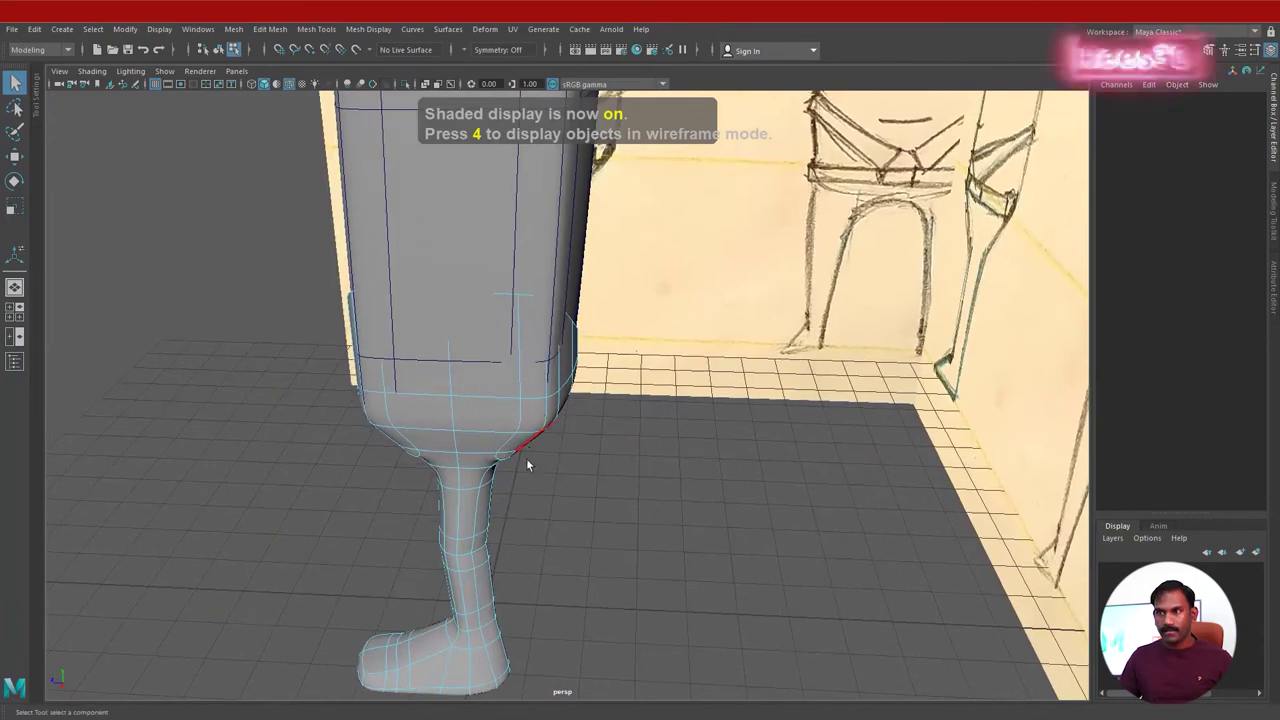
Move the outer top vertices of the waist section outward in the front view, toward the sketch's outline.
right_drag(476, 456, 394, 340)
alt+drag(483, 434, 600, 438)
alt+right_drag(600, 438, 659, 439)
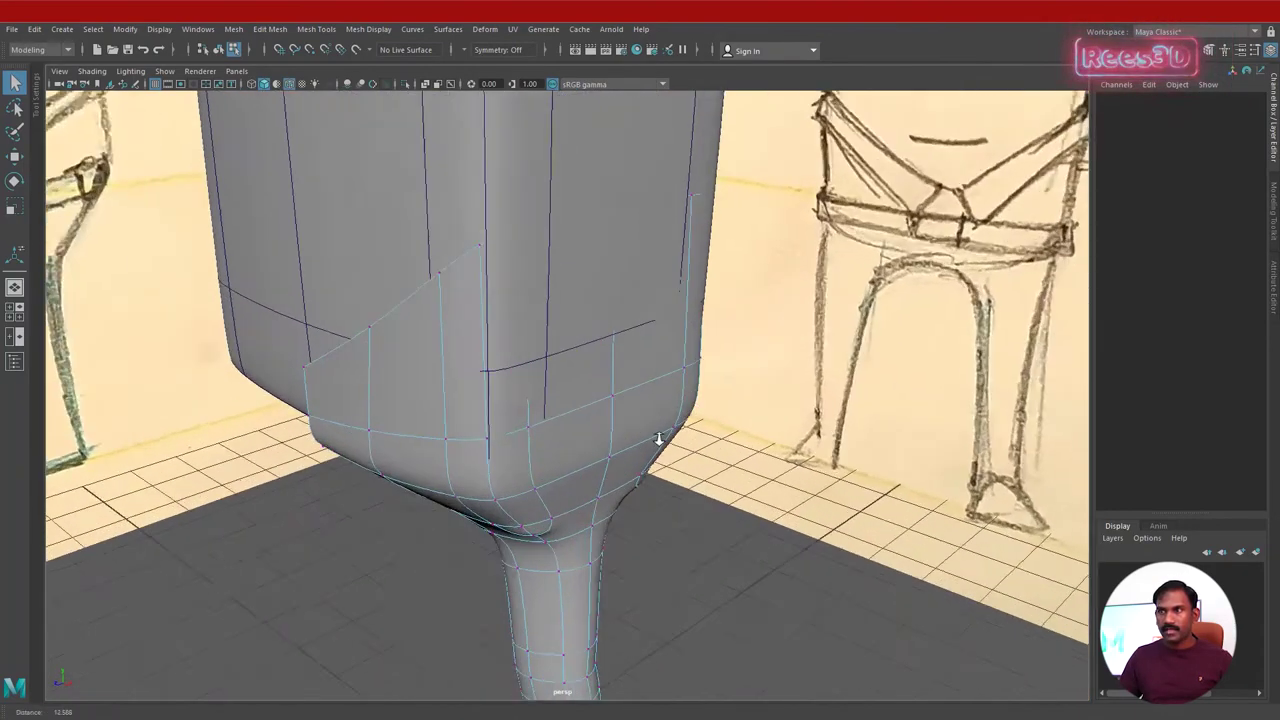
alt+drag(659, 438, 770, 593)
key(space)
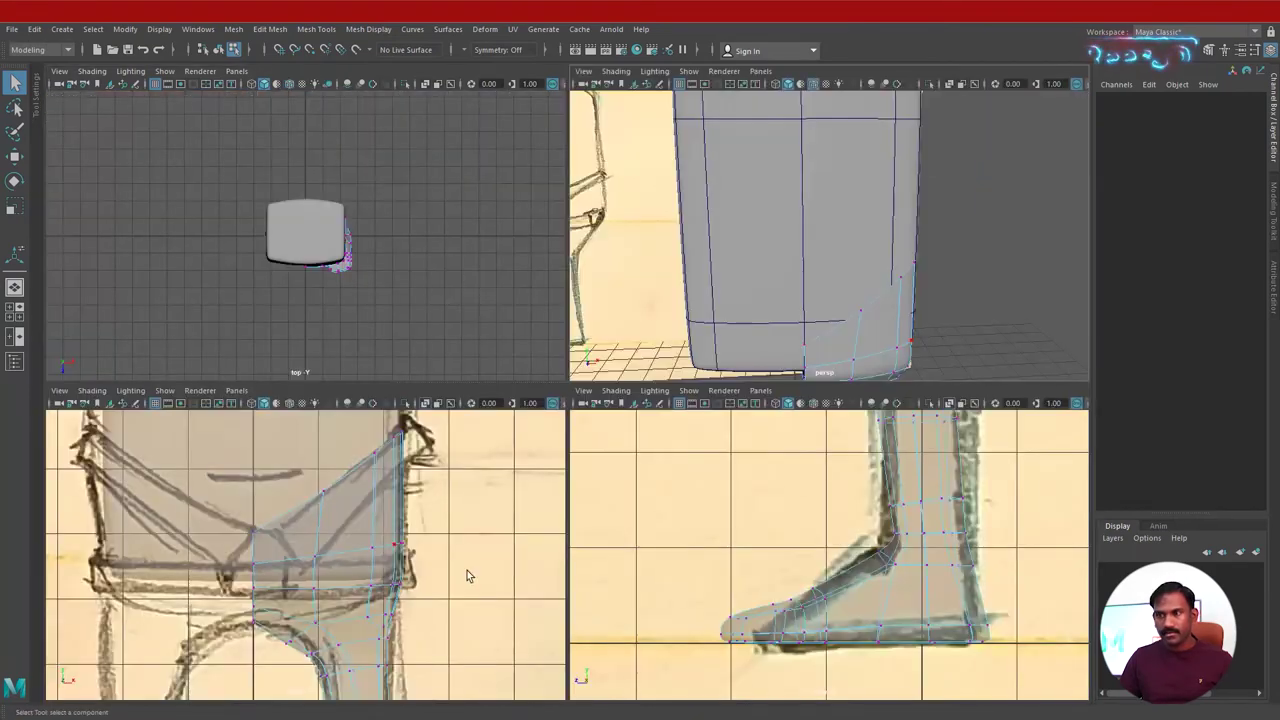
key(space)
scroll(416, 518, up, 5)
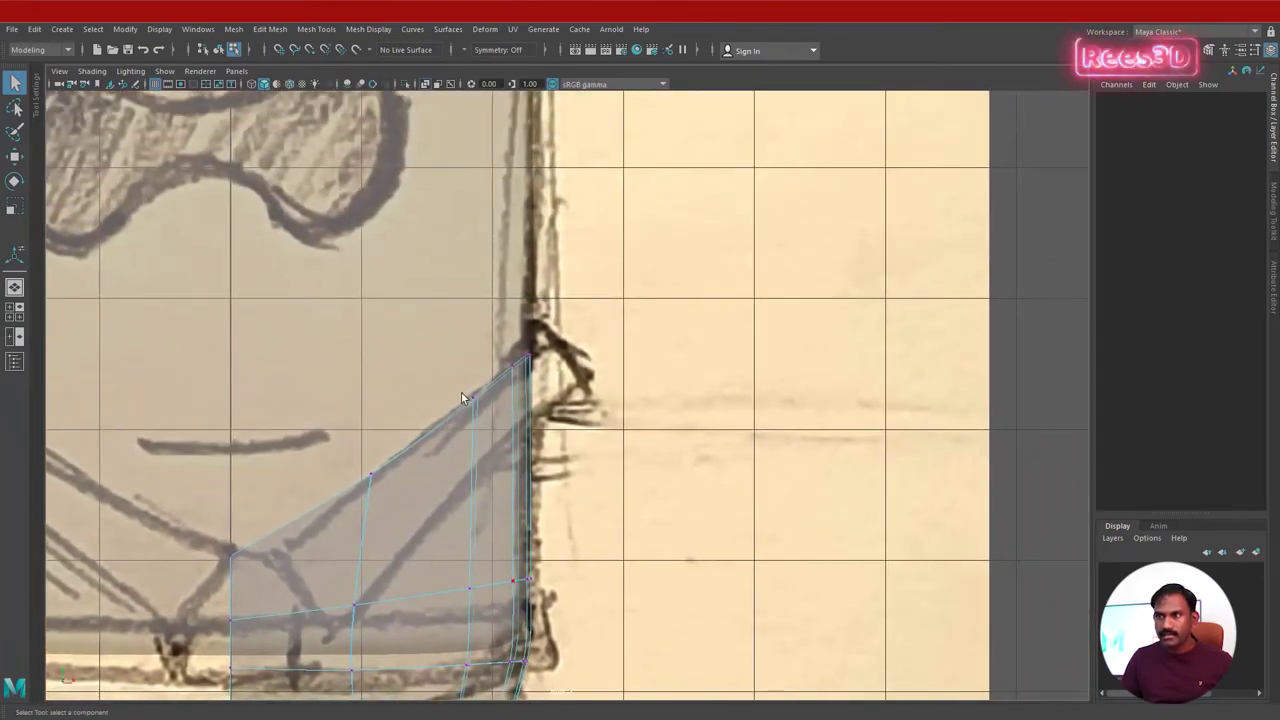
drag(548, 390, 536, 355)
key(w)
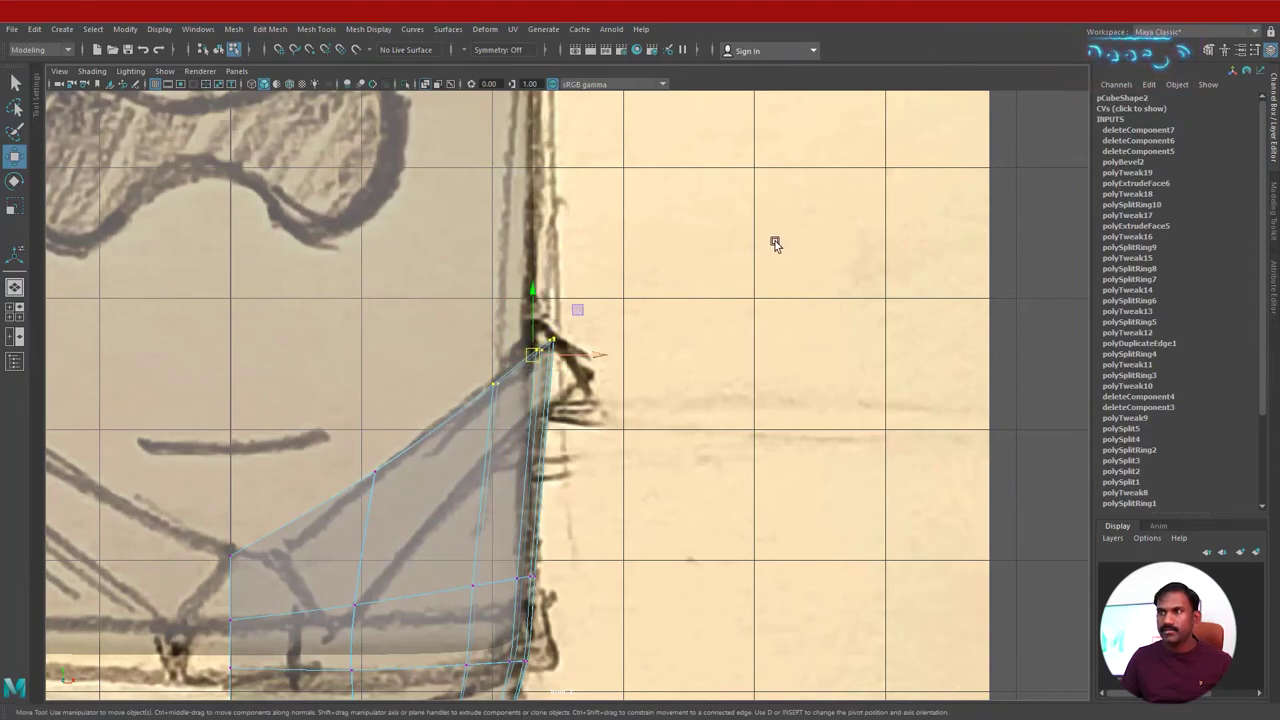
Check how the waist rim sits around the body in perspective and preview the mesh in smoothed display.
key(space)
key(space)
alt+drag(657, 368, 612, 399)
alt+drag(748, 420, 769, 403)
alt+drag(529, 625, 655, 490)
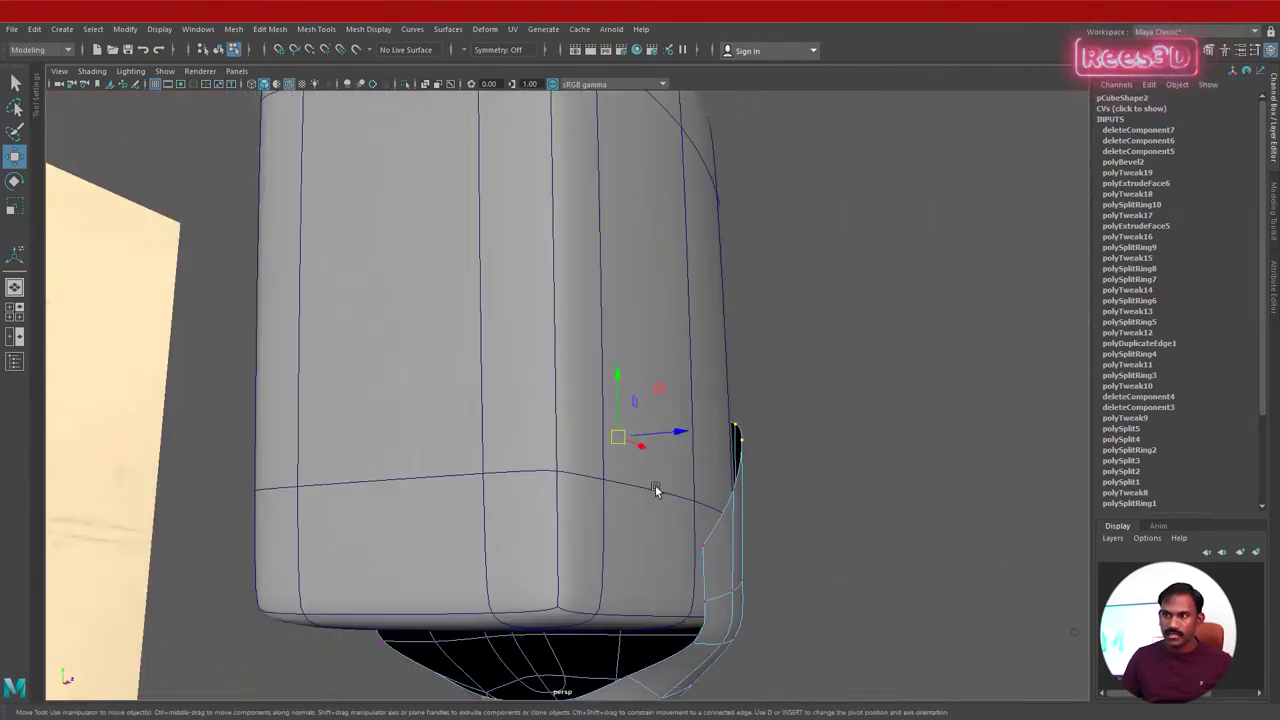
mouse_move(591, 623)
alt+mouse_down()
mouse_move(631, 634)
mouse_move(746, 623)
mouse_move(820, 635)
mouse_move(849, 663)
mouse_move(903, 640)
mouse_move(899, 612)
mouse_move(570, 314)
alt+mouse_up()
drag(670, 418, 671, 420)
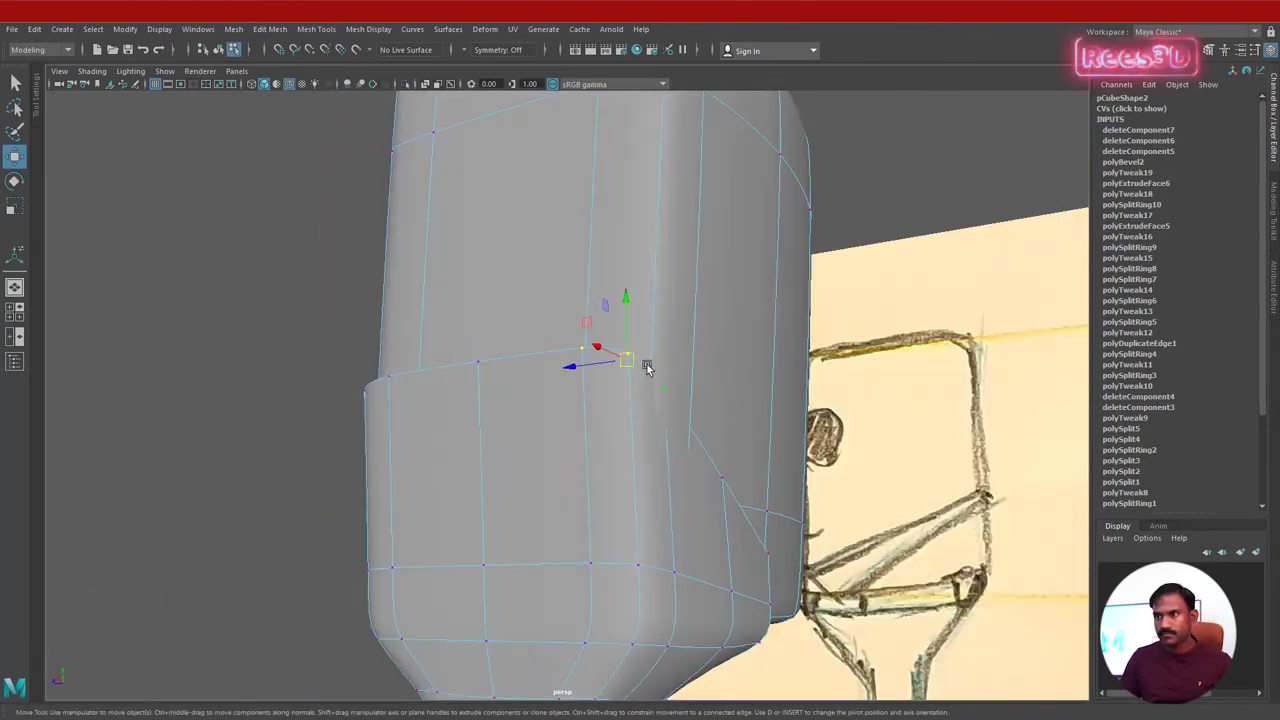
alt+drag(580, 371, 573, 443)
click(505, 360)
right_drag(589, 497, 560, 420)
alt+drag(486, 491, 622, 494)
key(2)
key(1)
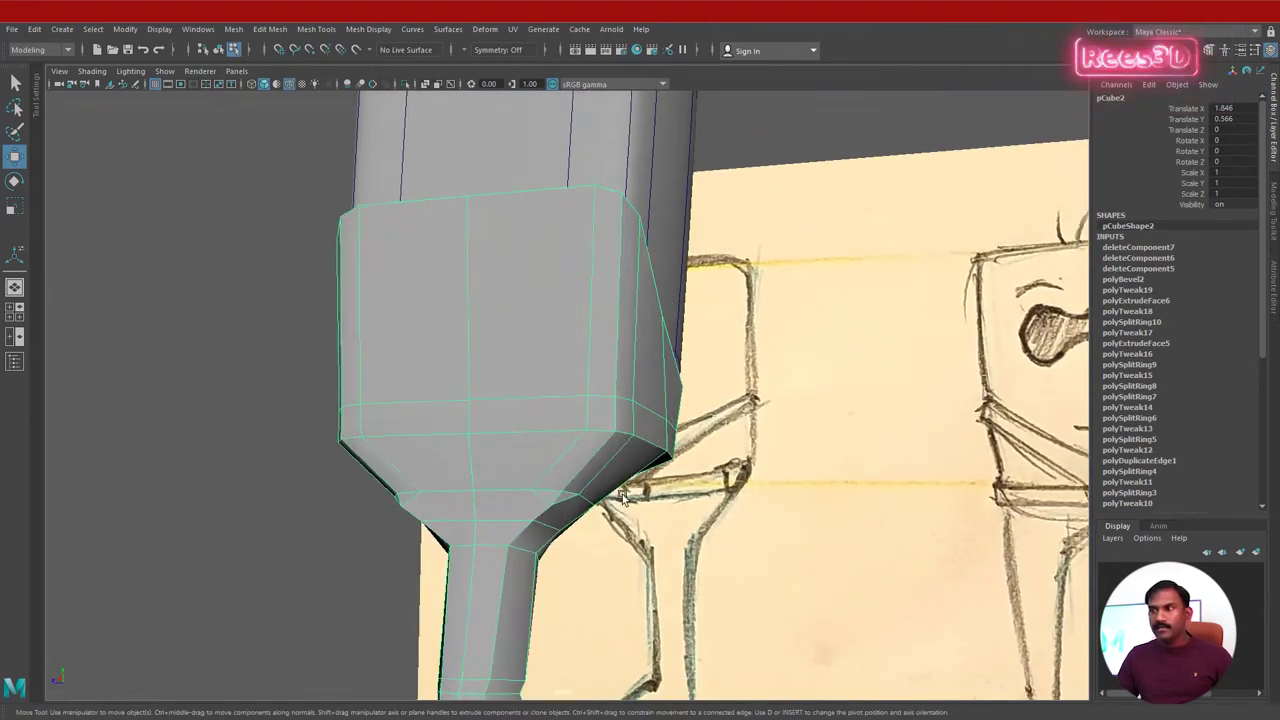
Examine the beveled corner and the small pinched face where the waist section narrows into the leg.
alt+drag(512, 494, 618, 493)
alt+middle_drag(618, 493, 669, 414)
alt+drag(669, 414, 680, 457)
alt+drag(566, 449, 674, 449)
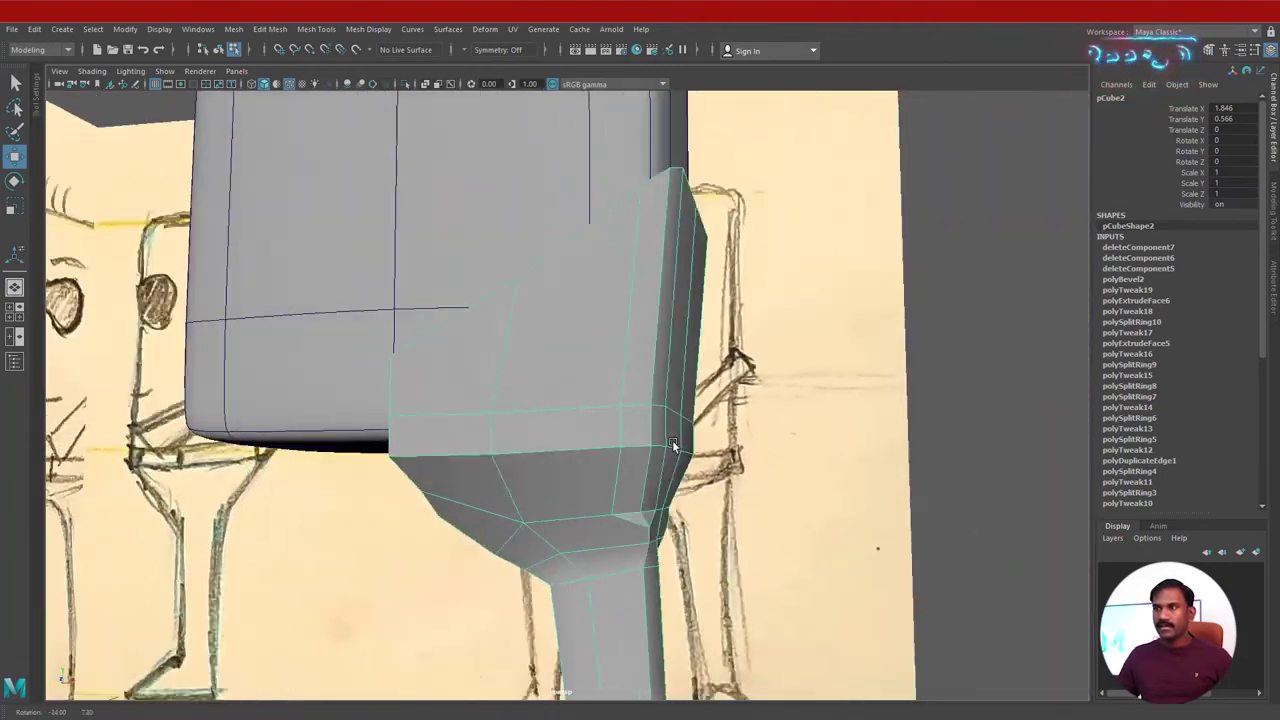
alt+drag(782, 352, 778, 369)
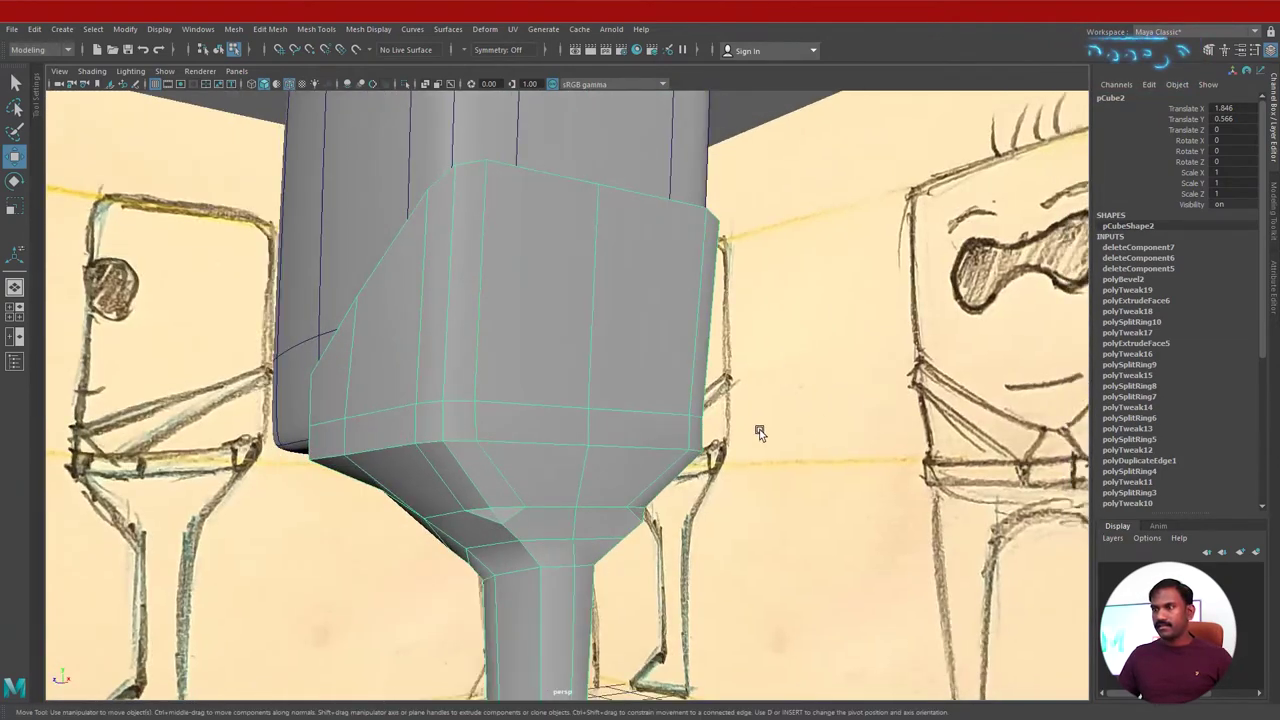
mouse_move(759, 429)
alt+mouse_down()
mouse_move(749, 386)
mouse_move(1032, 356)
alt+mouse_up()
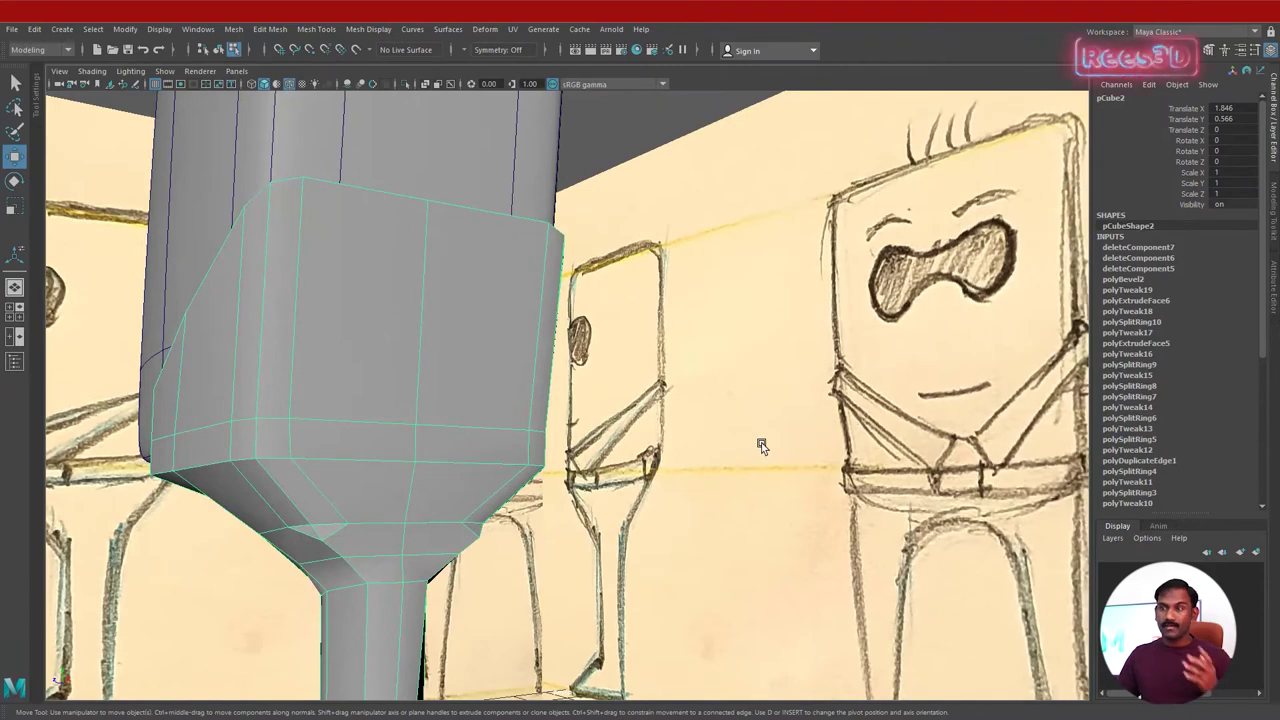
mouse_move(400, 502)
alt+mouse_down()
mouse_move(423, 480)
mouse_move(486, 509)
mouse_move(546, 429)
mouse_move(497, 443)
mouse_move(480, 486)
mouse_move(426, 494)
mouse_move(440, 487)
alt+mouse_up()
alt+drag(360, 423, 437, 408)
alt+drag(638, 348, 573, 408)
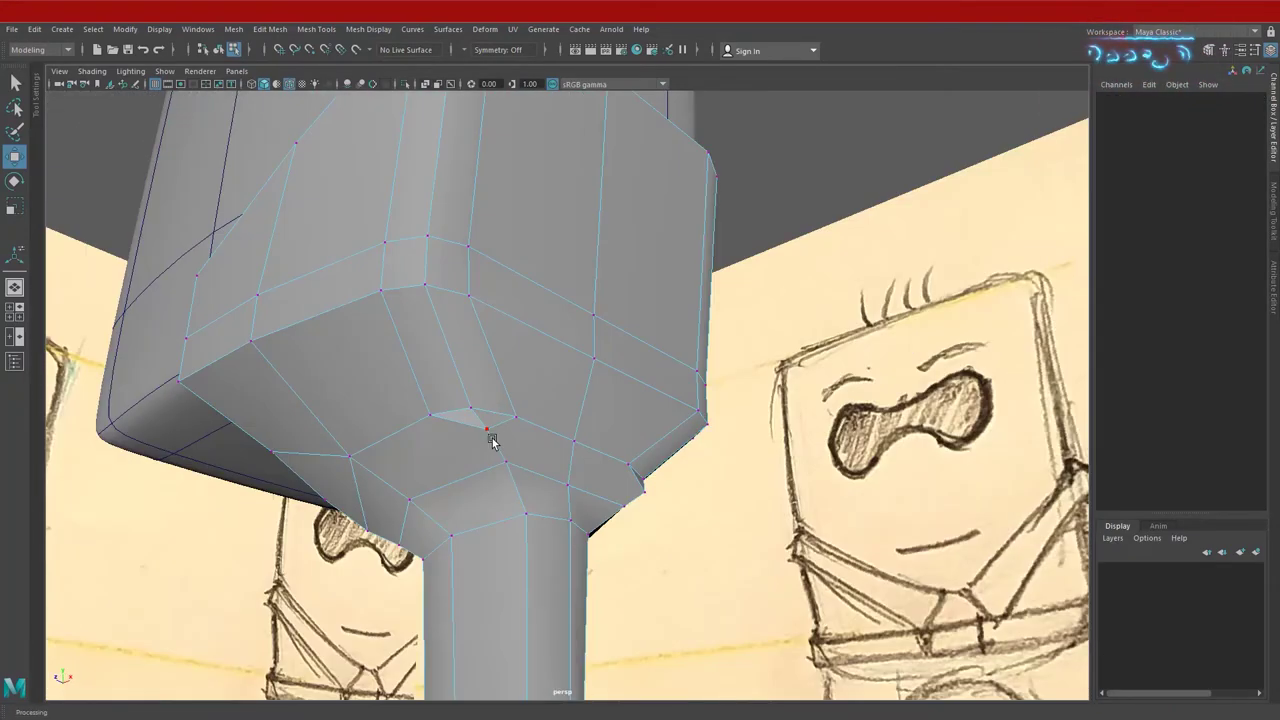
alt+drag(489, 480, 514, 478)
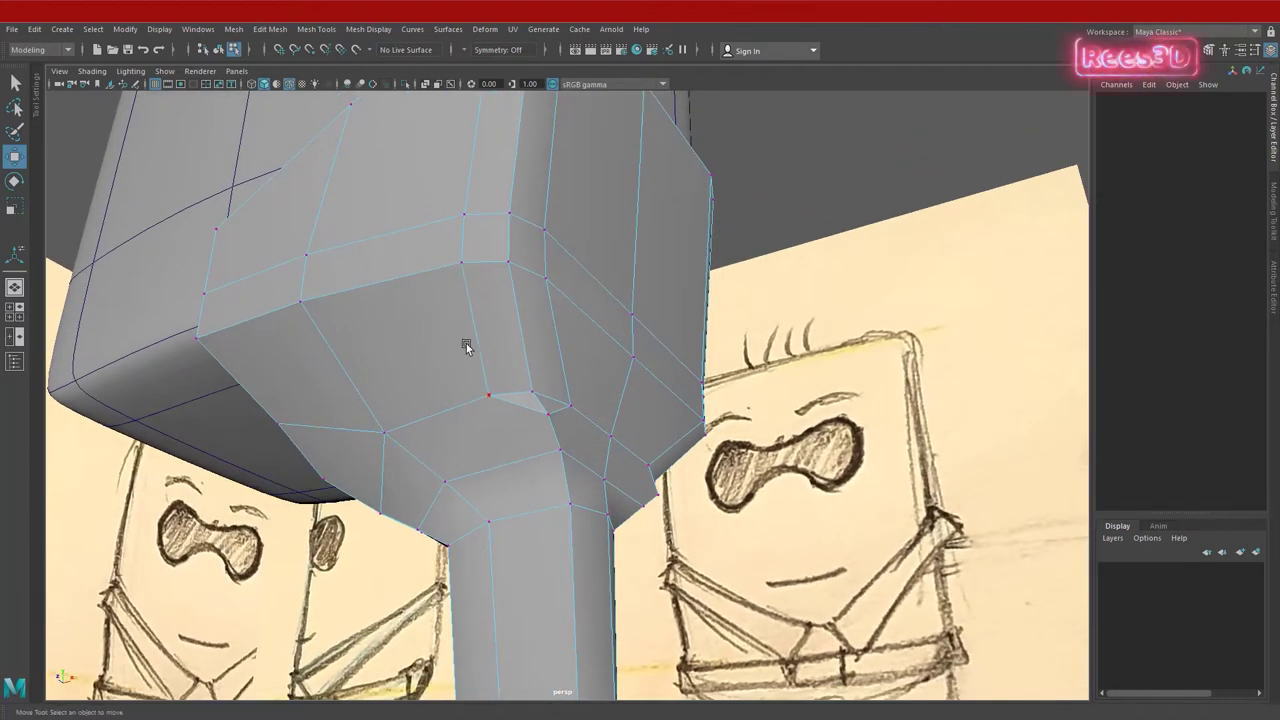
Cut a diagonal edge with Multi-Cut from each outer bevel corner vertex down to the neighbouring vertex of the ring below.
right_drag(466, 346, 391, 357)
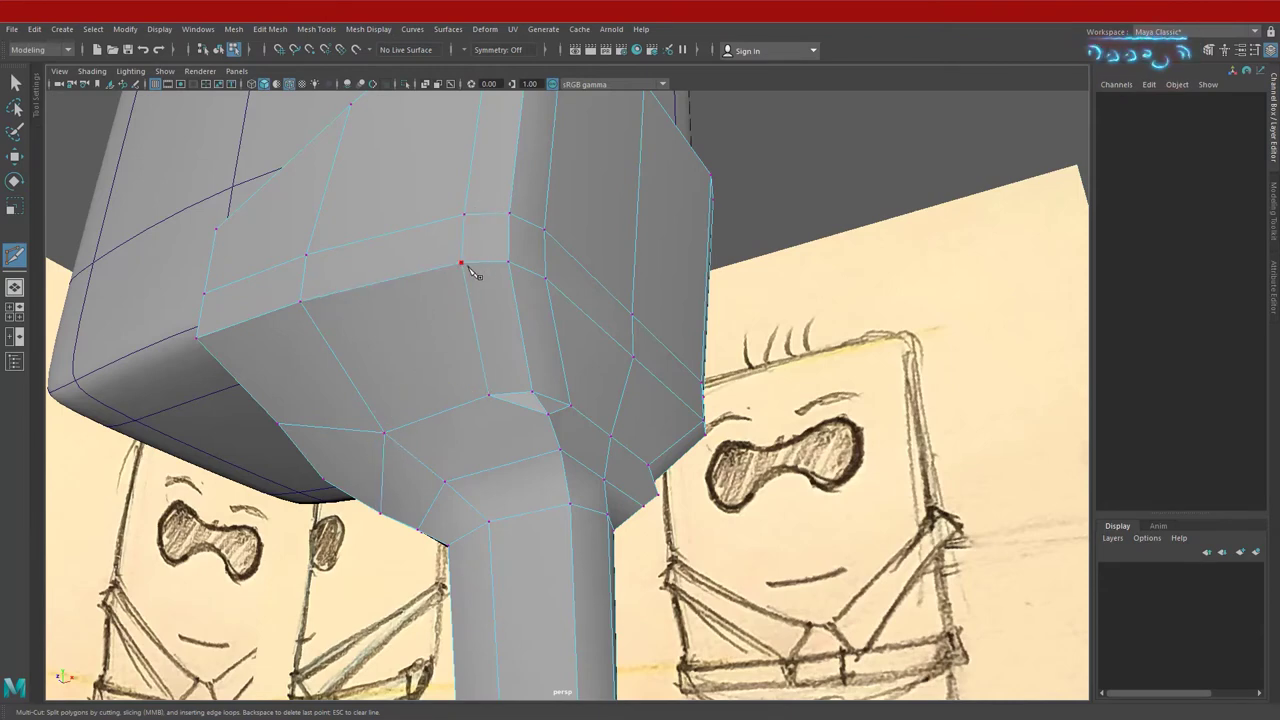
click(461, 264)
click(548, 281)
key(w)
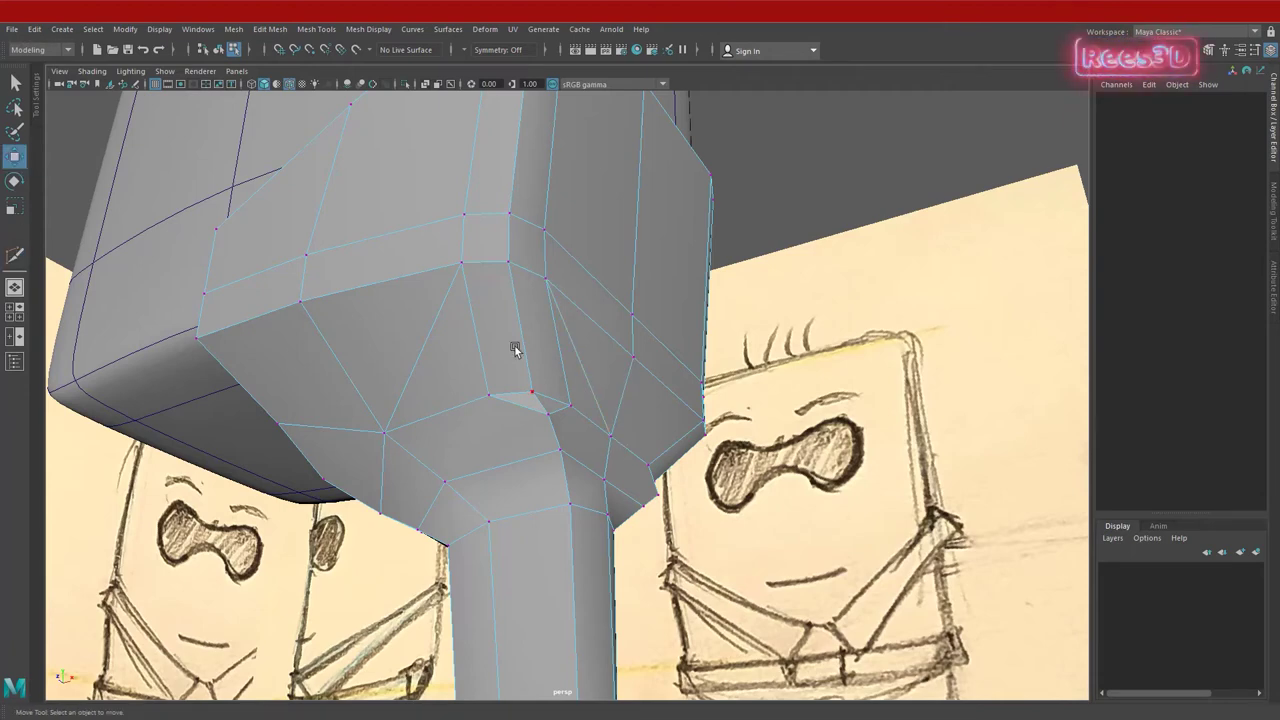
Delete the two steep bevel edges on either side of the corner's centre edge.
right_drag(514, 341, 496, 304)
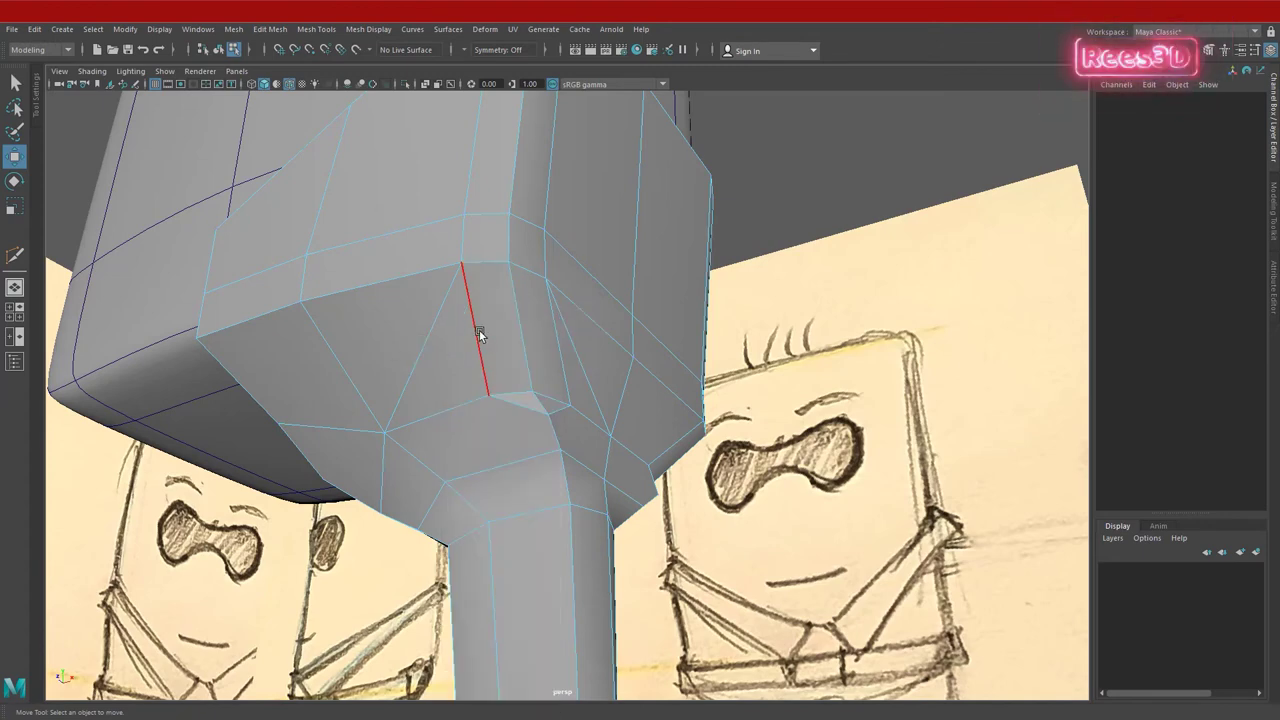
click(479, 334)
key(Delete)
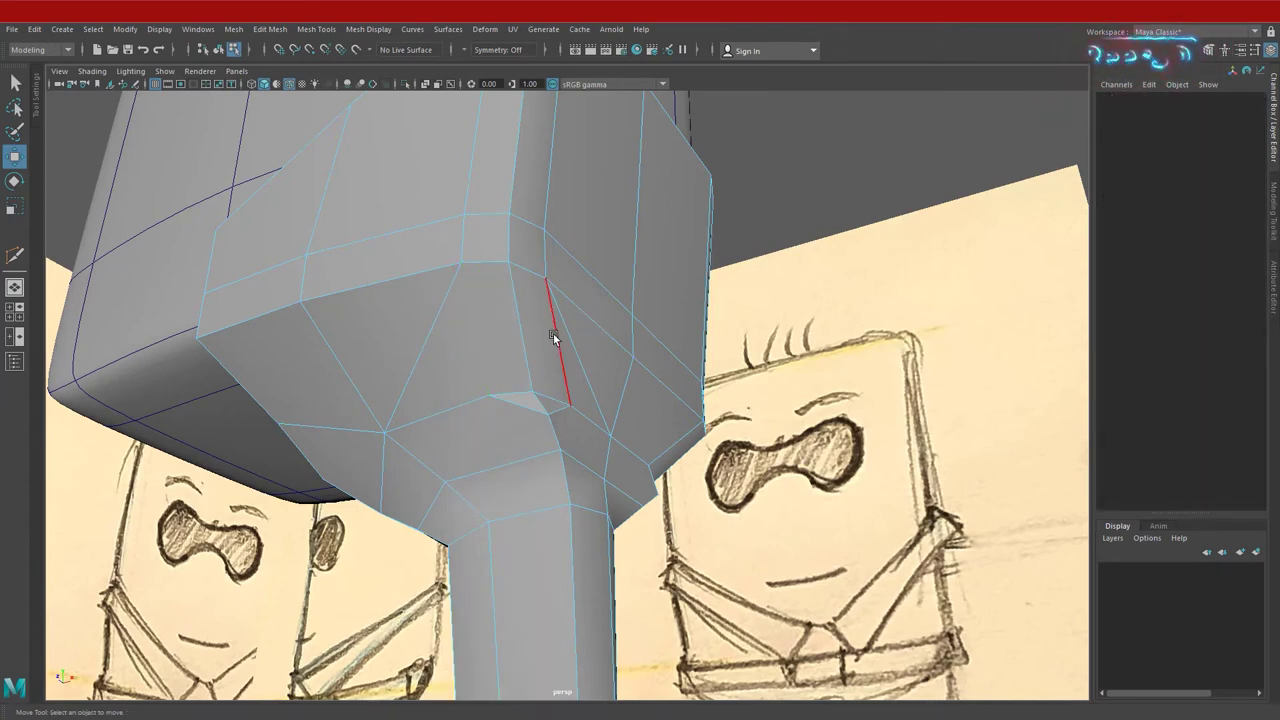
Try moving the side vertex of the small pinched corner face toward the corner's centre edge.
alt+drag(593, 466, 454, 480)
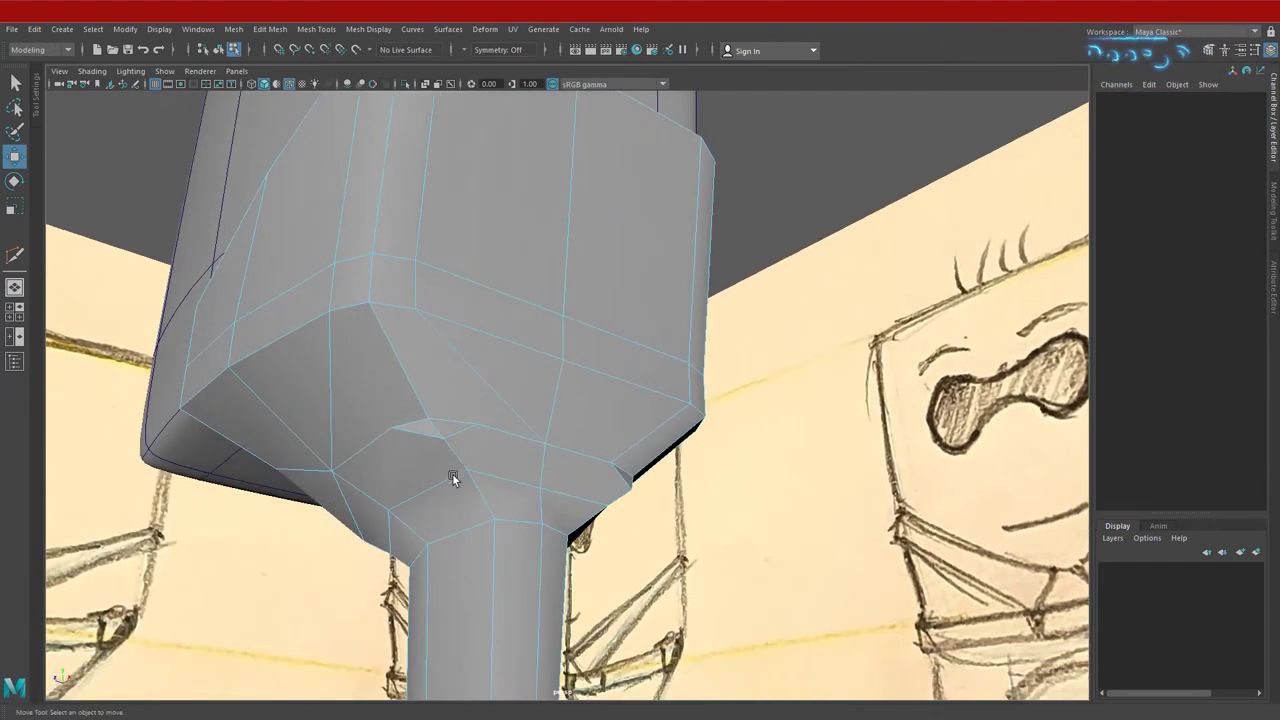
alt+right_drag(454, 480, 556, 478)
alt+middle_drag(489, 476, 533, 439)
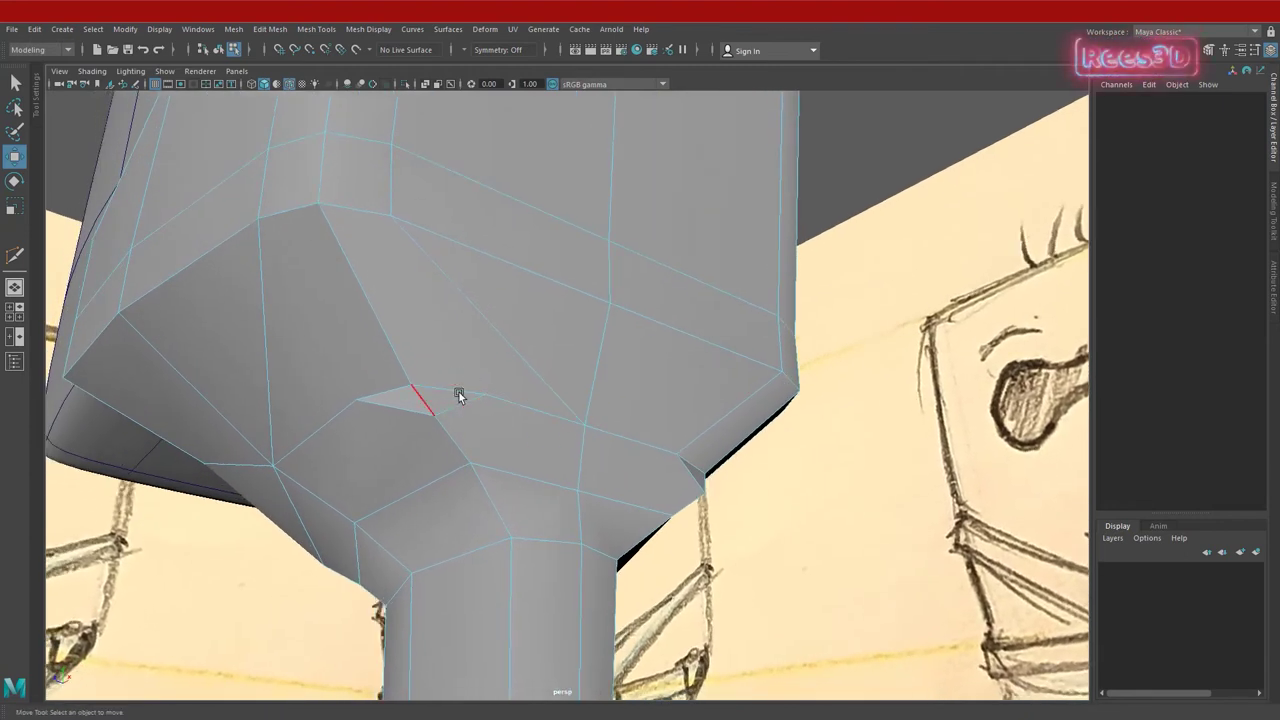
right_drag(483, 339, 432, 348)
click(345, 375)
middle_drag(337, 366, 428, 401)
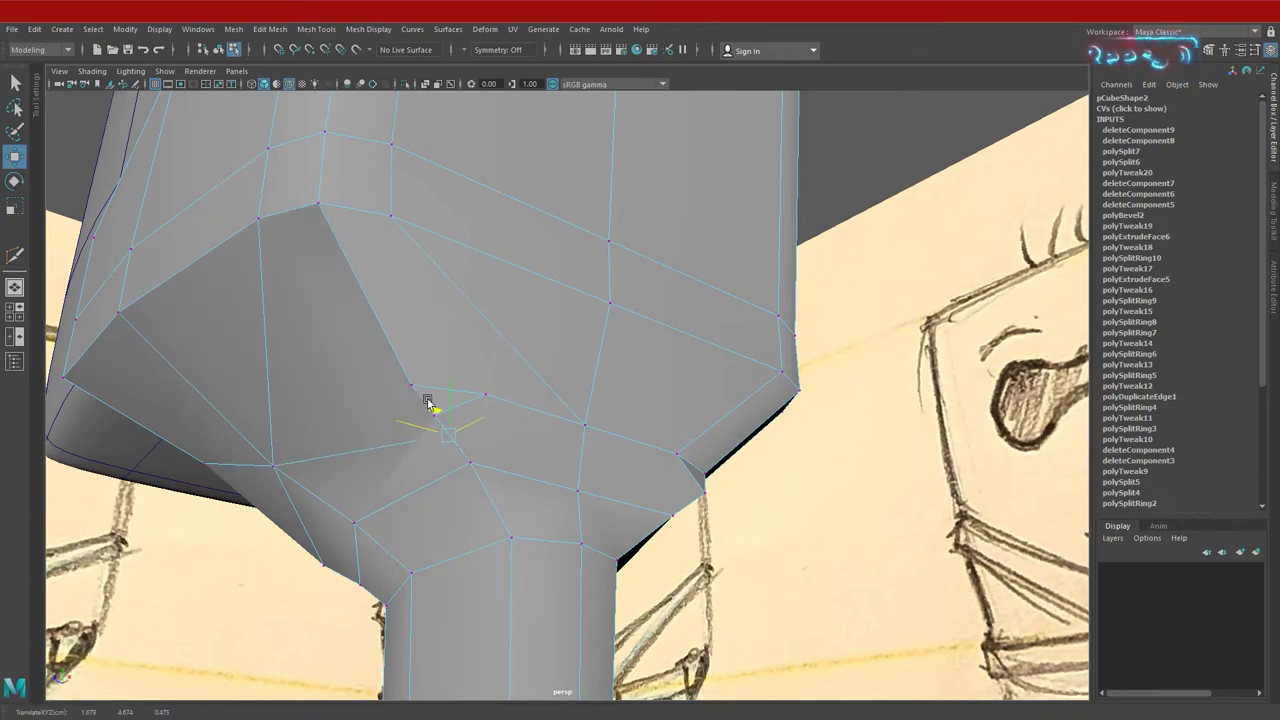
key(ctrl+z)
Merge the four vertices of the small pinched corner face using a distance threshold of 1.
drag(497, 365, 440, 387)
drag(318, 415, 320, 412)
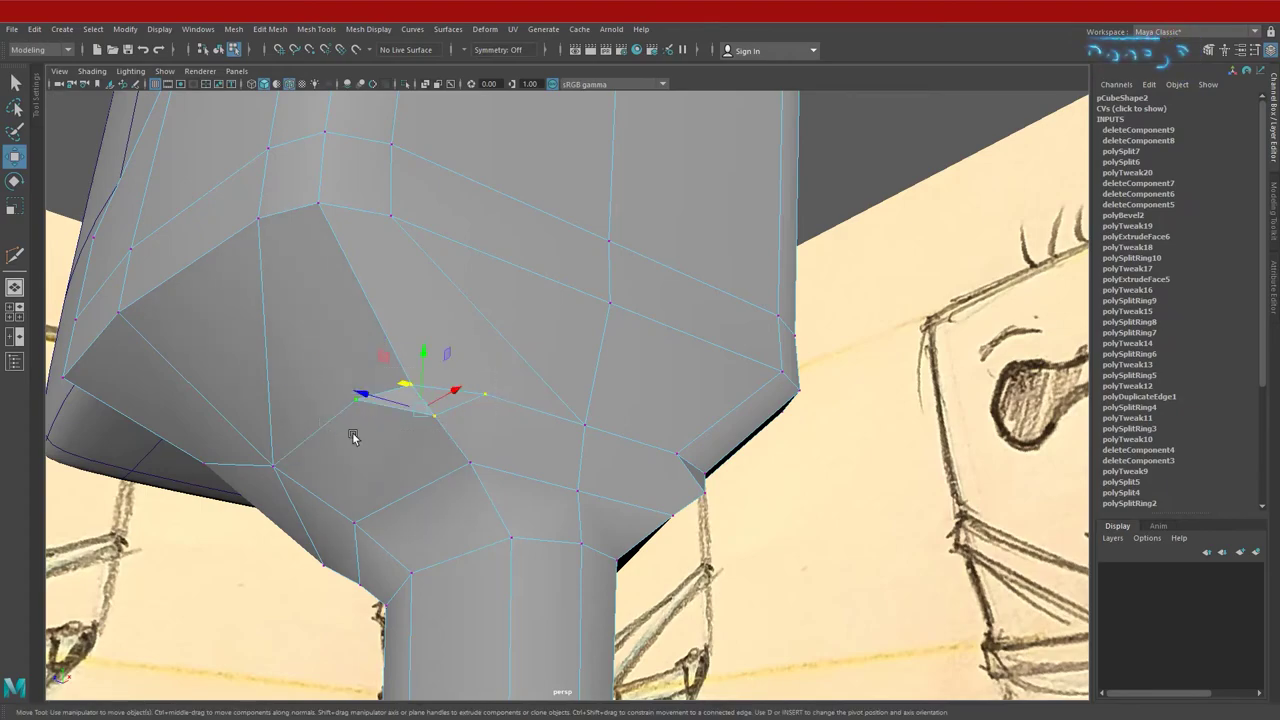
key(4)
mouse_move(399, 429)
alt+mouse_down()
mouse_move(337, 477)
mouse_move(551, 491)
mouse_move(569, 474)
mouse_move(551, 471)
alt+mouse_up()
key(5)
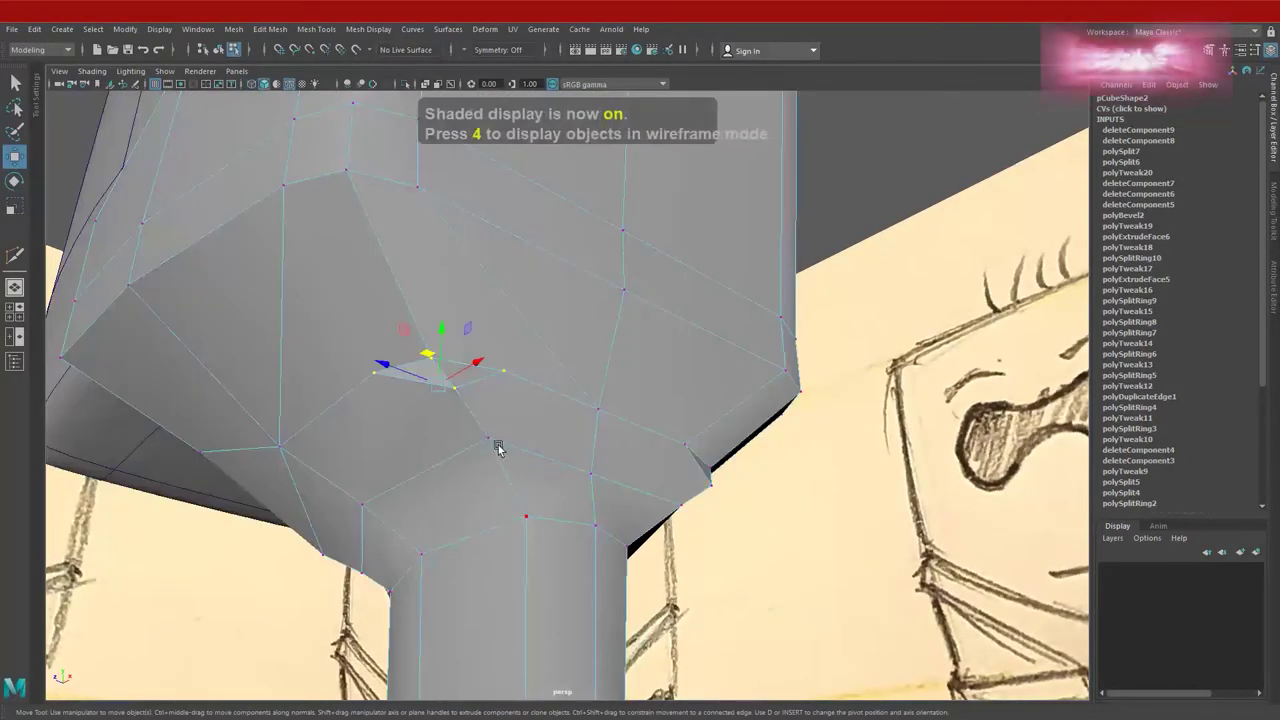
shift+right_drag(440, 394, 500, 329)
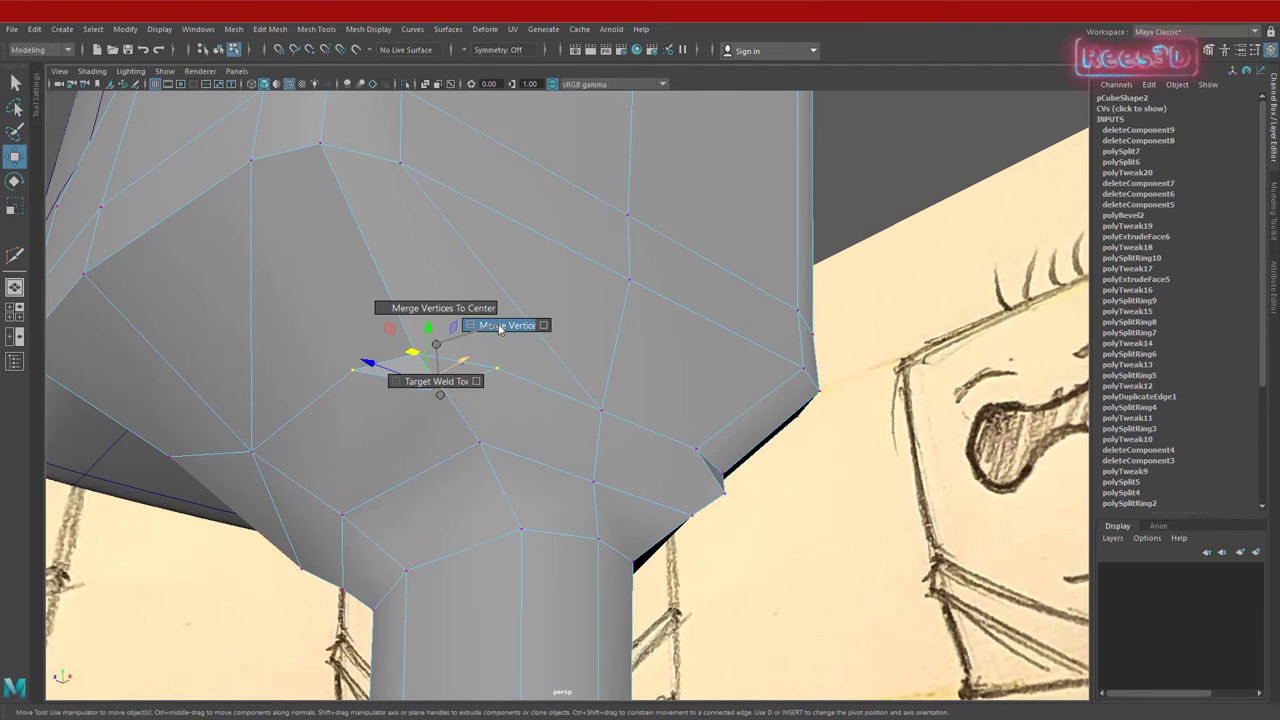
mouse_move(484, 325)
shift+right_down()
mouse_move(457, 313)
mouse_move(493, 341)
shift+right_up()
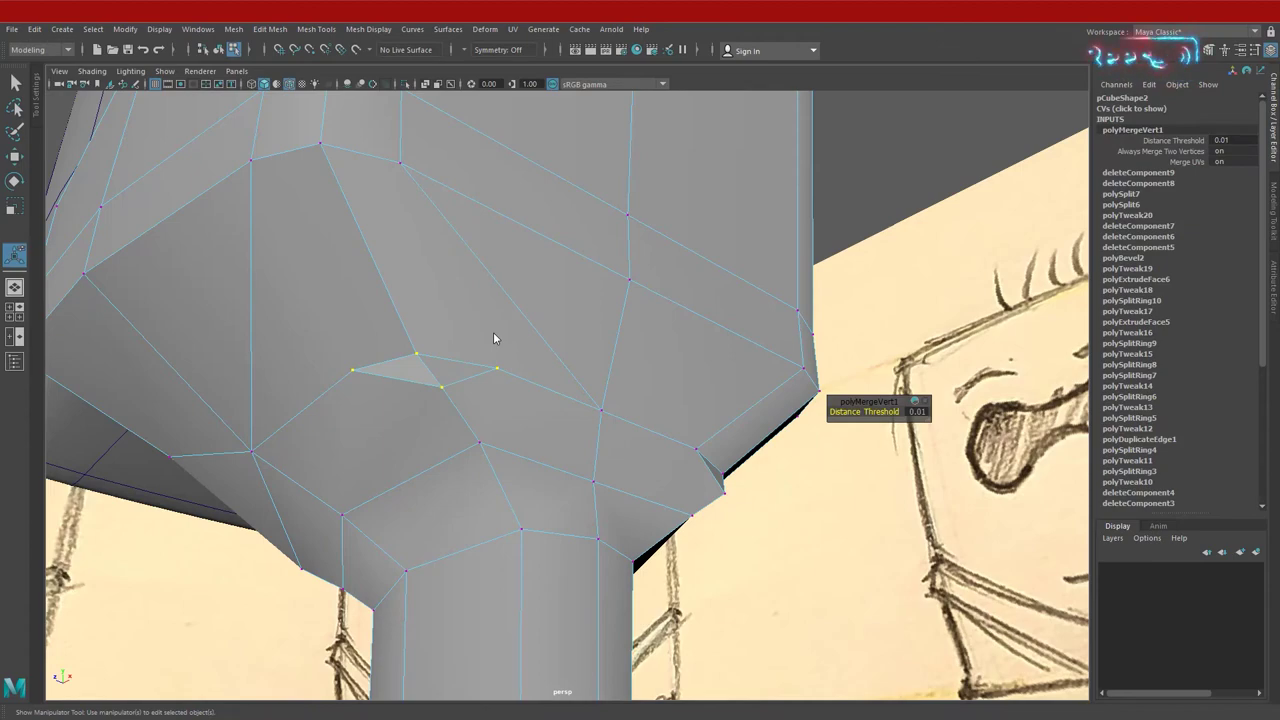
drag(877, 411, 903, 411)
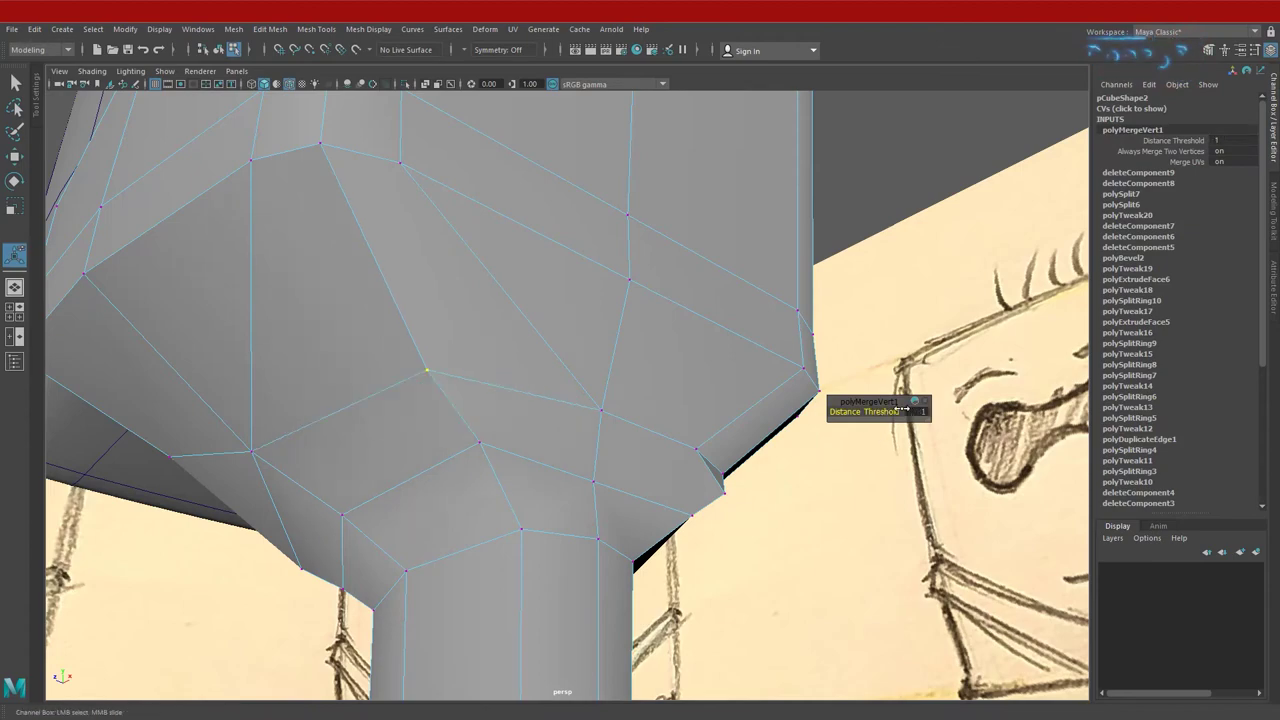
Cut an edge with Multi-Cut from midway down the edge beside the corner across to the waist section's inner border.
mouse_move(679, 534)
alt+mouse_down()
mouse_move(514, 457)
mouse_move(554, 474)
mouse_move(540, 486)
mouse_move(493, 435)
alt+mouse_up()
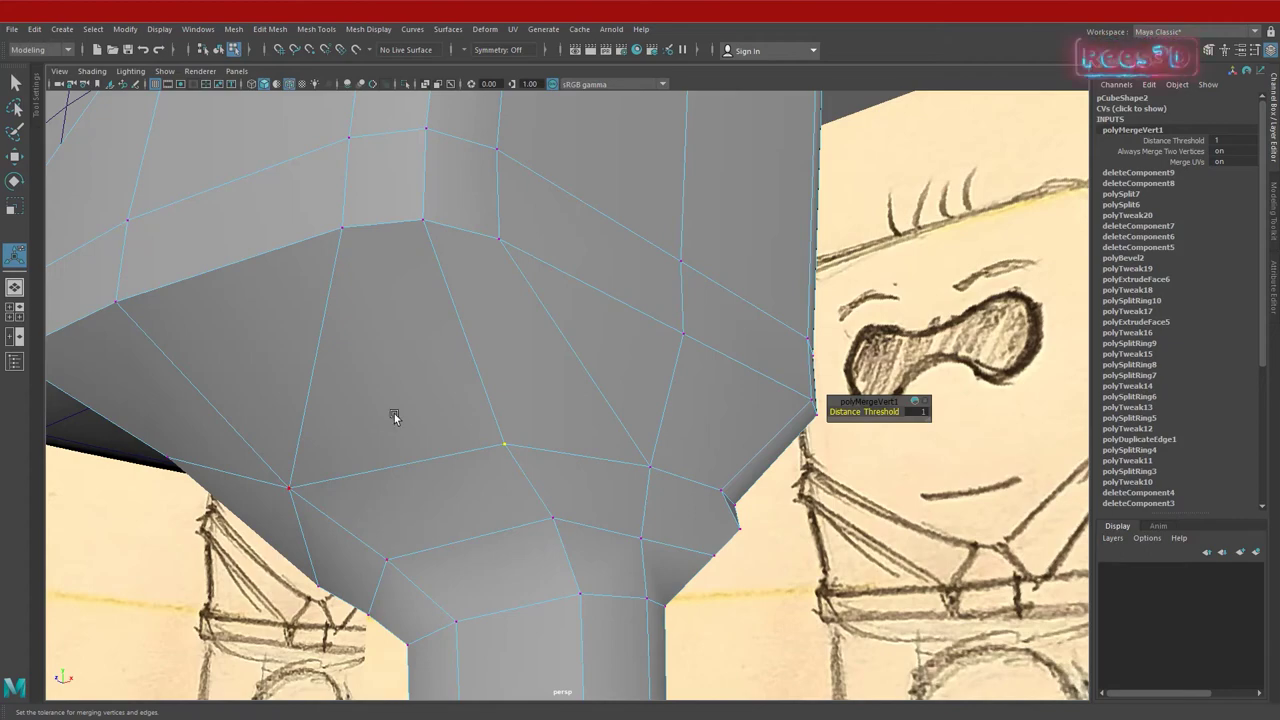
alt+drag(394, 415, 520, 374)
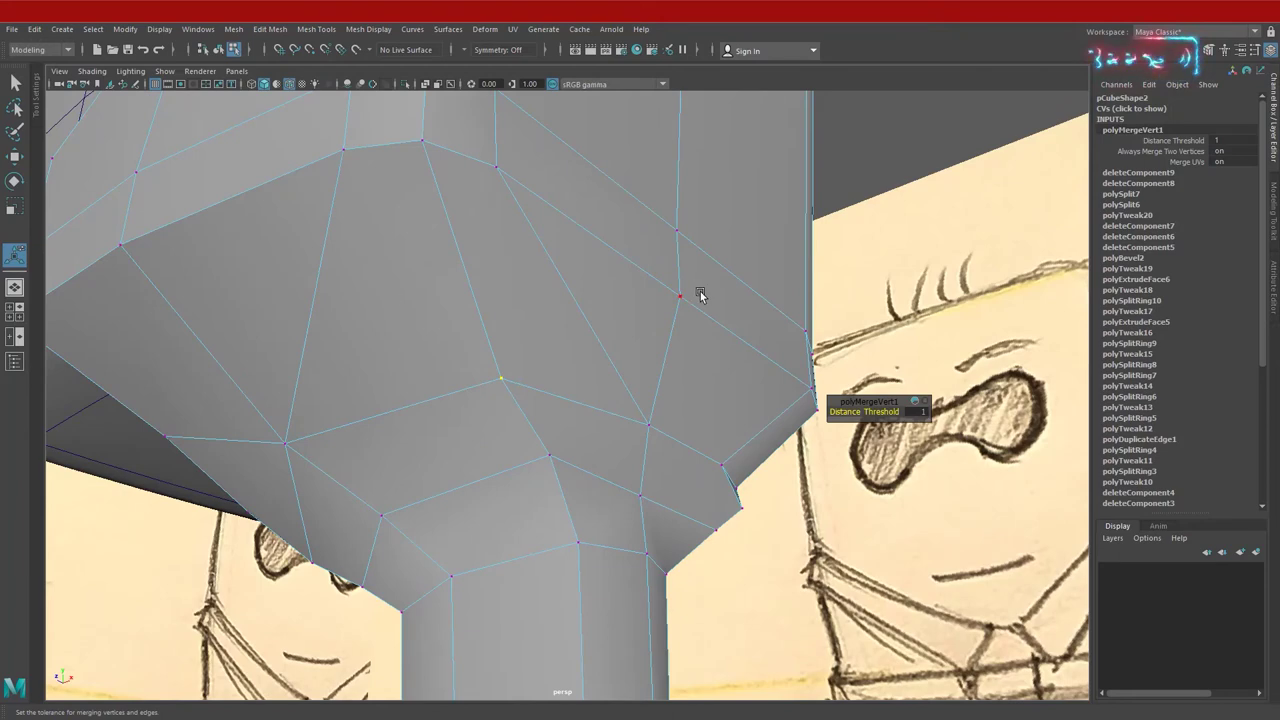
alt+drag(331, 418, 388, 413)
alt+drag(604, 304, 454, 346)
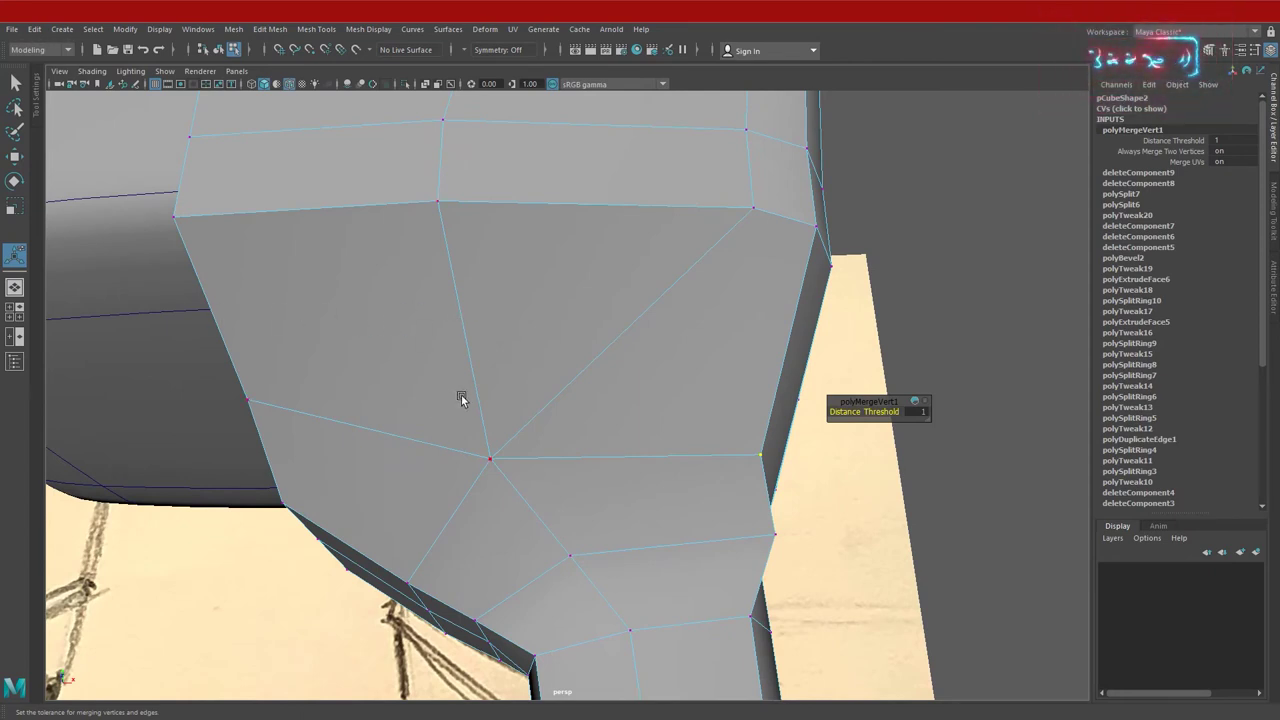
right_drag(461, 395, 457, 422)
shift+right_drag(471, 333, 399, 346)
click(437, 202)
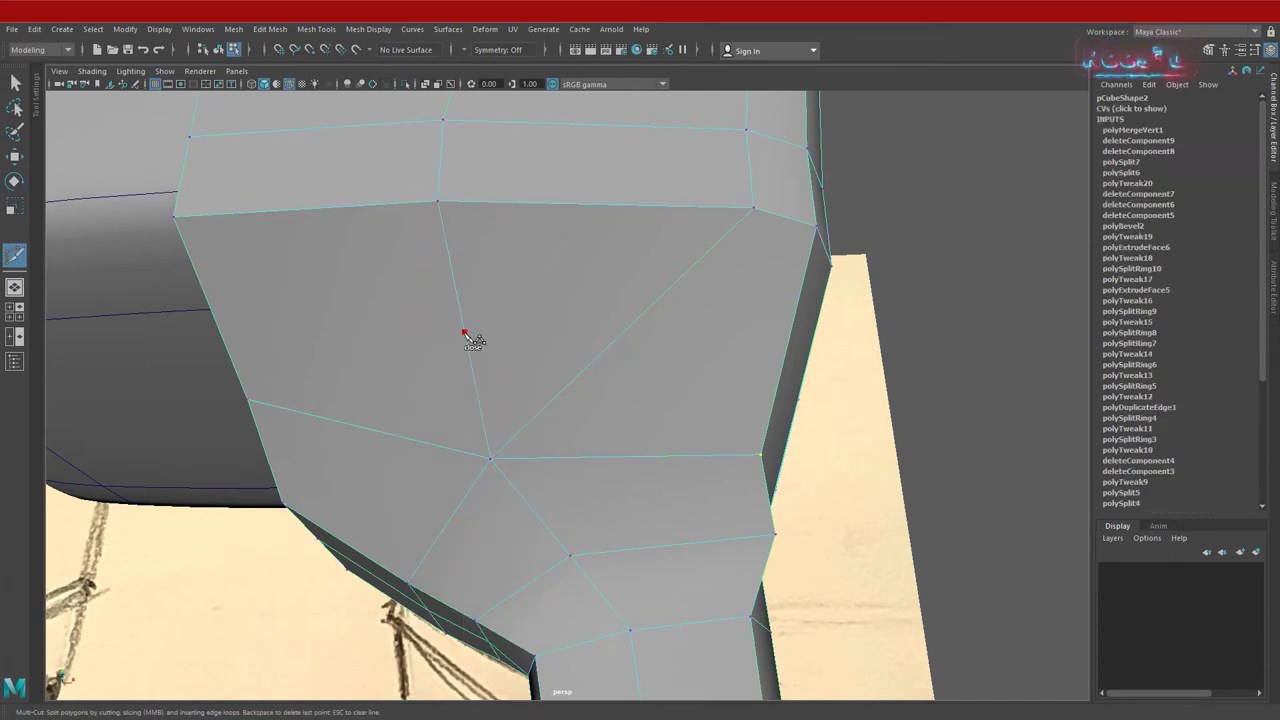
click(464, 332)
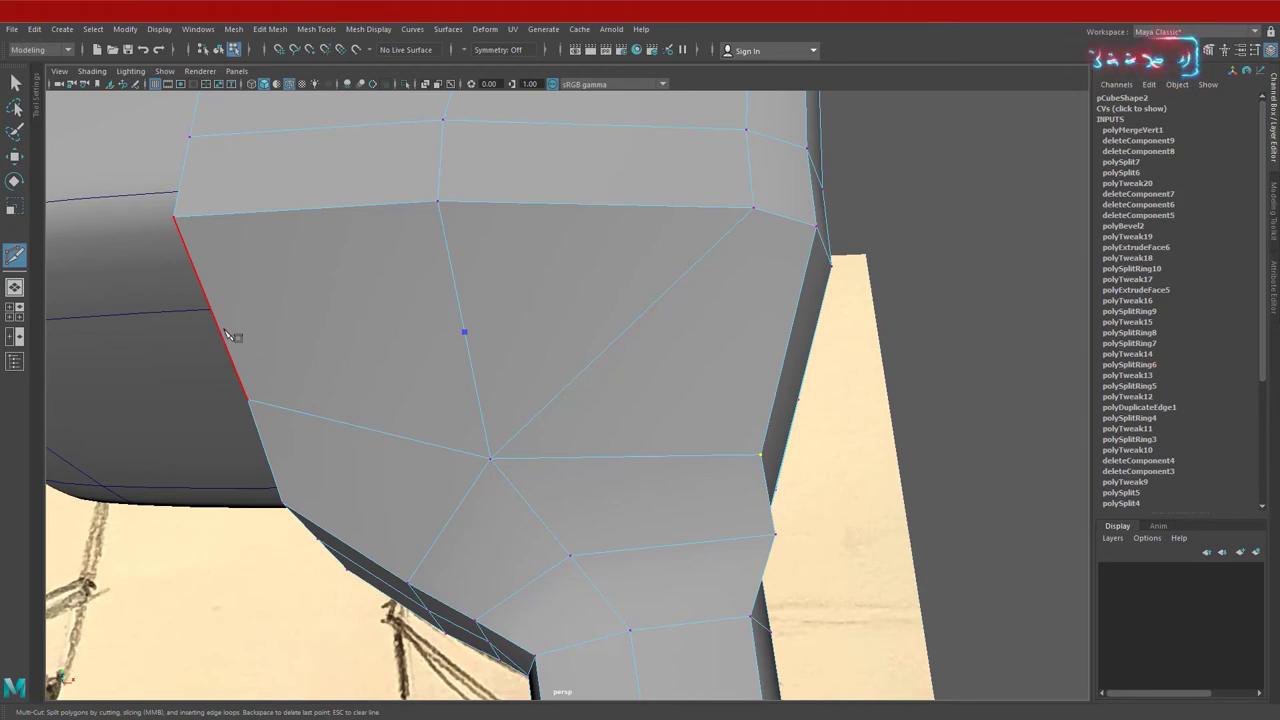
alt+right_drag(562, 486, 393, 472)
alt+drag(402, 448, 432, 410)
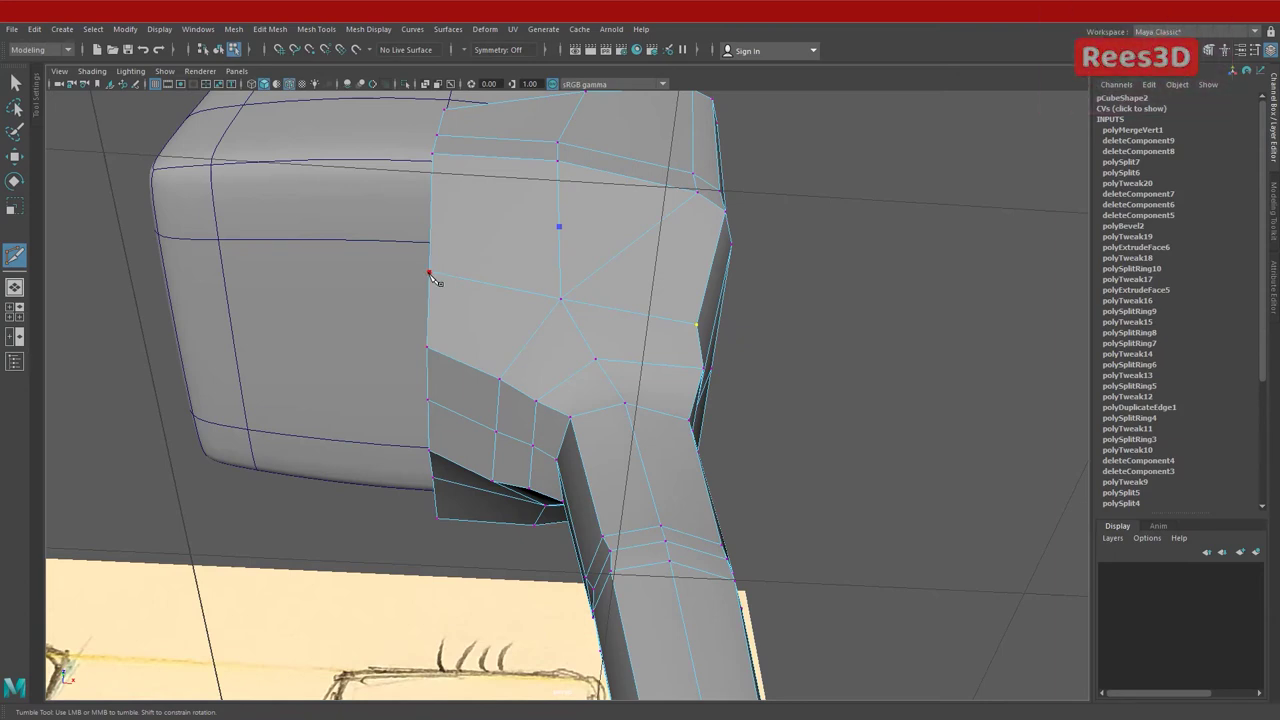
right_click(424, 220)
Move the new vertex at the middle of the split edge inward toward the body's centre.
alt+drag(540, 263, 546, 305)
key(w)
click(517, 309)
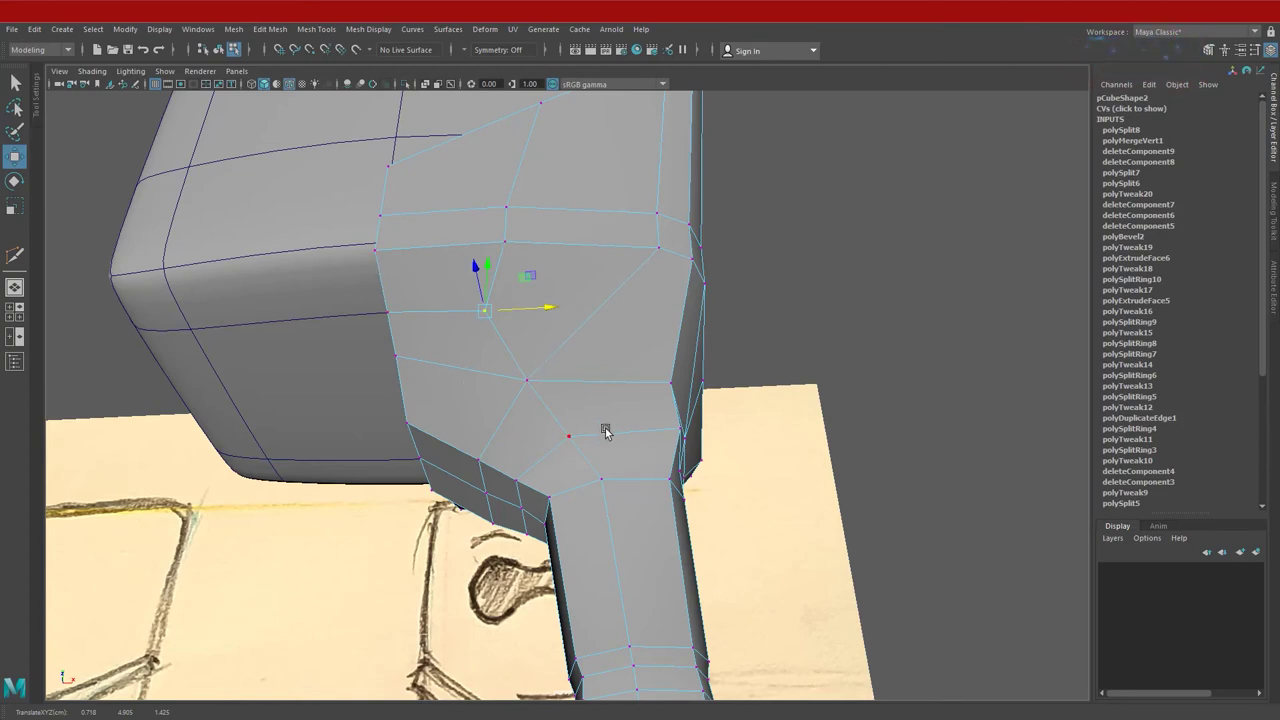
Examine the trouser corner and leg transition in the smoothed object preview from several sides.
alt+drag(605, 431, 566, 406)
right_drag(566, 406, 598, 368)
alt+drag(573, 407, 696, 292)
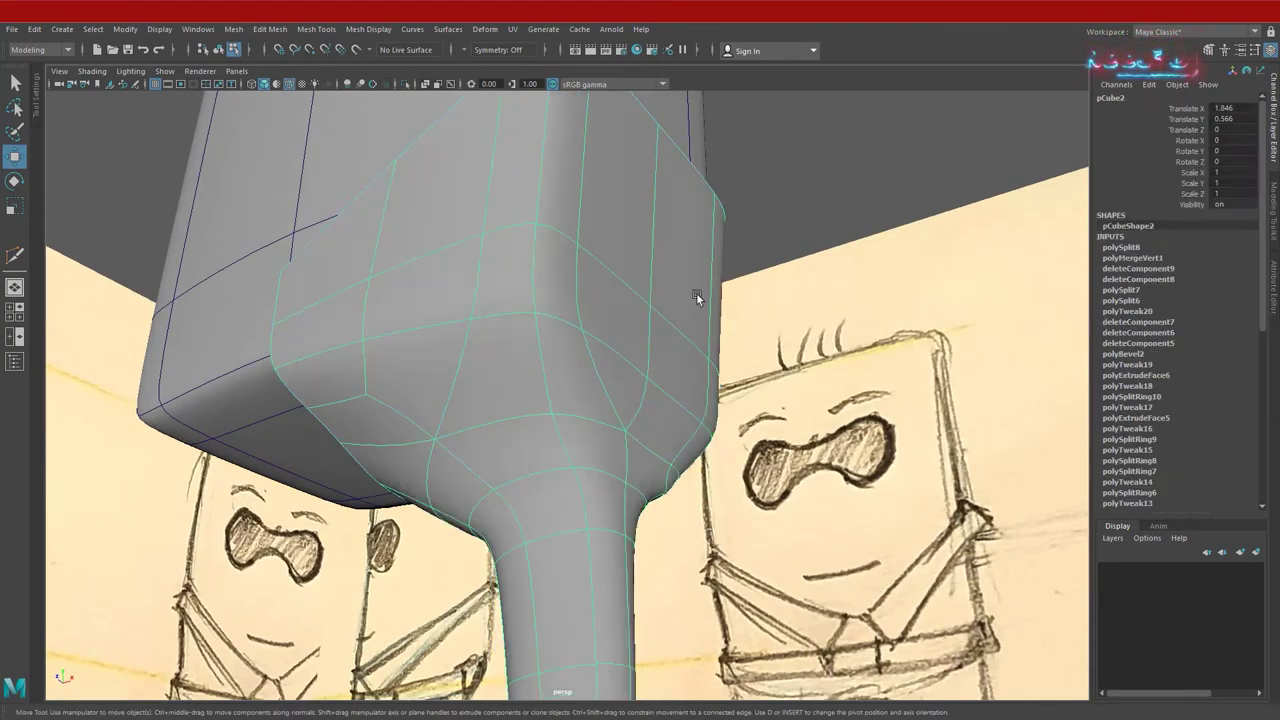
click(782, 197)
mouse_move(782, 197)
alt+mouse_down()
mouse_move(538, 435)
mouse_move(654, 454)
mouse_move(457, 449)
mouse_move(486, 423)
mouse_move(463, 431)
mouse_move(517, 412)
mouse_move(521, 372)
alt+mouse_up()
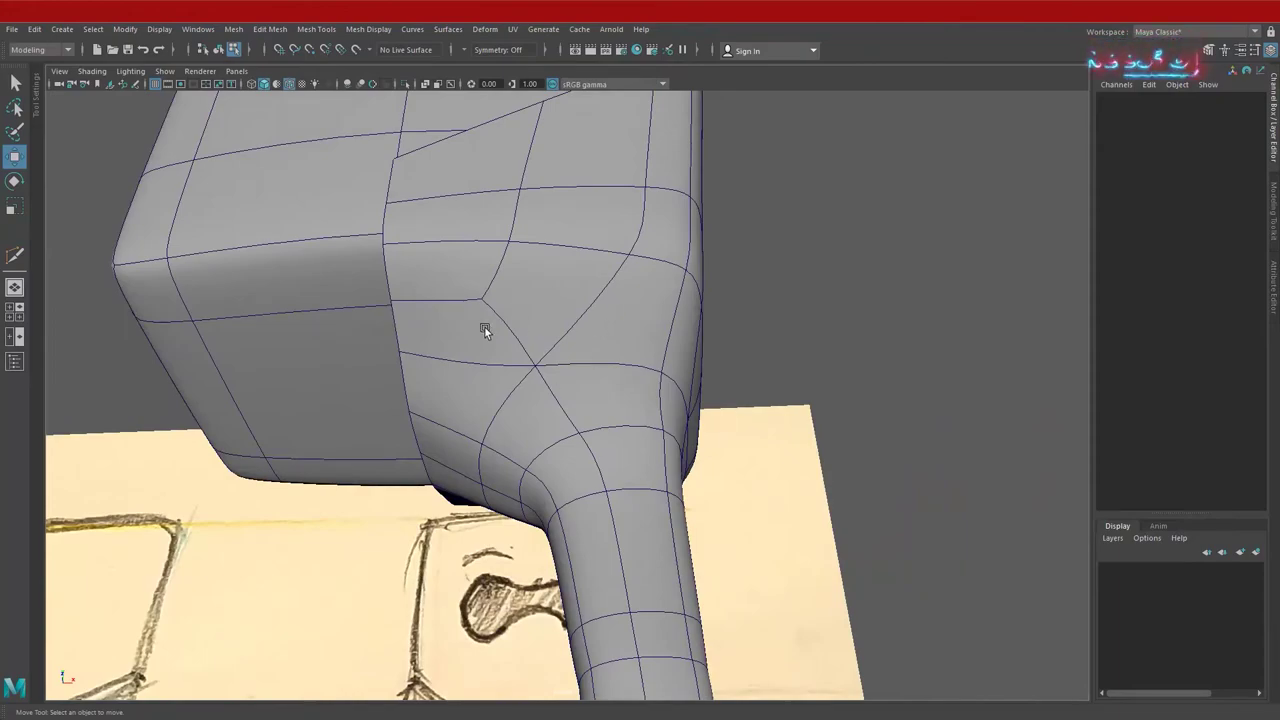
mouse_move(529, 465)
alt+mouse_down()
mouse_move(383, 486)
mouse_move(351, 476)
mouse_move(620, 410)
alt+mouse_up()
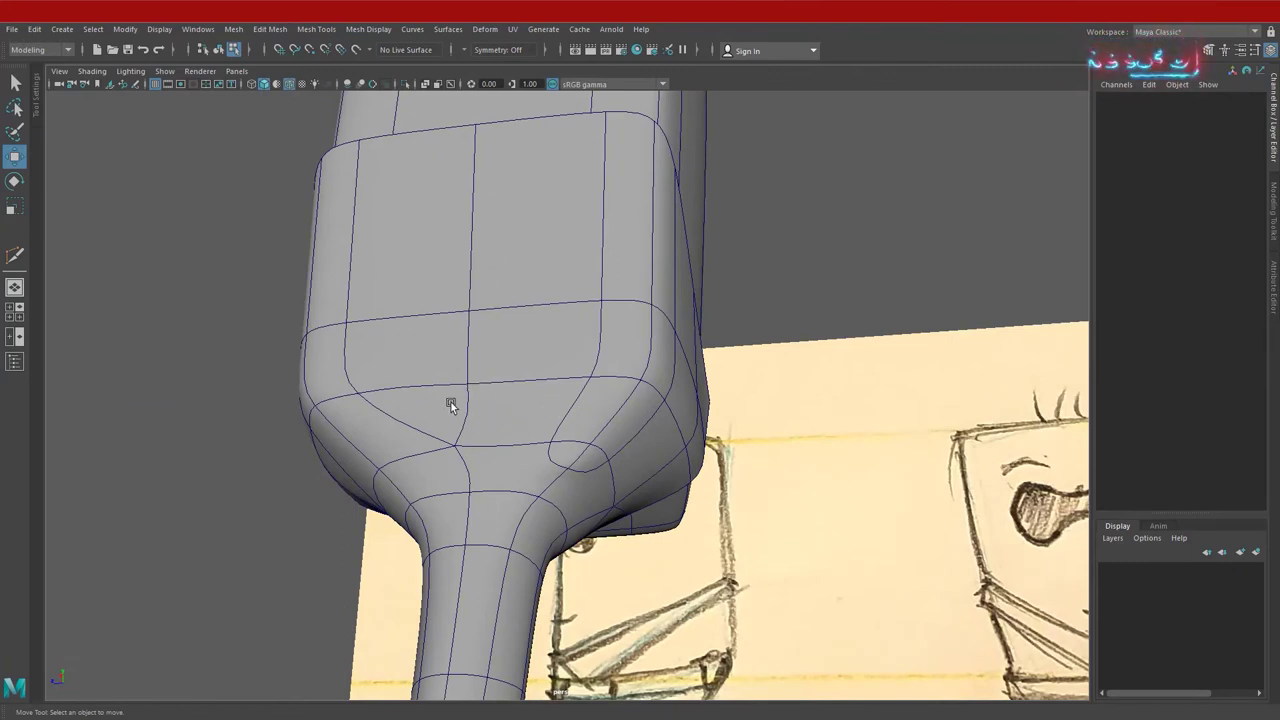
Cut an edge with Multi-Cut on each side of the pinched corner, from the upper border vertex down to the nearby junction vertex.
key(F9)
key(1)
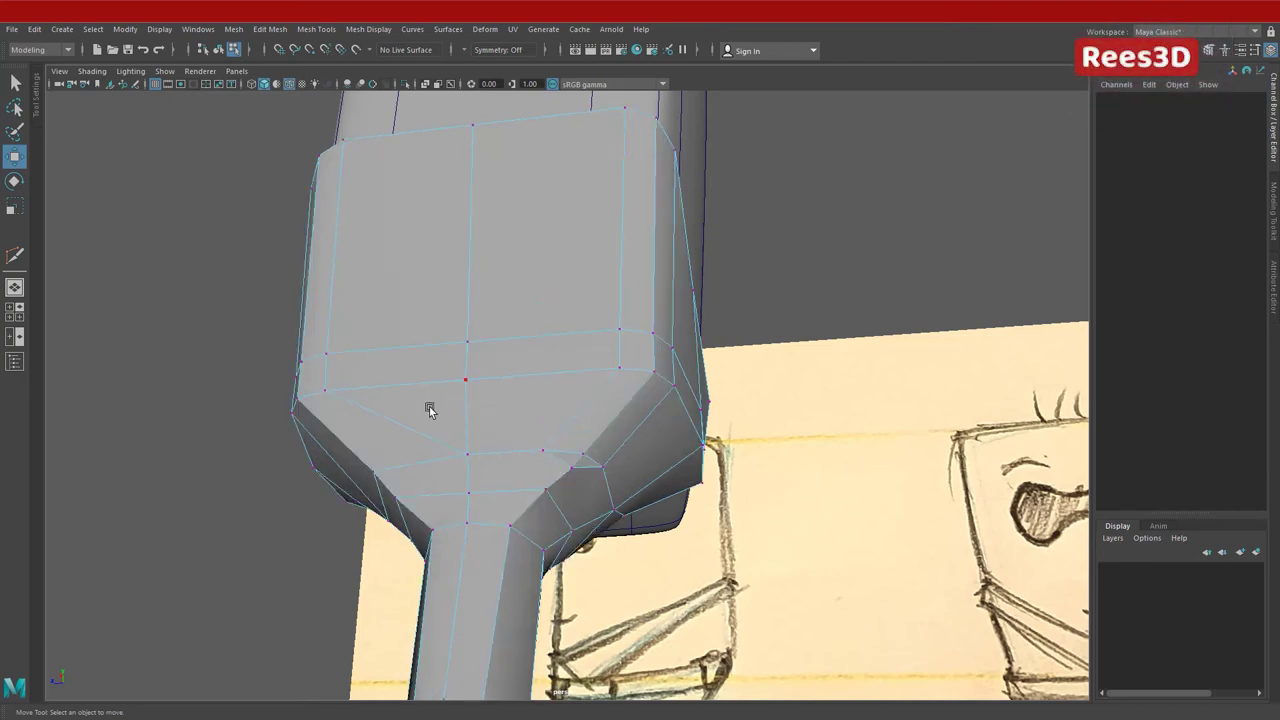
alt+drag(454, 430, 589, 519)
shift+right_click(608, 353)
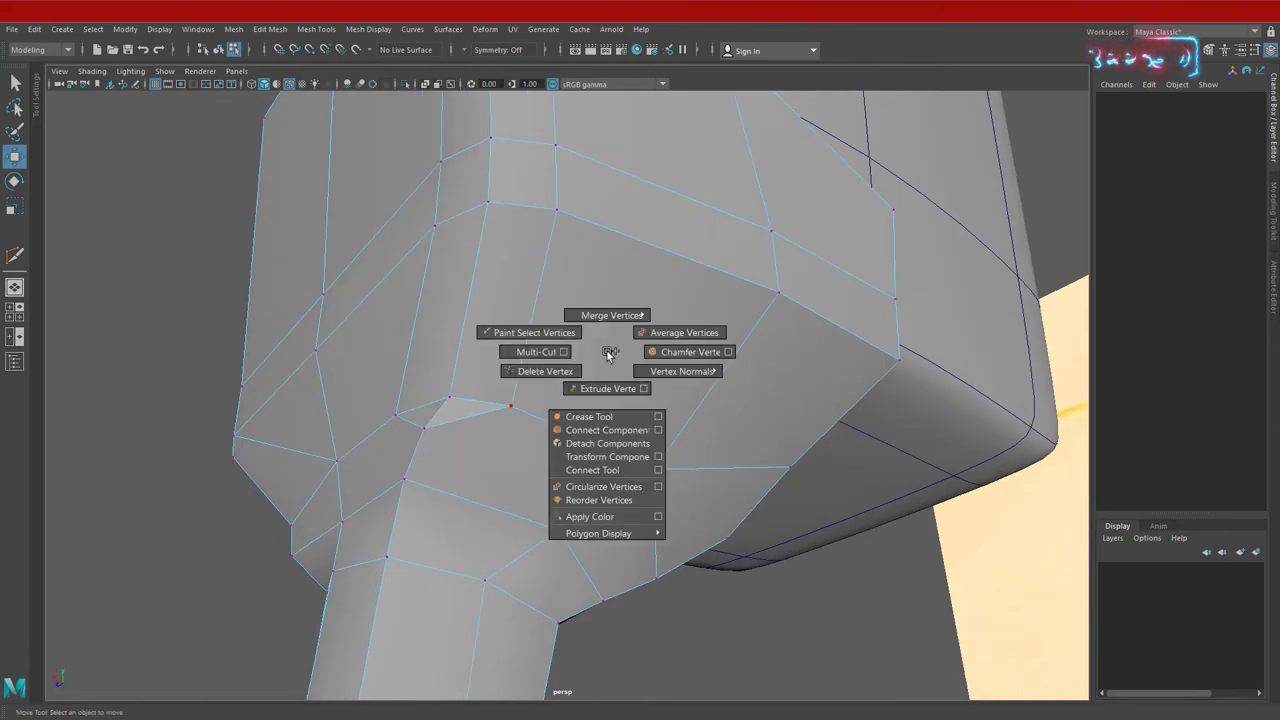
click(498, 360)
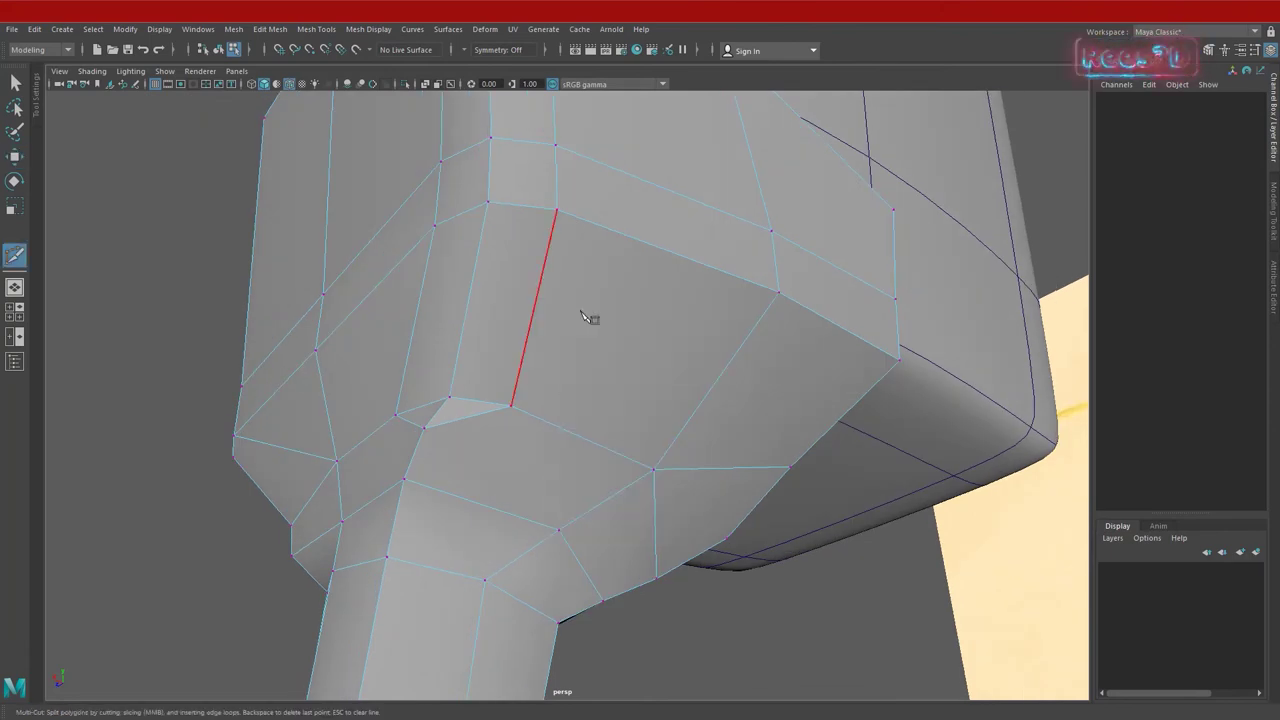
click(558, 211)
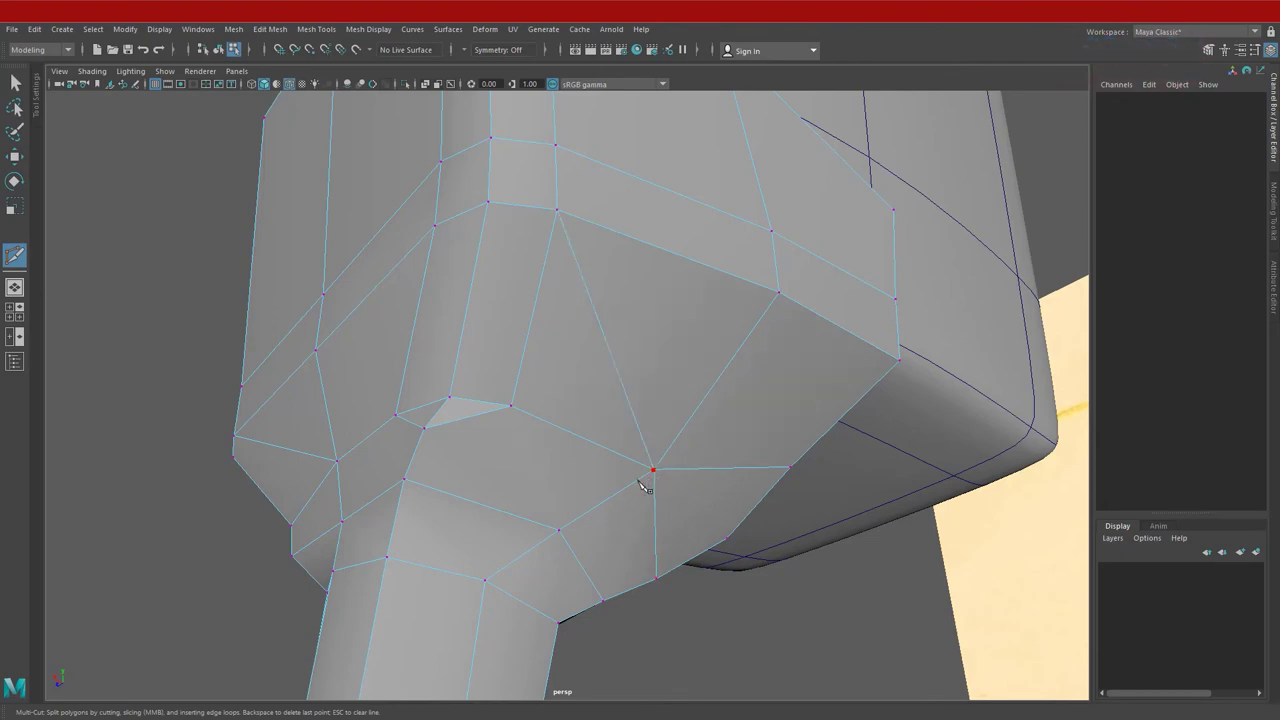
alt+drag(486, 461, 600, 257)
click(600, 223)
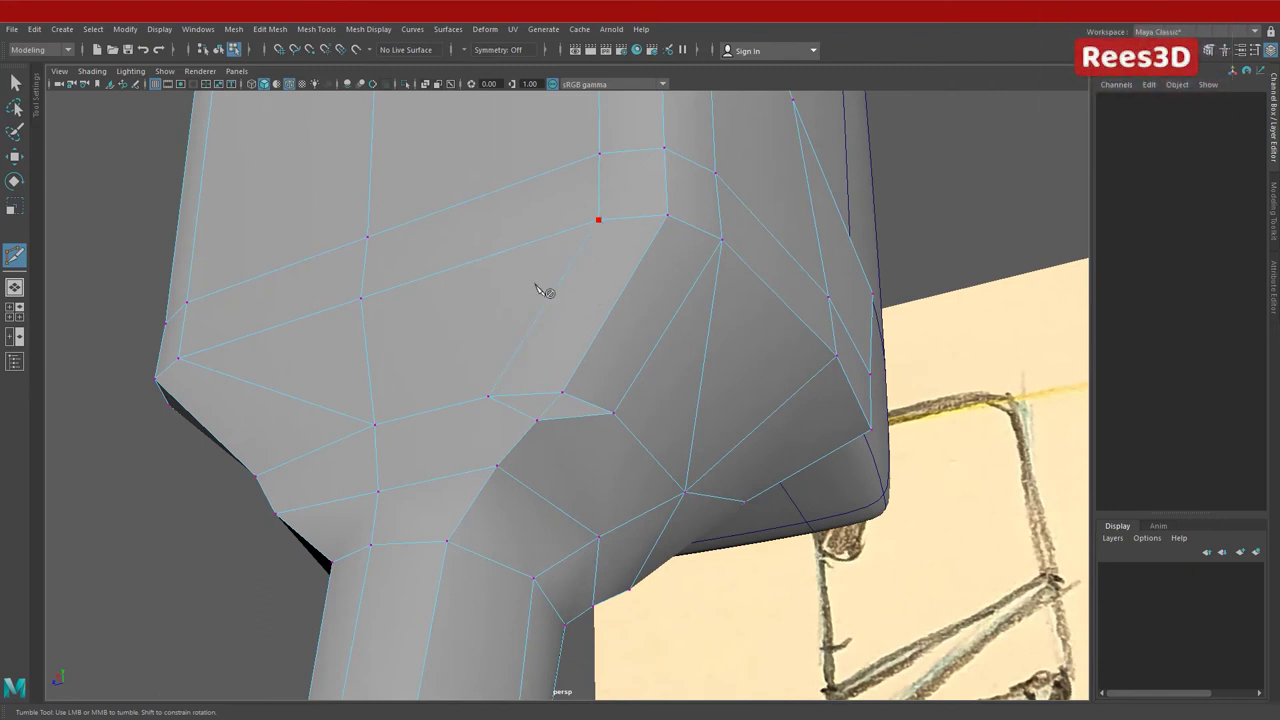
click(396, 434)
alt+drag(607, 470, 571, 471)
key(w)
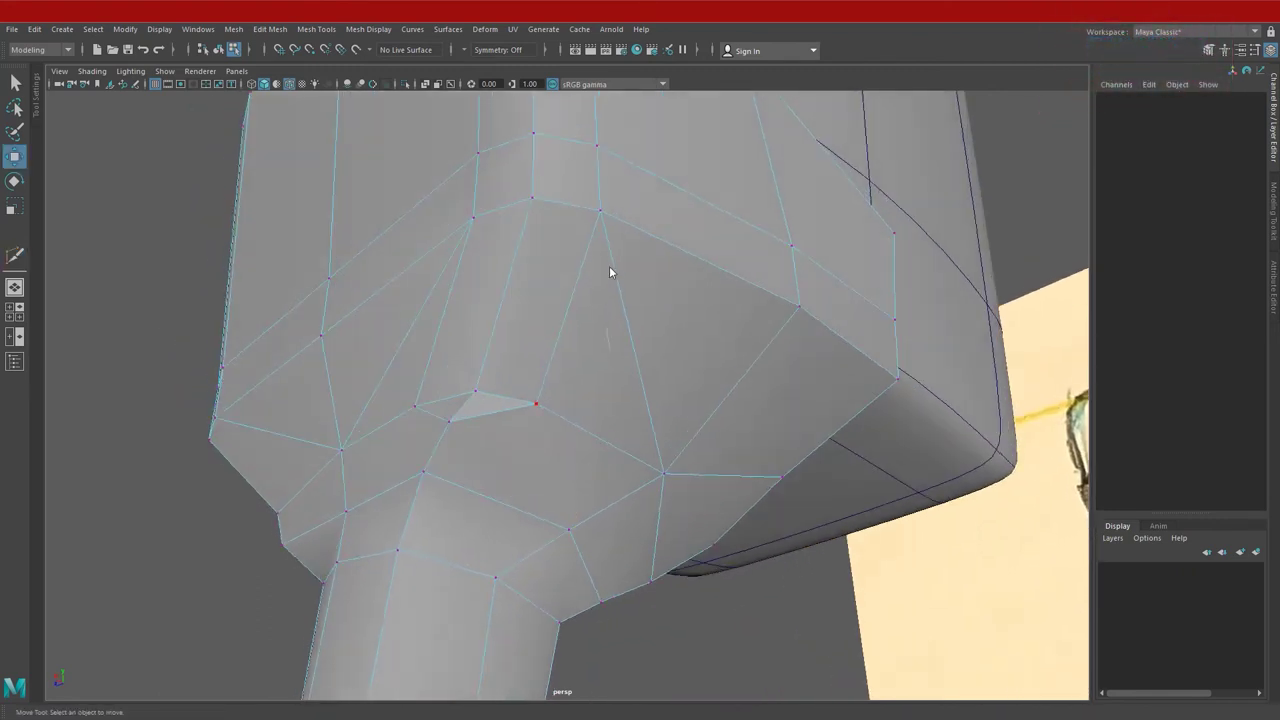
Delete the two old edges running from the upper border down to the small pinched corner face.
click(586, 287)
key(Delete)
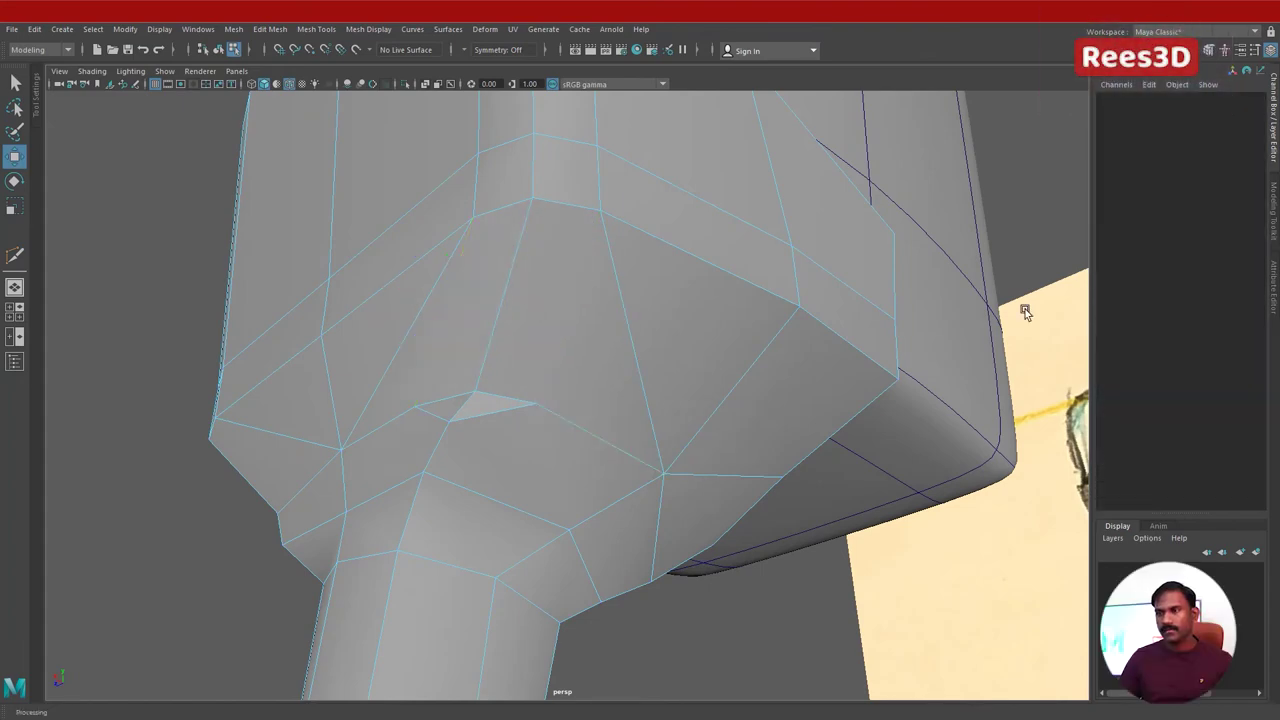
alt+drag(471, 417, 534, 374)
Merge the four vertices of the remaining small pinched corner face using a distance threshold of 1.
right_drag(539, 339, 492, 342)
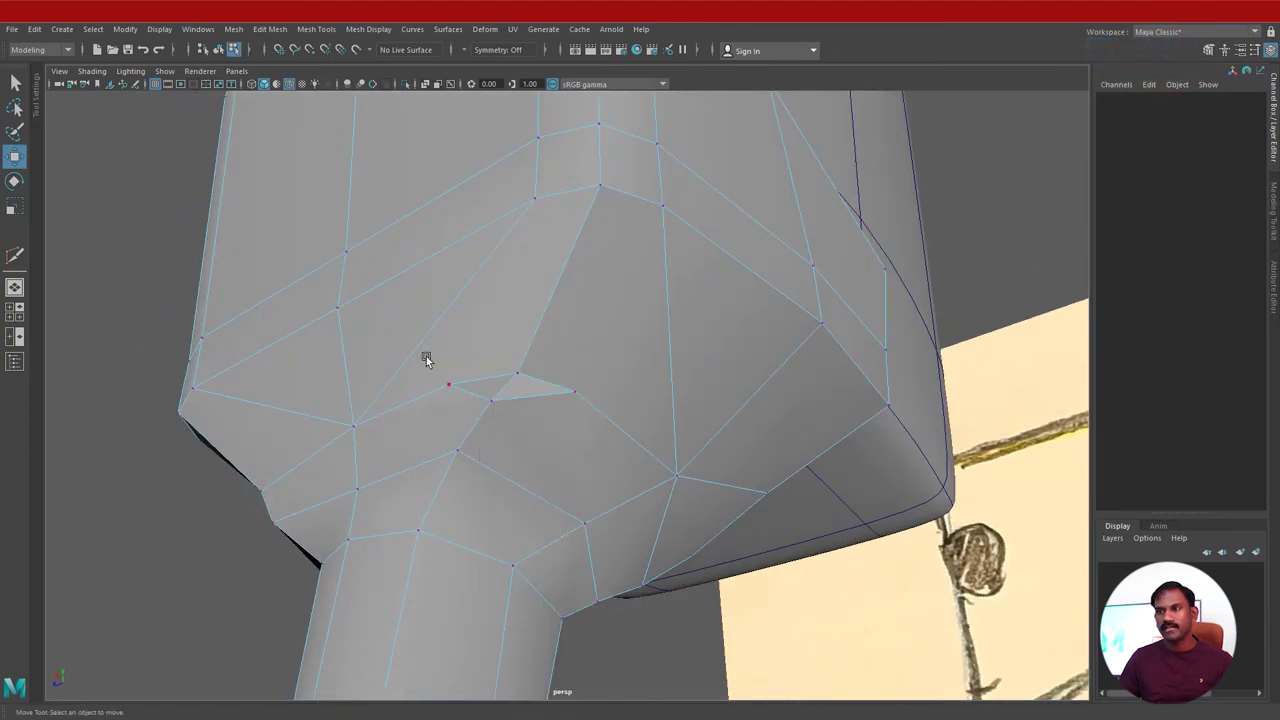
drag(561, 415, 596, 428)
shift+right_drag(636, 303, 680, 243)
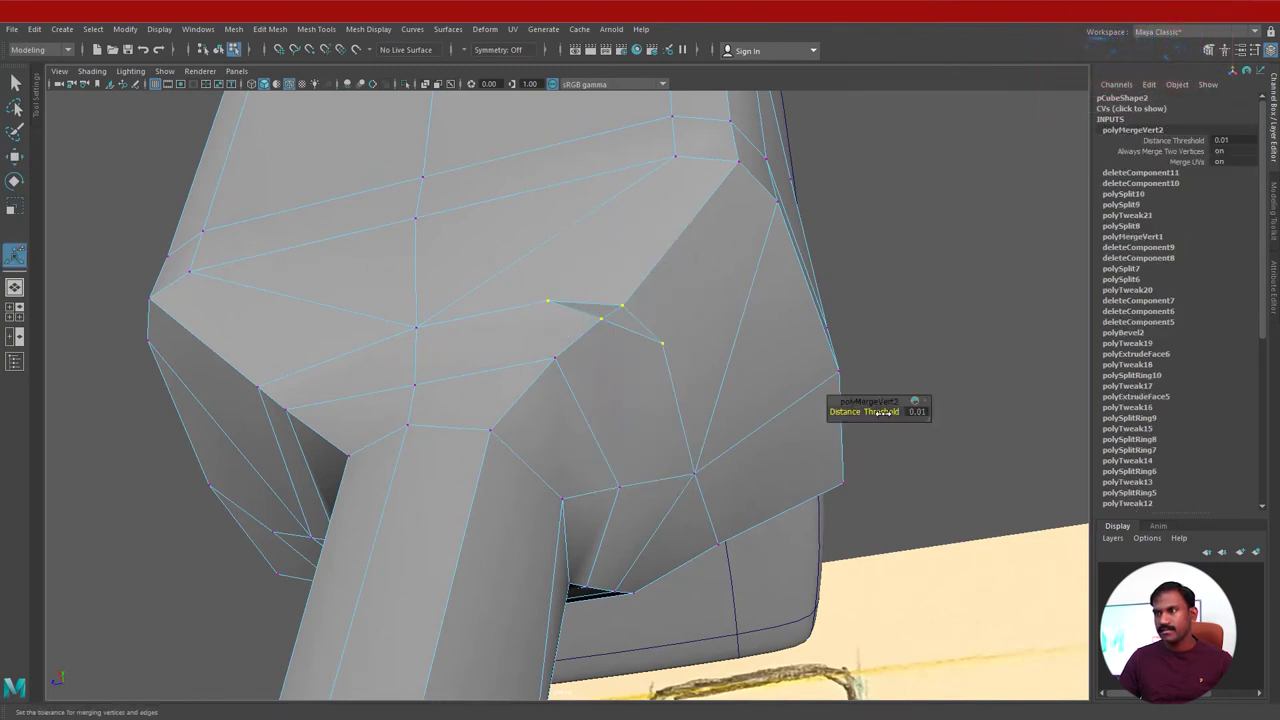
drag(880, 411, 897, 411)
alt+drag(797, 375, 517, 309)
key(w)
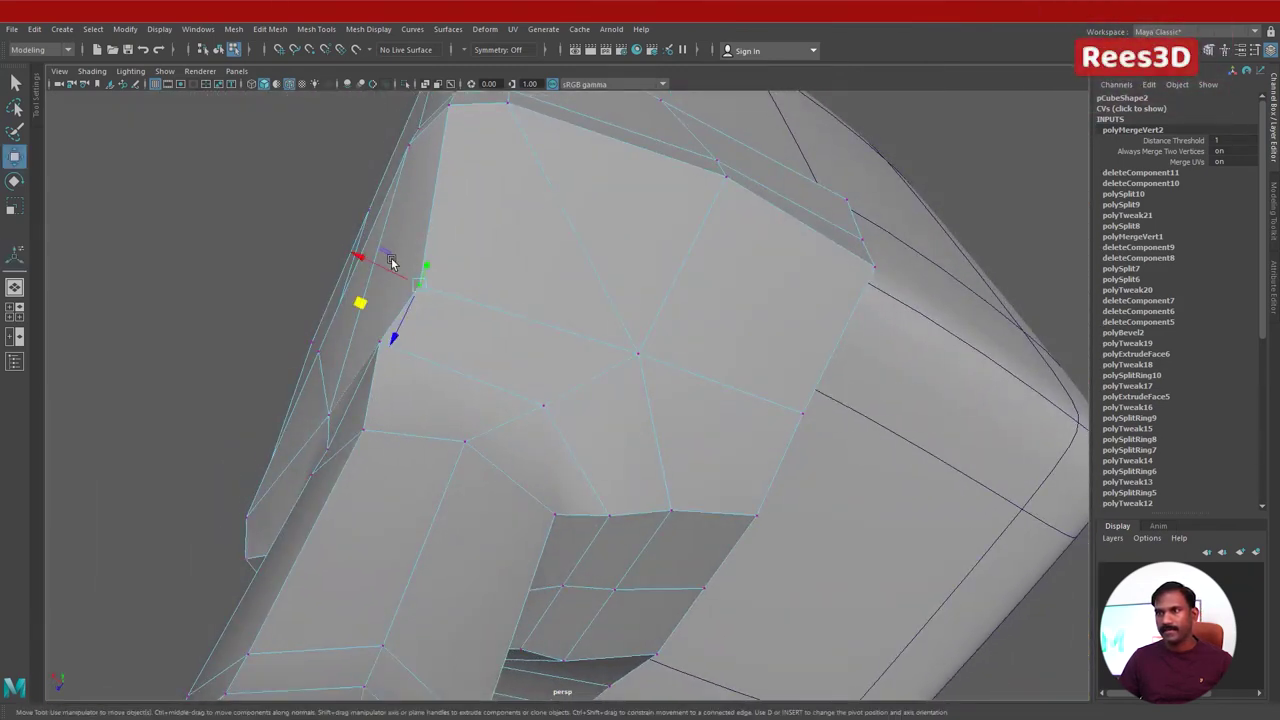
Nudge the corner vertices of the loop just above the leg slightly inward toward the leg's centre.
drag(394, 257, 680, 470)
key(ctrl+z)
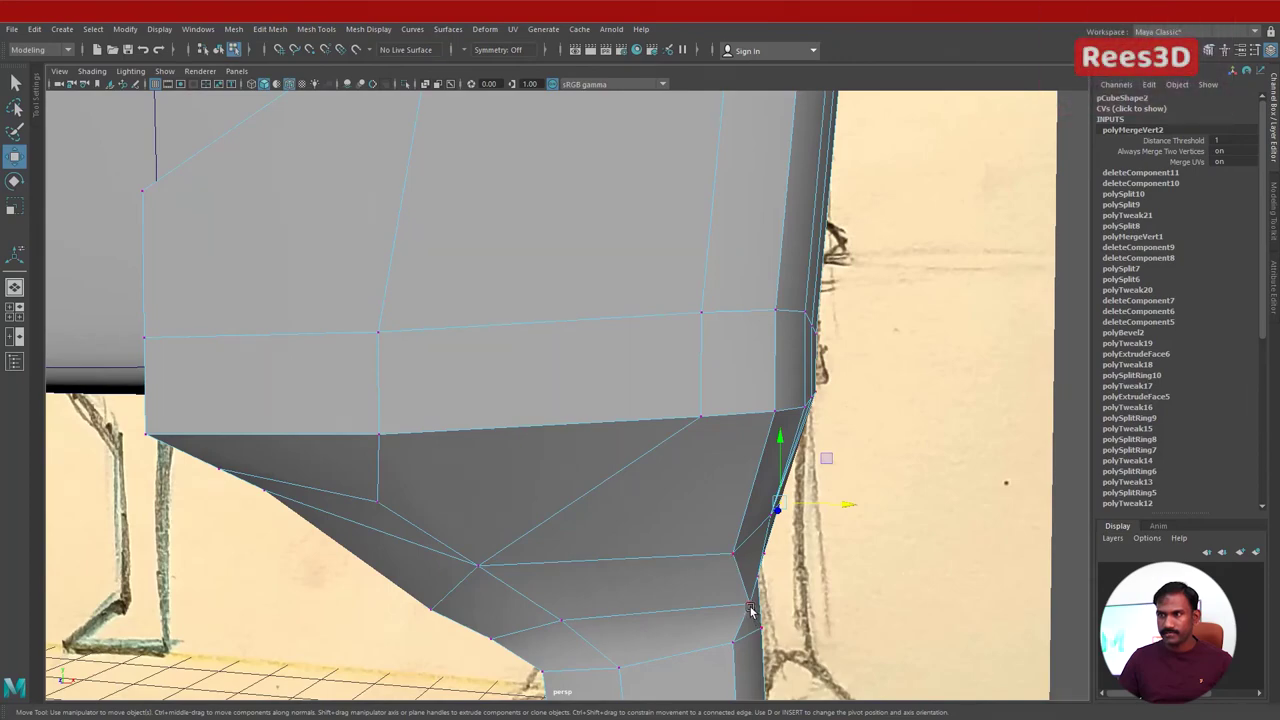
click(750, 606)
drag(792, 607, 453, 624)
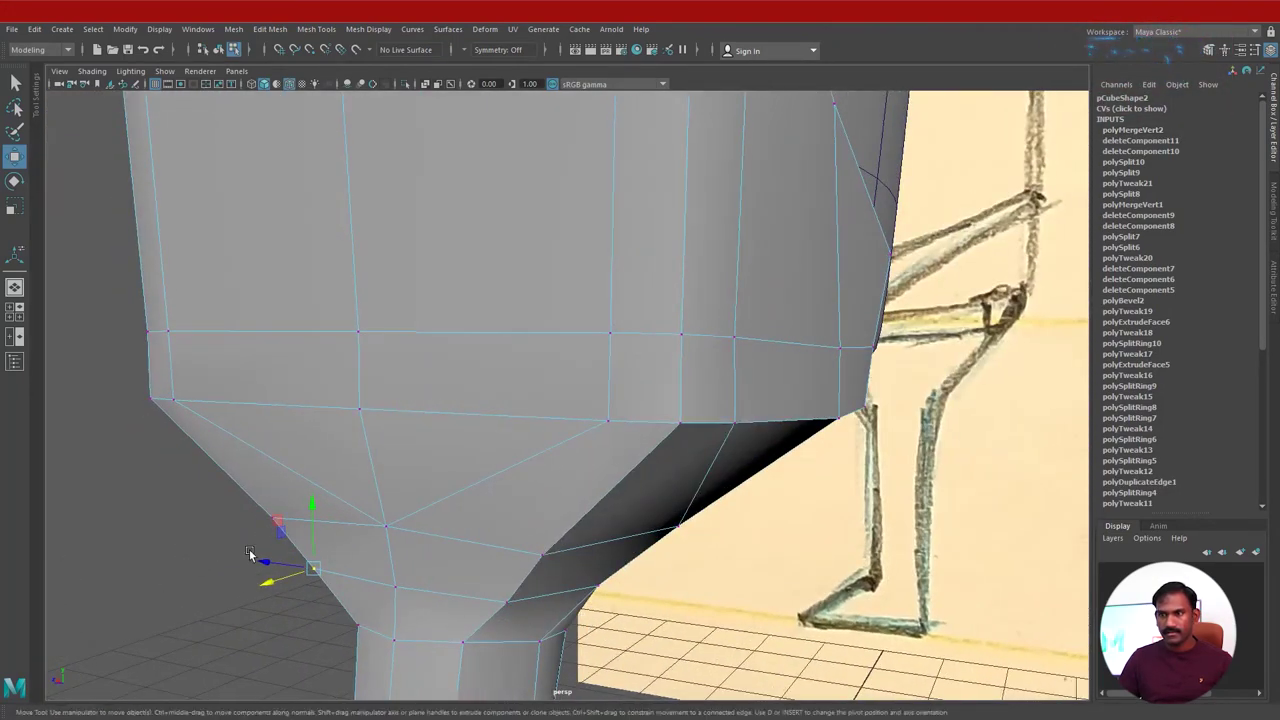
drag(262, 561, 278, 570)
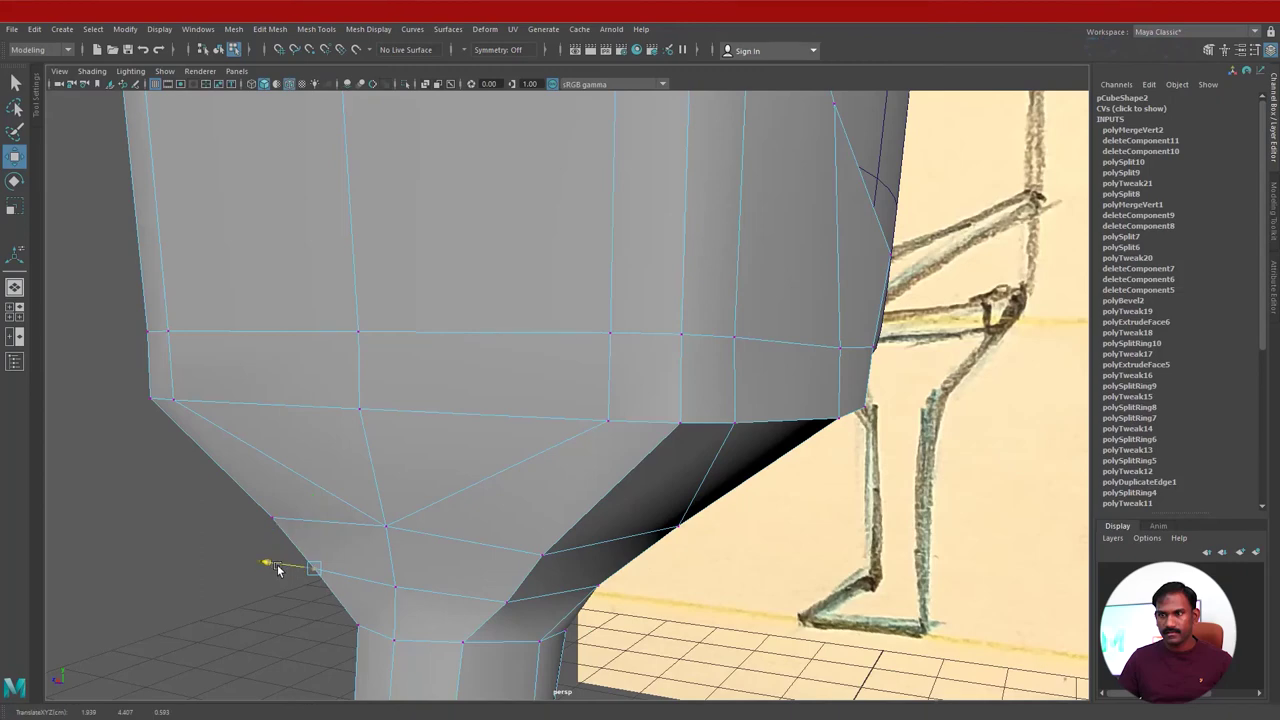
click(508, 602)
drag(469, 604, 458, 598)
Lower the short corner edges of the loop just above the leg slightly to even out the transition.
mouse_move(458, 598)
alt+mouse_down()
mouse_move(563, 507)
mouse_move(591, 577)
alt+mouse_up()
alt+right_drag(591, 577, 374, 474)
alt+middle_drag(574, 450, 558, 480)
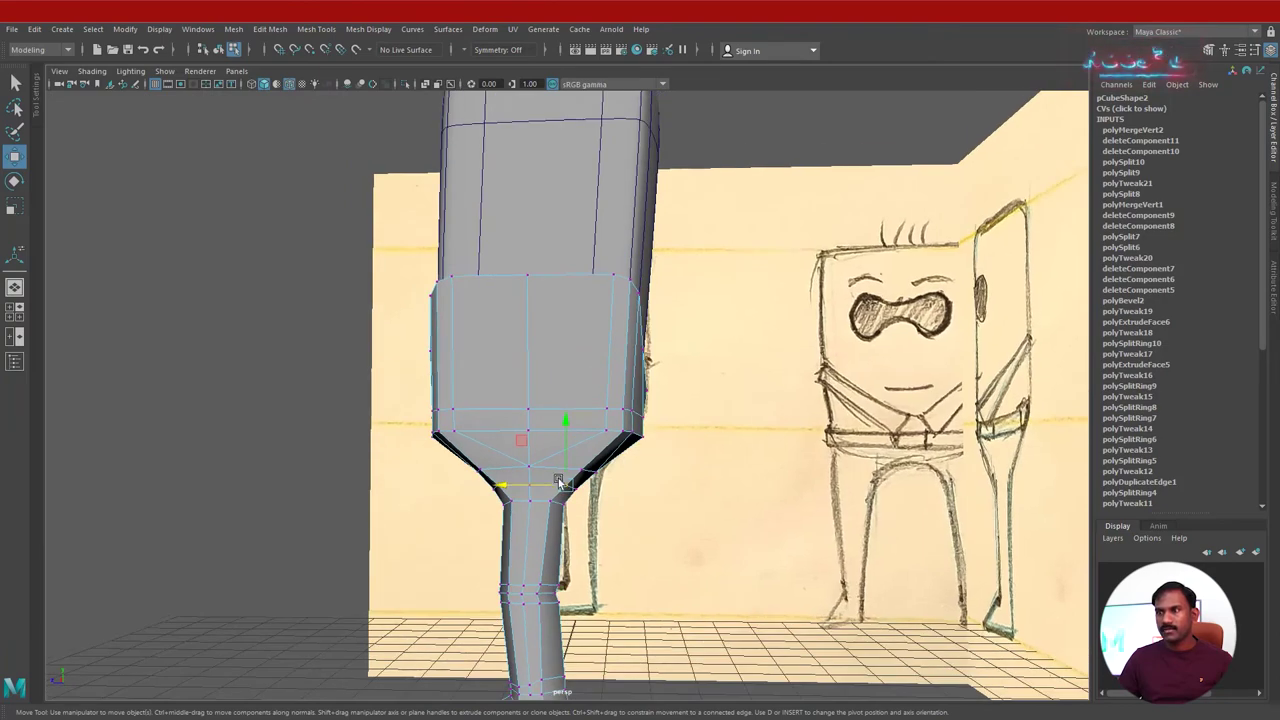
mouse_move(560, 483)
alt+mouse_down()
mouse_move(617, 480)
mouse_move(665, 530)
alt+mouse_up()
right_drag(626, 338, 614, 313)
click(593, 522)
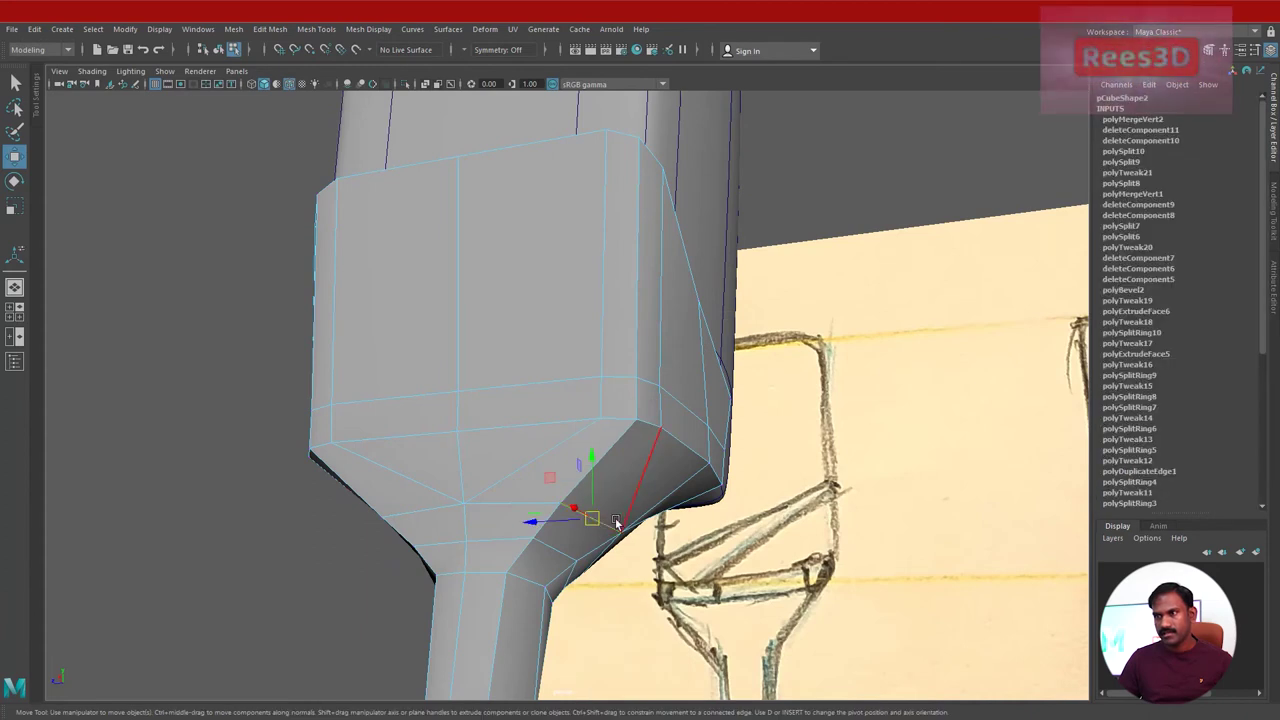
alt+drag(576, 556, 555, 578)
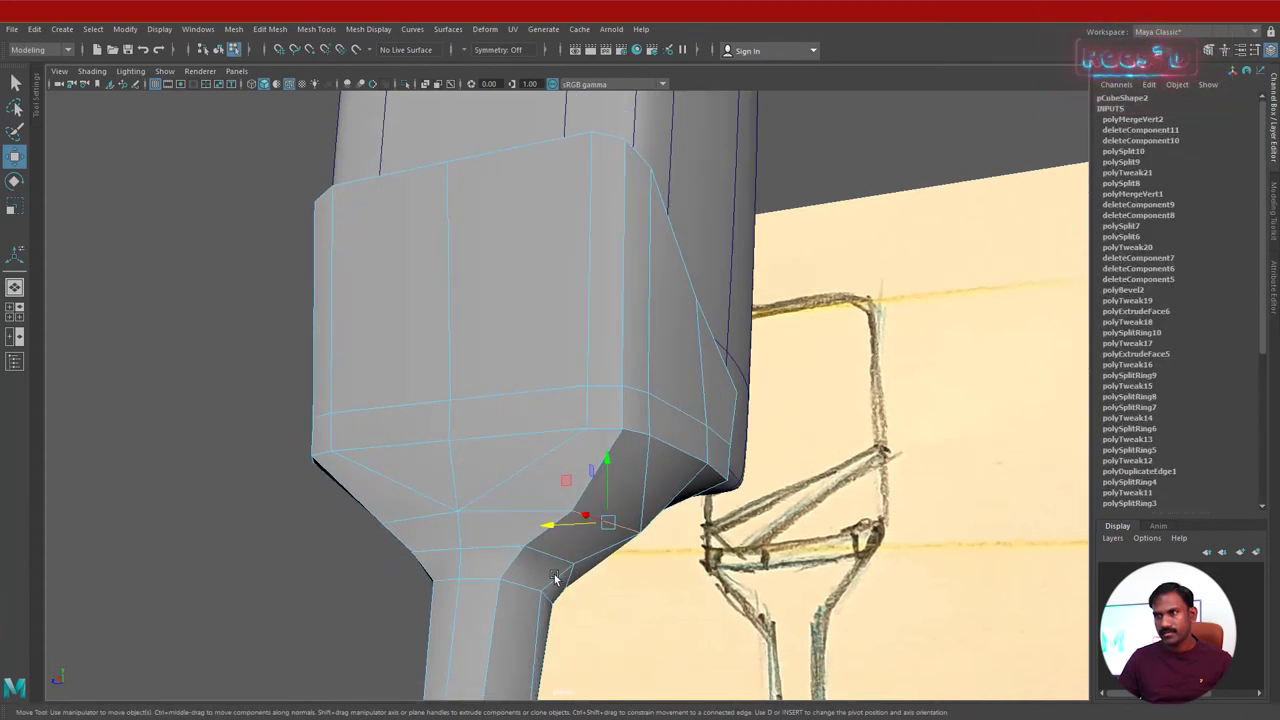
click(546, 556)
drag(552, 497, 555, 508)
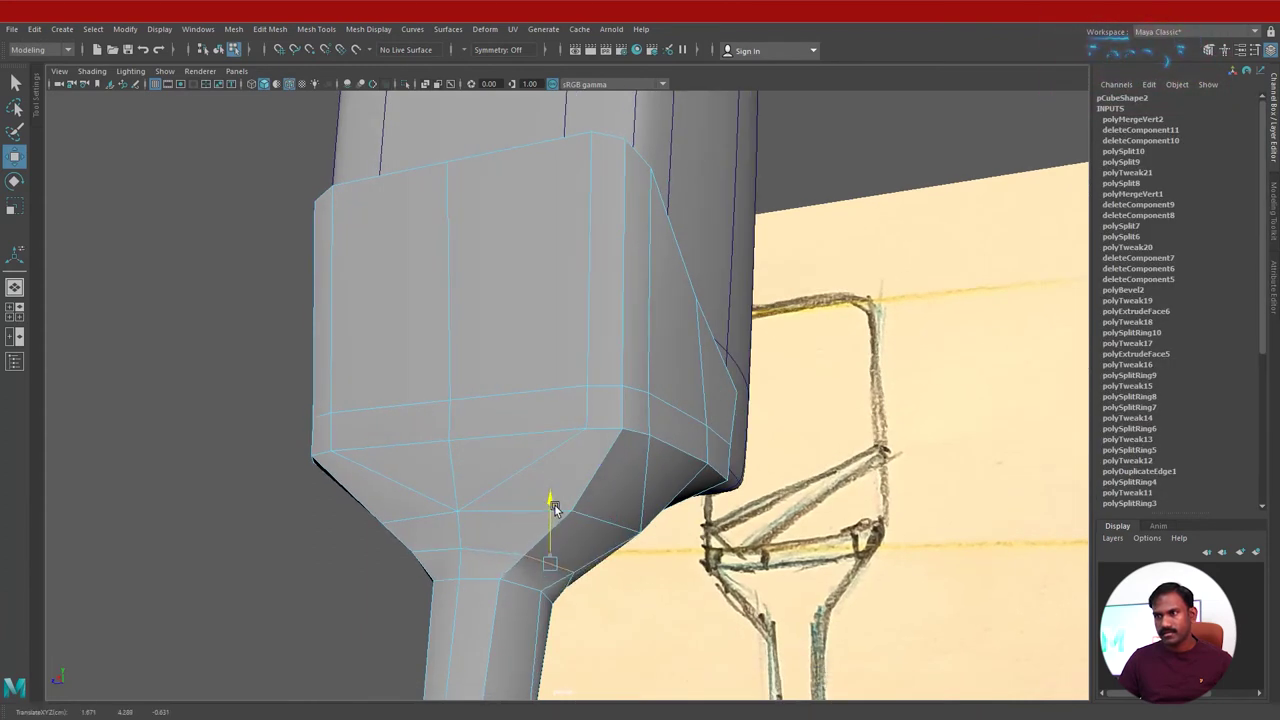
mouse_move(578, 563)
alt+mouse_down()
mouse_move(423, 554)
mouse_move(430, 514)
mouse_move(609, 541)
mouse_move(634, 509)
mouse_move(606, 514)
mouse_move(612, 528)
mouse_move(466, 534)
mouse_move(349, 611)
mouse_move(541, 521)
mouse_move(577, 530)
mouse_move(548, 518)
alt+mouse_up()
click(646, 507)
click(561, 524)
drag(523, 418, 520, 428)
Preview the smoothed model with its wireframe hidden against the sketches, and return to the unsmoothed mesh with the wireframe shown.
mouse_move(520, 428)
alt+mouse_down()
mouse_move(563, 488)
mouse_move(673, 503)
mouse_move(694, 323)
alt+mouse_up()
right_drag(698, 323, 678, 402)
key(3)
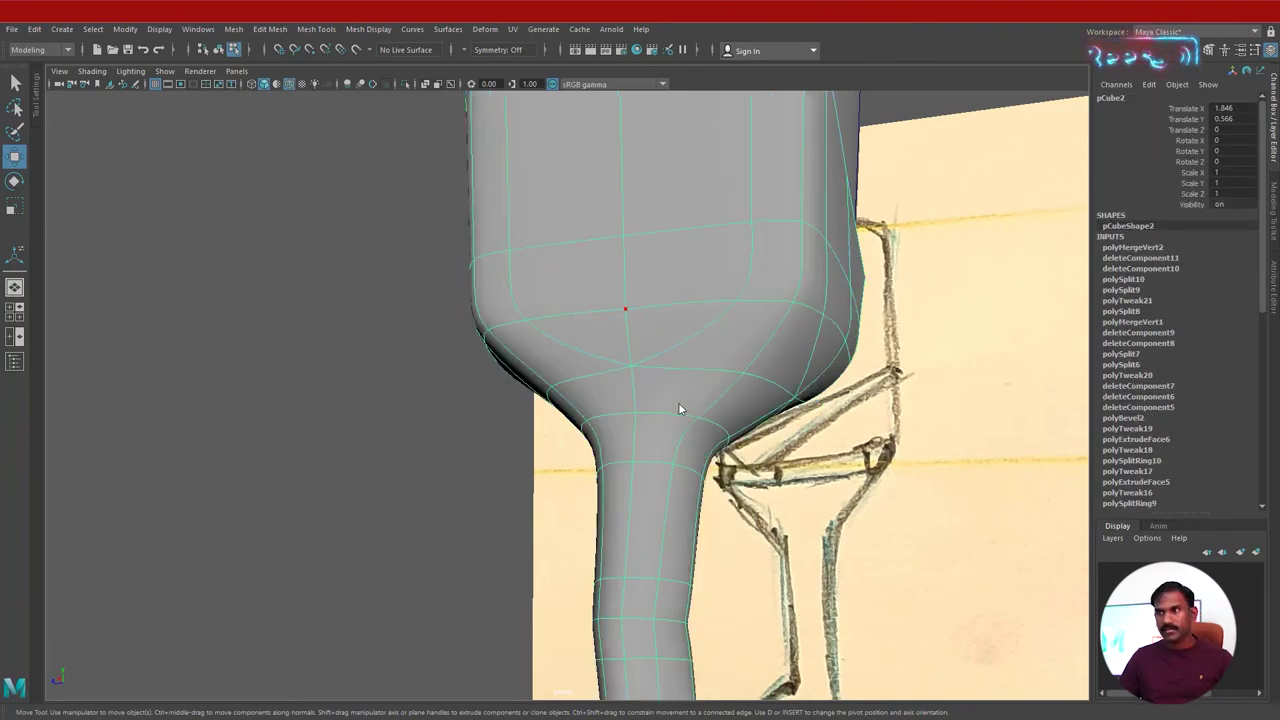
click(251, 403)
mouse_move(817, 232)
alt+mouse_down()
mouse_move(700, 323)
mouse_move(777, 334)
mouse_move(506, 354)
mouse_move(787, 462)
mouse_move(902, 463)
mouse_move(490, 228)
alt+mouse_up()
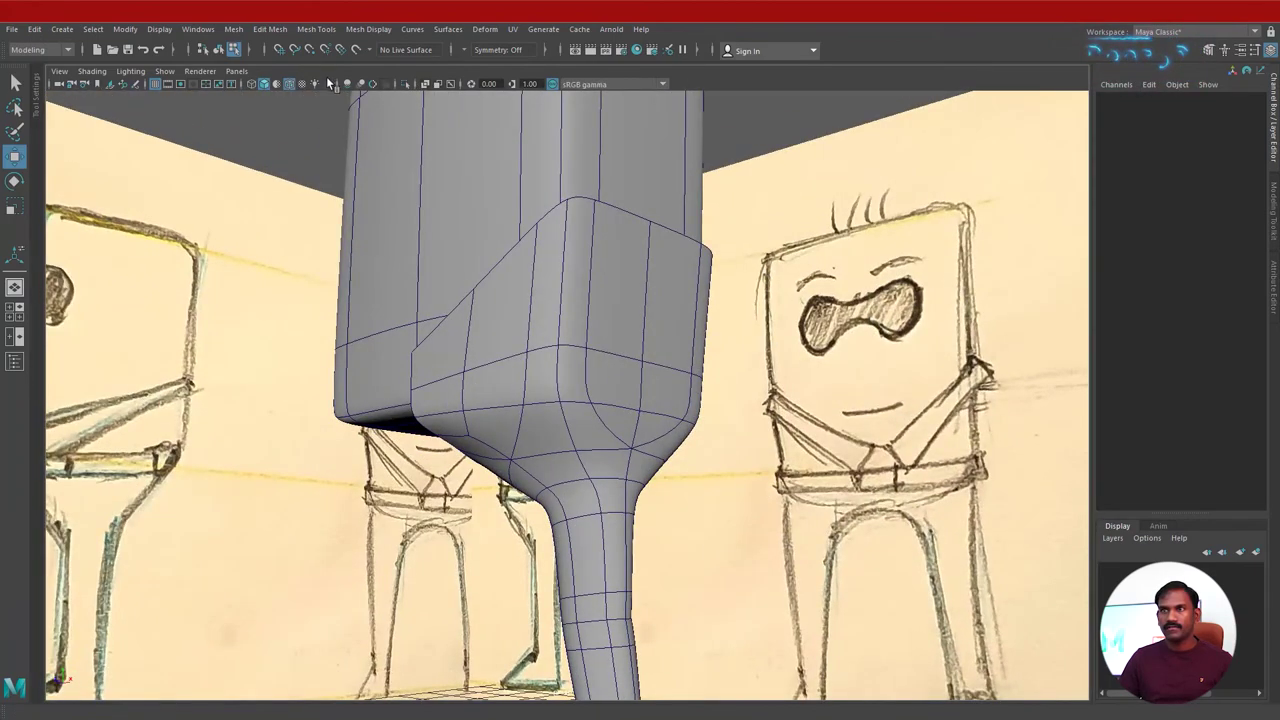
click(284, 82)
mouse_move(554, 368)
alt+mouse_down()
mouse_move(473, 477)
mouse_move(663, 463)
mouse_move(580, 483)
mouse_move(599, 408)
alt+mouse_up()
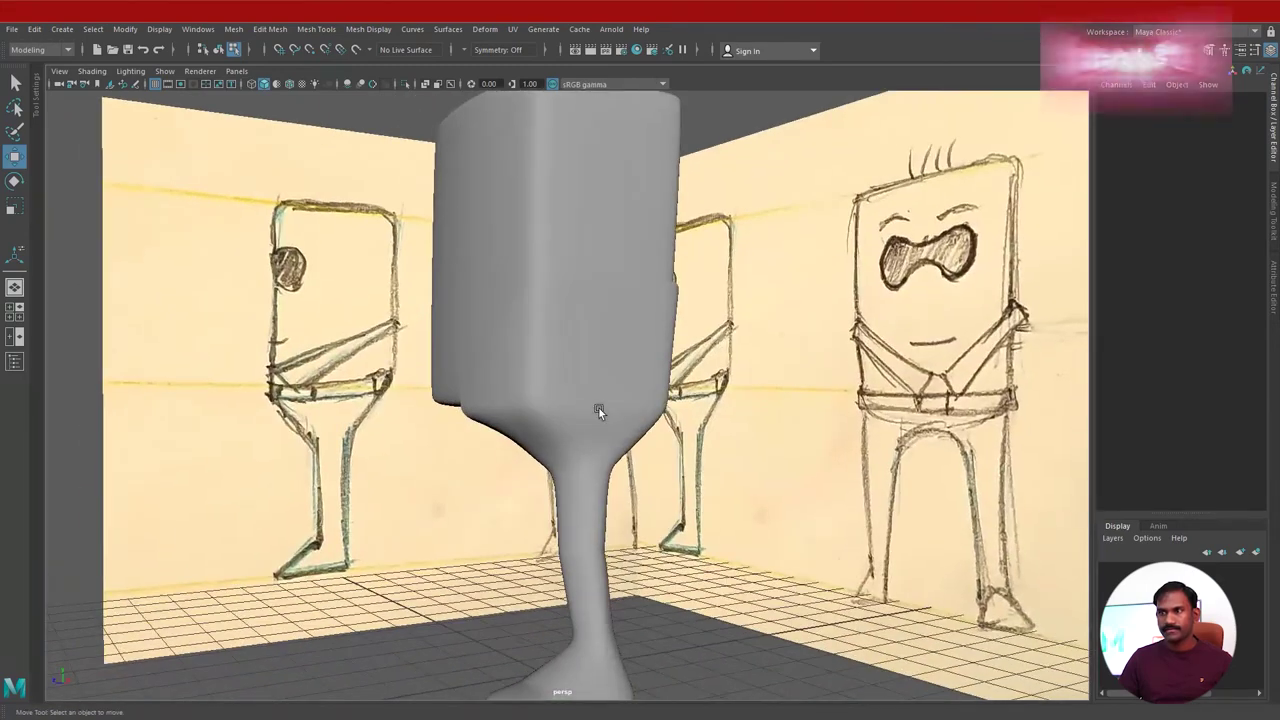
click(601, 411)
key(1)
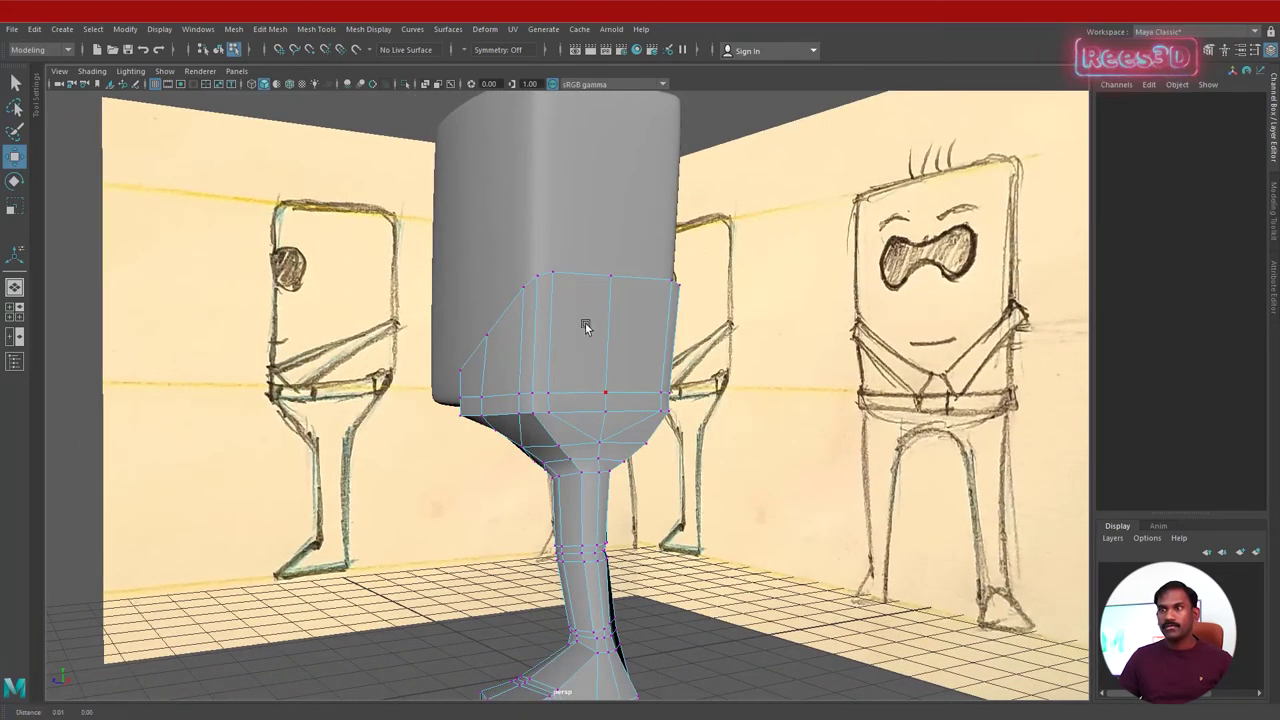
alt+middle_drag(585, 323, 569, 347)
mouse_move(329, 162)
alt+mouse_down()
mouse_move(584, 387)
mouse_move(409, 94)
alt+mouse_up()
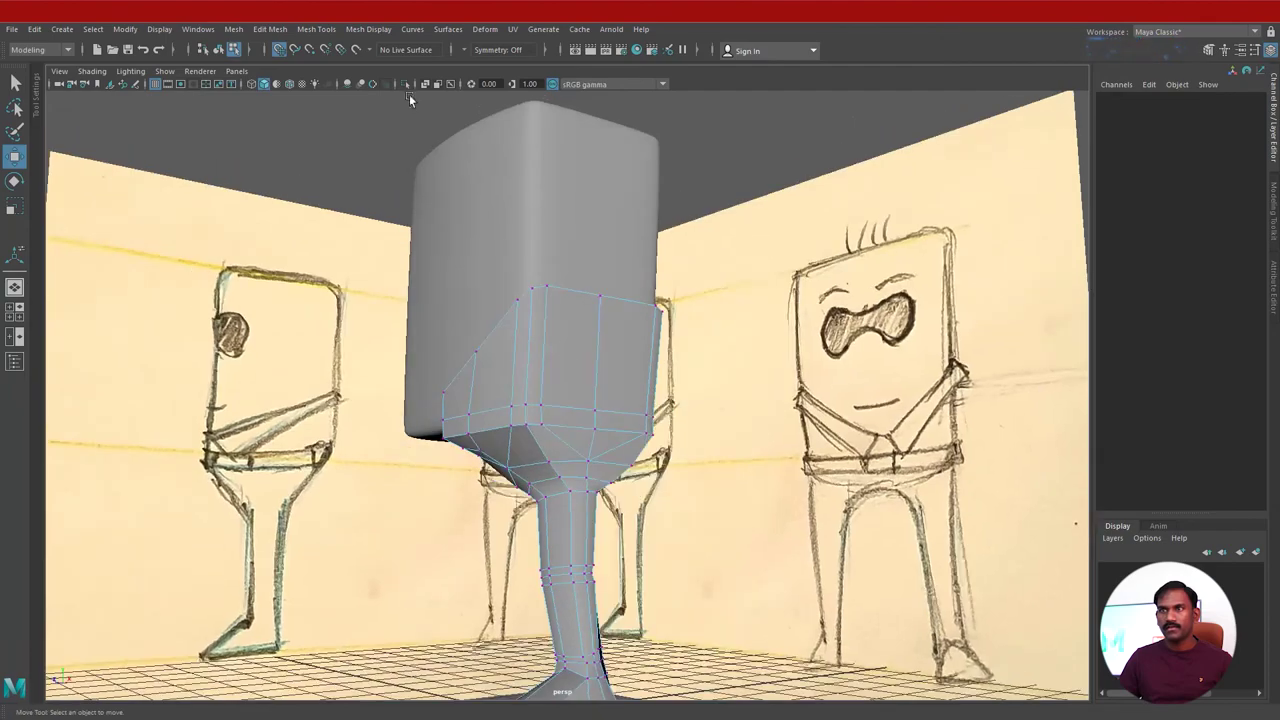
click(289, 84)
Delete the short middle edge between the trouser panel's lower border and the junction vertex above the leg.
mouse_move(540, 446)
alt+mouse_down()
mouse_move(660, 420)
mouse_move(593, 366)
mouse_move(640, 470)
alt+mouse_up()
alt+right_drag(610, 470, 680, 470)
alt+middle_drag(680, 470, 648, 540)
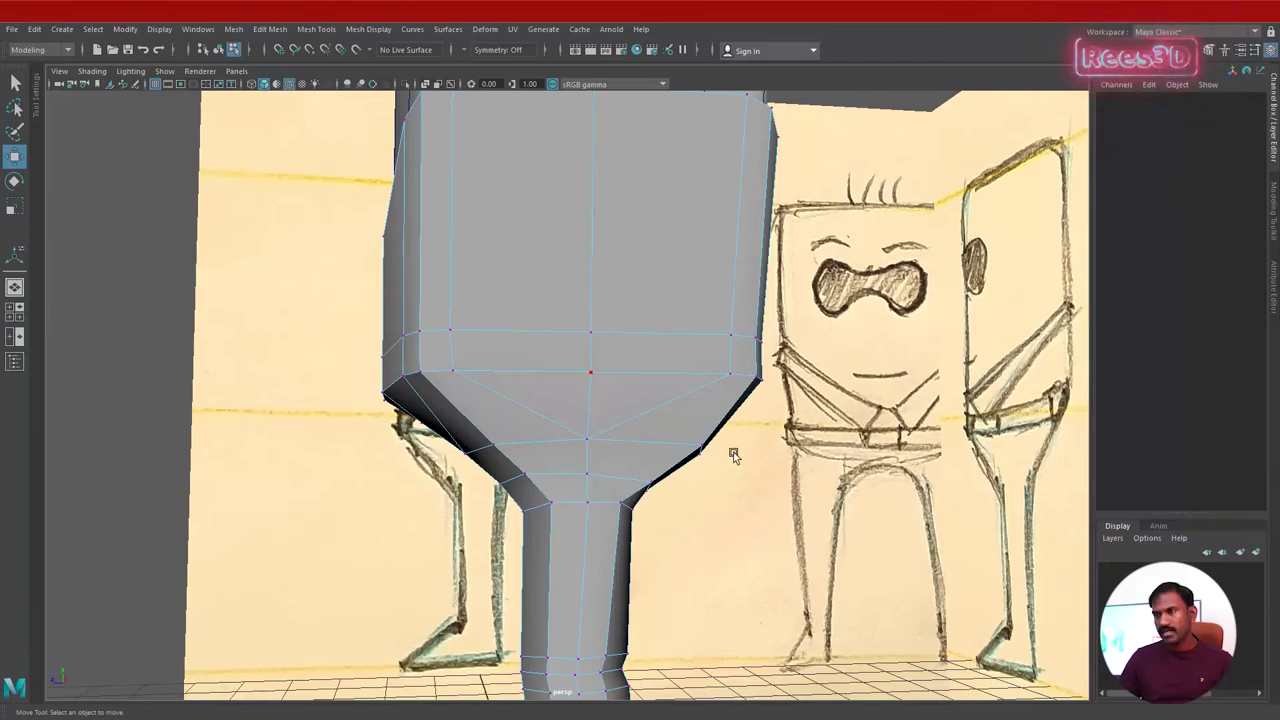
mouse_move(733, 455)
alt+mouse_down()
mouse_move(680, 449)
mouse_move(715, 430)
mouse_move(760, 440)
mouse_move(637, 549)
mouse_move(649, 494)
mouse_move(620, 506)
mouse_move(646, 528)
mouse_move(617, 523)
alt+mouse_up()
right_drag(614, 337, 581, 302)
click(569, 537)
click(578, 532)
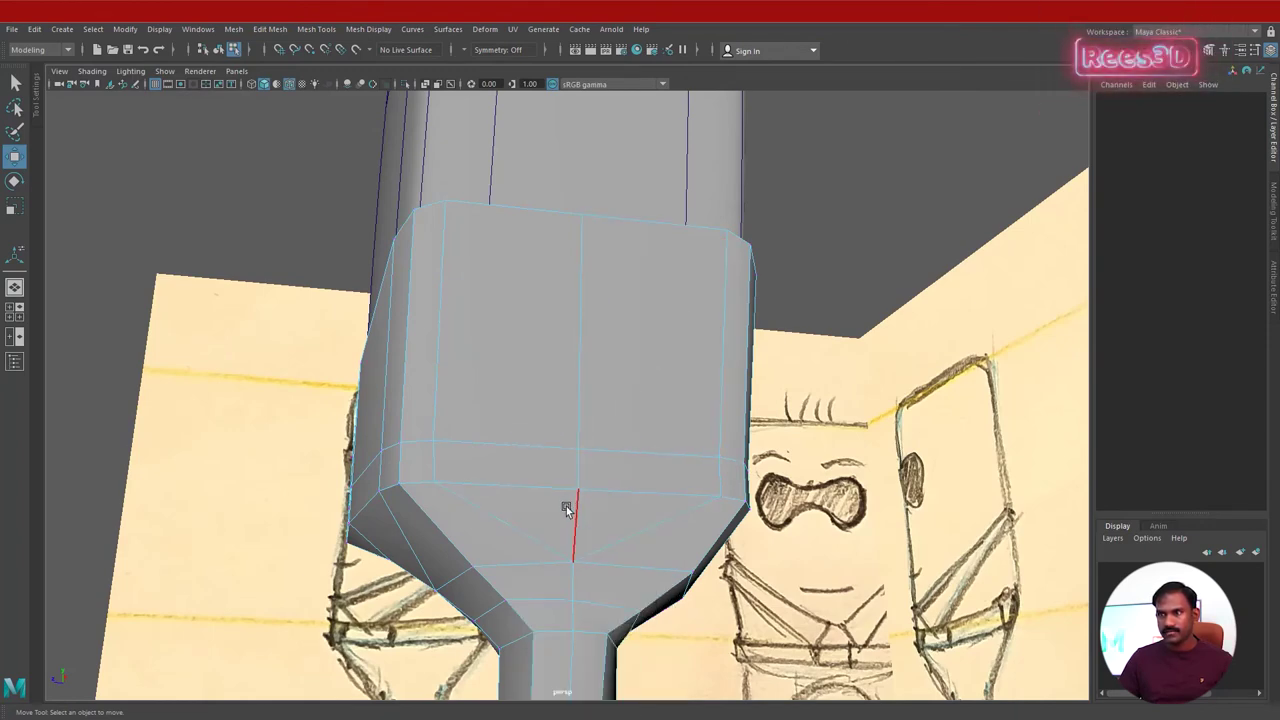
click(569, 512)
key(Delete)
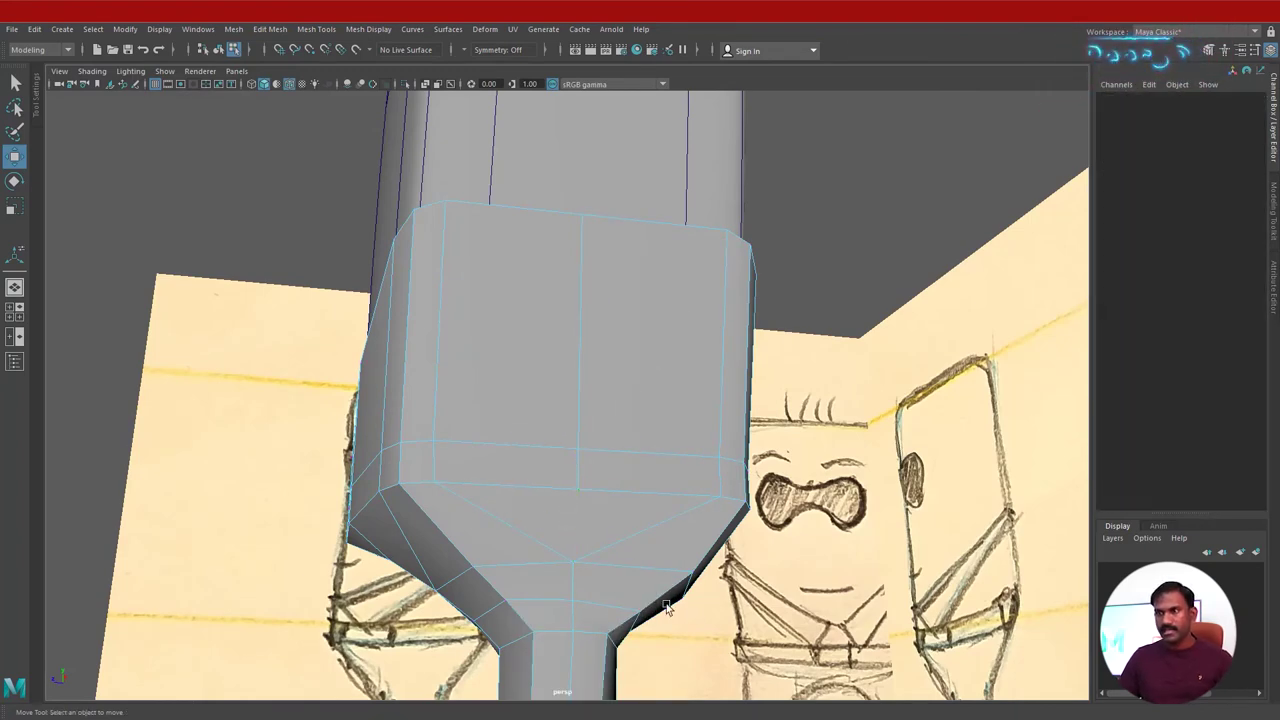
Raise the middle vertices of the trouser panel's two lower horizontal loops and adjust their depth relative to the body.
mouse_move(667, 608)
alt+mouse_down()
mouse_move(651, 609)
mouse_move(700, 610)
mouse_move(606, 606)
mouse_move(732, 601)
mouse_move(579, 619)
mouse_move(623, 473)
mouse_move(657, 545)
mouse_move(631, 594)
mouse_move(588, 613)
mouse_move(537, 600)
mouse_move(603, 596)
alt+mouse_up()
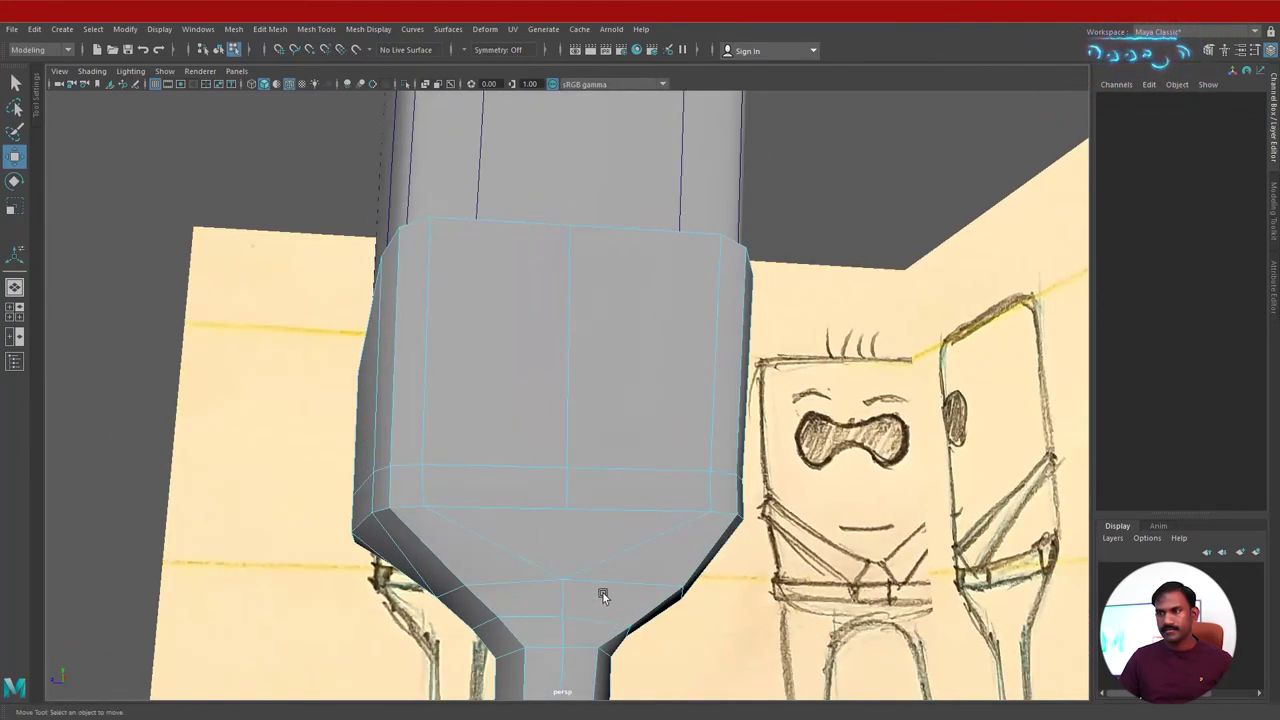
click(565, 510)
drag(563, 486, 576, 443)
click(569, 466)
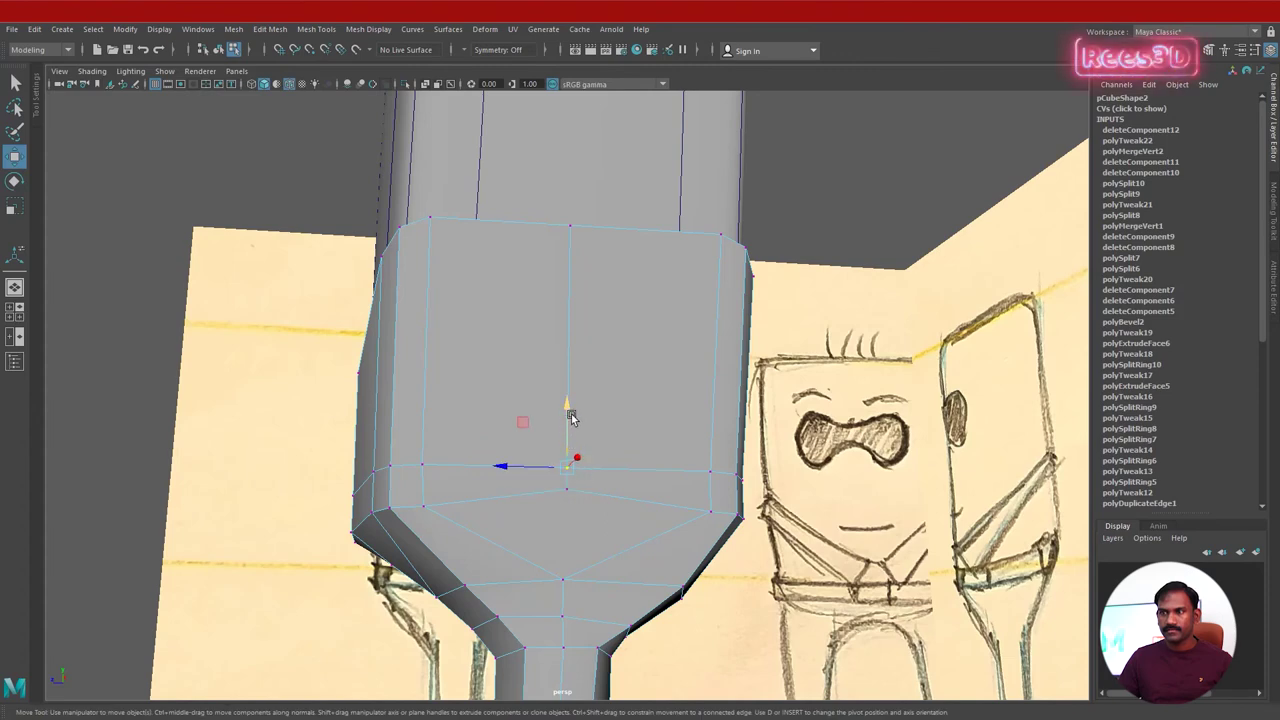
alt+drag(574, 377, 618, 537)
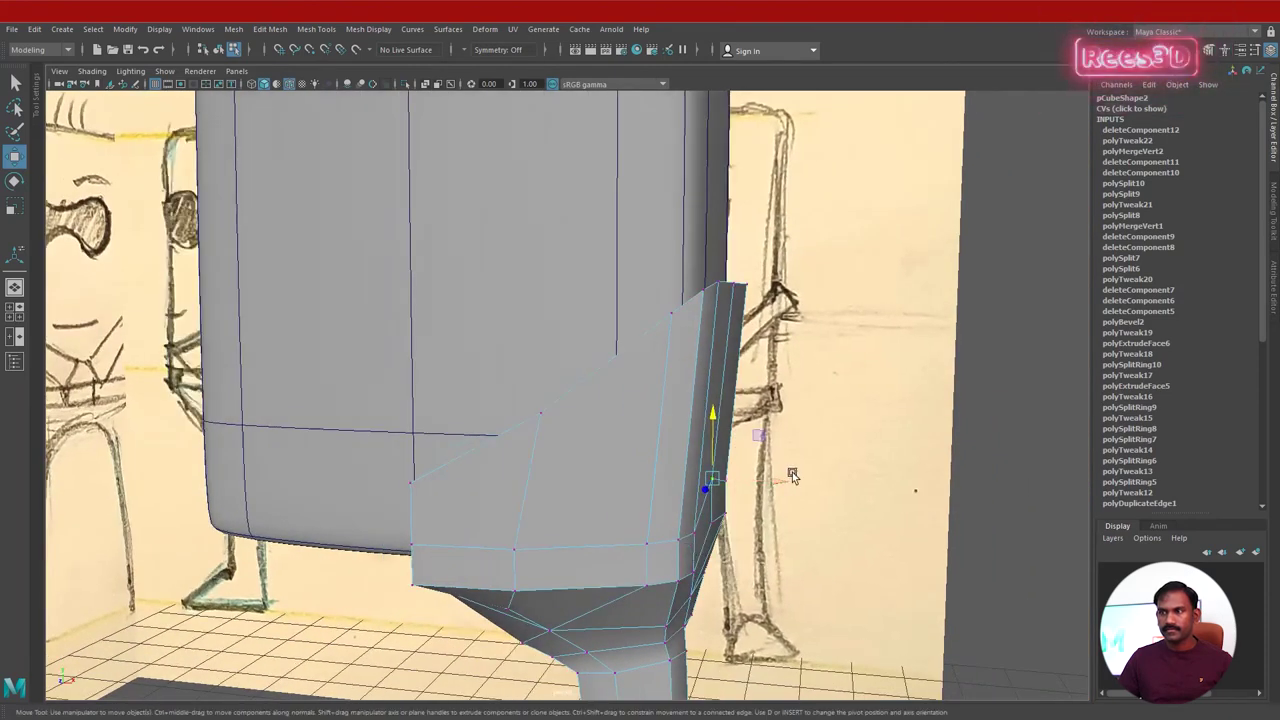
drag(781, 481, 788, 487)
click(711, 528)
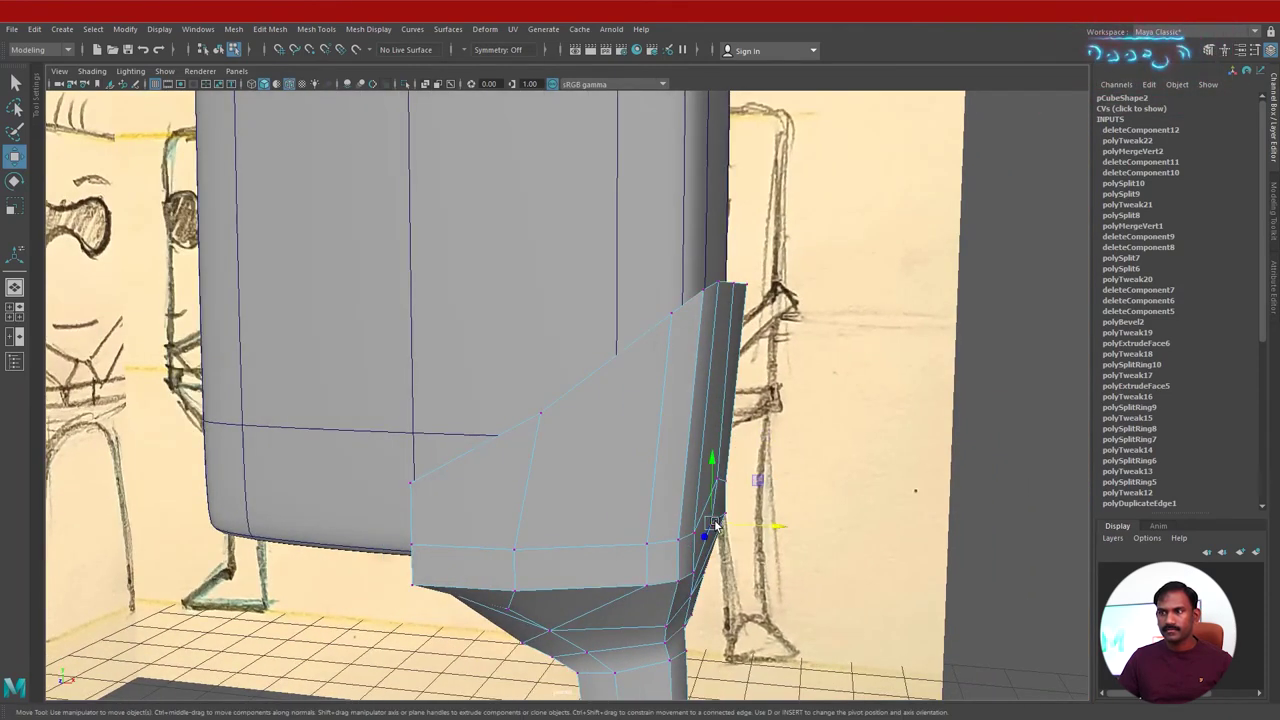
drag(748, 524, 695, 537)
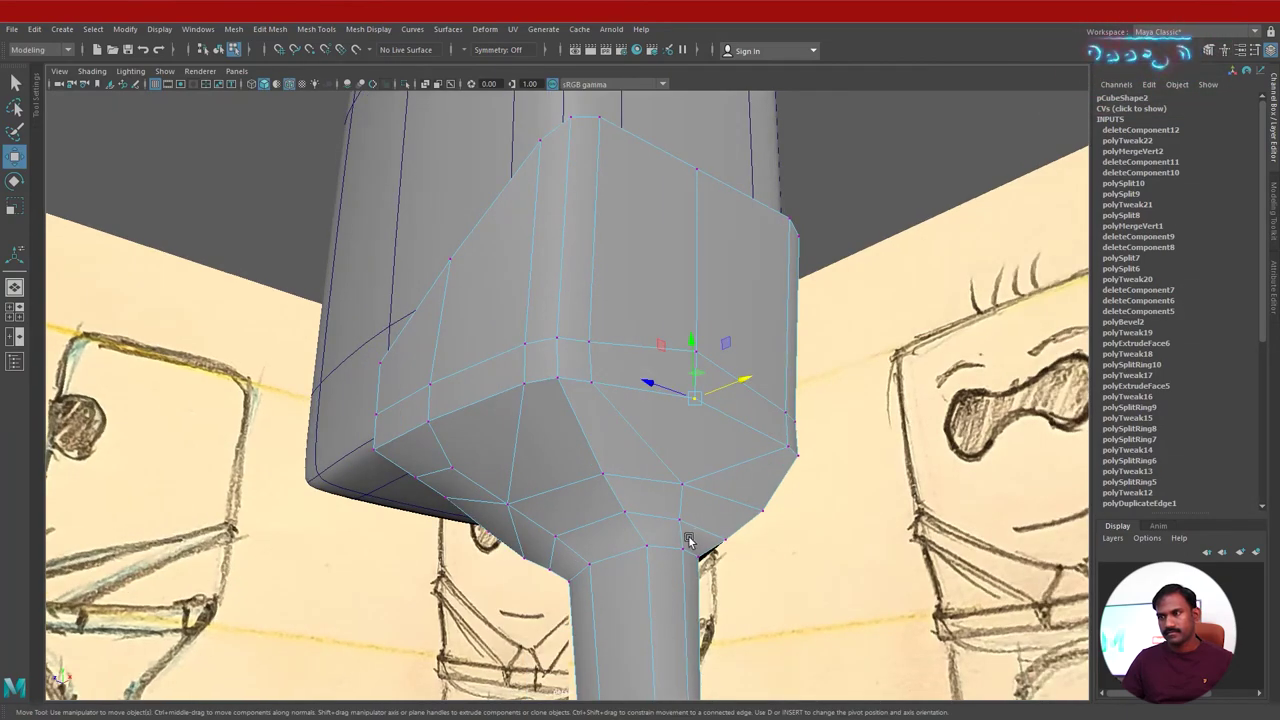
Examine the reshaped trouser panel and leg transition in the smoothed object preview.
alt+right_drag(746, 486, 526, 412)
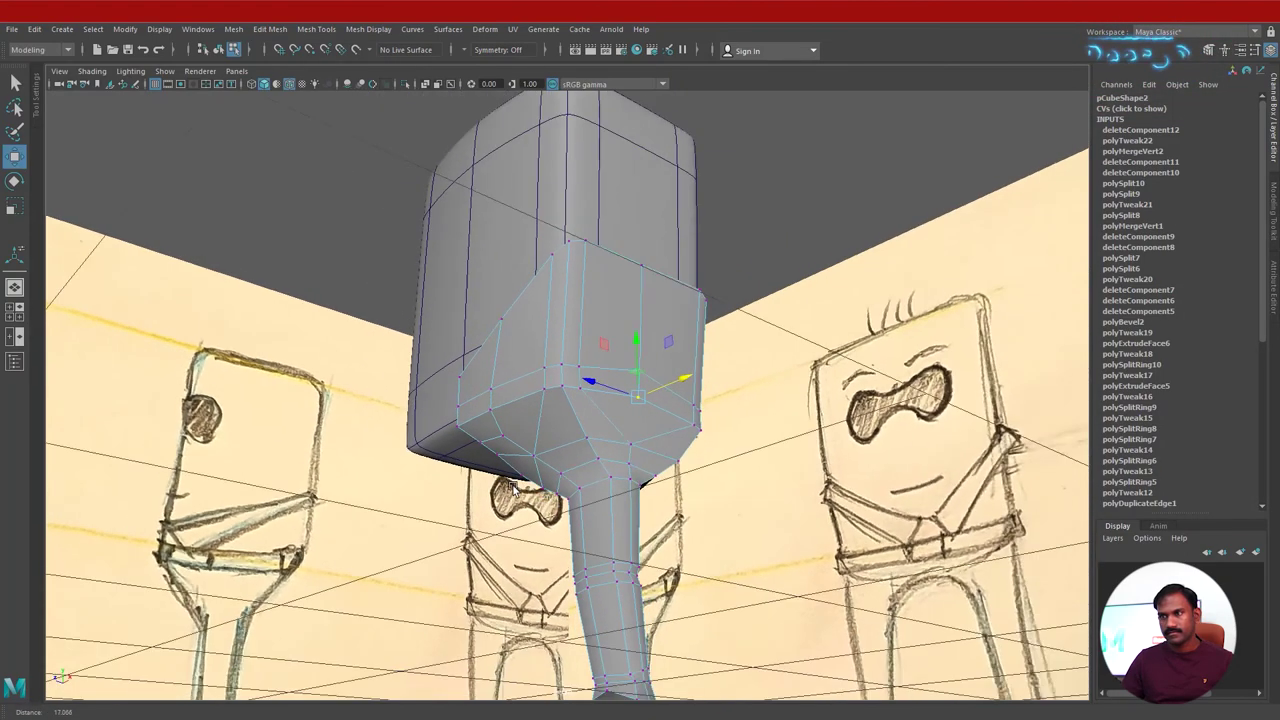
alt+drag(526, 412, 620, 523)
right_drag(628, 482, 622, 425)
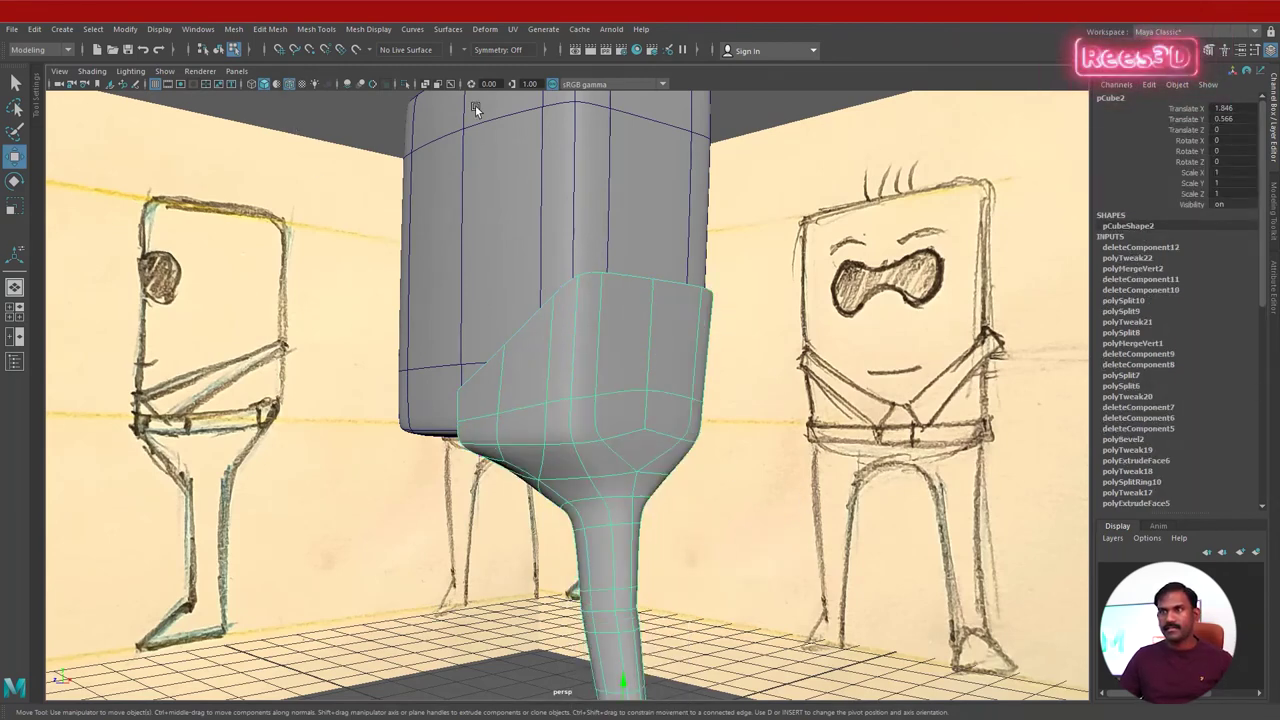
Delete the construction history of the leg and trouser mesh.
click(338, 110)
alt+right_drag(506, 330, 440, 457)
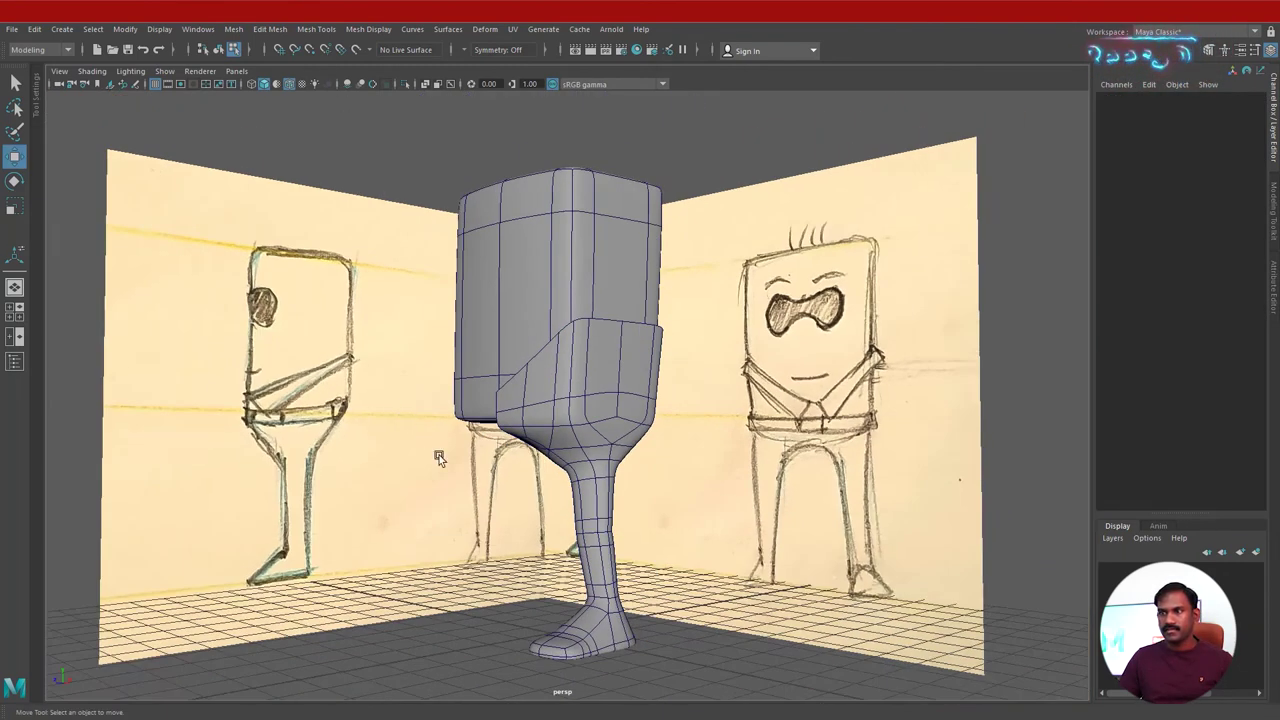
alt+drag(440, 457, 518, 455)
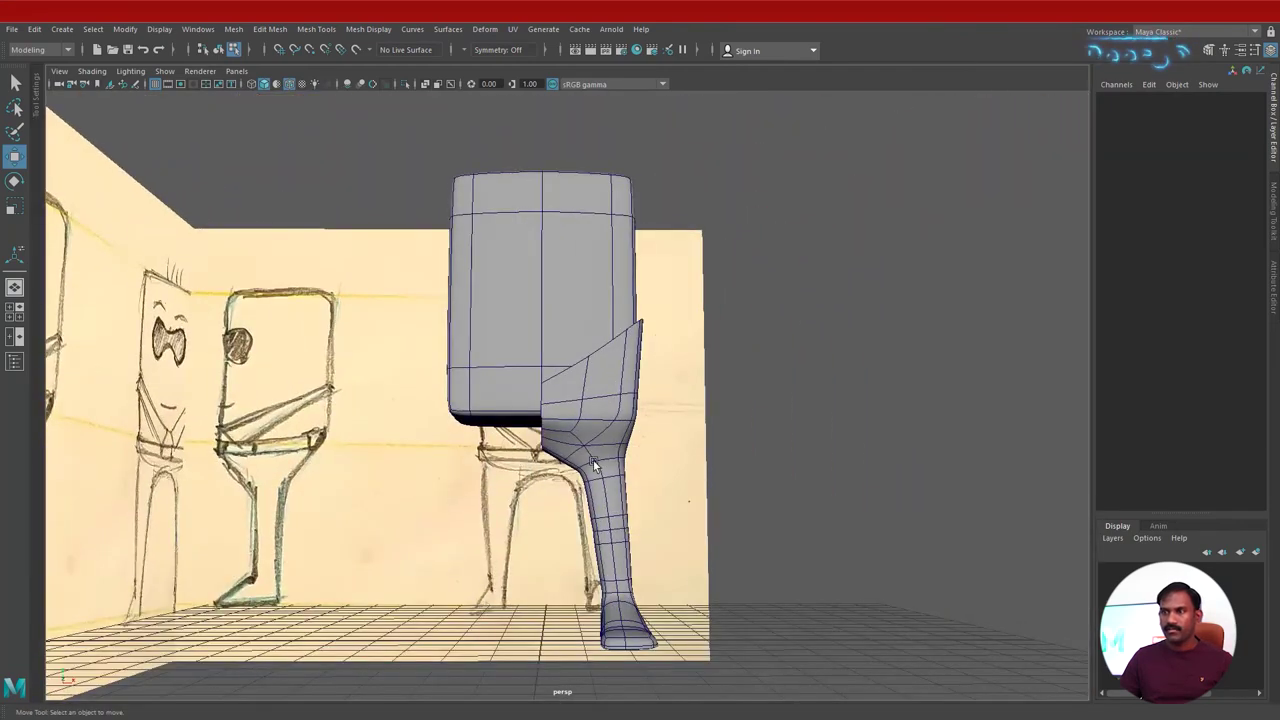
right_drag(622, 339, 610, 422)
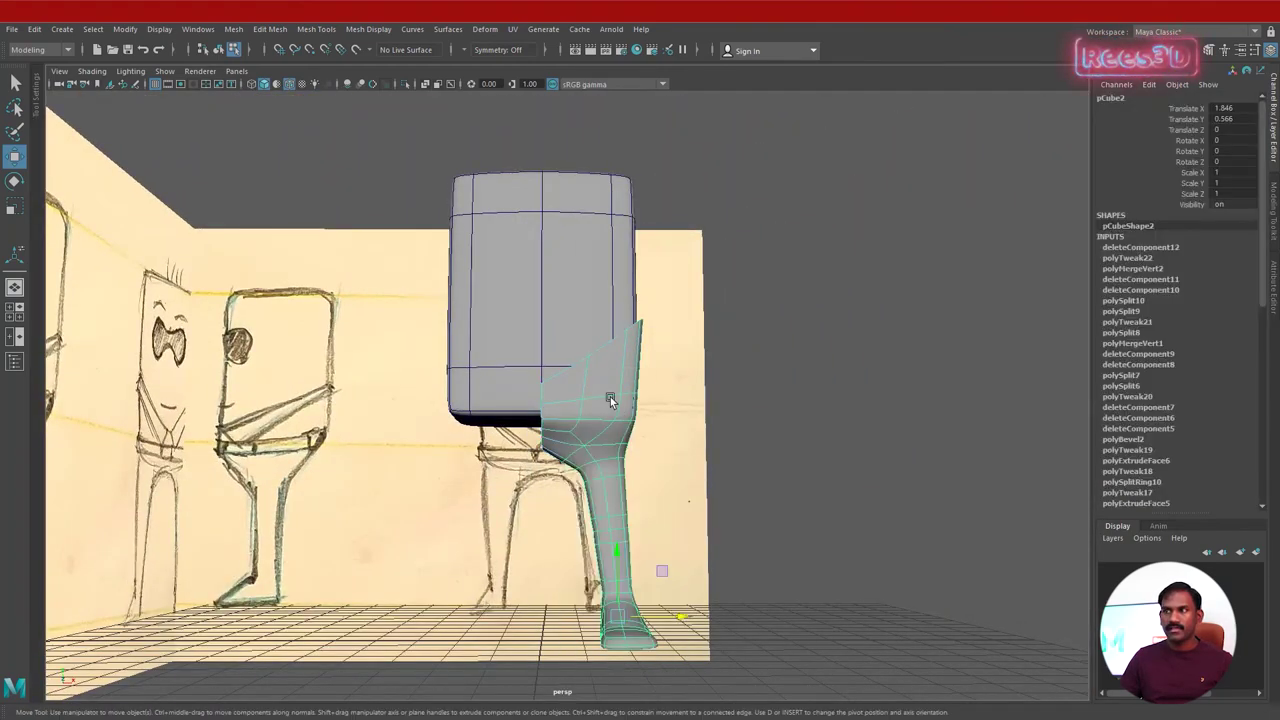
click(34, 29)
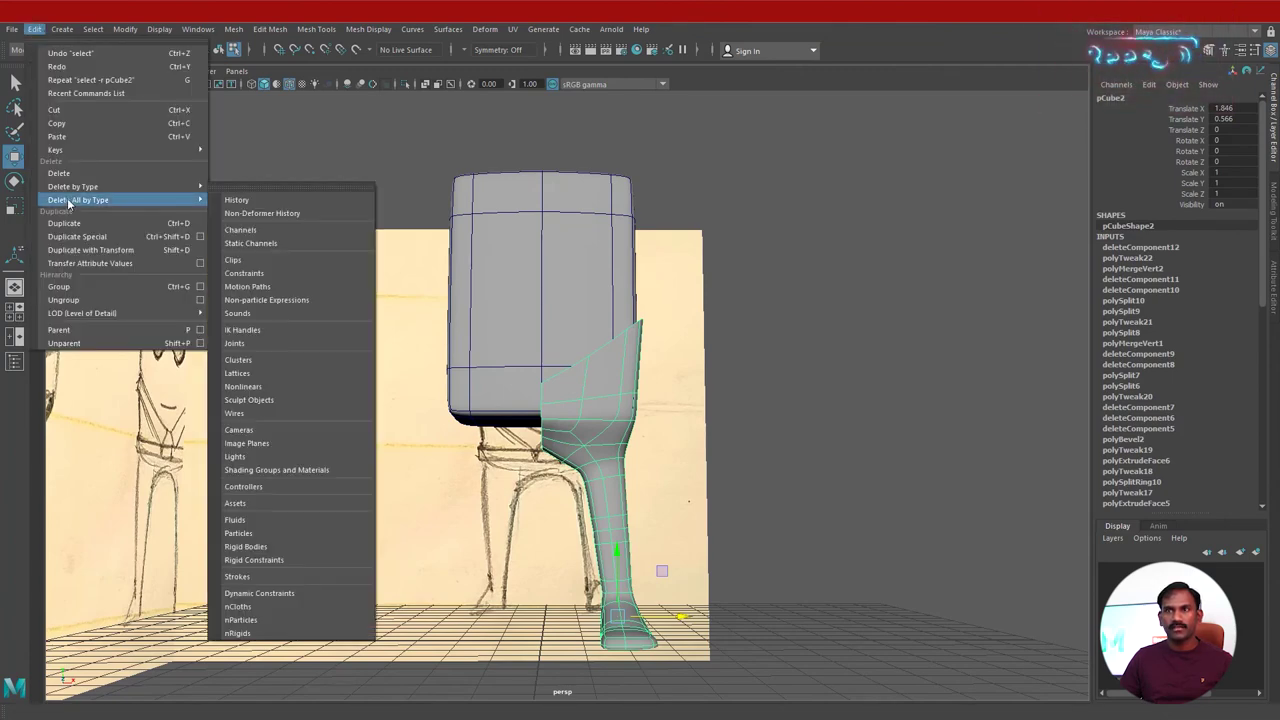
mouse_move(78, 190)
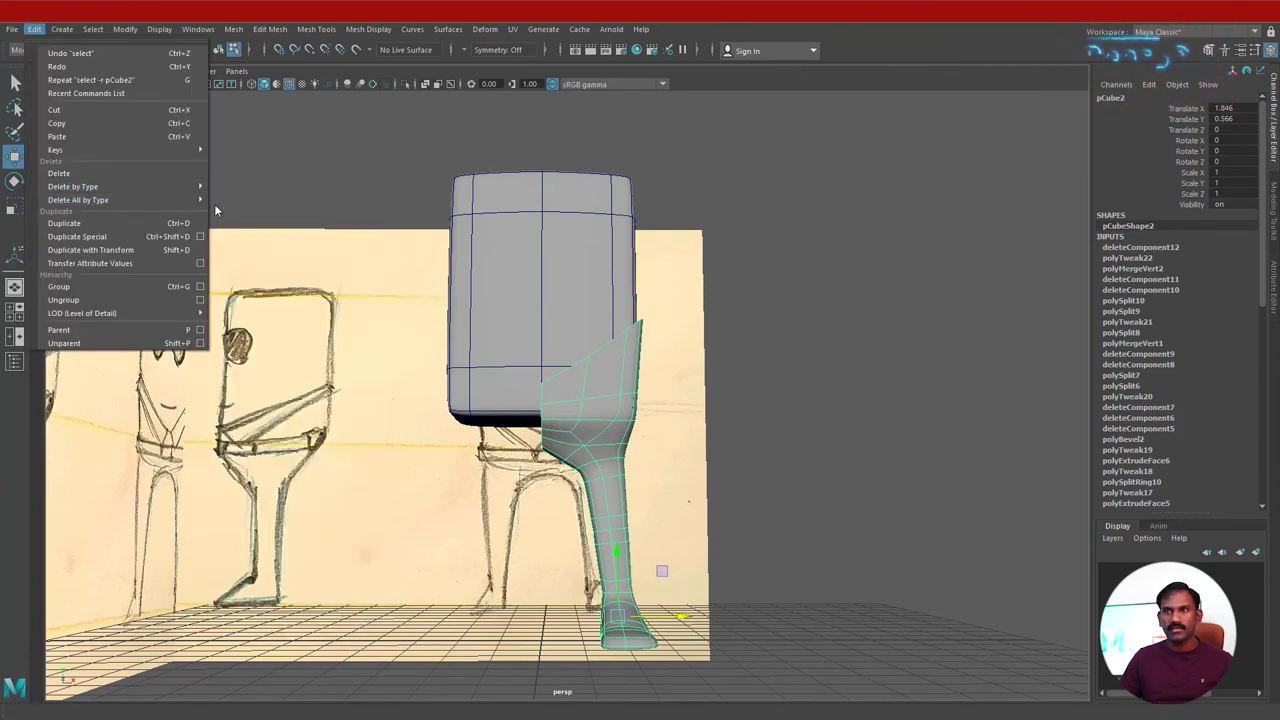
click(236, 200)
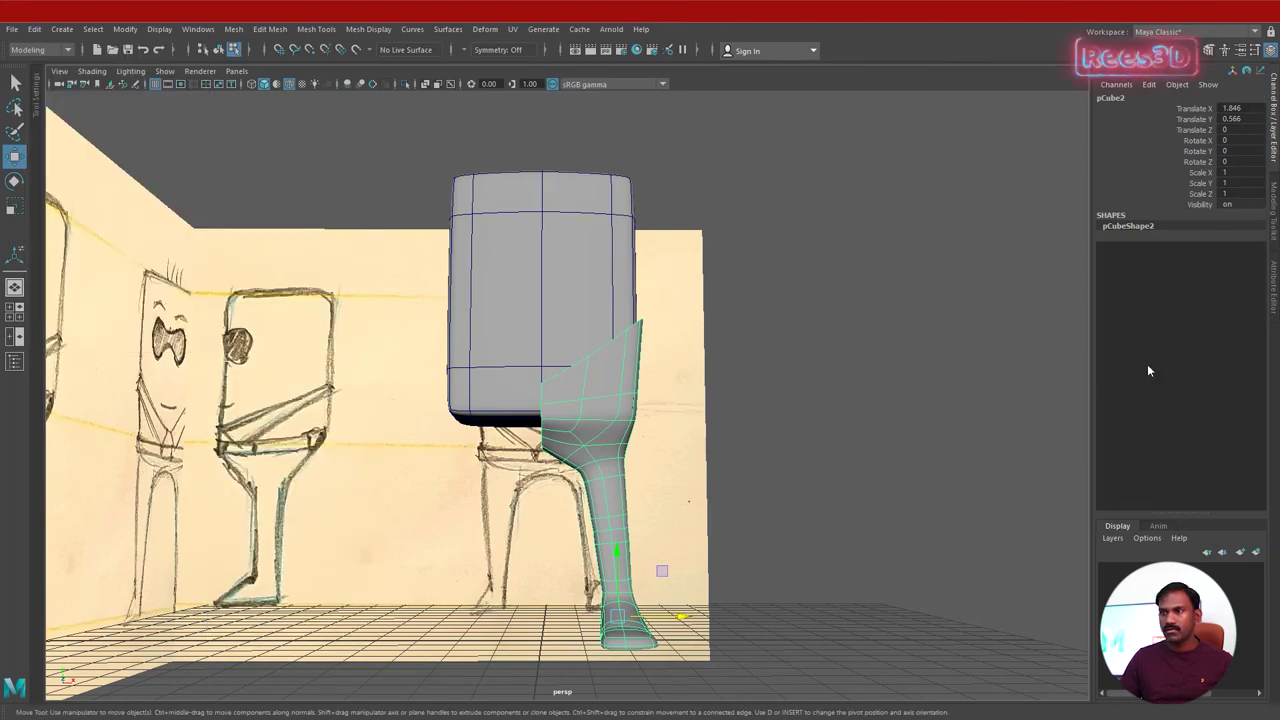
Move the leg mesh's pivot sideways onto the body's centre line, snapping it to the grid.
alt+drag(754, 537, 628, 626)
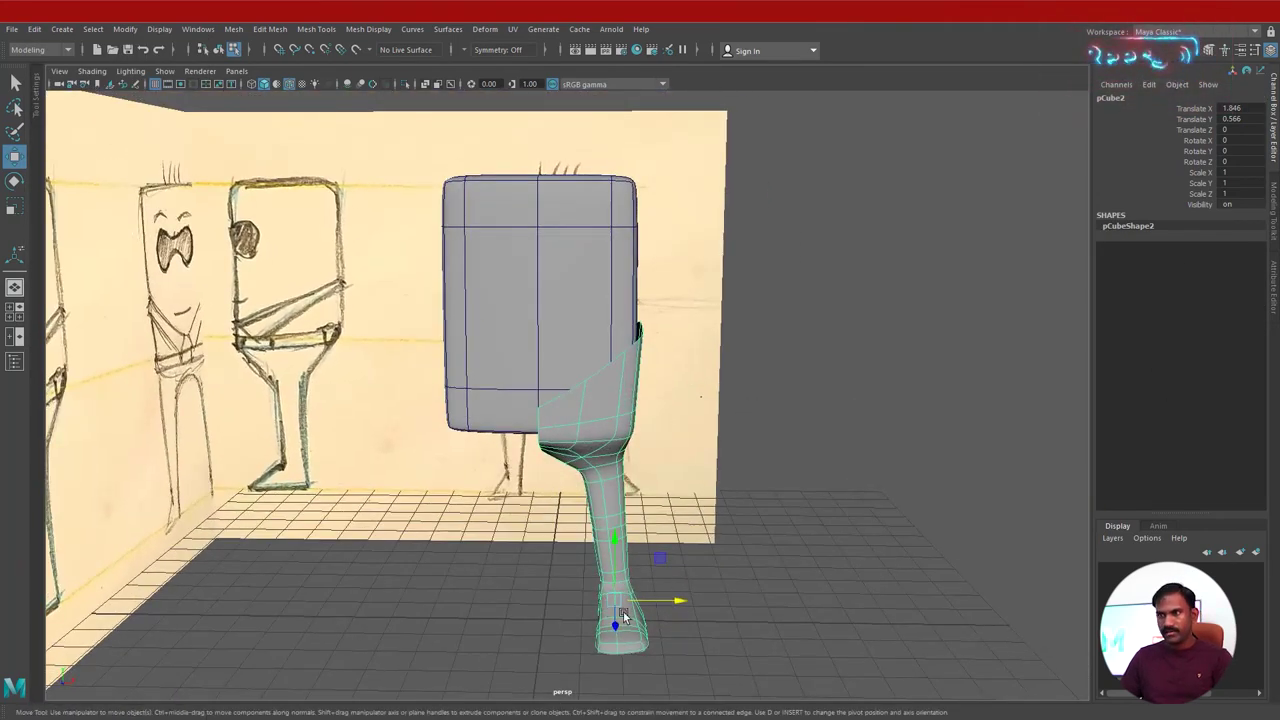
key(d)
key(x)
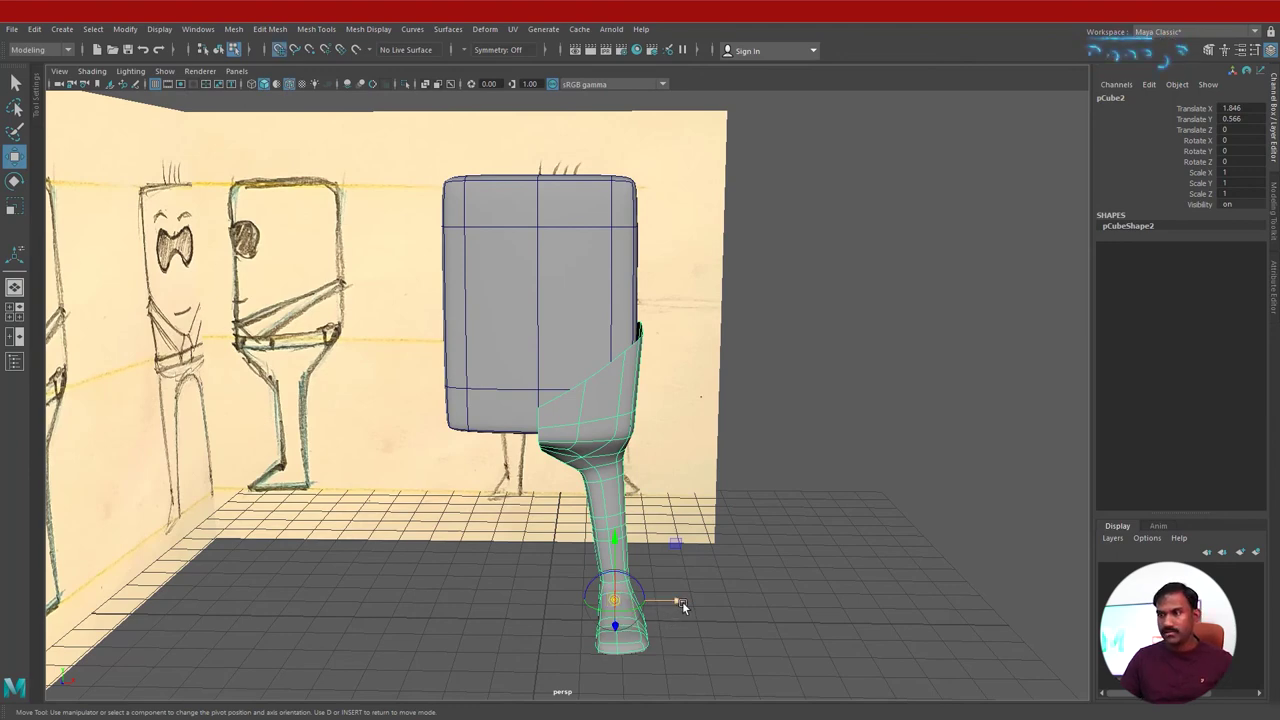
drag(682, 601, 540, 590)
key(d)
alt+drag(680, 555, 573, 538)
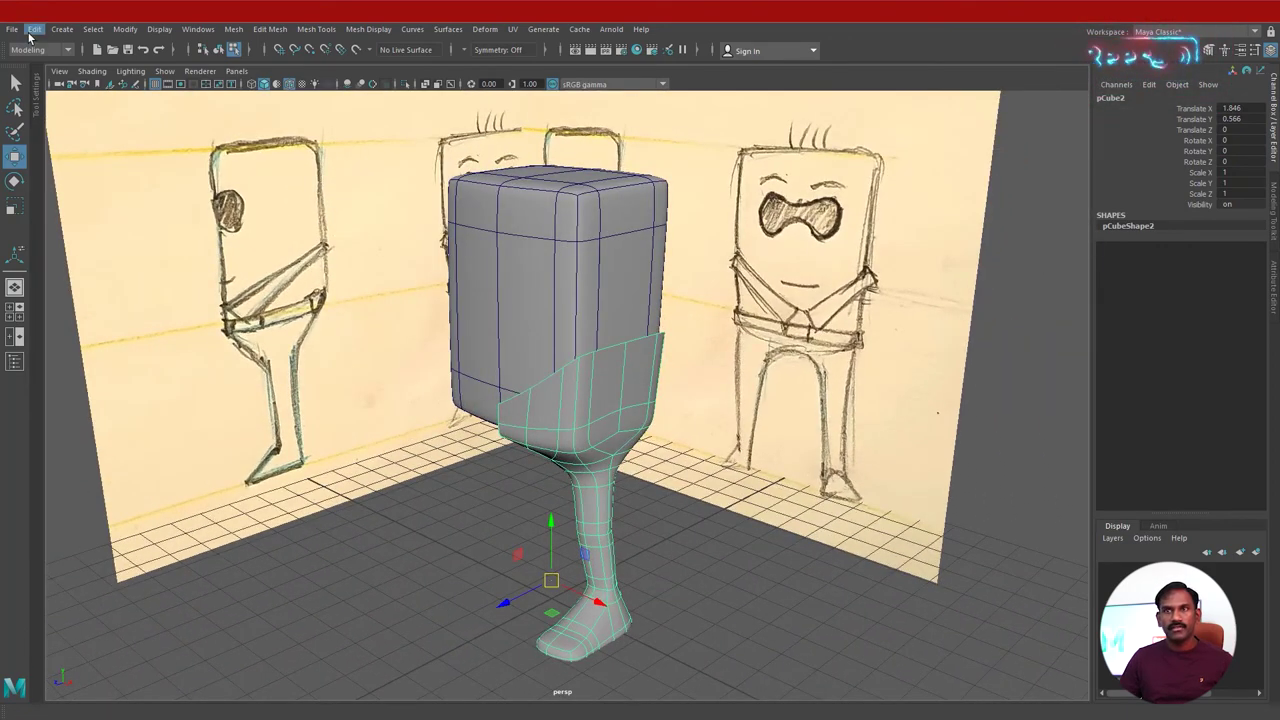
Mirror the leg and trouser mesh across the body's centre line to form the second leg and complete the waist.
click(233, 29)
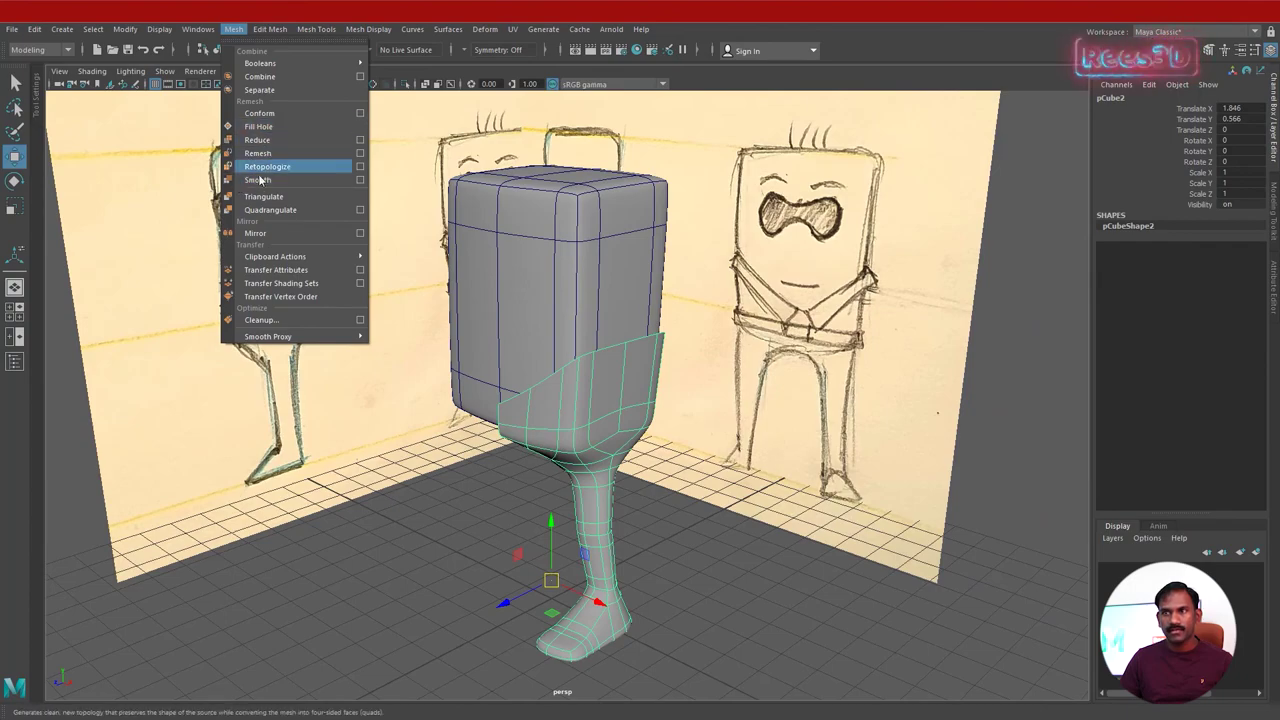
click(254, 233)
alt+drag(414, 357, 520, 360)
alt+drag(428, 330, 486, 341)
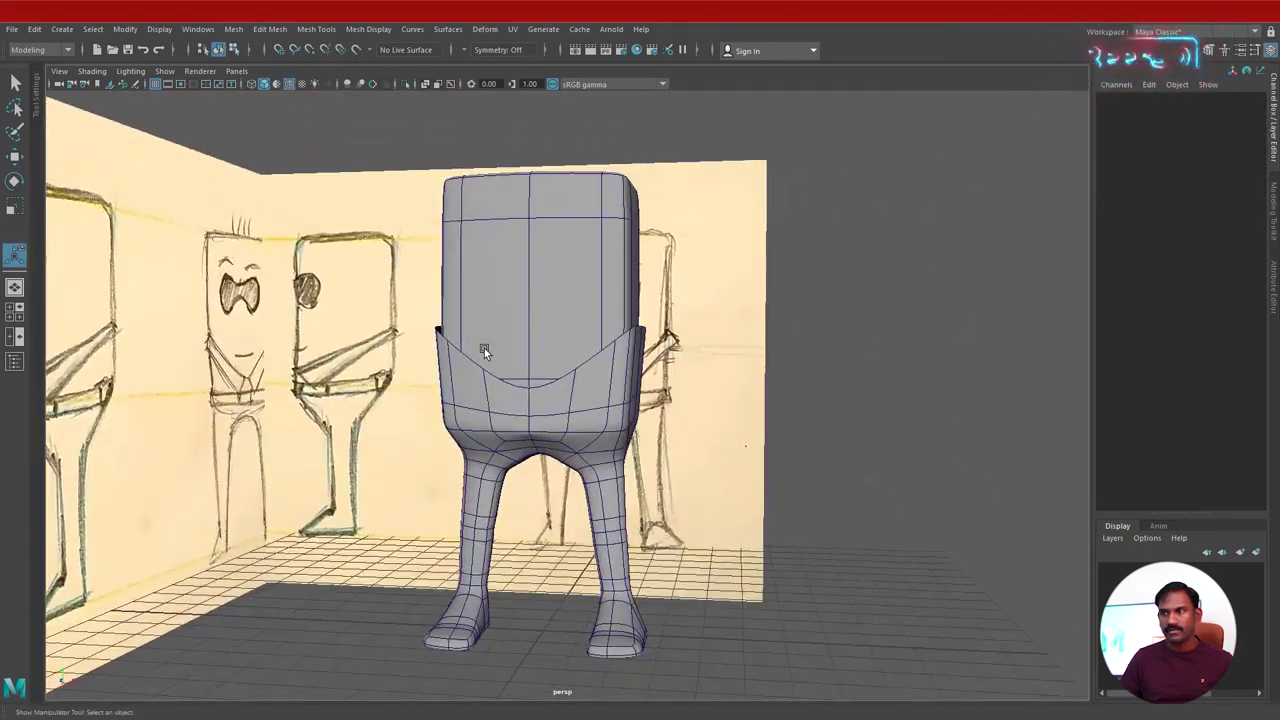
alt+drag(625, 412, 626, 368)
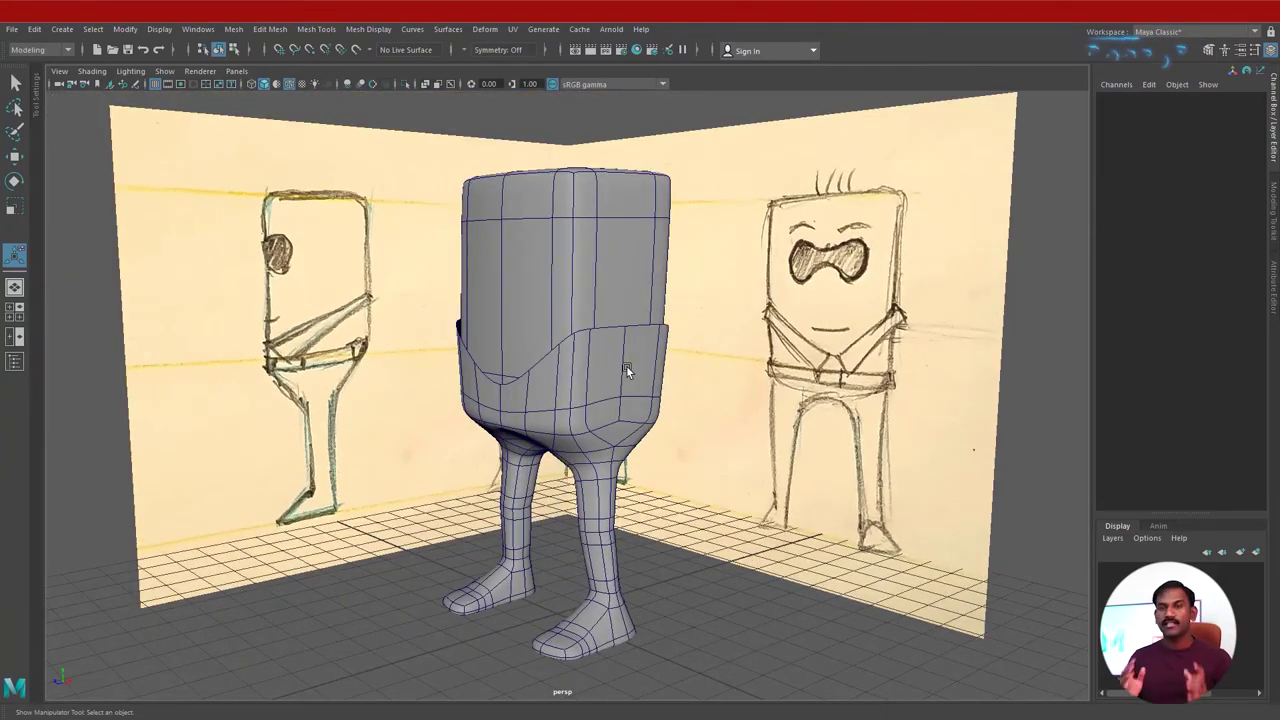